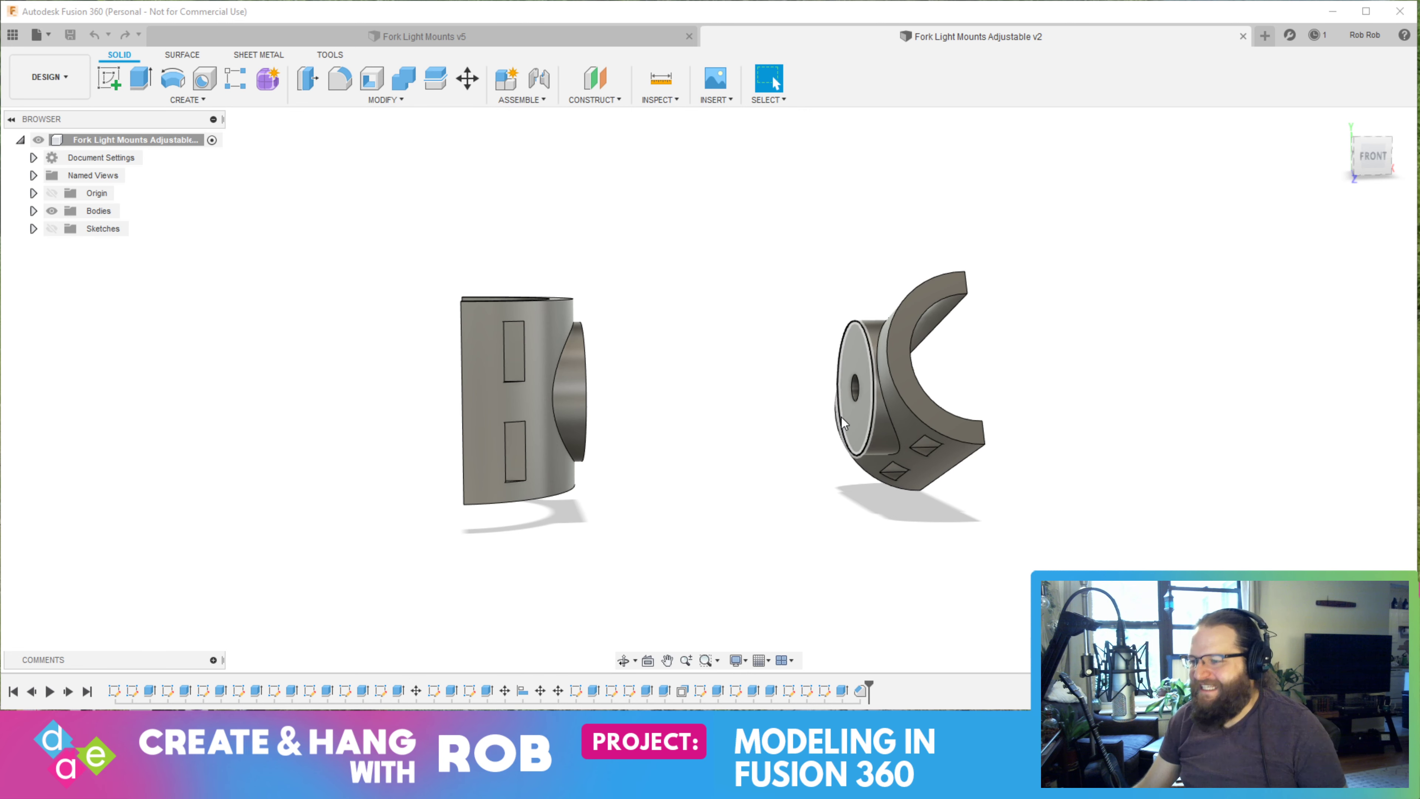
# Hide every visible sketch in the model, Sketch2 and Sketch20 through Sketch26, leaving only the two mount bodies displayed
pyautogui.keyDown('shift'); pyautogui.moveTo(716, 417); pyautogui.dragTo(633, 425, button='middle'); pyautogui.keyUp('shift')
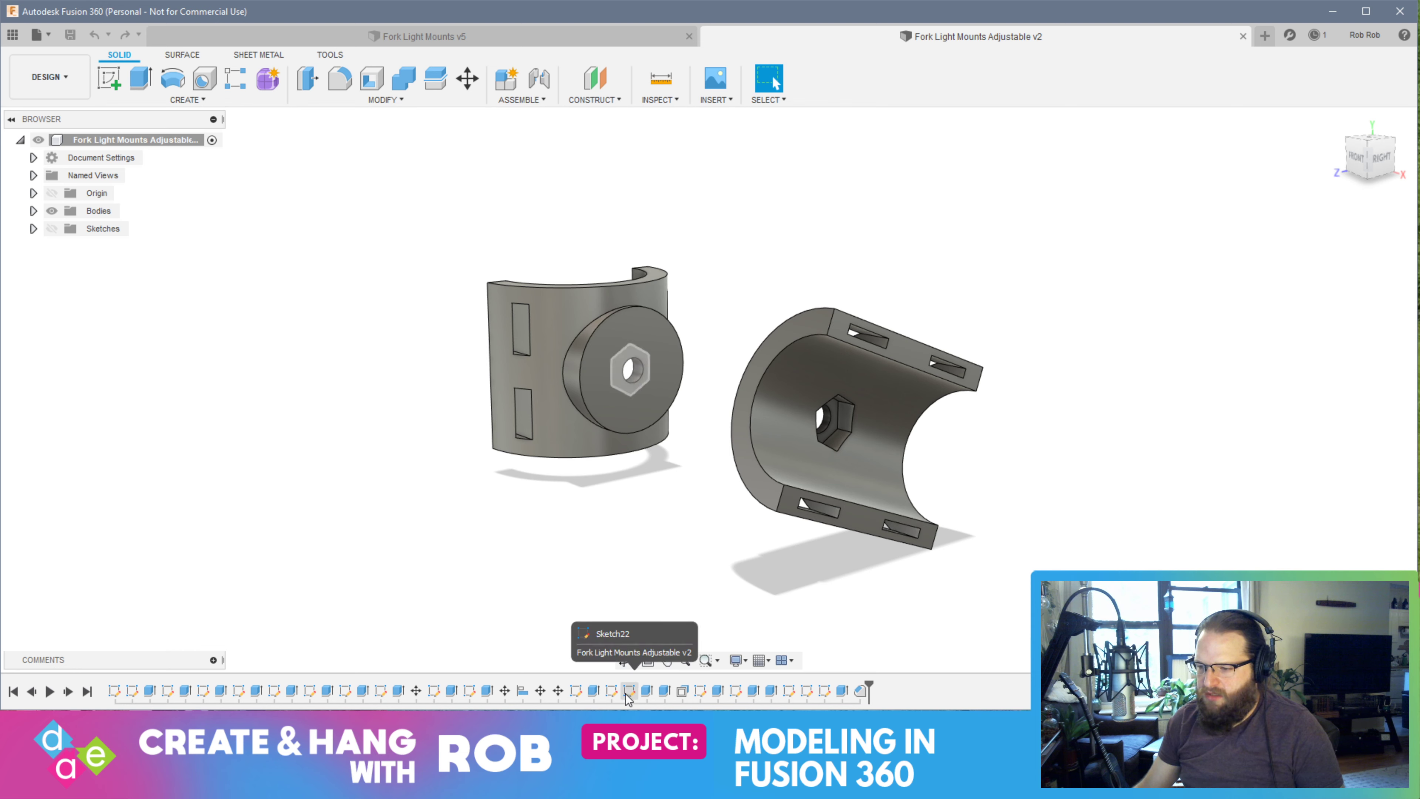
pyautogui.click(34, 229)
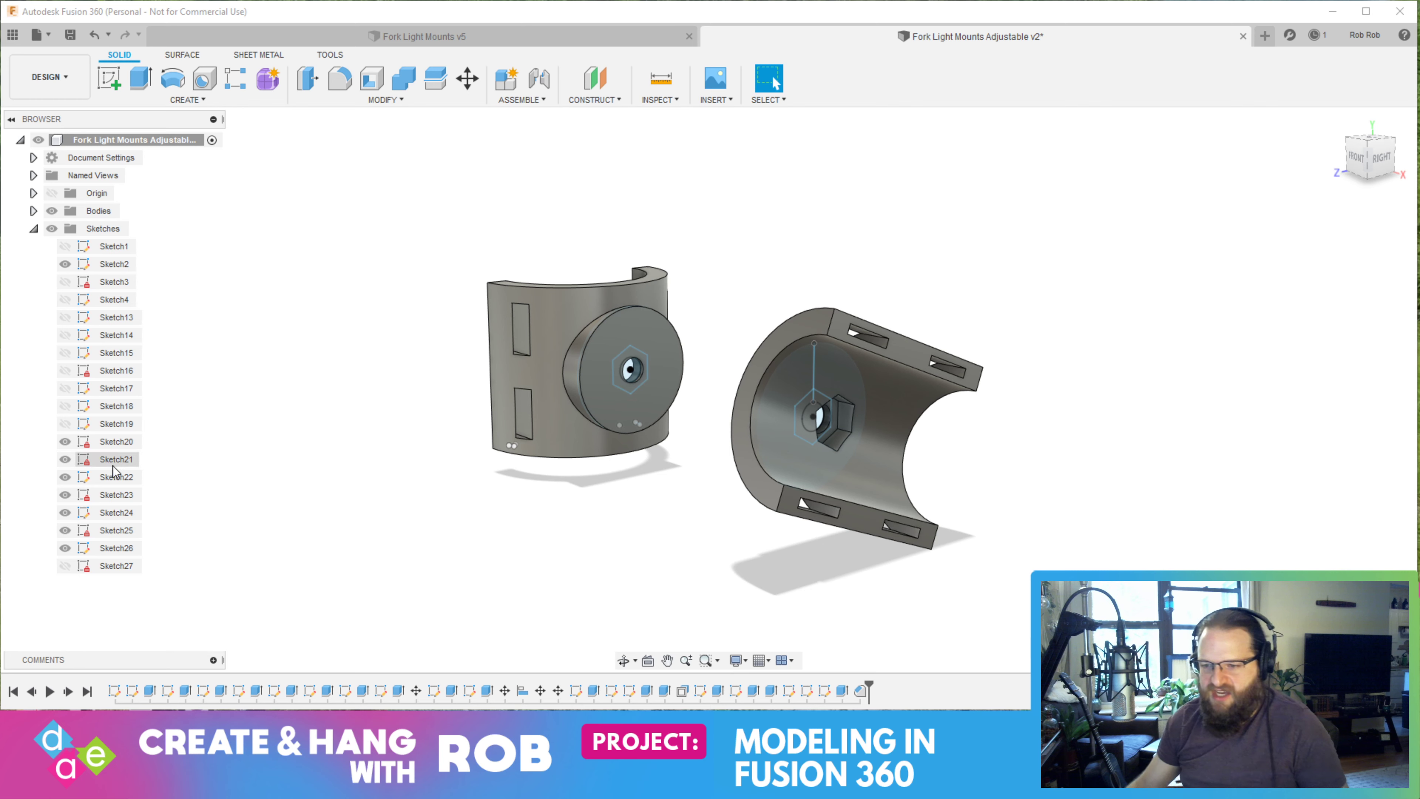
pyautogui.click(65, 447)
pyautogui.click(65, 459)
pyautogui.click(66, 477)
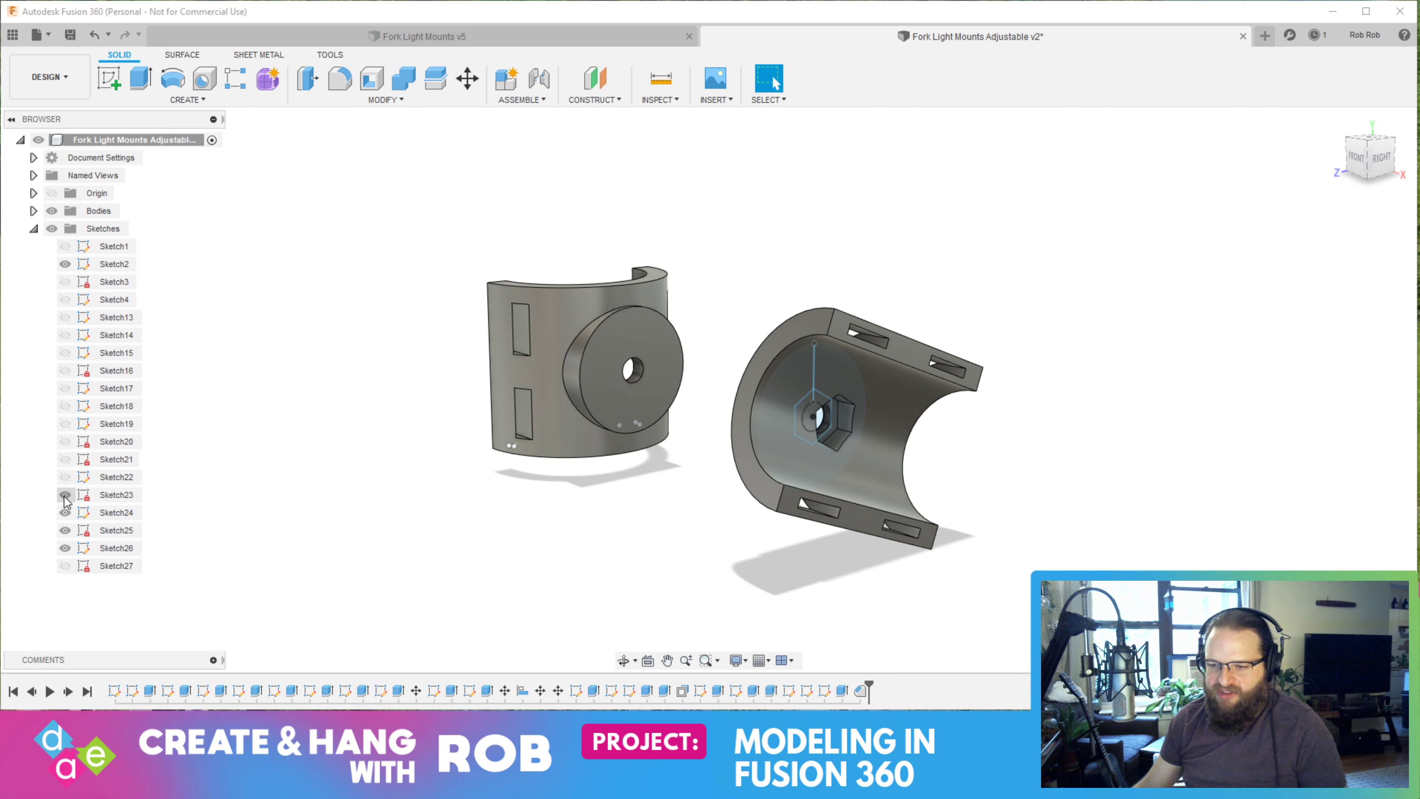
pyautogui.click(65, 495)
pyautogui.click(65, 513)
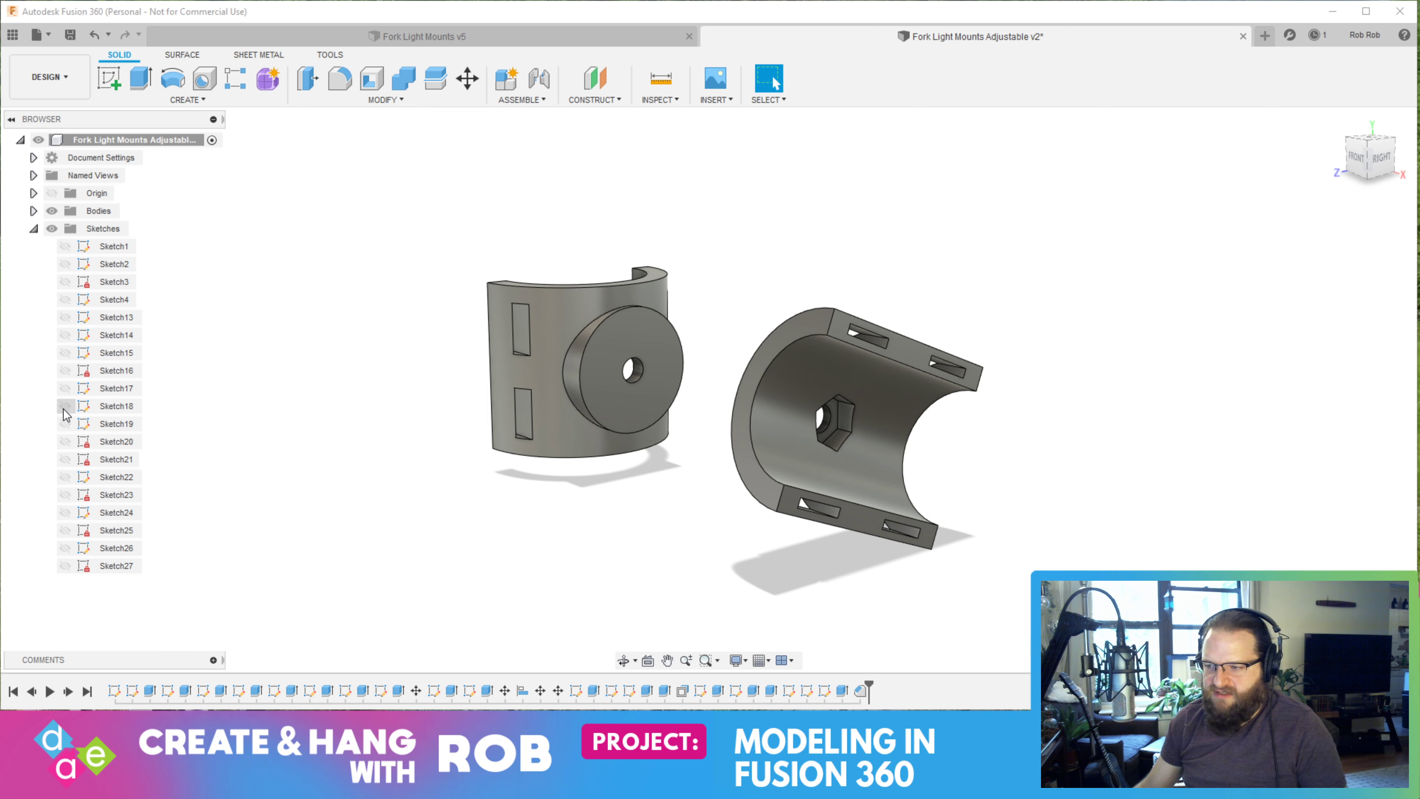
# Show only Sketch20, the profile of the round disc, and hide the mount bodies to isolate it
pyautogui.click(63, 423)
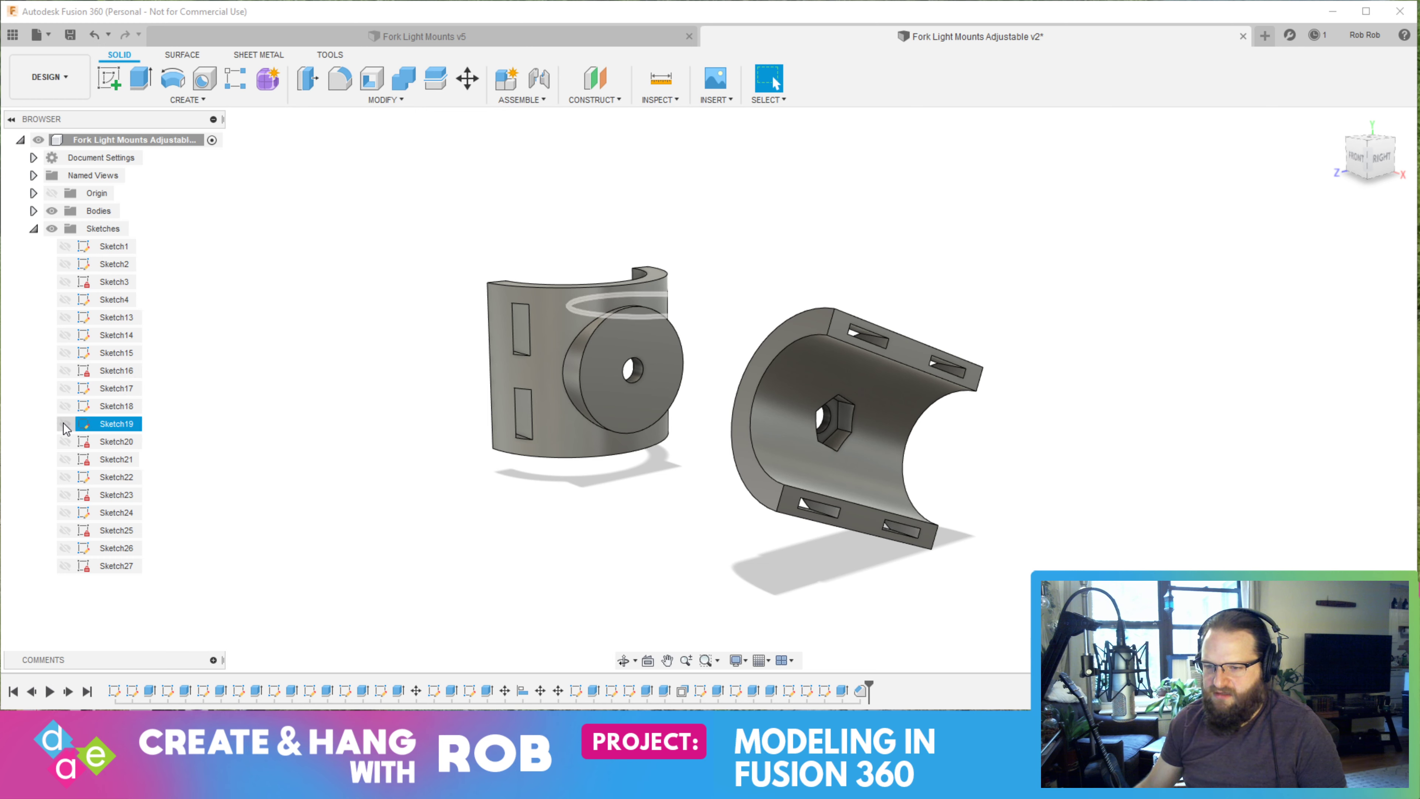
pyautogui.click(64, 441)
pyautogui.click(65, 441)
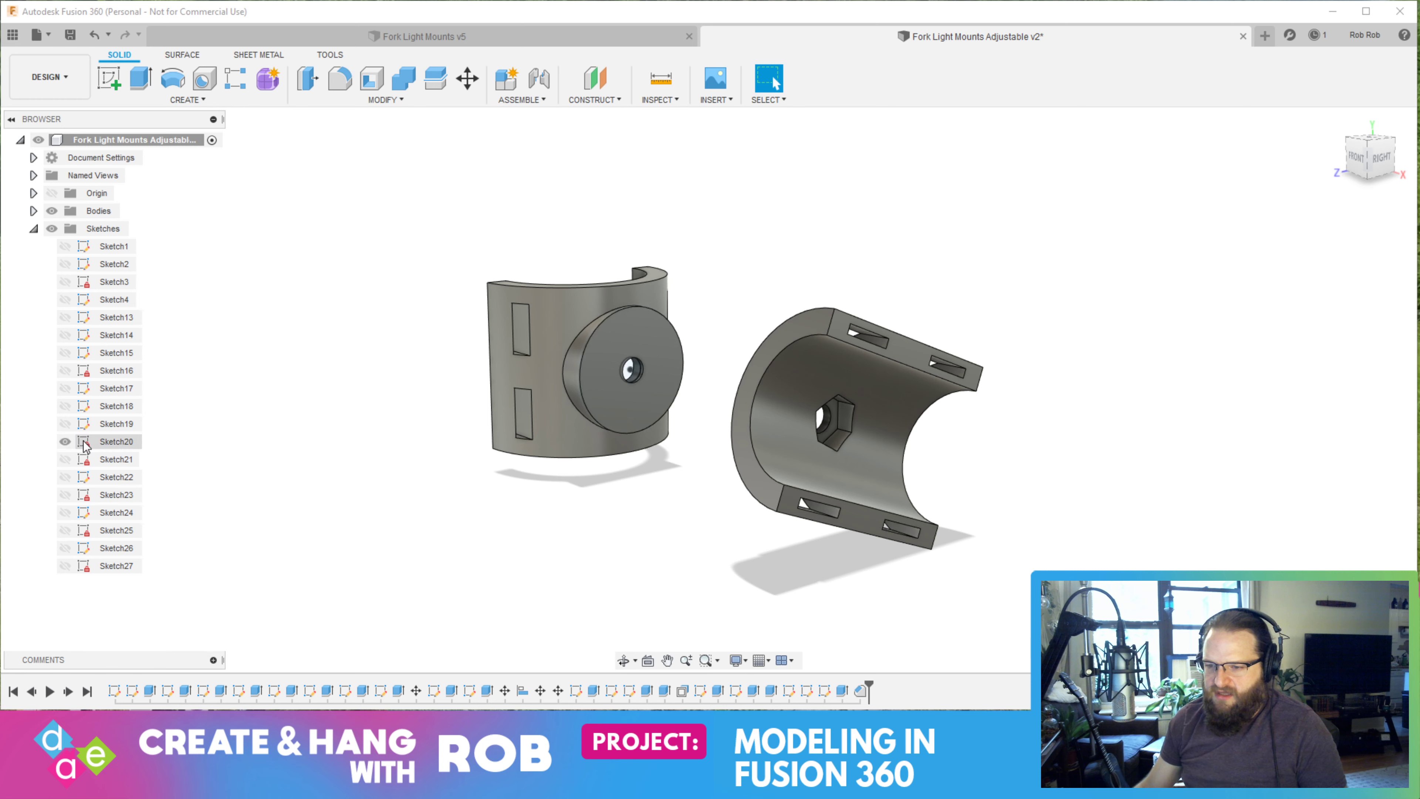
pyautogui.click(53, 212)
pyautogui.click(52, 211)
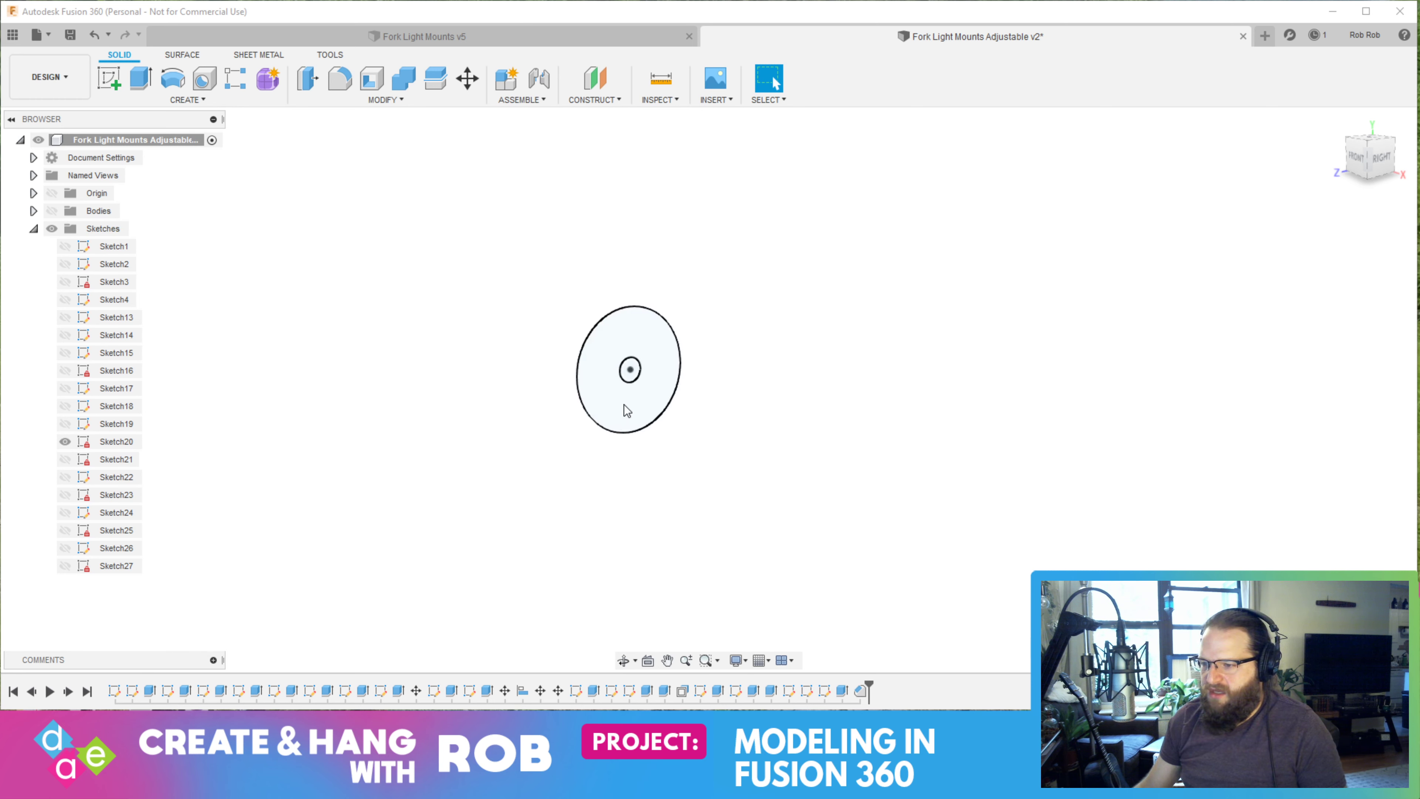
# Open Sketch20 for editing and examine the outer circle and the ring profile around the 6 mm hole
pyautogui.rightClick(106, 442)
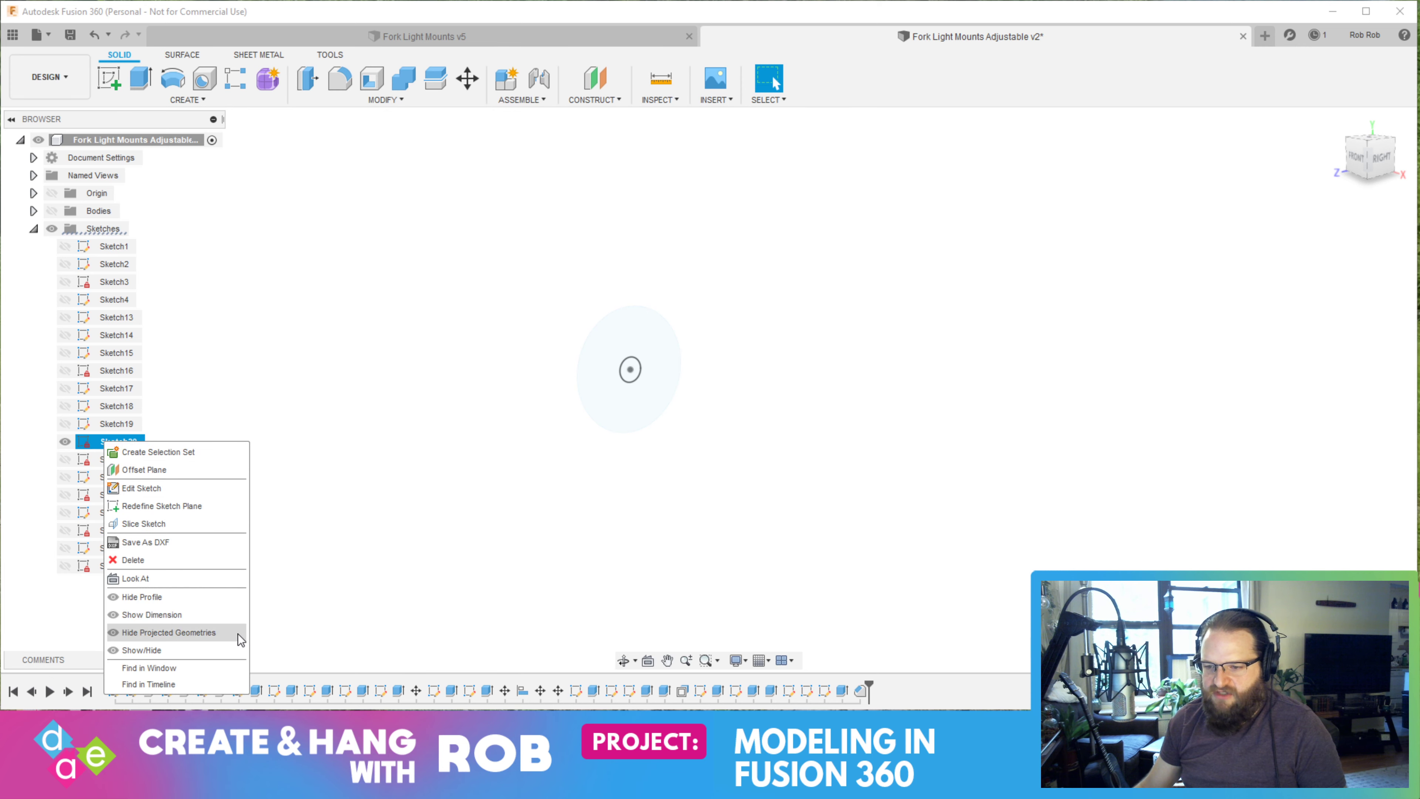
pyautogui.click(150, 488)
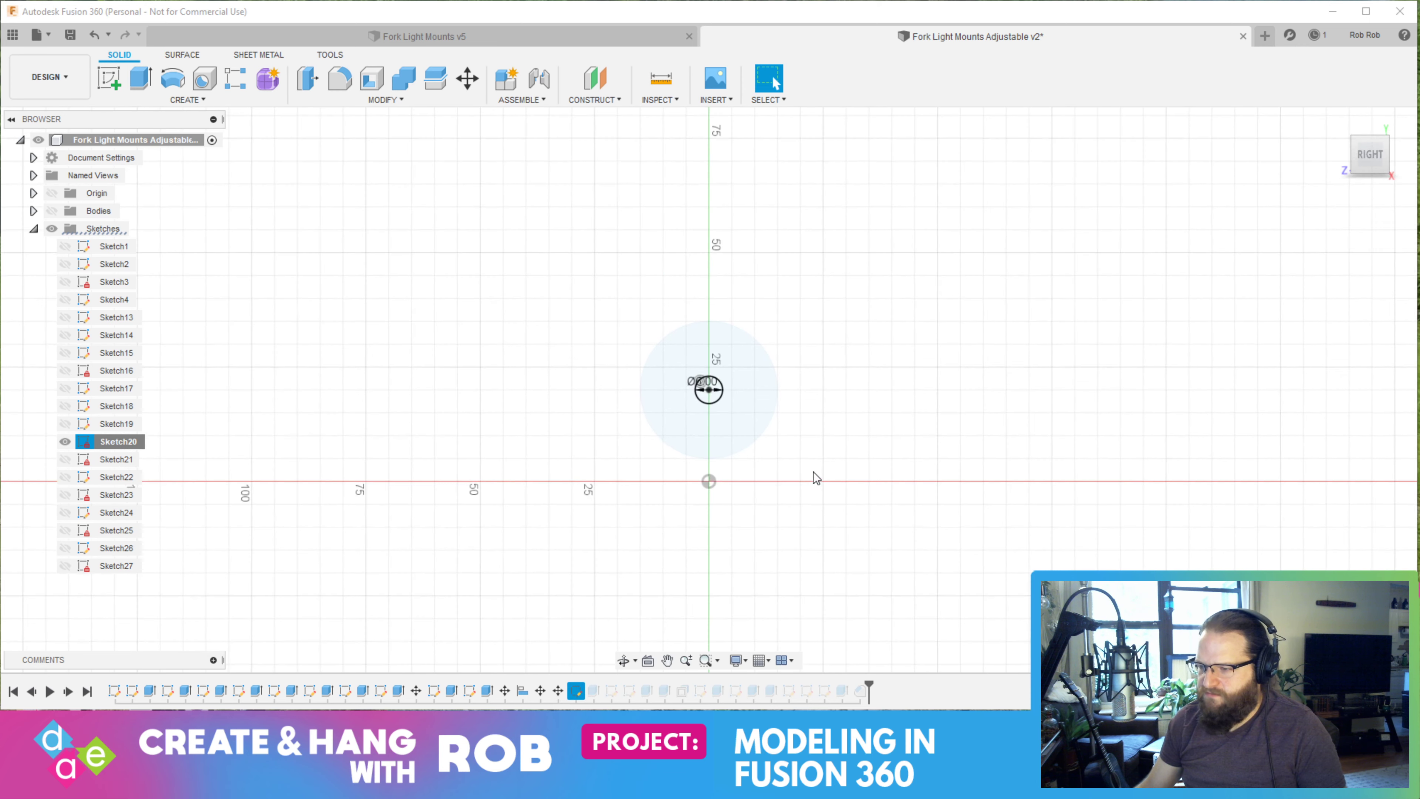
pyautogui.scroll(4, 720, 400)
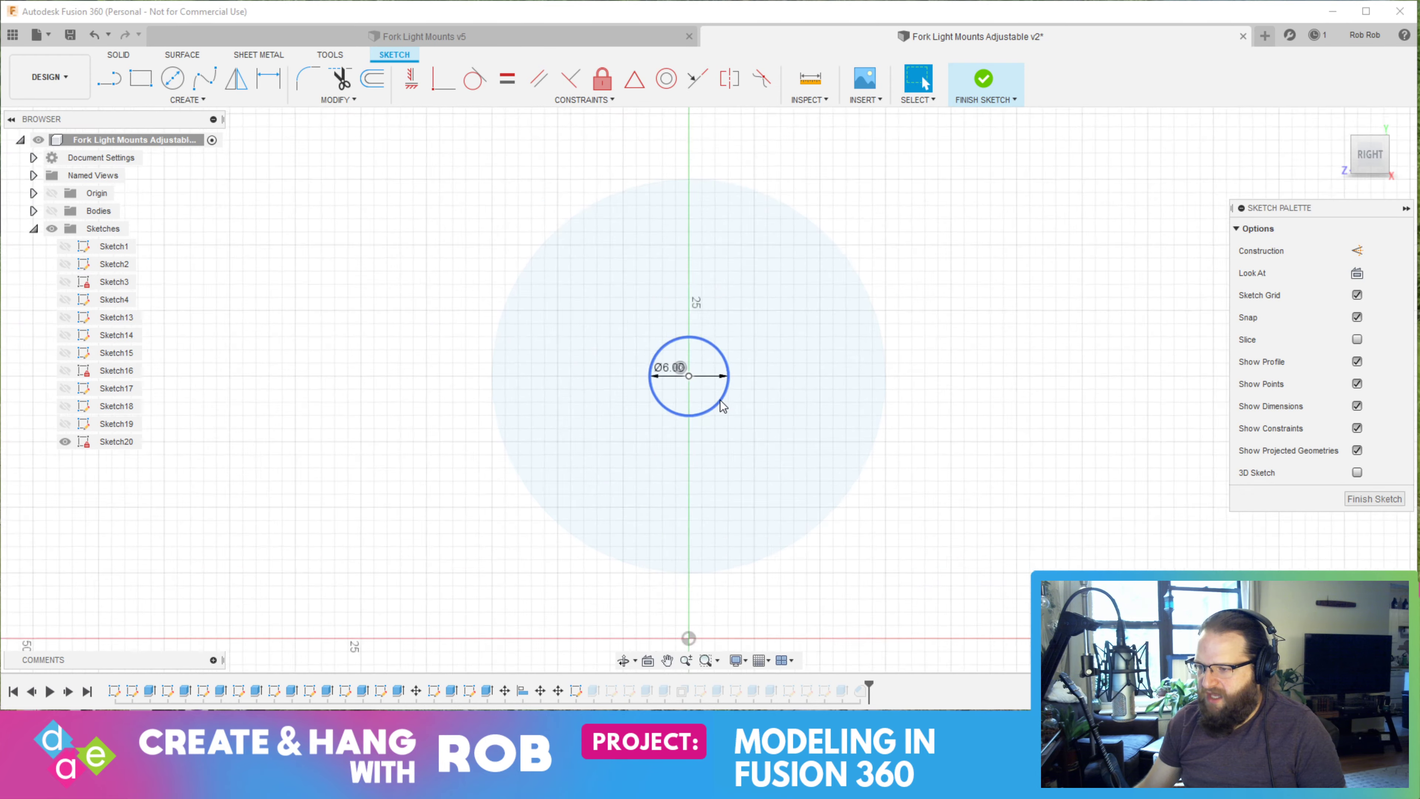
pyautogui.scroll(1, 723, 407)
pyautogui.click(924, 359)
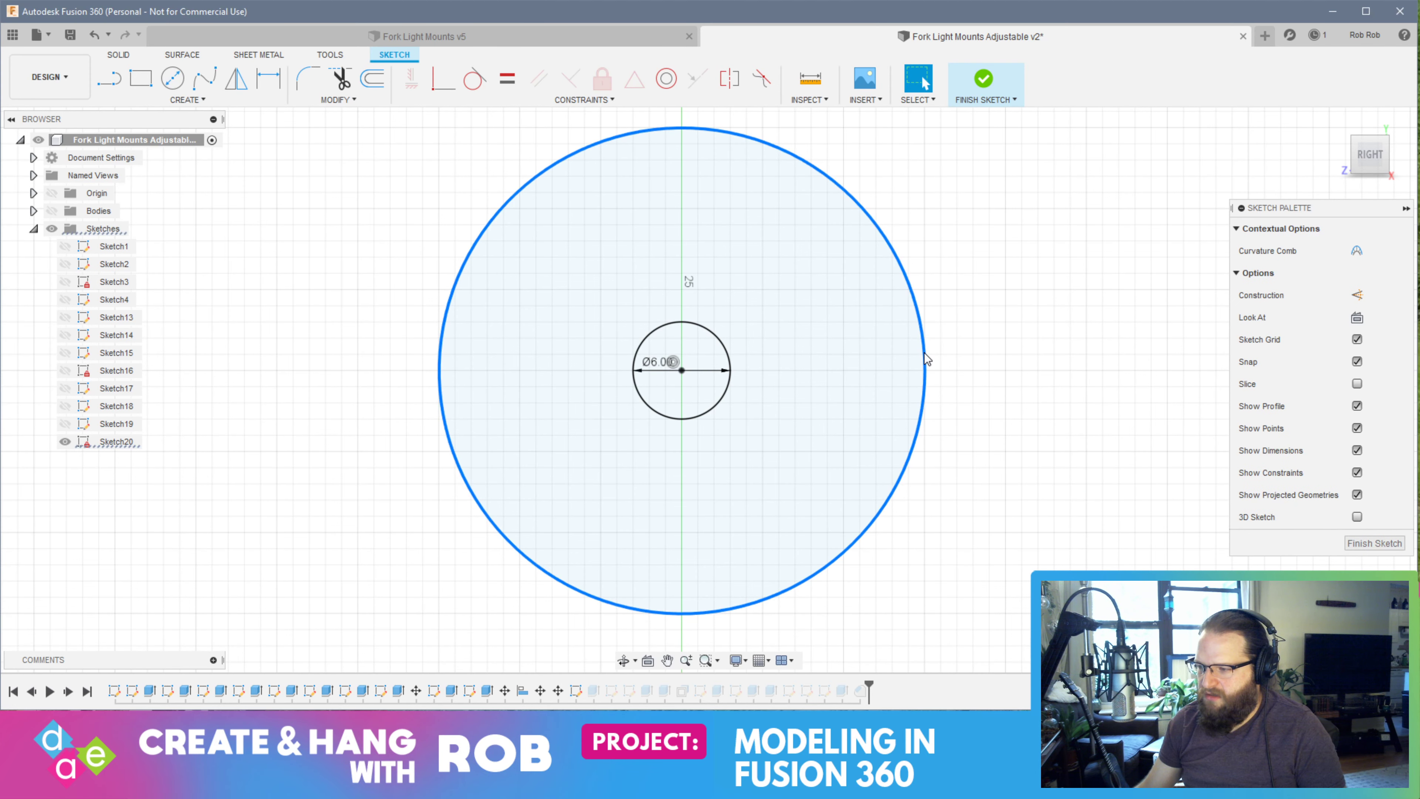
pyautogui.click(861, 359)
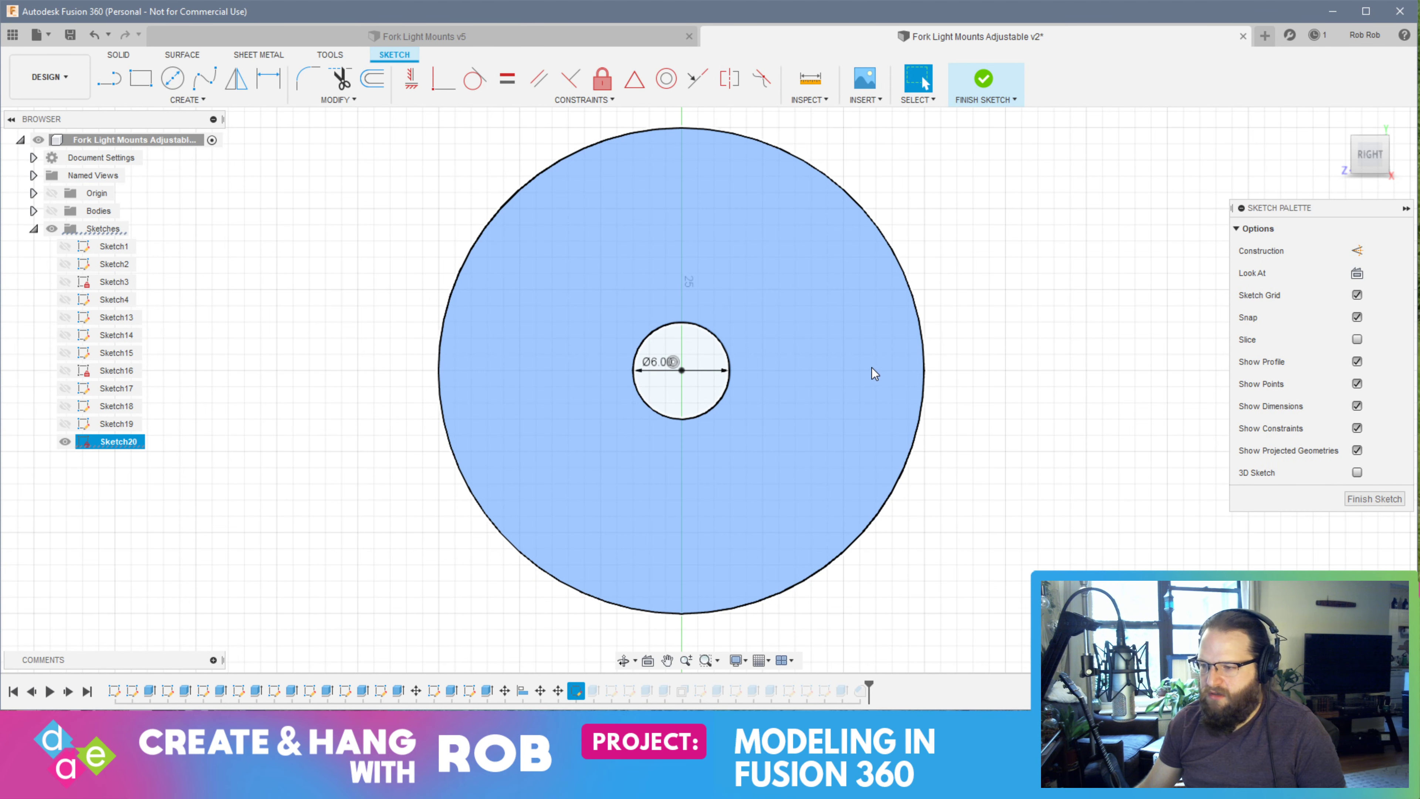
pyautogui.rightClick(714, 235)
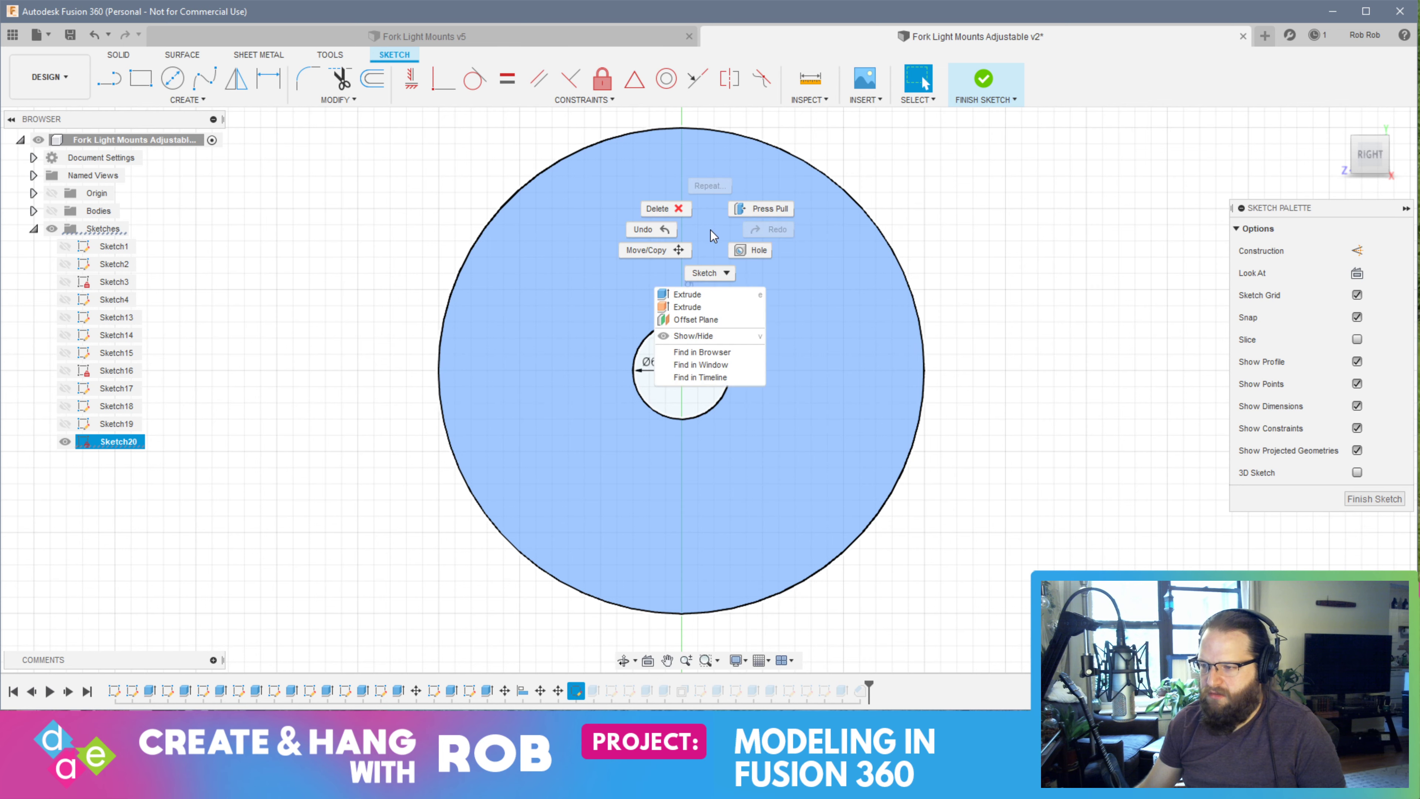
pyautogui.click(316, 266)
pyautogui.scroll(3, 759, 380)
pyautogui.scroll(-5, 760, 384)
pyautogui.click(761, 375)
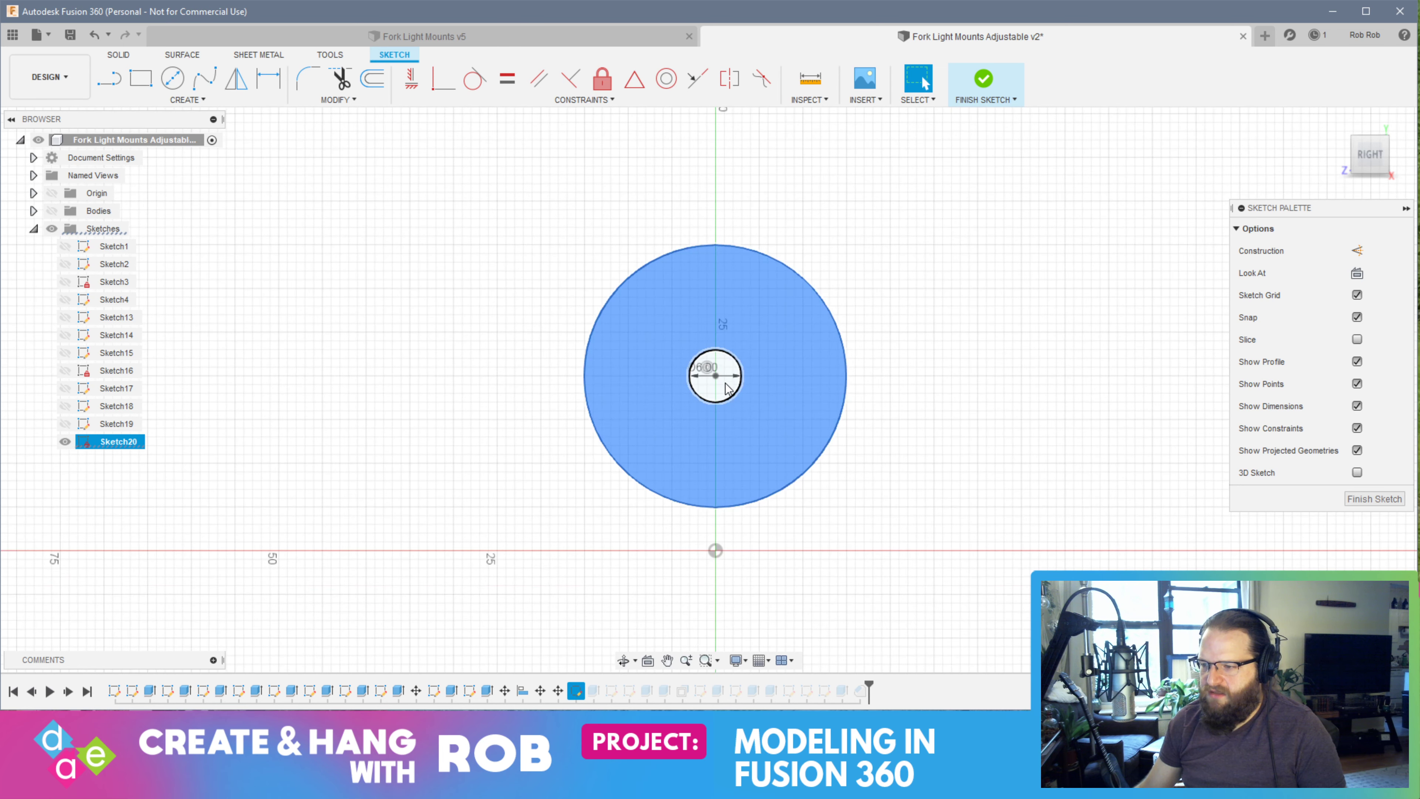
pyautogui.press('Escape')
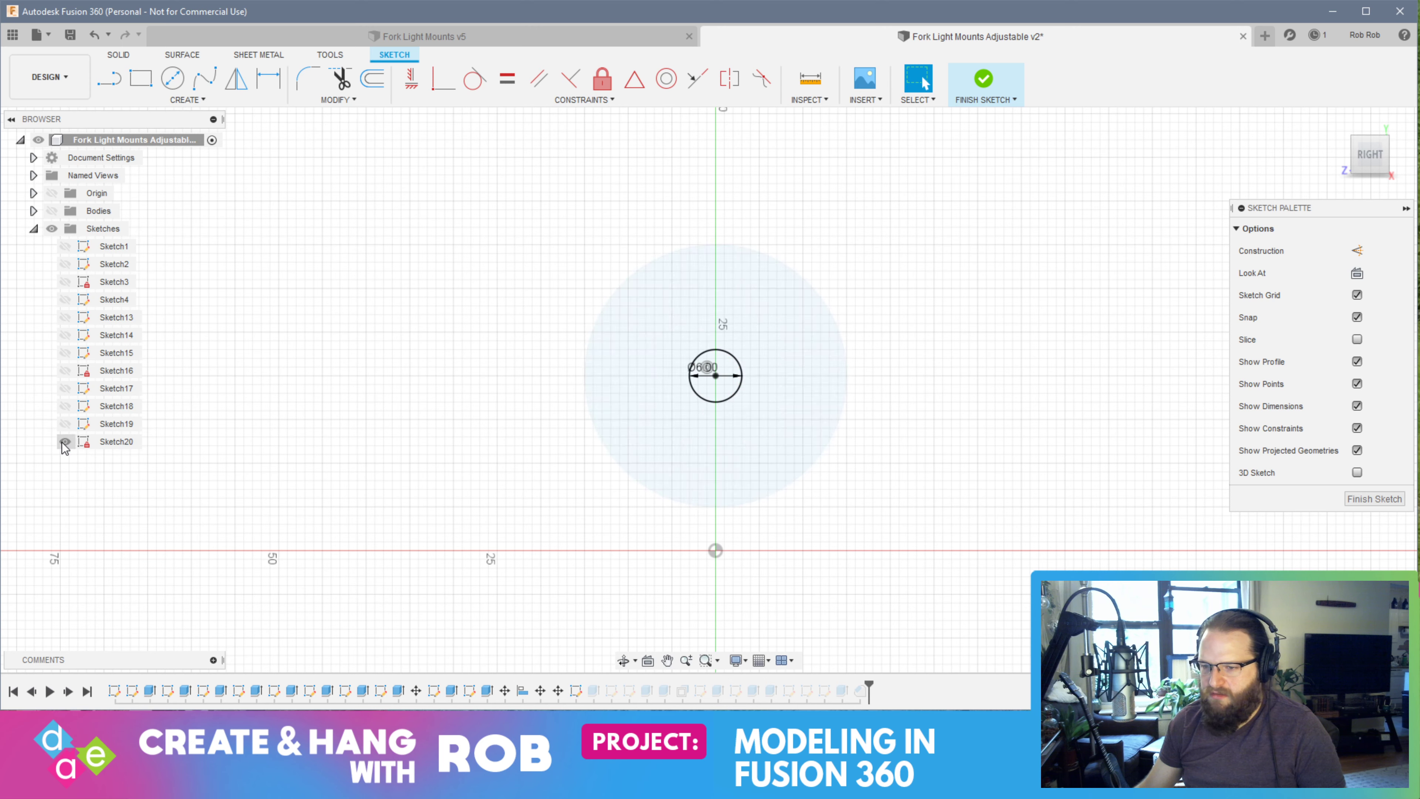
# Compare Sketch20 with Sketch19 and check which geometry defines the ring profile's outer boundary
pyautogui.click(64, 424)
pyautogui.click(64, 424)
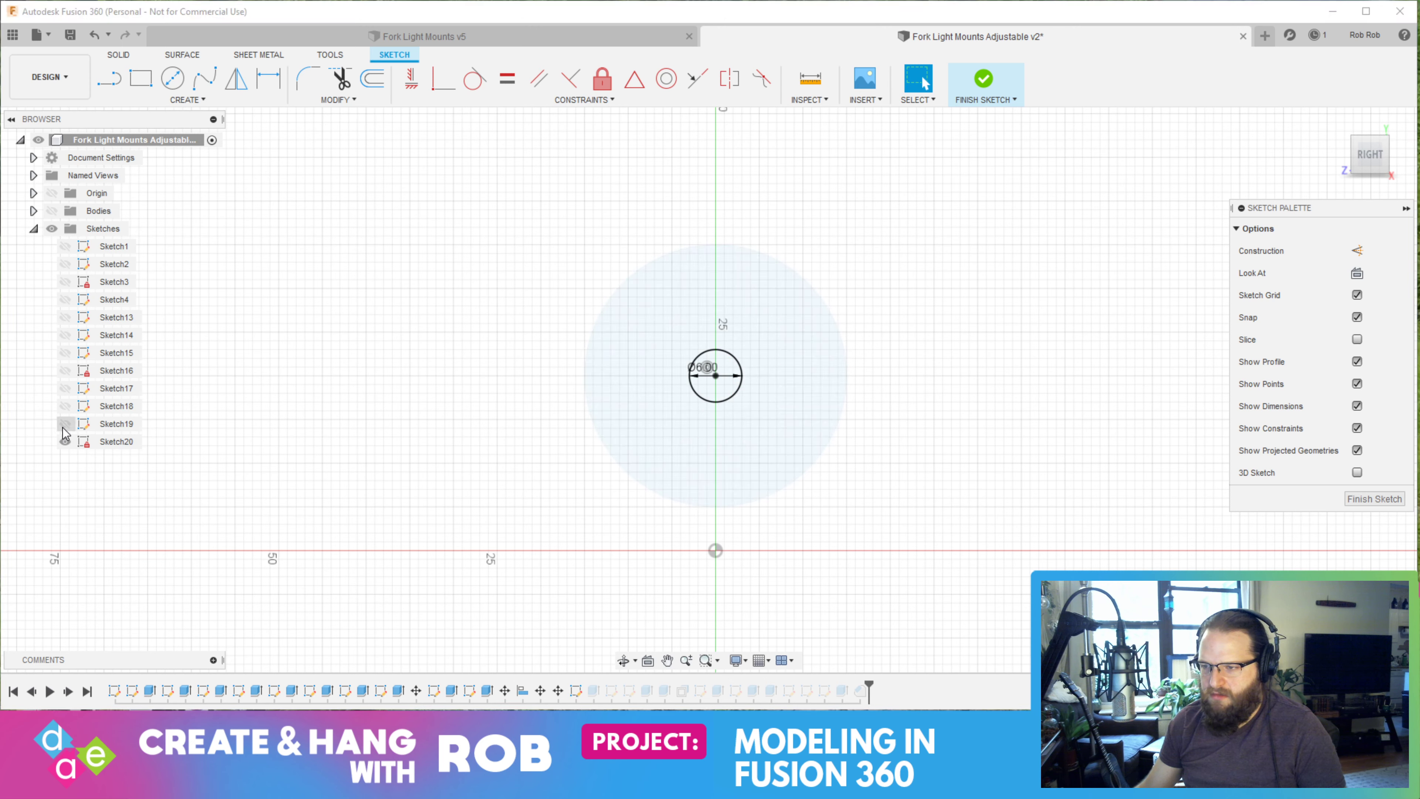
pyautogui.click(116, 441)
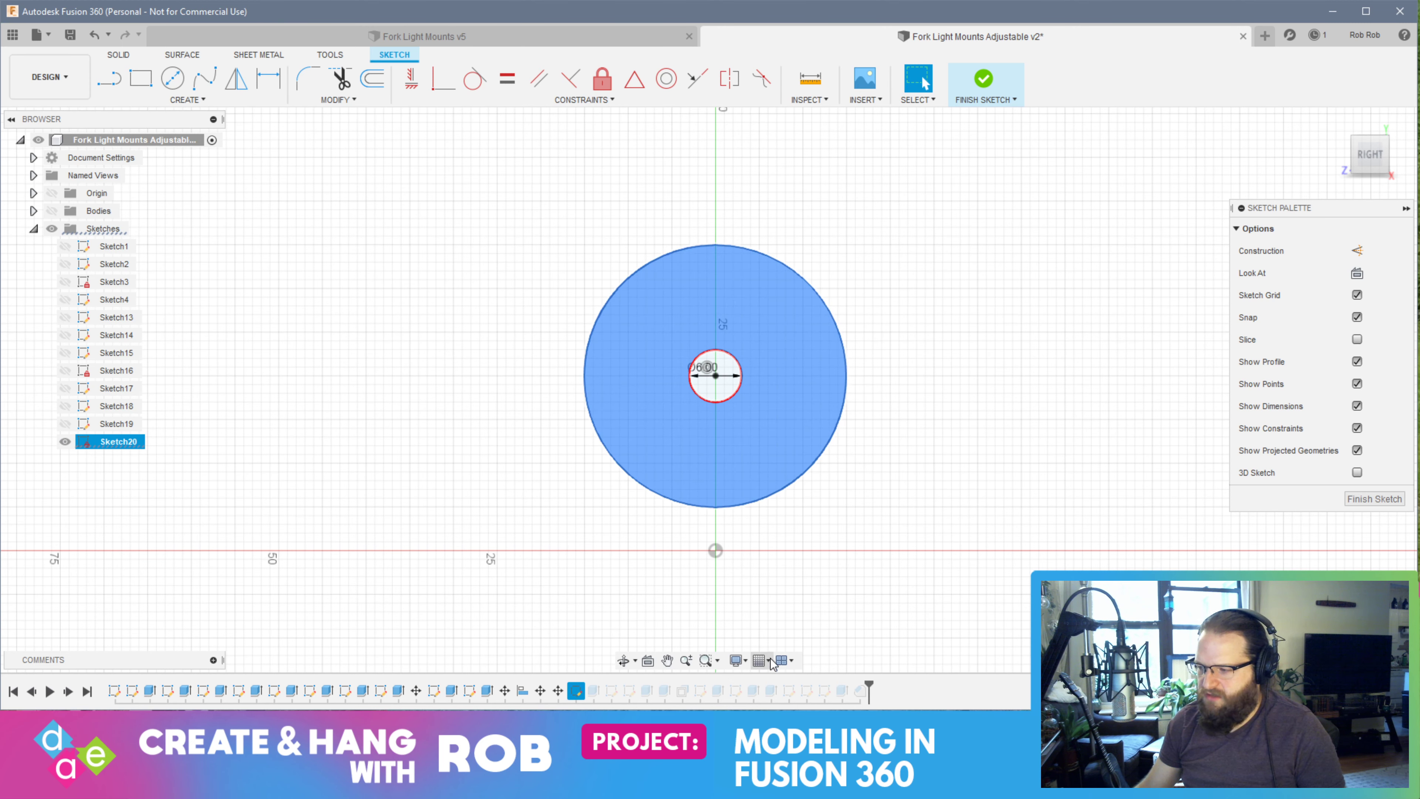
pyautogui.click(789, 488)
pyautogui.press('Escape')
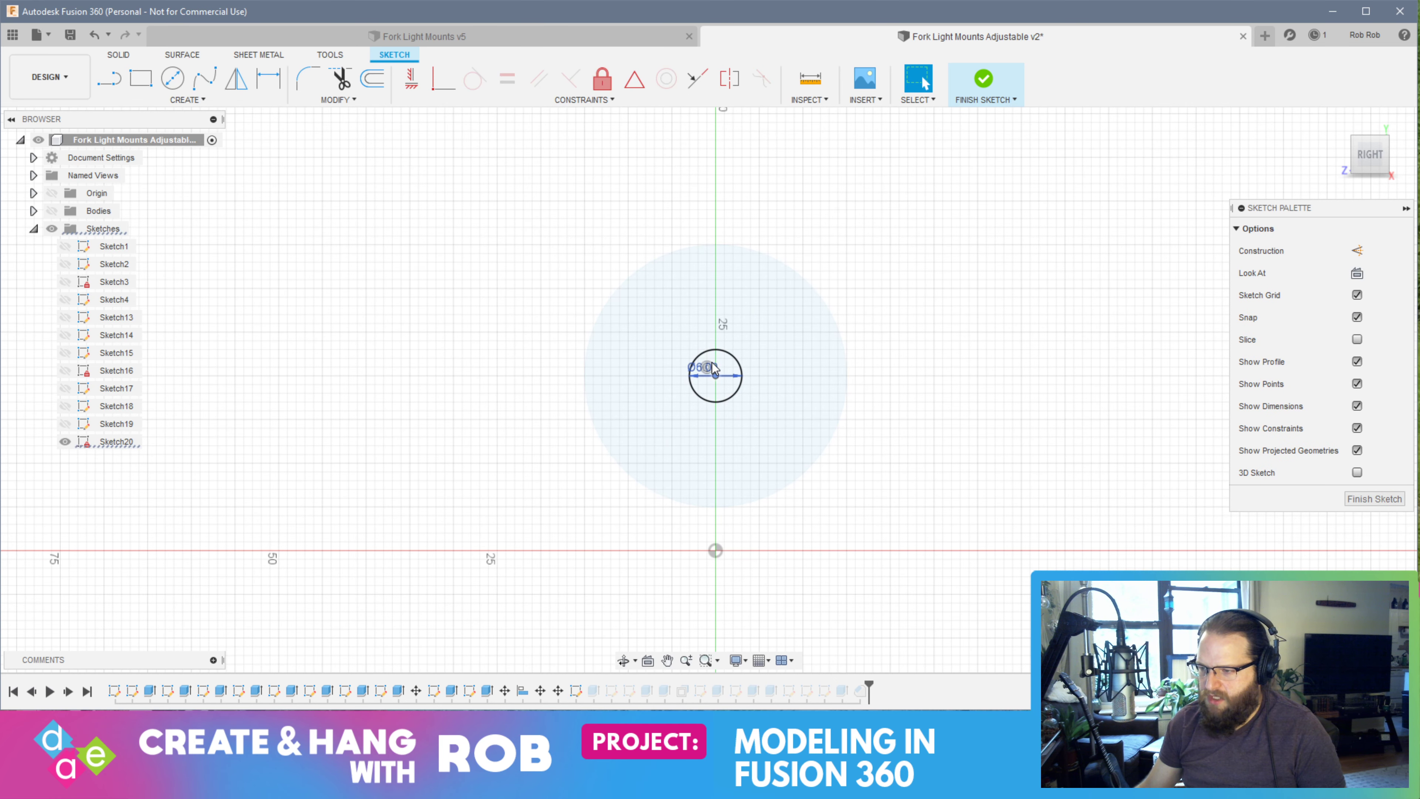
pyautogui.click(816, 398)
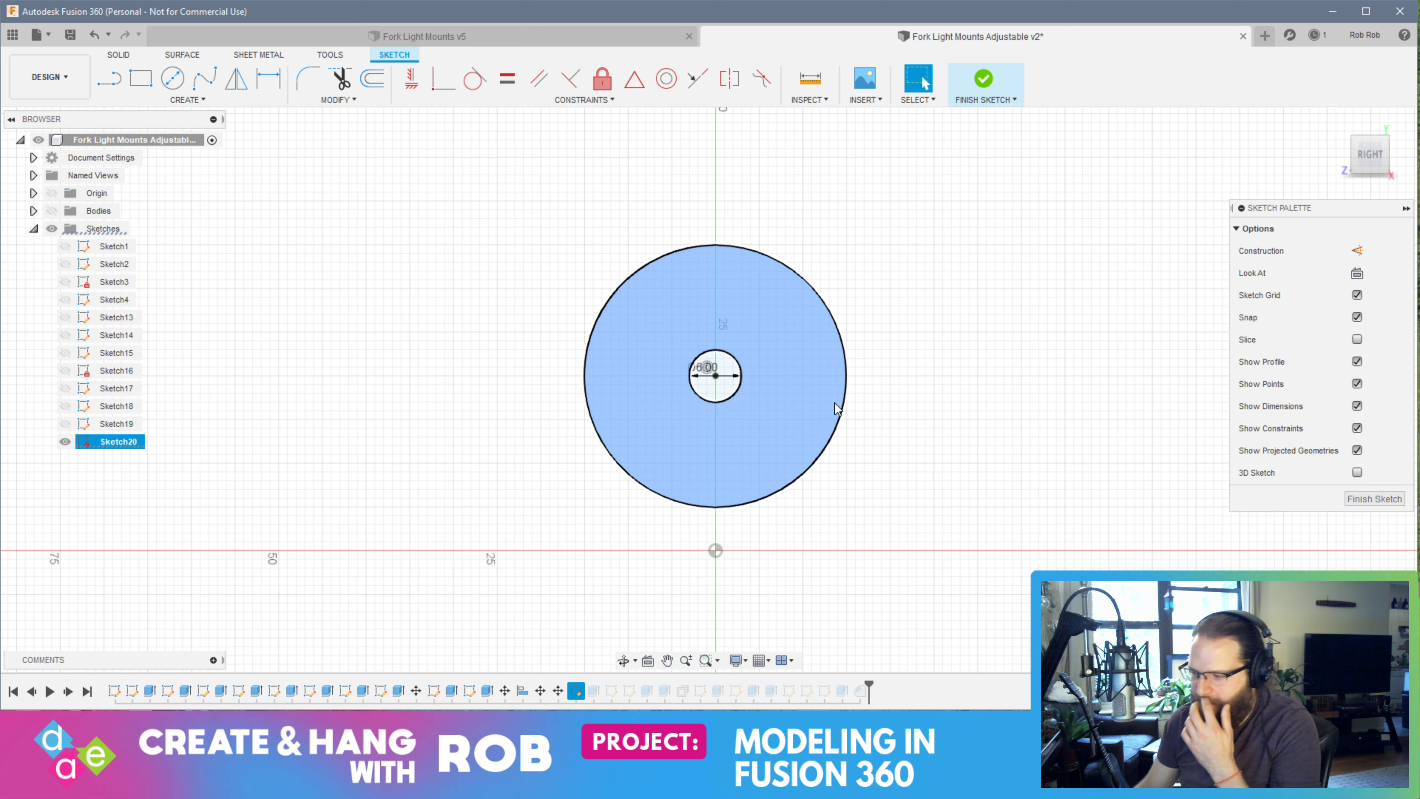
pyautogui.click(664, 354)
# Draw a 20 mm diameter circle concentric with the 6 mm hole in Sketch20 and finish the sketch
pyautogui.click(173, 78)
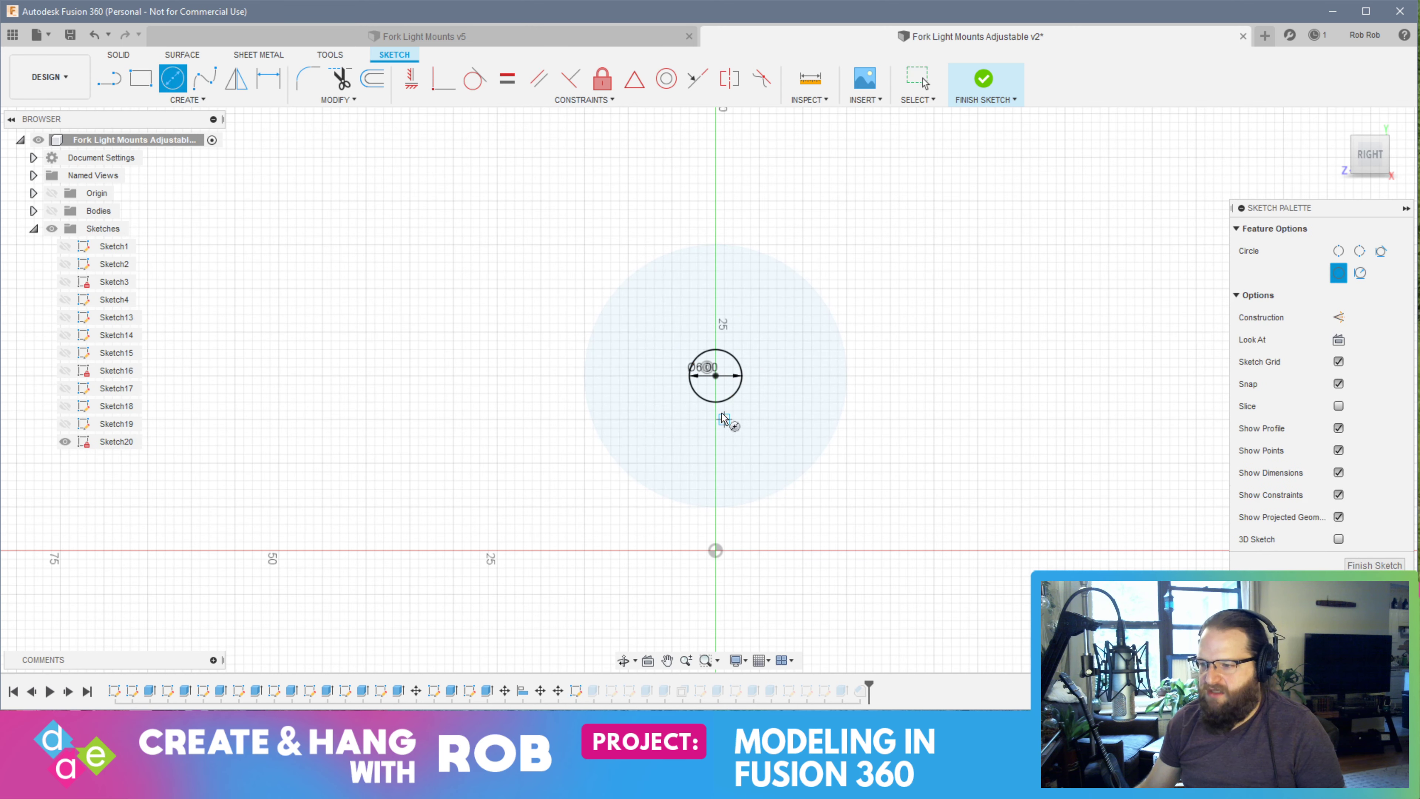
pyautogui.click(716, 376)
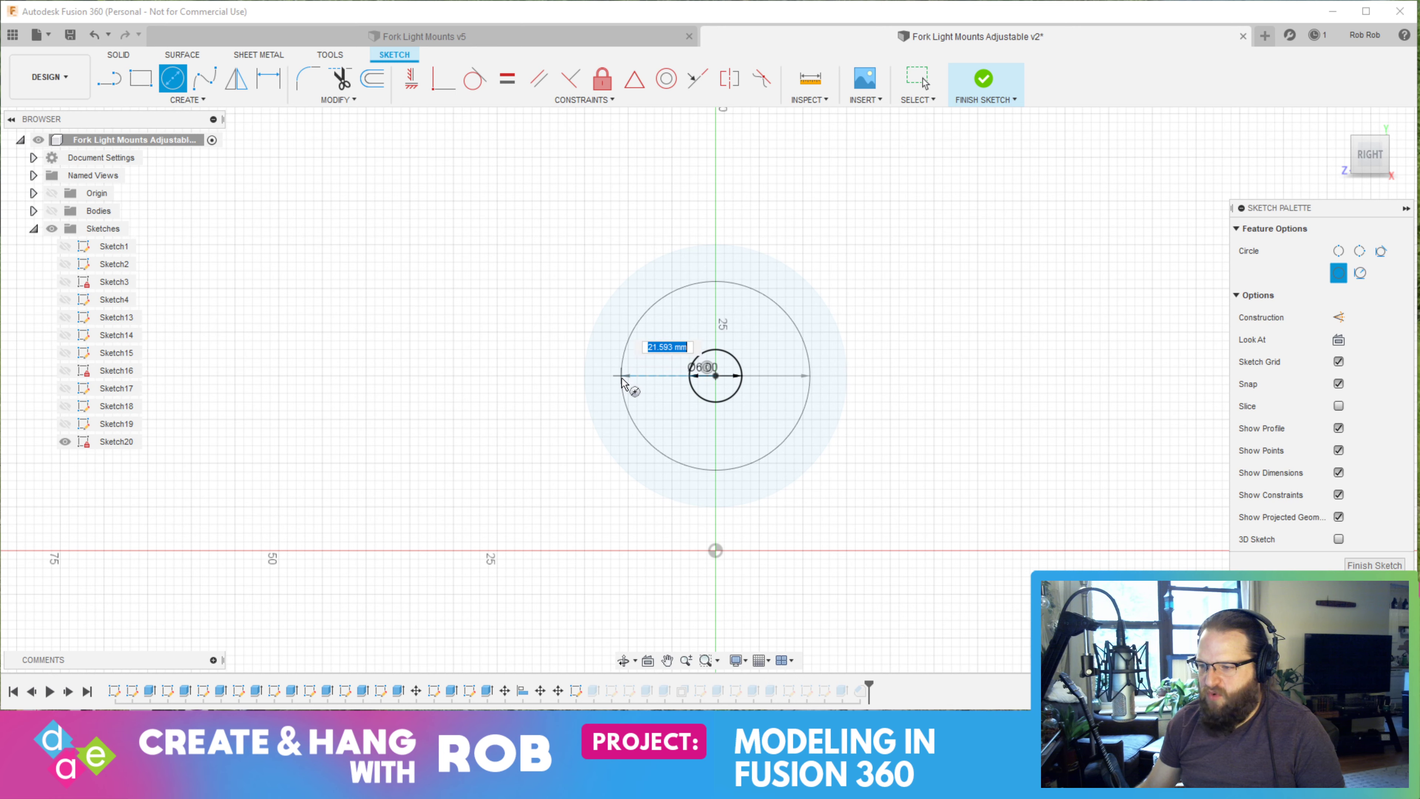
pyautogui.press('Return')
pyautogui.press('Escape')
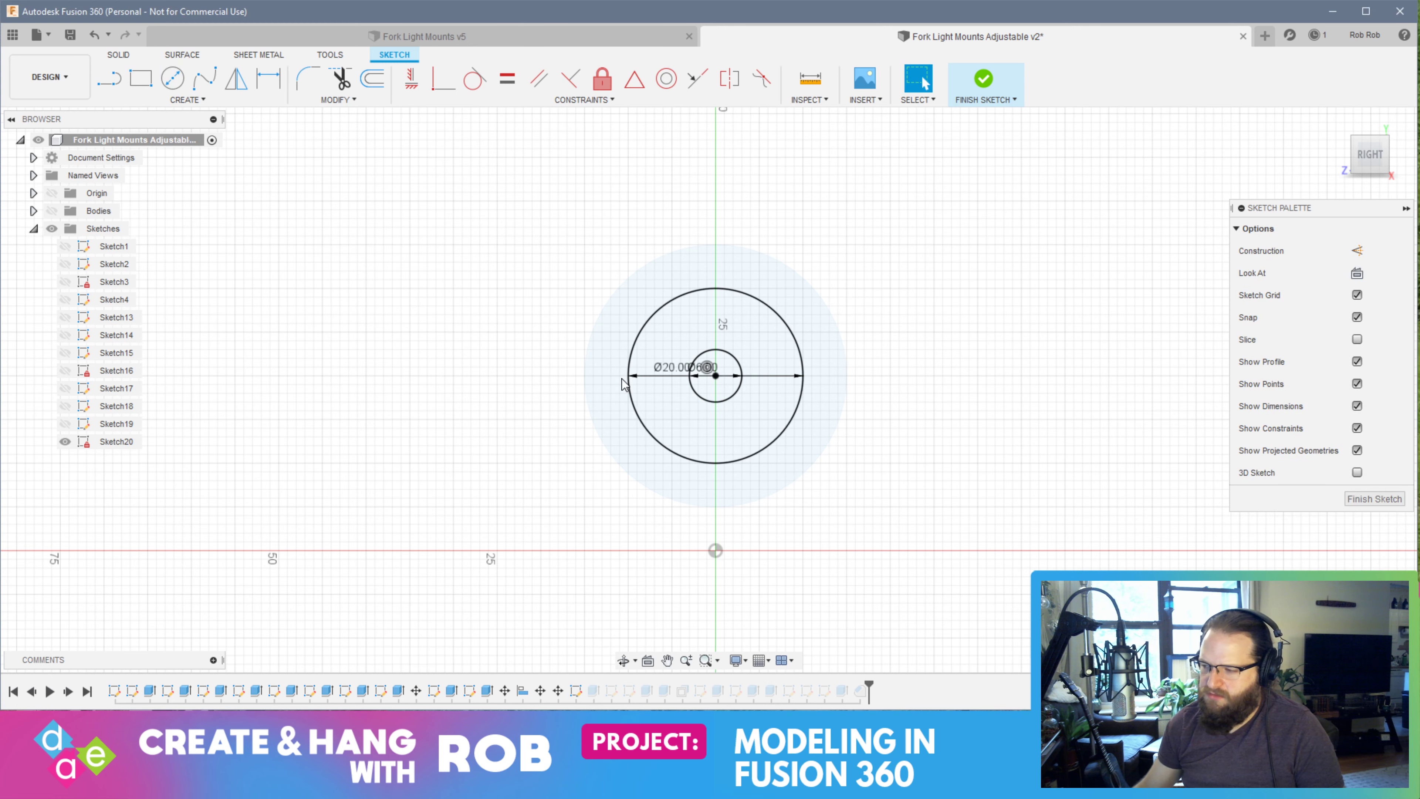
pyautogui.click(1358, 499)
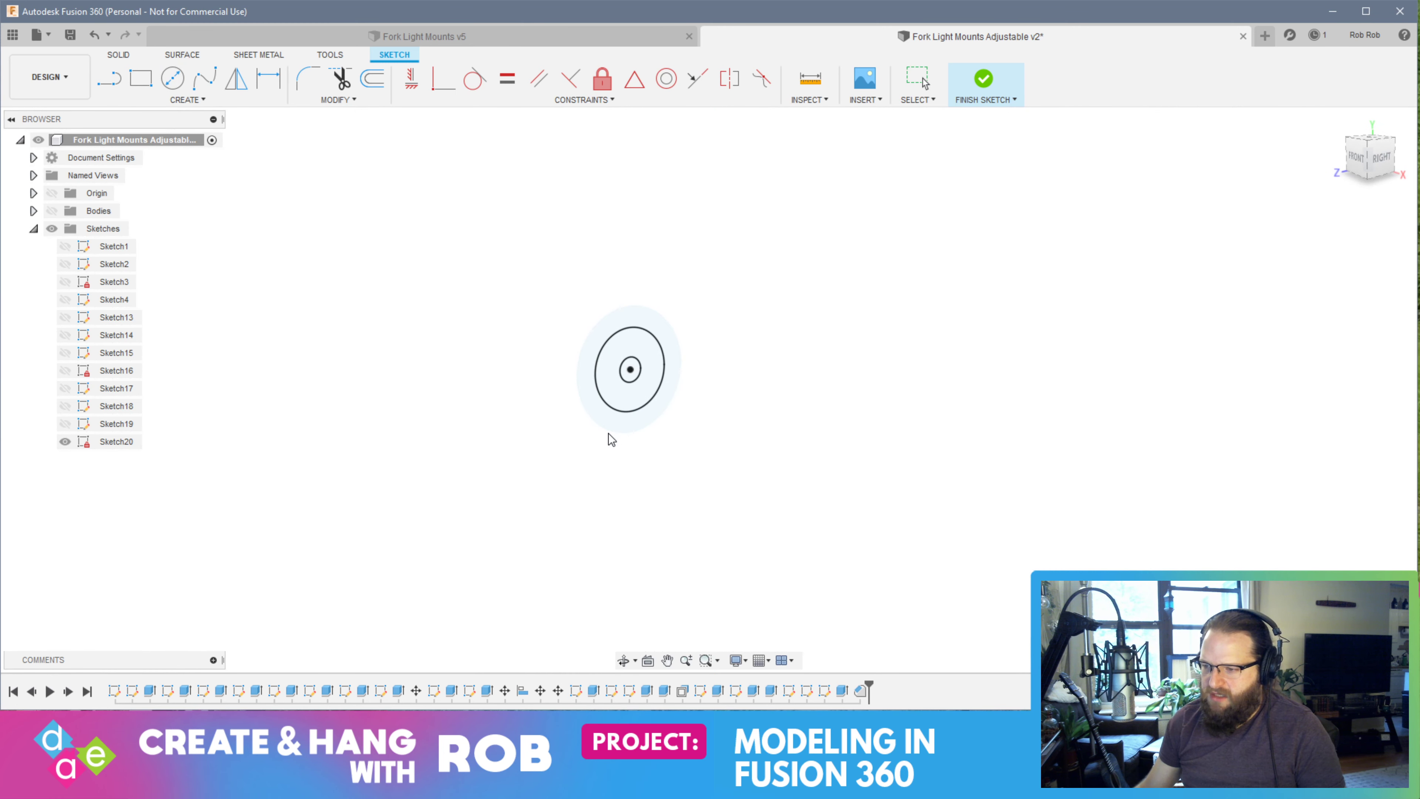
pyautogui.click(51, 212)
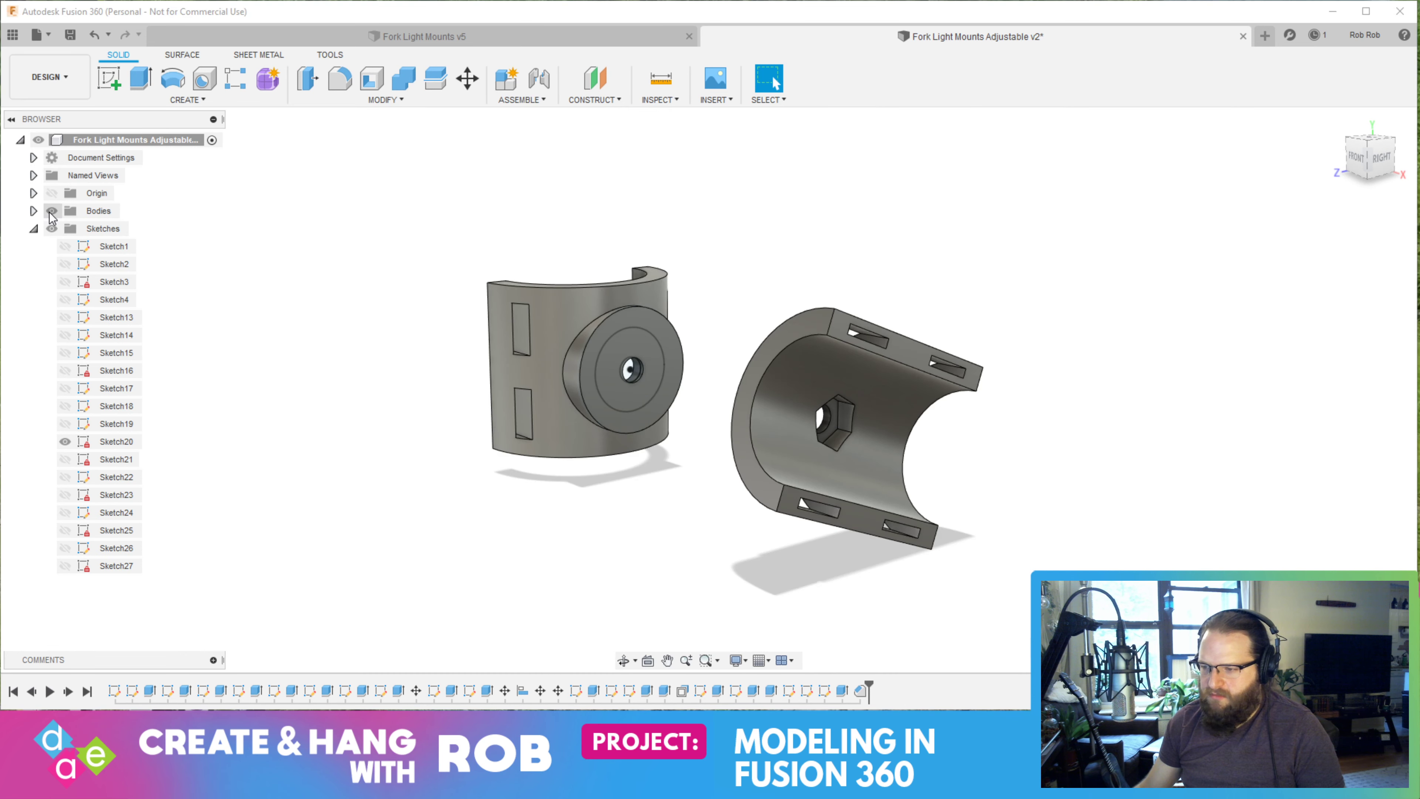
pyautogui.click(51, 212)
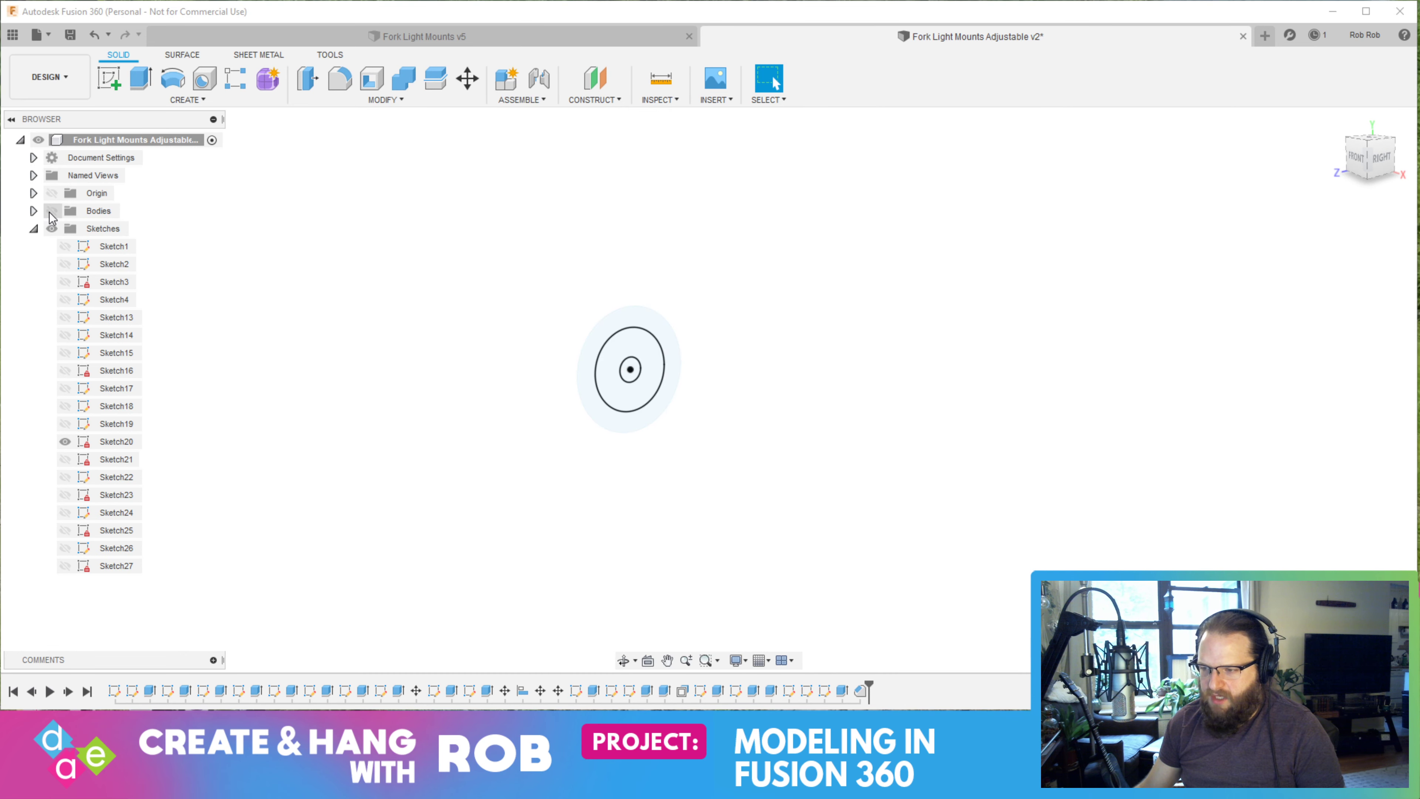
pyautogui.click(612, 418)
pyautogui.rightClick(611, 420)
pyautogui.click(559, 399)
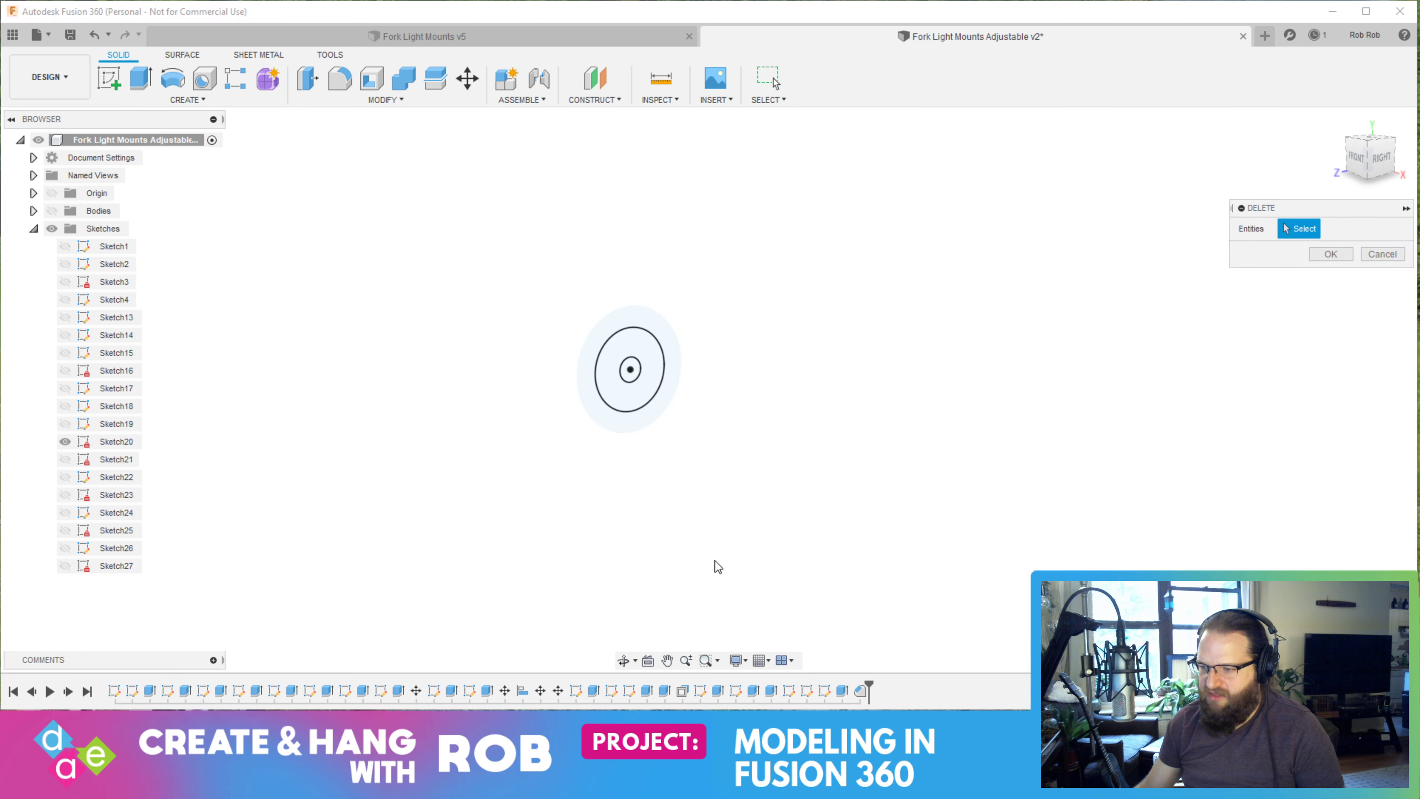
pyautogui.click(51, 211)
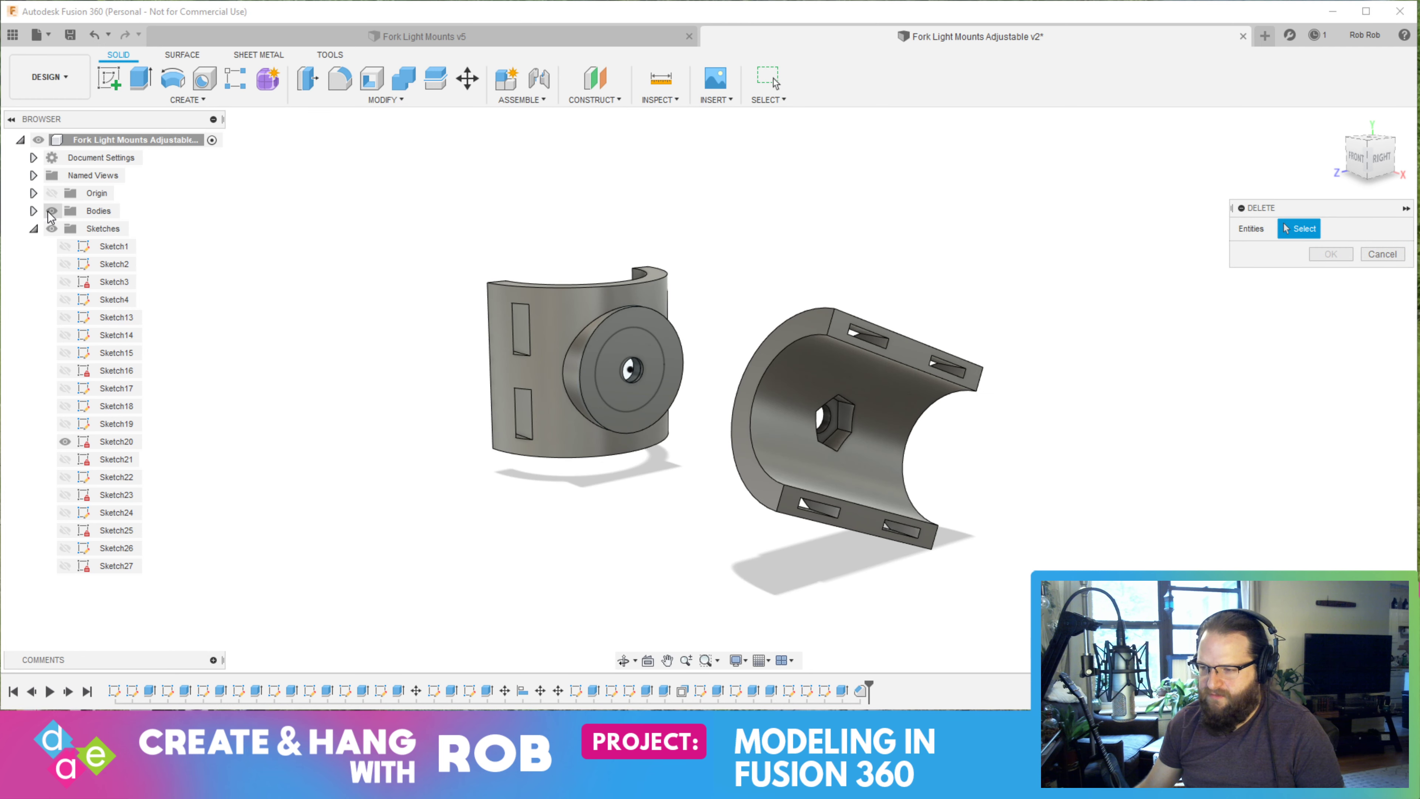
pyautogui.press('Escape')
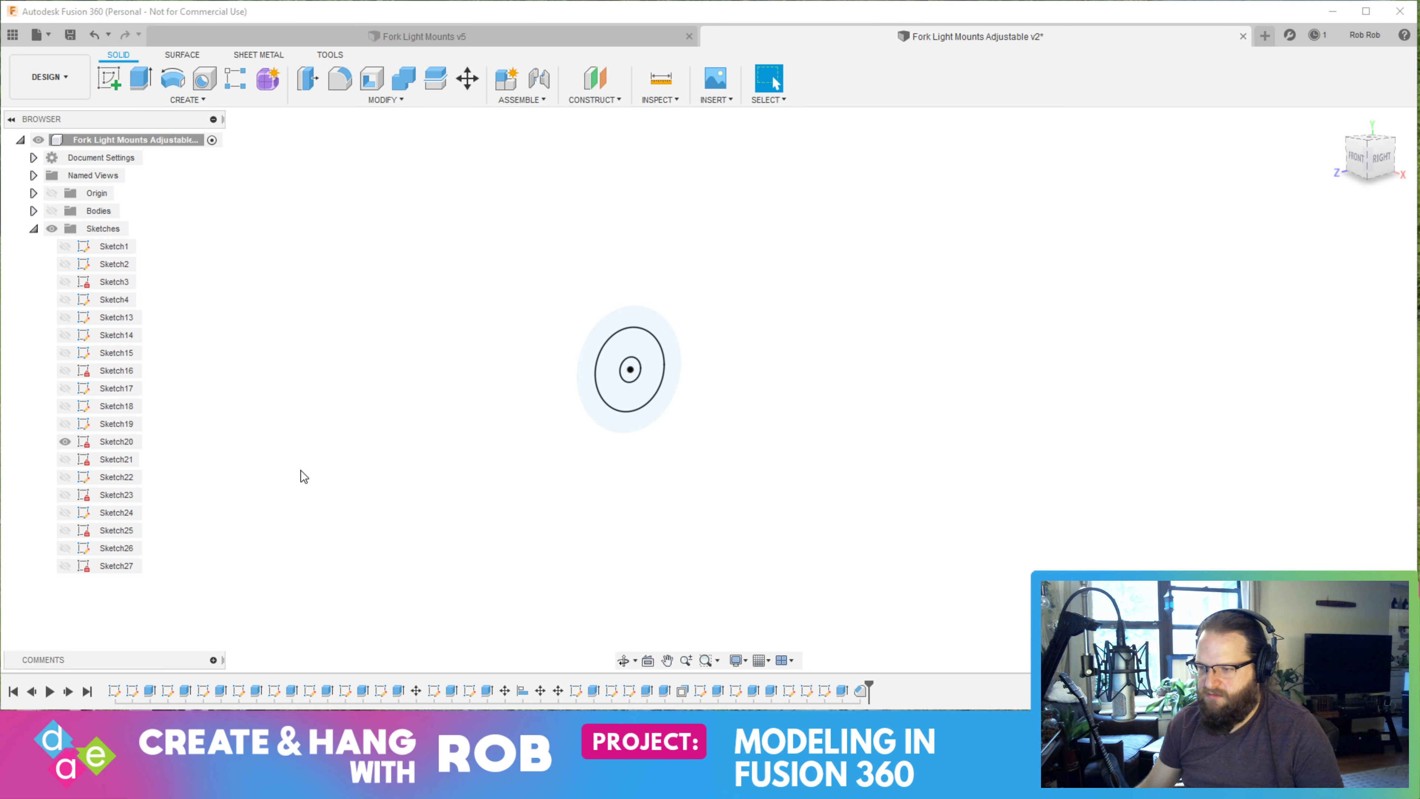
# Reopen Sketch20 with the bodies shown, inspect how its profile sits on the mount's disc, and finish the sketch
pyautogui.doubleClick(503, 459)
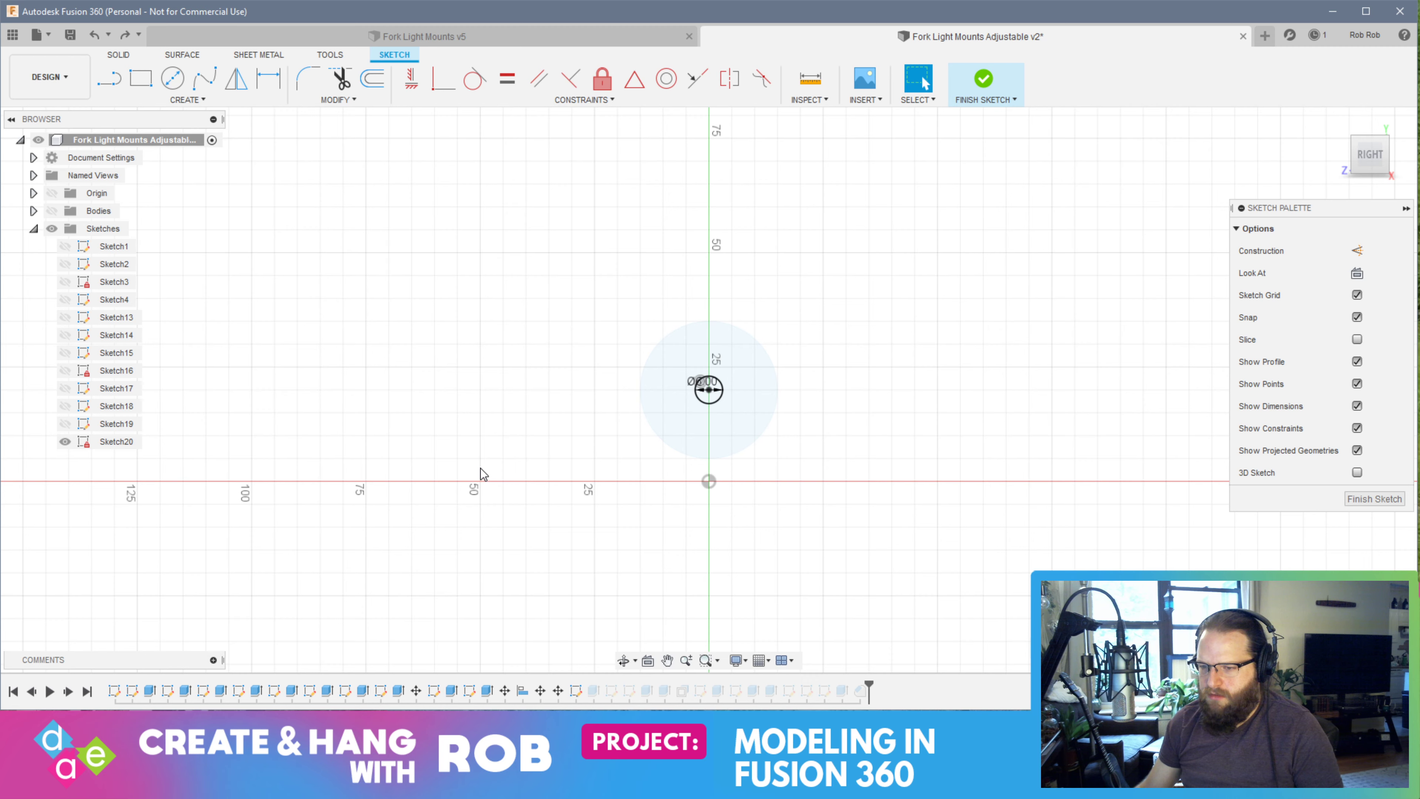
pyautogui.click(52, 210)
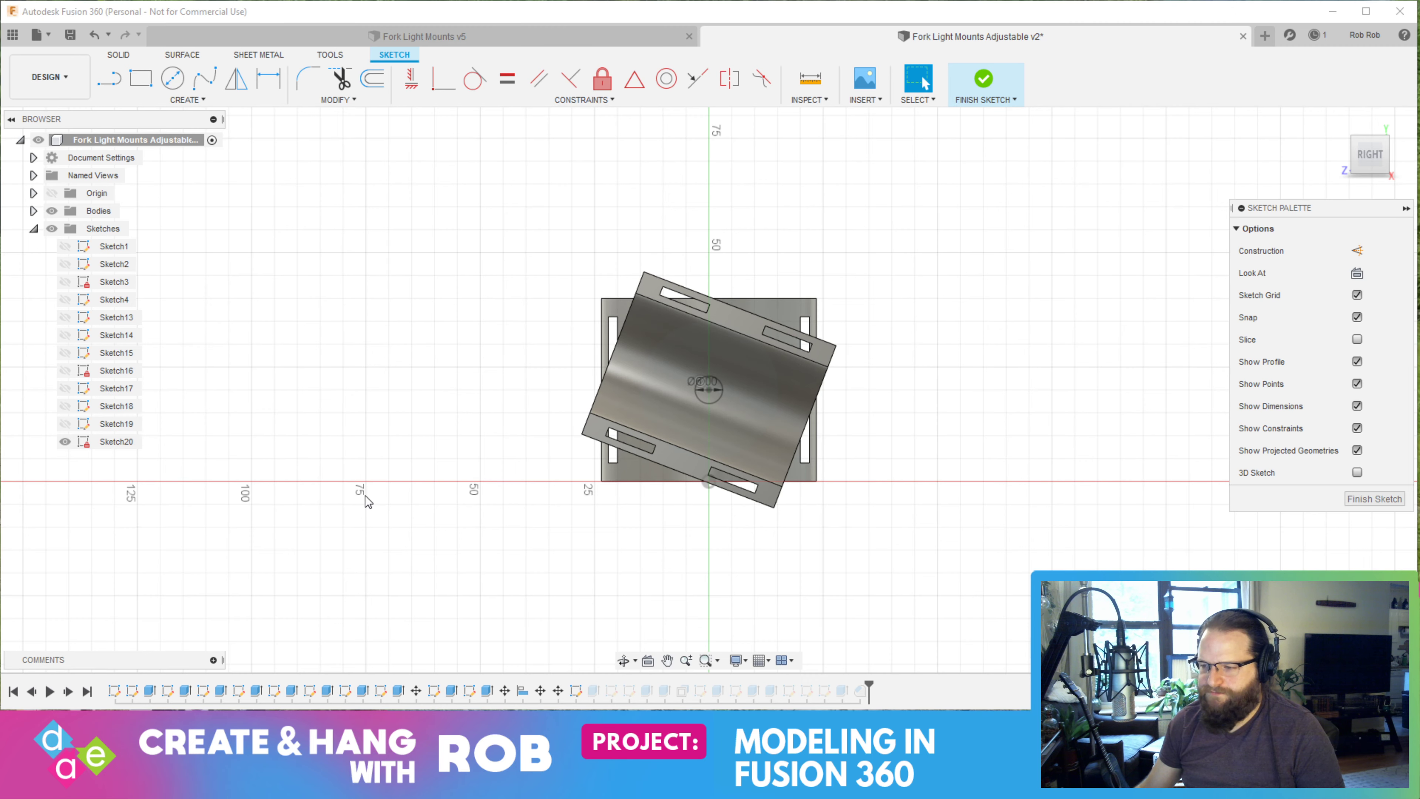
pyautogui.keyDown('shift'); pyautogui.moveTo(366, 500); pyautogui.dragTo(509, 459, button='middle'); pyautogui.keyUp('shift')
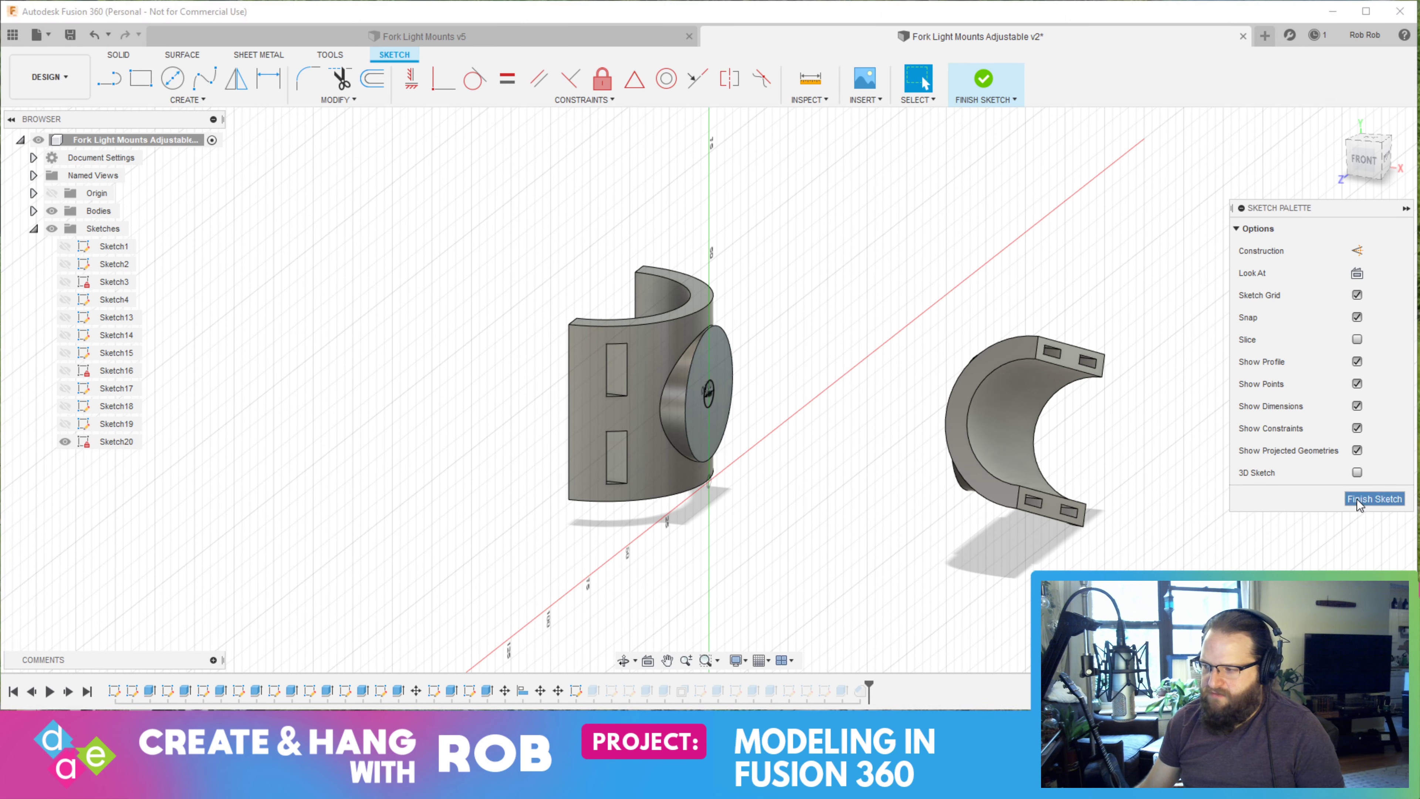
pyautogui.click(1374, 499)
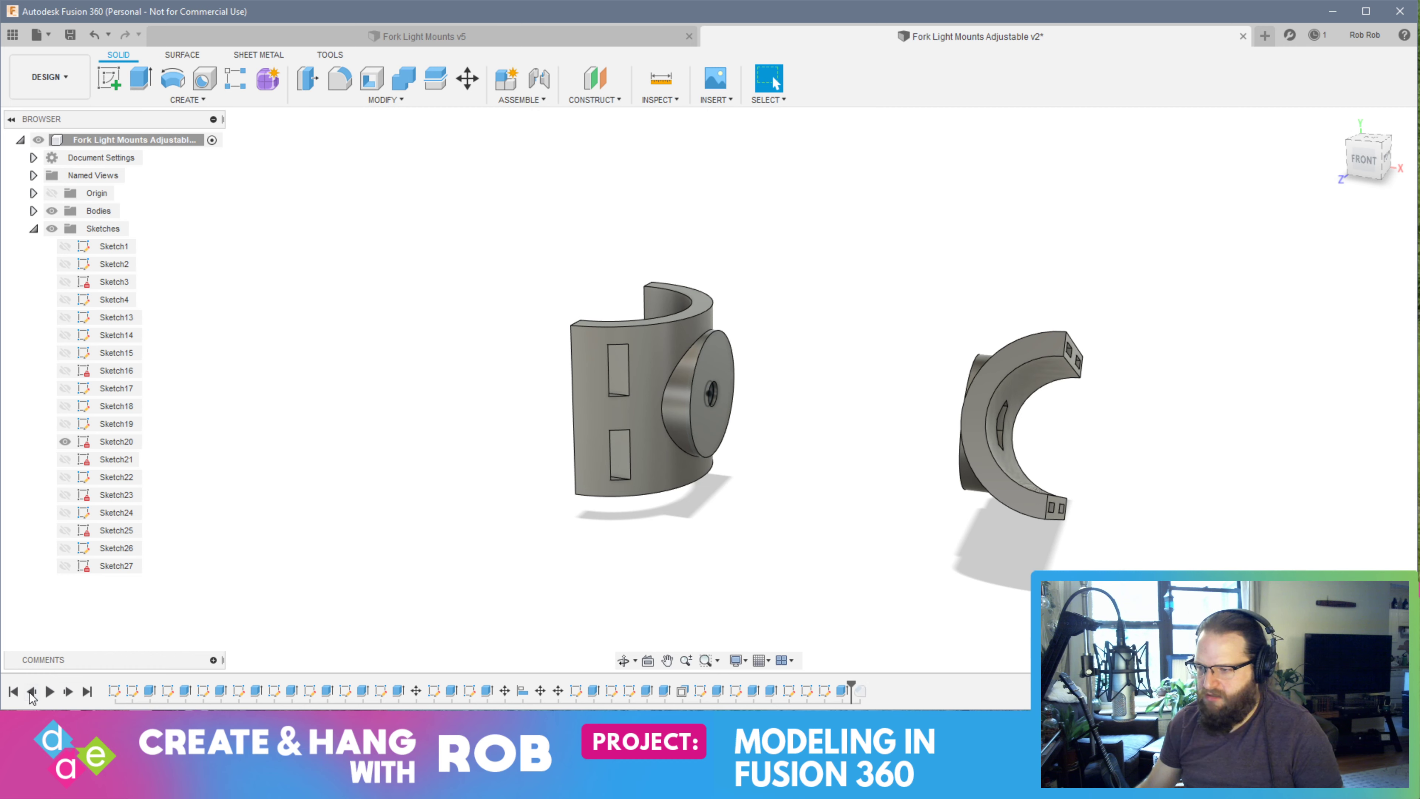
# Roll the design history back to the point just before the first mount's round disc is extruded
pyautogui.click(32, 692)
pyautogui.click(32, 692)
pyautogui.click(32, 691)
pyautogui.click(32, 692)
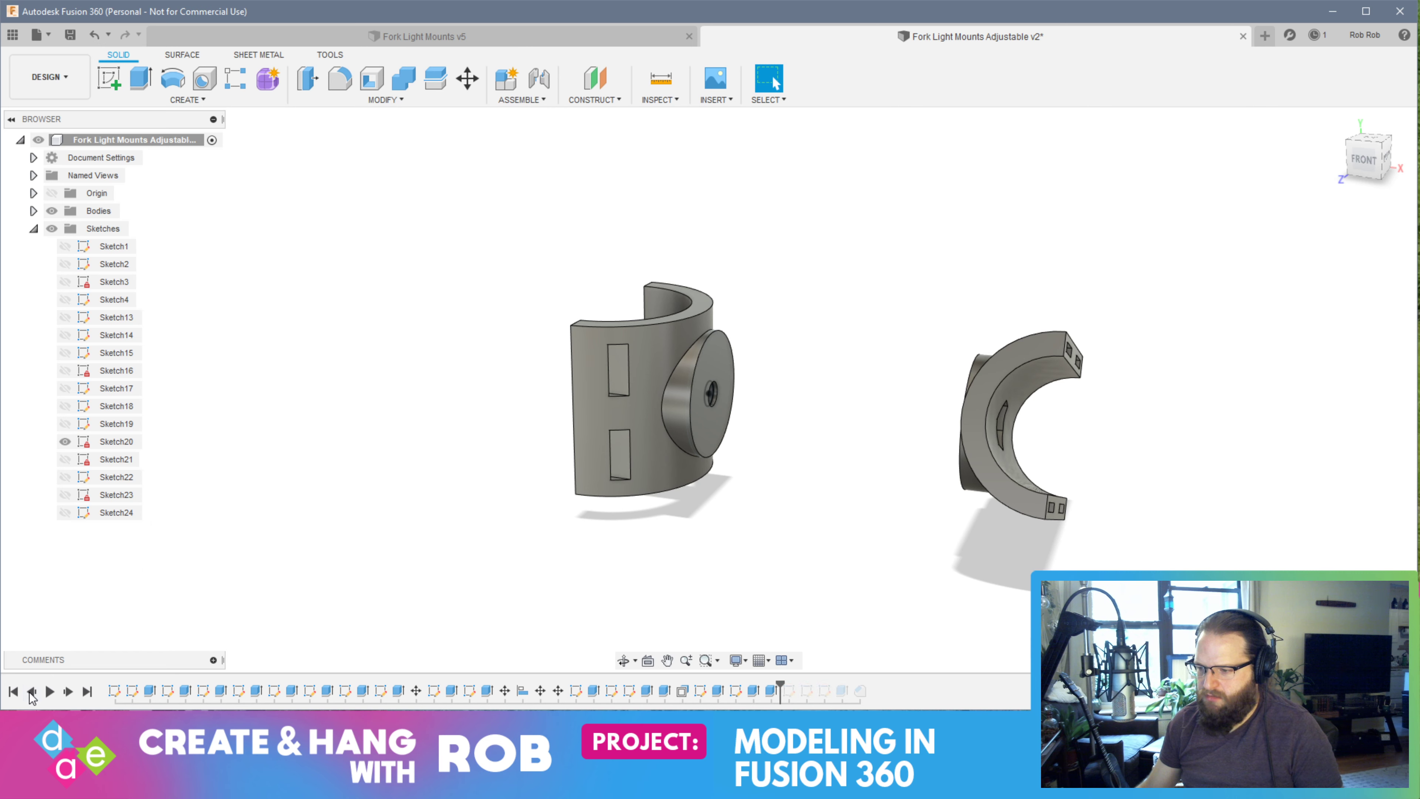
pyautogui.click(32, 692)
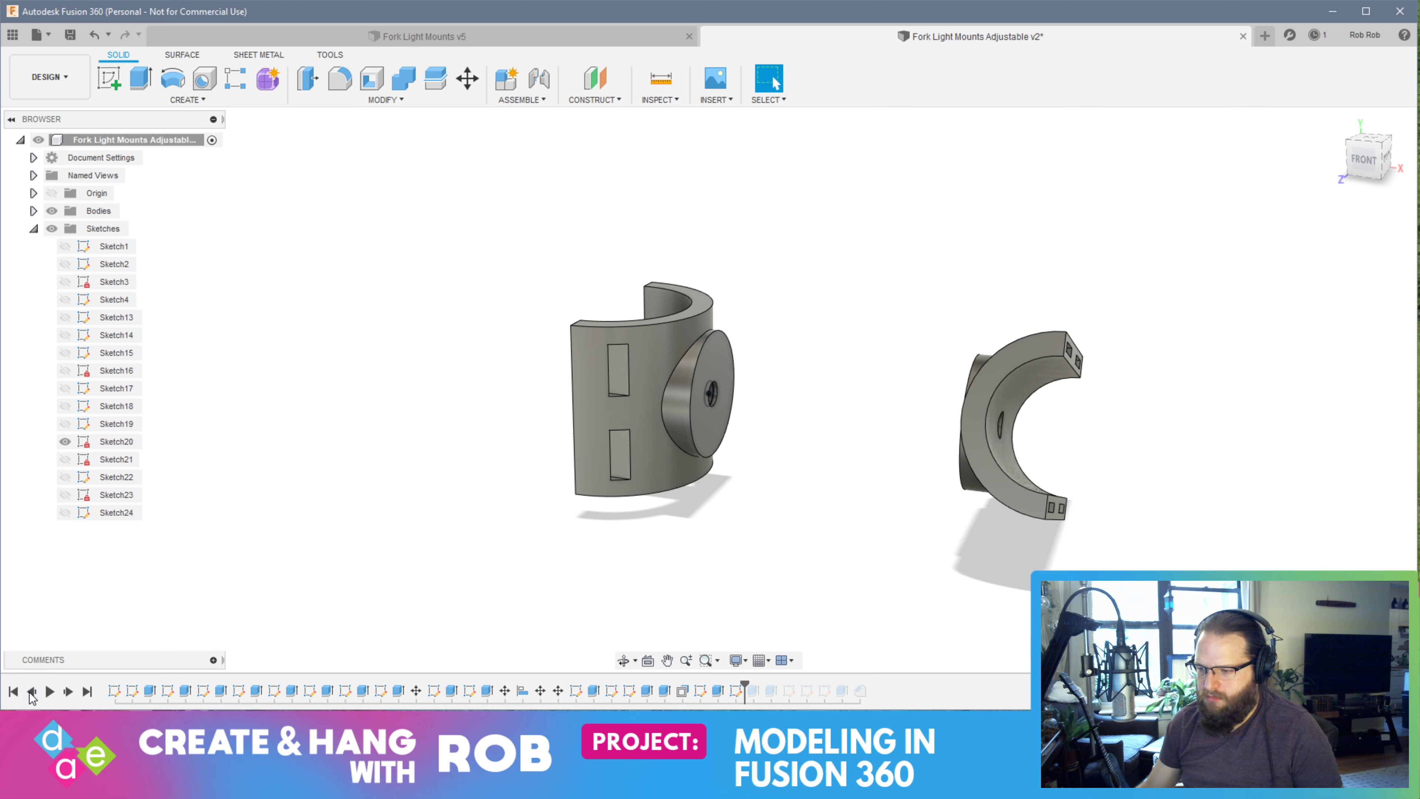
pyautogui.click(32, 692)
pyautogui.click(32, 691)
pyautogui.click(32, 691)
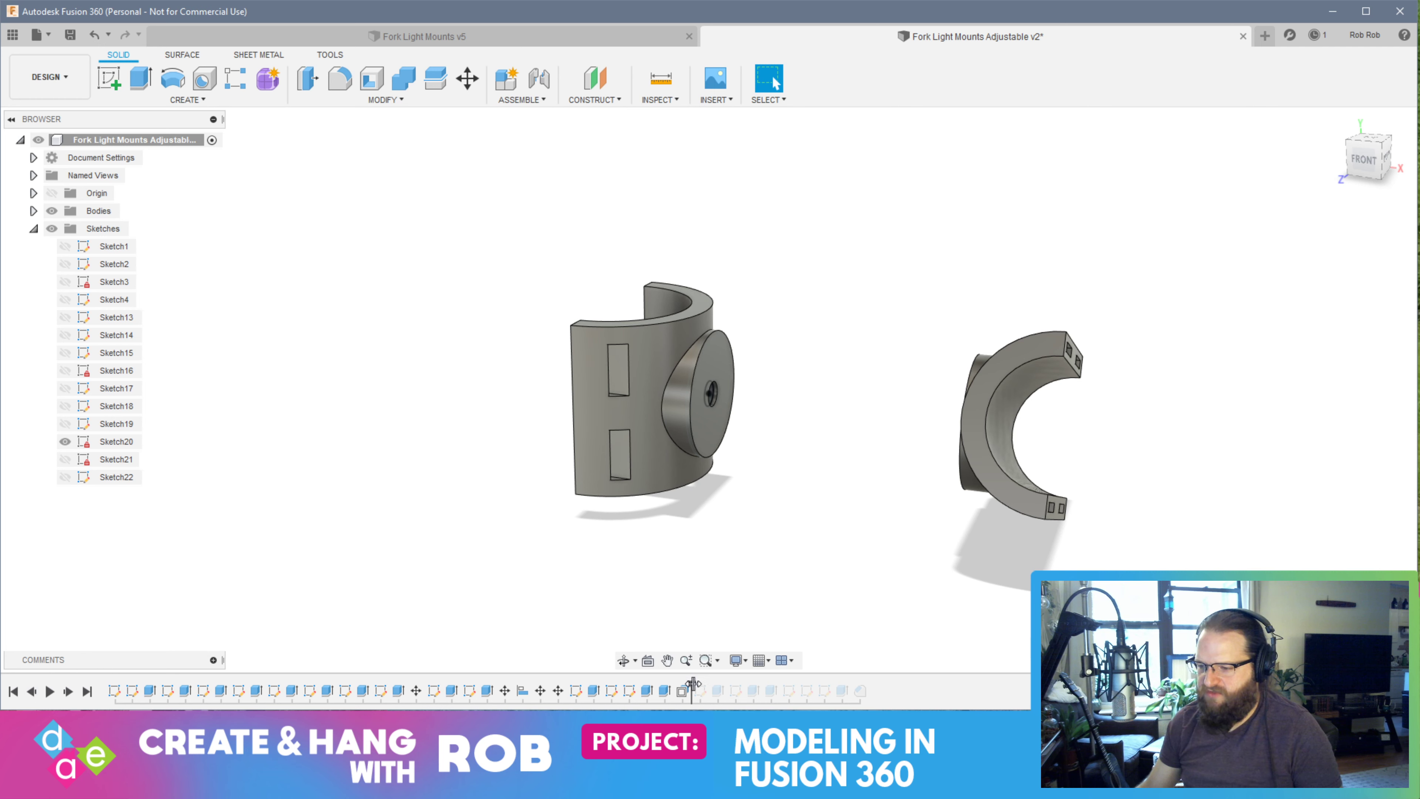
pyautogui.moveTo(595, 682); pyautogui.dragTo(514, 691)
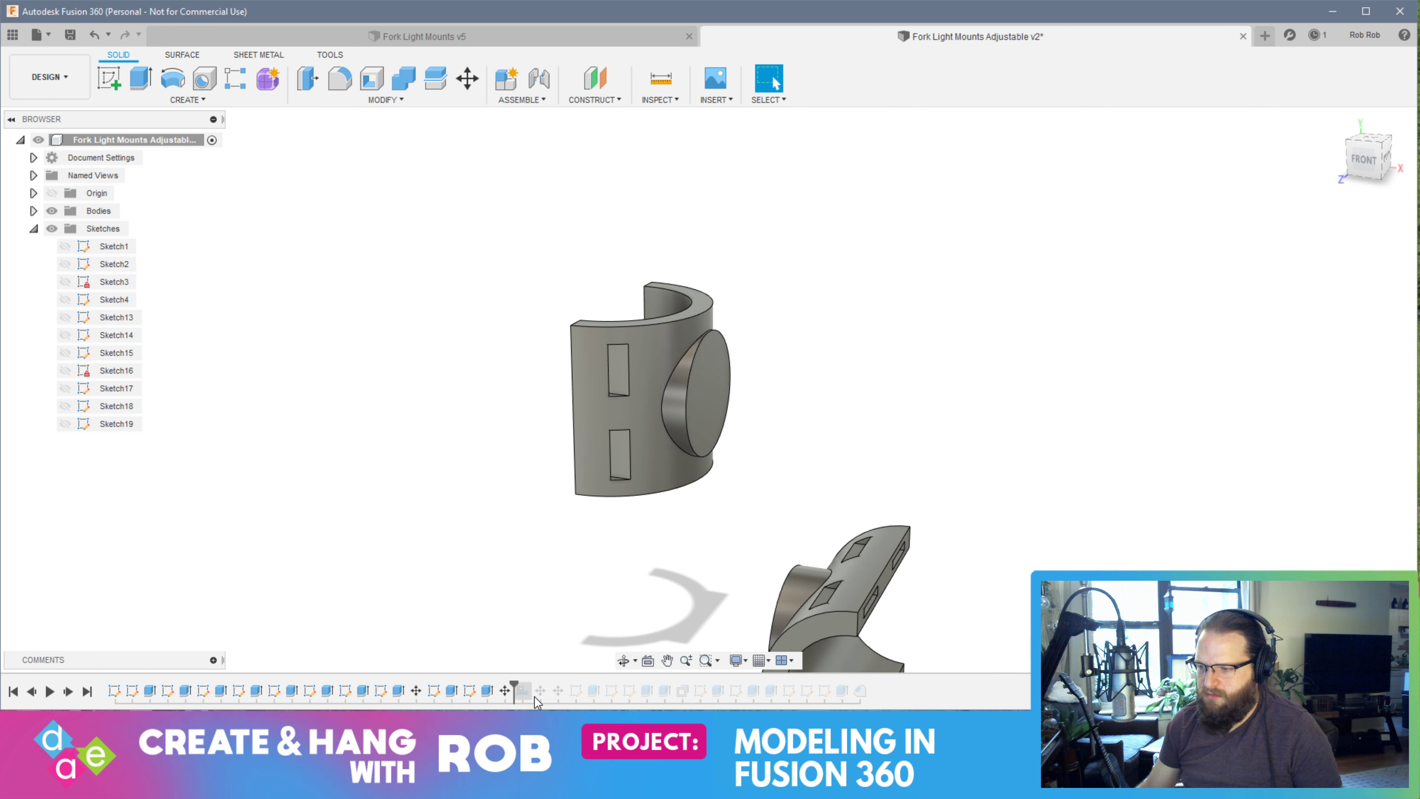
pyautogui.click(32, 692)
pyautogui.click(32, 692)
pyautogui.click(32, 691)
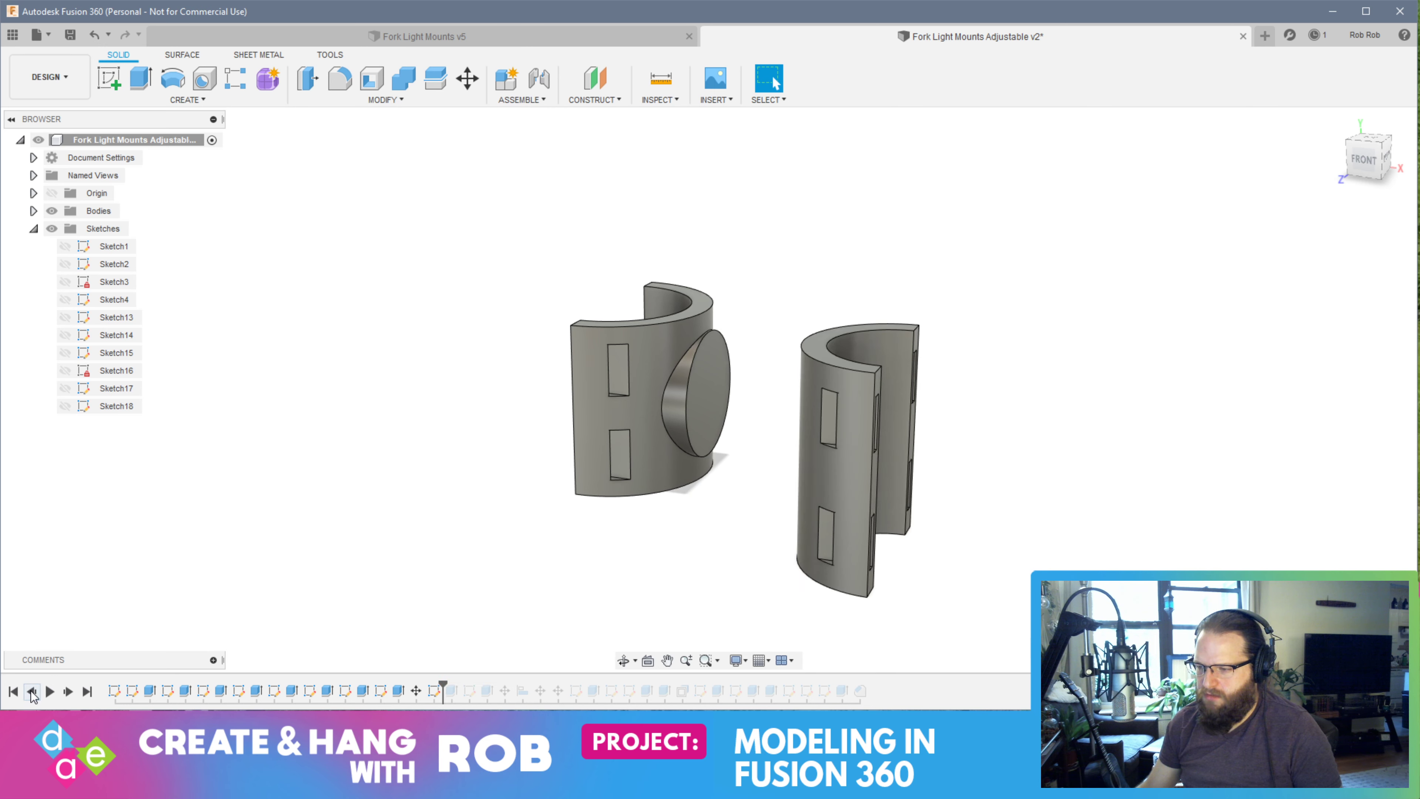
pyautogui.click(32, 692)
pyautogui.click(32, 691)
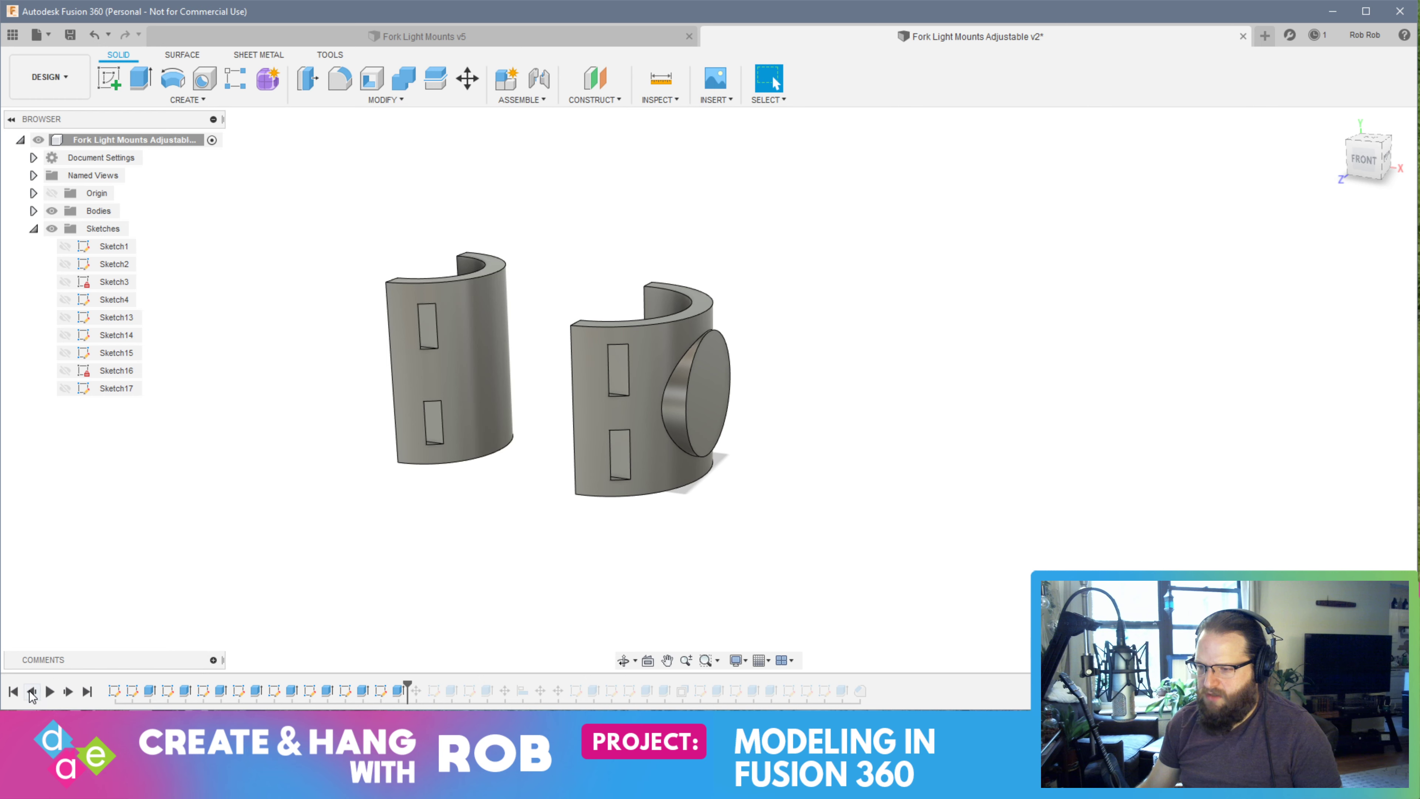
pyautogui.click(32, 691)
pyautogui.click(31, 692)
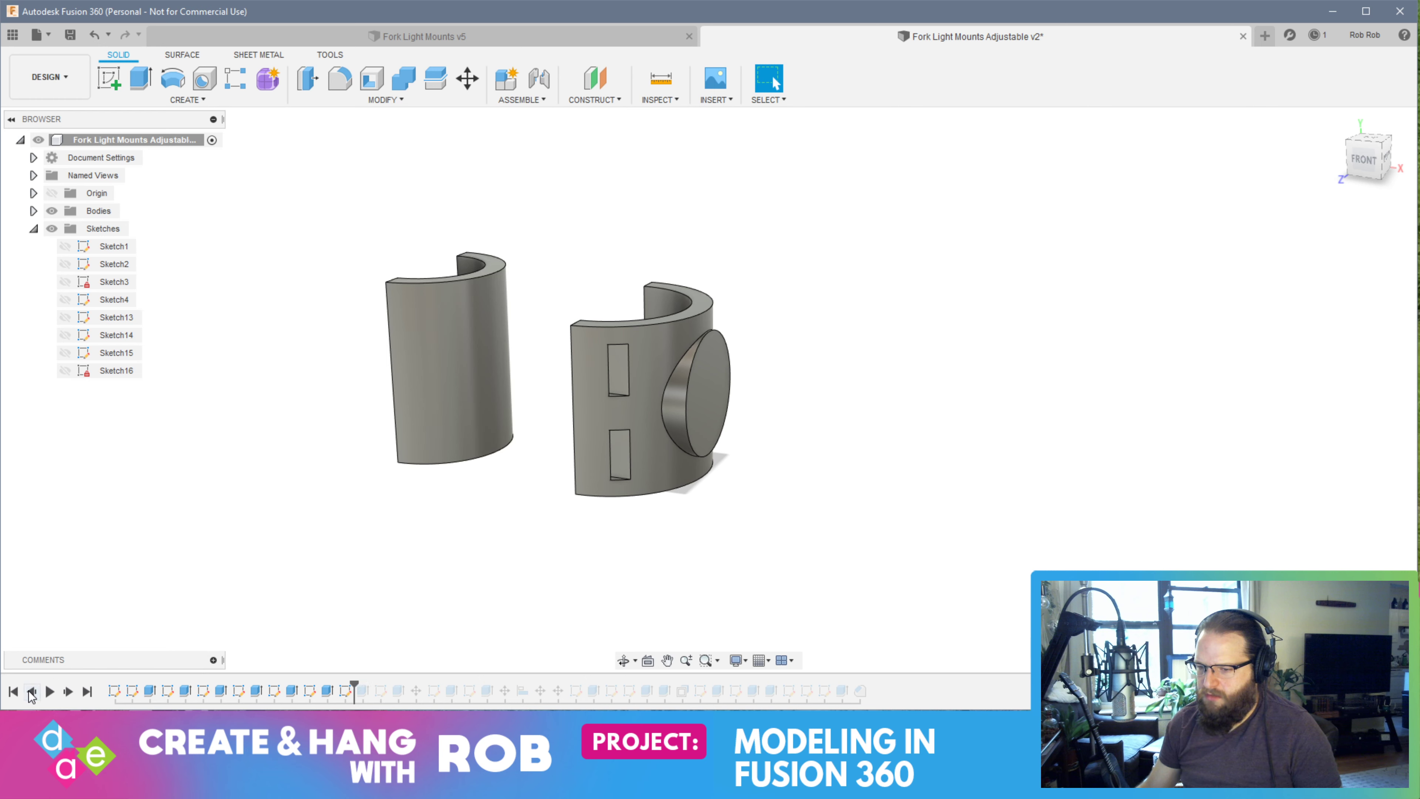
pyautogui.click(32, 692)
pyautogui.click(32, 692)
pyautogui.click(32, 692)
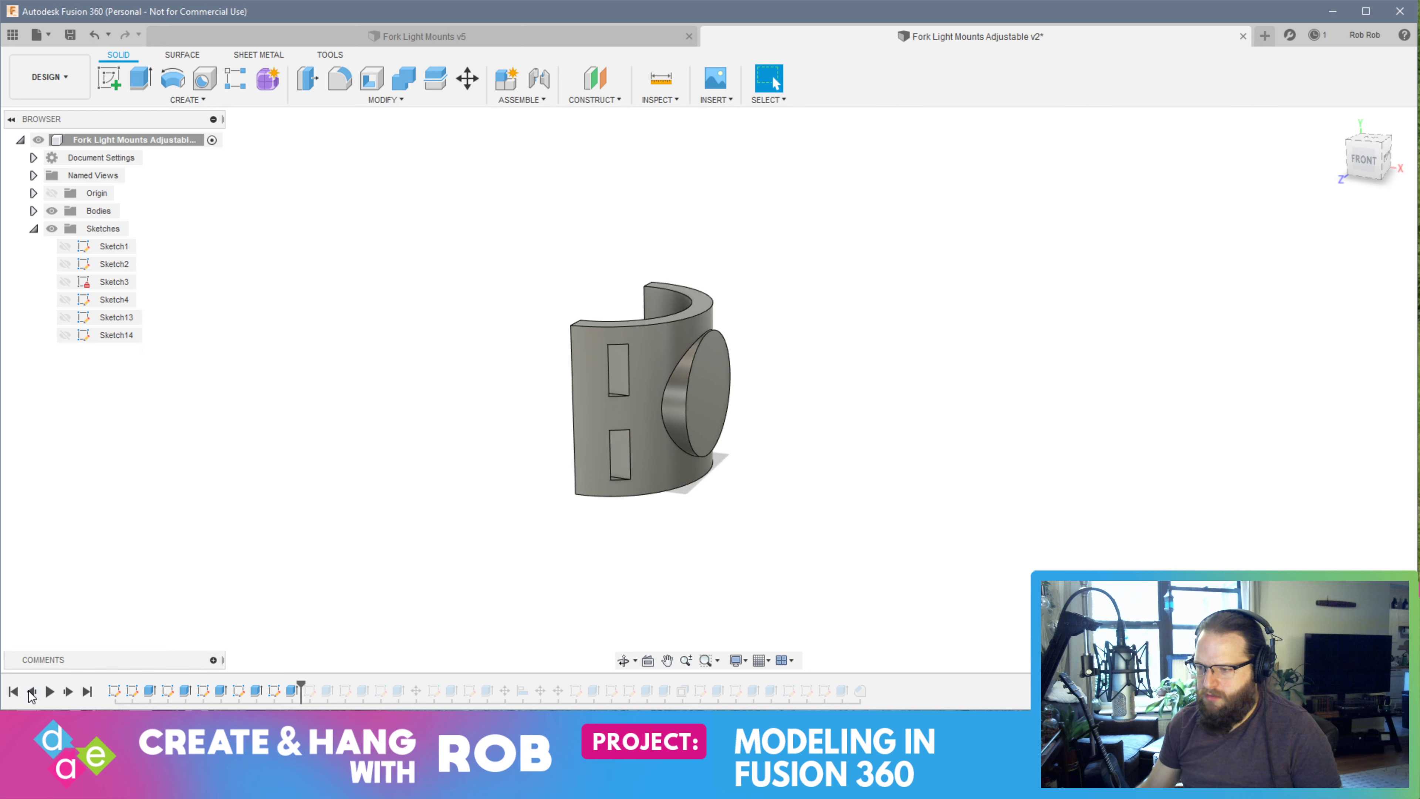
pyautogui.click(32, 691)
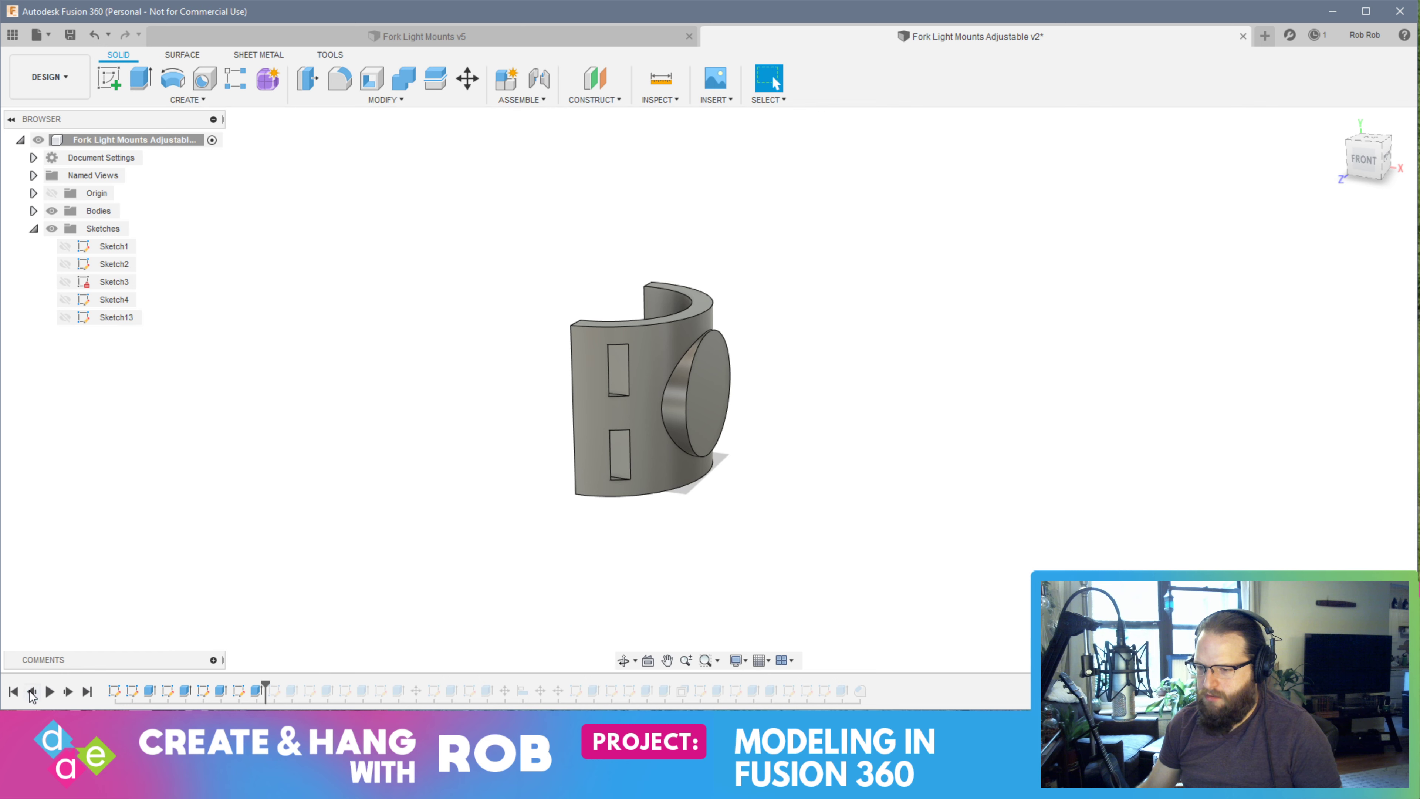
pyautogui.click(32, 692)
pyautogui.click(32, 692)
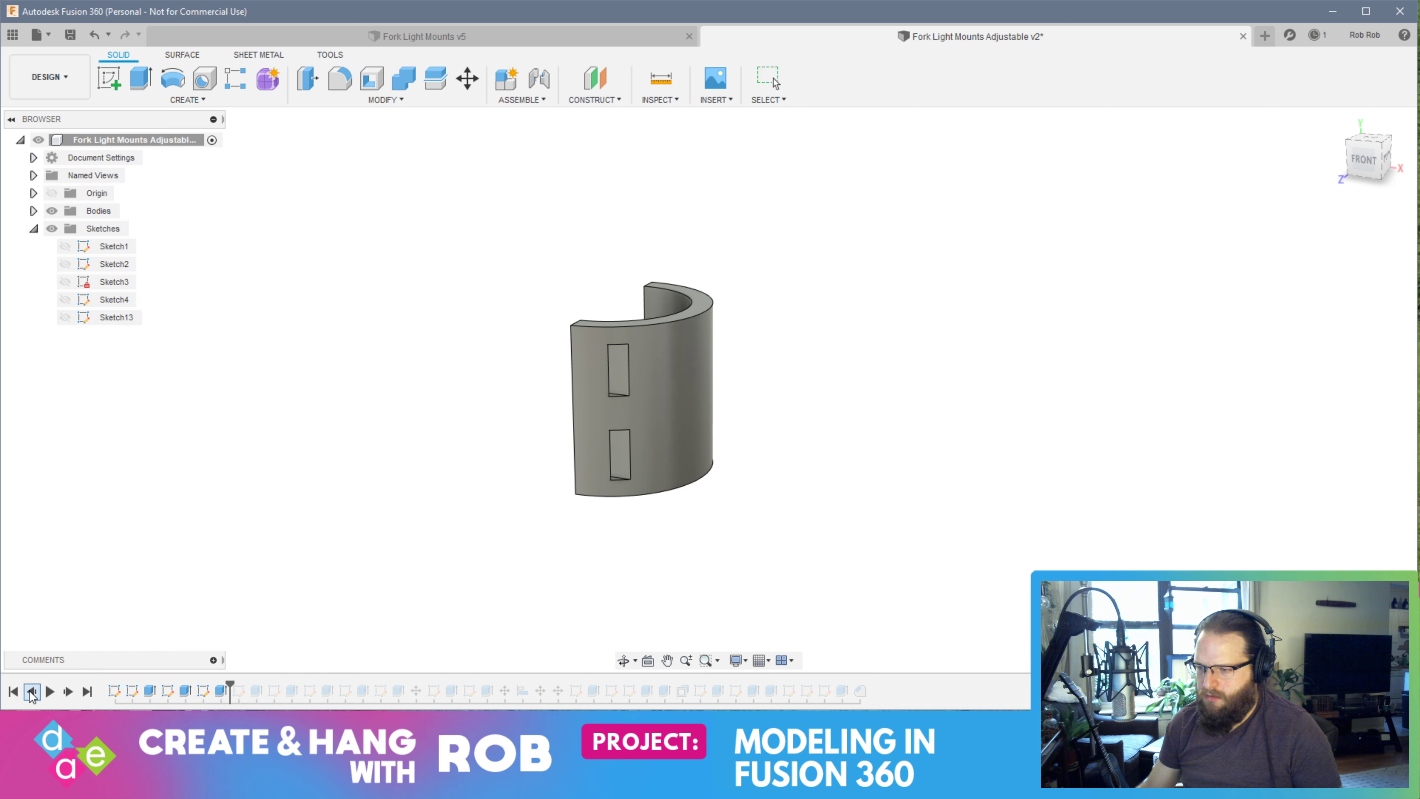
# Advance the history by one feature and show Sketch4 and Sketch13 to check which contains the first disc's circle
pyautogui.click(65, 299)
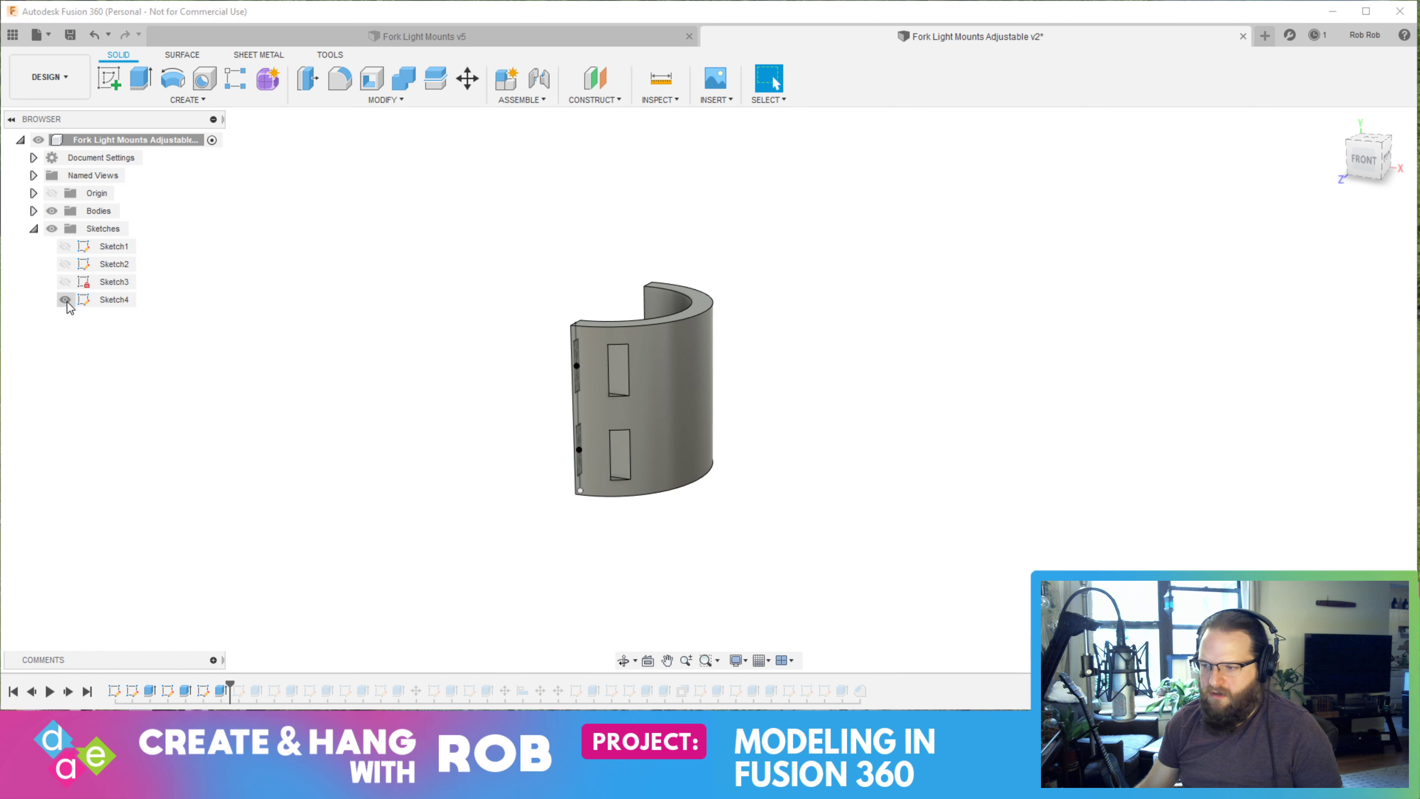
pyautogui.click(69, 692)
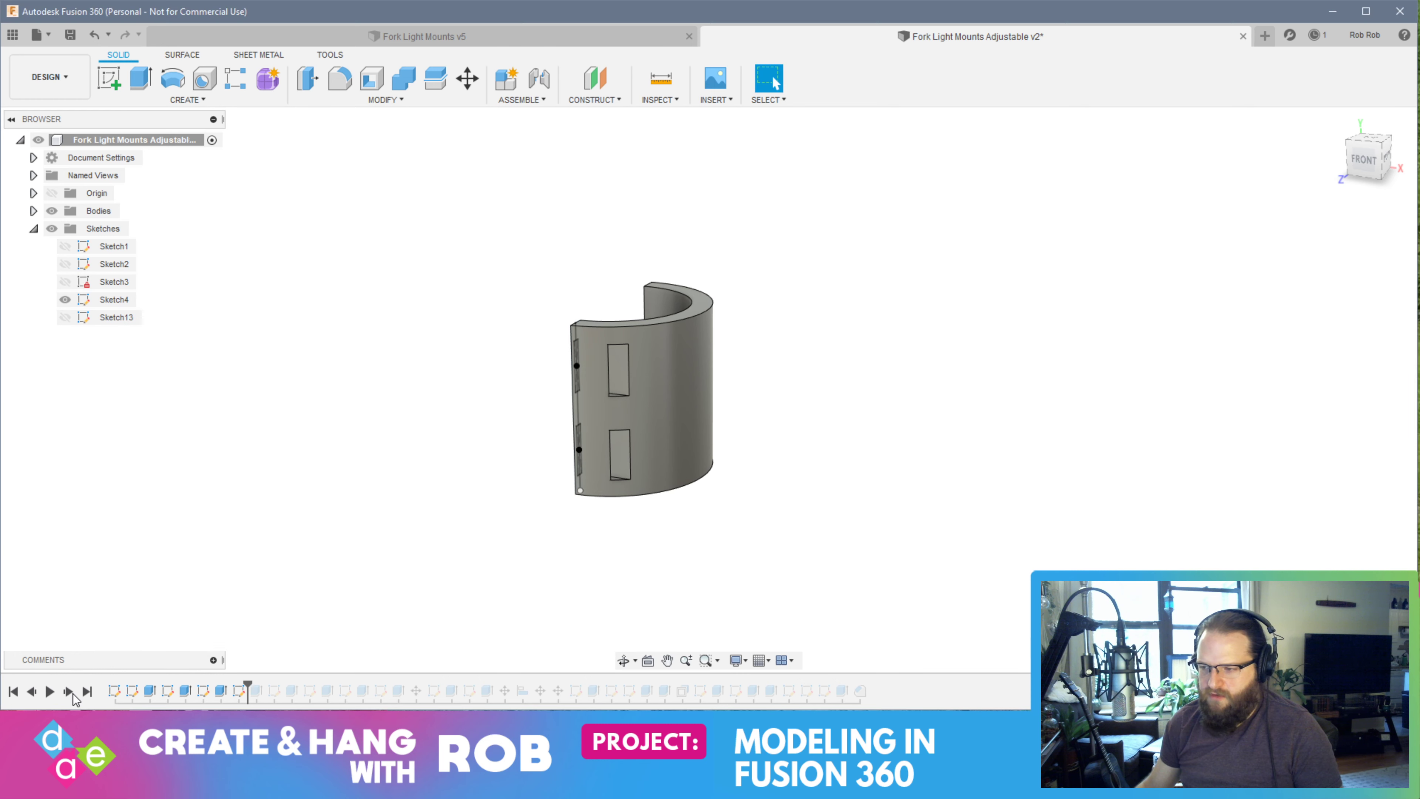
pyautogui.click(64, 318)
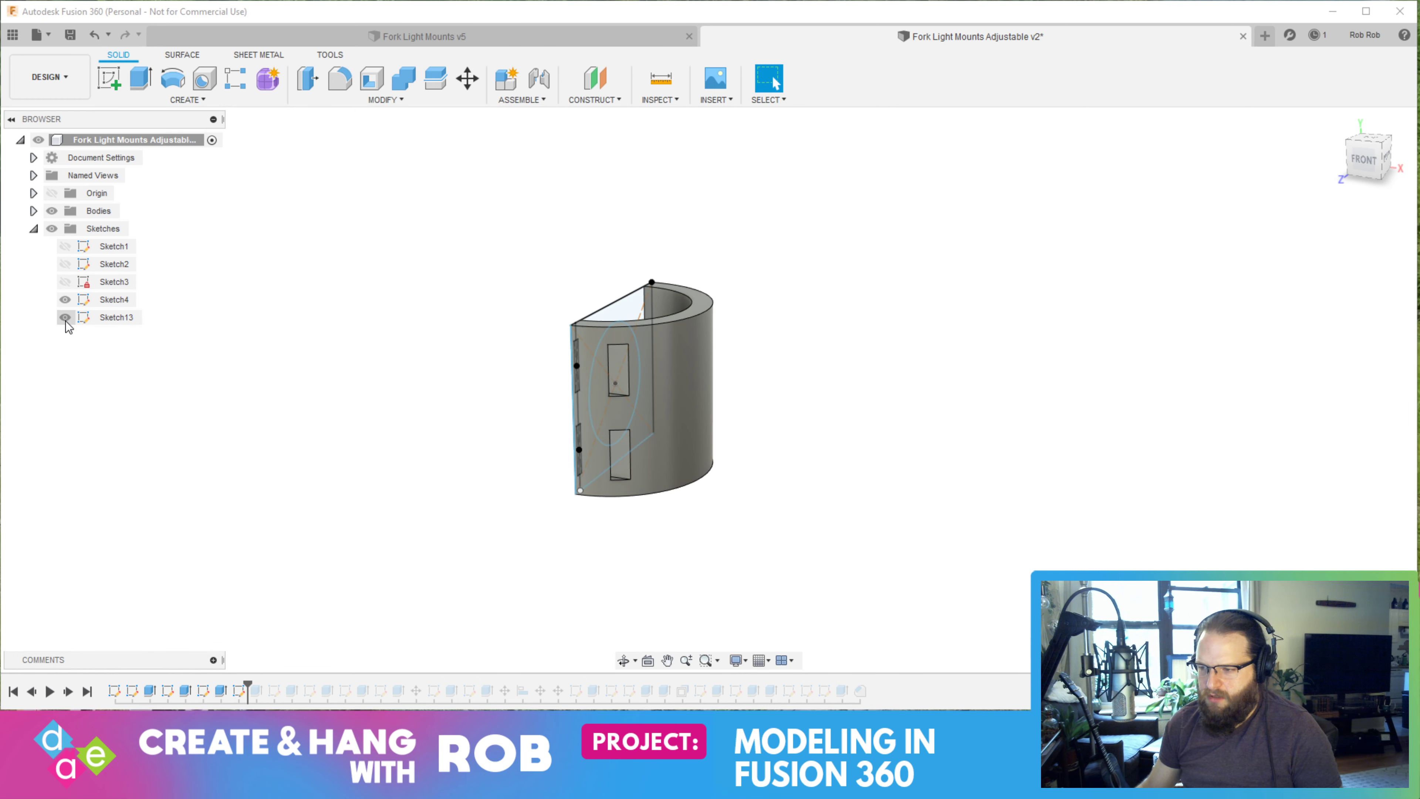
pyautogui.click(357, 473)
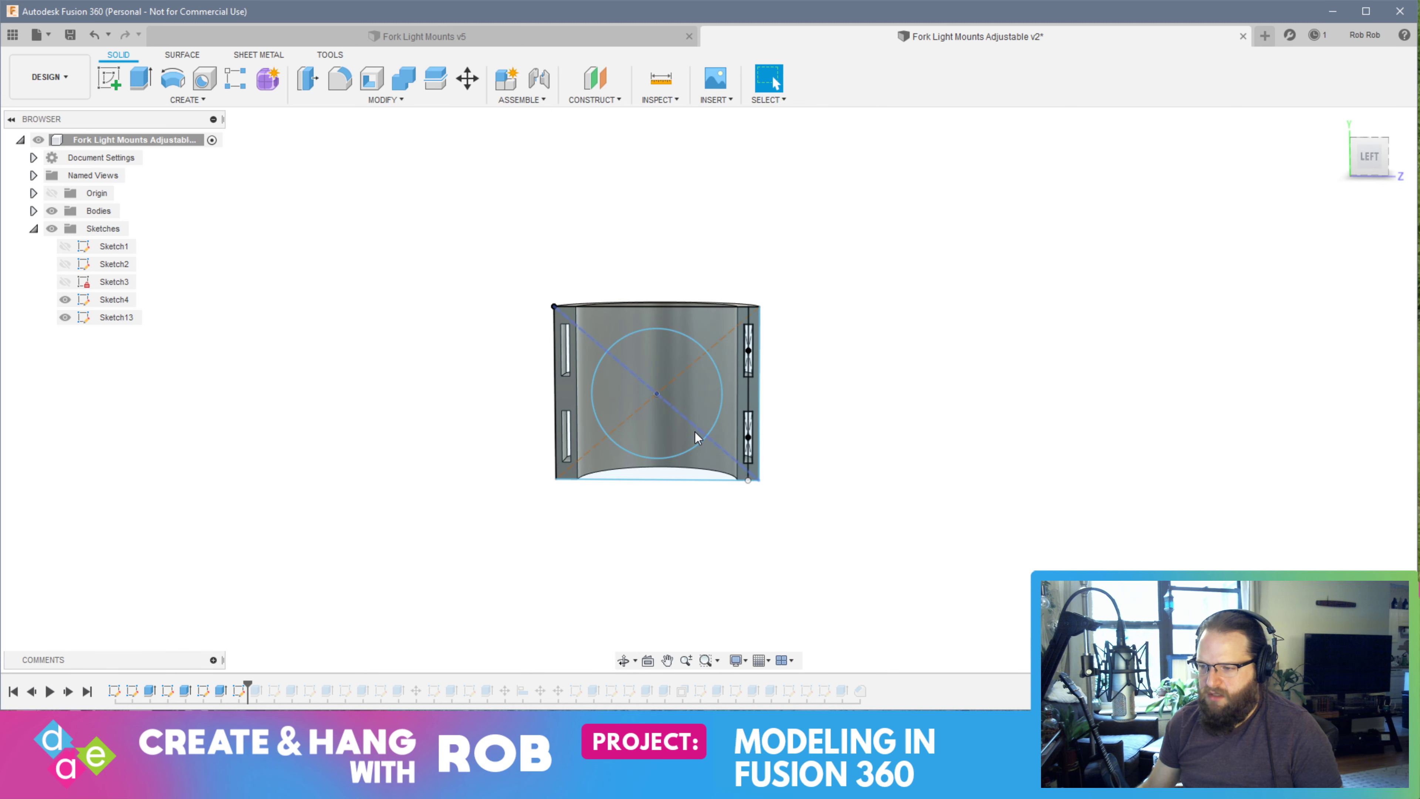
# Edit Sketch13, set the disc circle's diameter to 20 mm, and finish the sketch
pyautogui.rightClick(103, 318)
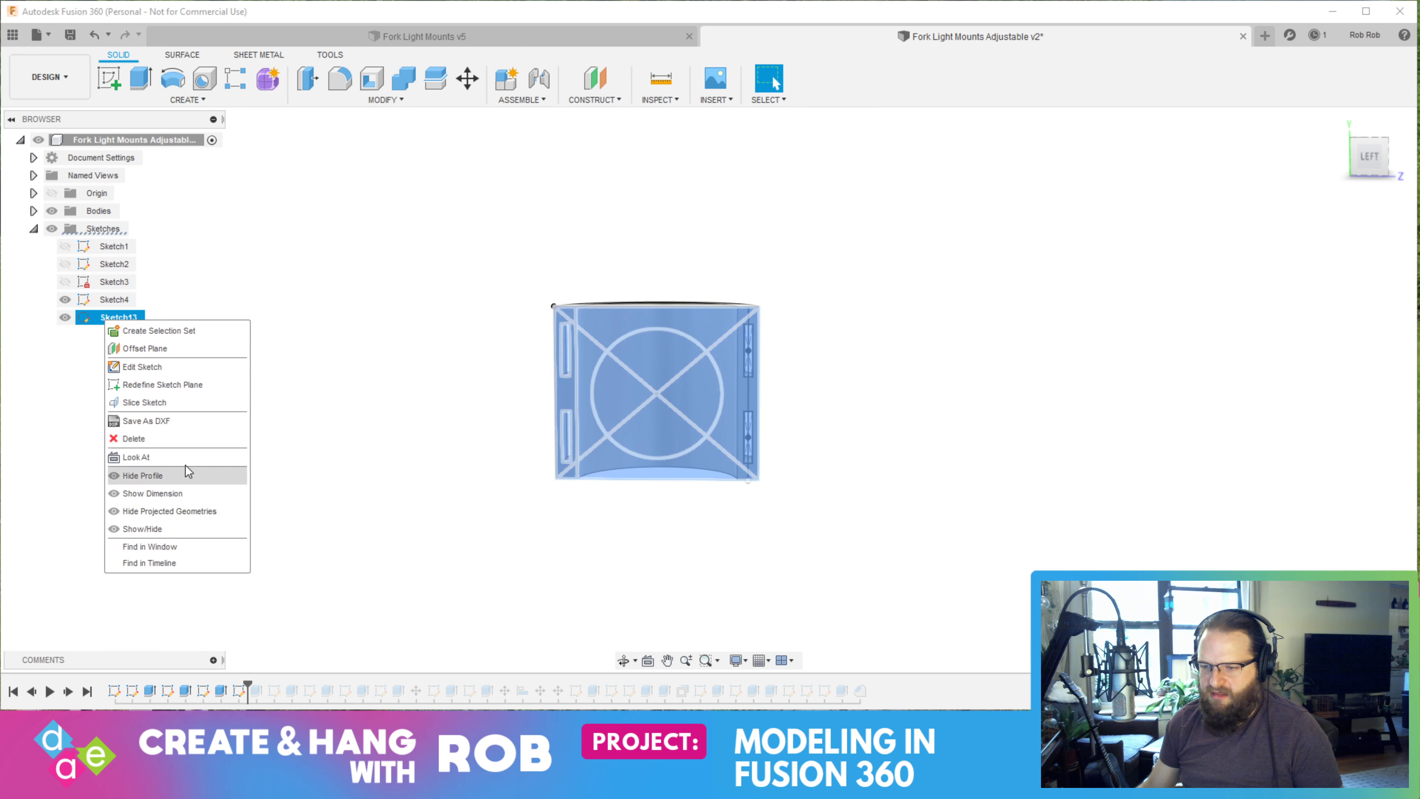
pyautogui.click(164, 366)
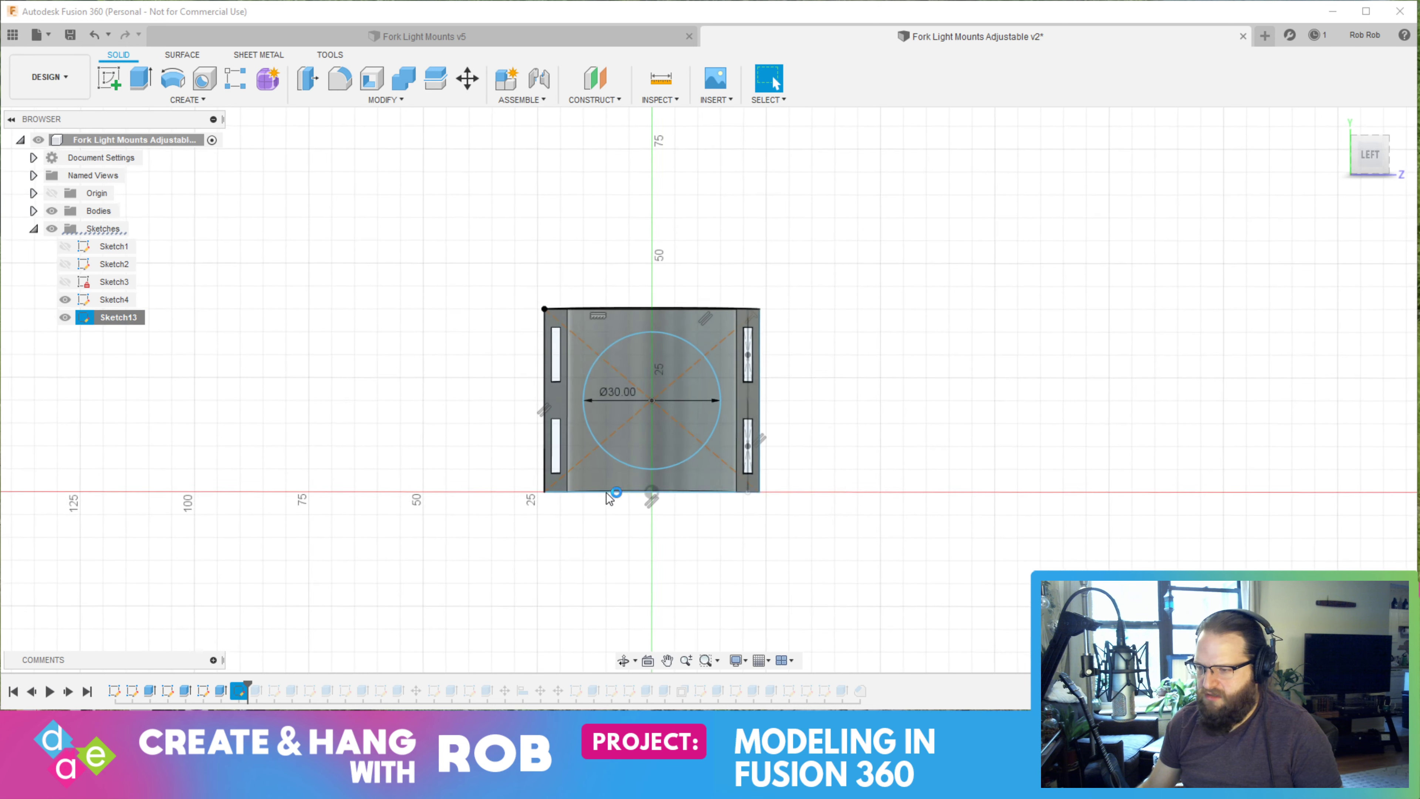
pyautogui.doubleClick(625, 397)
pyautogui.write('20')
pyautogui.press('Return')
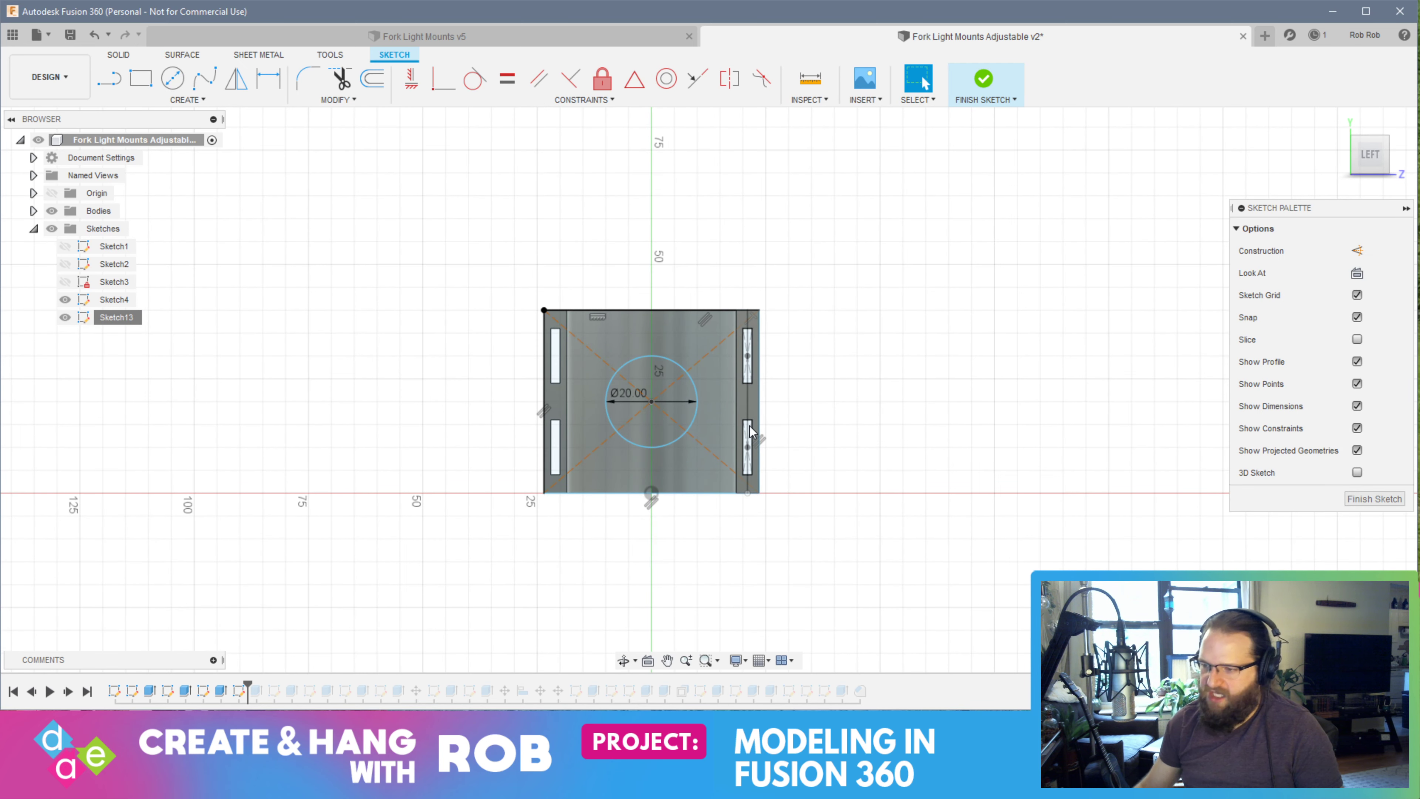
pyautogui.click(388, 315)
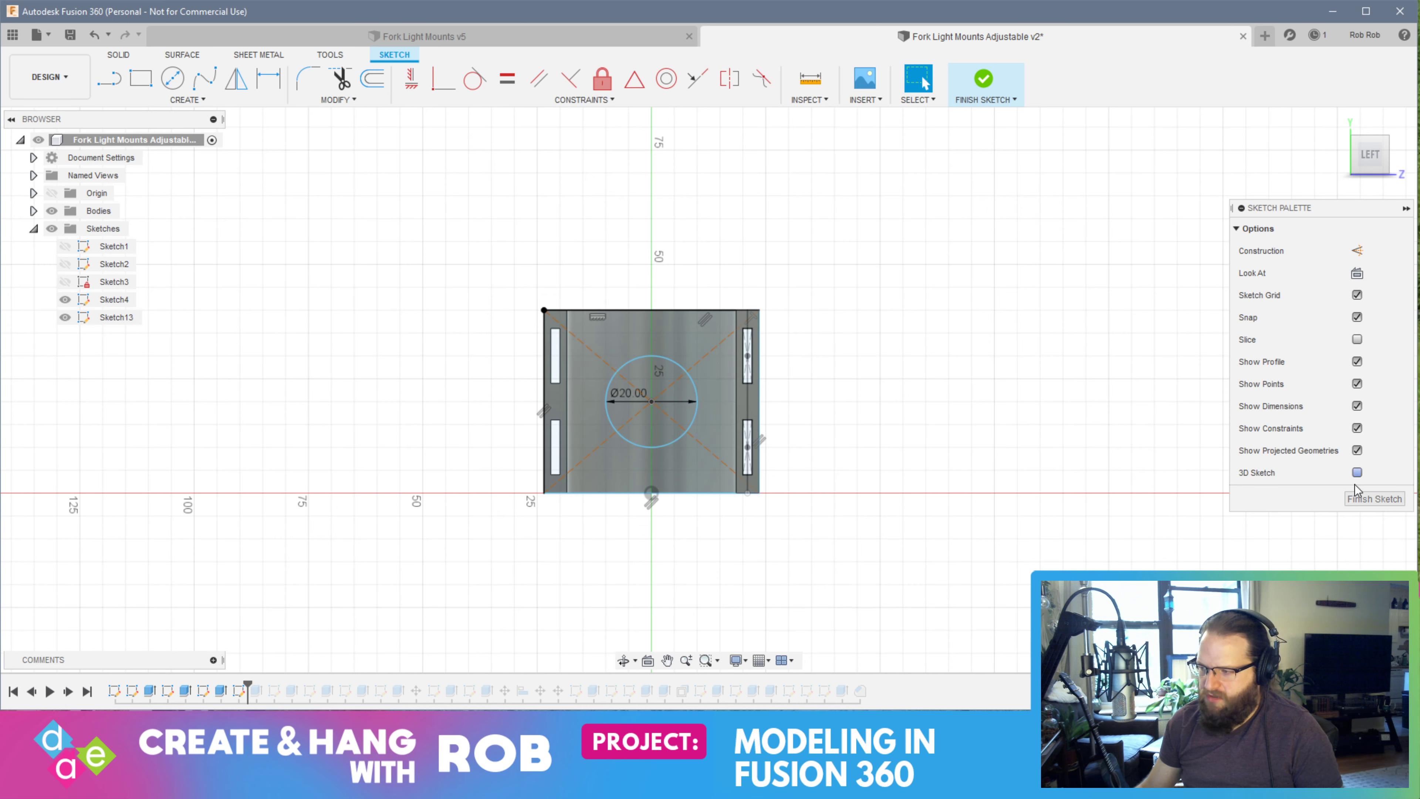
pyautogui.click(1359, 496)
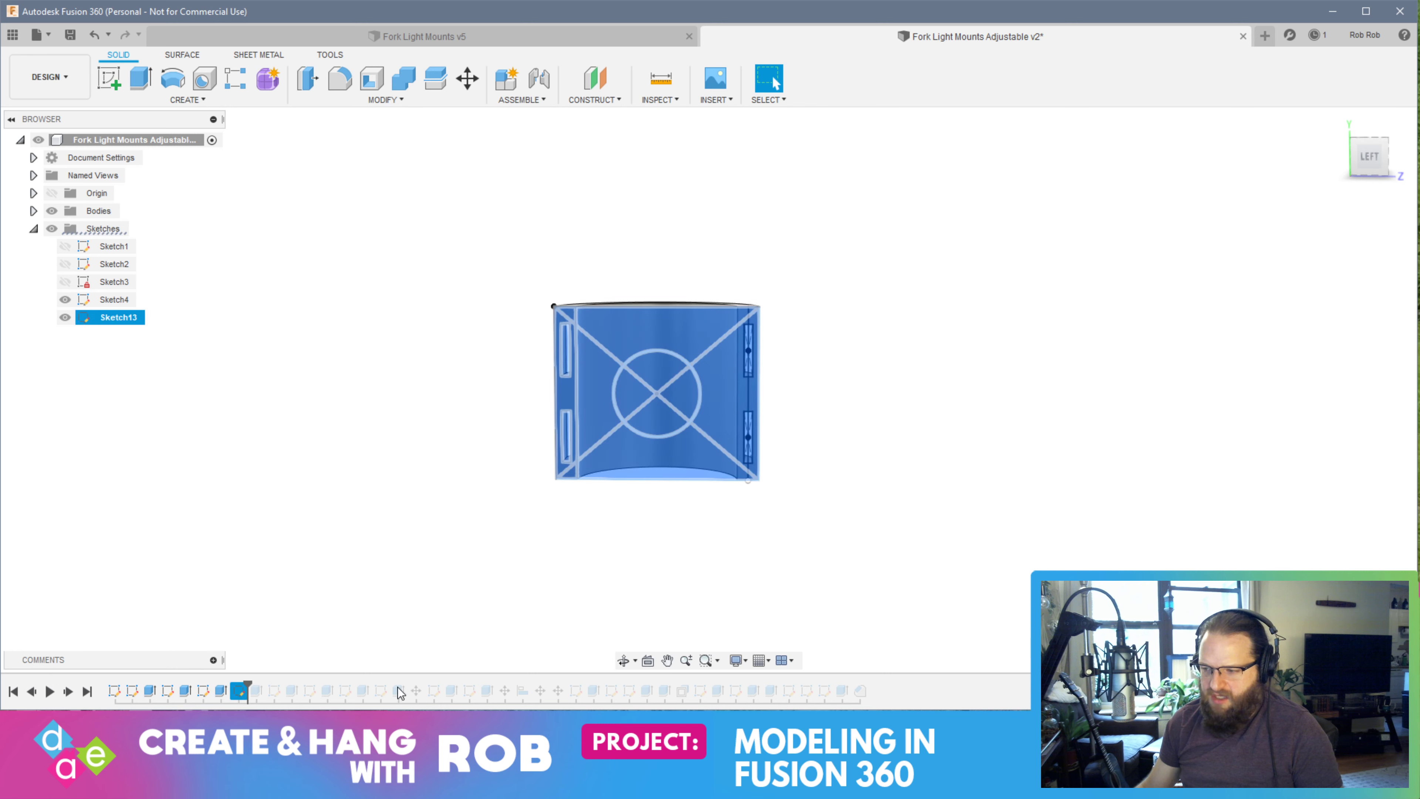
# Roll the history forward to its end, hide Sketch20, Sketch4 and Sketch13, and inspect the discs on both mounts
pyautogui.moveTo(252, 684); pyautogui.dragTo(945, 680)
pyautogui.keyDown('shift'); pyautogui.moveTo(1018, 543); pyautogui.dragTo(906, 558, button='middle'); pyautogui.keyUp('shift')
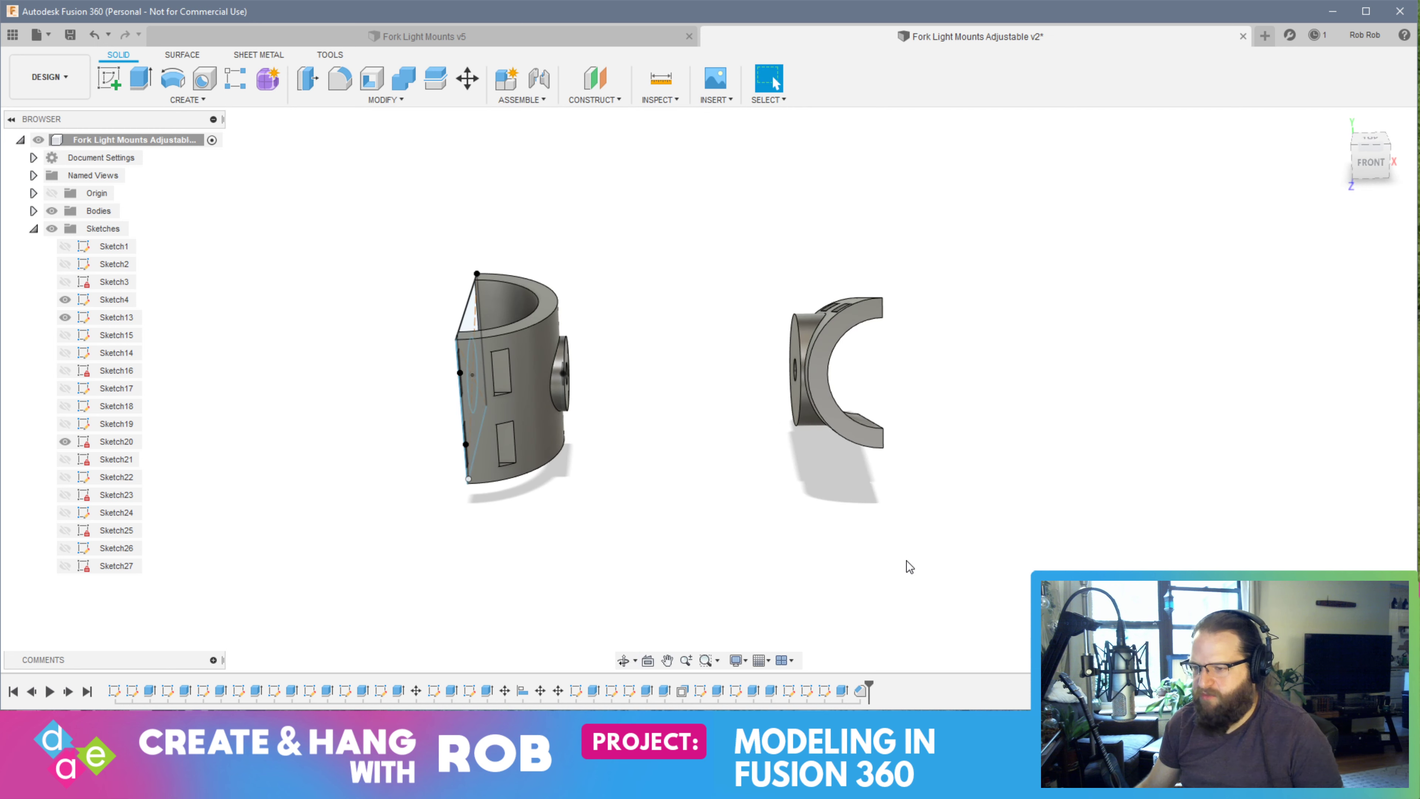
pyautogui.click(65, 441)
pyautogui.click(65, 299)
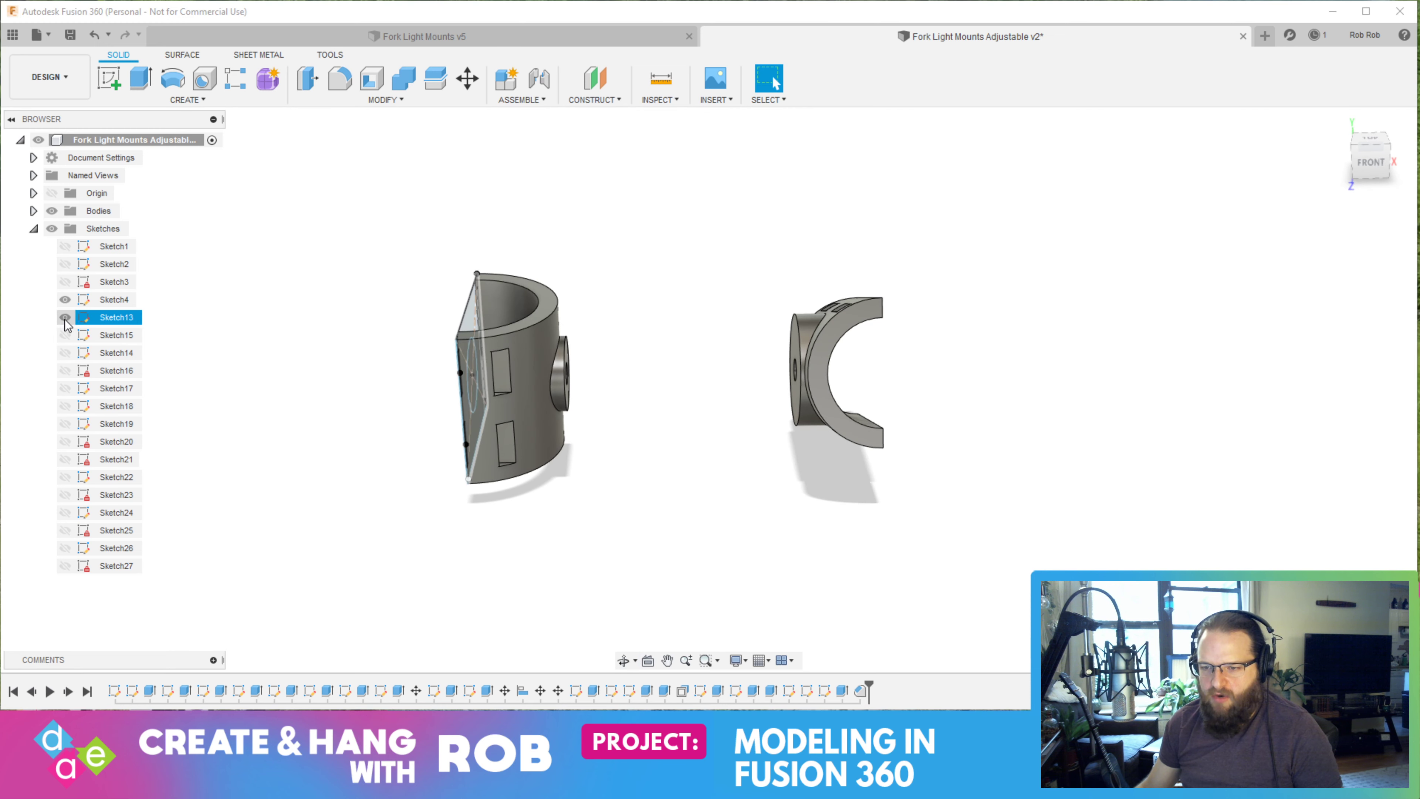
pyautogui.moveTo(492, 506)
pyautogui.keyDown('shift'); pyautogui.mouseDown(button='middle')
pyautogui.moveTo(599, 481)
pyautogui.moveTo(522, 479)
pyautogui.mouseUp(button='middle'); pyautogui.keyUp('shift')
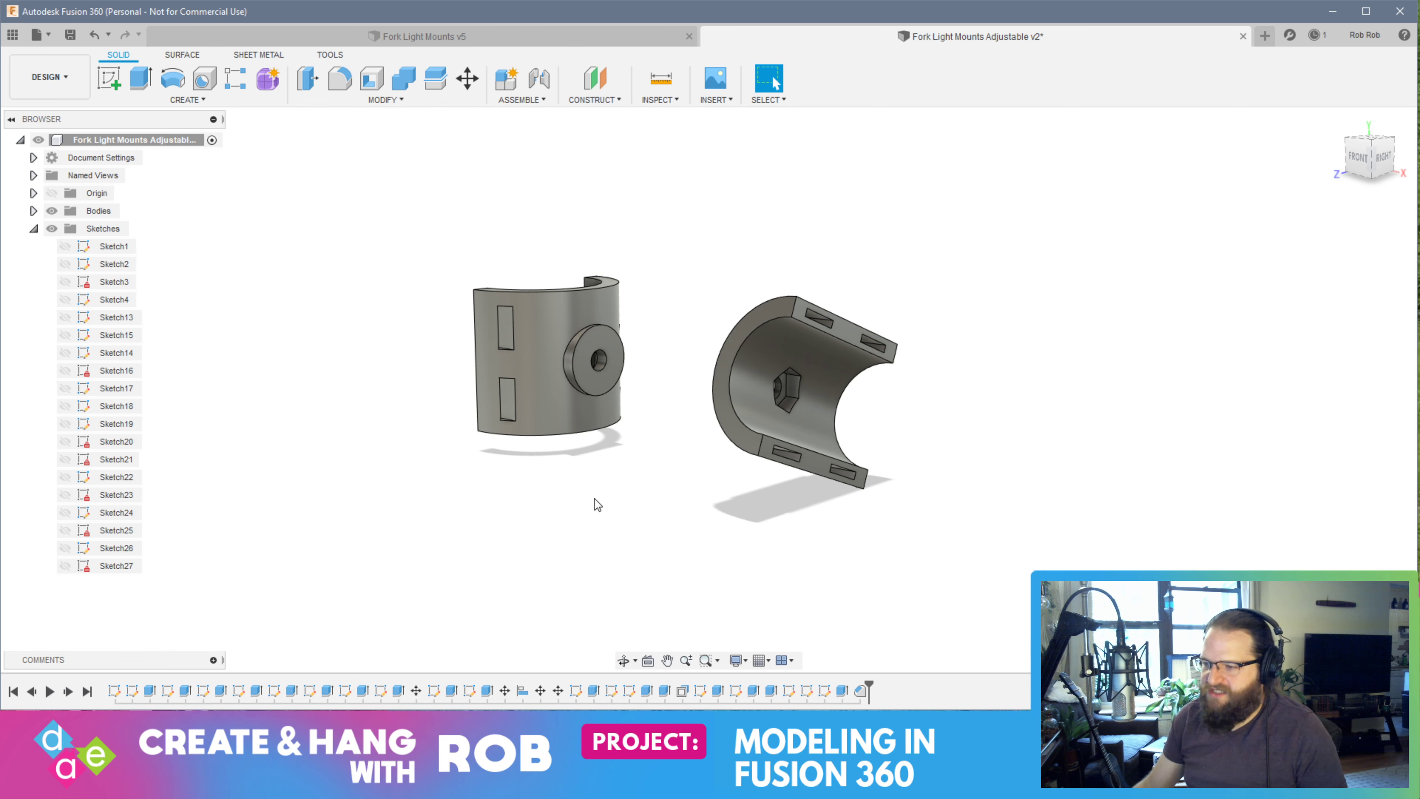
pyautogui.keyDown('shift'); pyautogui.moveTo(593, 500); pyautogui.dragTo(702, 541, button='middle'); pyautogui.keyUp('shift')
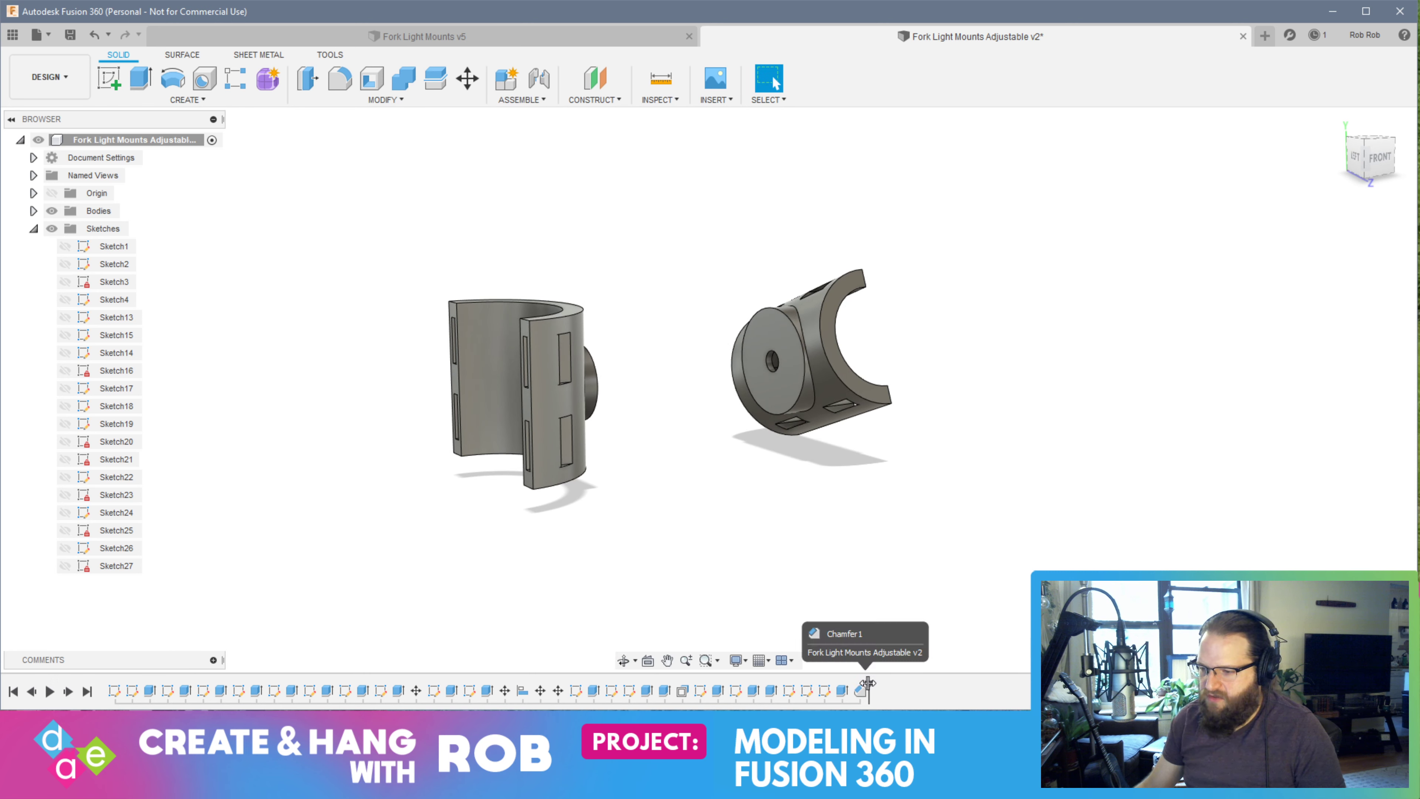
# Roll the design history back to the point just before the second mount's disc sketch
pyautogui.moveTo(869, 686); pyautogui.dragTo(622, 689)
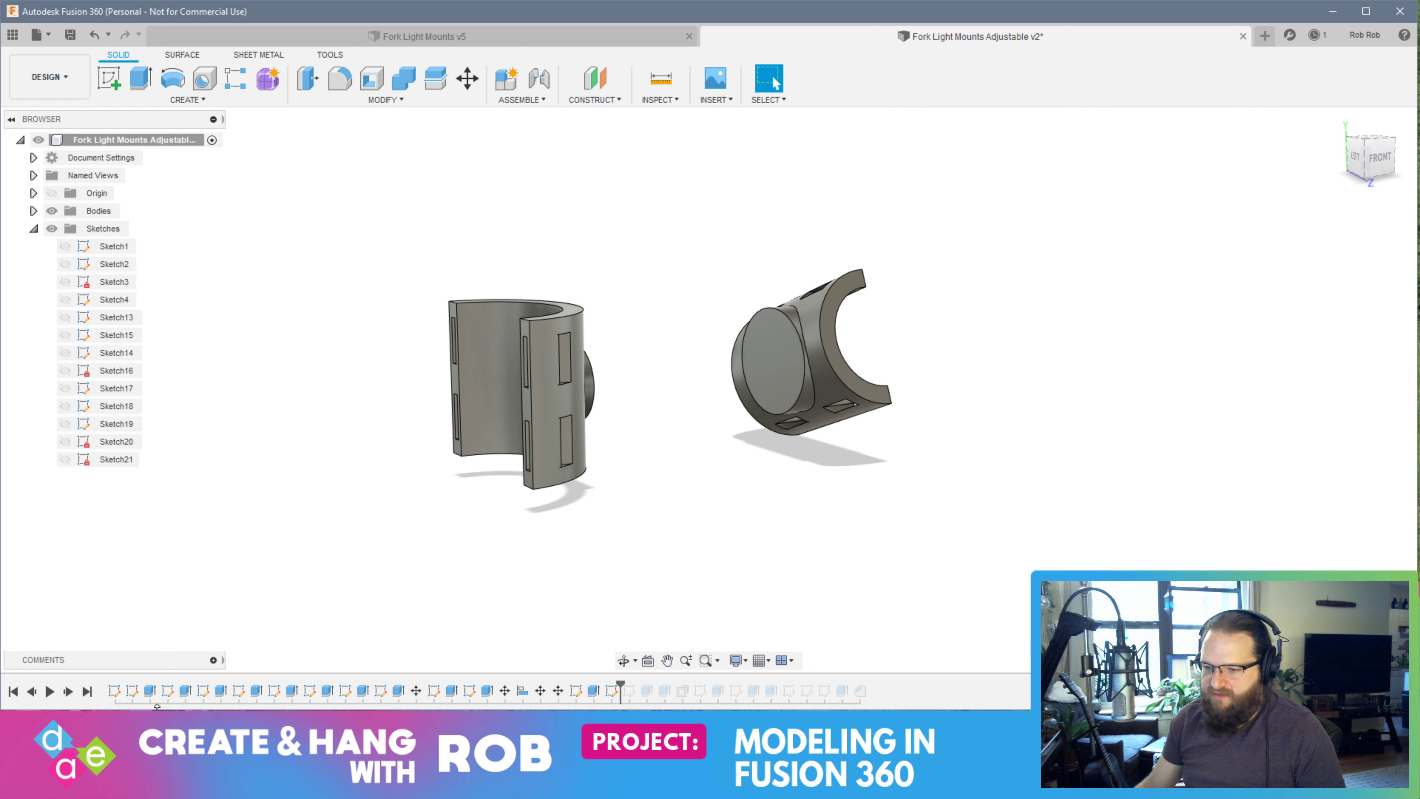
pyautogui.click(31, 692)
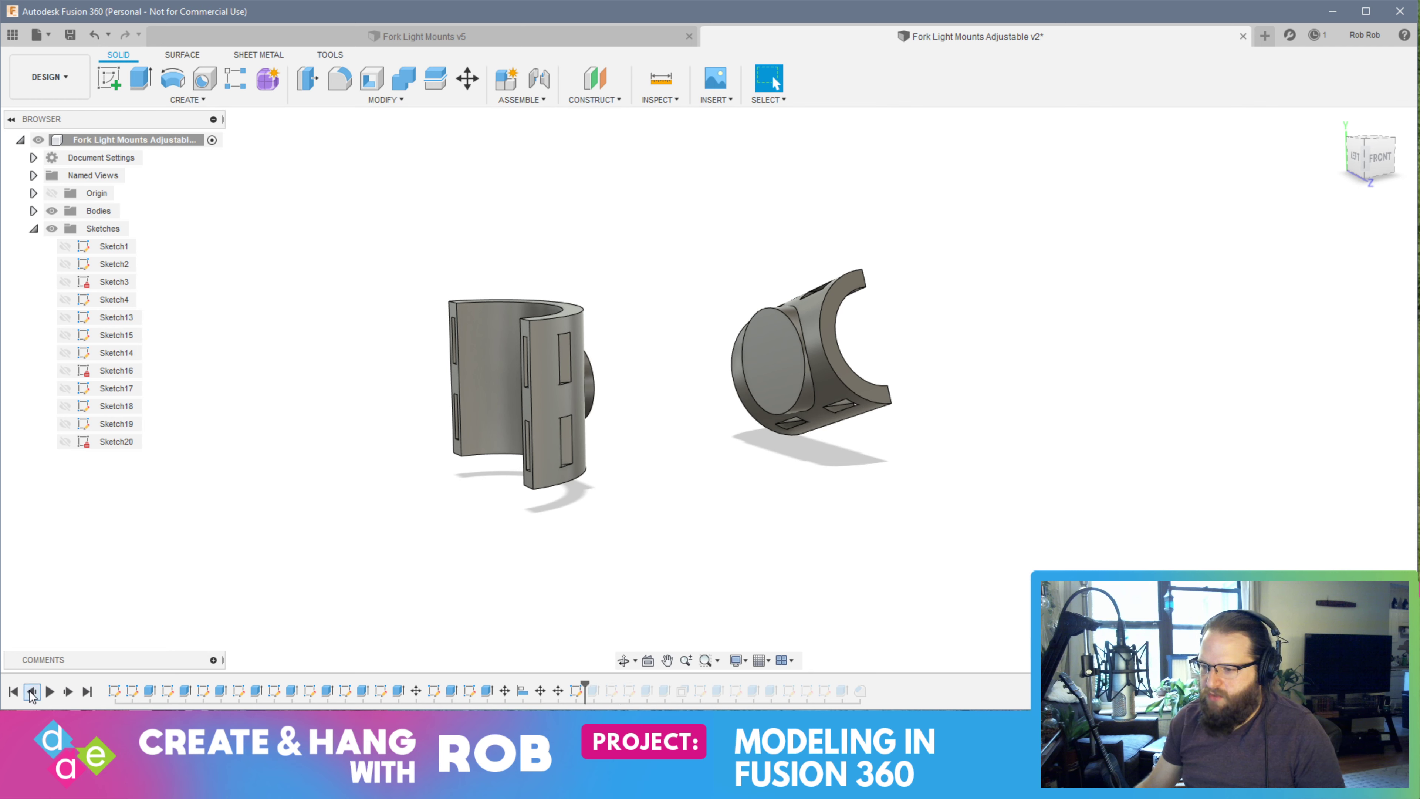
pyautogui.click(31, 692)
pyautogui.click(31, 692)
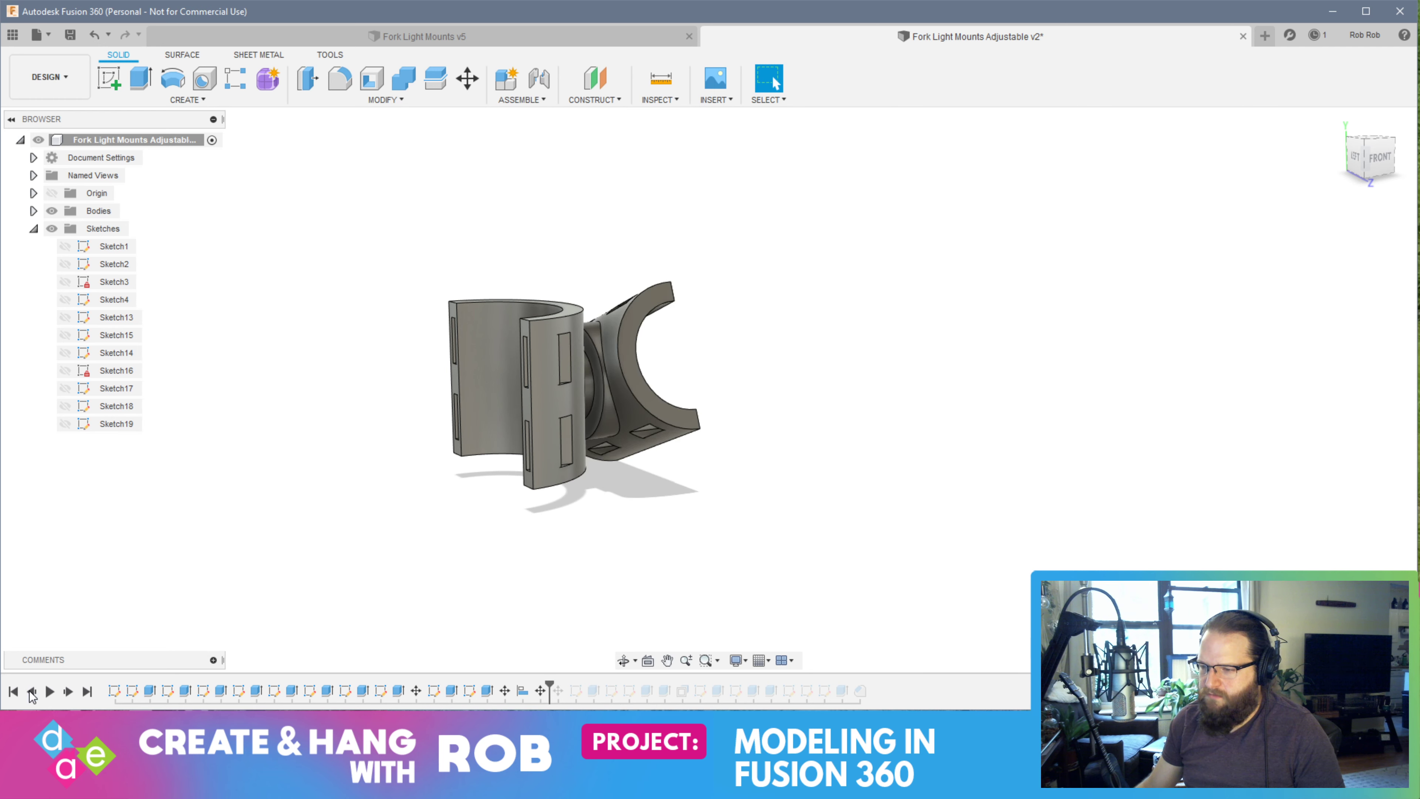
pyautogui.click(32, 692)
pyautogui.click(31, 692)
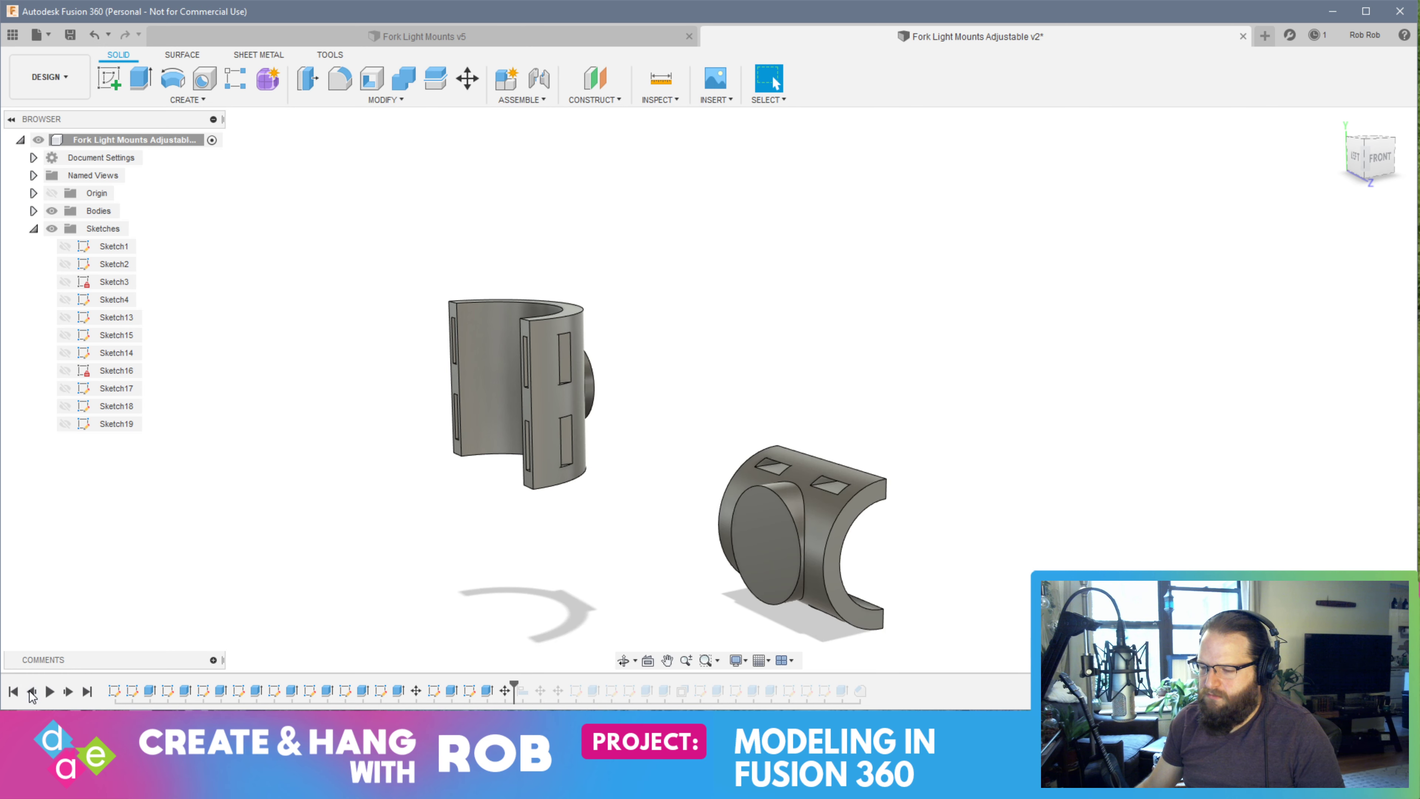
pyautogui.click(31, 692)
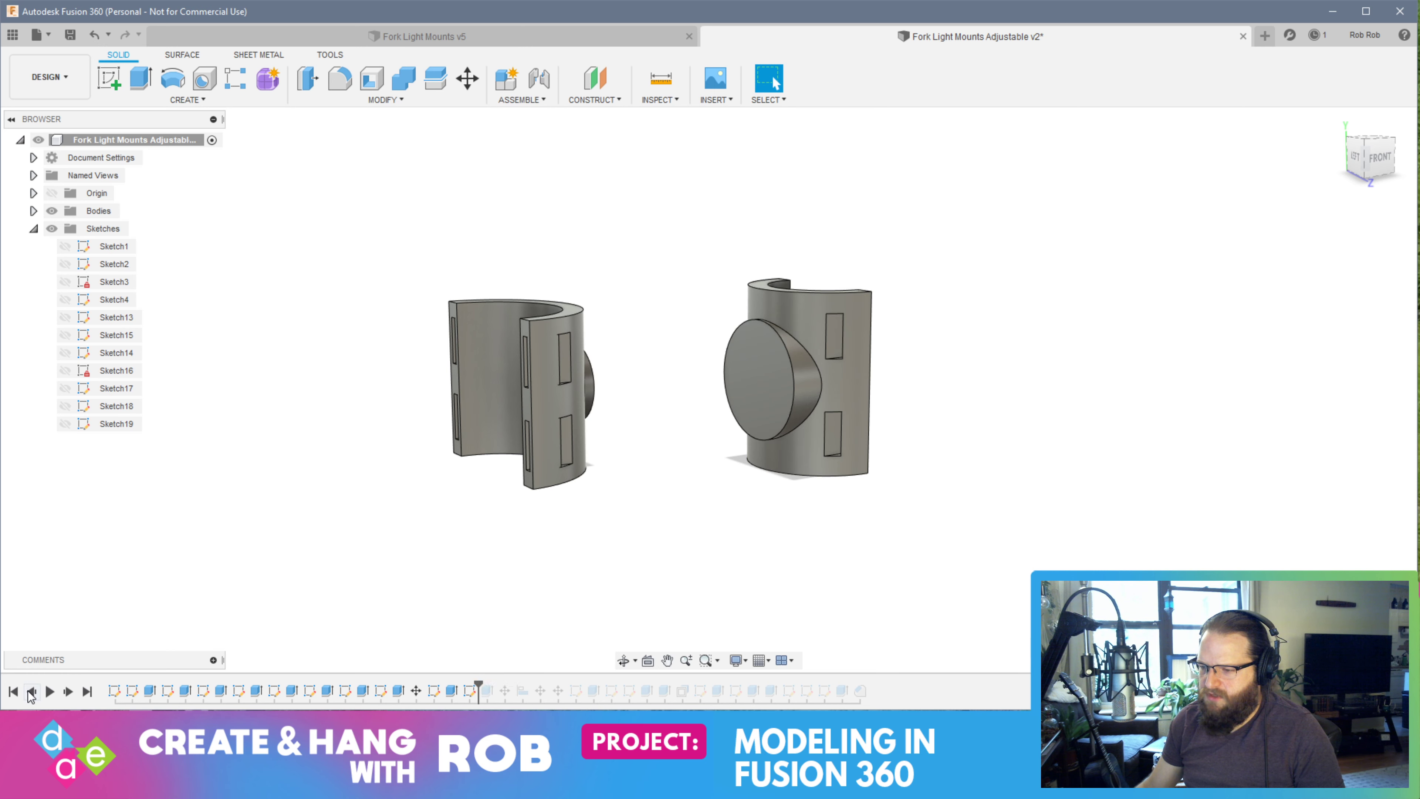
pyautogui.click(32, 692)
pyautogui.click(31, 692)
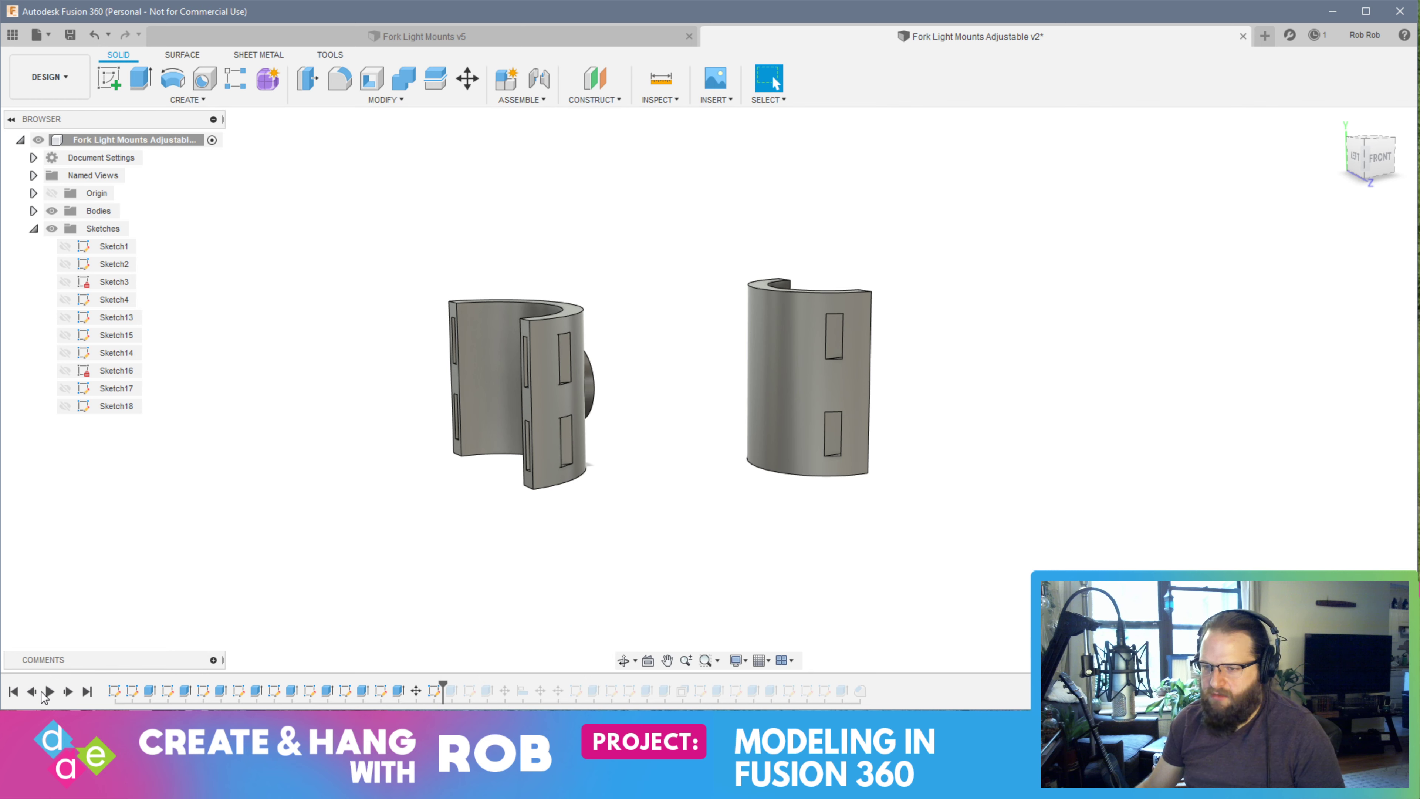
pyautogui.click(68, 692)
pyautogui.click(32, 692)
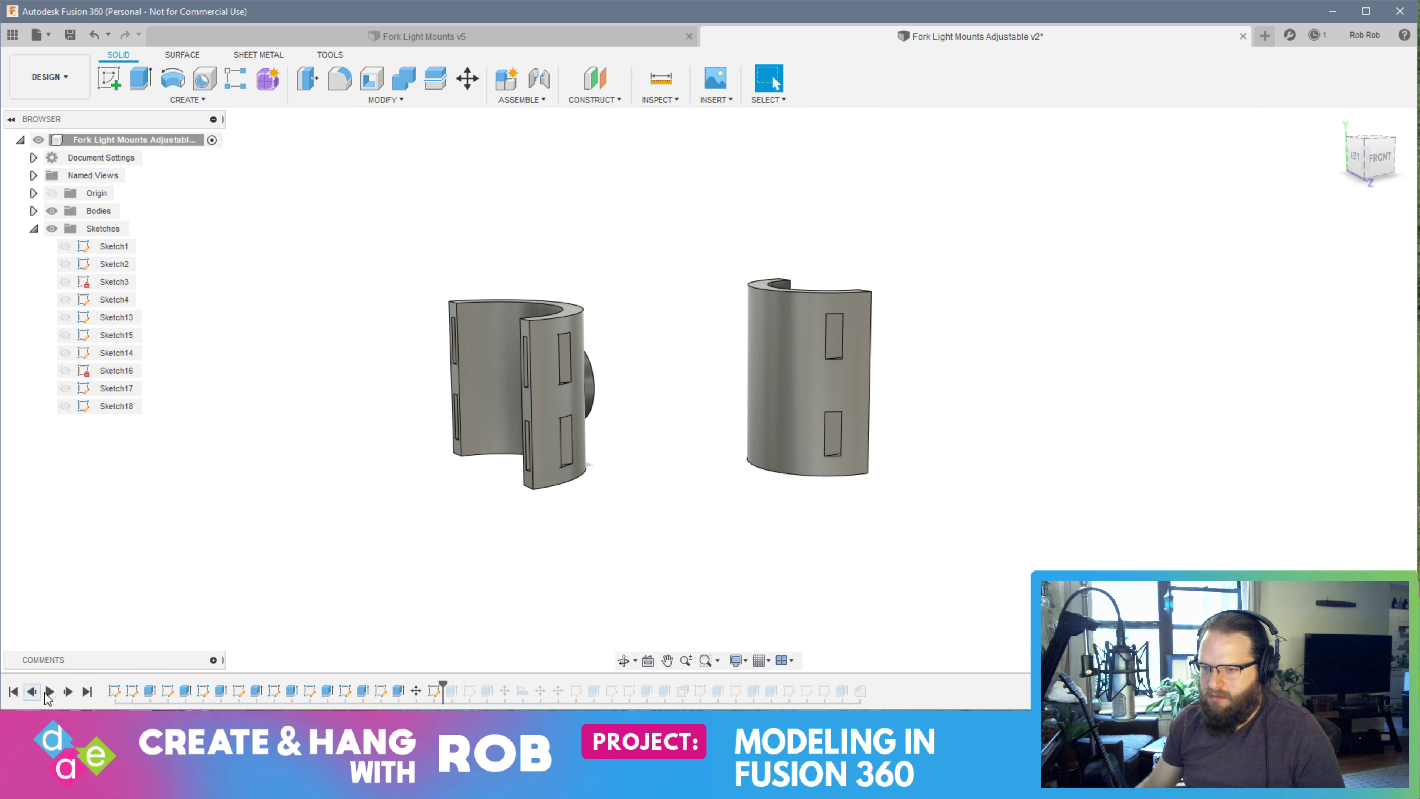
pyautogui.click(31, 692)
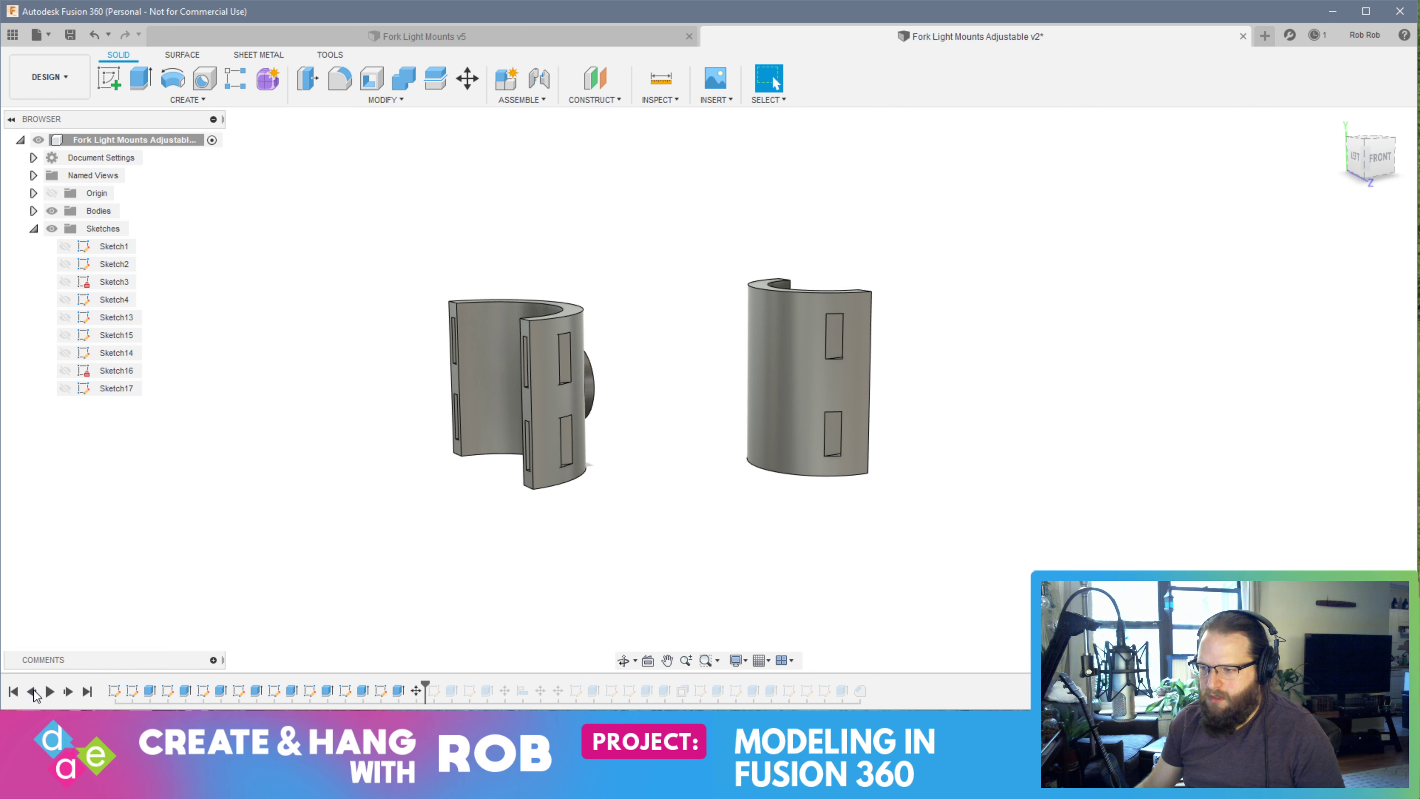
# Check Sketch17 and Sketch16, advance the history by one feature, and show Sketch18 to locate the second disc's circle
pyautogui.click(65, 387)
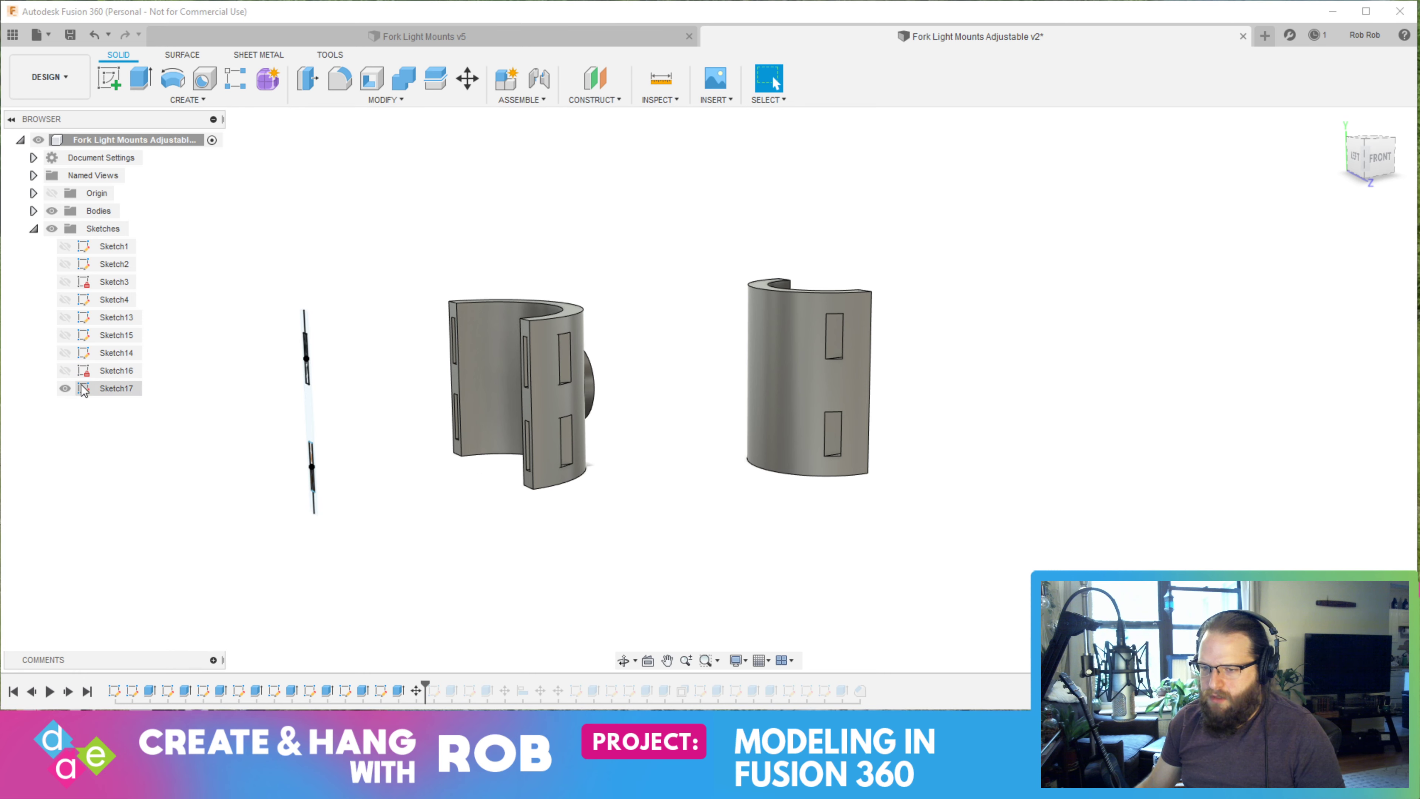
pyautogui.click(65, 388)
pyautogui.click(64, 371)
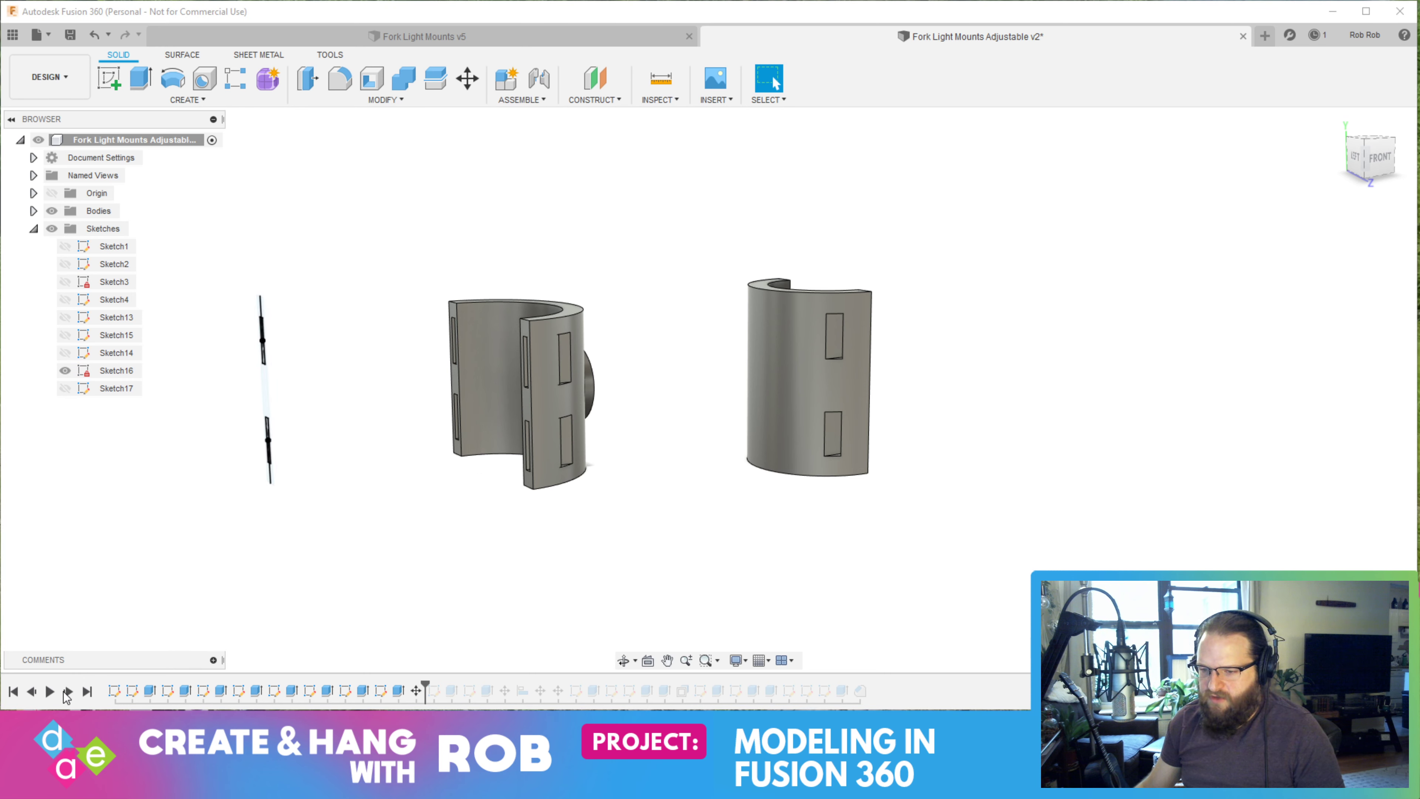
pyautogui.click(68, 692)
pyautogui.click(64, 405)
pyautogui.moveTo(847, 555)
pyautogui.keyDown('shift'); pyautogui.mouseDown(button='middle')
pyautogui.moveTo(907, 514)
pyautogui.moveTo(818, 496)
pyautogui.mouseUp(button='middle'); pyautogui.keyUp('shift')
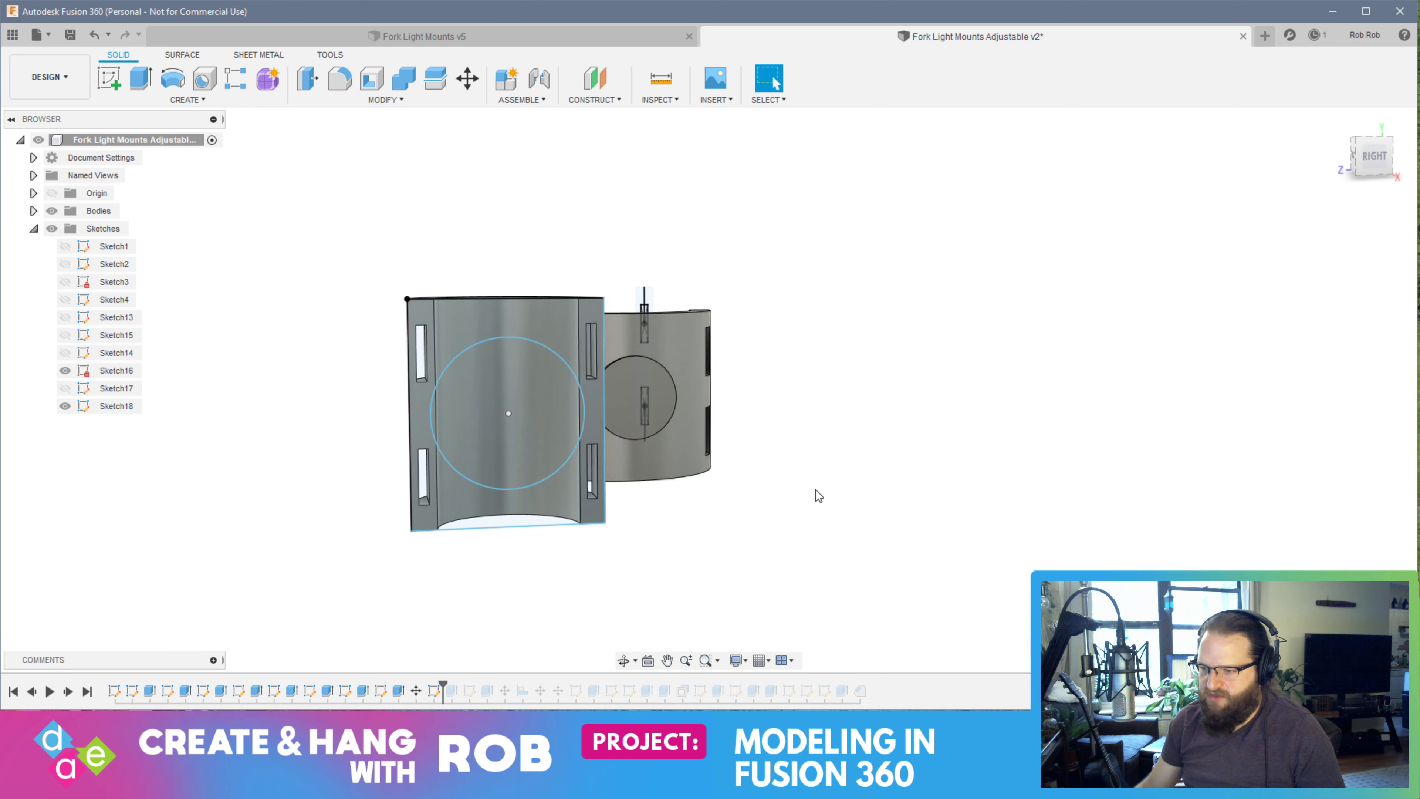
# Edit Sketch18, set the second mount's disc circle diameter to 20 mm, and finish the sketch
pyautogui.rightClick(122, 408)
pyautogui.click(207, 468)
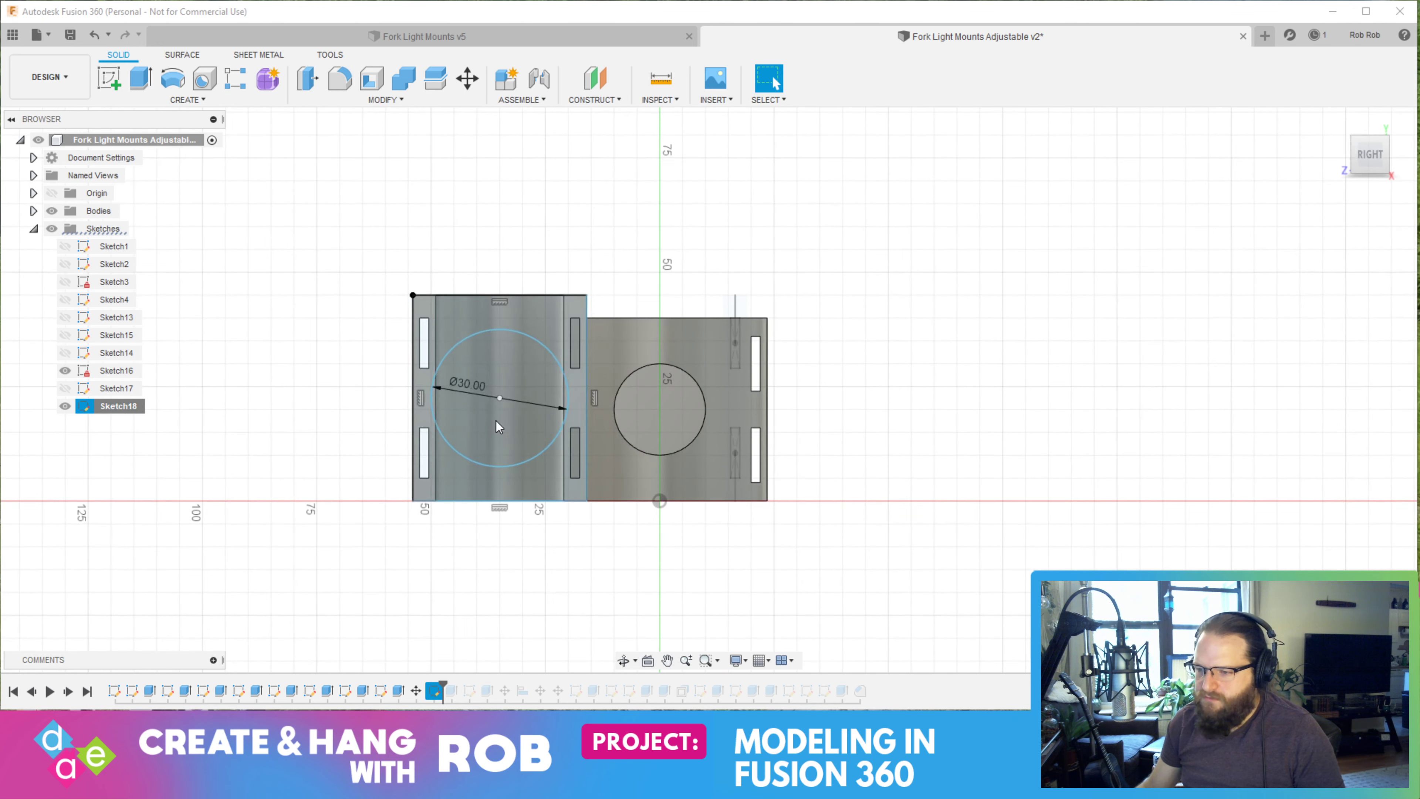
pyautogui.doubleClick(476, 393)
pyautogui.write('2')
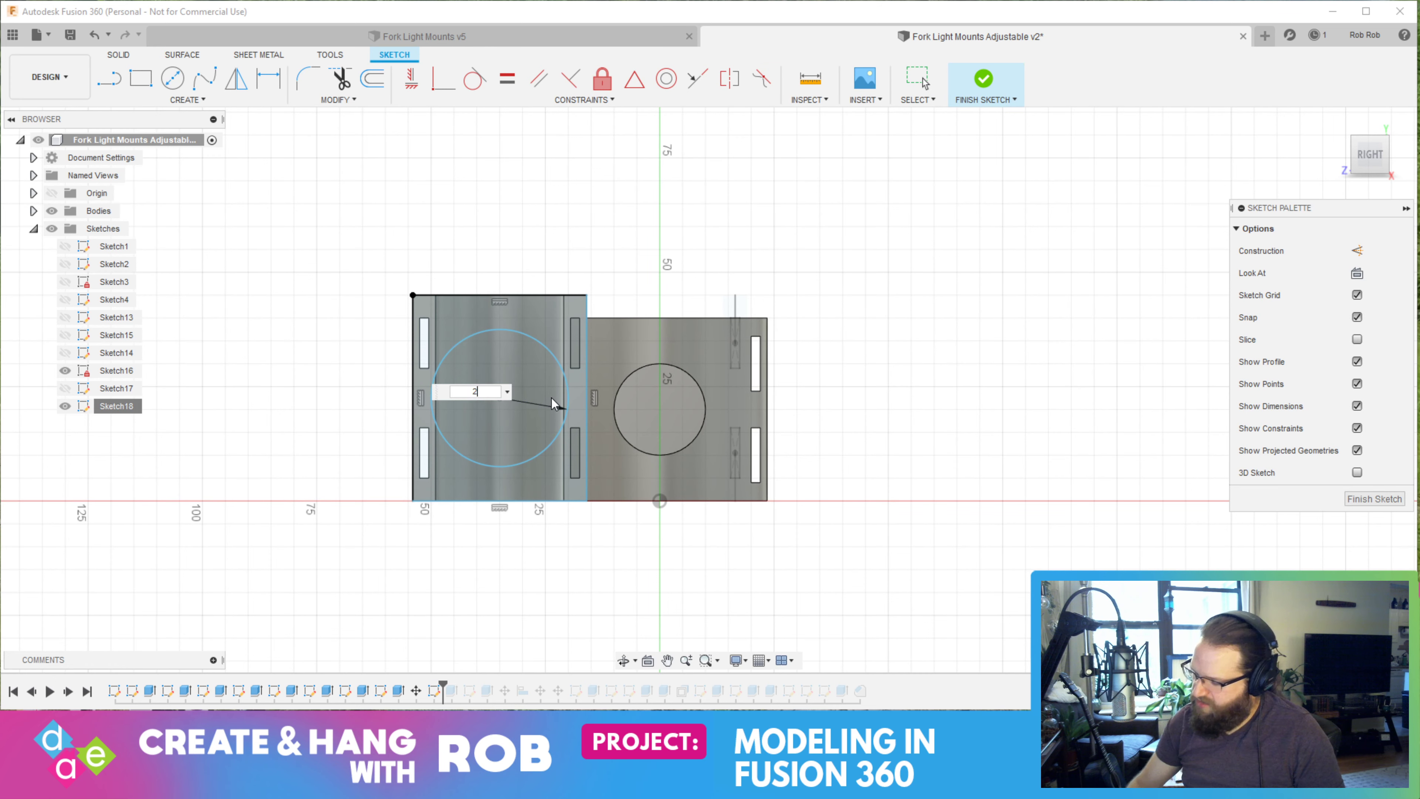
pyautogui.write('0')
pyautogui.press('Return')
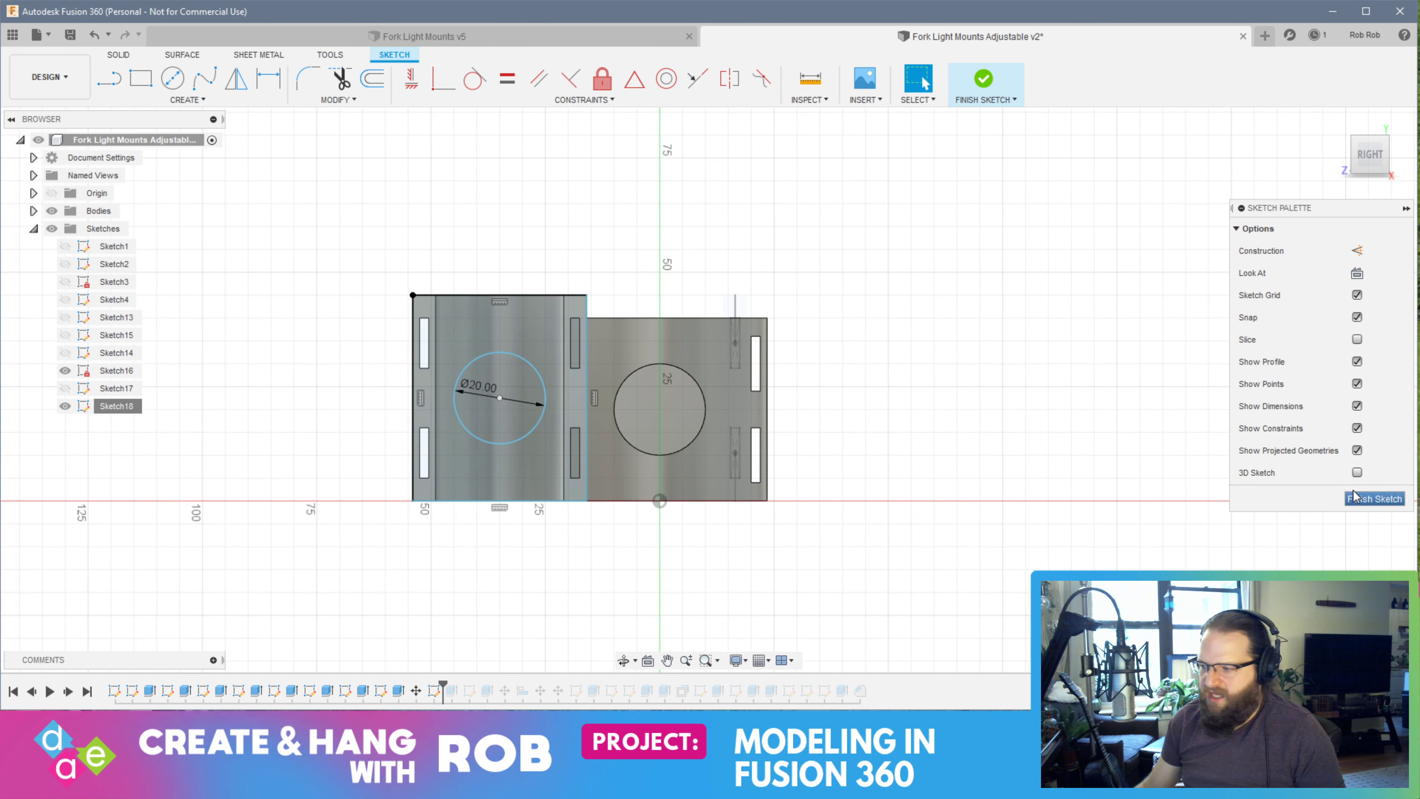
pyautogui.click(1374, 498)
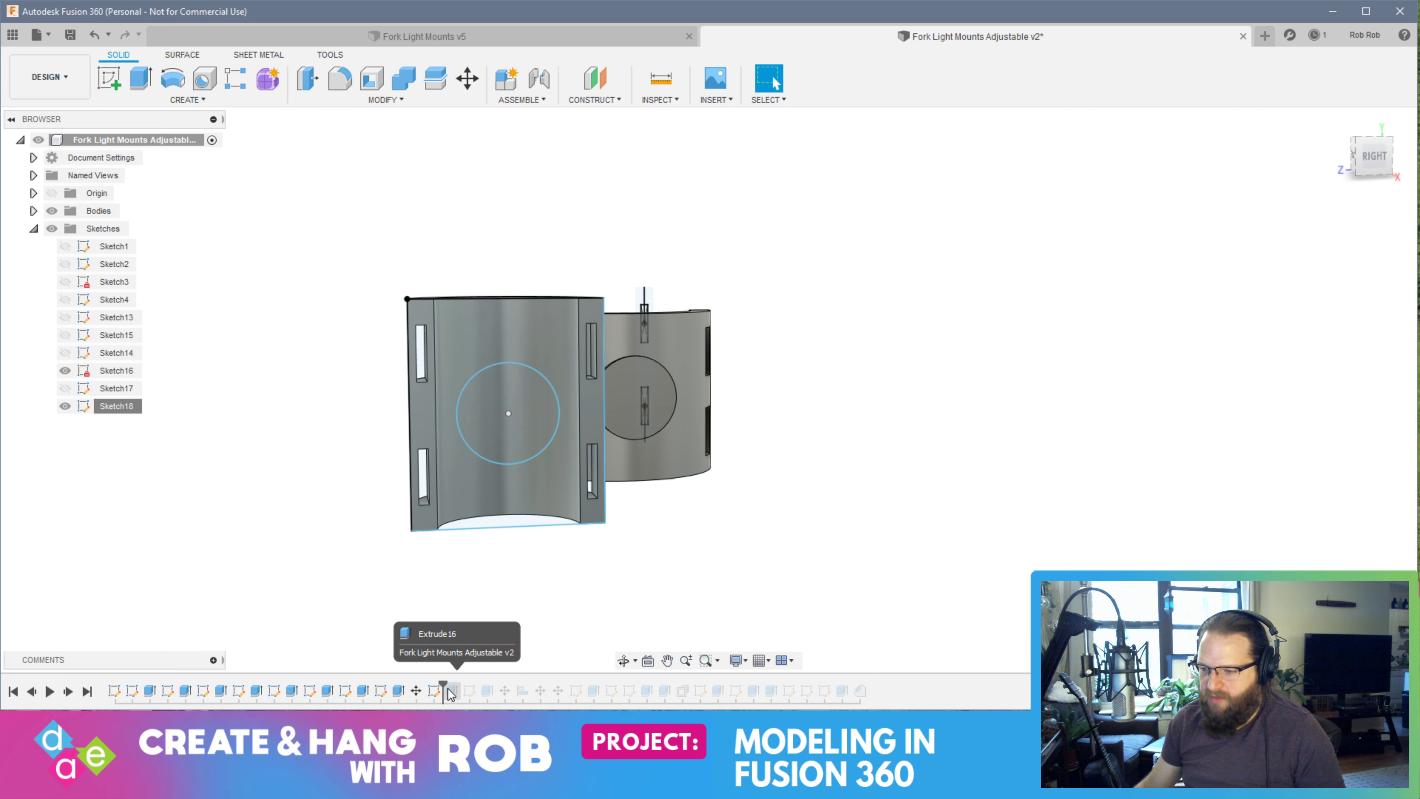
# Roll the design history forward to its end and hide the Sketches folder to inspect the discs on both mounts
pyautogui.moveTo(441, 683); pyautogui.dragTo(868, 683)
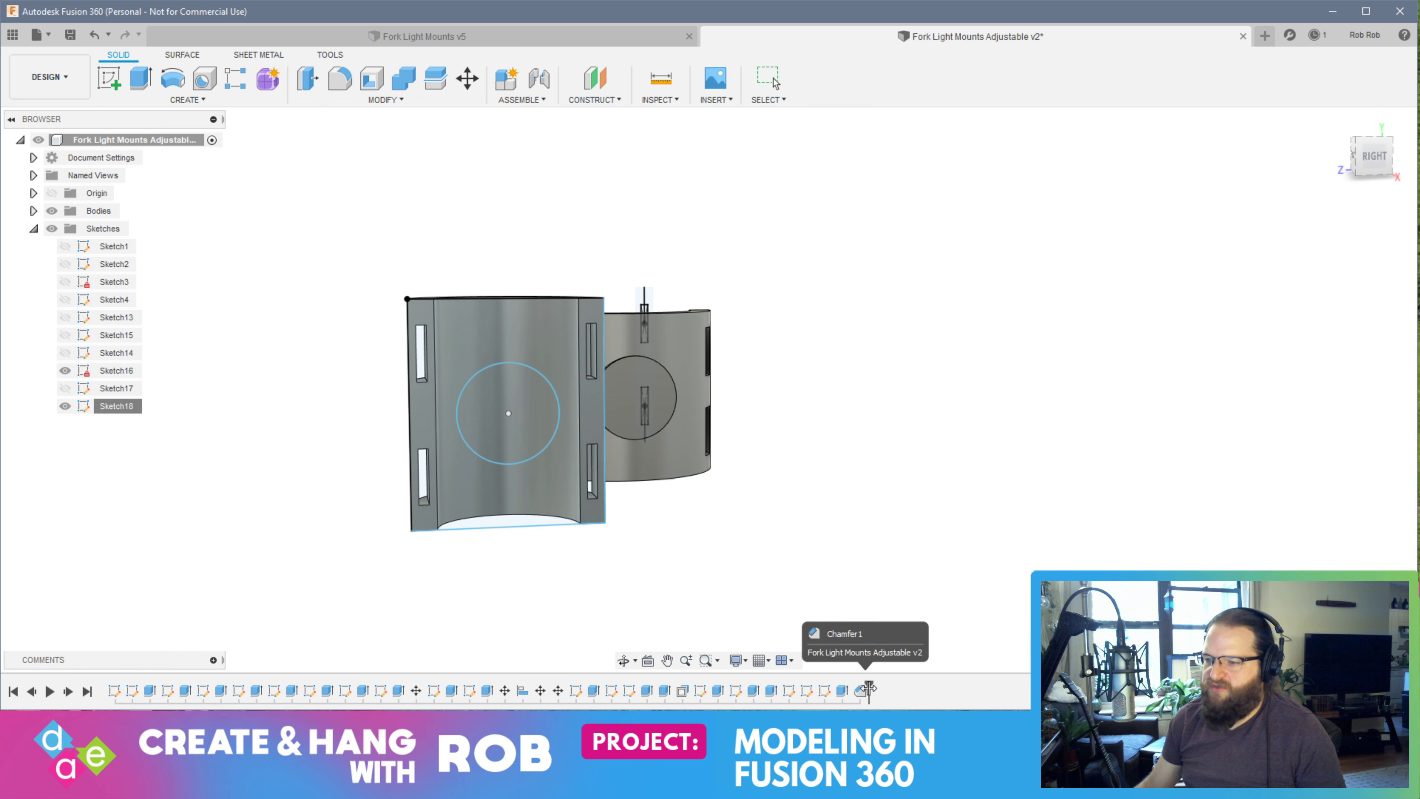
pyautogui.click(52, 228)
pyautogui.keyDown('shift'); pyautogui.moveTo(660, 410); pyautogui.dragTo(742, 387, button='middle'); pyautogui.keyUp('shift')
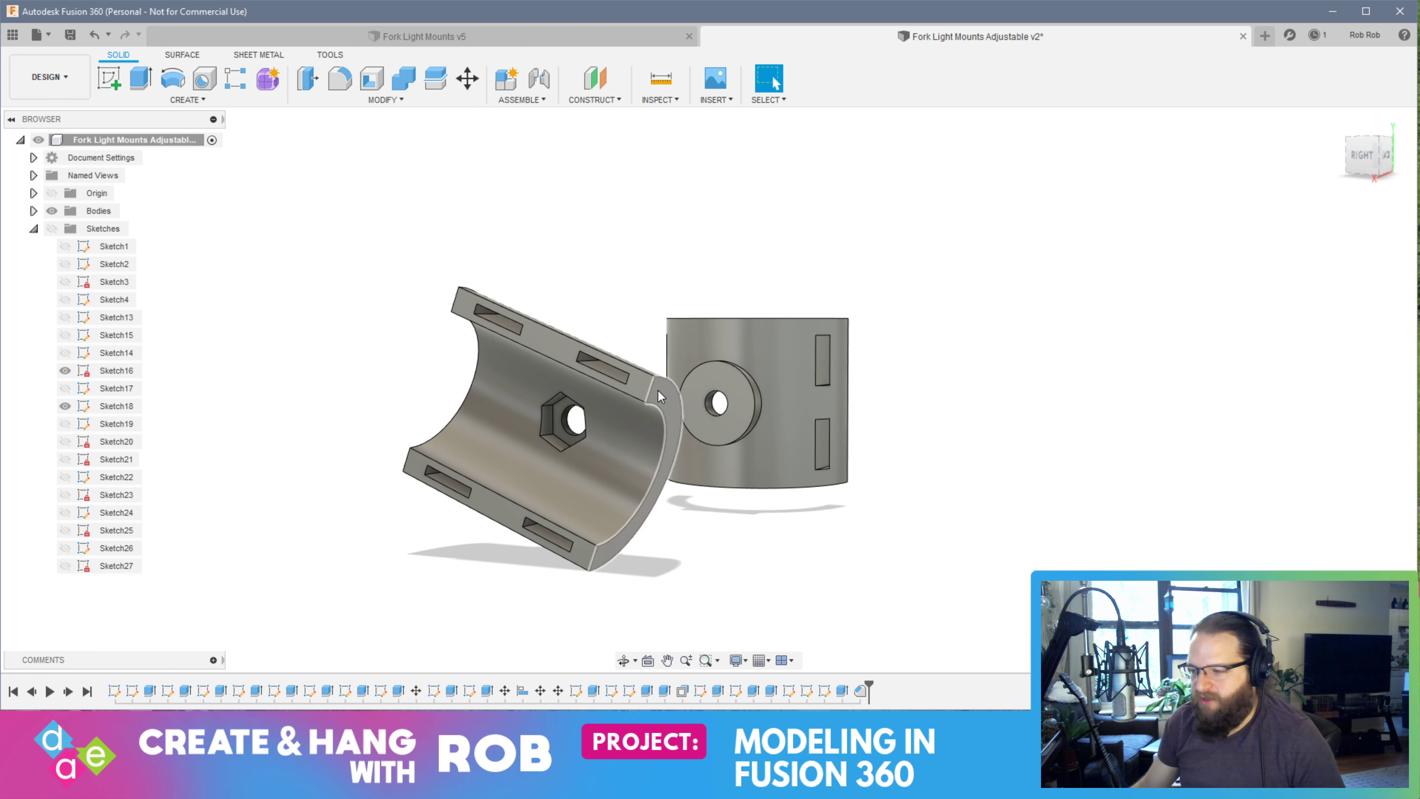
pyautogui.keyDown('shift'); pyautogui.moveTo(998, 389); pyautogui.dragTo(774, 393, button='middle'); pyautogui.keyUp('shift')
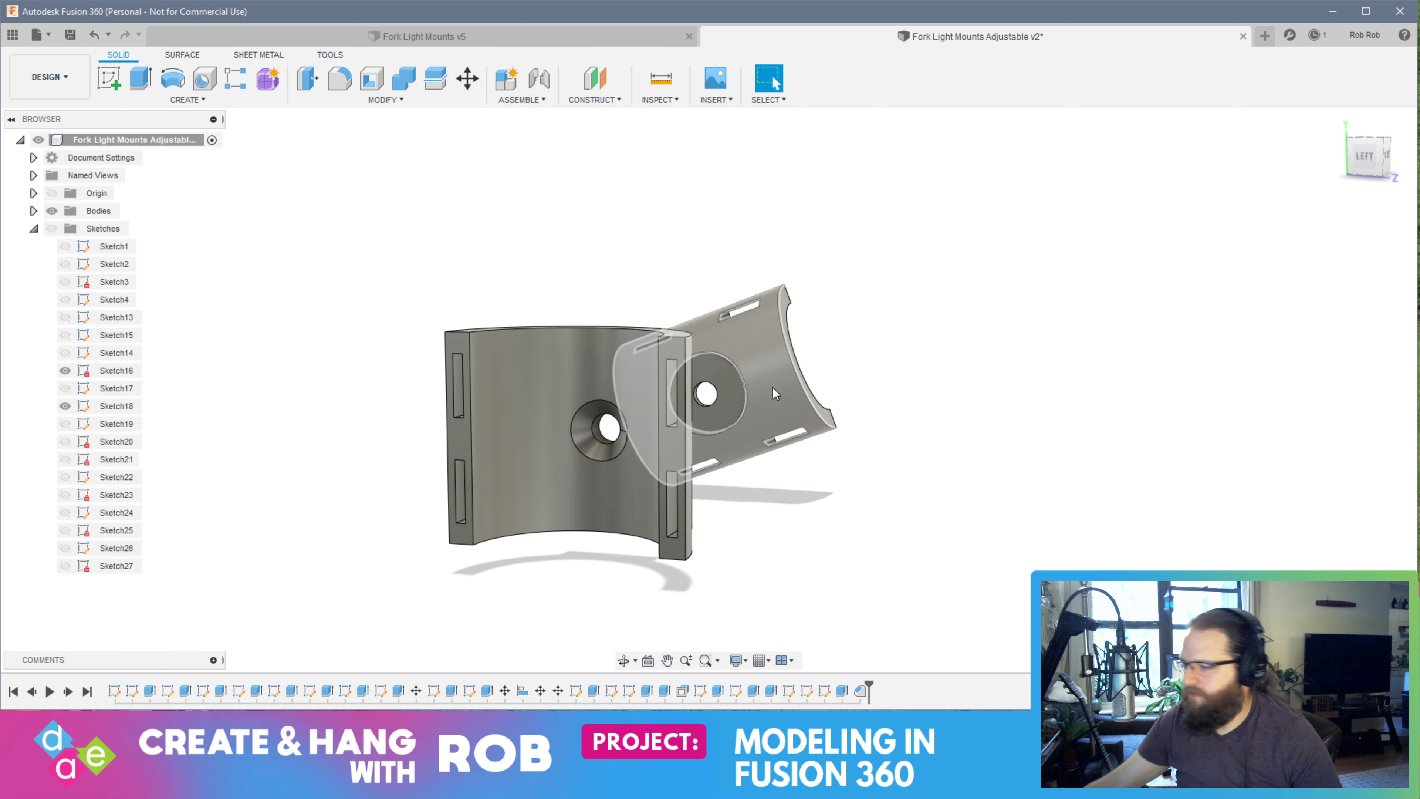
pyautogui.keyDown('shift'); pyautogui.moveTo(976, 475); pyautogui.dragTo(451, 370, button='middle'); pyautogui.keyUp('shift')
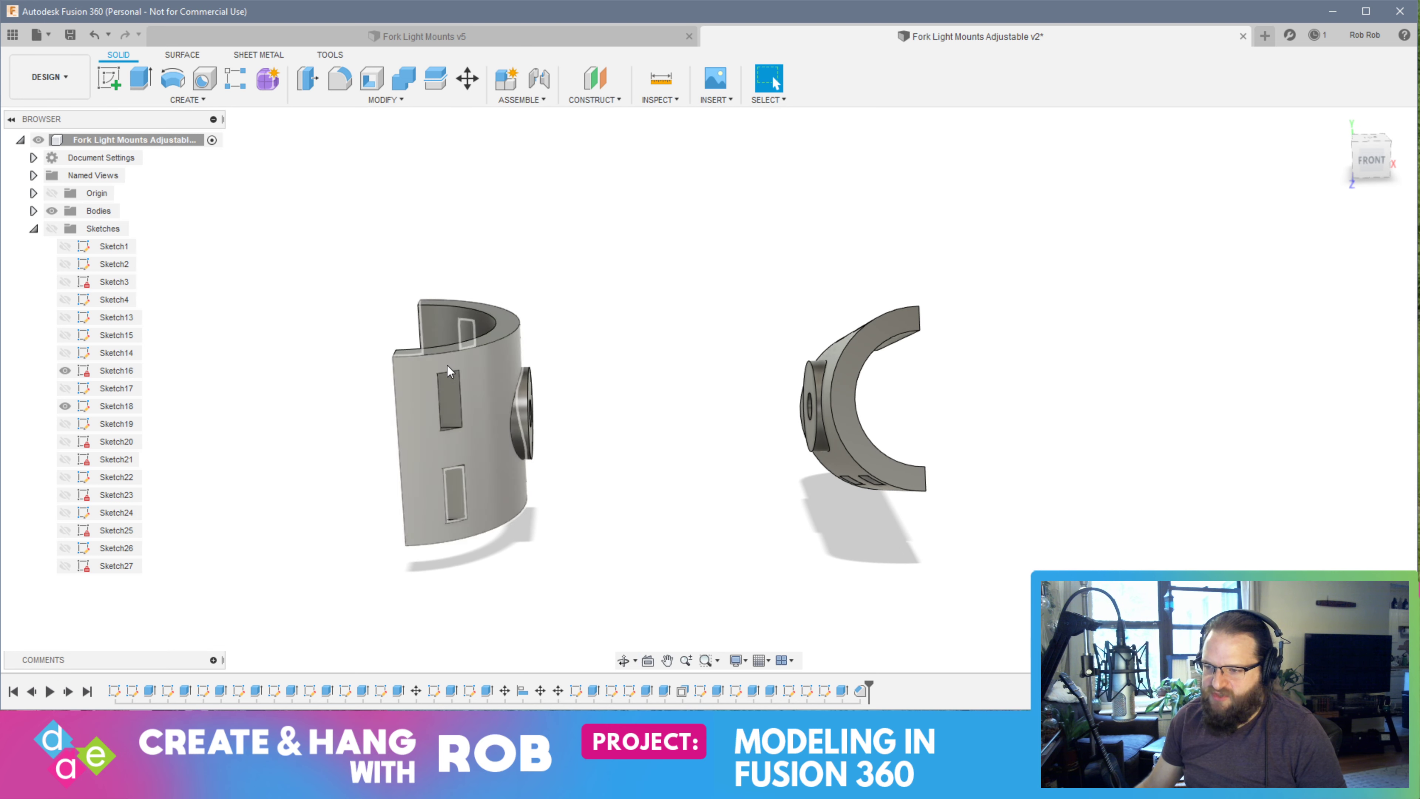
pyautogui.scroll(10, 453, 374)
pyautogui.scroll(-10, 459, 392)
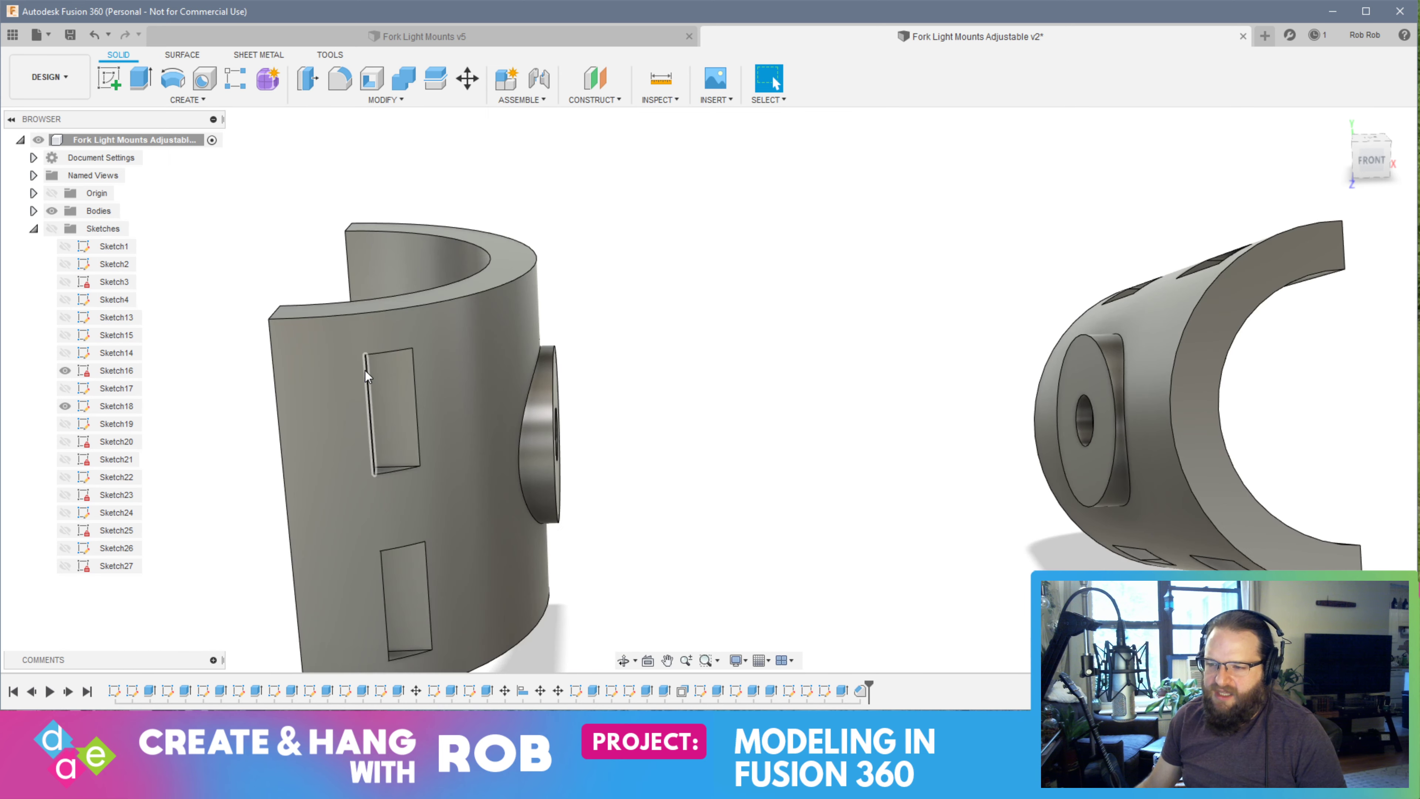
# Start a sketch on the upright mount's flat slotted edge face and hide Sketch16 and Sketch18
pyautogui.keyDown('shift'); pyautogui.moveTo(364, 355); pyautogui.dragTo(617, 354, button='middle'); pyautogui.keyUp('shift')
pyautogui.click(925, 264)
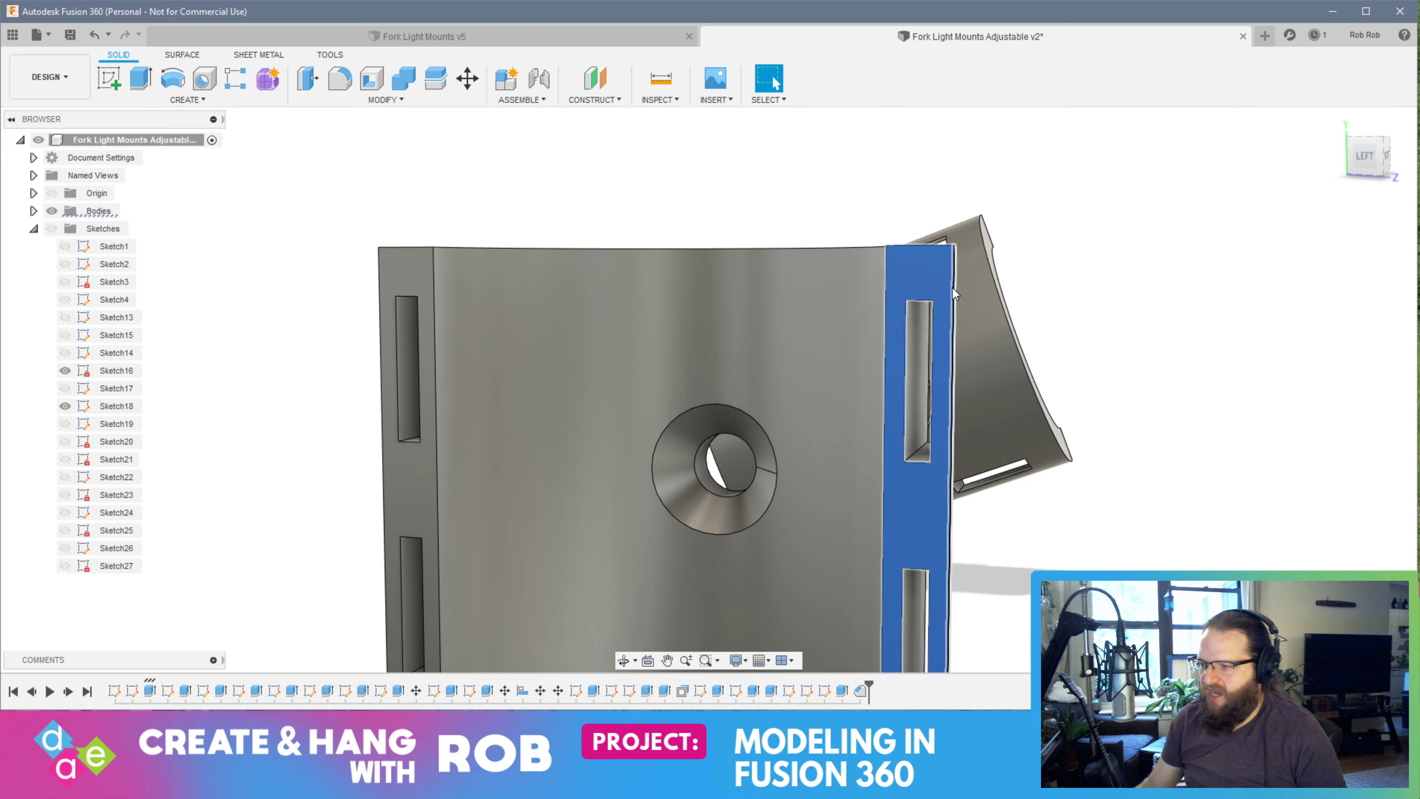
pyautogui.click(111, 87)
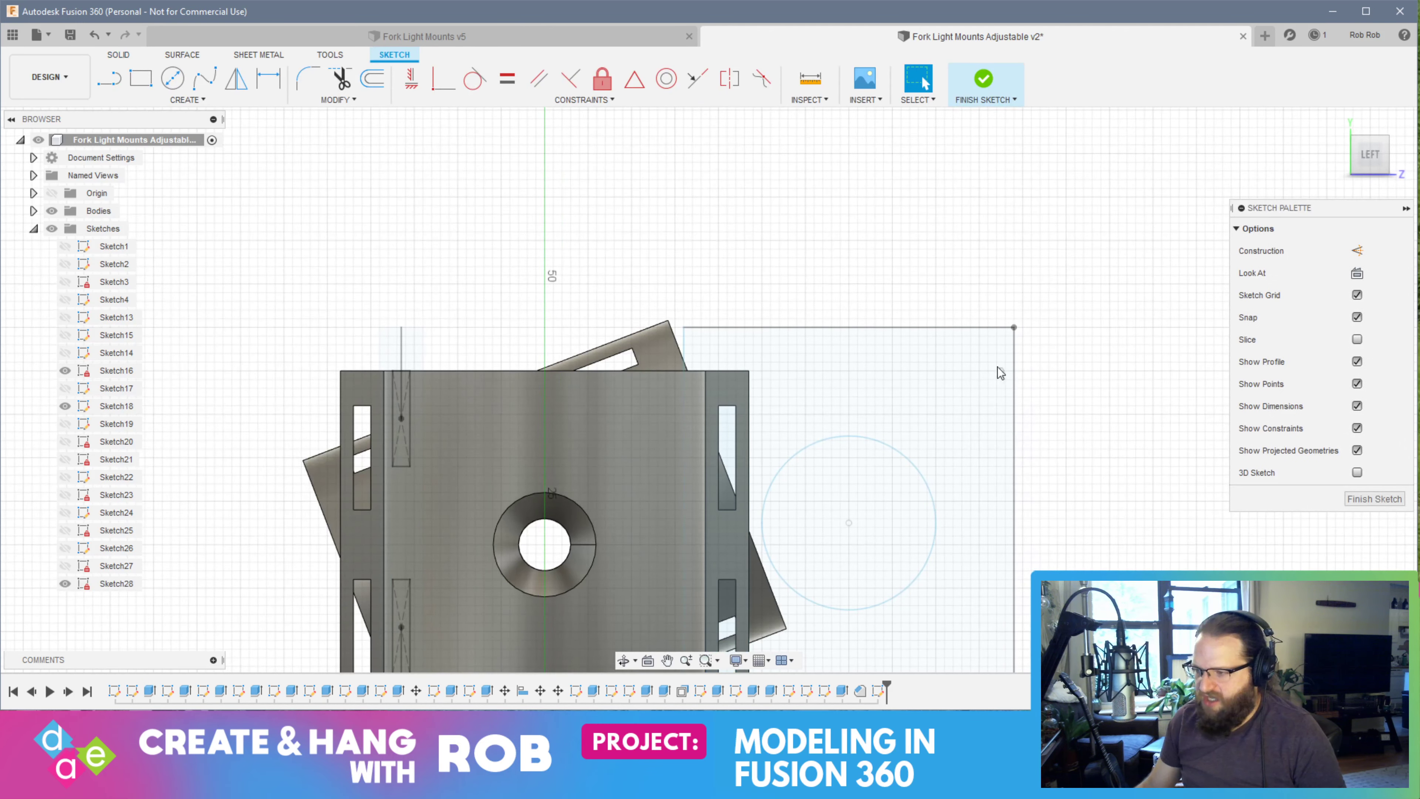
pyautogui.click(64, 370)
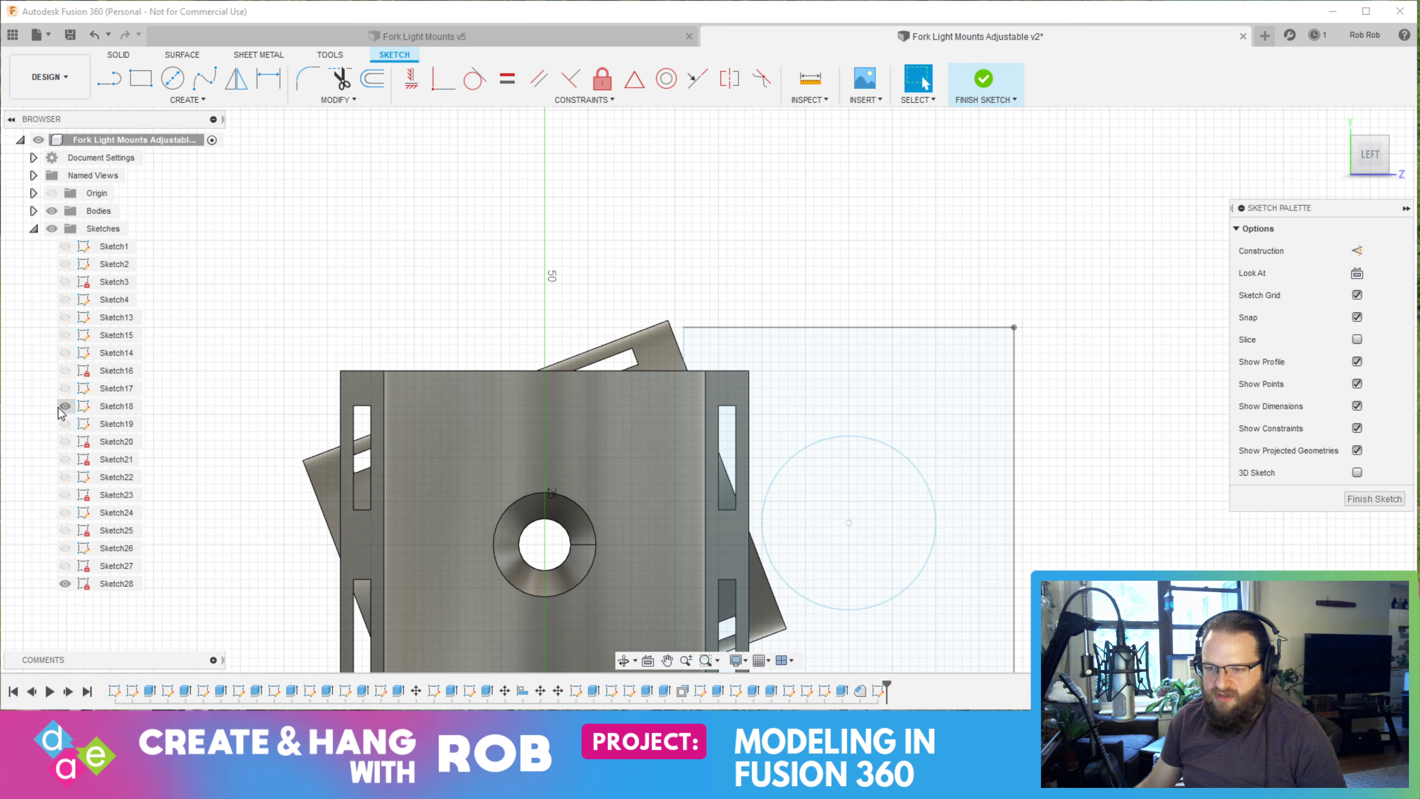
pyautogui.click(64, 406)
pyautogui.click(104, 85)
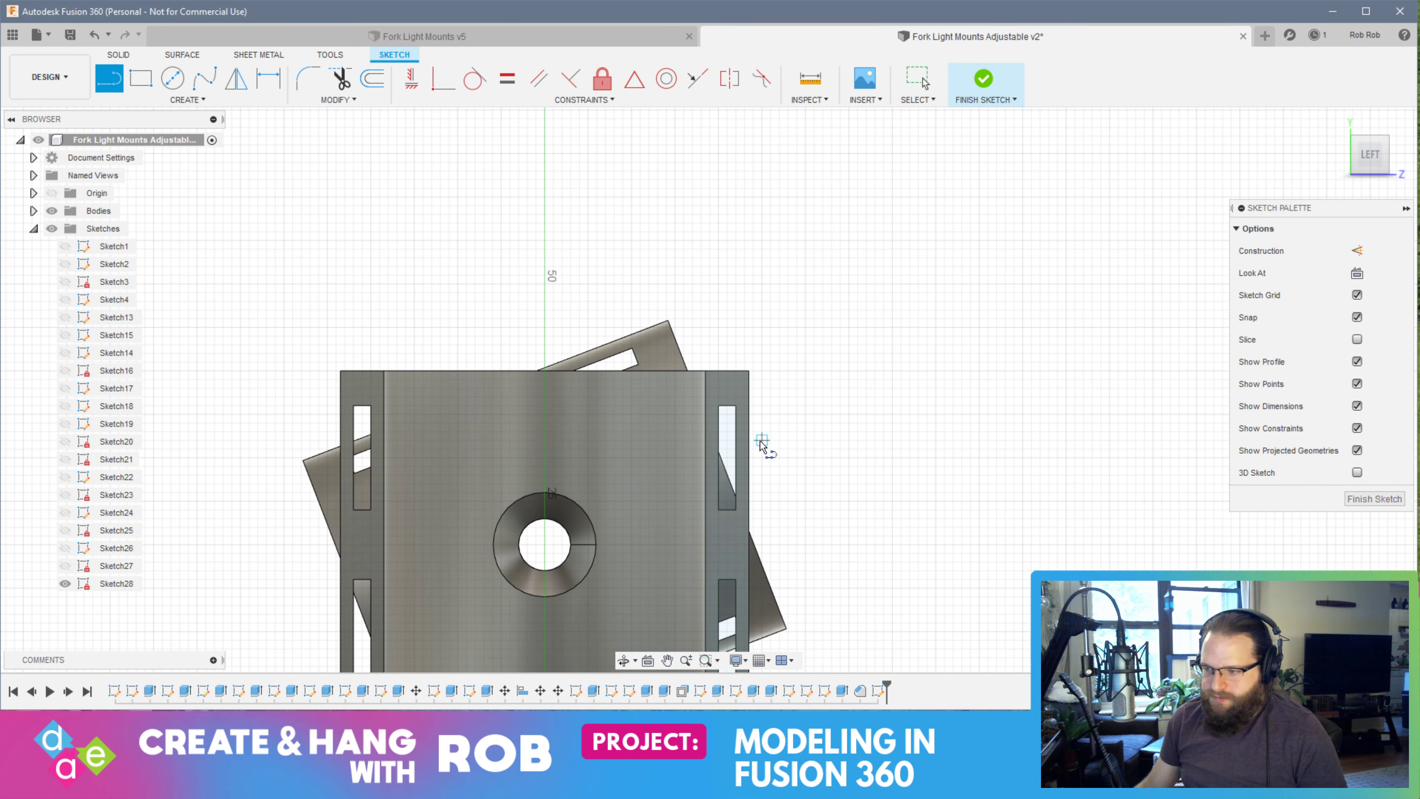
pyautogui.click(735, 407)
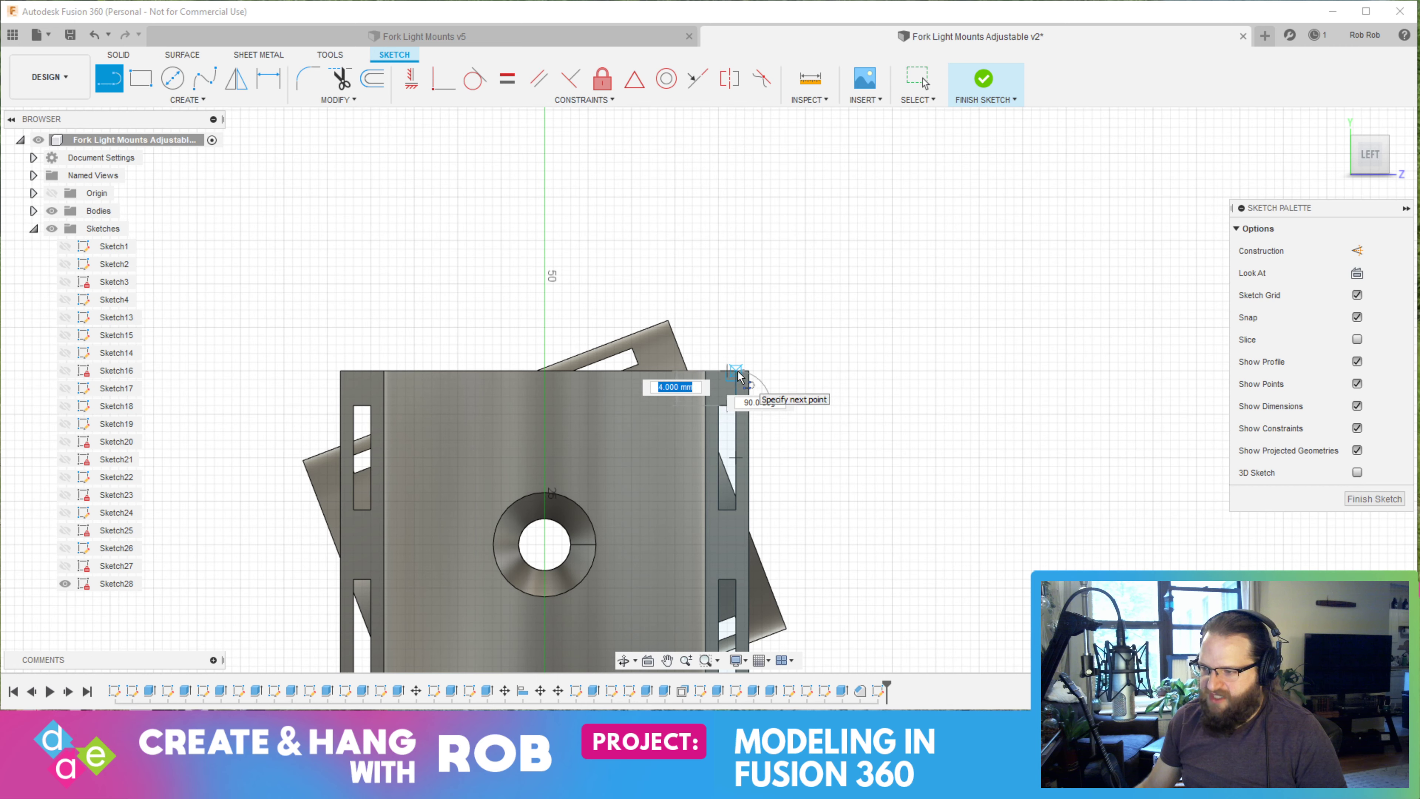
pyautogui.press('Escape')
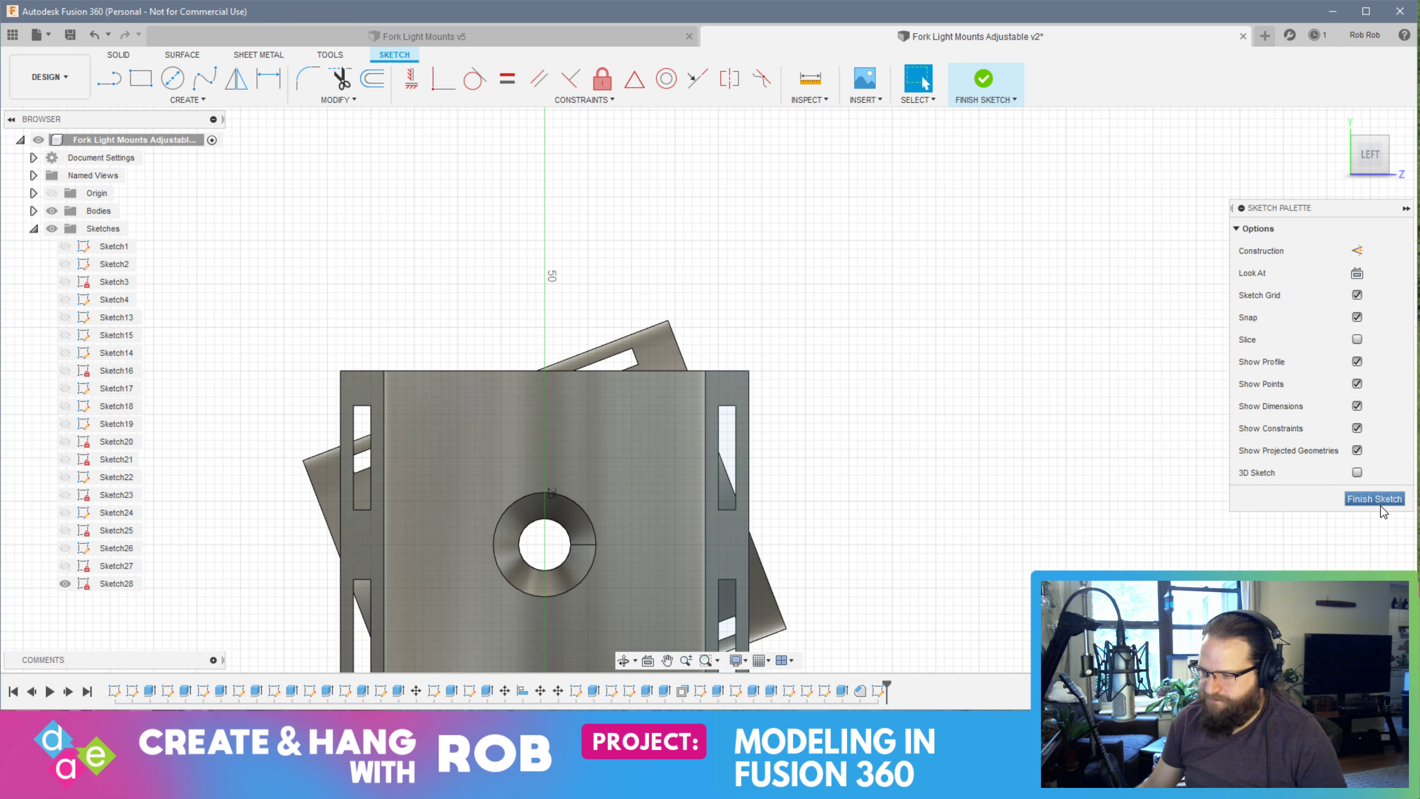
# Draw a rectangle 2 mm wide and 3 mm high outward from the upper outer corner of the mount's edge face
pyautogui.scroll(3, 789, 378)
pyautogui.scroll(1, 789, 378)
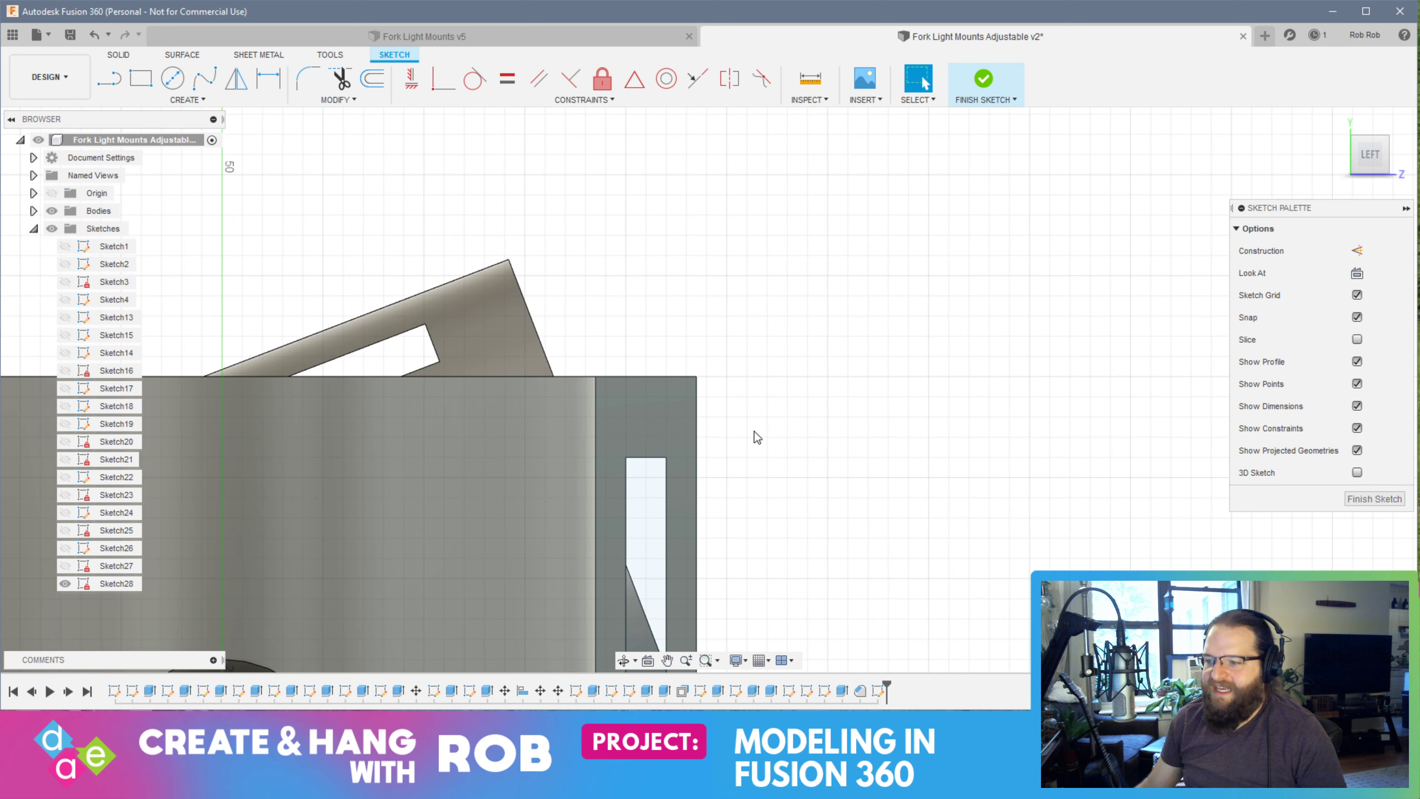
pyautogui.click(147, 89)
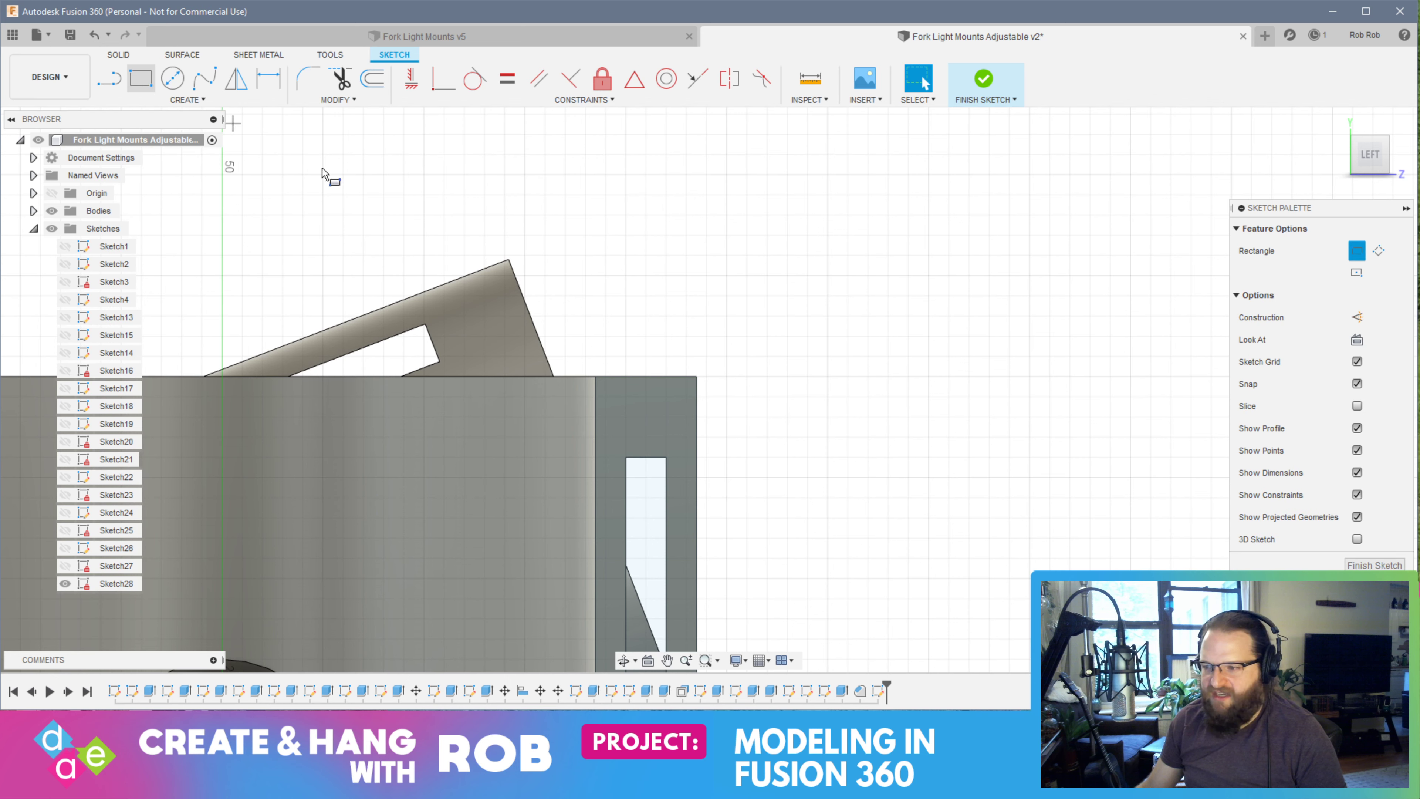
pyautogui.click(697, 429)
pyautogui.write('3')
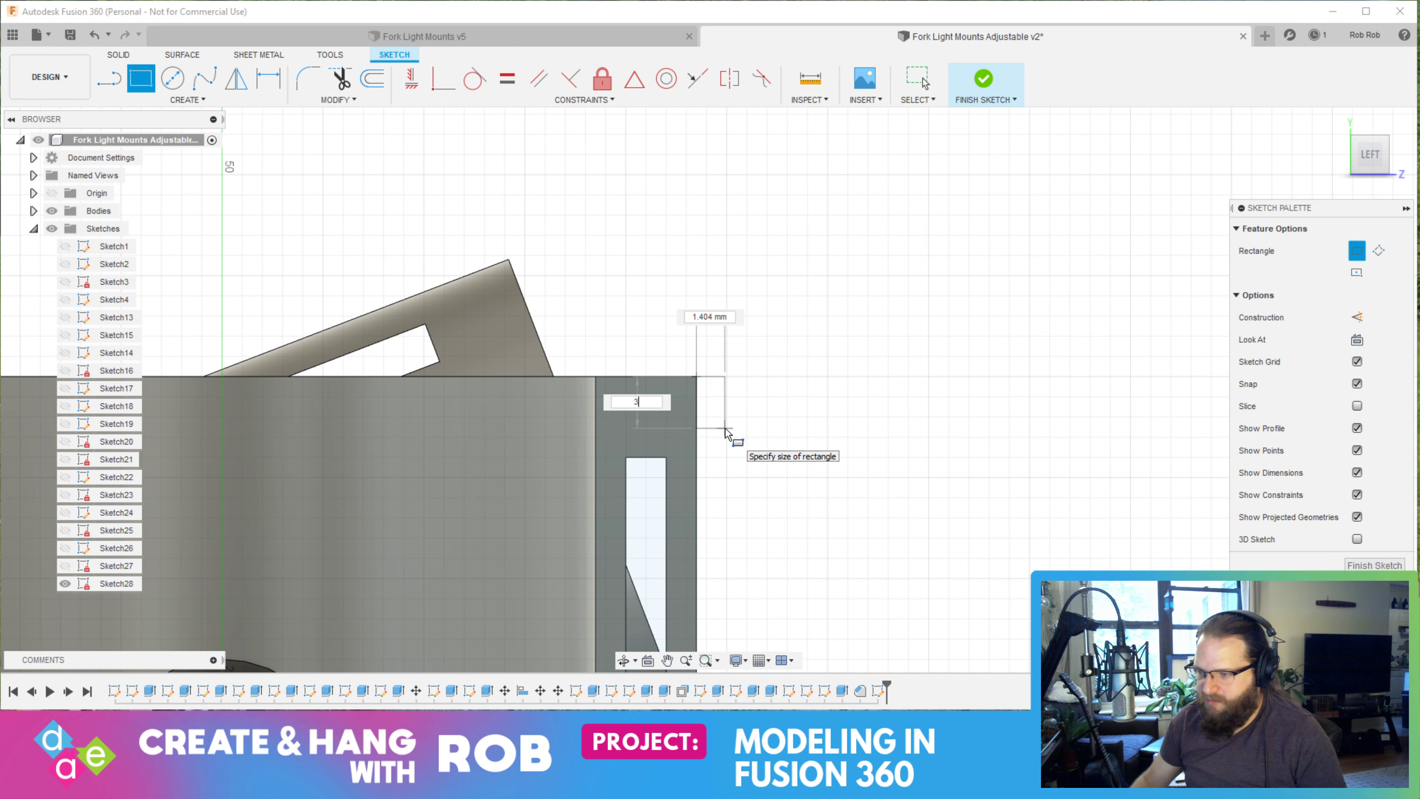
pyautogui.press('Tab')
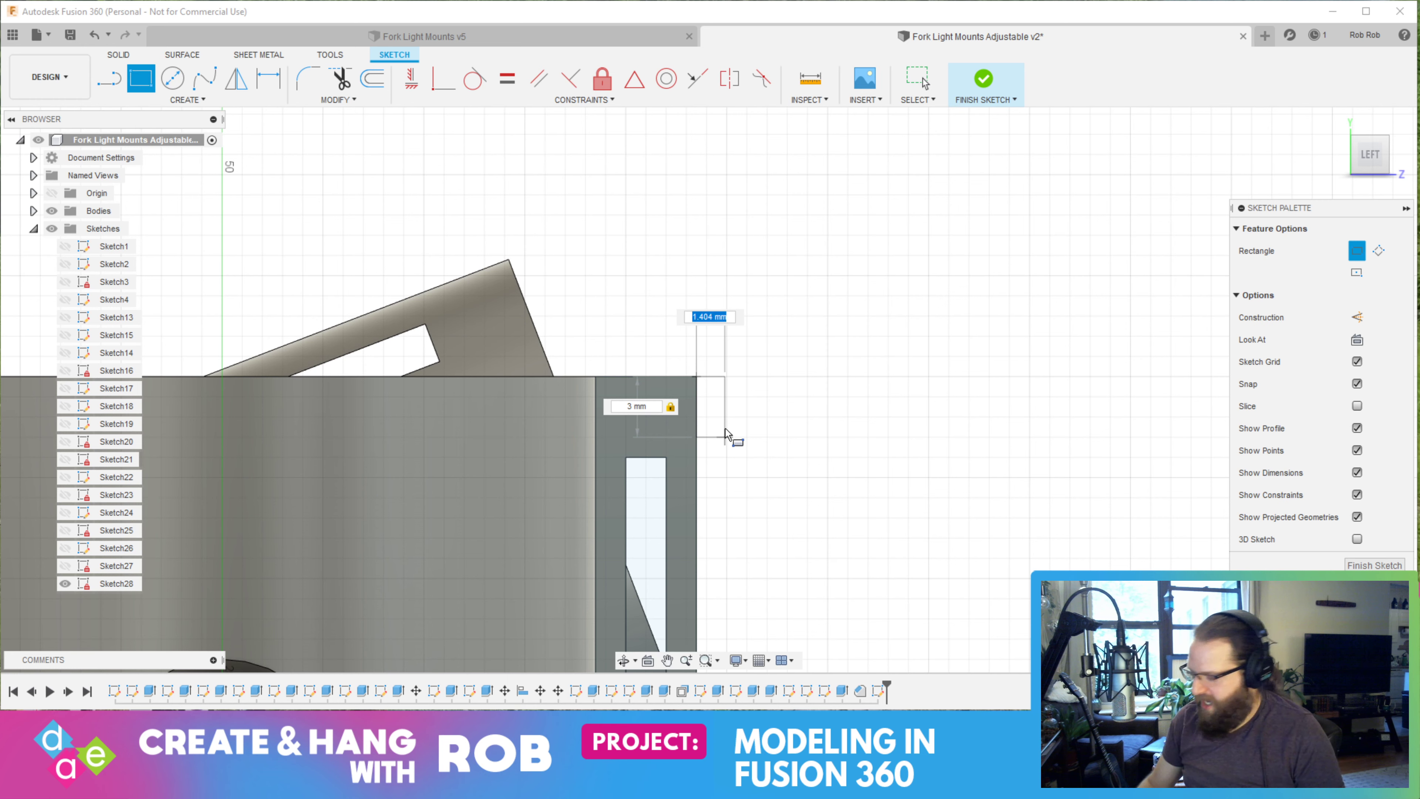
pyautogui.write('2')
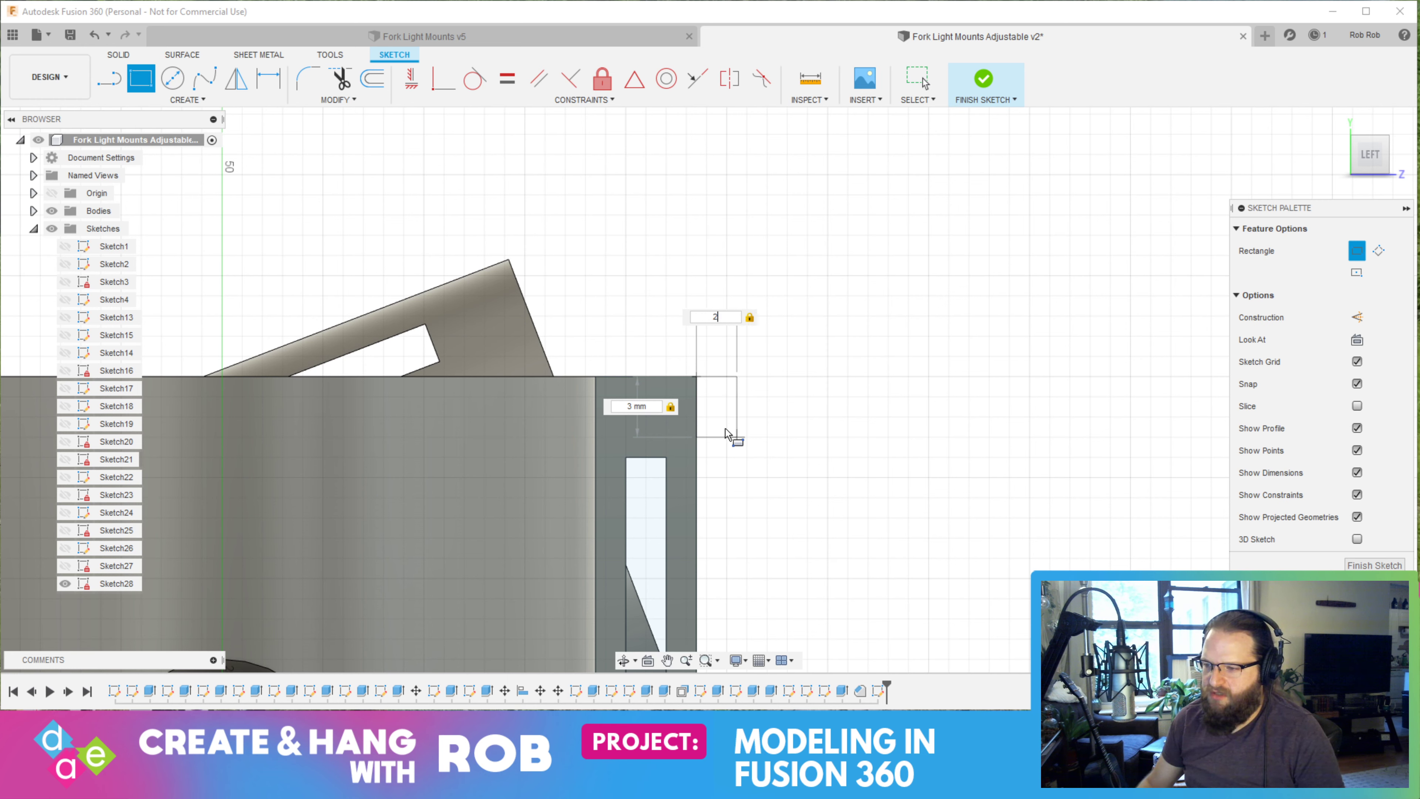
pyautogui.press('Return')
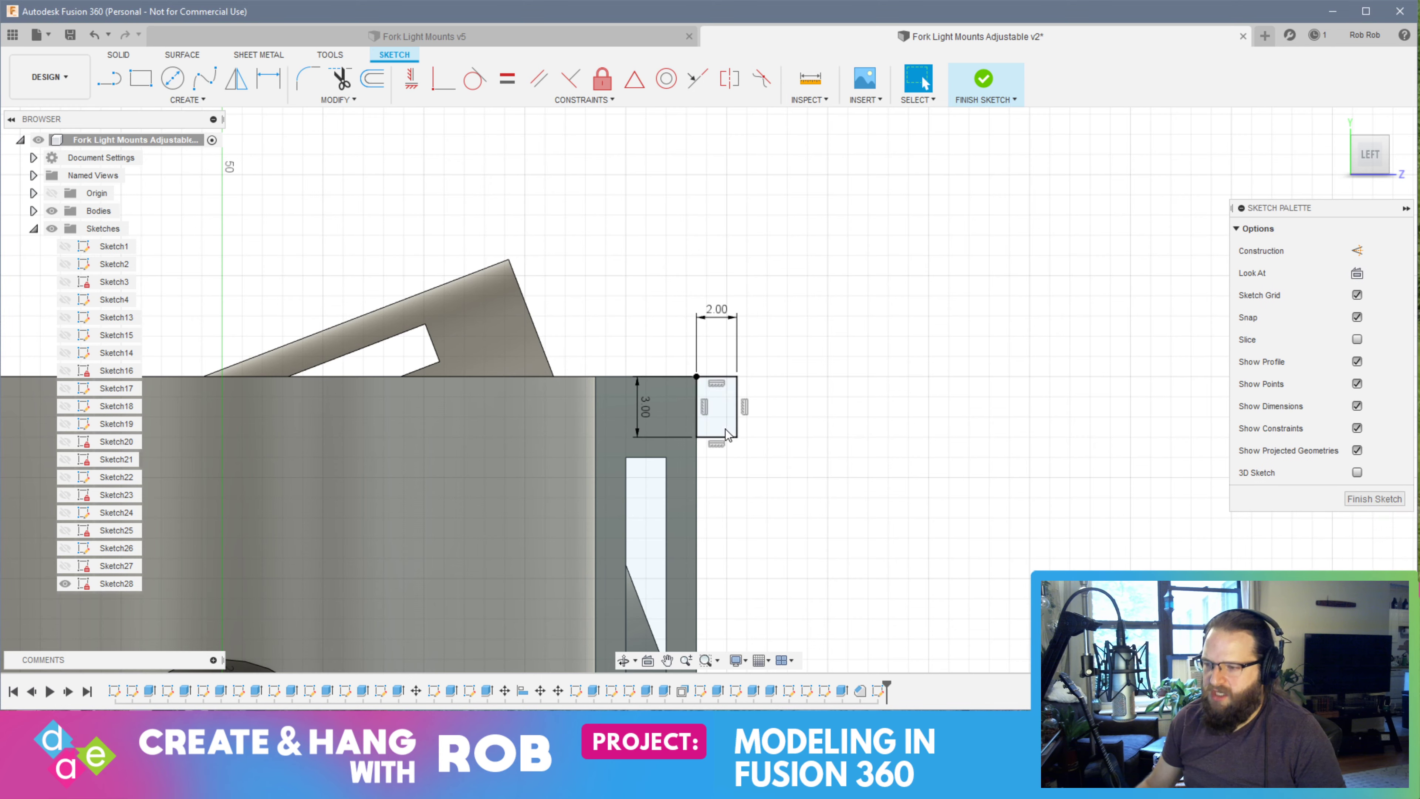
# Finish the rectangle sketch and make the Sketches folder visible with only Sketch28 shown
pyautogui.moveTo(985, 374)
pyautogui.keyDown('shift'); pyautogui.mouseDown(button='middle')
pyautogui.moveTo(862, 397)
pyautogui.moveTo(1220, 207)
pyautogui.mouseUp(button='middle'); pyautogui.keyUp('shift')
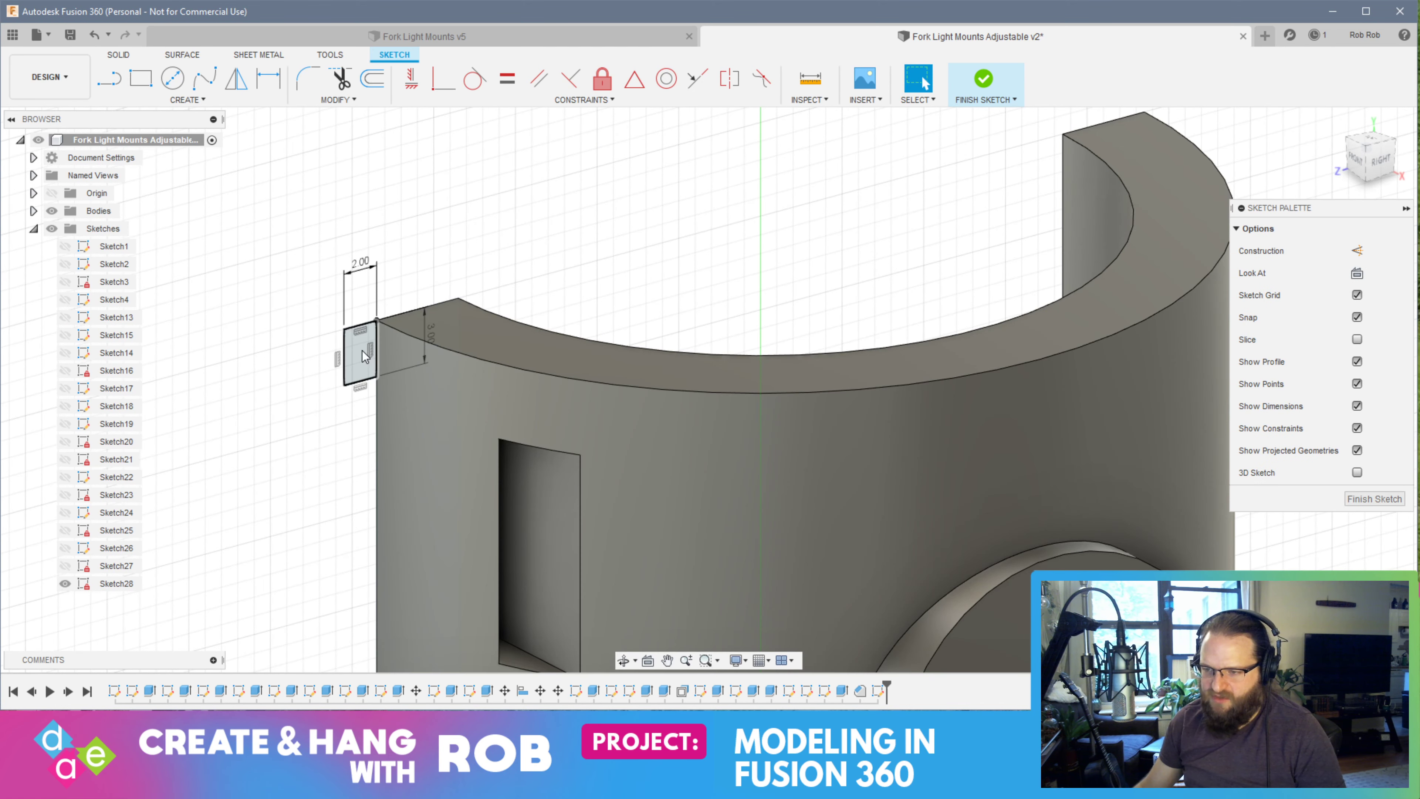
pyautogui.click(360, 372)
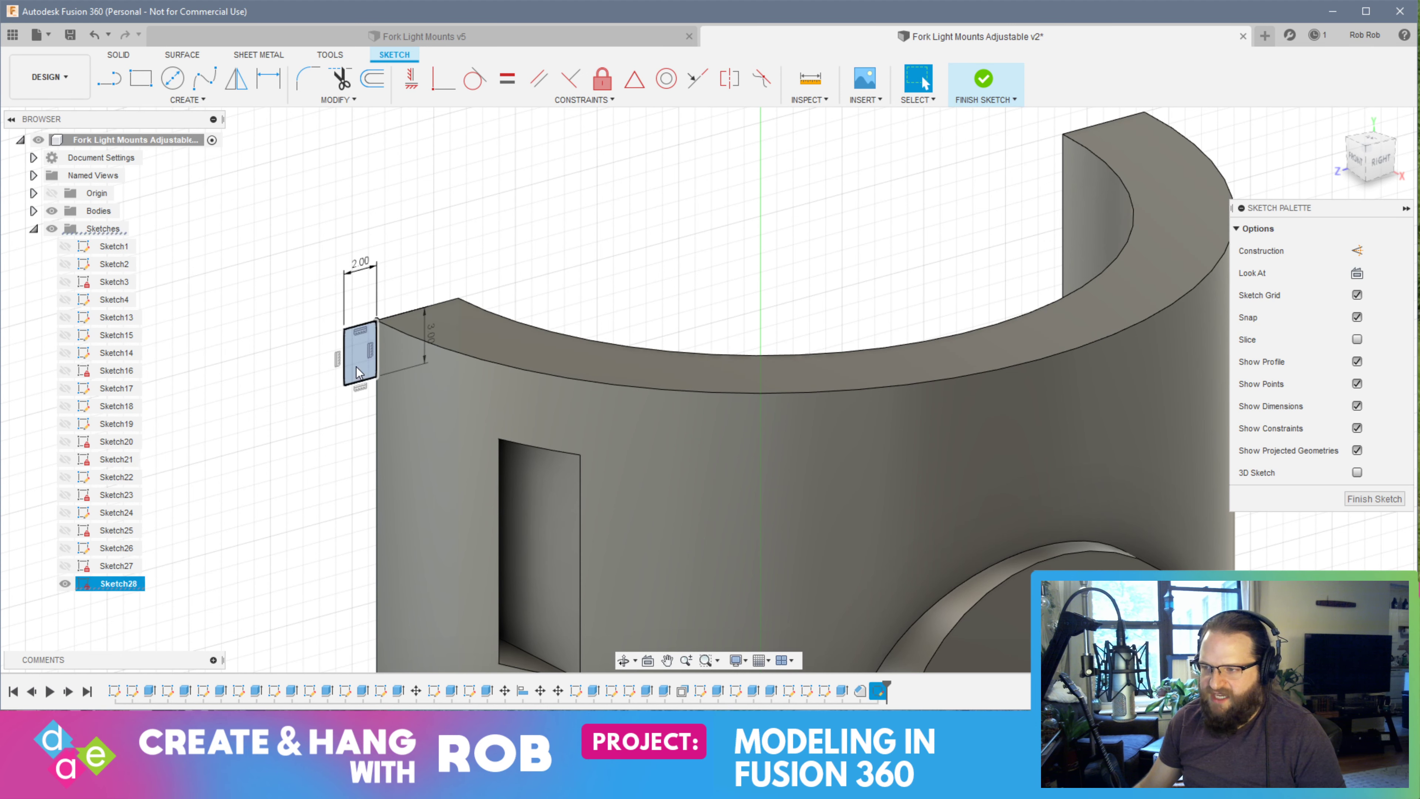
pyautogui.click(1374, 498)
pyautogui.scroll(5, 703, 444)
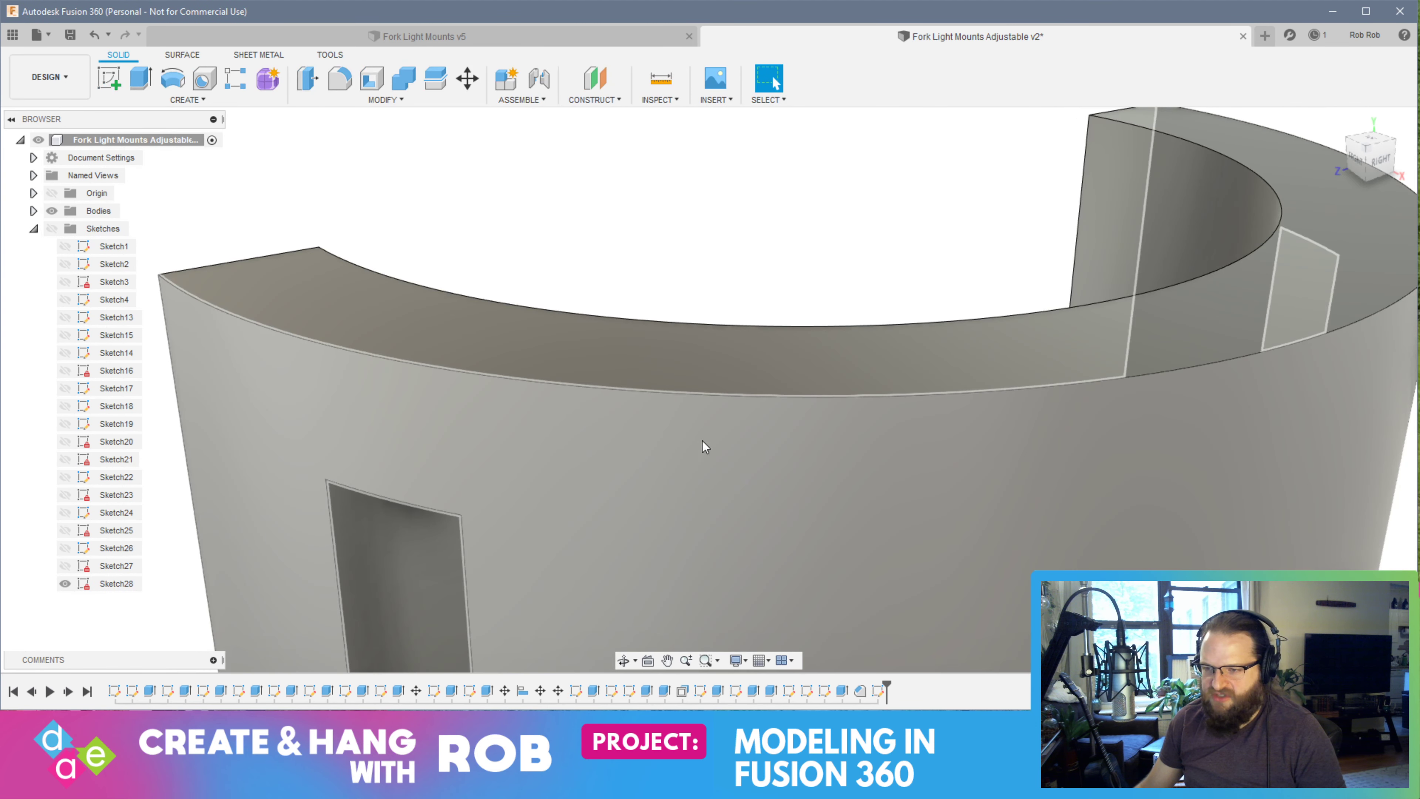
pyautogui.scroll(-5, 393, 378)
pyautogui.scroll(-3, 166, 383)
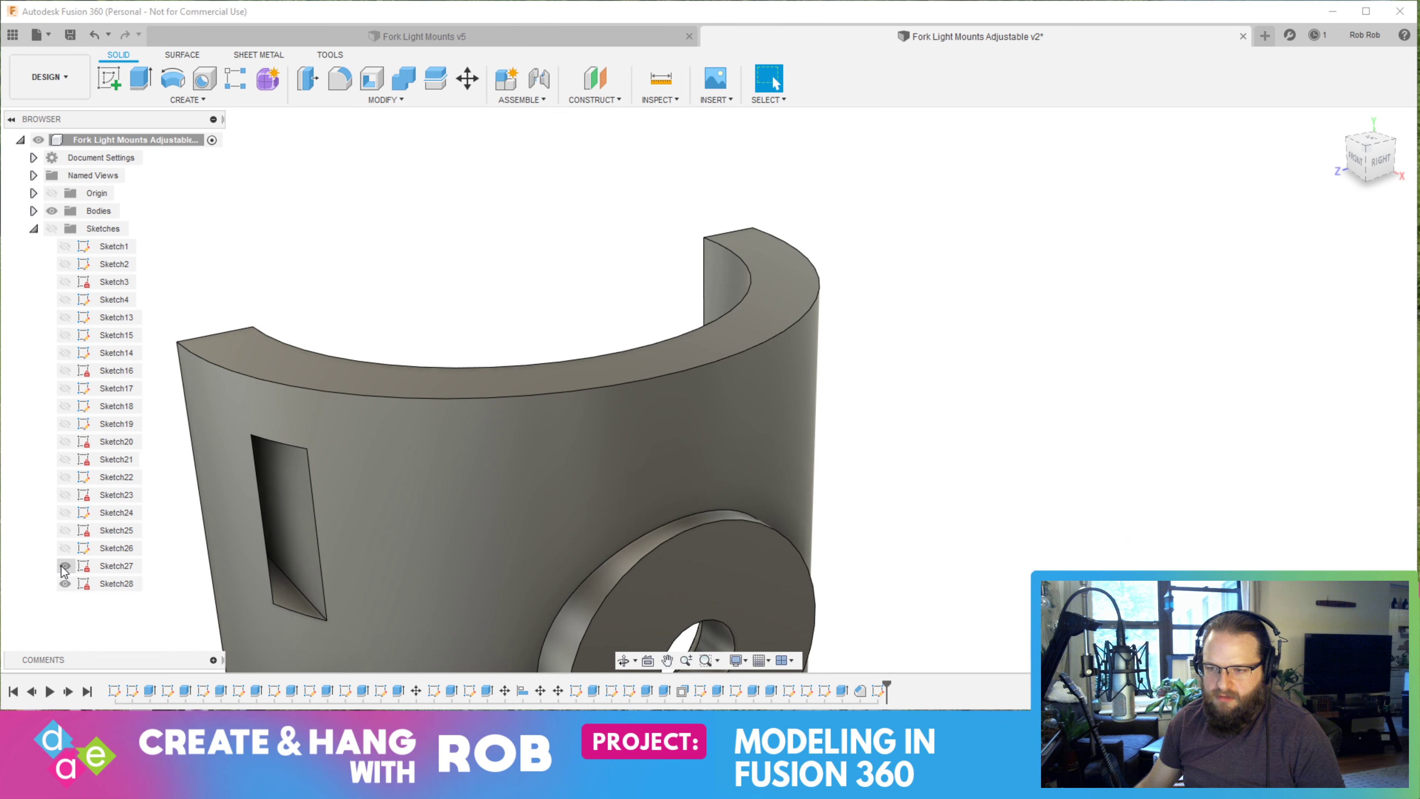
pyautogui.click(65, 583)
pyautogui.click(65, 566)
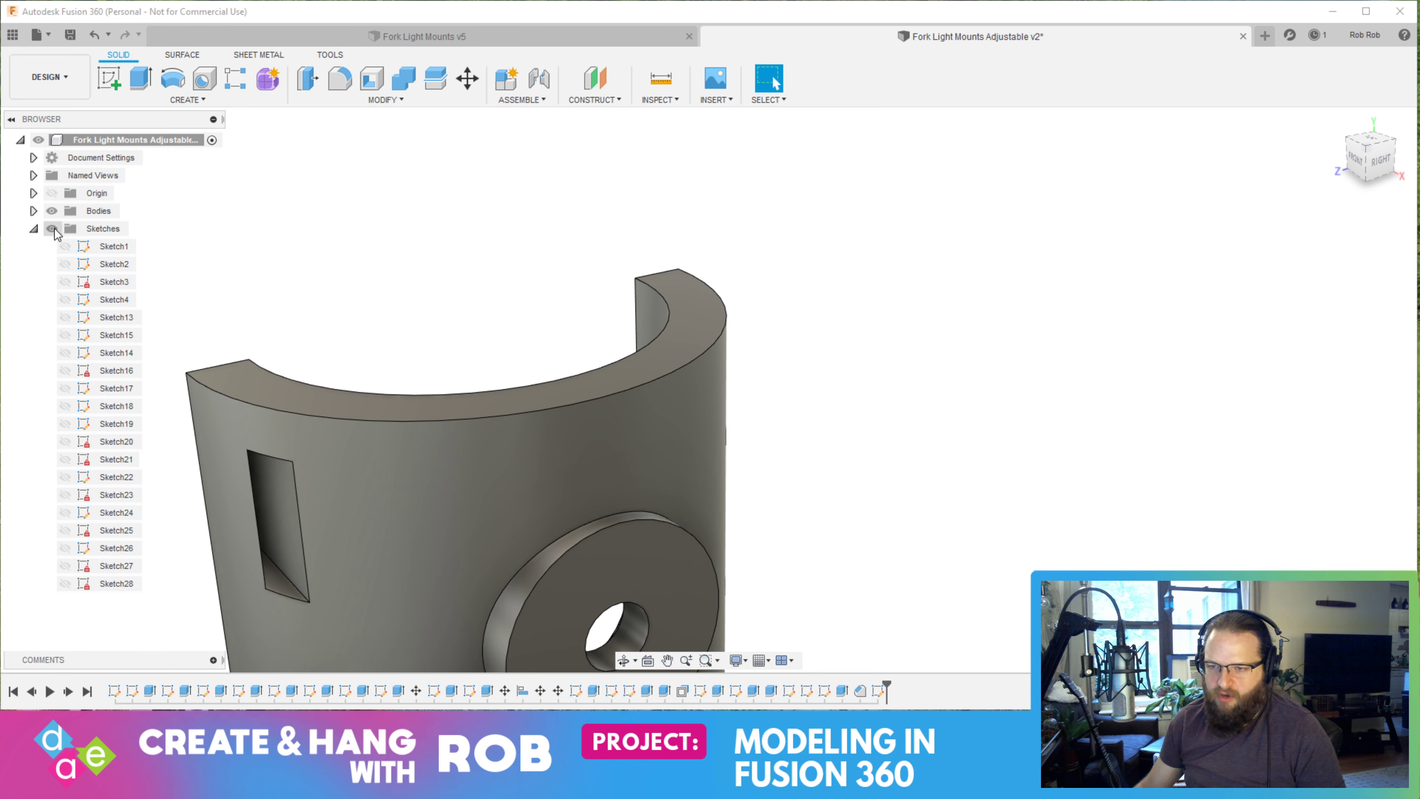
pyautogui.click(65, 583)
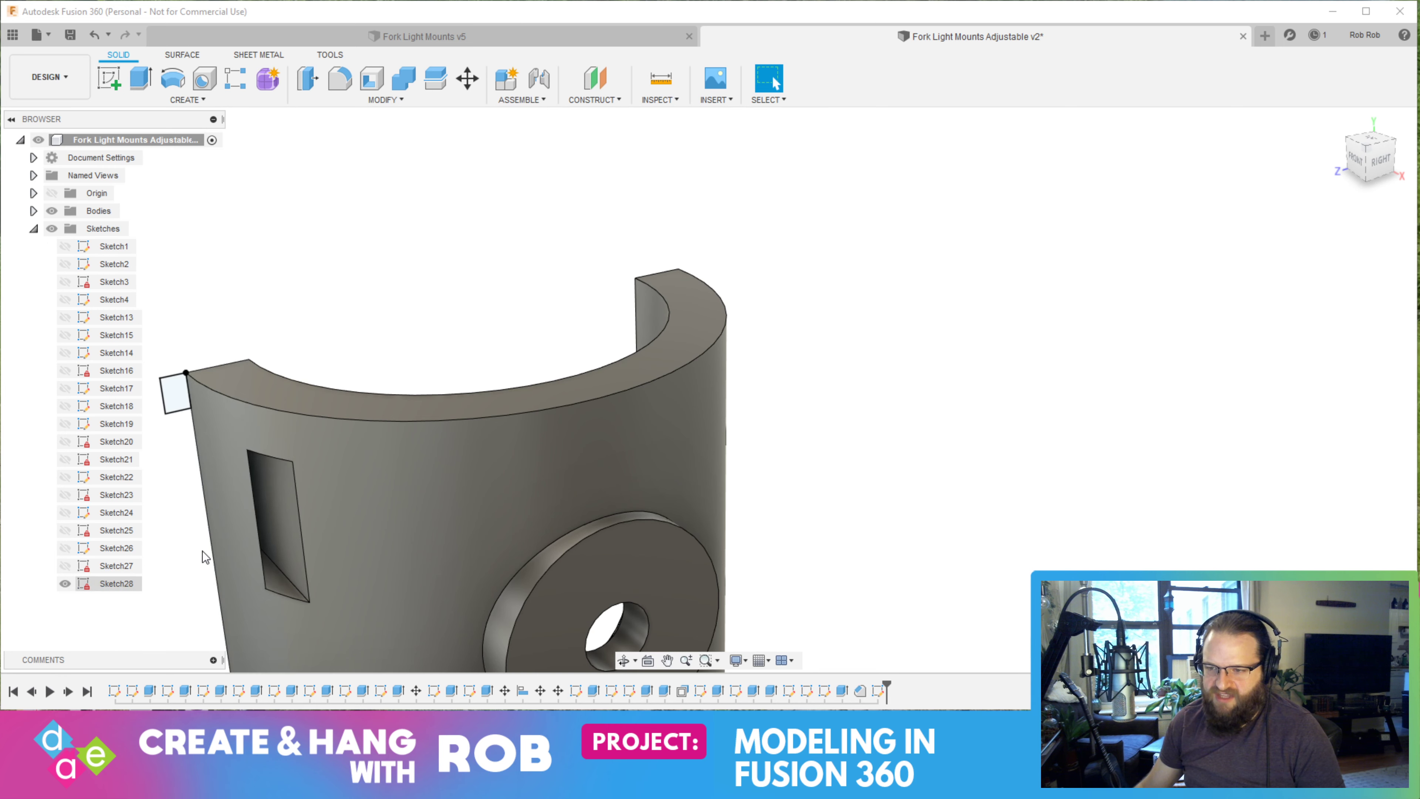
# Revolve the rectangle profile -180 degrees about the mount's outer cylindrical face as a new body forming a rim
pyautogui.moveTo(195, 408); pyautogui.dragTo(335, 411, button='middle')
pyautogui.click(329, 400)
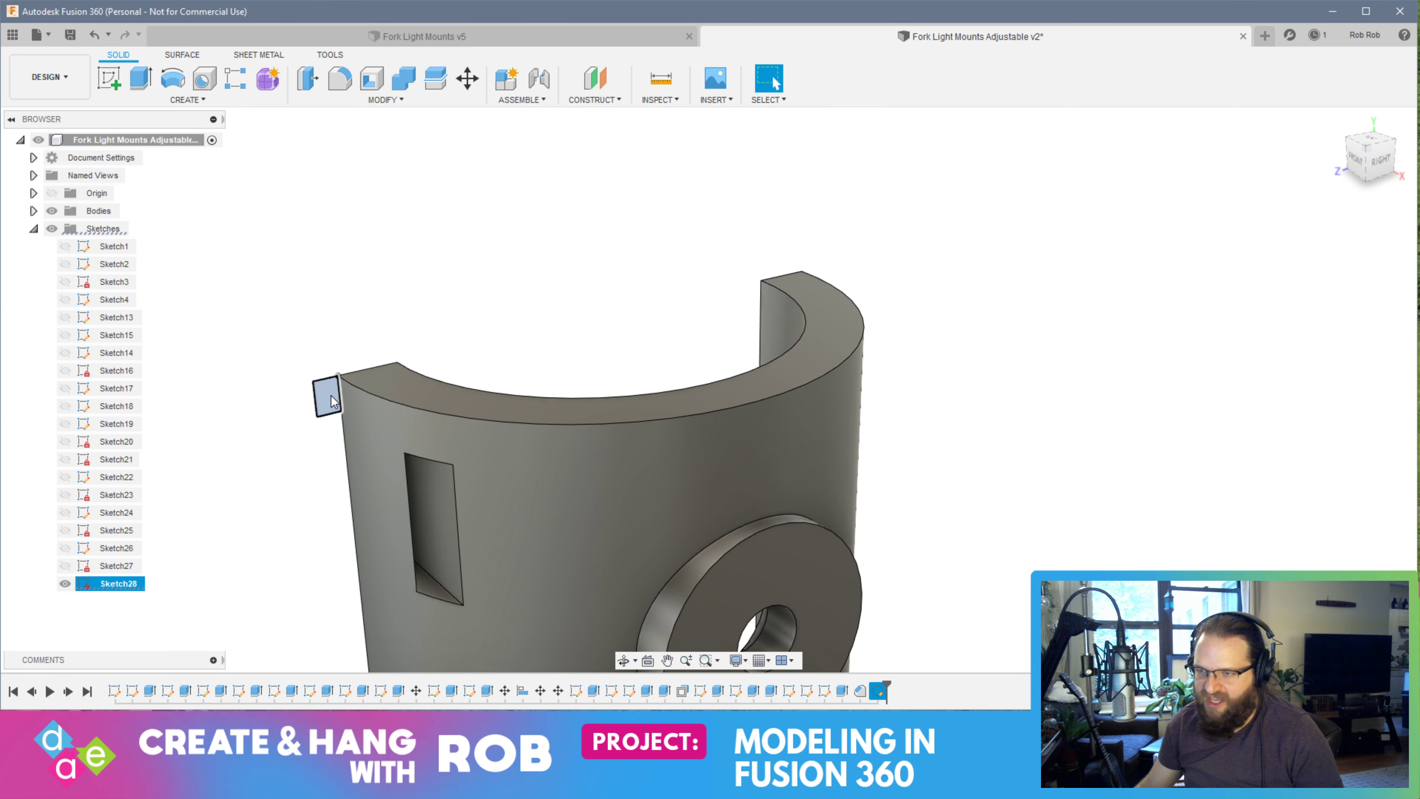
pyautogui.click(173, 78)
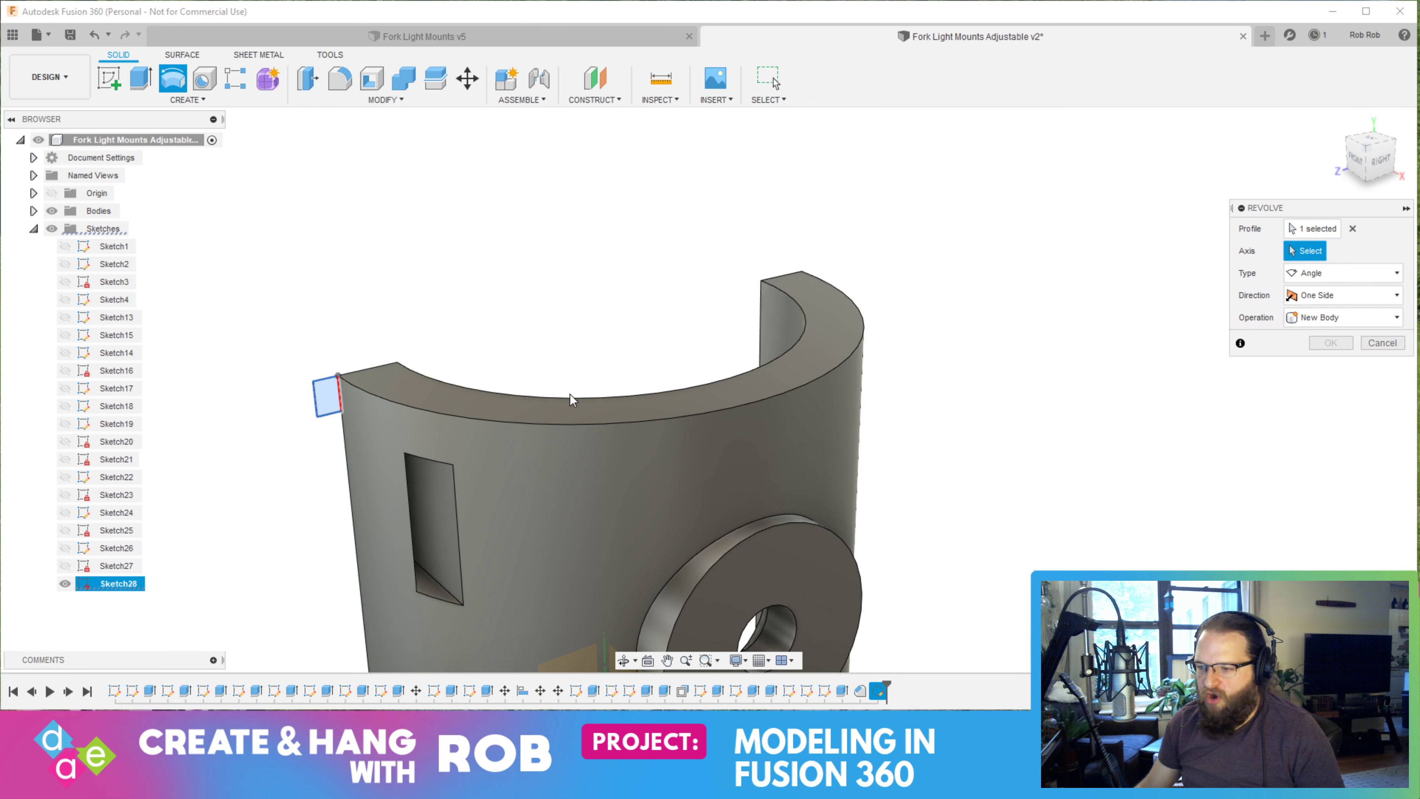
pyautogui.click(609, 424)
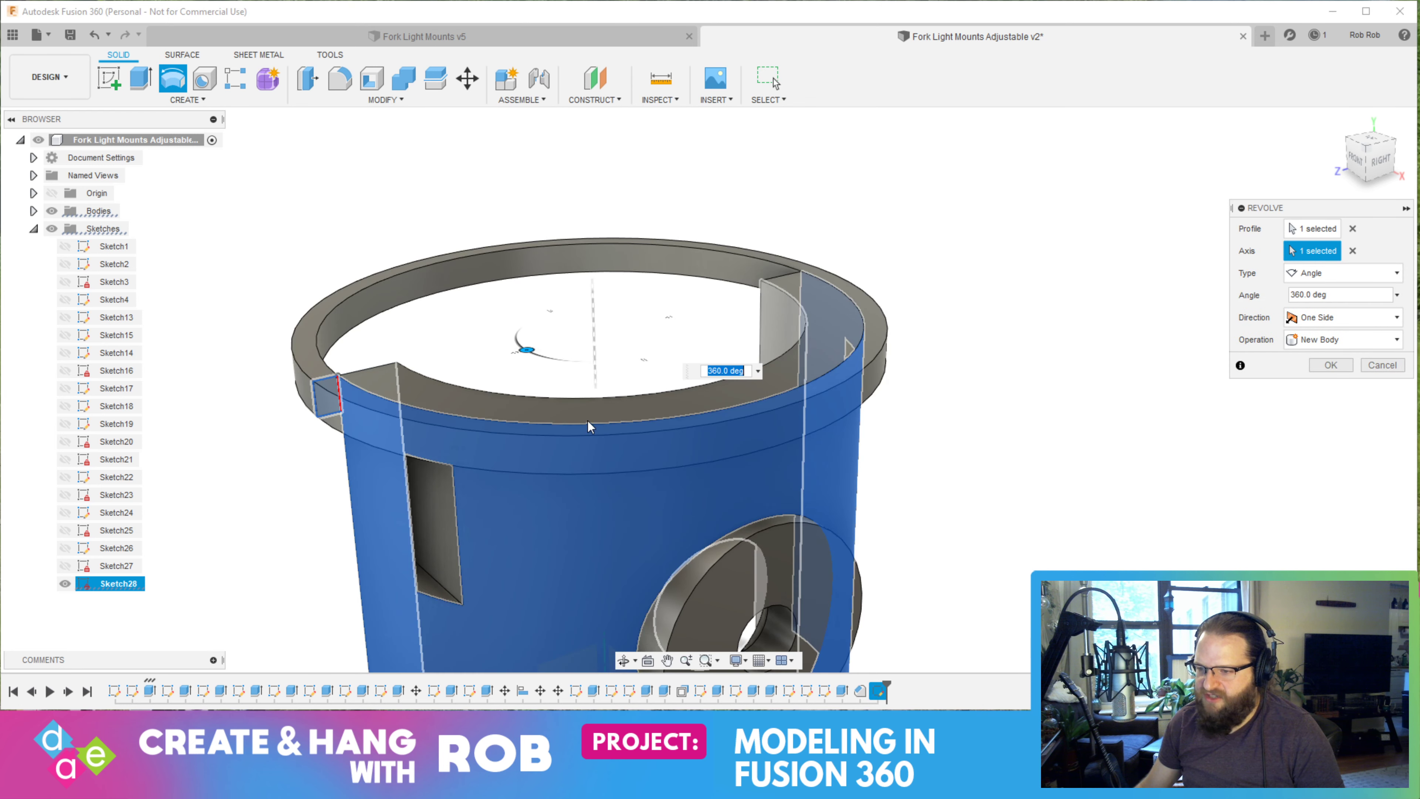
pyautogui.click(1340, 295)
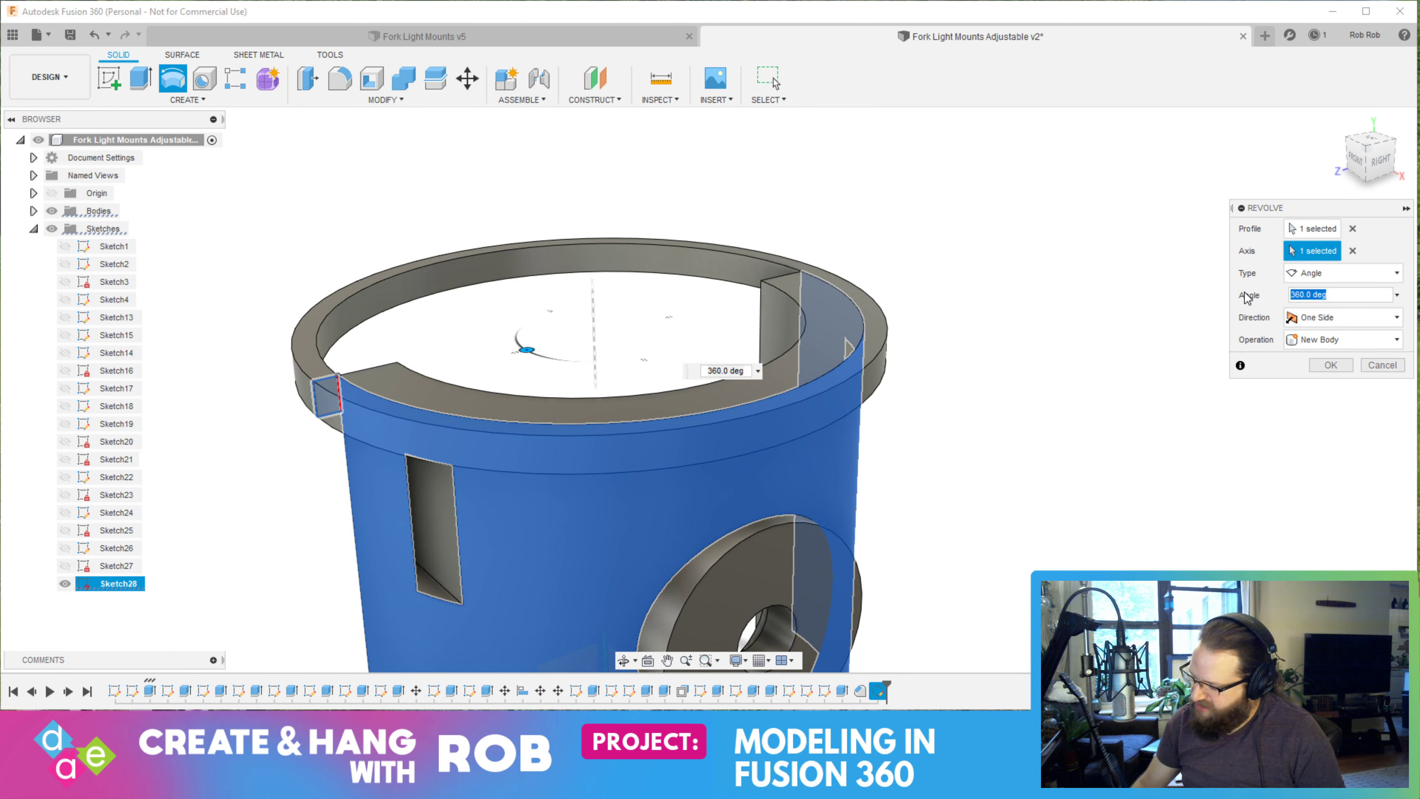
pyautogui.press('Return')
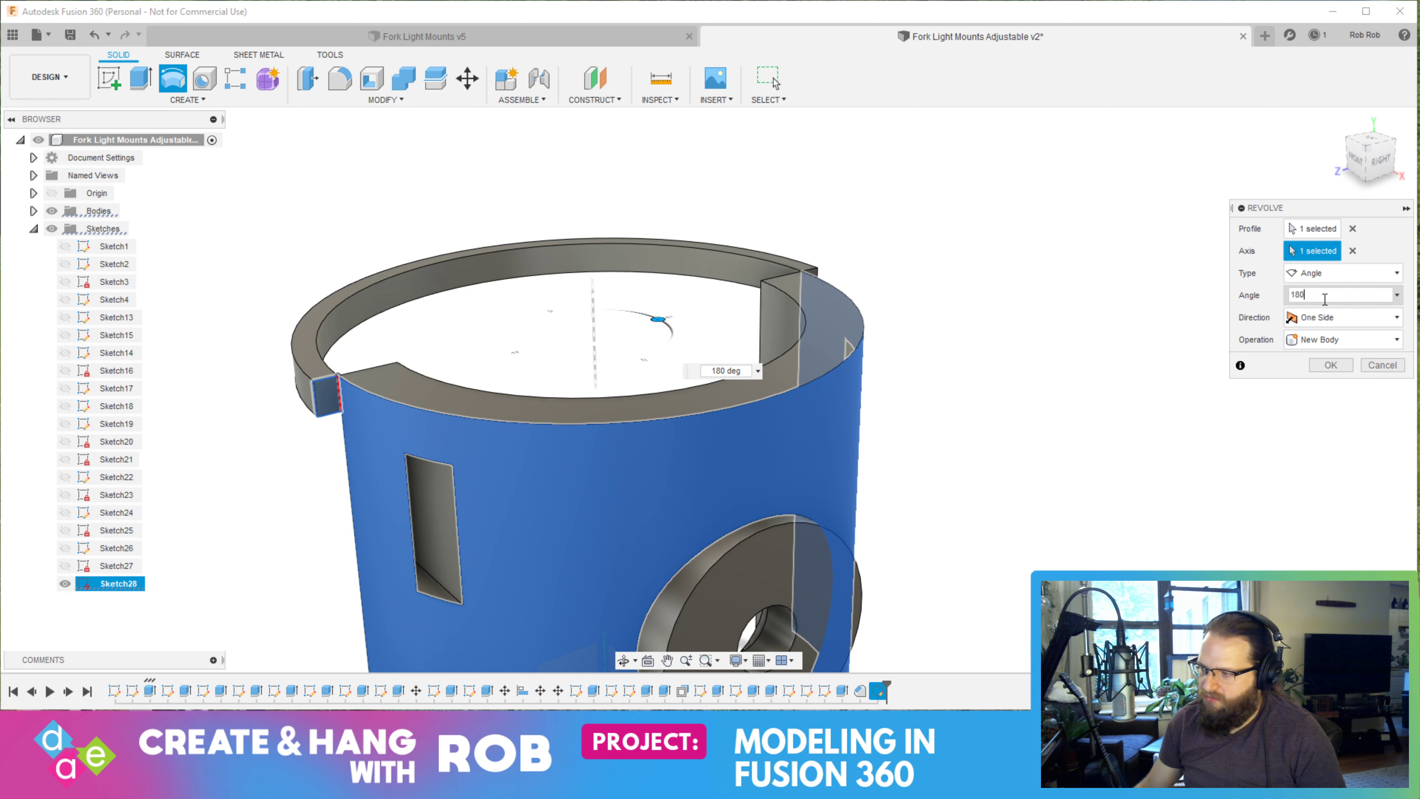
pyautogui.write('-1')
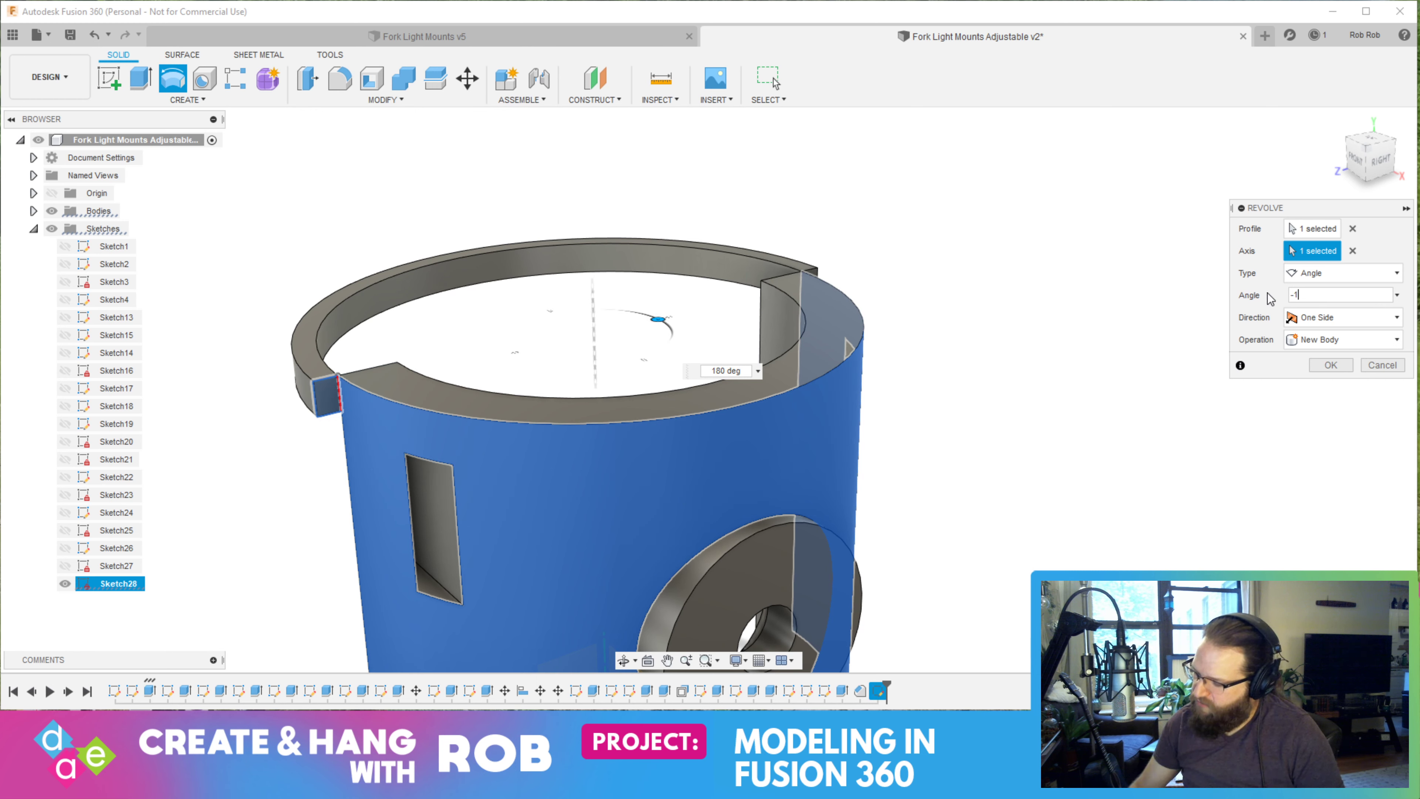
pyautogui.write('80')
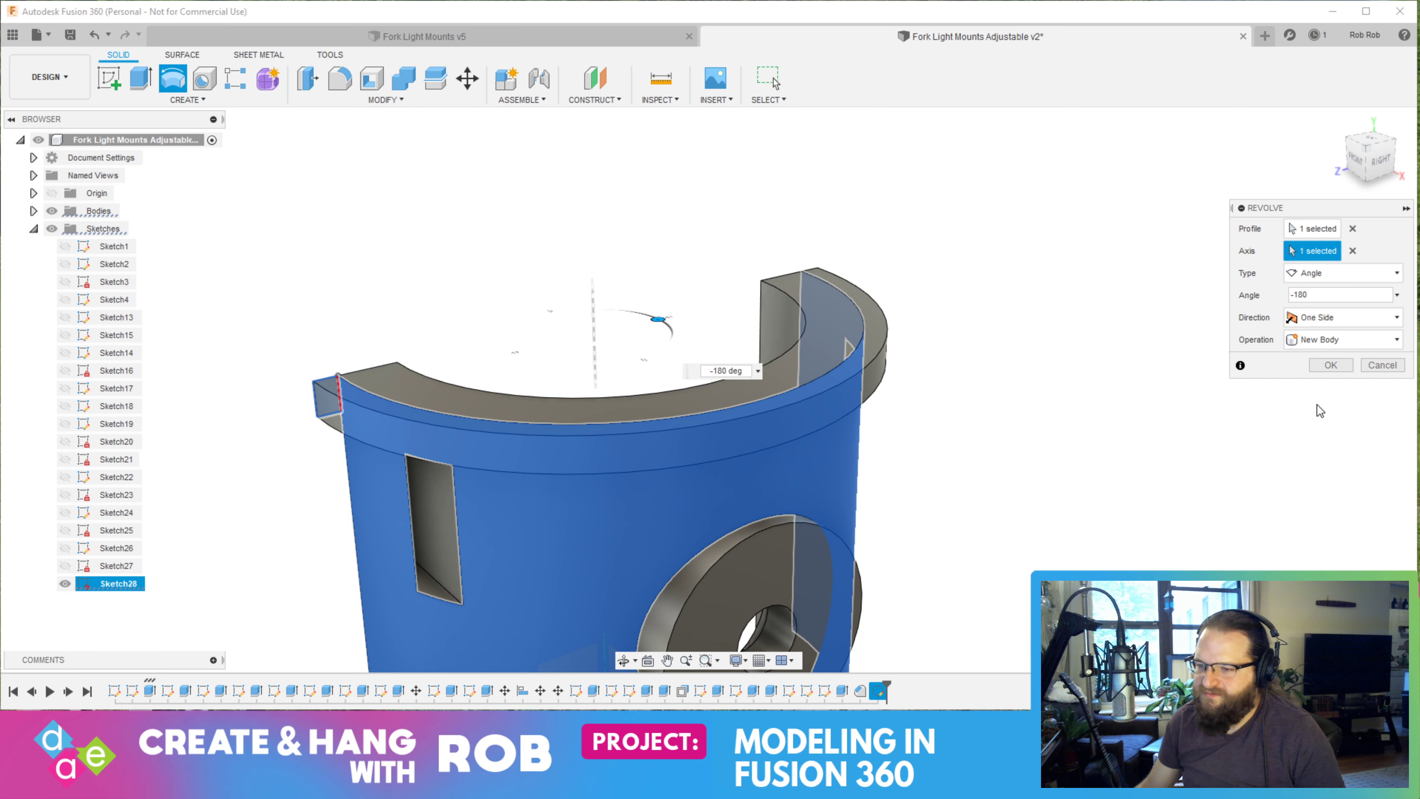
pyautogui.click(1331, 367)
pyautogui.keyDown('shift'); pyautogui.moveTo(1049, 479); pyautogui.dragTo(1022, 411, button='middle'); pyautogui.keyUp('shift')
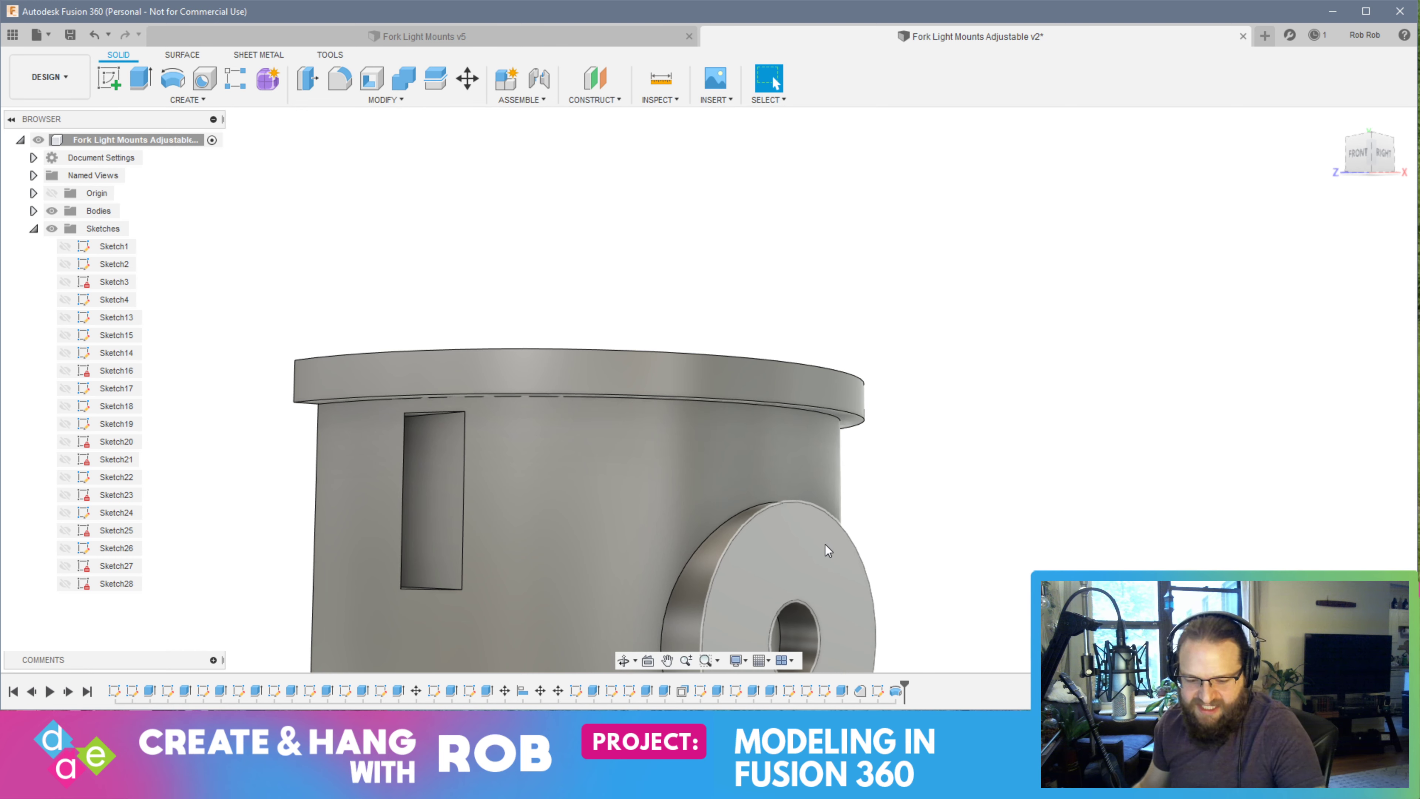
pyautogui.keyDown('shift'); pyautogui.moveTo(794, 507); pyautogui.dragTo(535, 373, button='middle'); pyautogui.keyUp('shift')
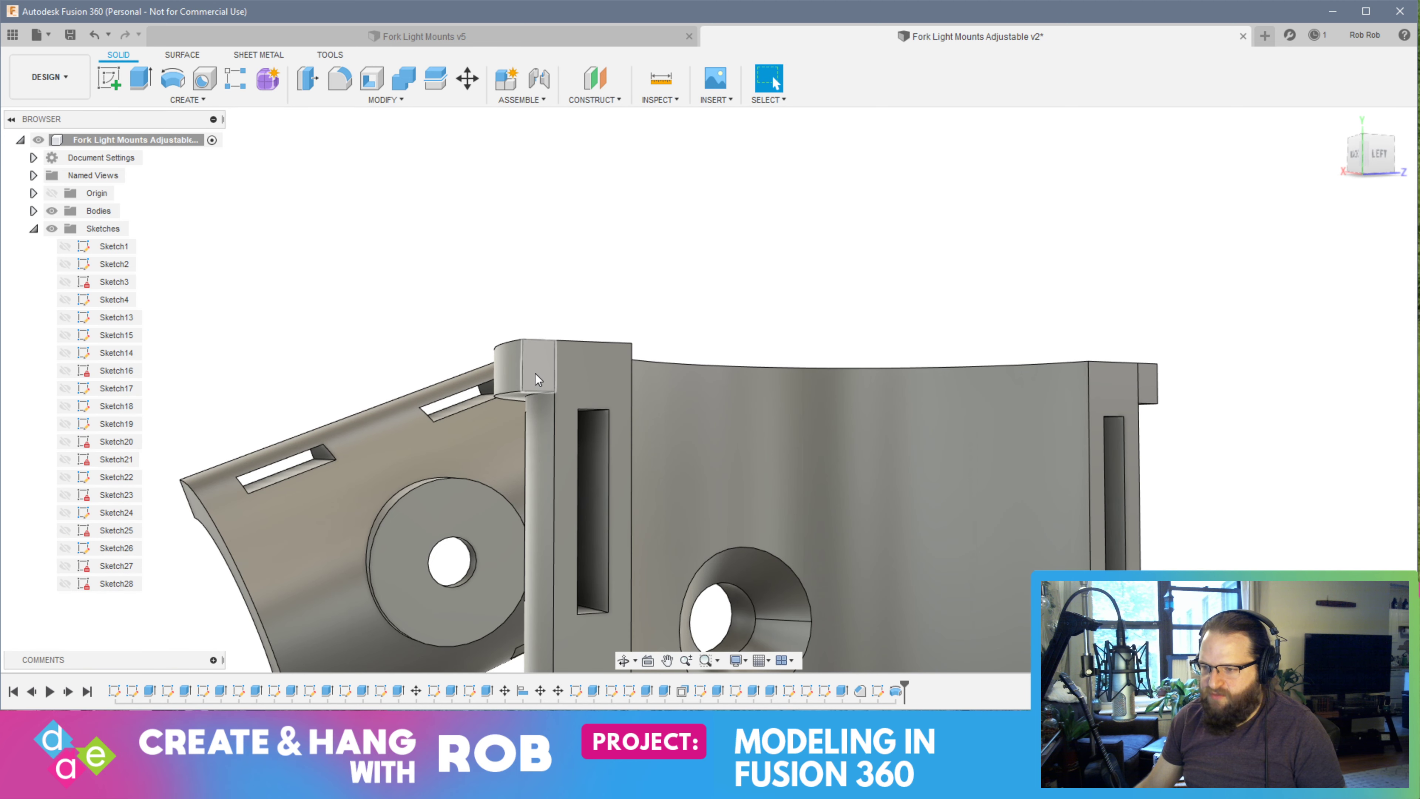
pyautogui.rightClick(565, 403)
pyautogui.click(592, 361)
pyautogui.keyDown('shift'); pyautogui.moveTo(666, 484); pyautogui.dragTo(742, 494, button='middle'); pyautogui.keyUp('shift')
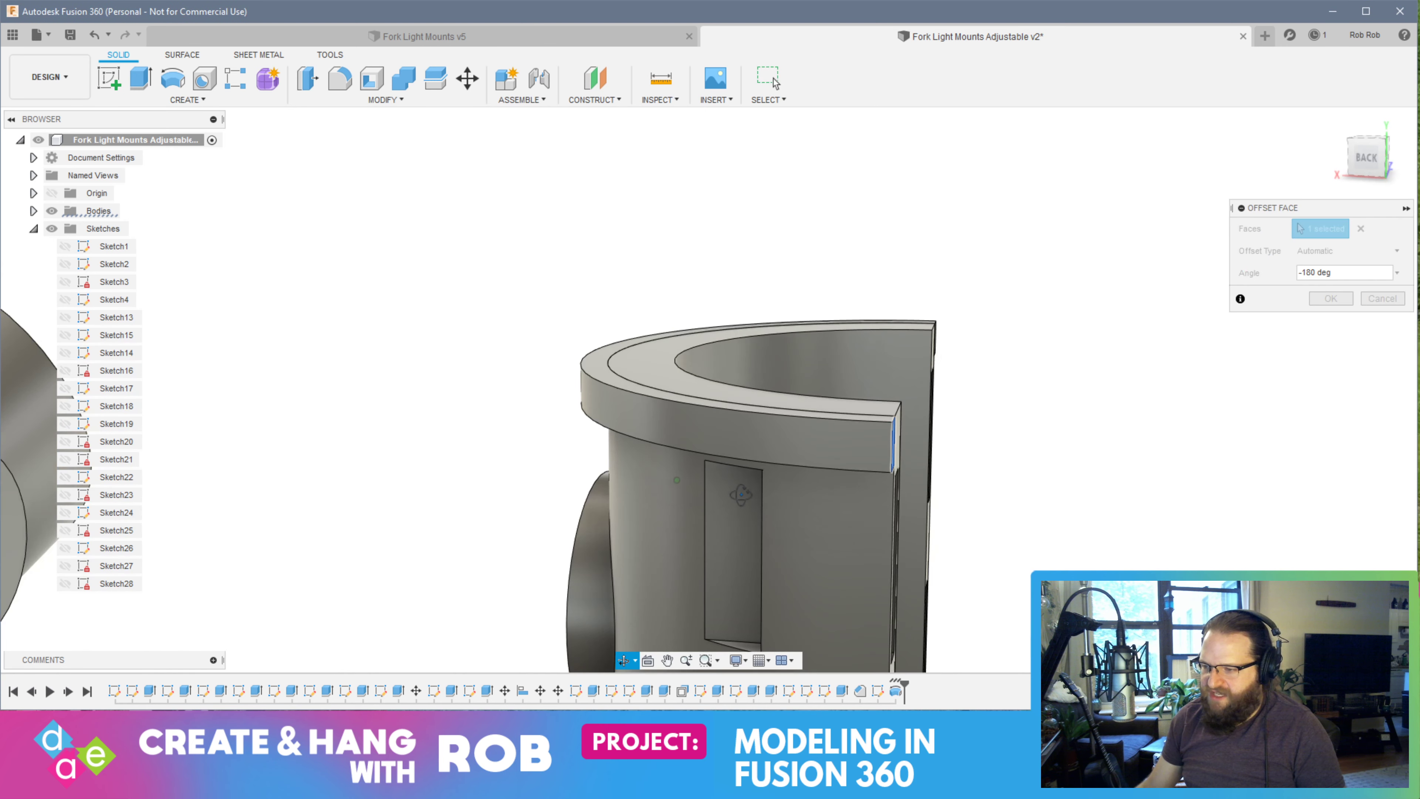
pyautogui.keyDown('shift'); pyautogui.moveTo(987, 520); pyautogui.dragTo(835, 499, button='middle'); pyautogui.keyUp('shift')
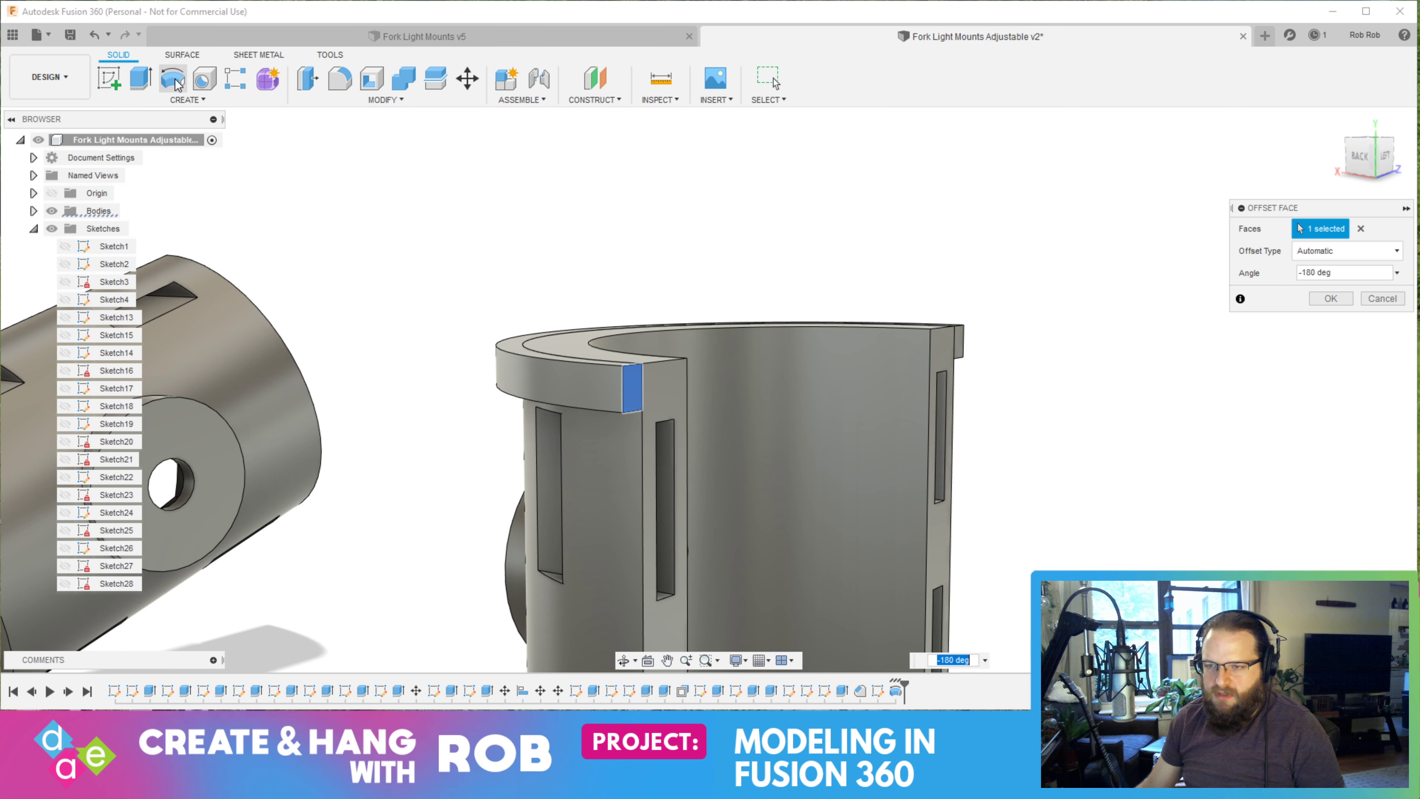
# Try to shorten the upper rim by extruding its end face -12 mm as a cut
pyautogui.click(140, 79)
pyautogui.click(643, 399)
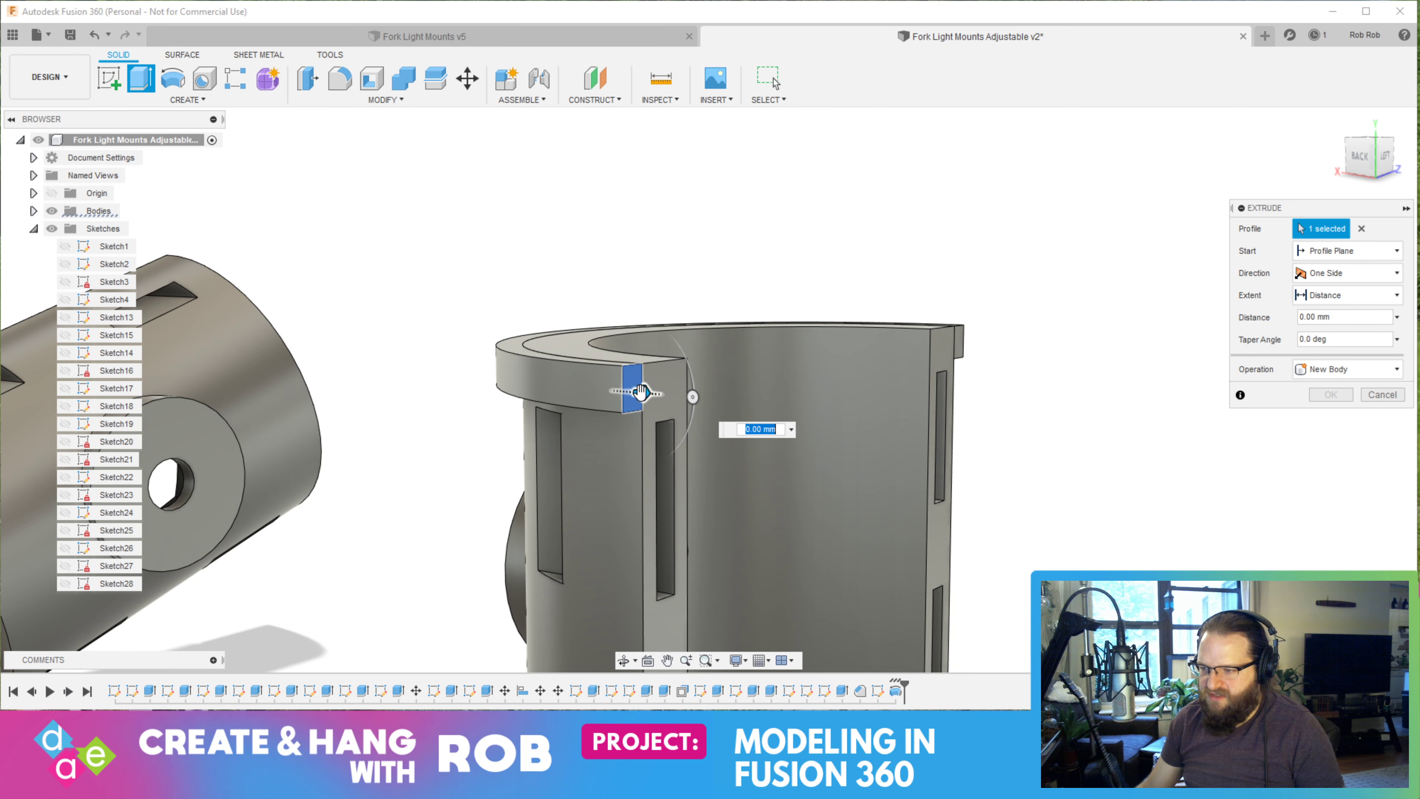
pyautogui.moveTo(637, 390); pyautogui.dragTo(540, 387)
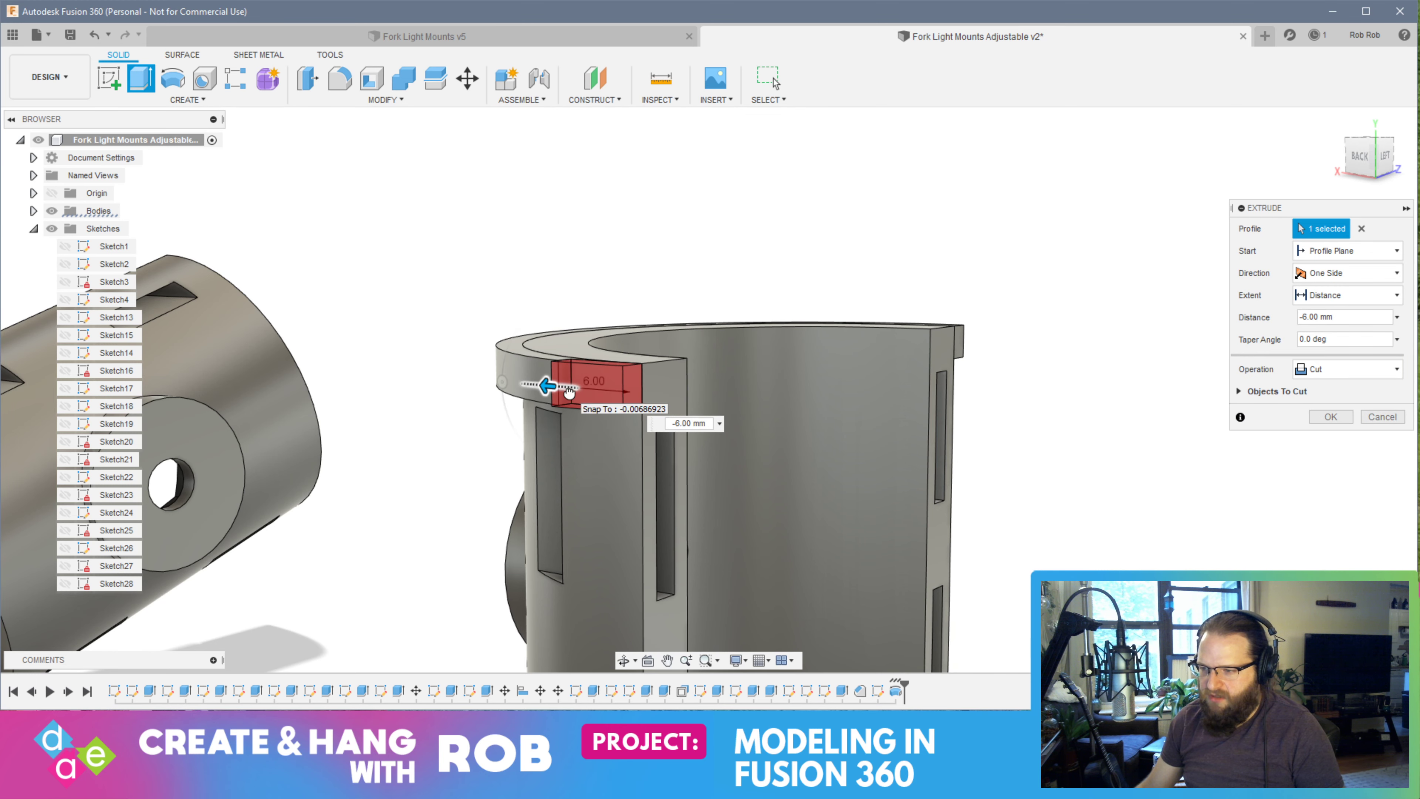
pyautogui.keyDown('shift'); pyautogui.moveTo(540, 387); pyautogui.dragTo(724, 347, button='middle'); pyautogui.keyUp('shift')
pyautogui.moveTo(561, 387); pyautogui.dragTo(463, 387)
pyautogui.keyDown('shift'); pyautogui.moveTo(463, 387); pyautogui.dragTo(591, 391, button='middle'); pyautogui.keyUp('shift')
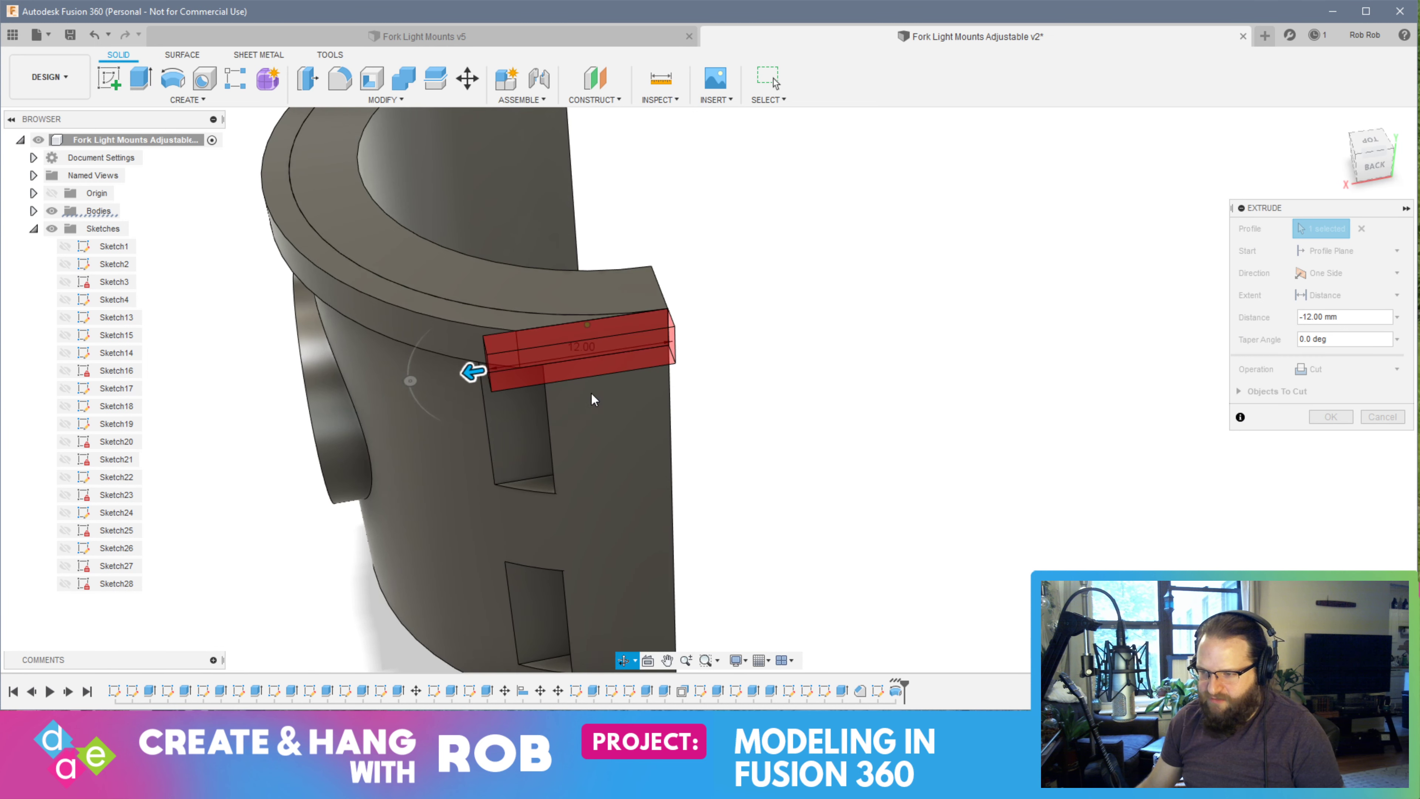
pyautogui.press('Return')
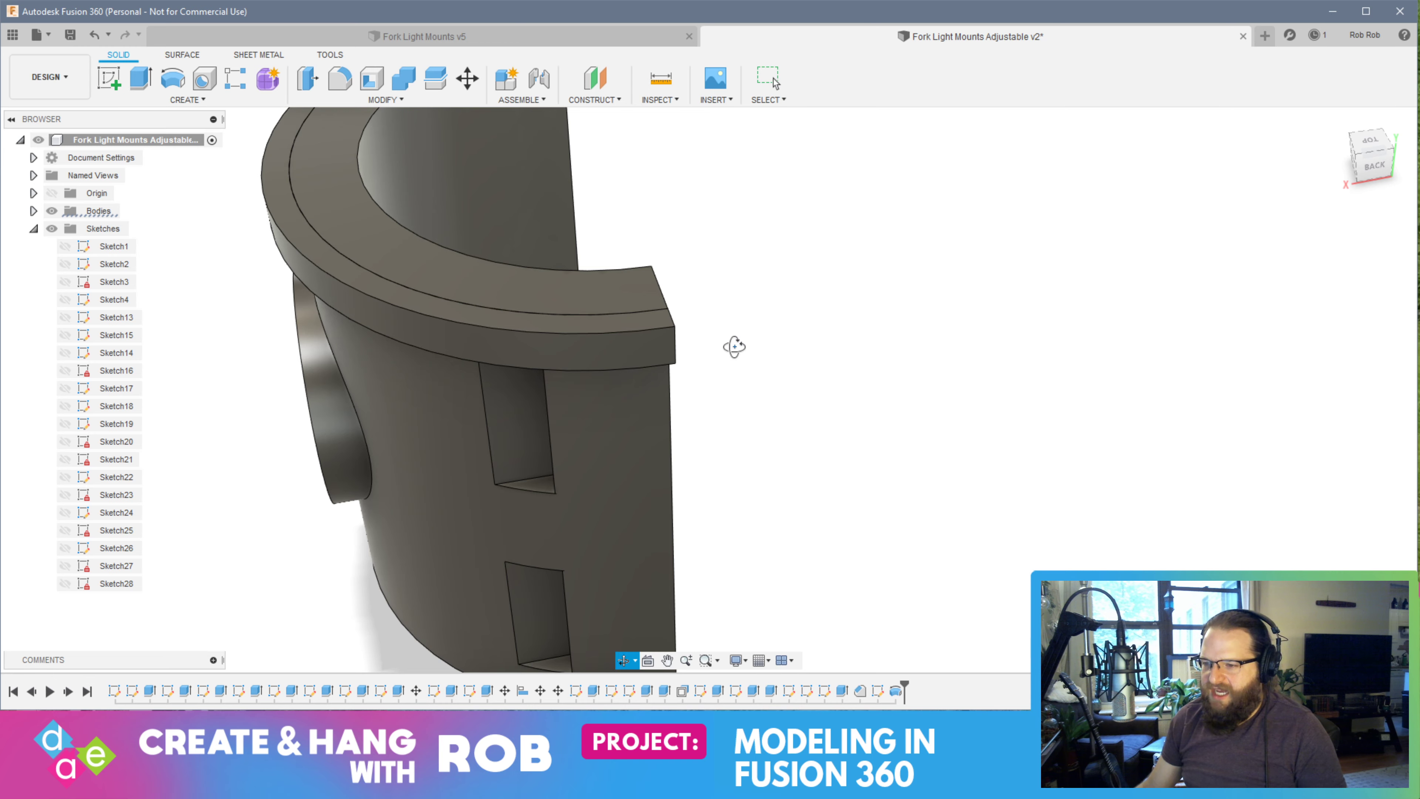
# Shorten one end of the upper rim by offsetting its end face to a revolve angle of -150 degrees
pyautogui.keyDown('shift'); pyautogui.moveTo(732, 342); pyautogui.dragTo(682, 345, button='middle'); pyautogui.keyUp('shift')
pyautogui.rightClick(682, 350)
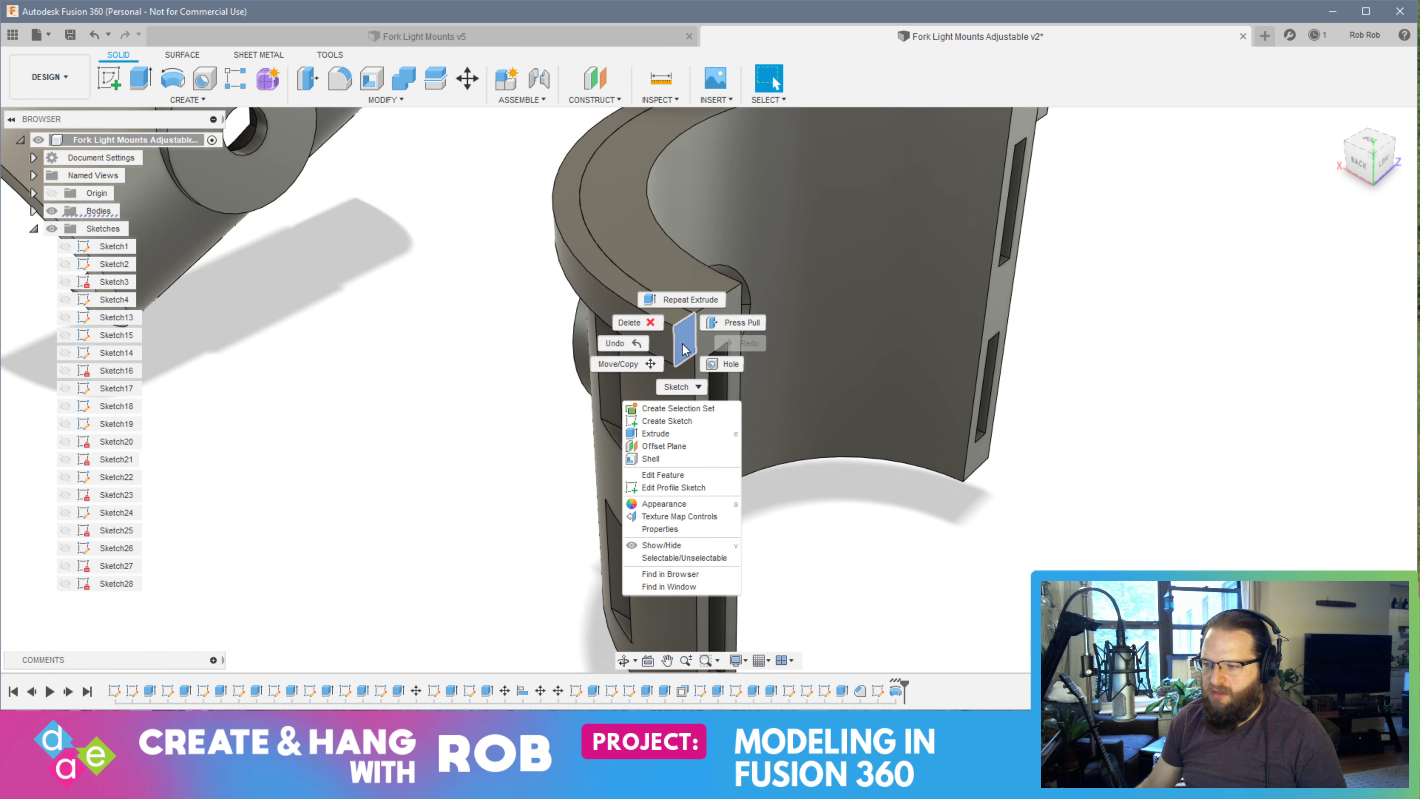
pyautogui.click(736, 321)
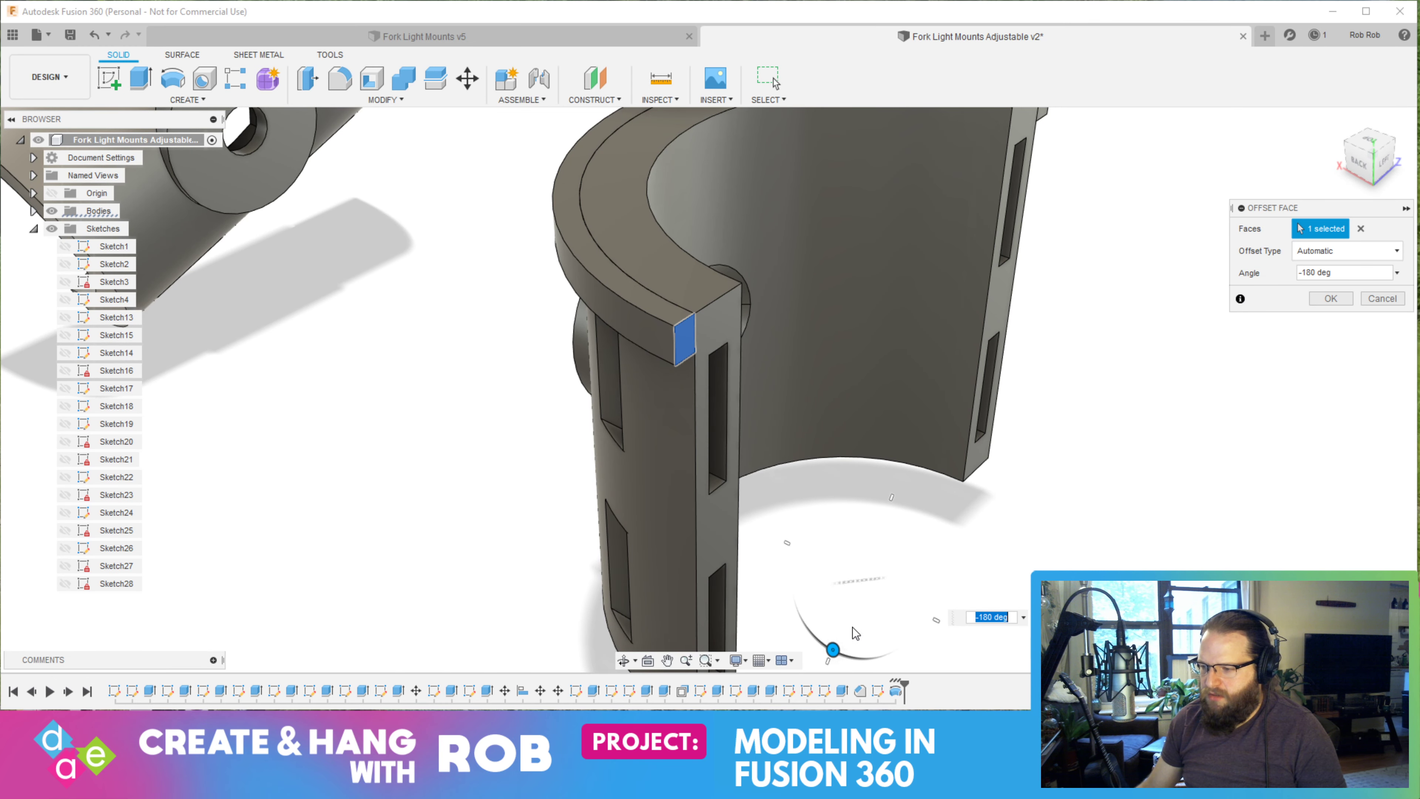
pyautogui.moveTo(831, 649); pyautogui.dragTo(805, 620)
pyautogui.keyDown('shift'); pyautogui.moveTo(805, 619); pyautogui.dragTo(862, 545, button='middle'); pyautogui.keyUp('shift')
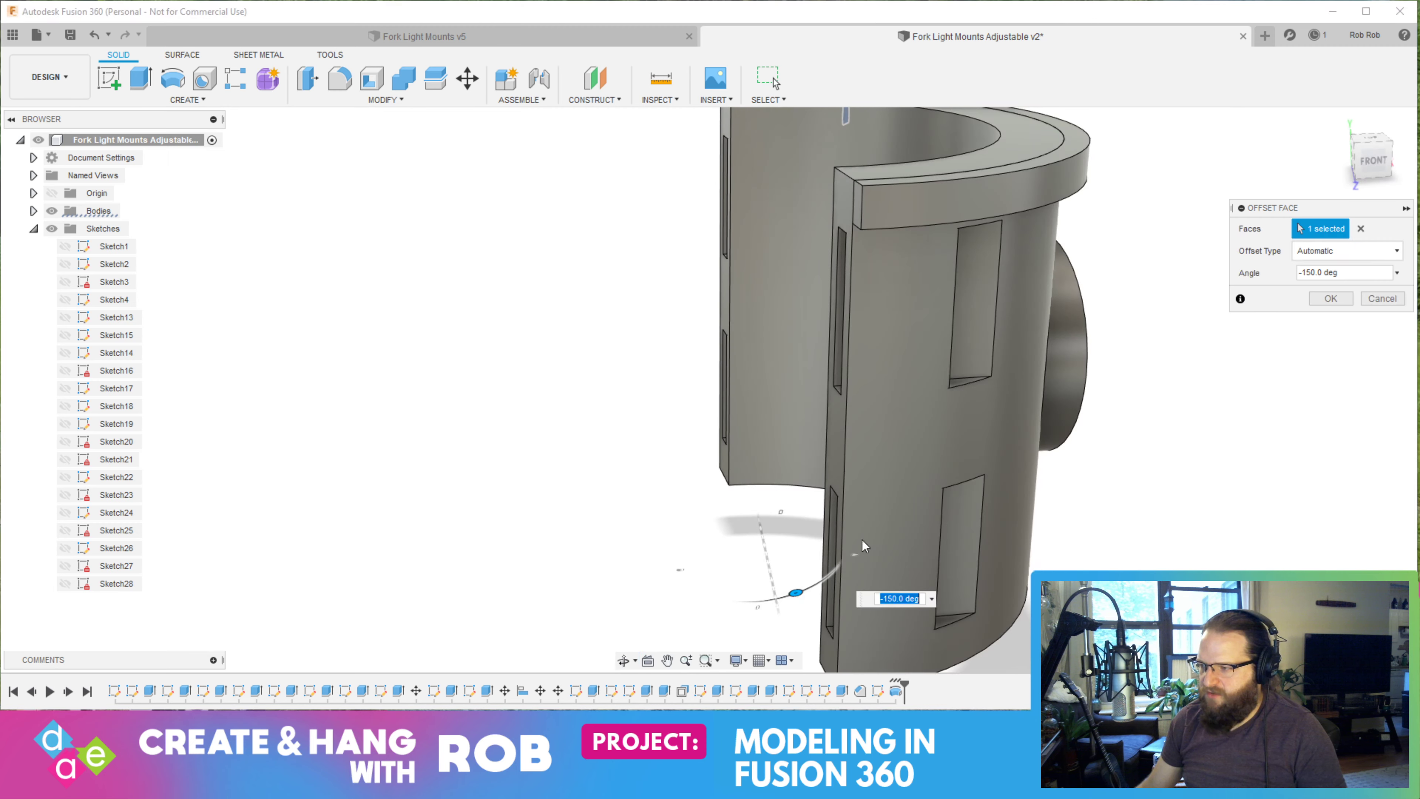
pyautogui.click(1331, 298)
# Offset the end face at the upper rim's opposite end by -12 mm to clear the mount's slotted edge
pyautogui.keyDown('shift'); pyautogui.moveTo(927, 232); pyautogui.dragTo(884, 232, button='middle'); pyautogui.keyUp('shift')
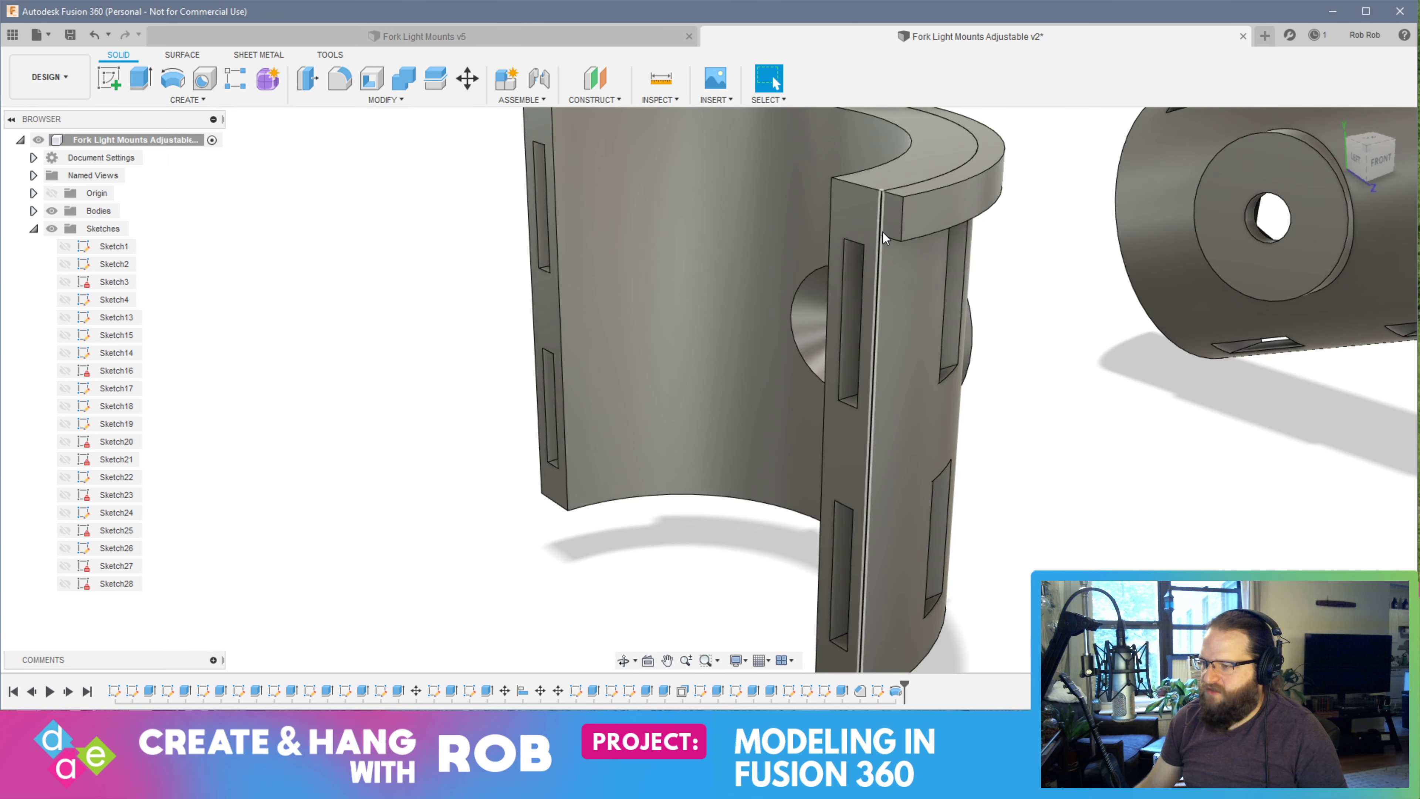
pyautogui.rightClick(891, 224)
pyautogui.click(950, 234)
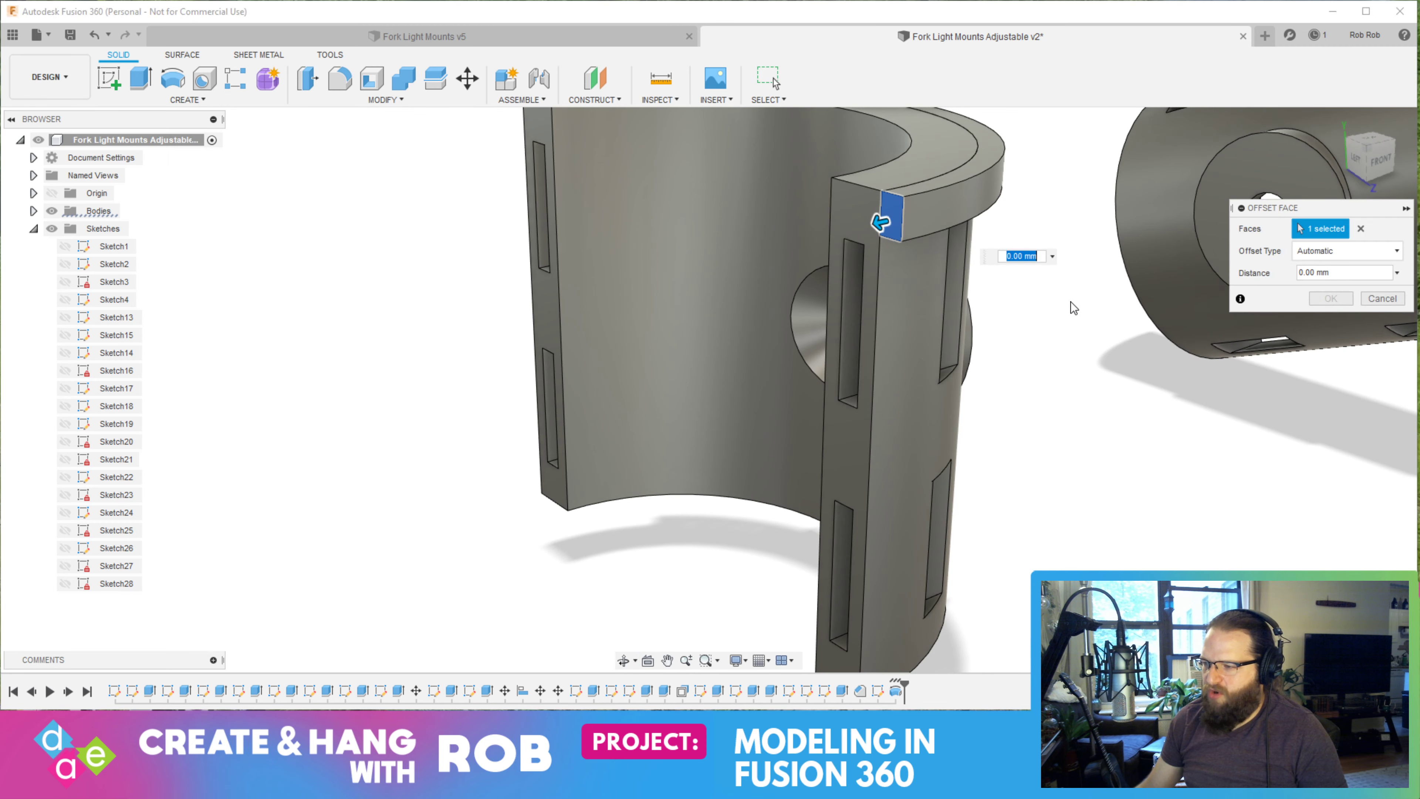
pyautogui.keyDown('shift'); pyautogui.moveTo(1071, 302); pyautogui.dragTo(1023, 333, button='middle'); pyautogui.keyUp('shift')
pyautogui.moveTo(527, 388); pyautogui.dragTo(656, 350)
pyautogui.click(649, 352)
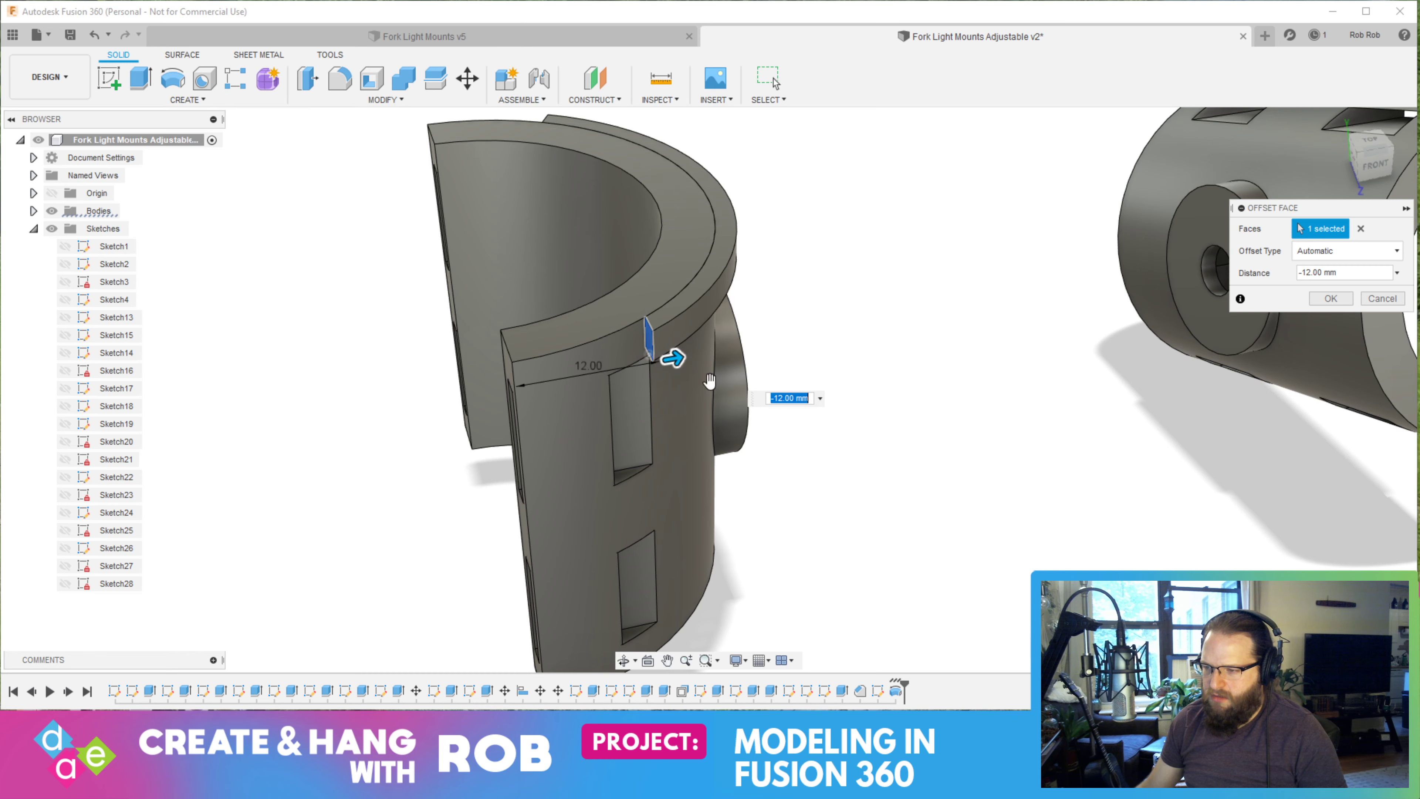
pyautogui.click(1317, 301)
# Chamfer the vertical outer edge at the -12 mm offset end of the upper rim by 2 mm
pyautogui.keyDown('shift'); pyautogui.moveTo(1090, 448); pyautogui.dragTo(674, 250, button='middle'); pyautogui.keyUp('shift')
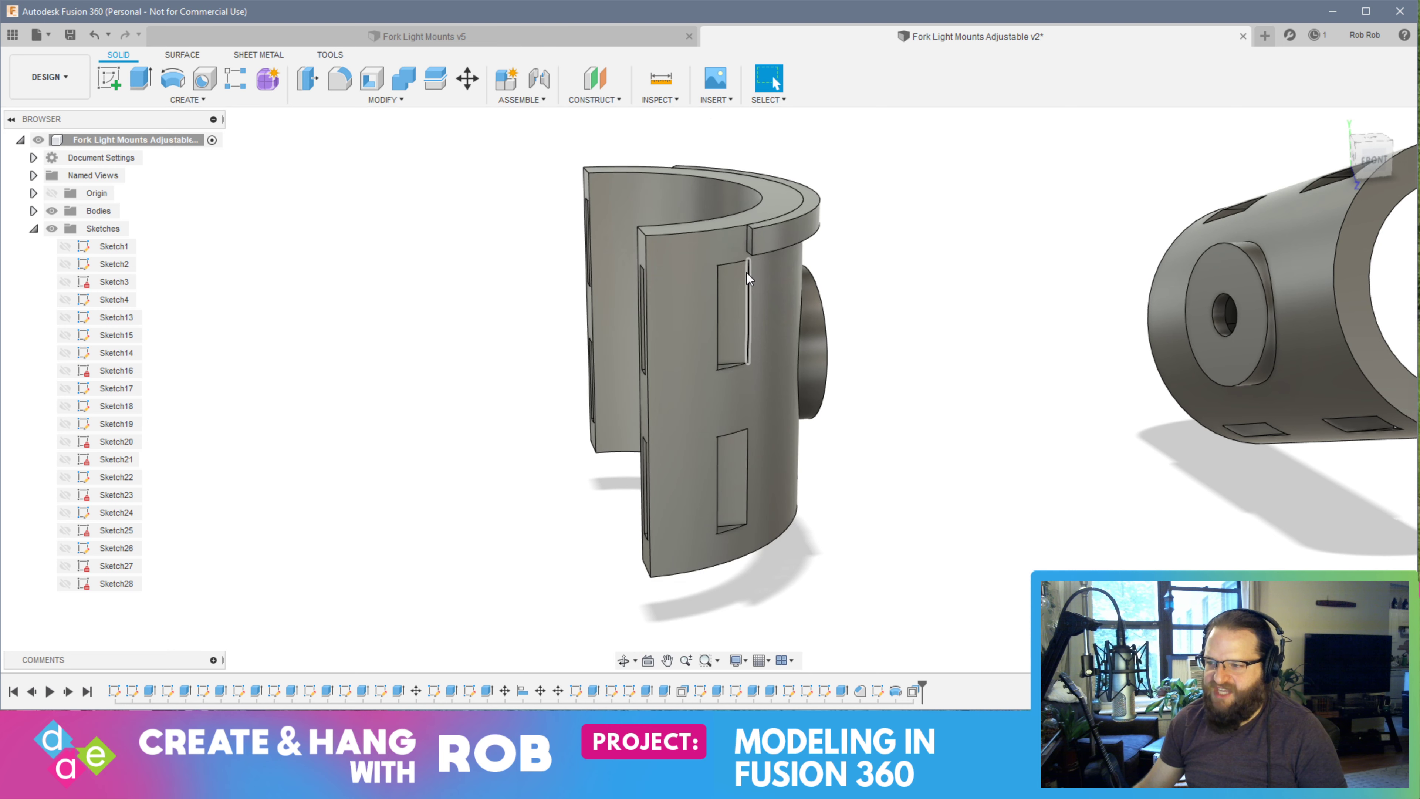
pyautogui.scroll(5, 746, 273)
pyautogui.keyDown('shift'); pyautogui.moveTo(761, 271); pyautogui.dragTo(775, 239, button='middle'); pyautogui.keyUp('shift')
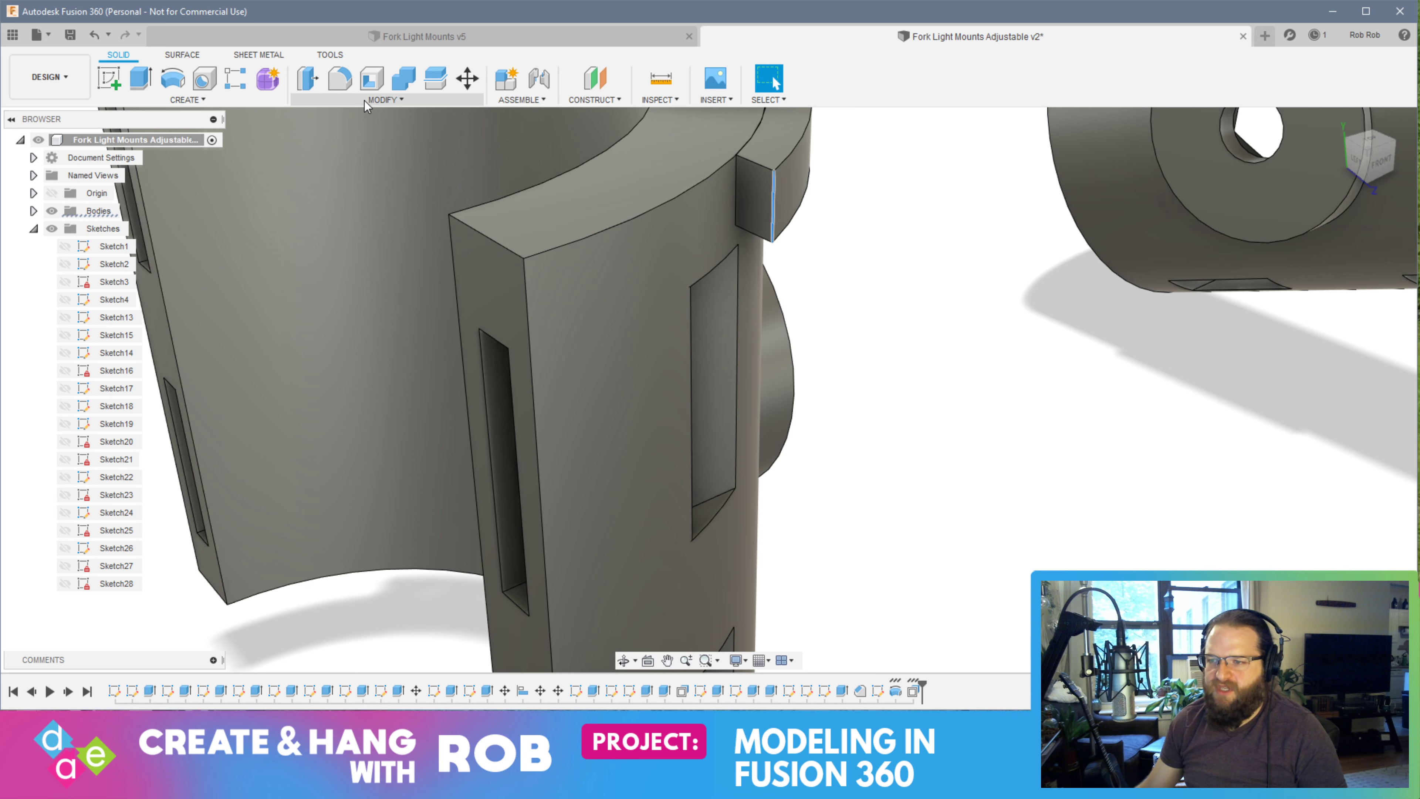
pyautogui.click(384, 99)
pyautogui.click(353, 159)
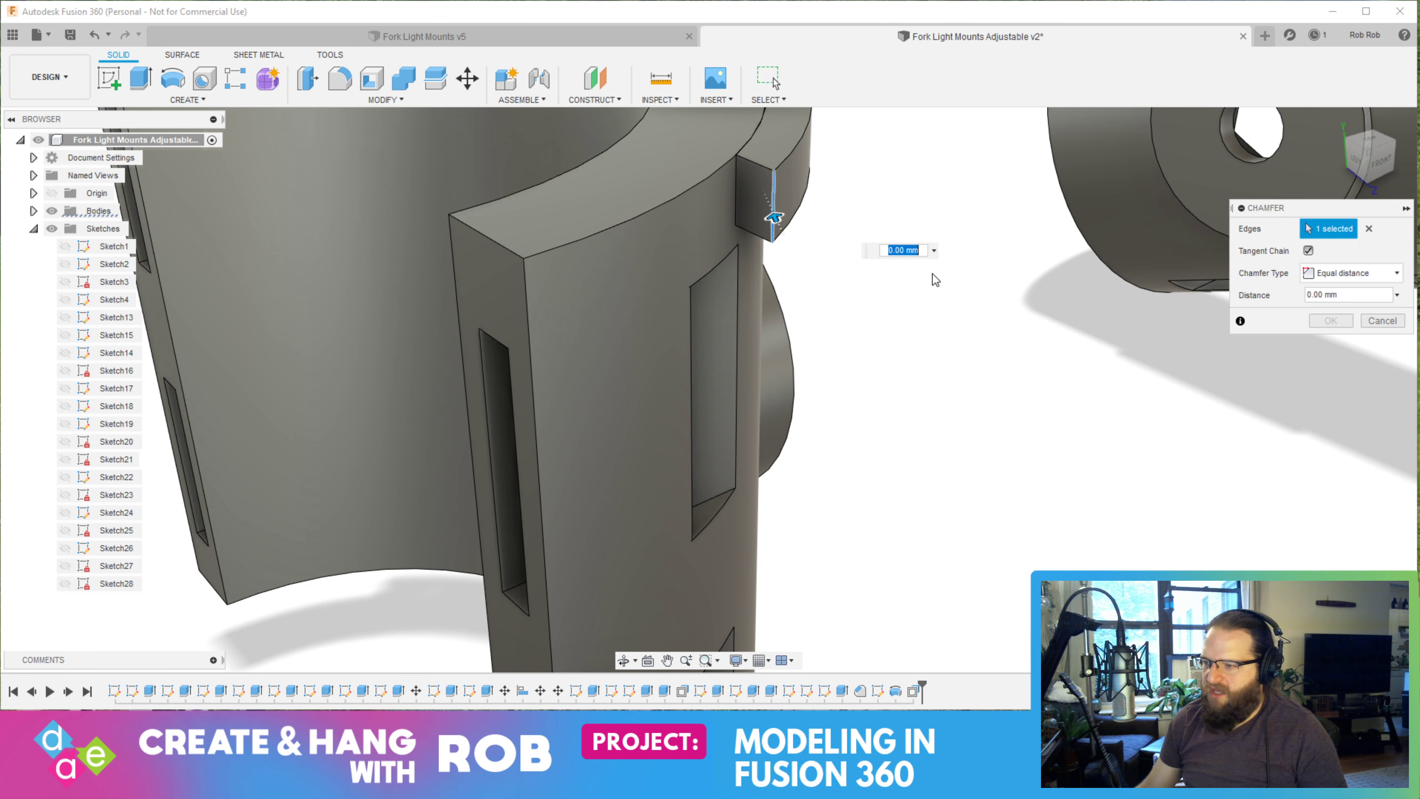
pyautogui.write('2')
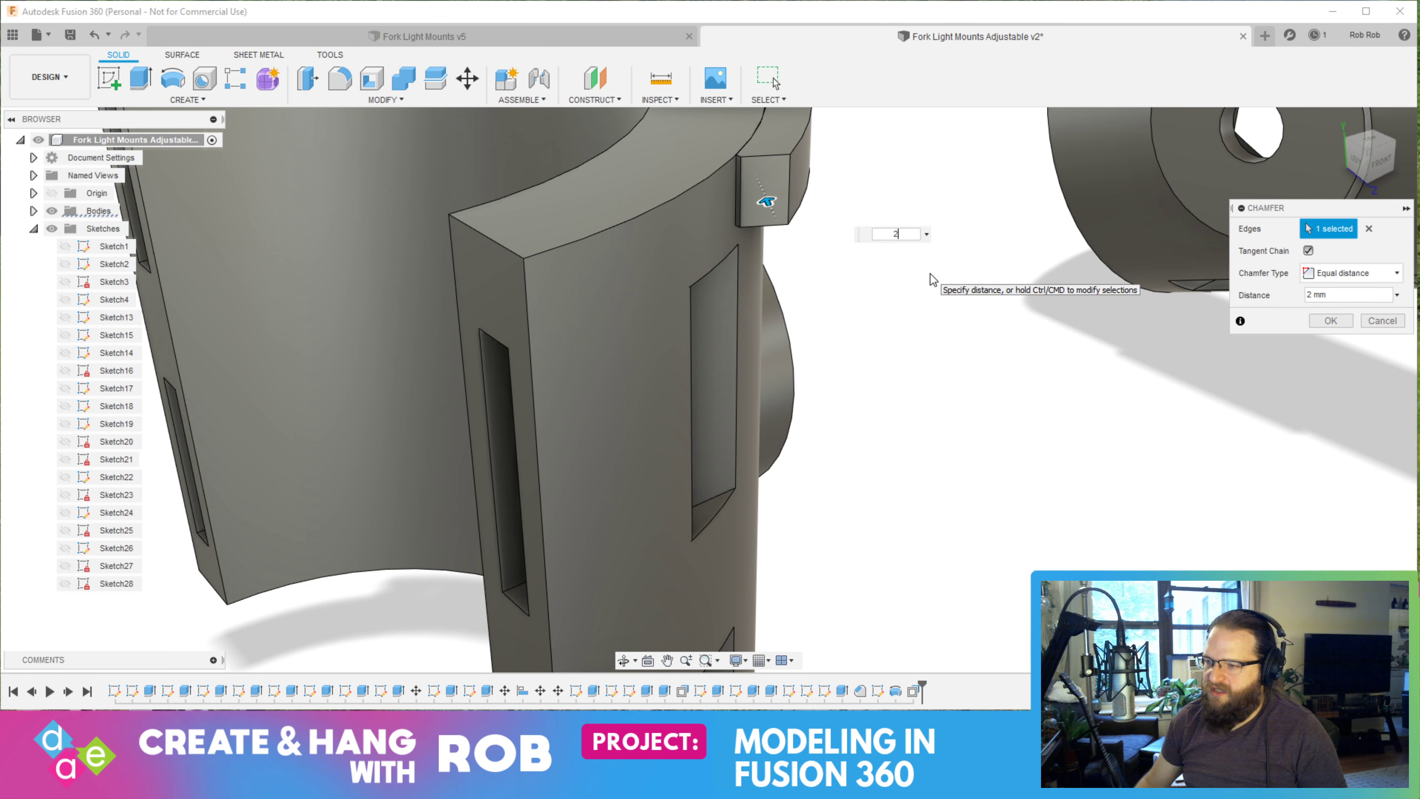
pyautogui.press('Return')
# Add a matching 2 mm equal-distance chamfer to the vertical outer edge at the upper rim's other end
pyautogui.scroll(8, 533, 349)
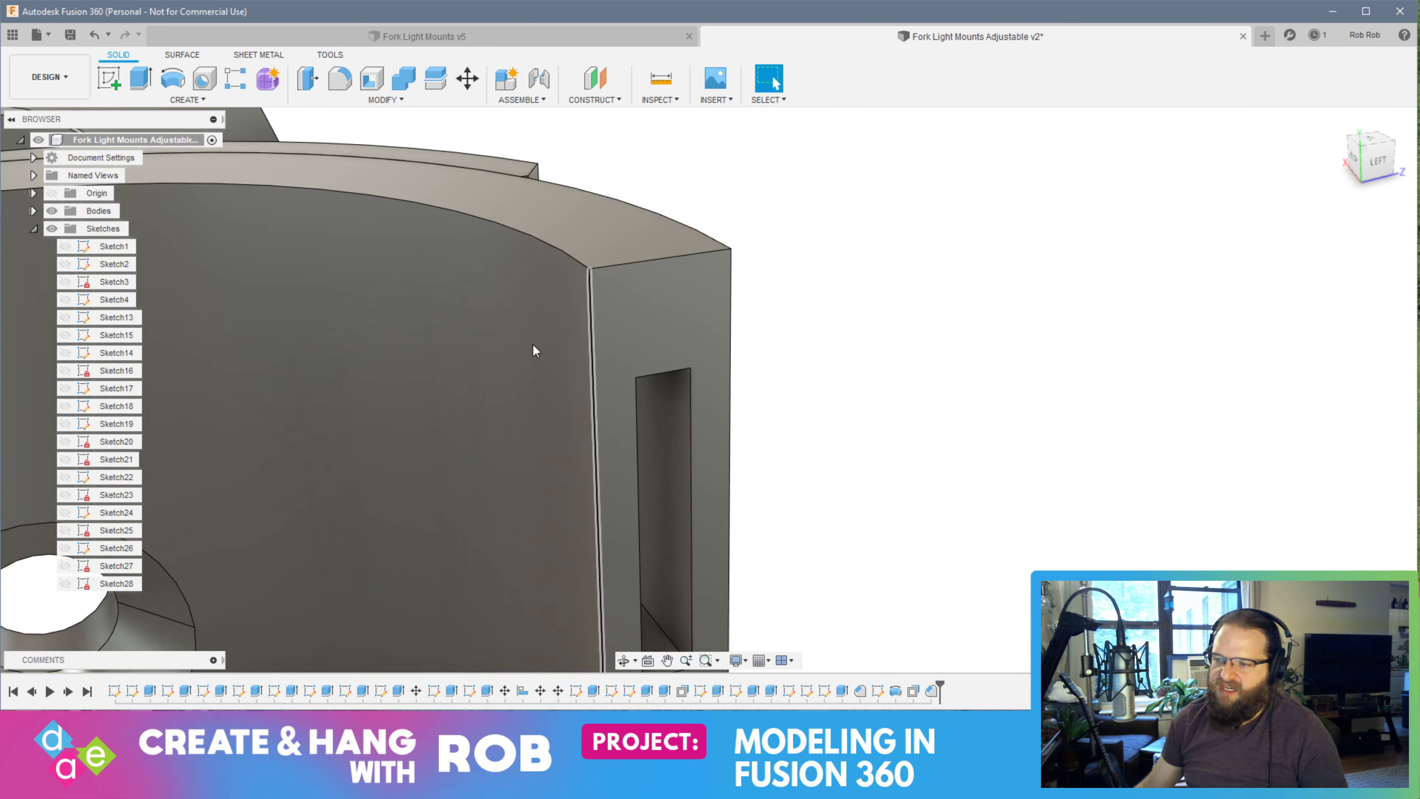
pyautogui.scroll(-6, 635, 390)
pyautogui.keyDown('shift'); pyautogui.moveTo(575, 336); pyautogui.dragTo(783, 336, button='middle'); pyautogui.keyUp('shift')
pyautogui.scroll(4, 1113, 258)
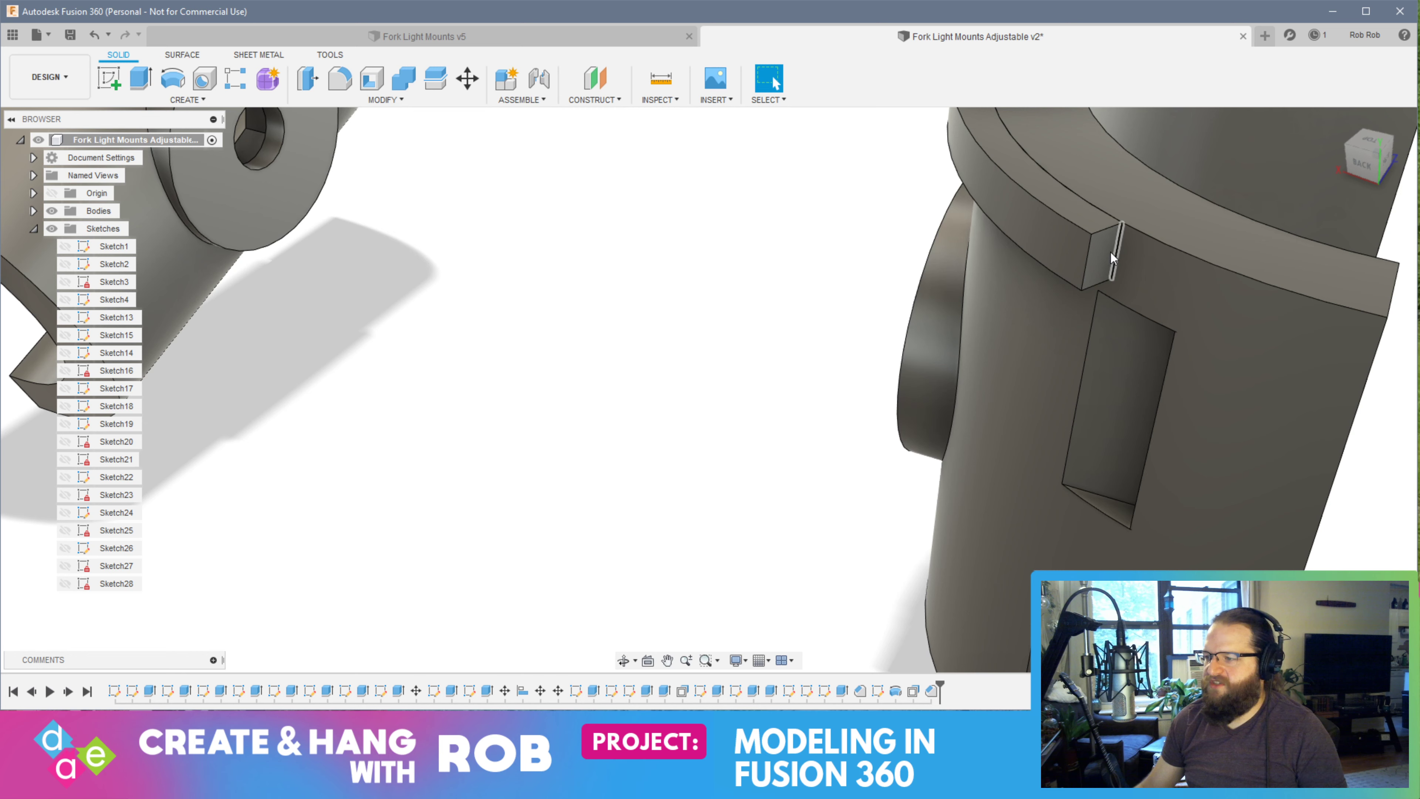
pyautogui.click(1085, 266)
pyautogui.click(355, 100)
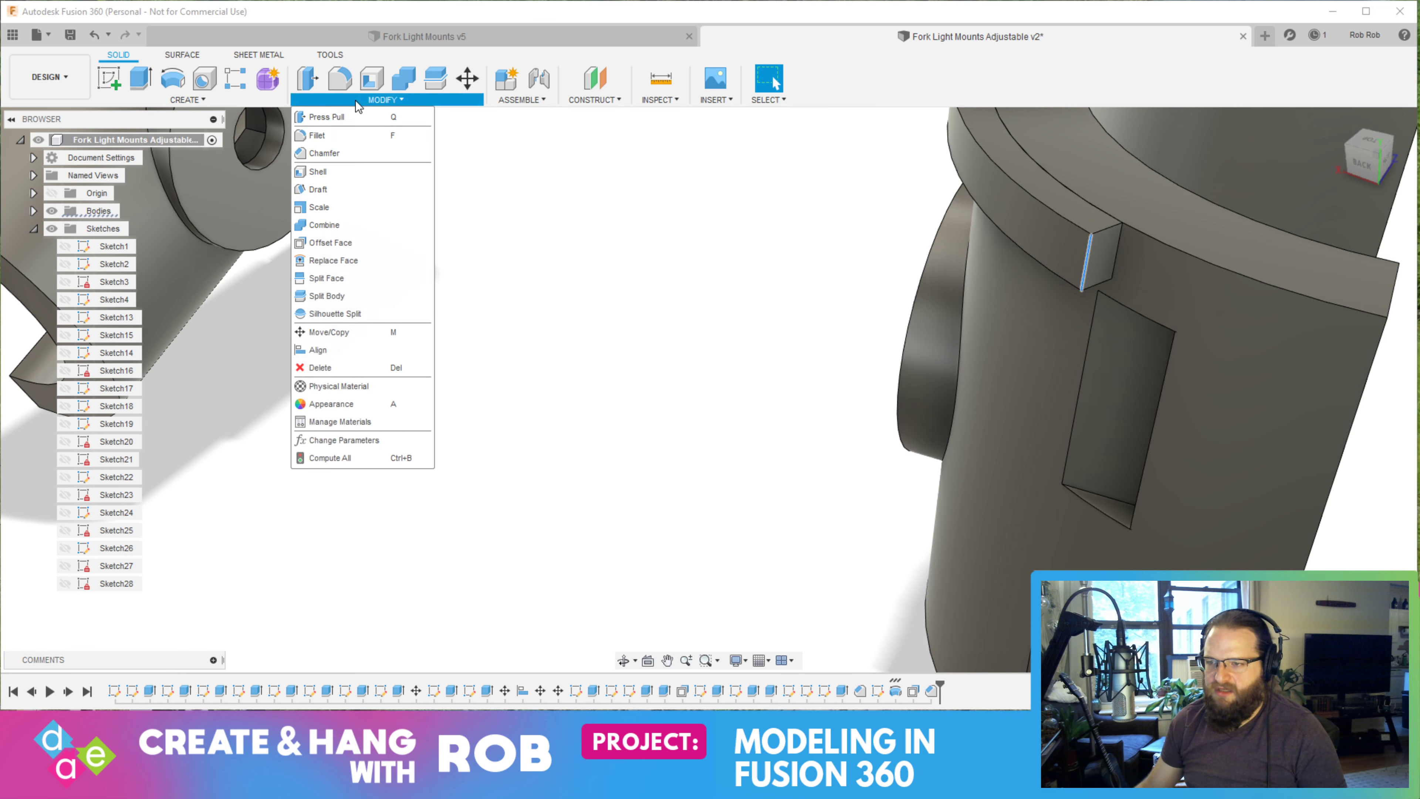
pyautogui.click(323, 154)
pyautogui.write('2')
pyautogui.press('Return')
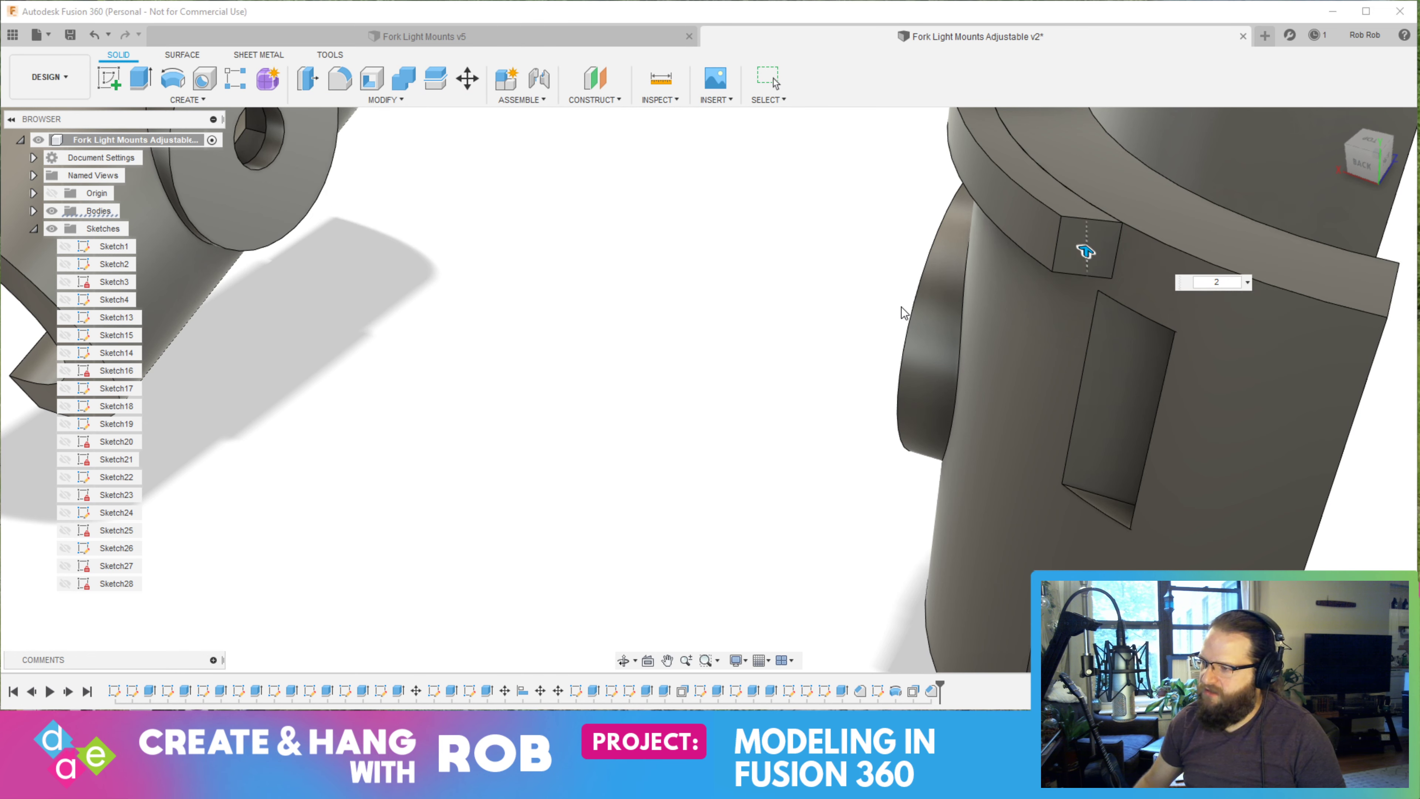
# Sketch a rectangle 2 mm wide and 3 mm high outward from the lower outer corner of the mount's slotted edge face
pyautogui.keyDown('shift'); pyautogui.moveTo(796, 427); pyautogui.dragTo(1184, 358, button='middle'); pyautogui.keyUp('shift')
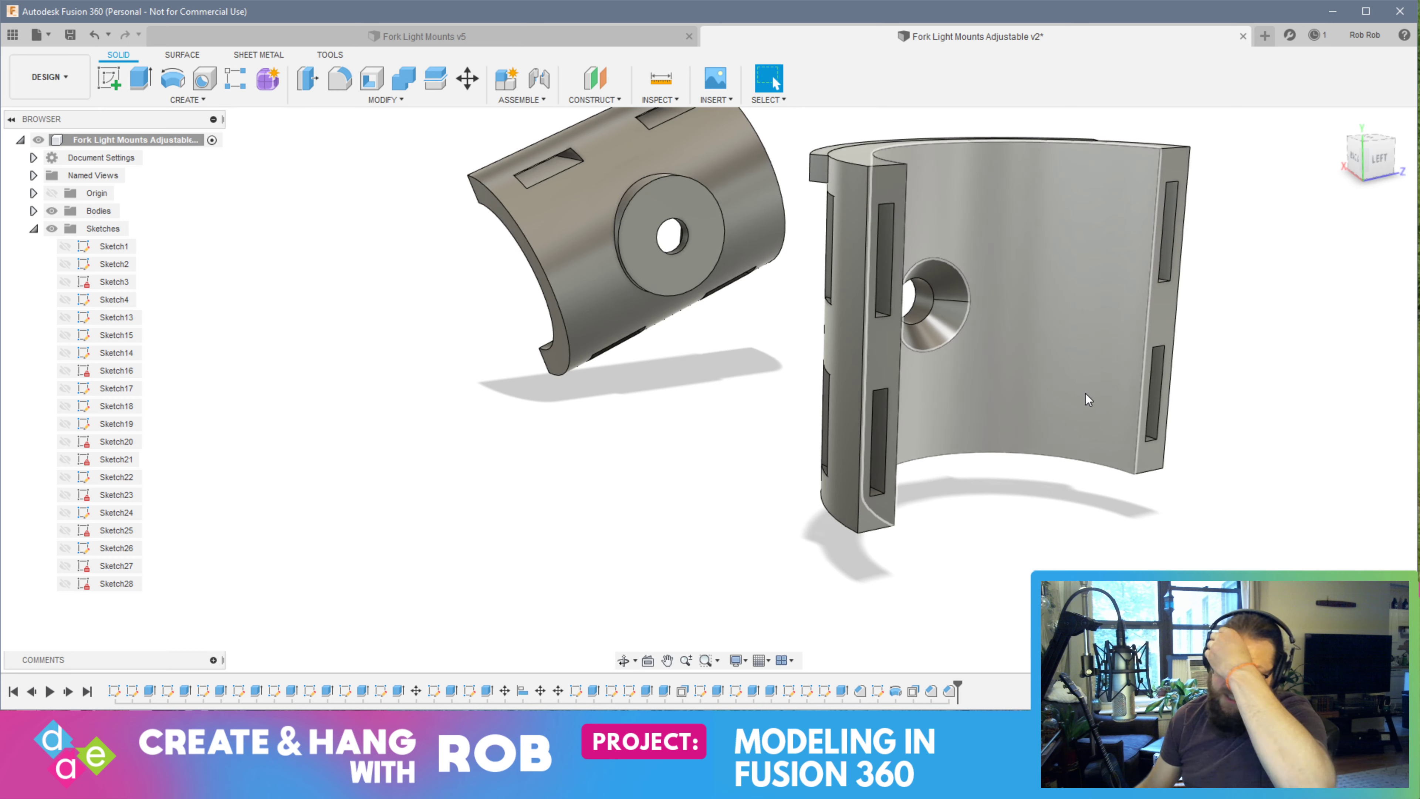
pyautogui.click(873, 517)
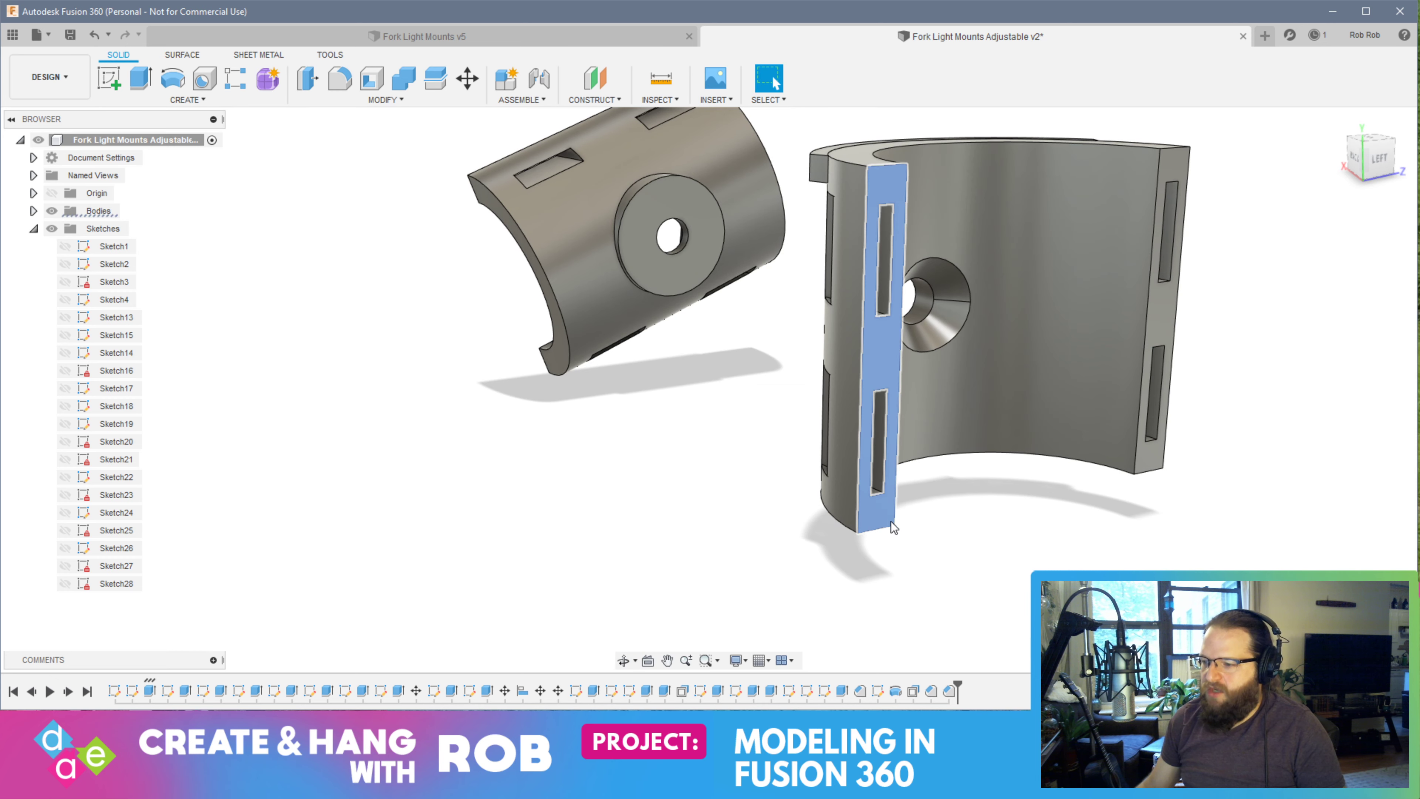
pyautogui.click(109, 79)
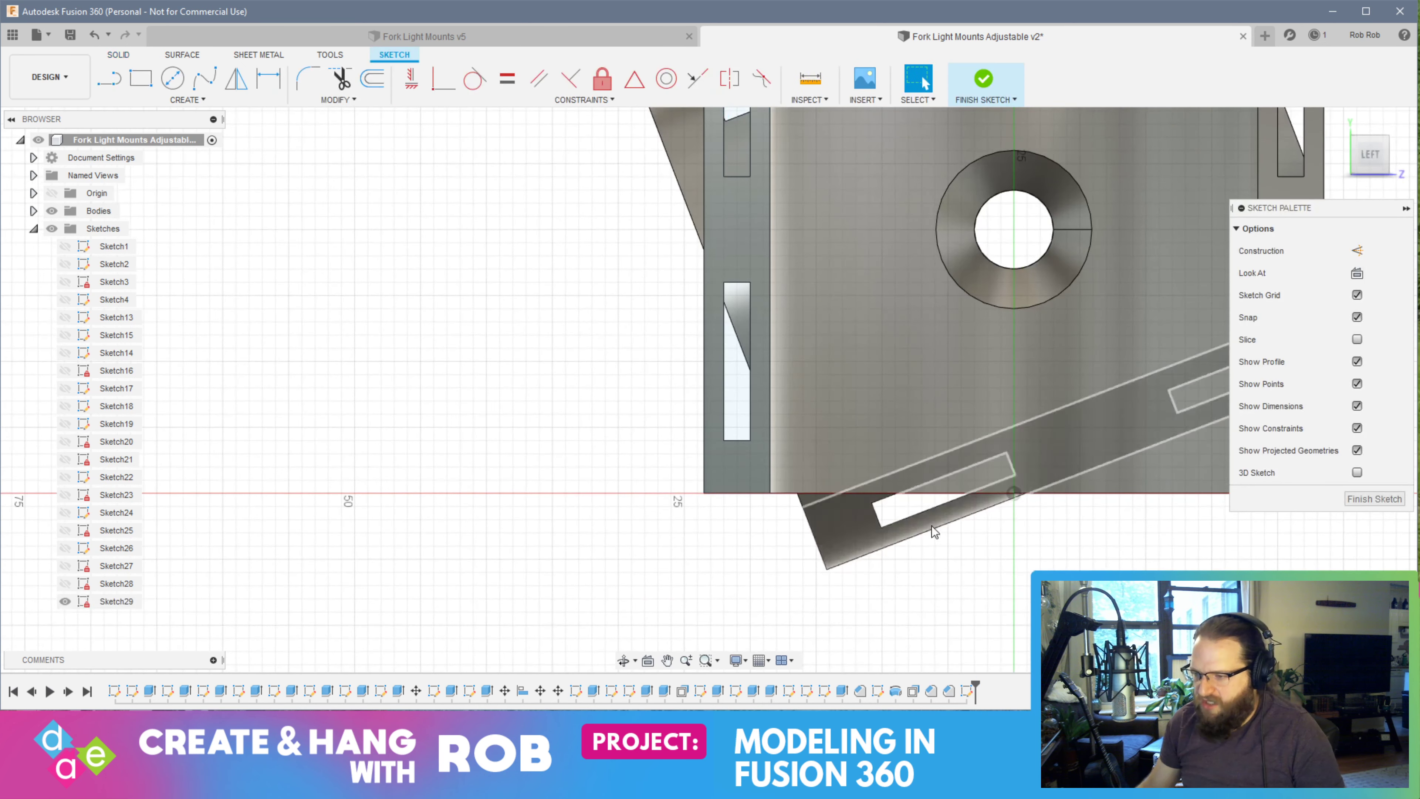
pyautogui.click(147, 89)
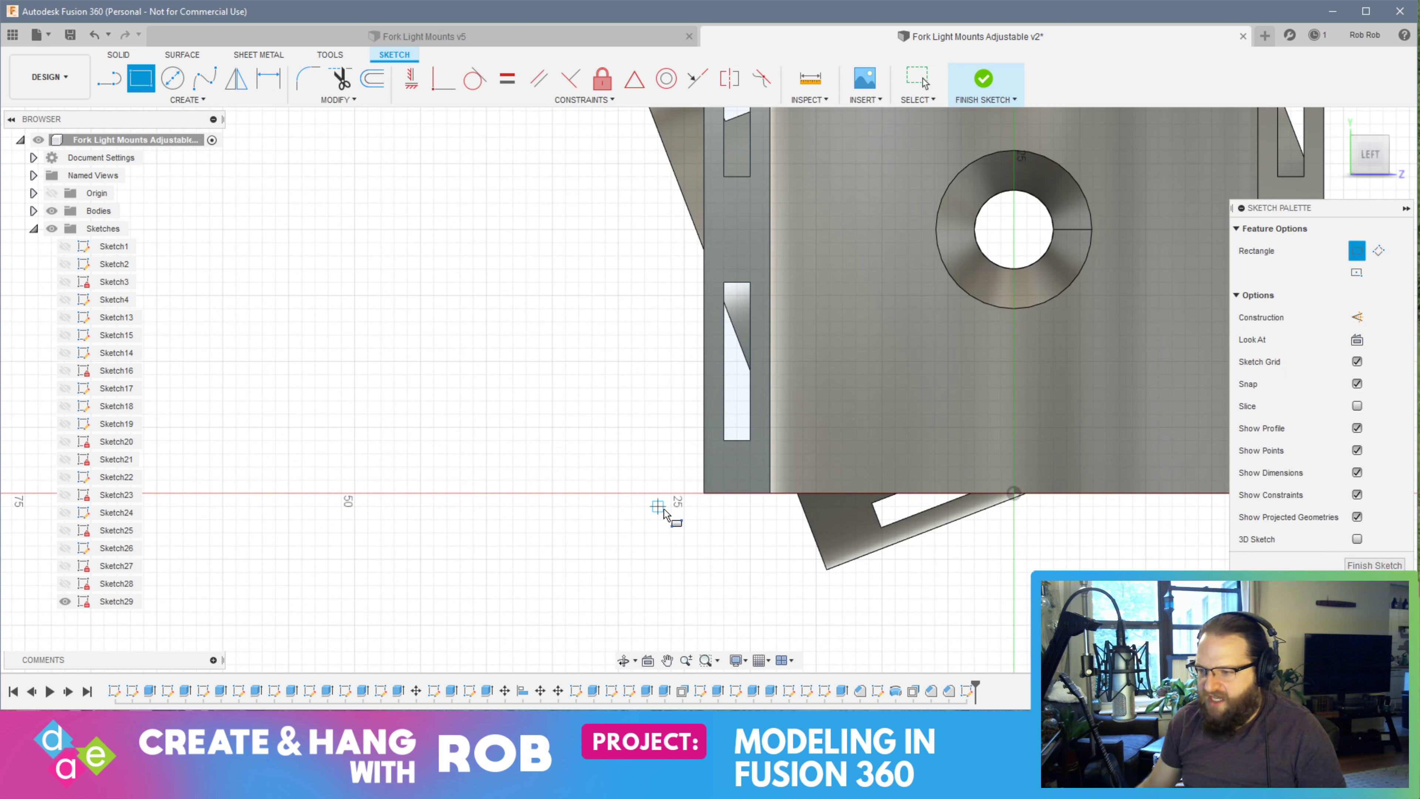
pyautogui.click(703, 494)
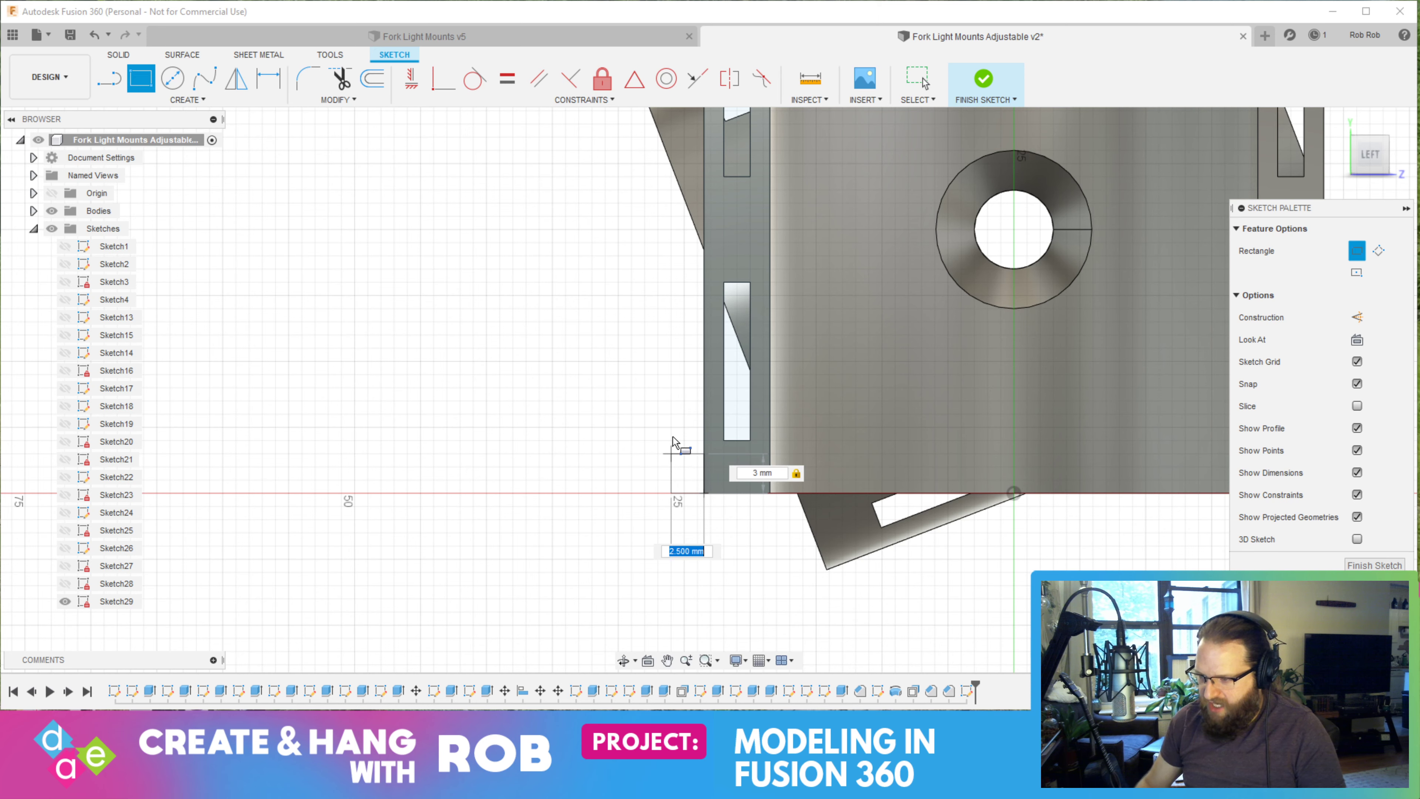
pyautogui.write('2')
pyautogui.press('Return')
pyautogui.press('Escape')
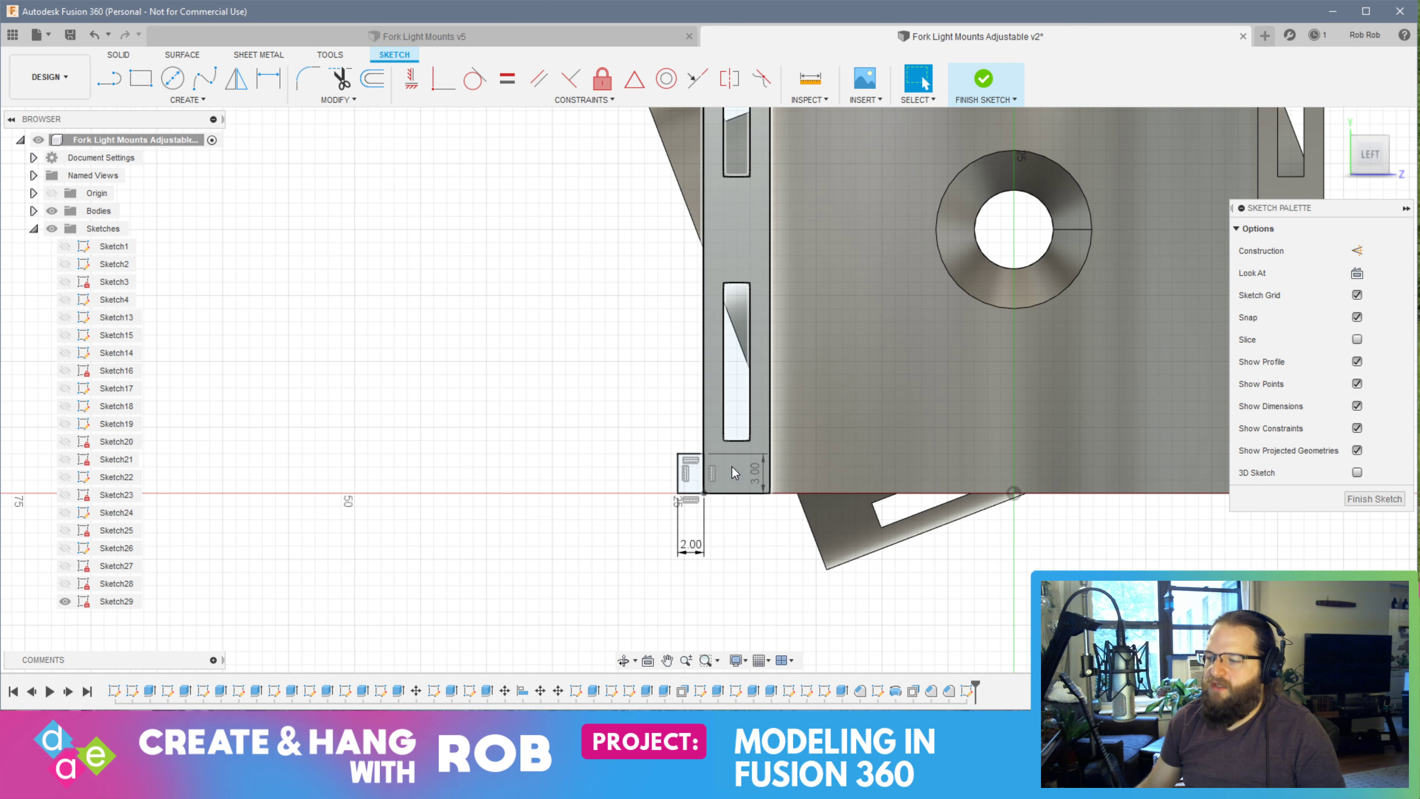
pyautogui.click(1374, 498)
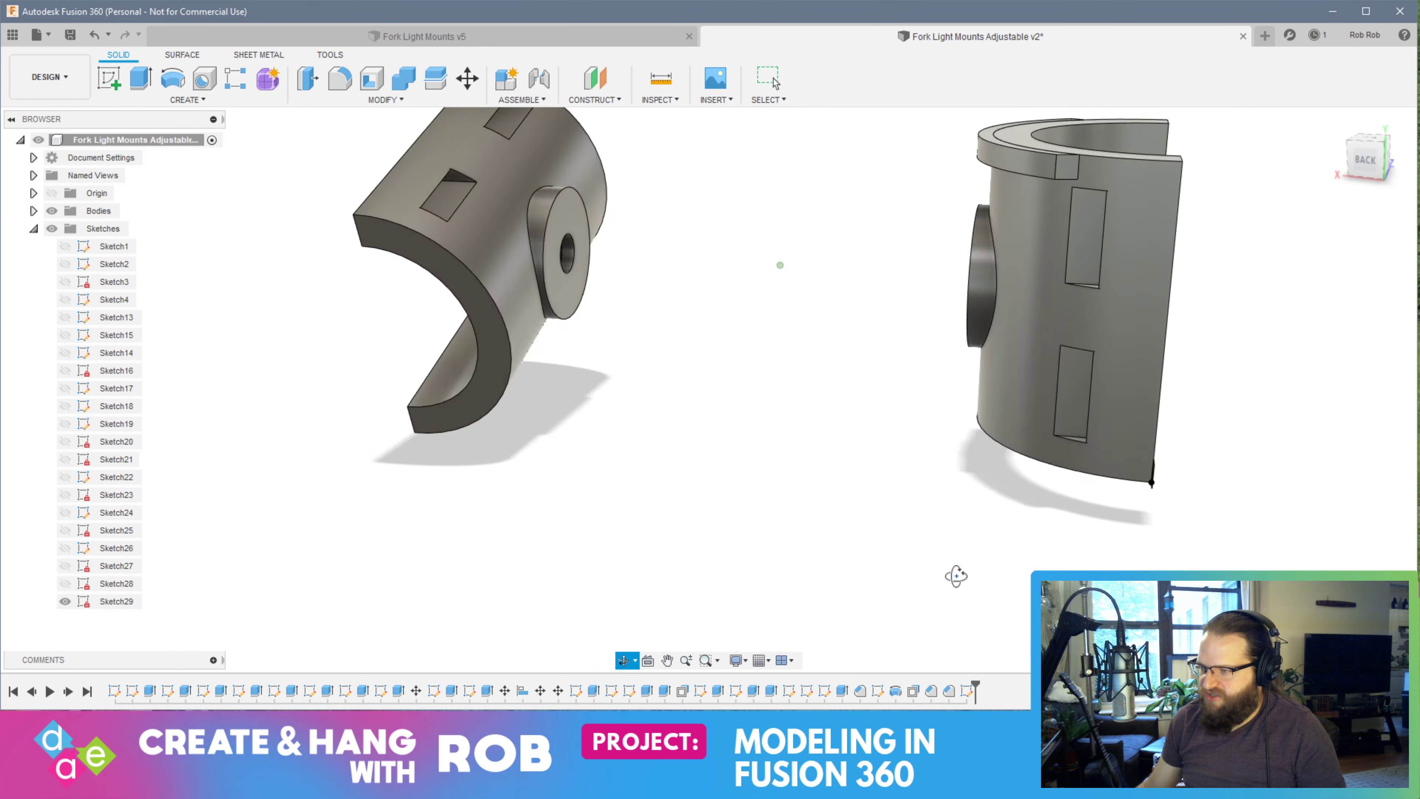
# Revolve the lower rectangle profile -180 degrees about the mount's outer cylindrical face as a new body
pyautogui.keyDown('shift'); pyautogui.moveTo(954, 574); pyautogui.dragTo(1091, 457, button='middle'); pyautogui.keyUp('shift')
pyautogui.scroll(2, 1169, 388)
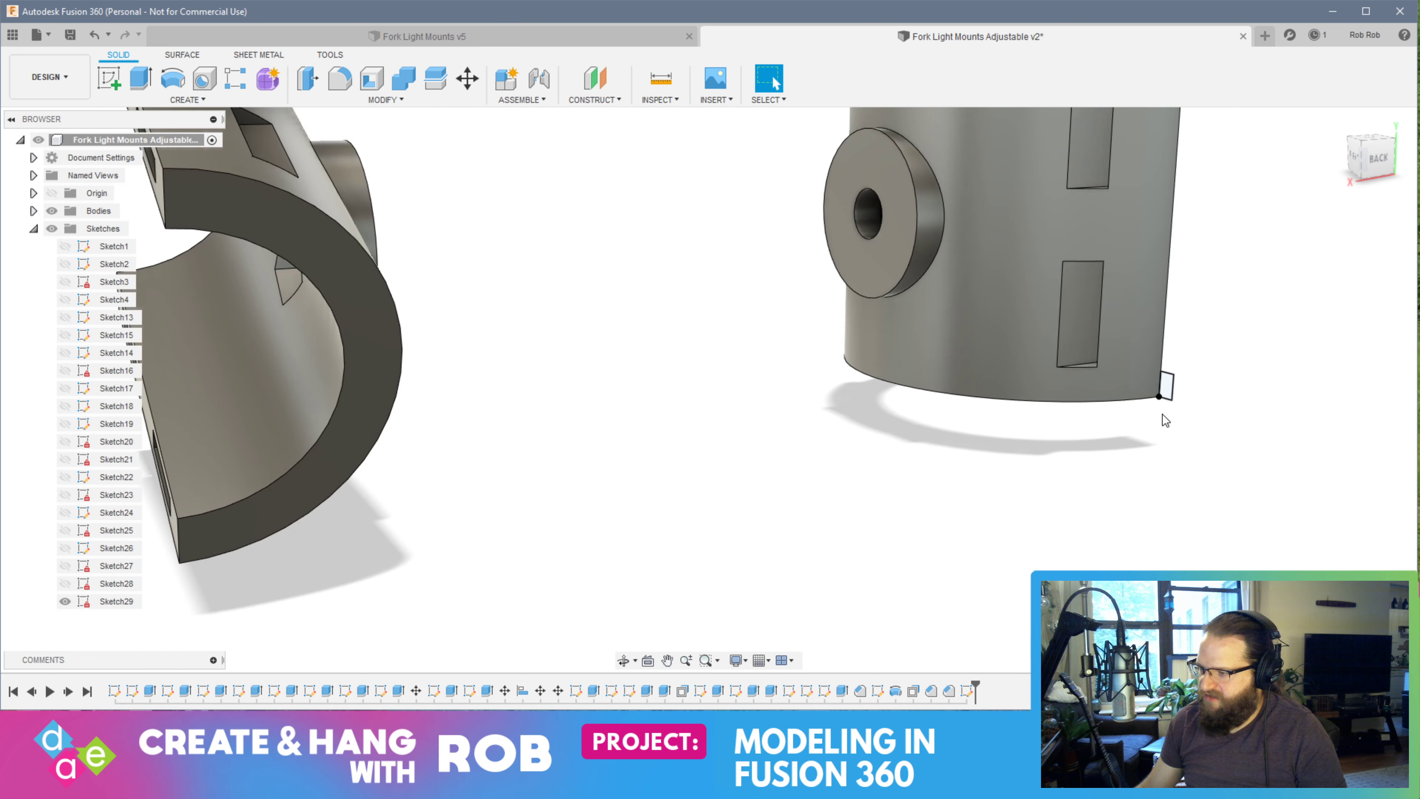
pyautogui.click(1167, 392)
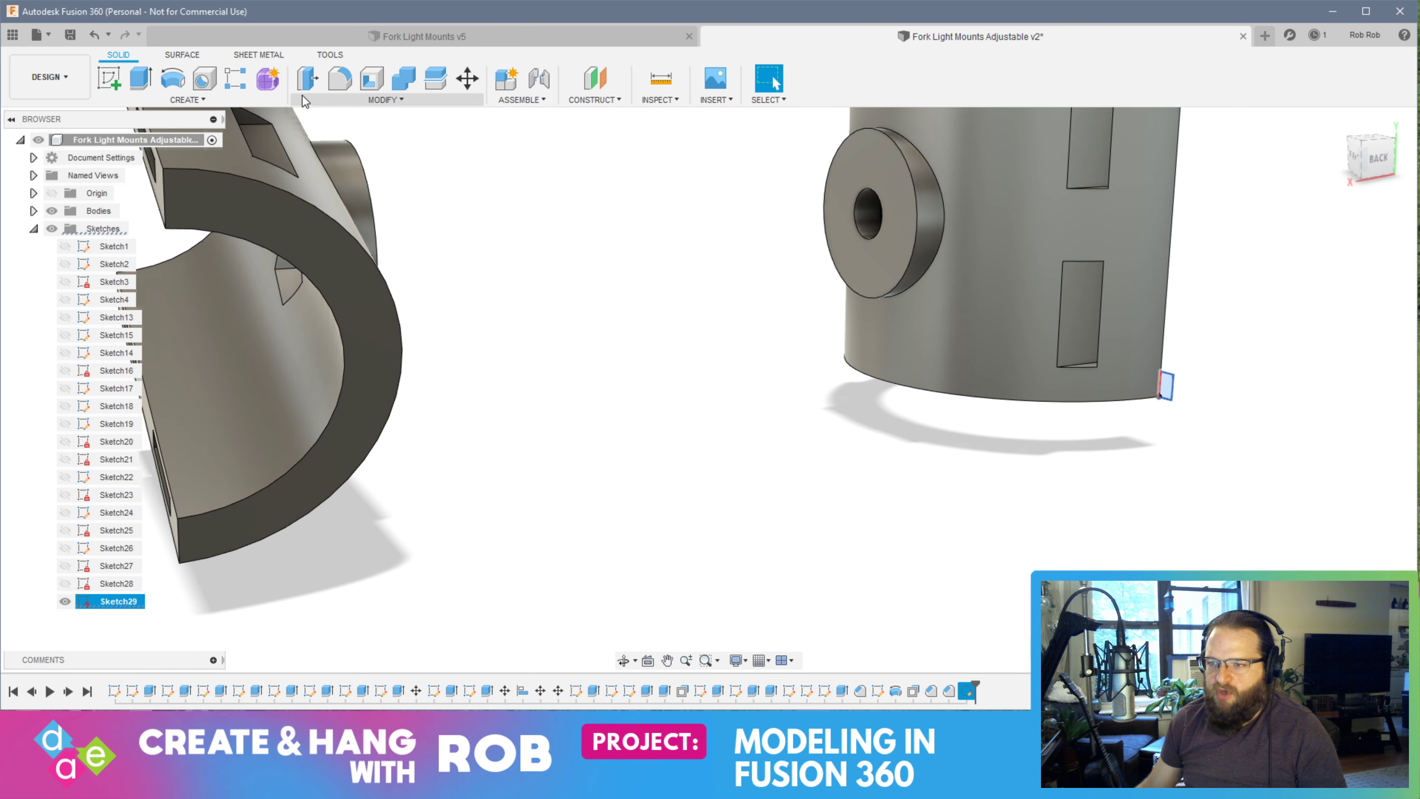
pyautogui.click(173, 79)
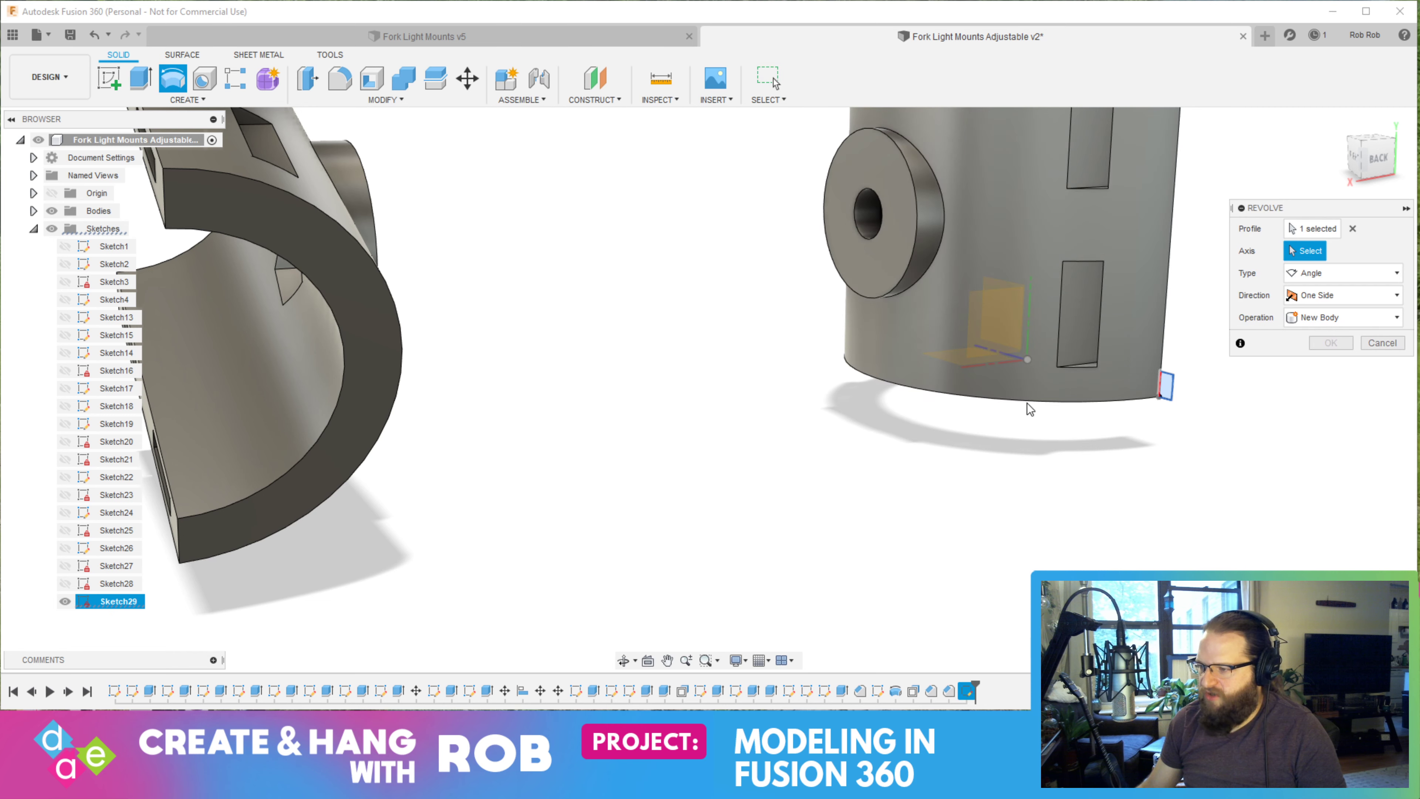
pyautogui.scroll(1, 1027, 414)
pyautogui.keyDown('shift'); pyautogui.moveTo(1027, 413); pyautogui.dragTo(1062, 346, button='middle'); pyautogui.keyUp('shift')
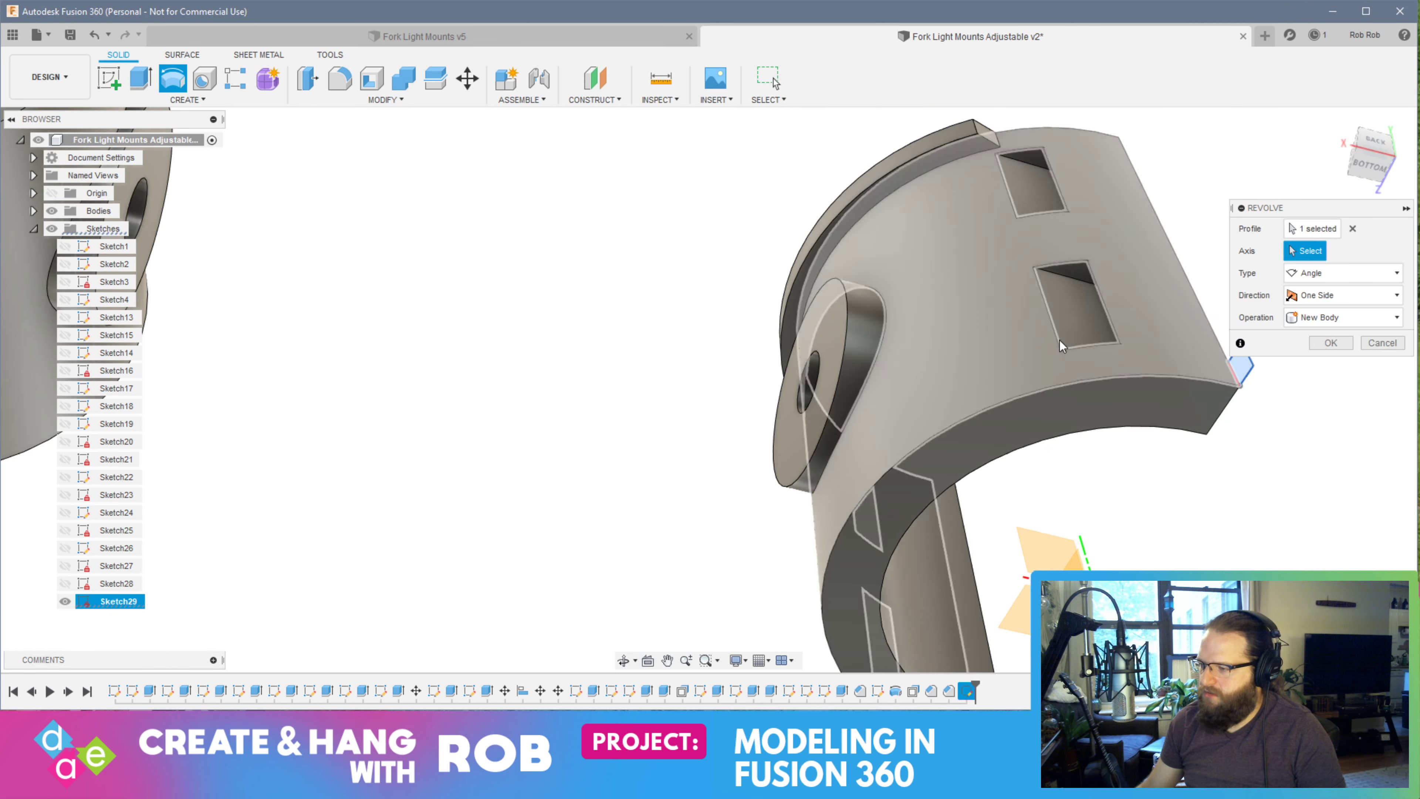
pyautogui.click(1111, 383)
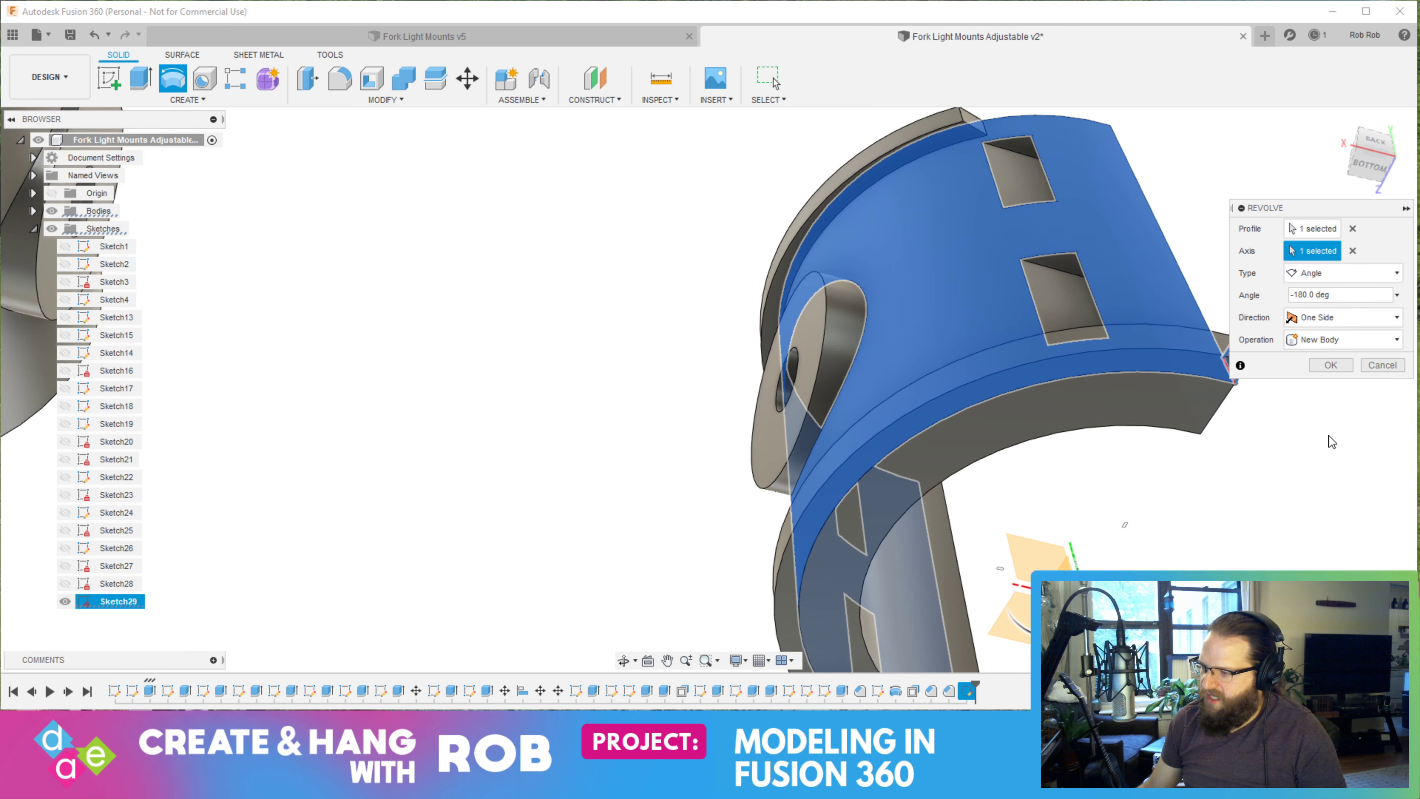
pyautogui.click(1341, 366)
# Offset one end face of the lower revolved rim by about -12 mm to shorten the rim
pyautogui.keyDown('shift'); pyautogui.moveTo(1304, 412); pyautogui.dragTo(1284, 307, button='middle'); pyautogui.keyUp('shift')
pyautogui.rightClick(1264, 339)
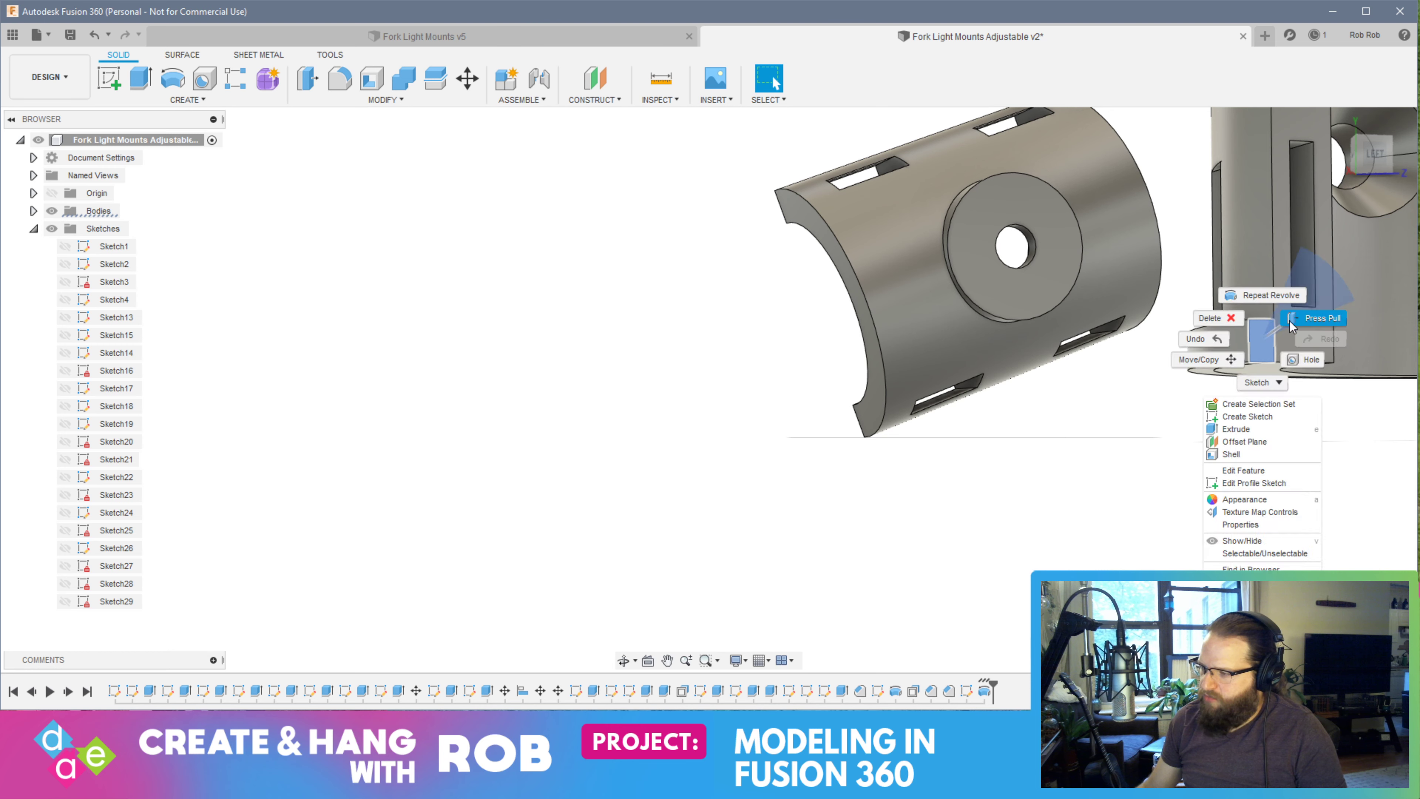
pyautogui.click(1314, 336)
pyautogui.moveTo(1024, 422)
pyautogui.keyDown('shift'); pyautogui.mouseDown(button='middle')
pyautogui.moveTo(1056, 413)
pyautogui.moveTo(1033, 406)
pyautogui.mouseUp(button='middle'); pyautogui.keyUp('shift')
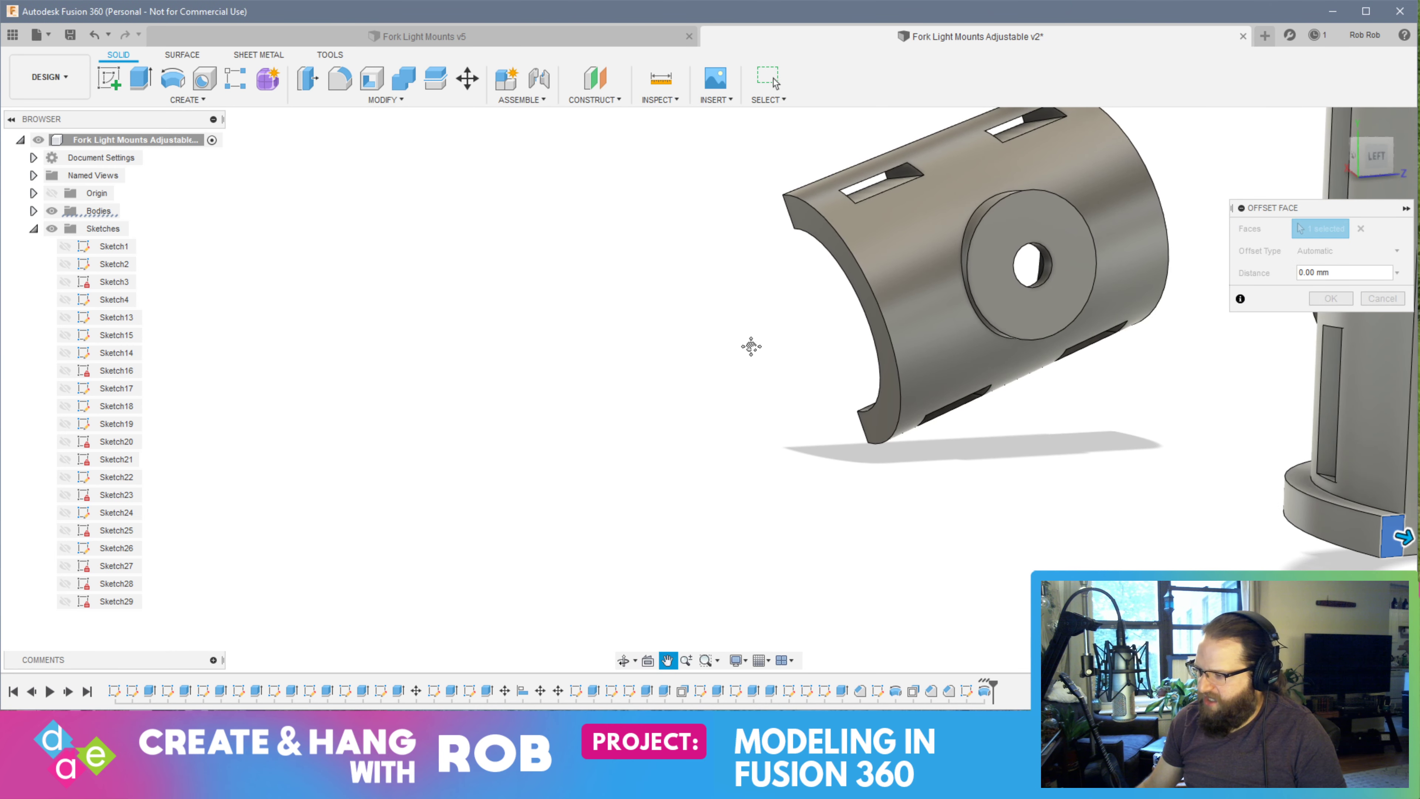
pyautogui.moveTo(1403, 537); pyautogui.dragTo(1286, 520)
pyautogui.moveTo(1285, 520)
pyautogui.keyDown('shift'); pyautogui.mouseDown(button='middle')
pyautogui.moveTo(1255, 546)
pyautogui.moveTo(1319, 545)
pyautogui.moveTo(1297, 531)
pyautogui.mouseUp(button='middle'); pyautogui.keyUp('shift')
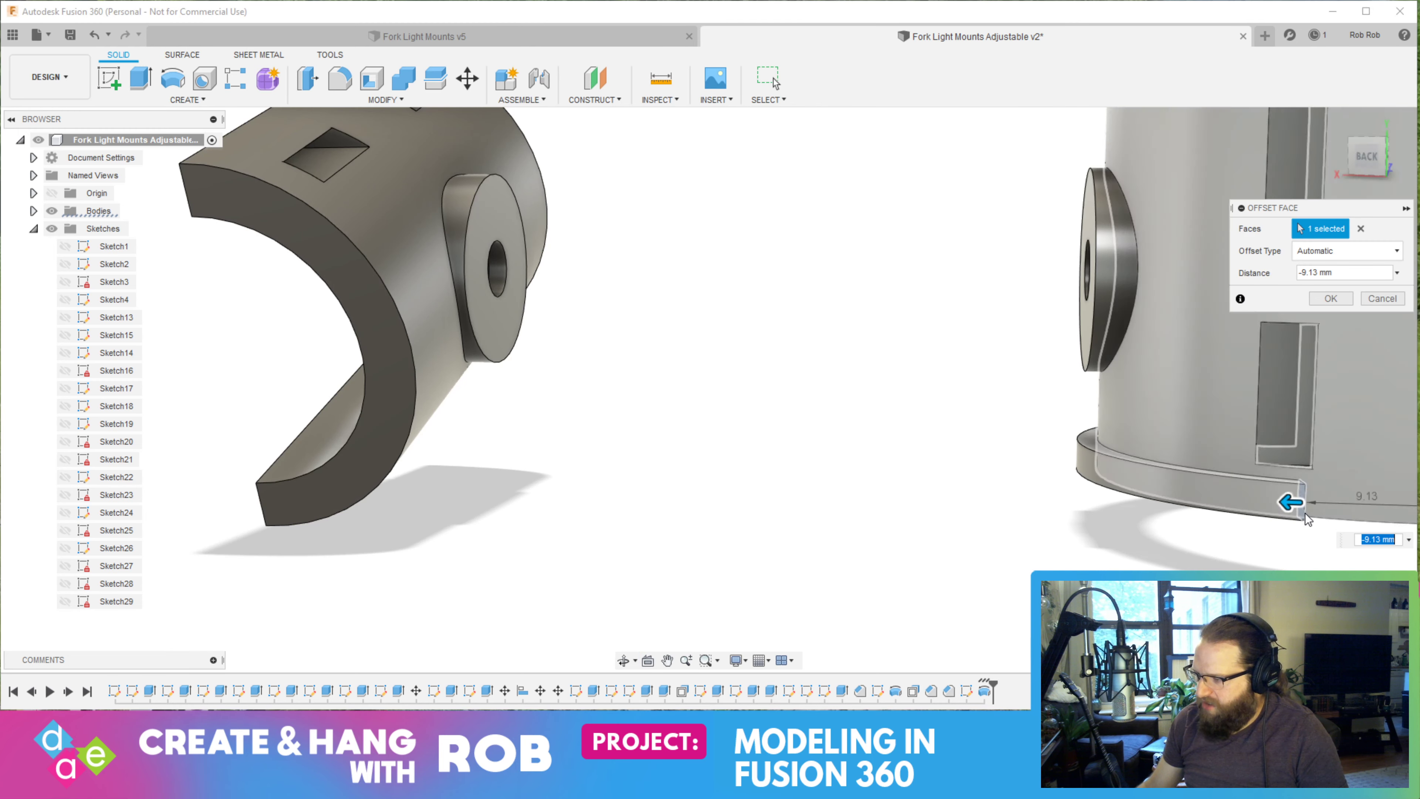
pyautogui.moveTo(1286, 502); pyautogui.dragTo(1275, 501)
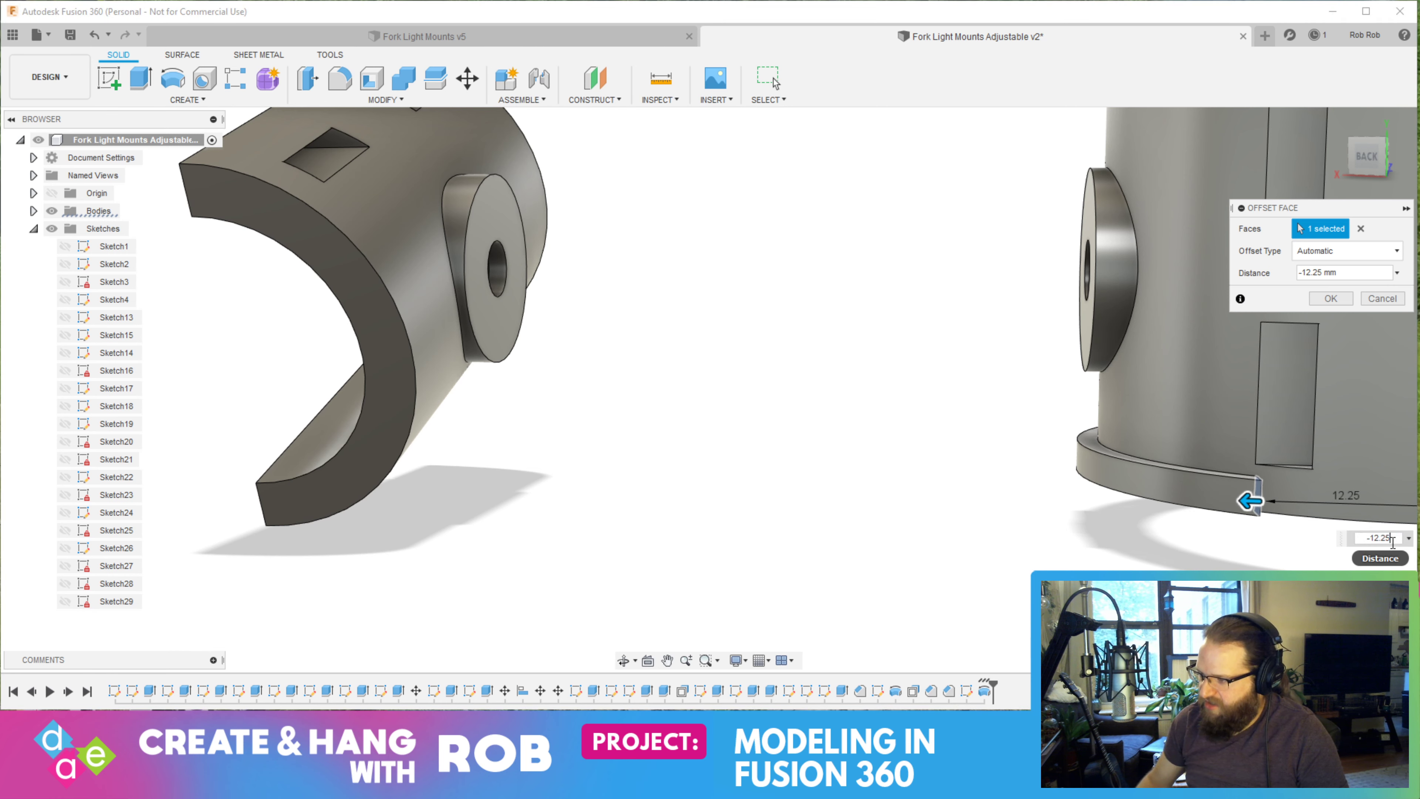
pyautogui.press('Return')
pyautogui.keyDown('shift'); pyautogui.moveTo(1341, 545); pyautogui.dragTo(940, 458, button='middle'); pyautogui.keyUp('shift')
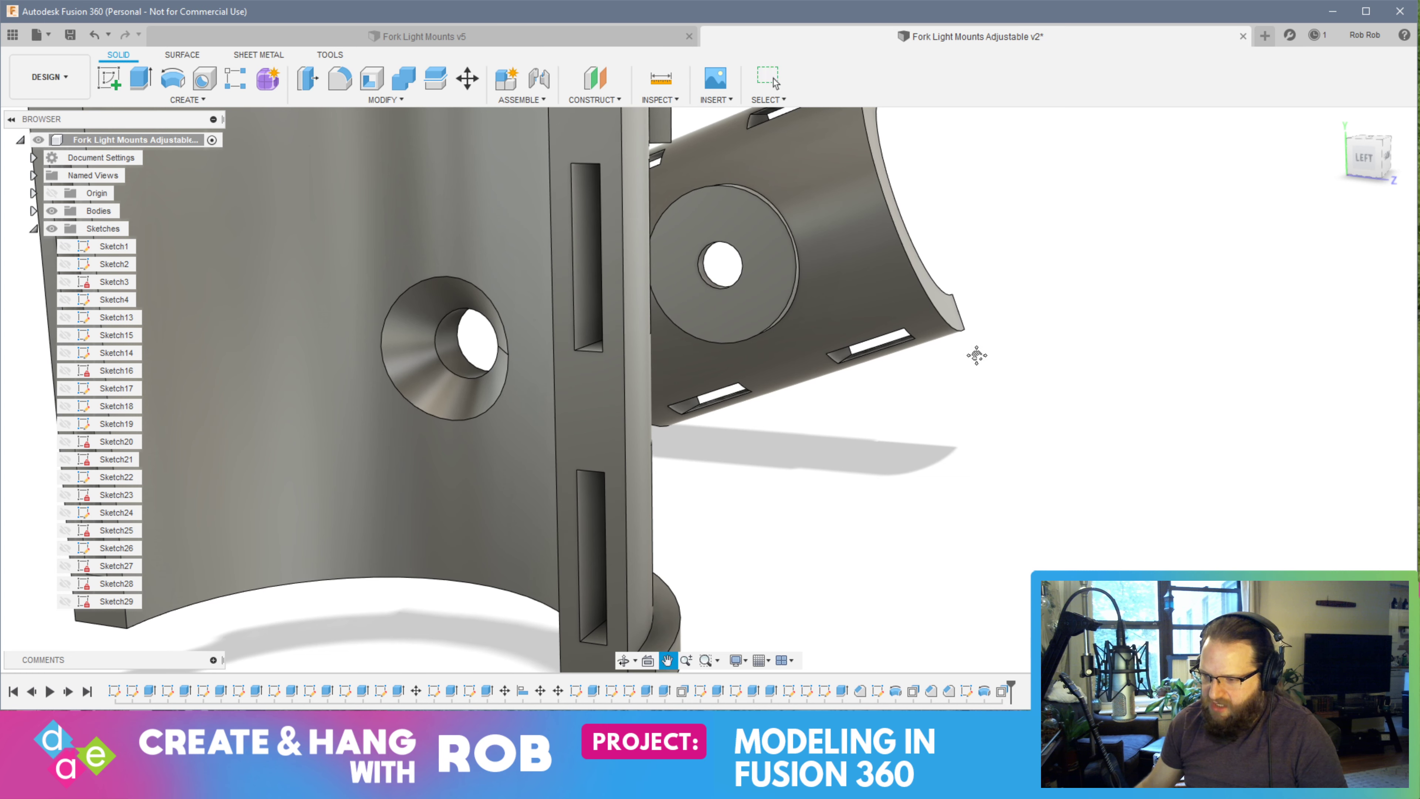
pyautogui.scroll(-5, 816, 365)
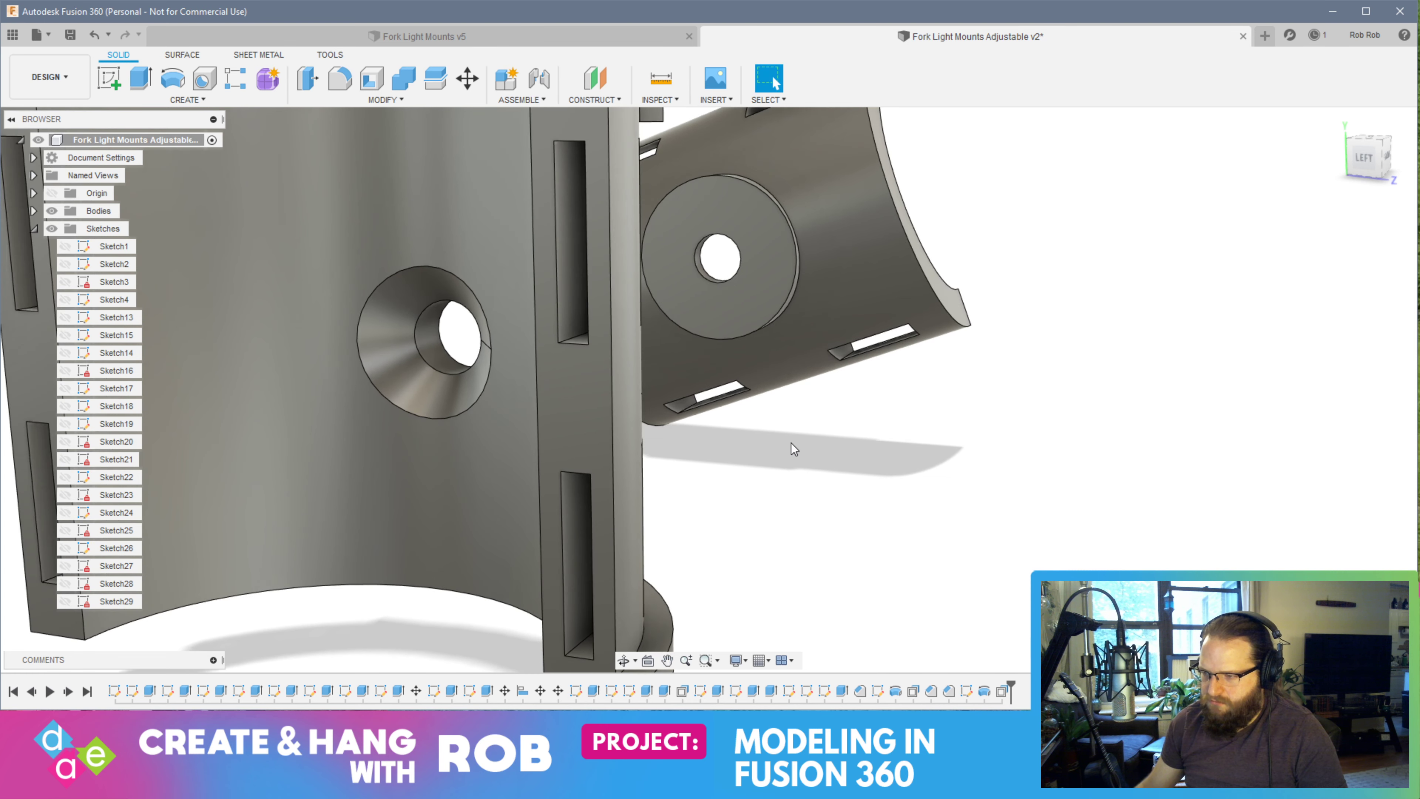
pyautogui.scroll(1, 803, 376)
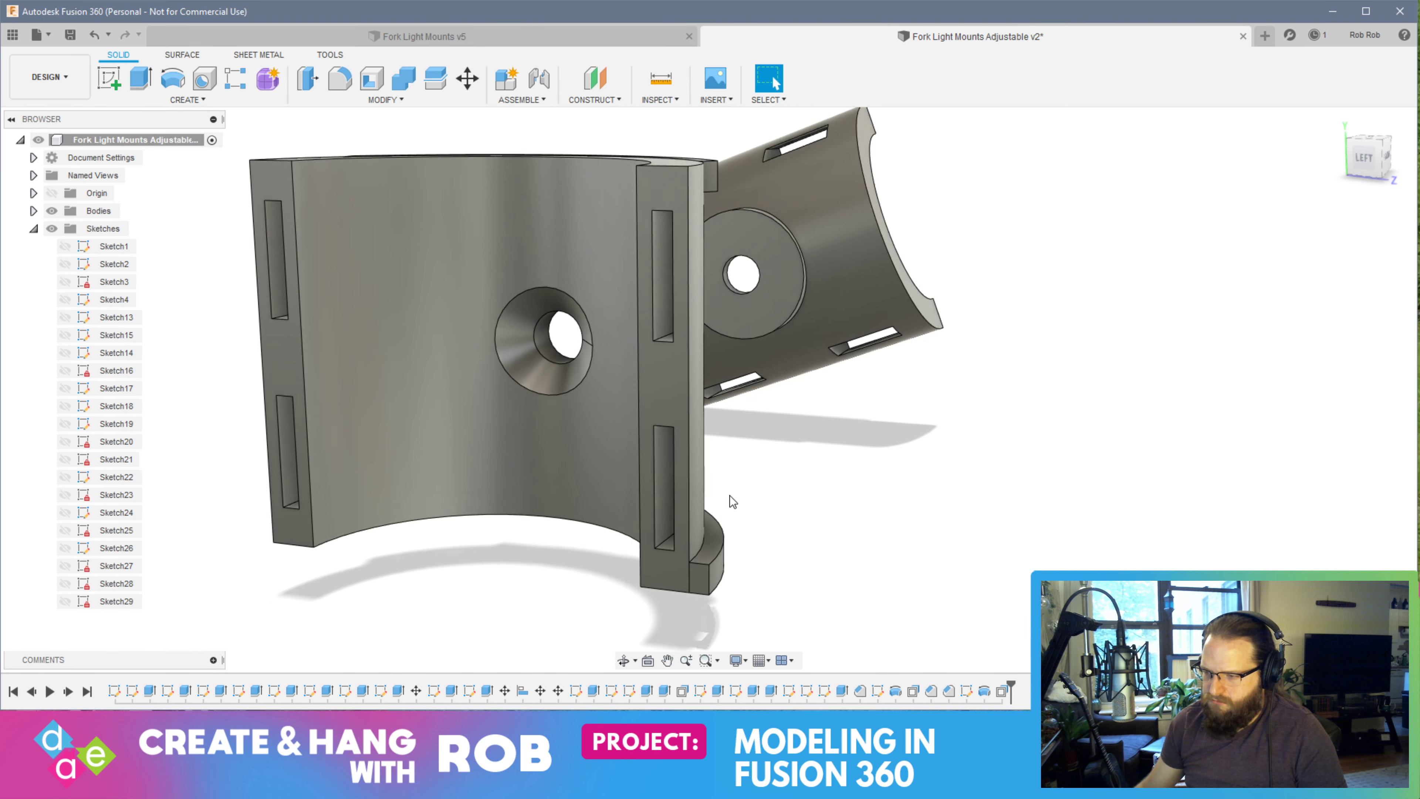
pyautogui.scroll(2, 776, 358)
pyautogui.keyDown('shift'); pyautogui.moveTo(777, 358); pyautogui.dragTo(766, 386, button='middle'); pyautogui.keyUp('shift')
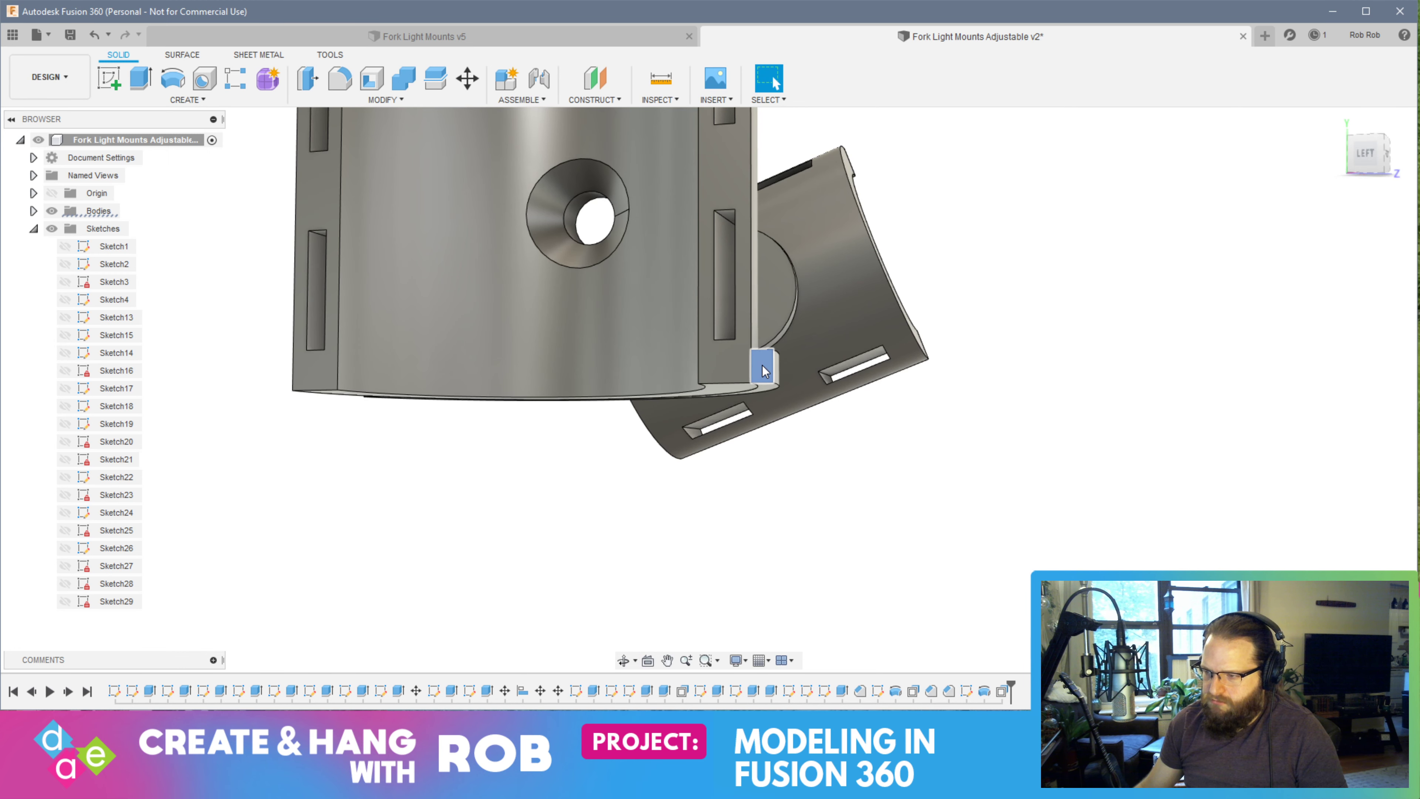
pyautogui.rightClick(764, 371)
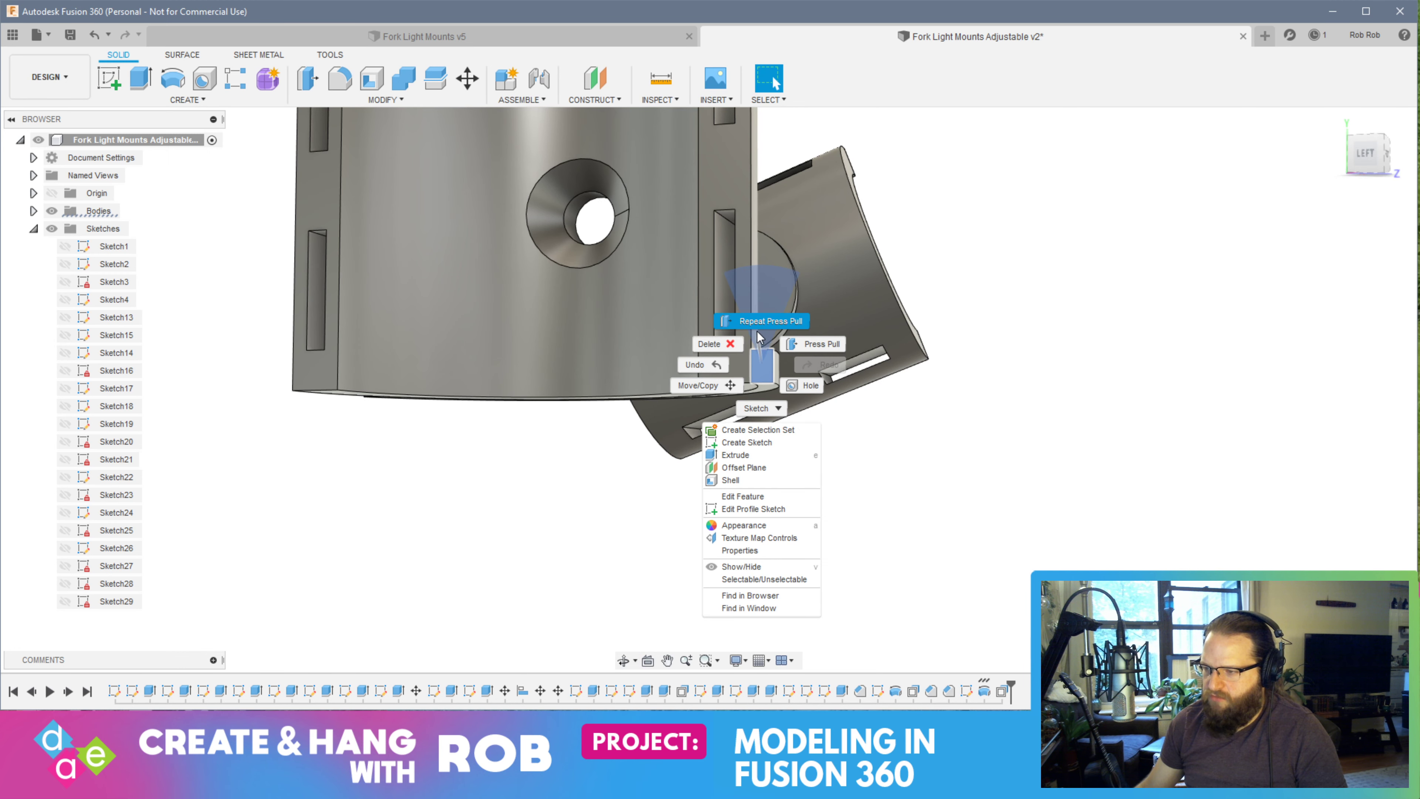
pyautogui.click(169, 80)
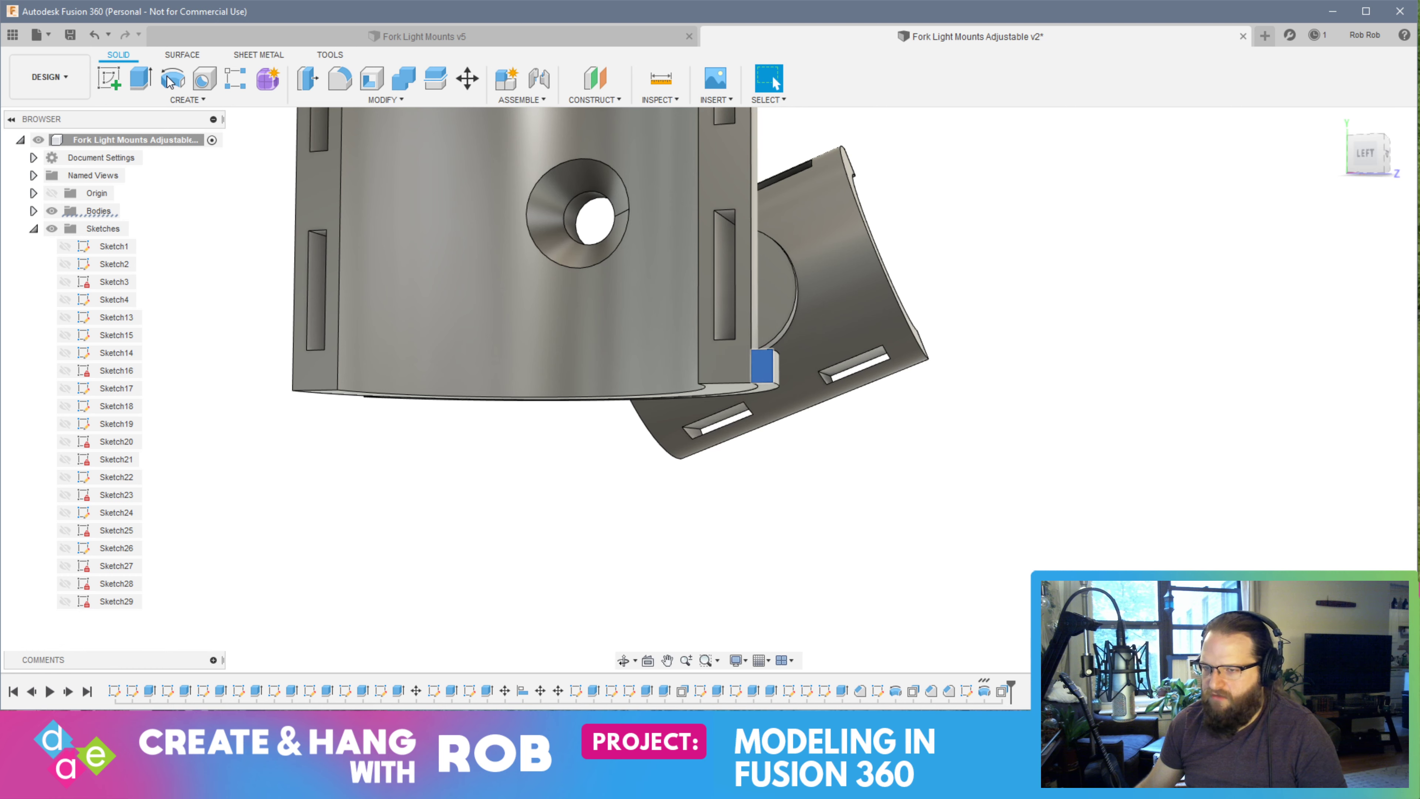
pyautogui.press('Escape')
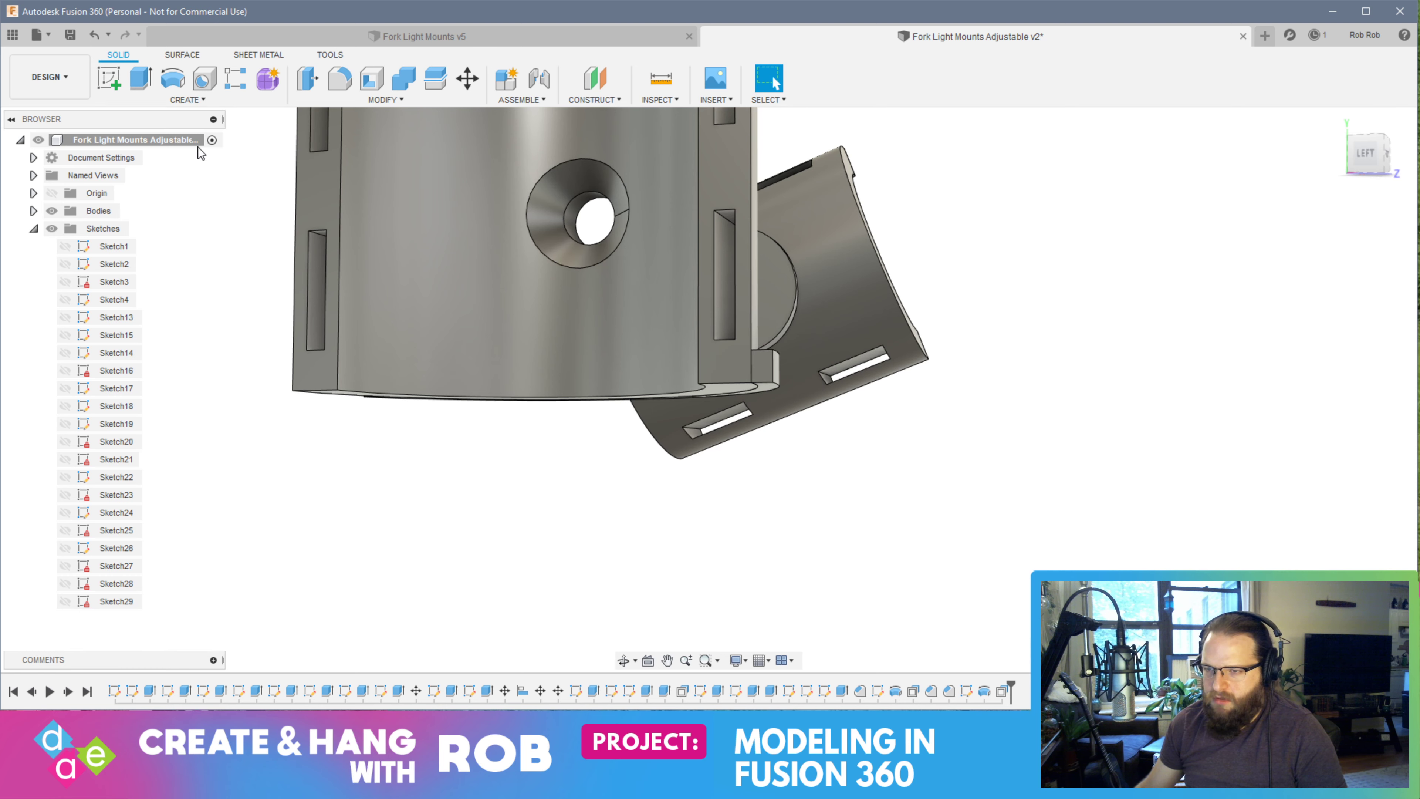
pyautogui.click(760, 364)
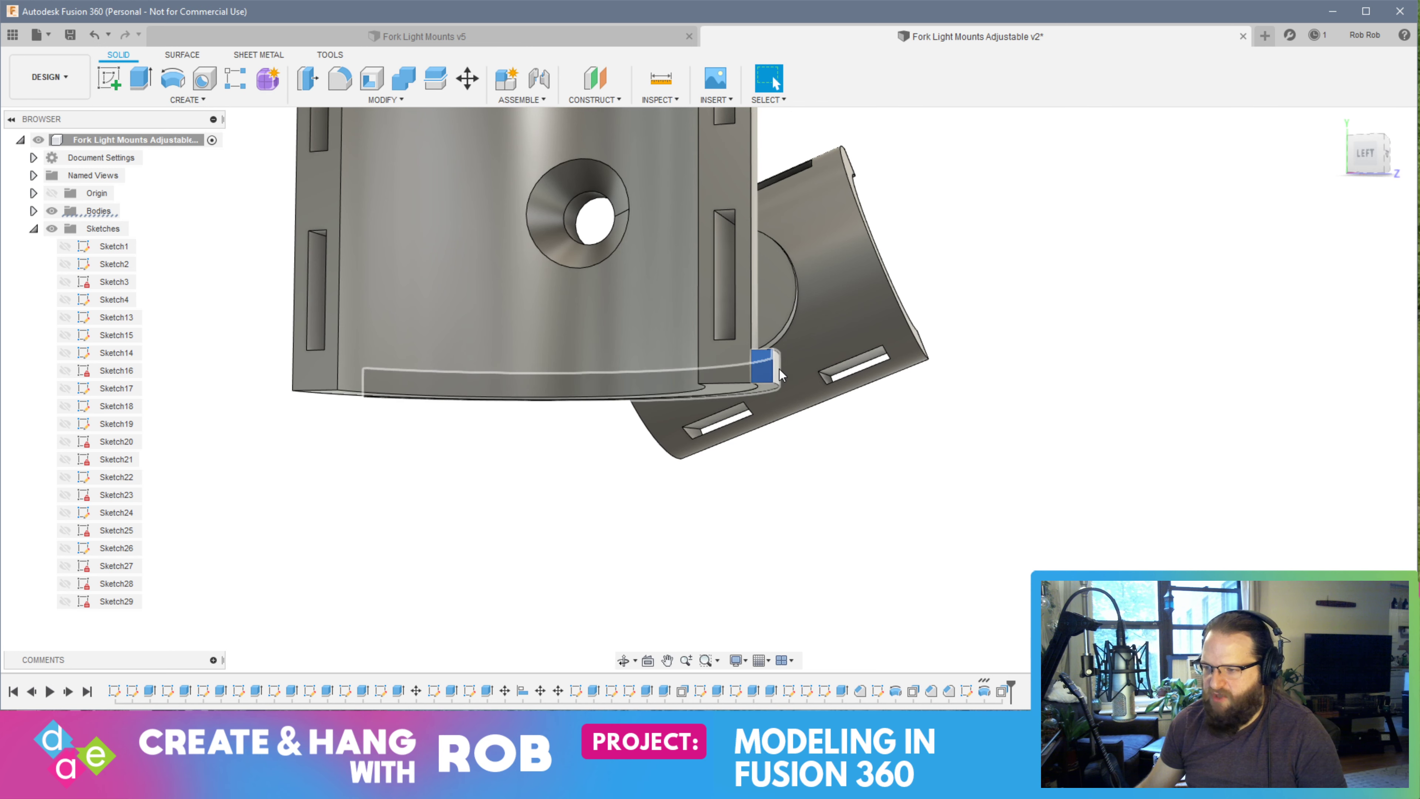
pyautogui.rightClick(765, 368)
pyautogui.press('Escape')
# Press-pull the lower rim's other end face to set its revolve angle to -150 degrees
pyautogui.rightClick(772, 367)
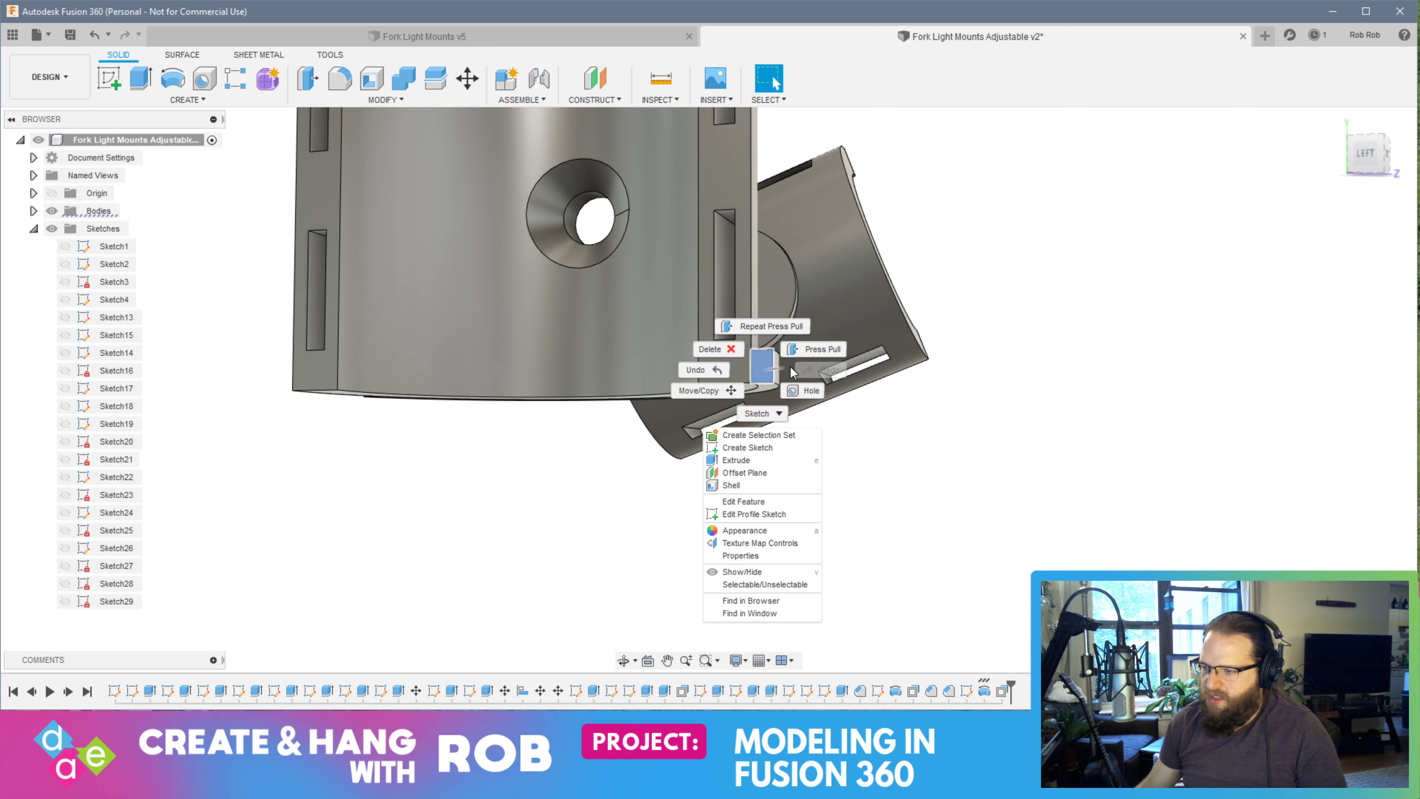
pyautogui.click(810, 356)
pyautogui.keyDown('shift'); pyautogui.moveTo(851, 364); pyautogui.dragTo(836, 377, button='middle'); pyautogui.keyUp('shift')
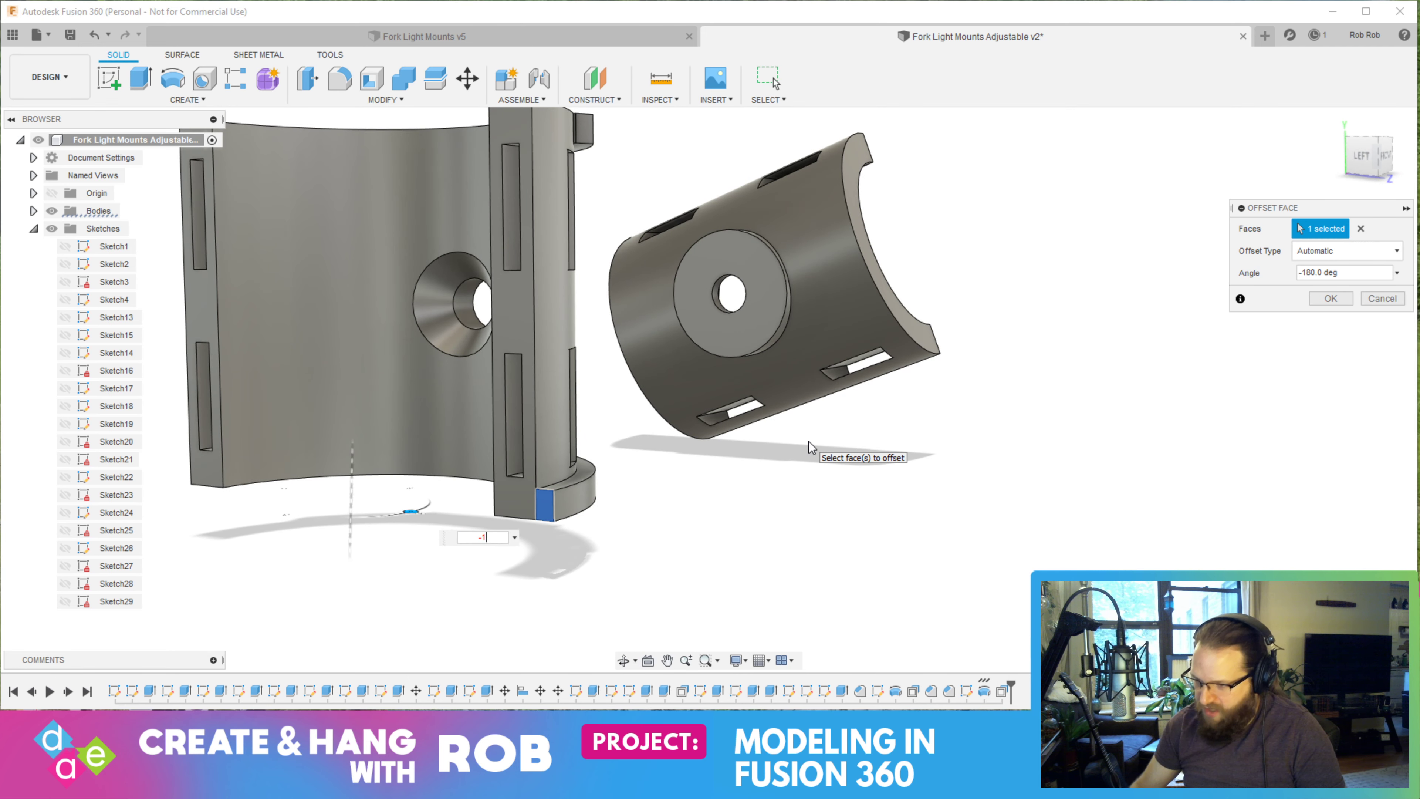
pyautogui.press('Return')
pyautogui.keyDown('shift'); pyautogui.moveTo(656, 444); pyautogui.dragTo(579, 467, button='middle'); pyautogui.keyUp('shift')
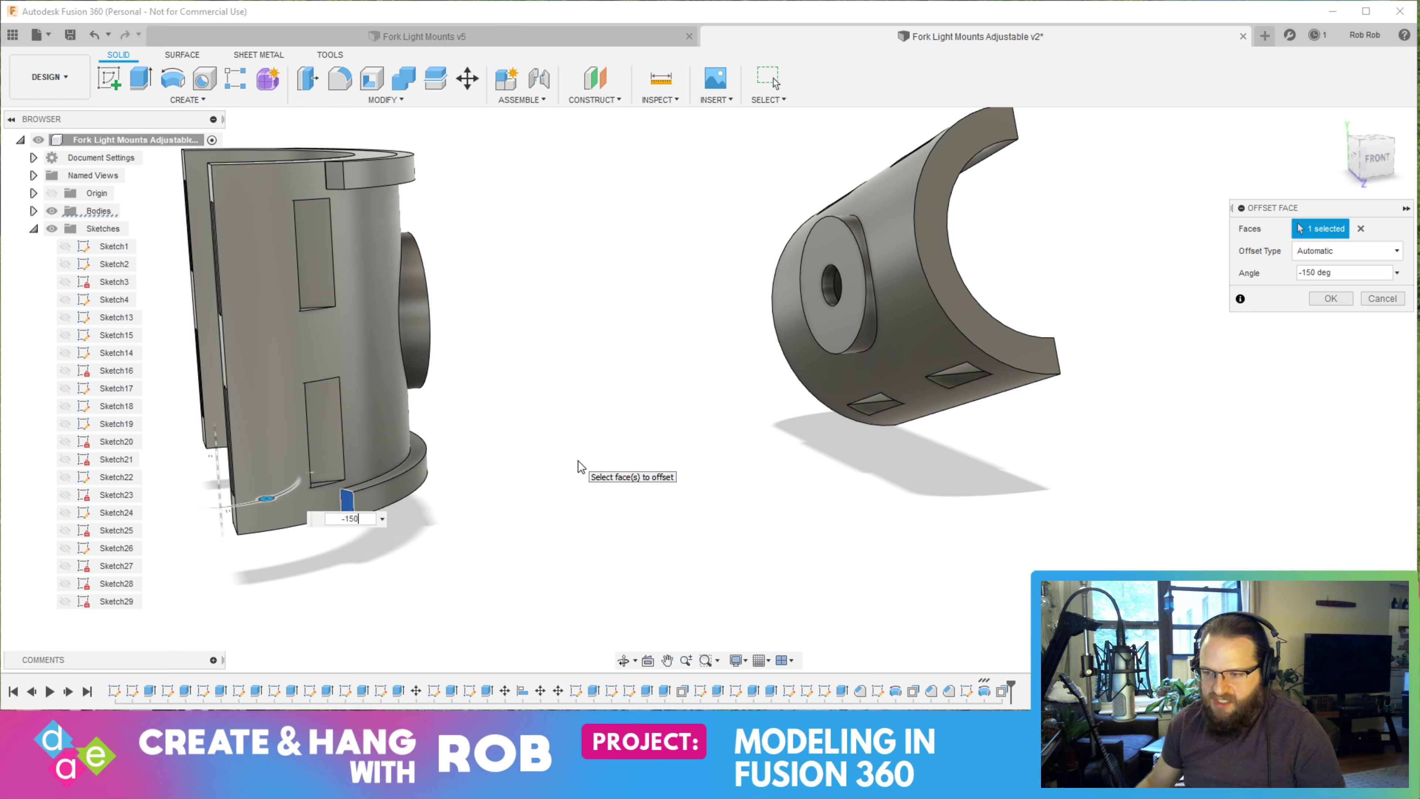
pyautogui.press('Return')
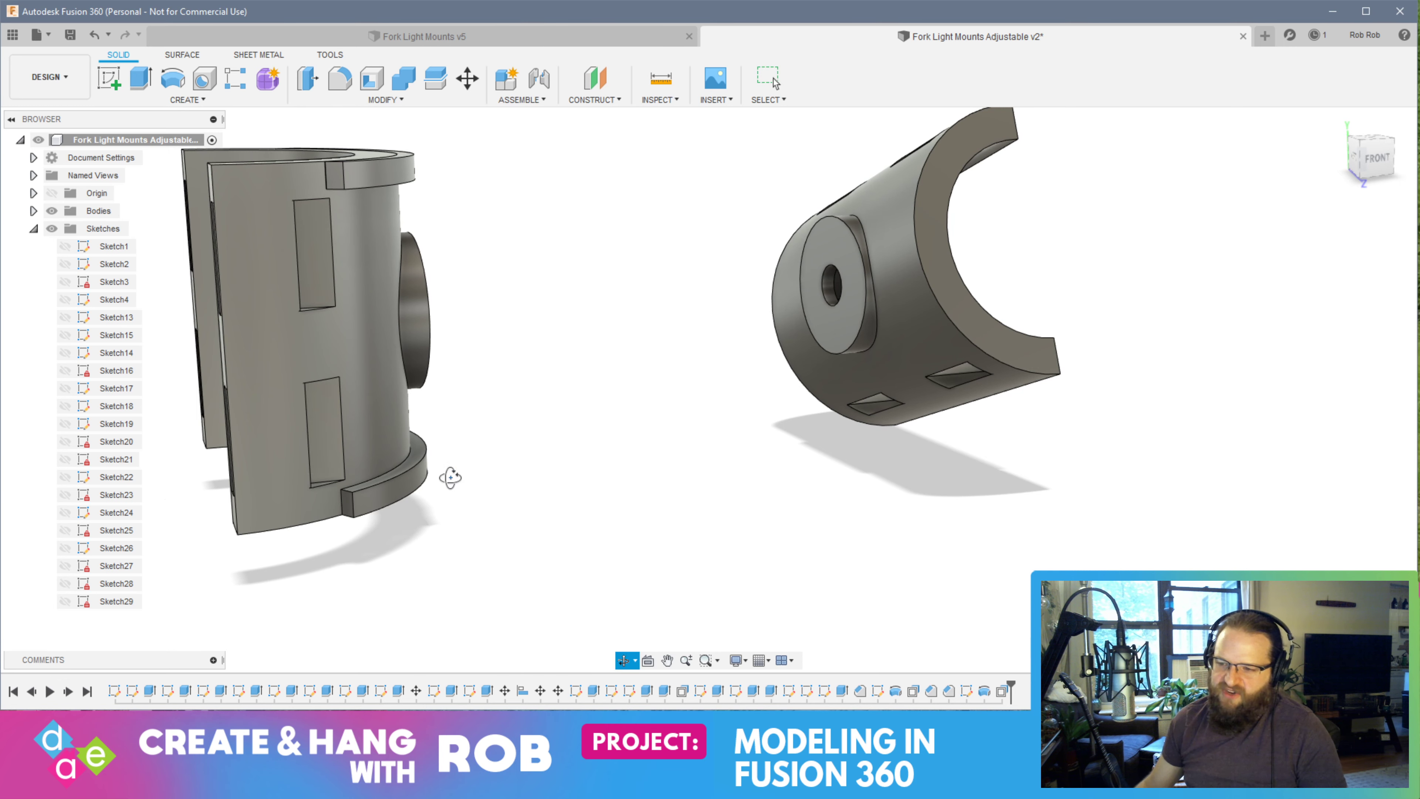
# Chamfer the vertical outer edges at both ends of the lower rim by an equal distance of 2 mm
pyautogui.keyDown('shift'); pyautogui.moveTo(450, 479); pyautogui.dragTo(534, 492, button='middle'); pyautogui.keyUp('shift')
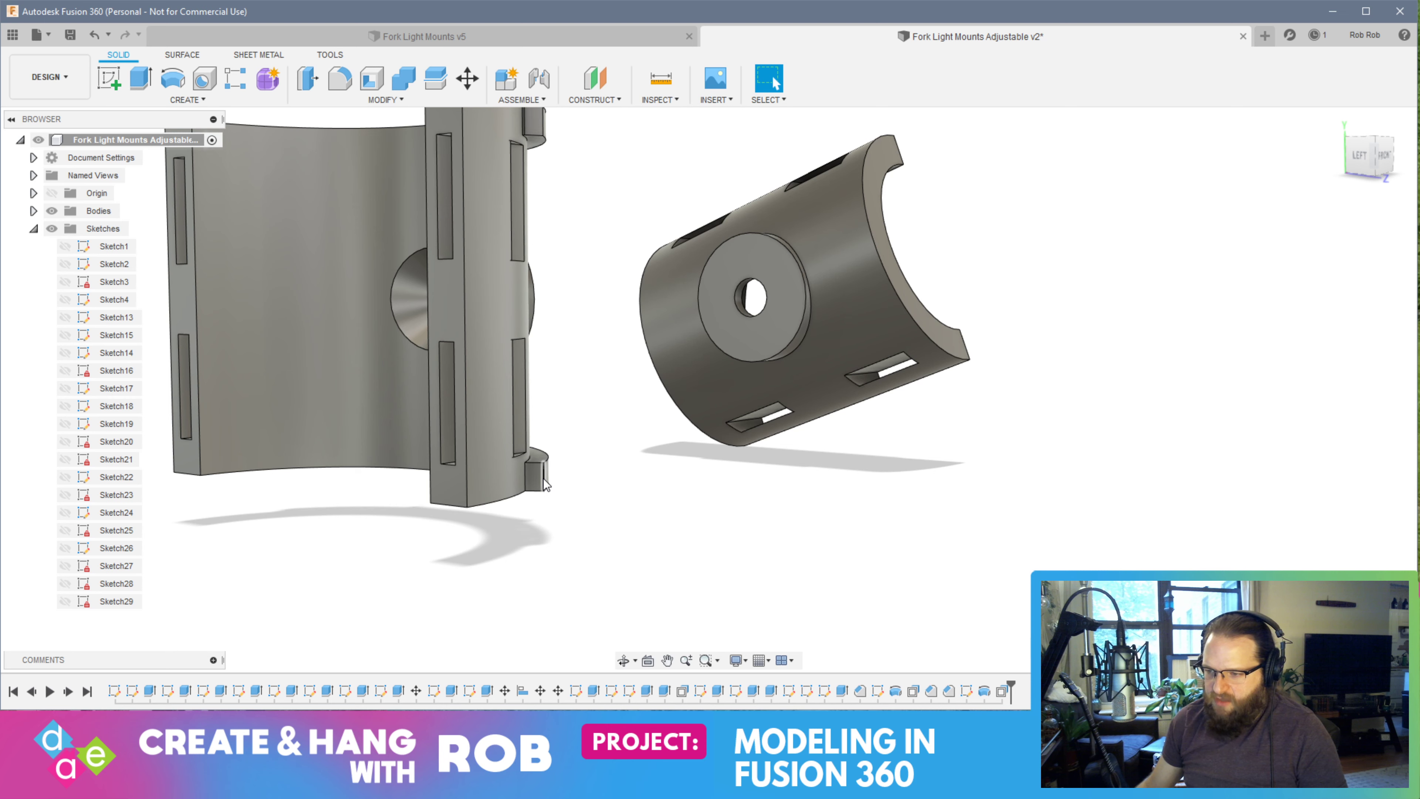
pyautogui.keyDown('shift'); pyautogui.moveTo(374, 557); pyautogui.dragTo(592, 526, button='middle'); pyautogui.keyUp('shift')
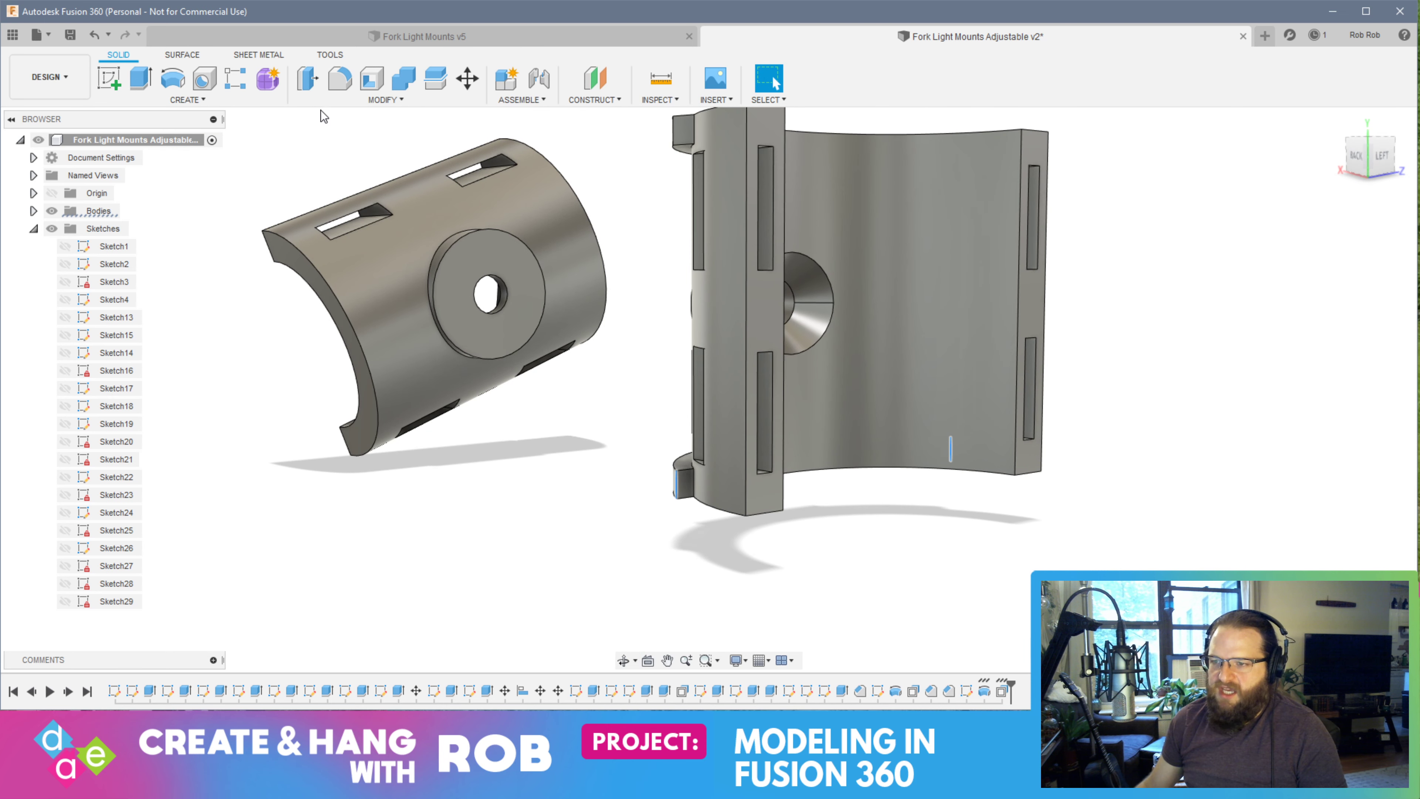
pyautogui.click(351, 102)
pyautogui.click(345, 151)
pyautogui.write('2')
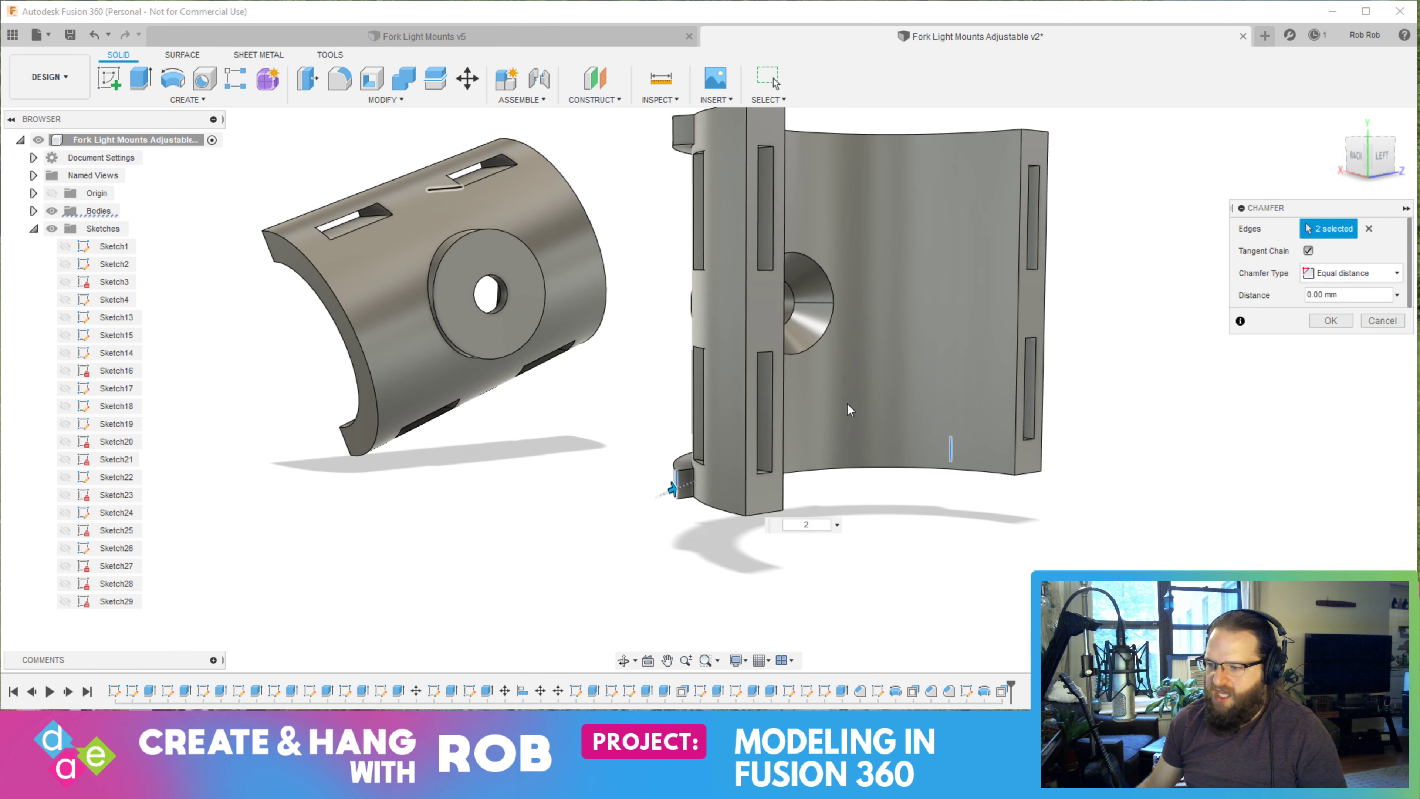
pyautogui.write('2')
pyautogui.press('Return')
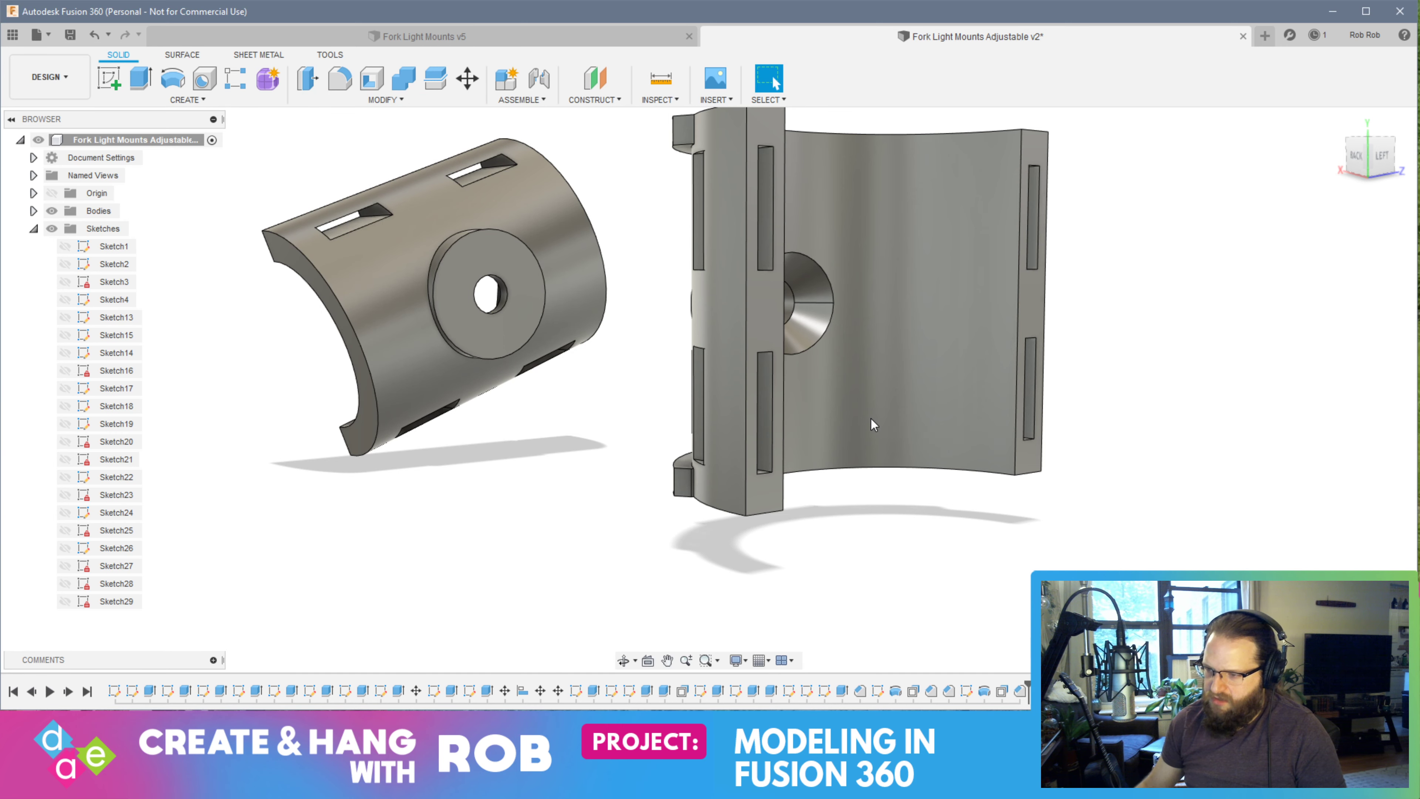
# Sketch a 3 mm line on the tilted mount's slotted edge face, from its upper outer corner along the outer edge
pyautogui.keyDown('shift'); pyautogui.moveTo(490, 348); pyautogui.dragTo(772, 417, button='middle'); pyautogui.keyUp('shift')
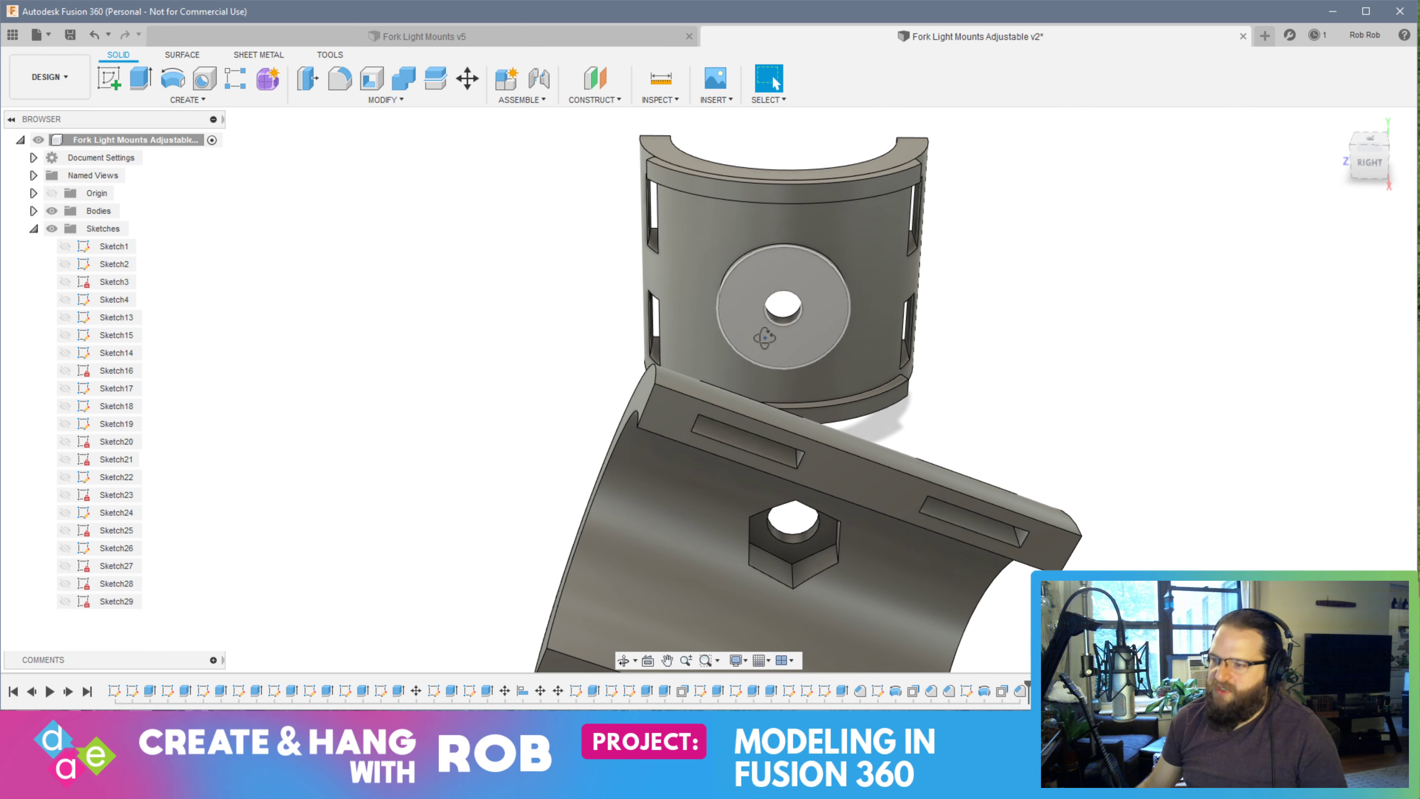
pyautogui.keyDown('shift'); pyautogui.moveTo(798, 341); pyautogui.dragTo(841, 484, button='middle'); pyautogui.keyUp('shift')
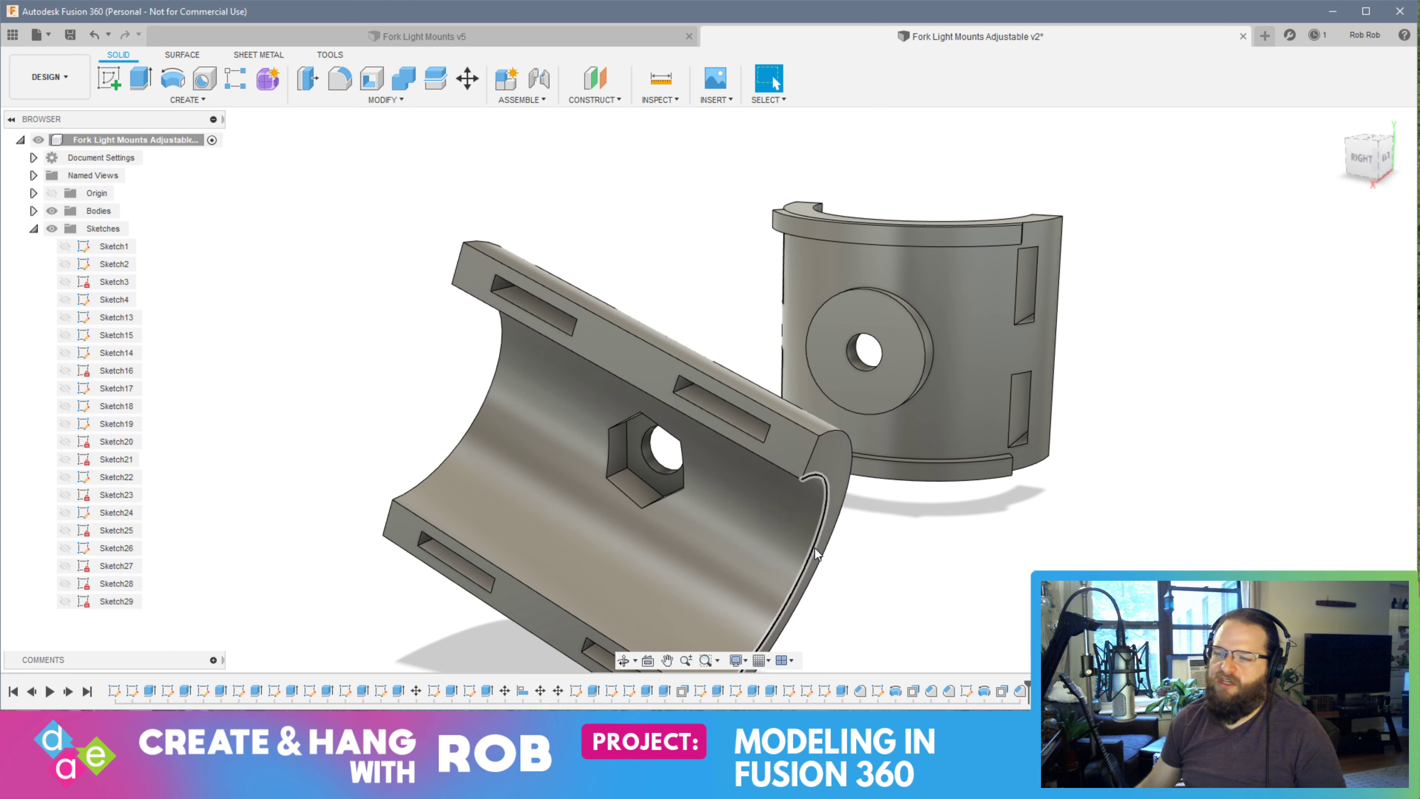
pyautogui.click(648, 366)
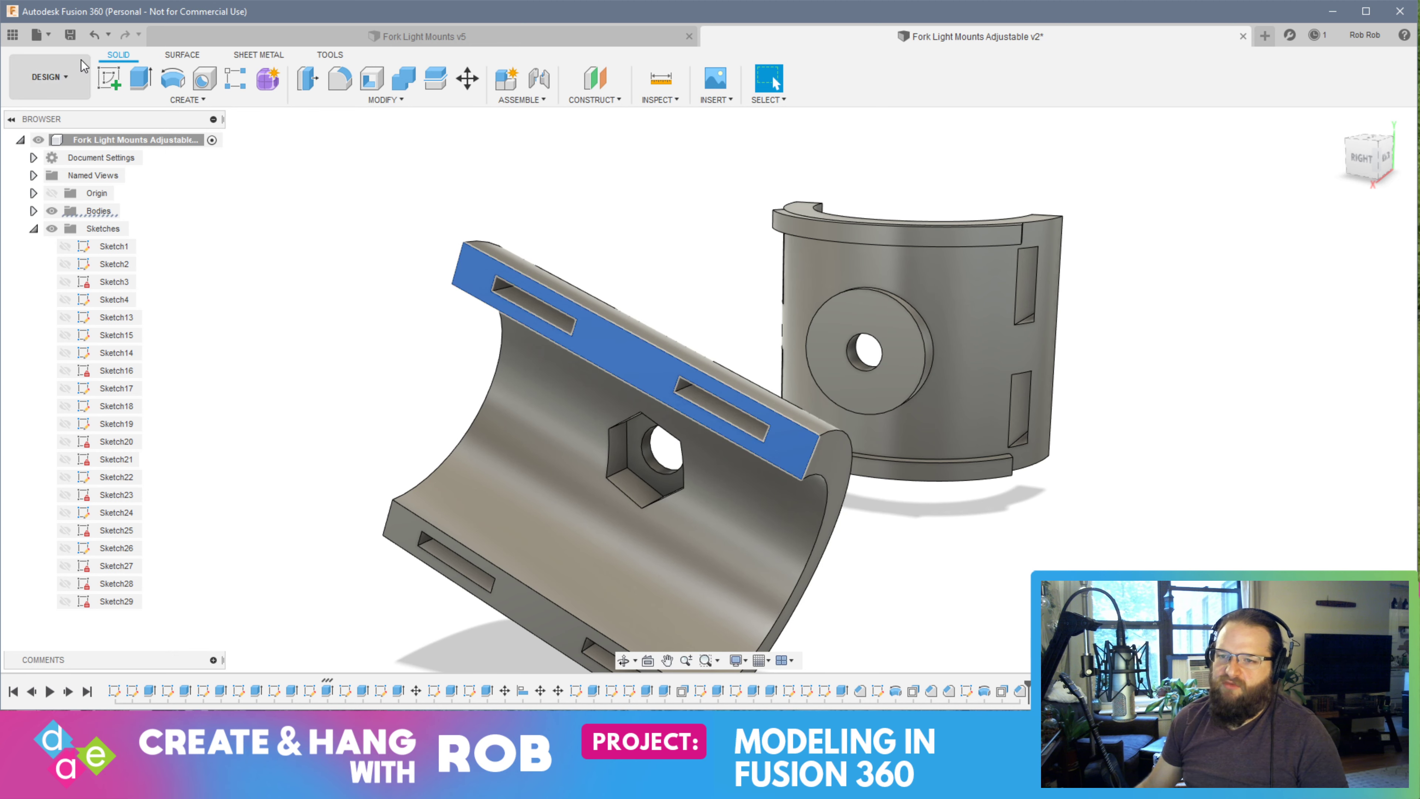
pyautogui.click(109, 78)
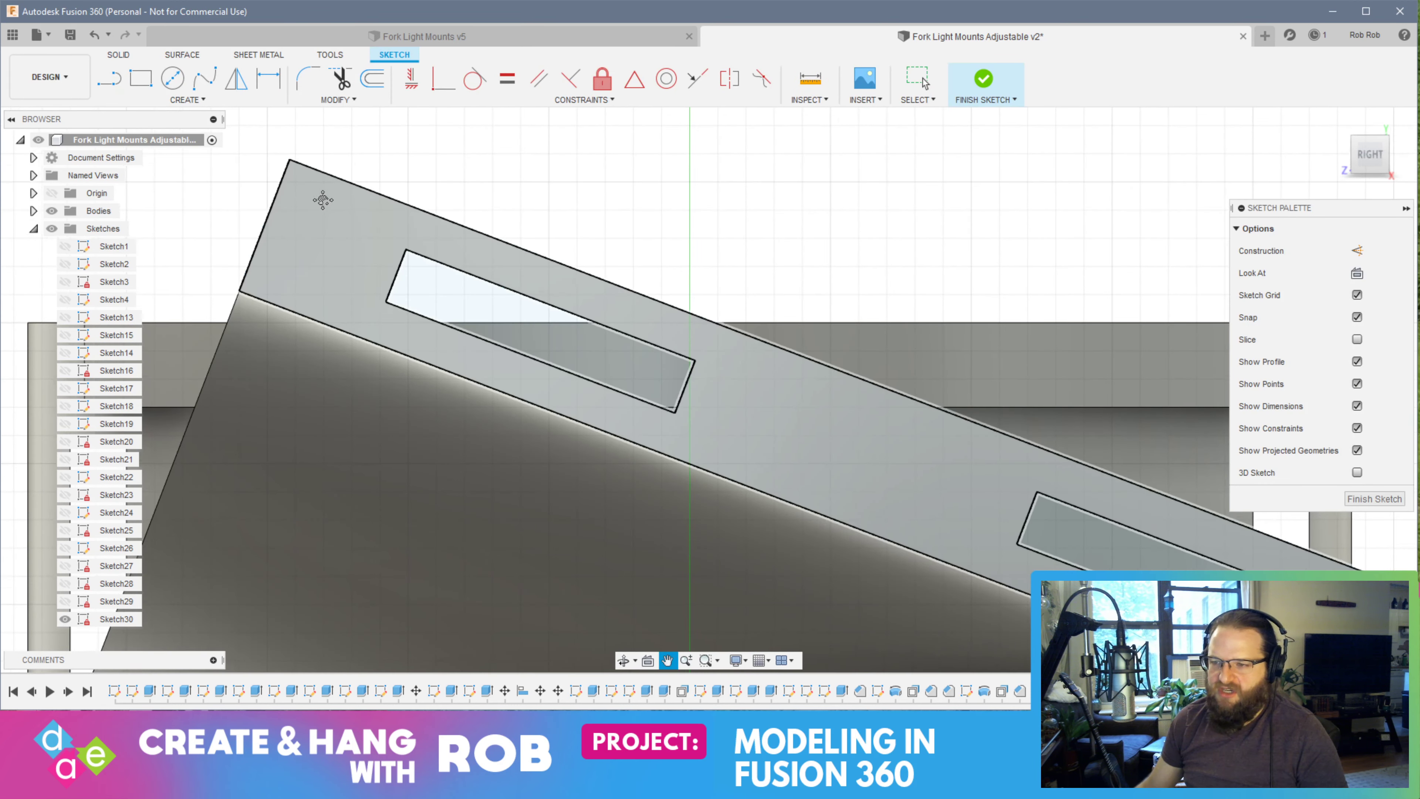
pyautogui.press('r')
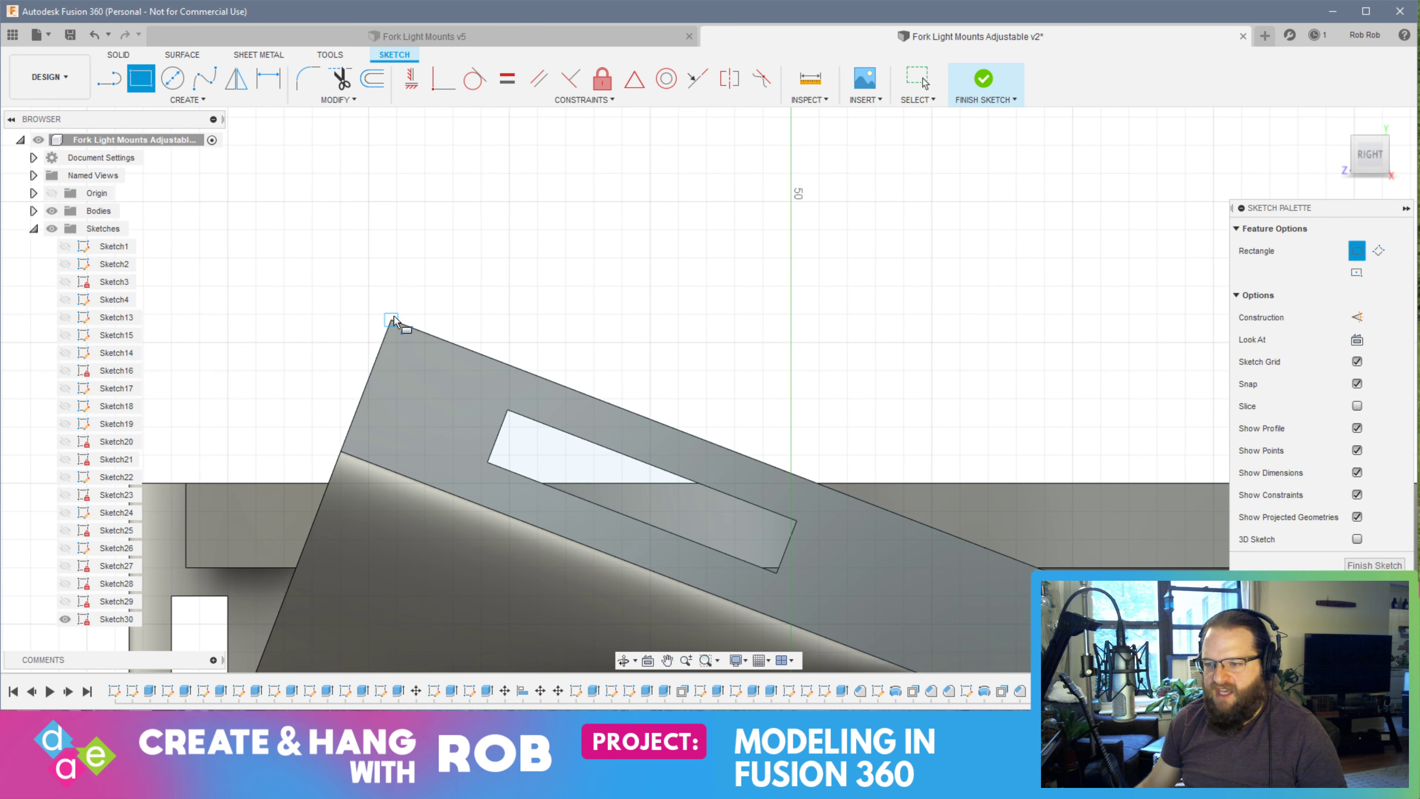
pyautogui.click(391, 320)
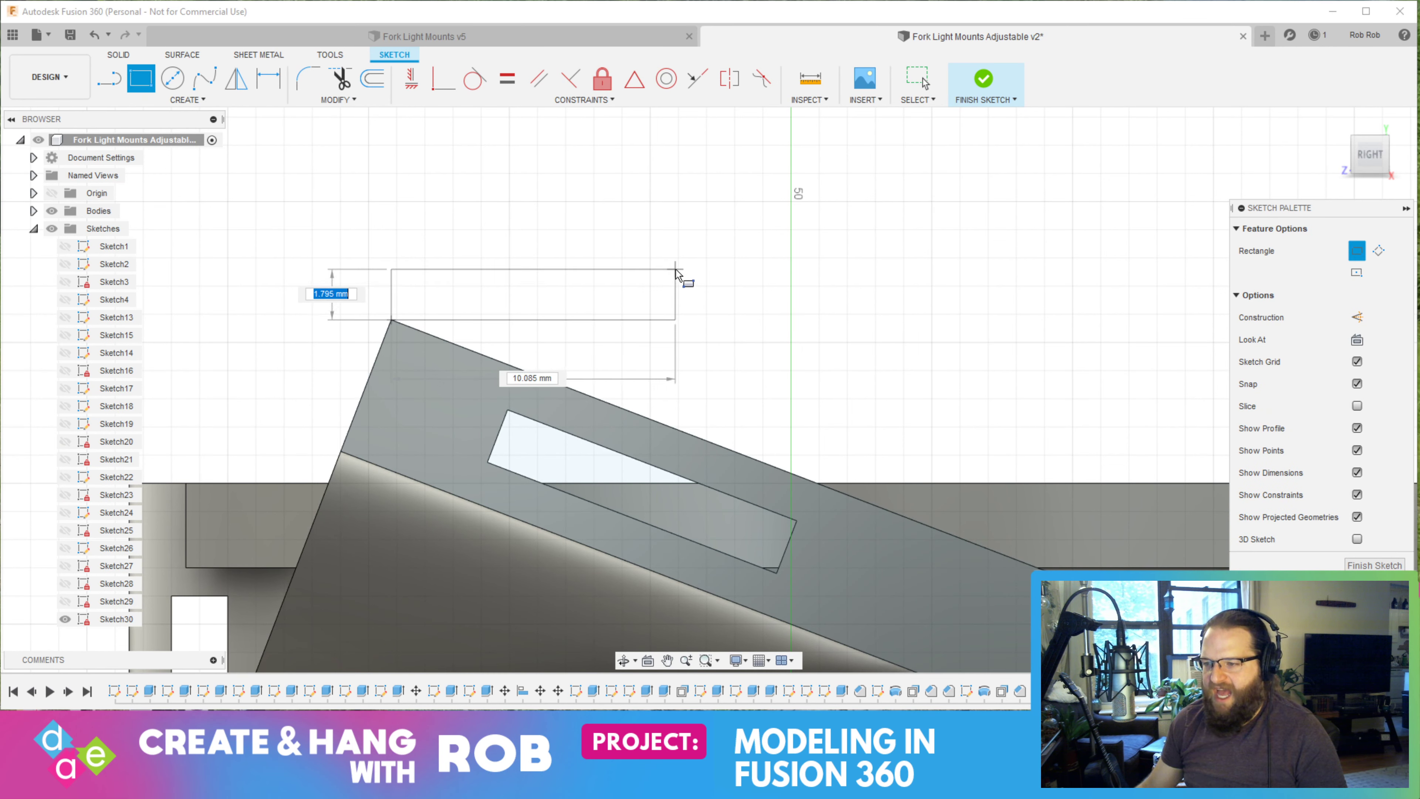
pyautogui.click(109, 79)
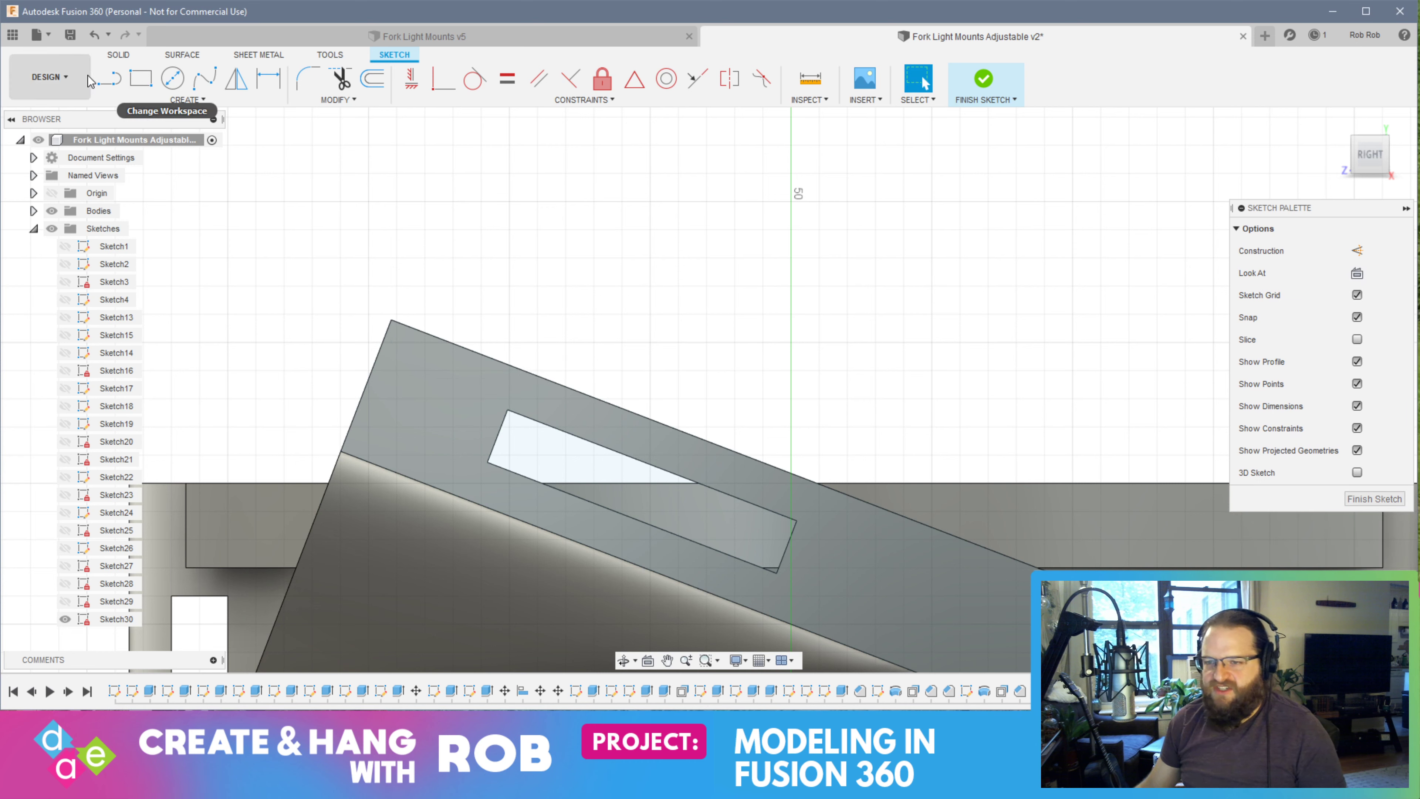
pyautogui.click(393, 322)
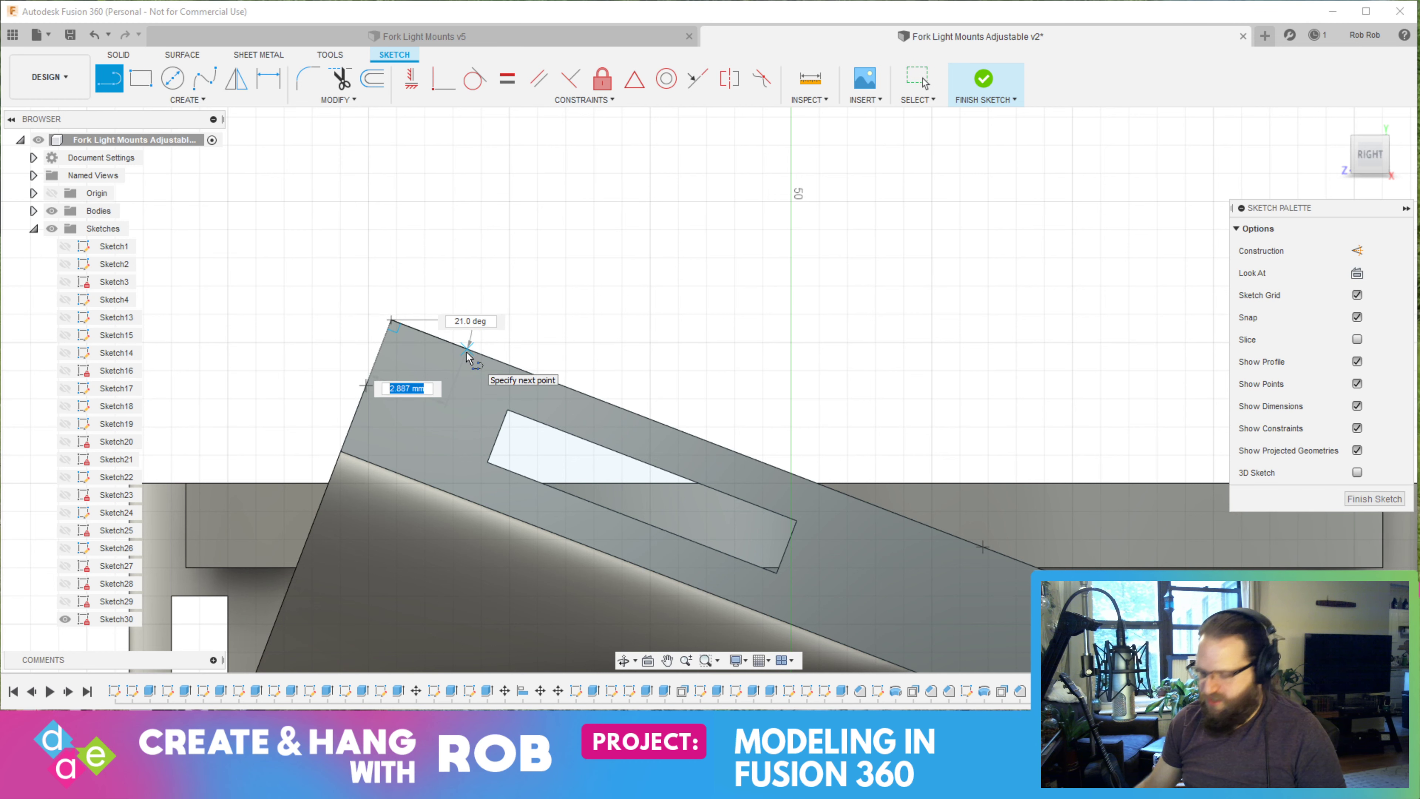
pyautogui.press('Return')
pyautogui.press('Escape')
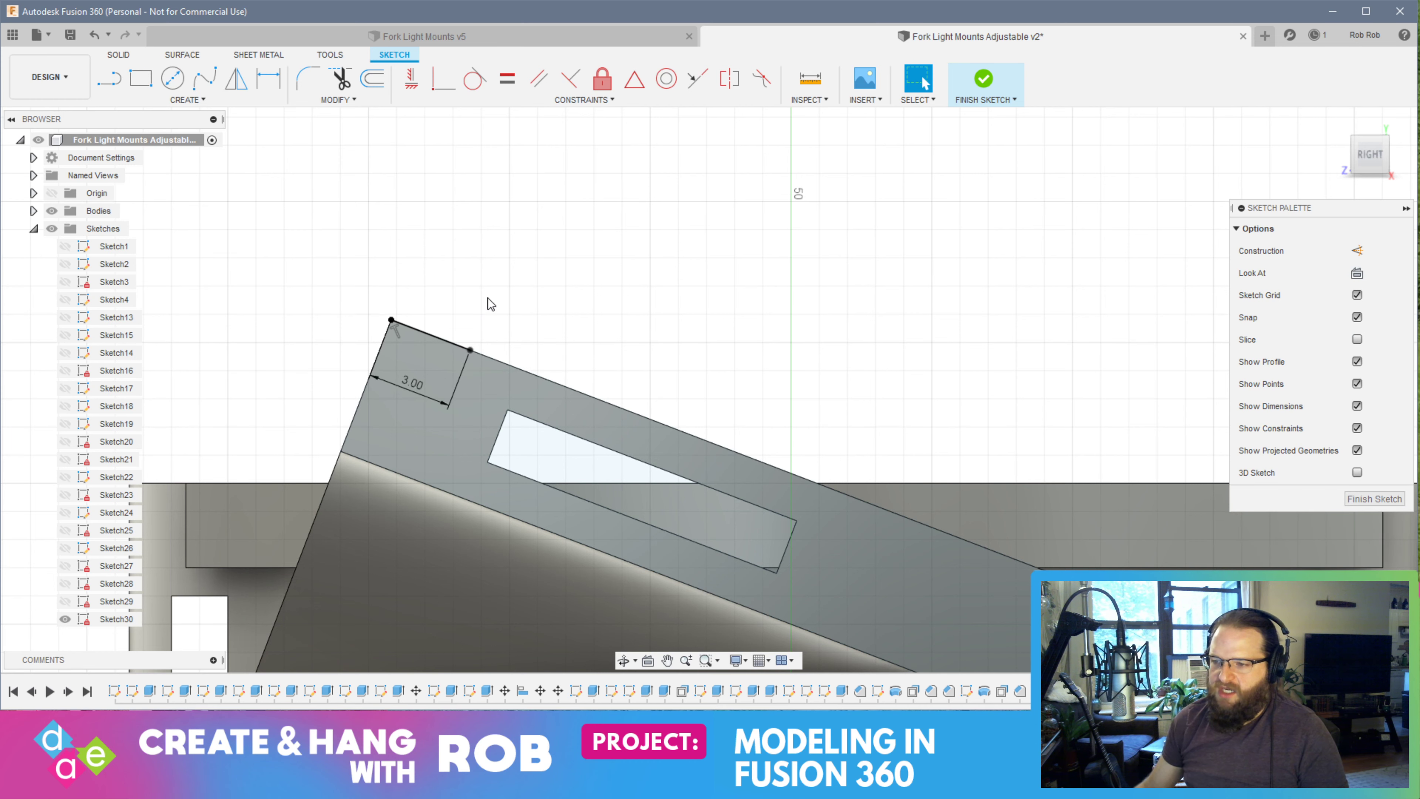
# Complete the line into a closed rectangle extending 2 mm outward from the tilted mount's edge and finish the sketch
pyautogui.click(470, 349)
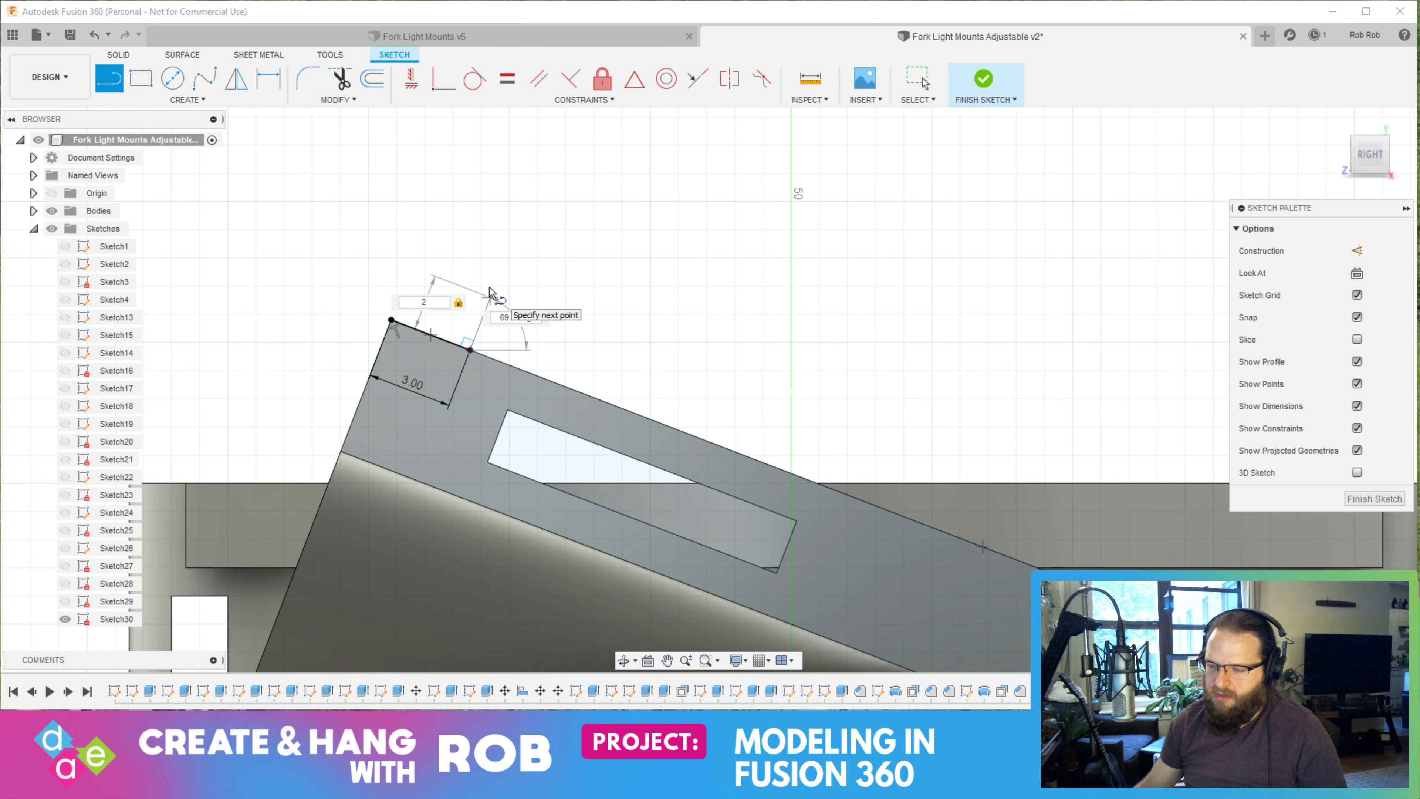
pyautogui.press('Return')
pyautogui.press('Escape')
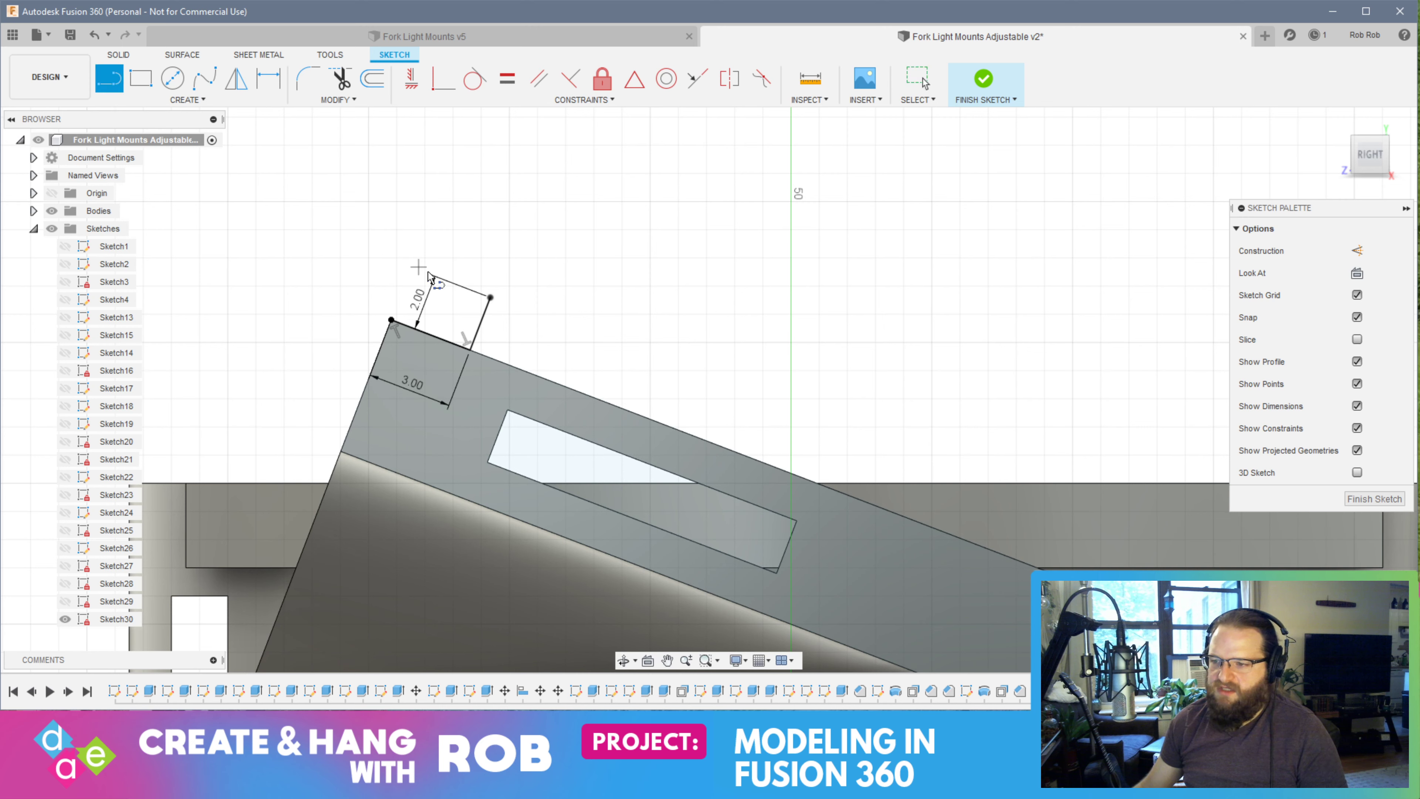
pyautogui.click(490, 298)
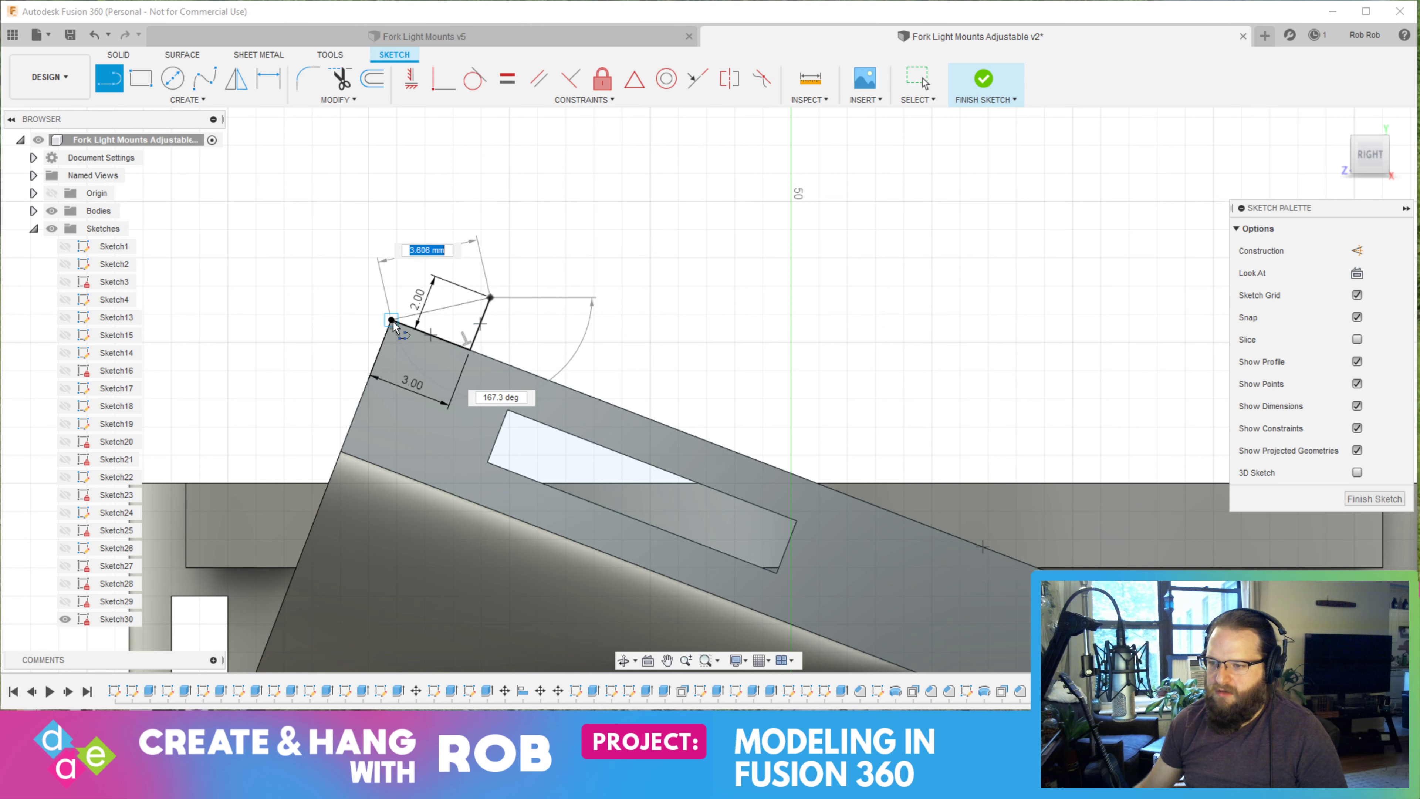
pyautogui.click(412, 267)
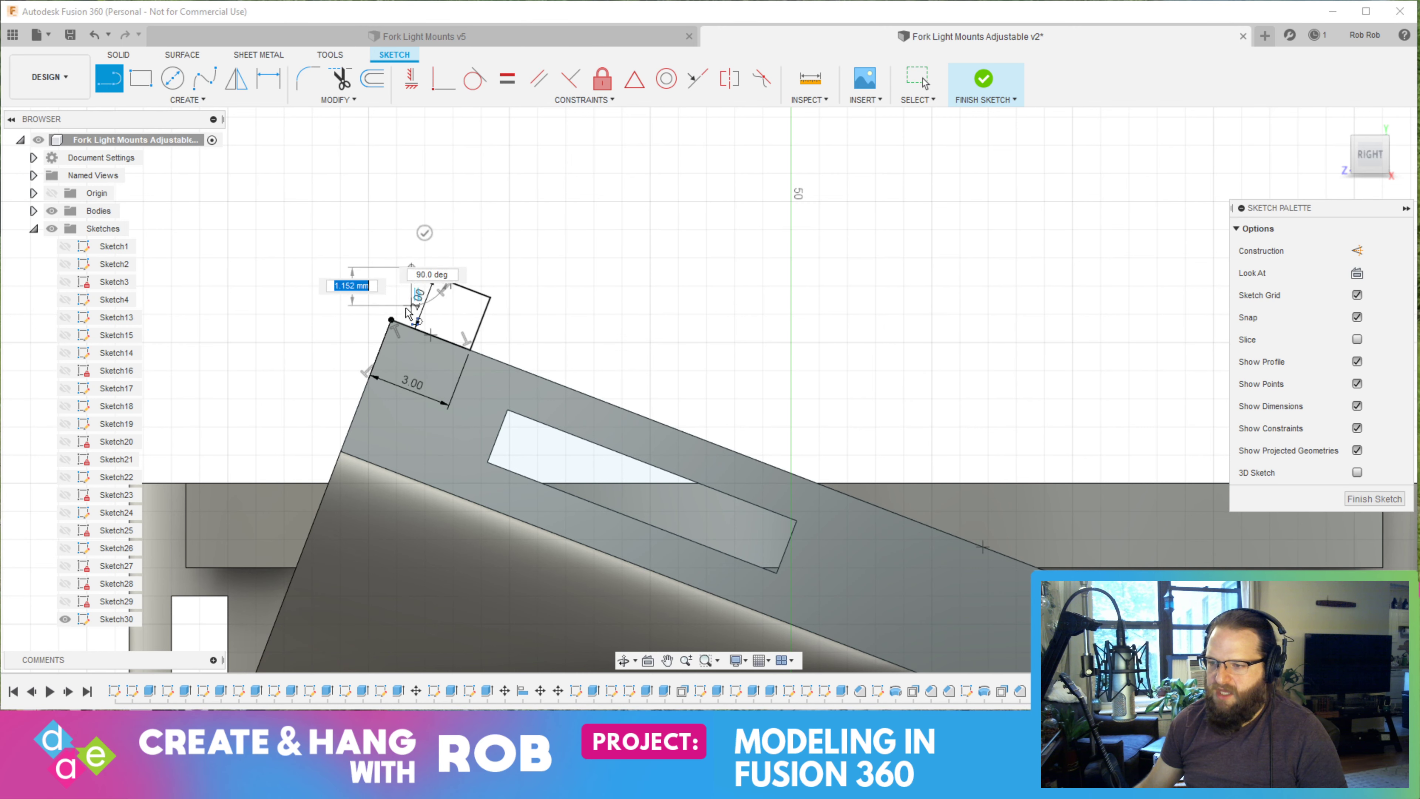
pyautogui.click(391, 320)
pyautogui.click(1374, 499)
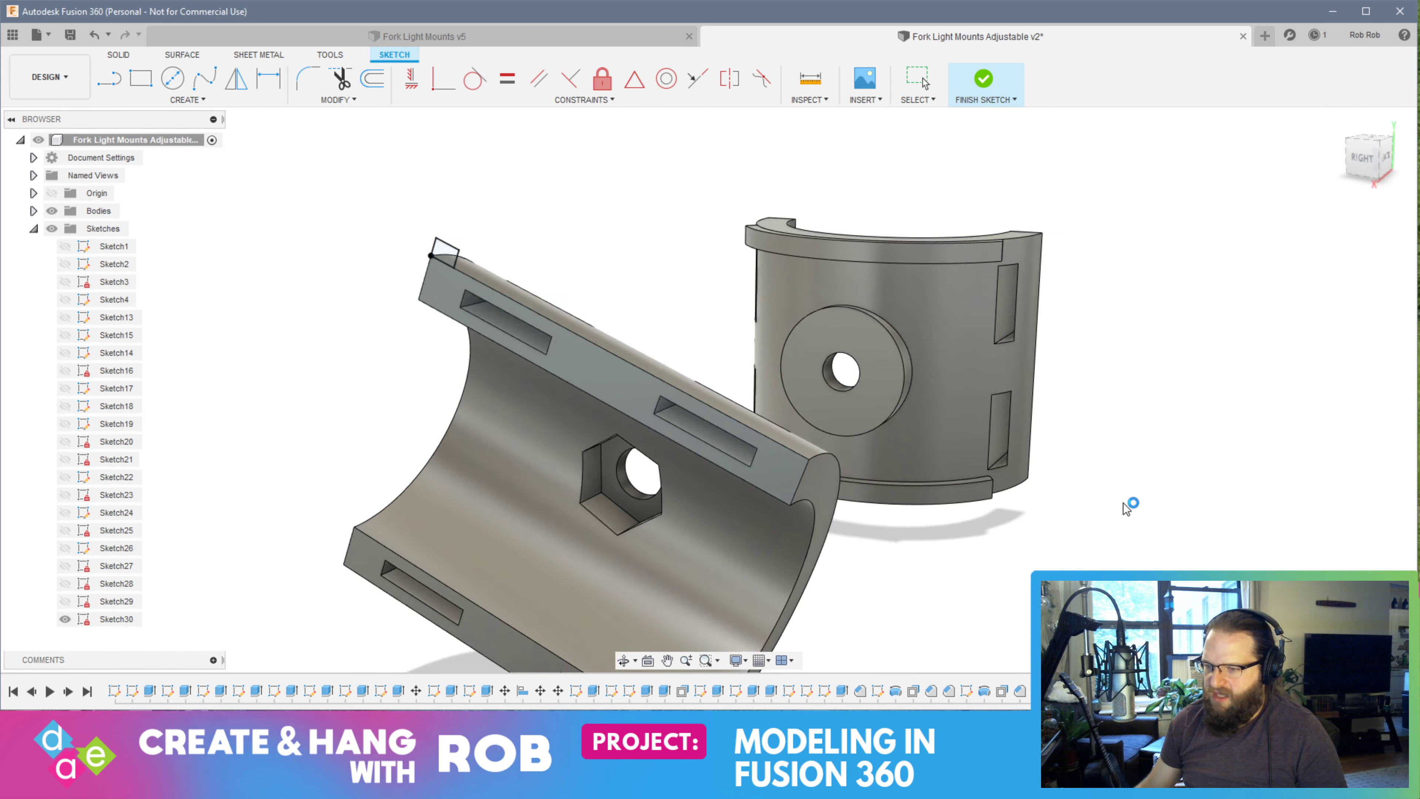
pyautogui.click(637, 374)
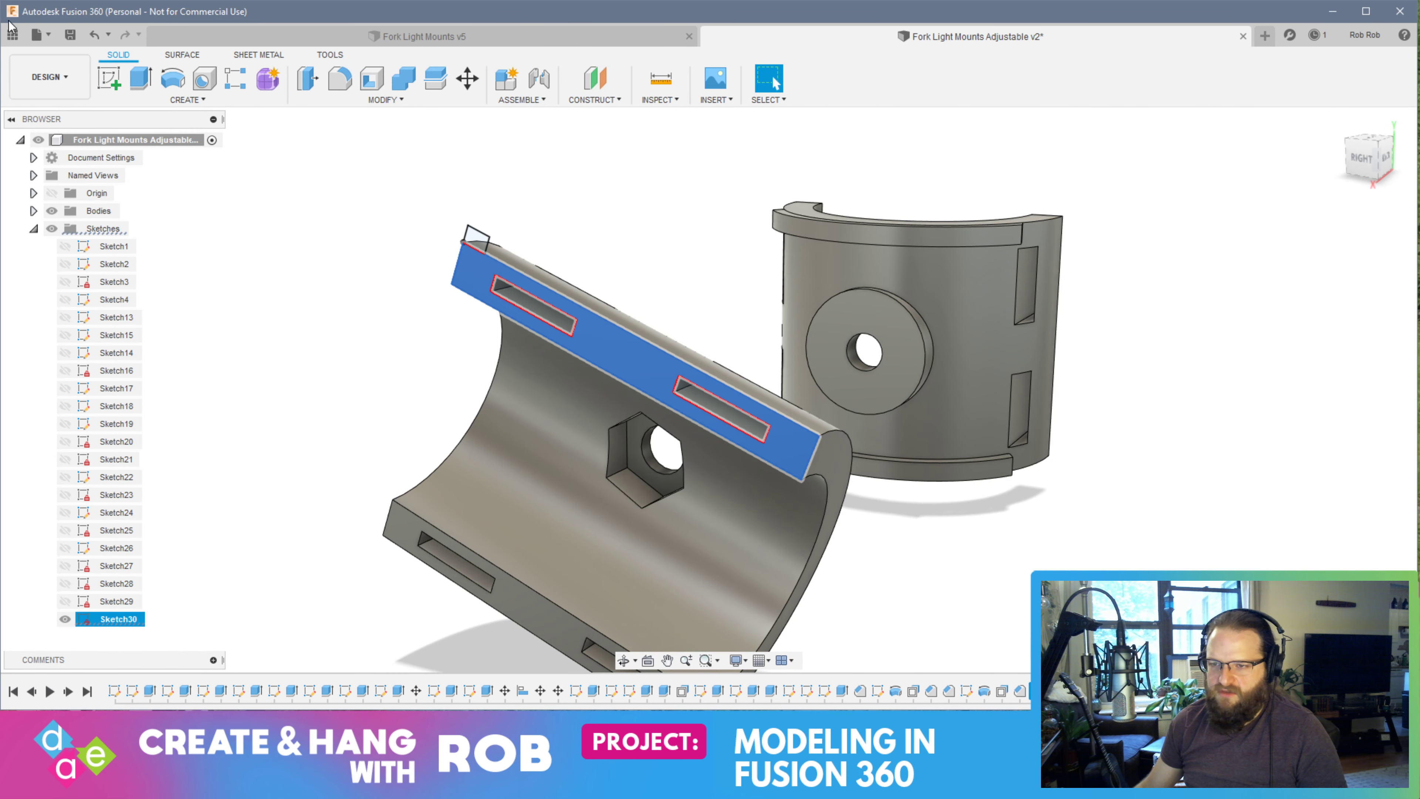
pyautogui.click(119, 81)
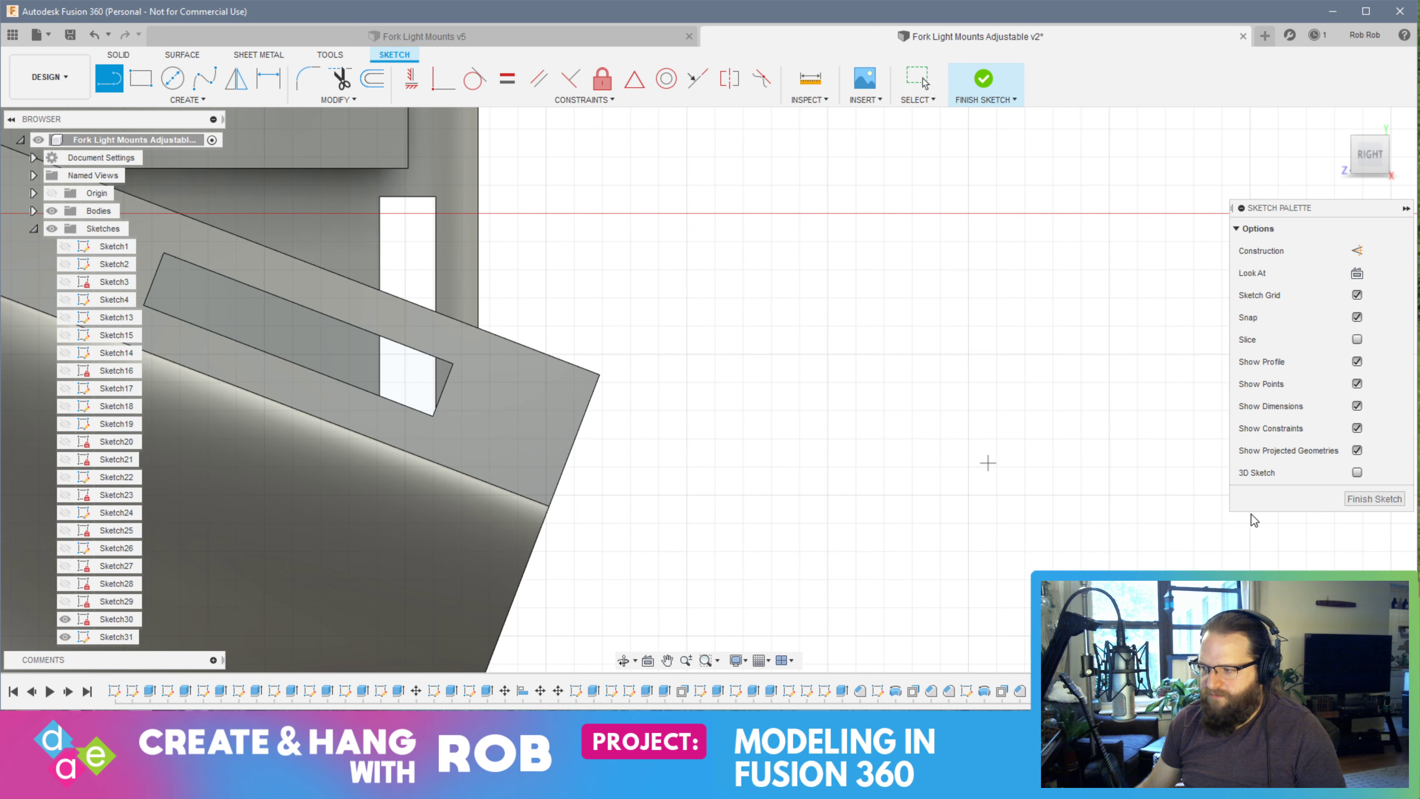
pyautogui.click(1364, 499)
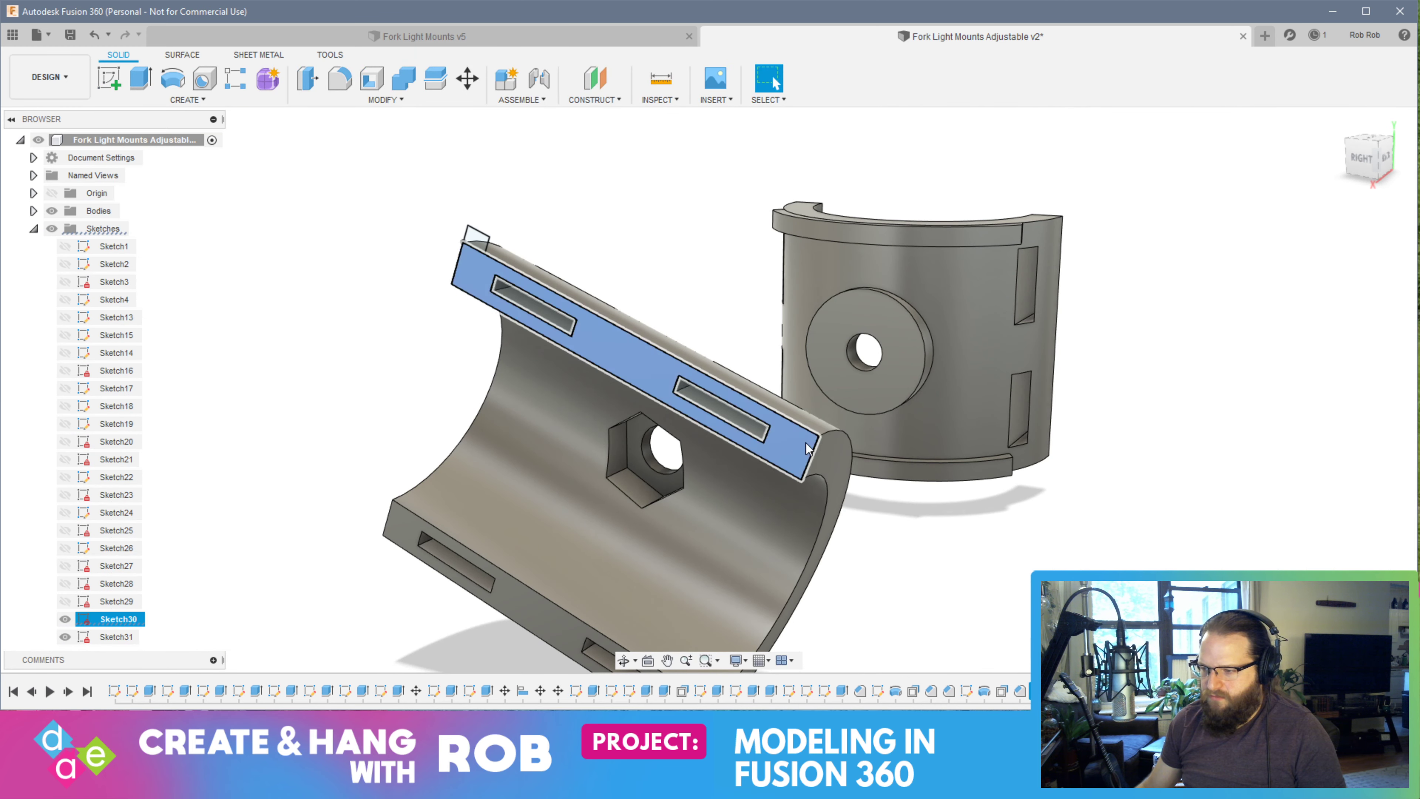
pyautogui.click(807, 448)
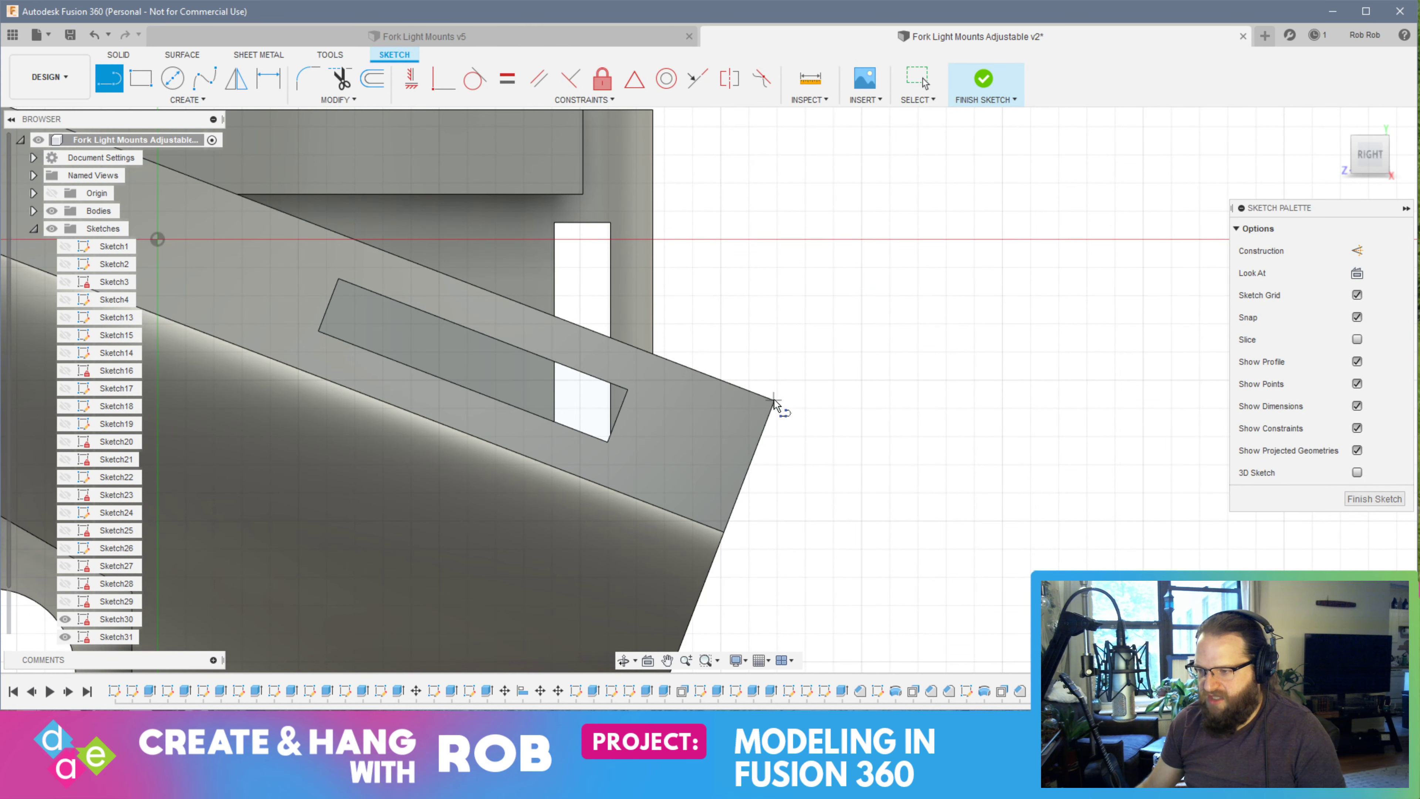
pyautogui.scroll(3, 774, 402)
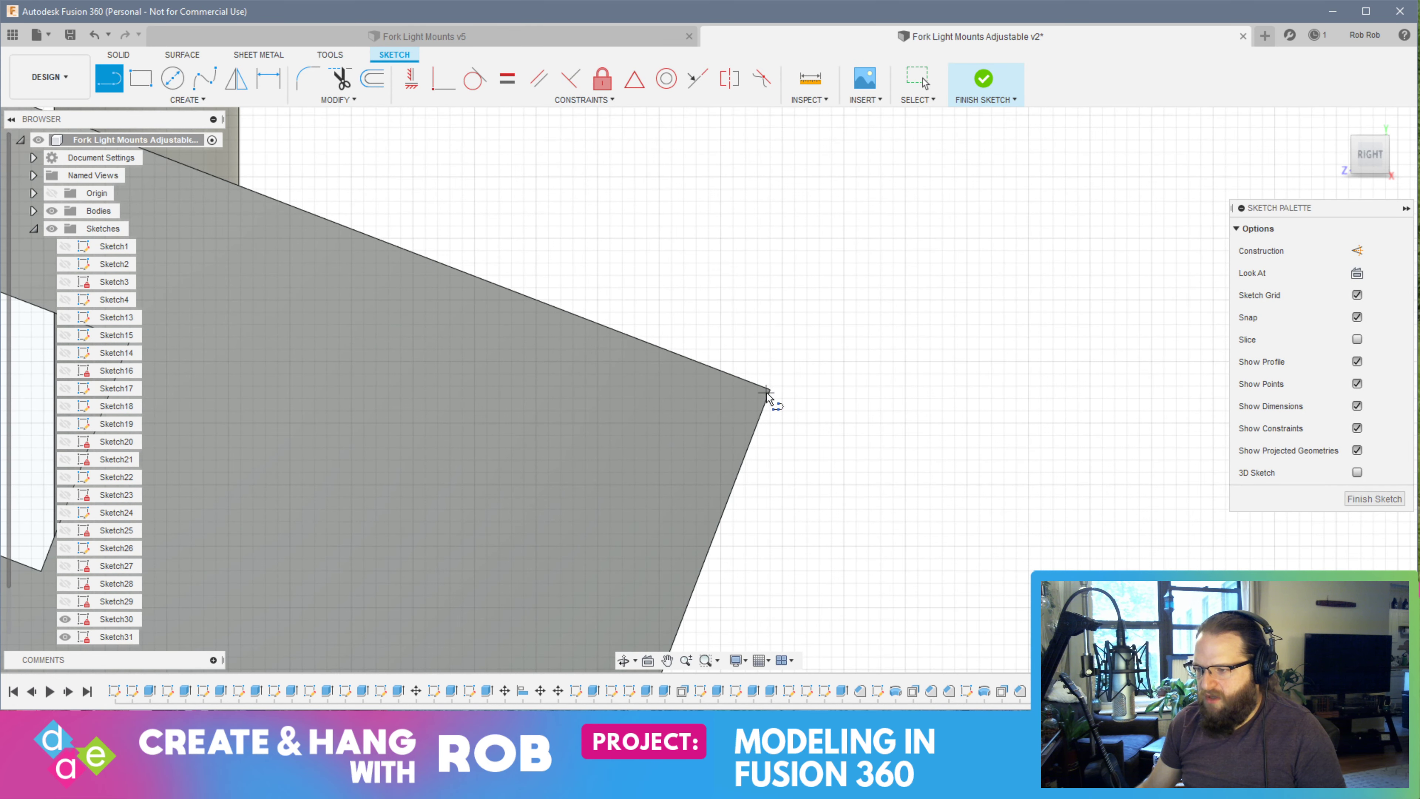
pyautogui.scroll(3, 770, 394)
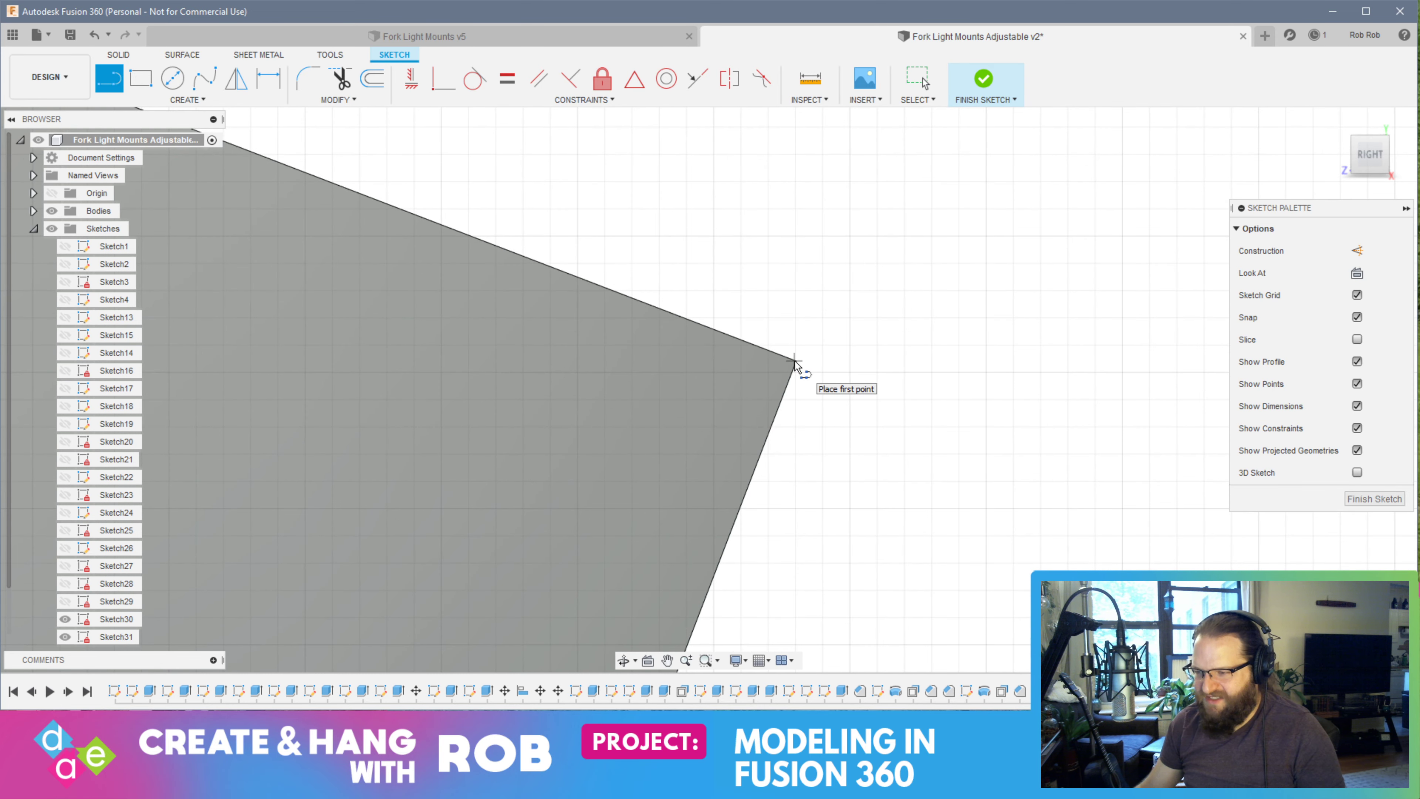
pyautogui.scroll(-3, 795, 363)
pyautogui.click(1364, 498)
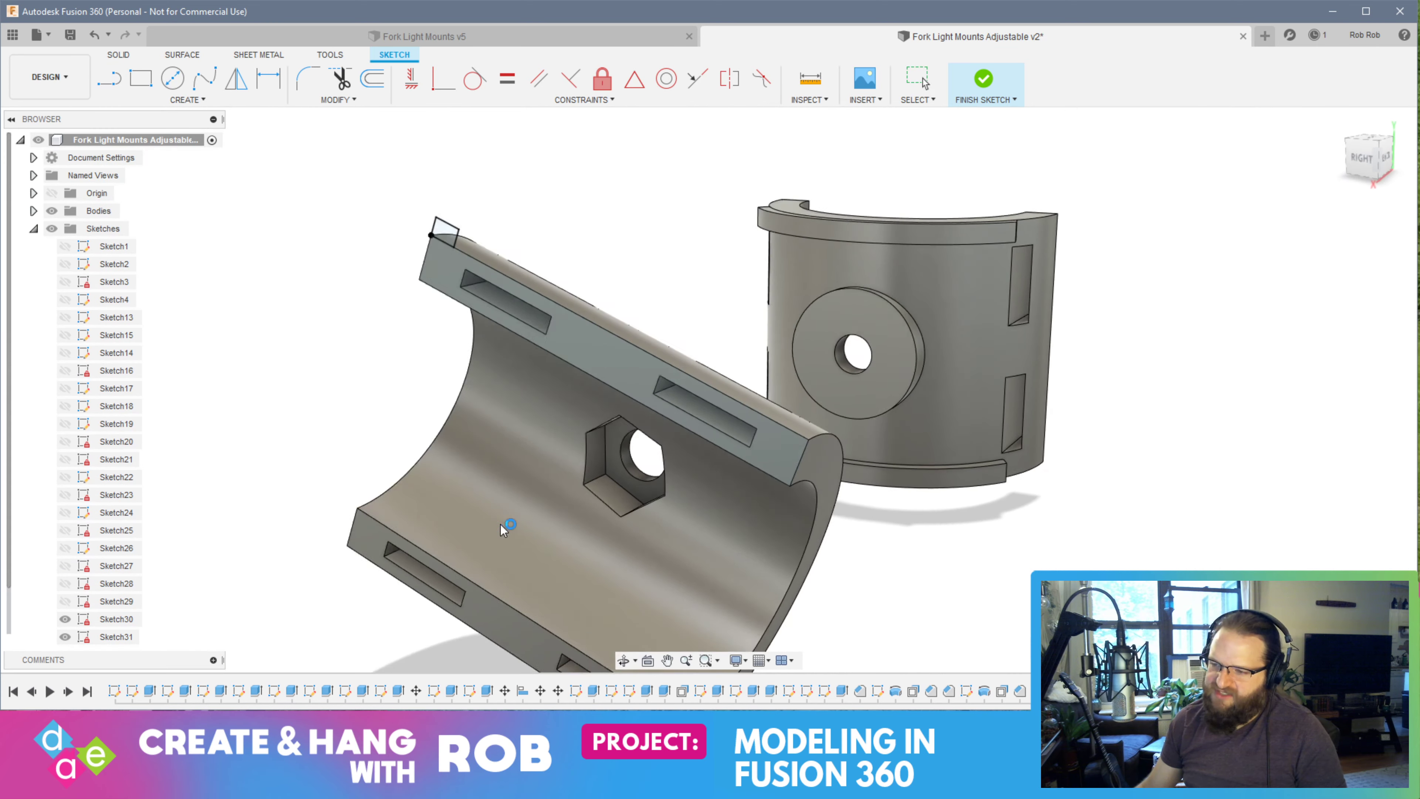
# On the tilted mount's lower slotted edge face, sketch a 2 mm line outward from the lower outer corner, square to the edge
pyautogui.scroll(4, 619, 404)
pyautogui.click(619, 404)
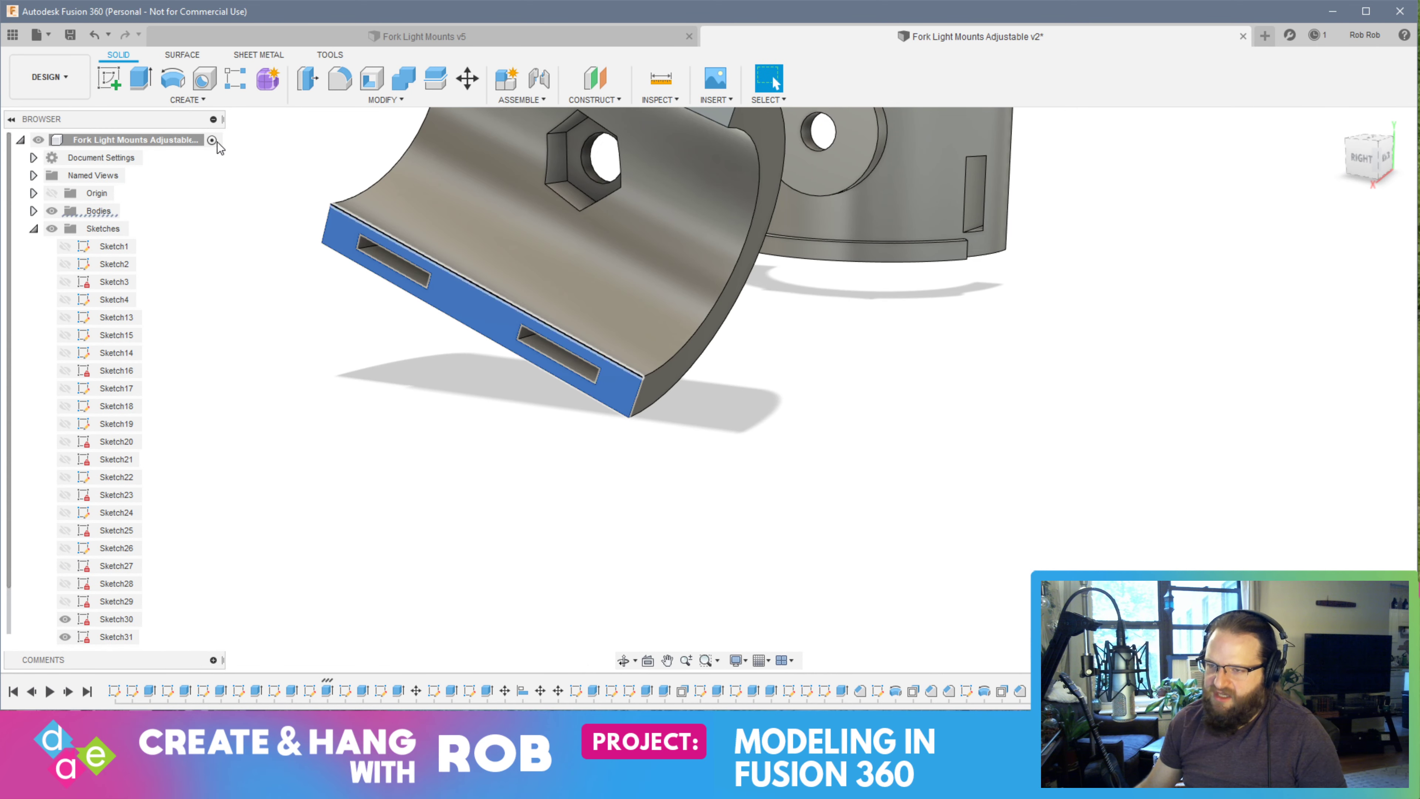
pyautogui.click(108, 78)
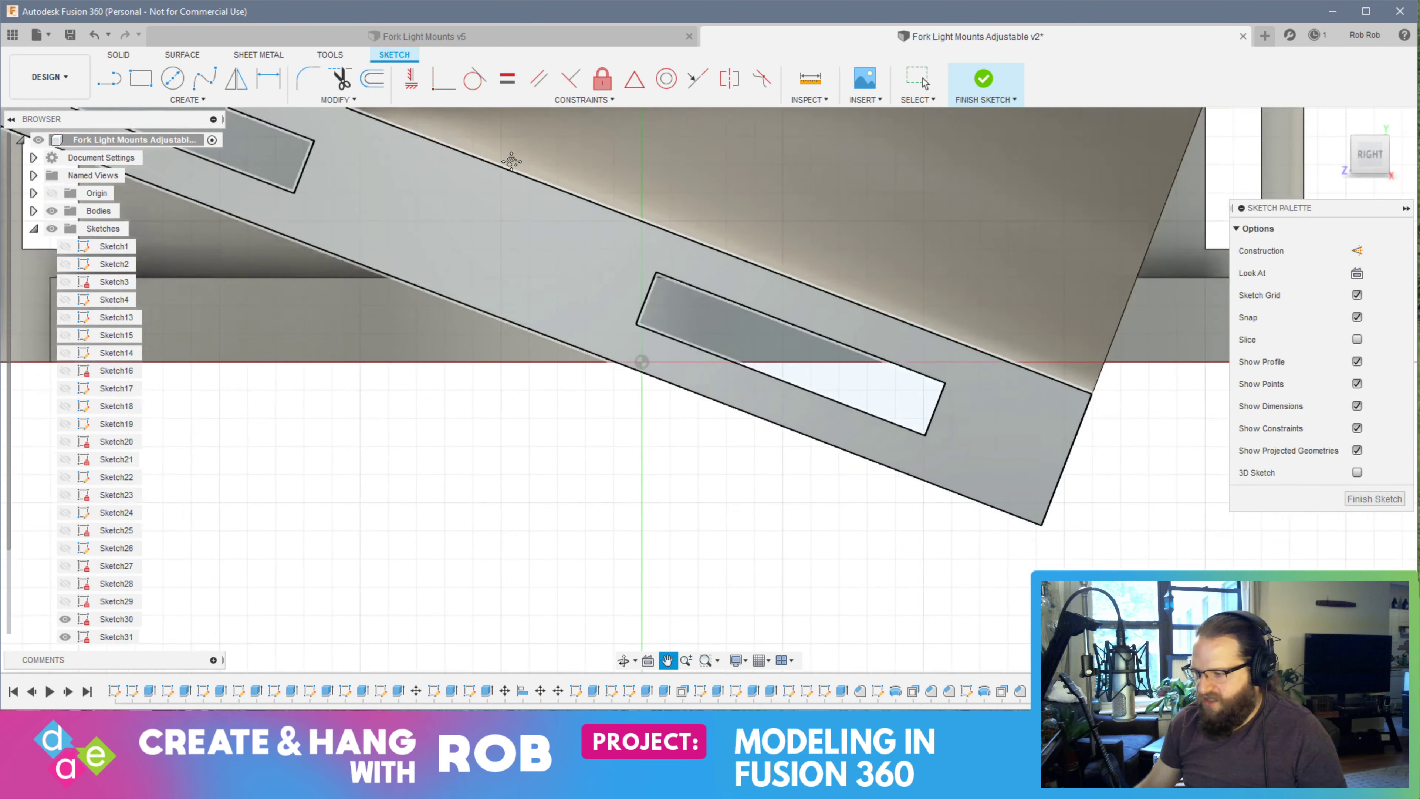
pyautogui.press('l')
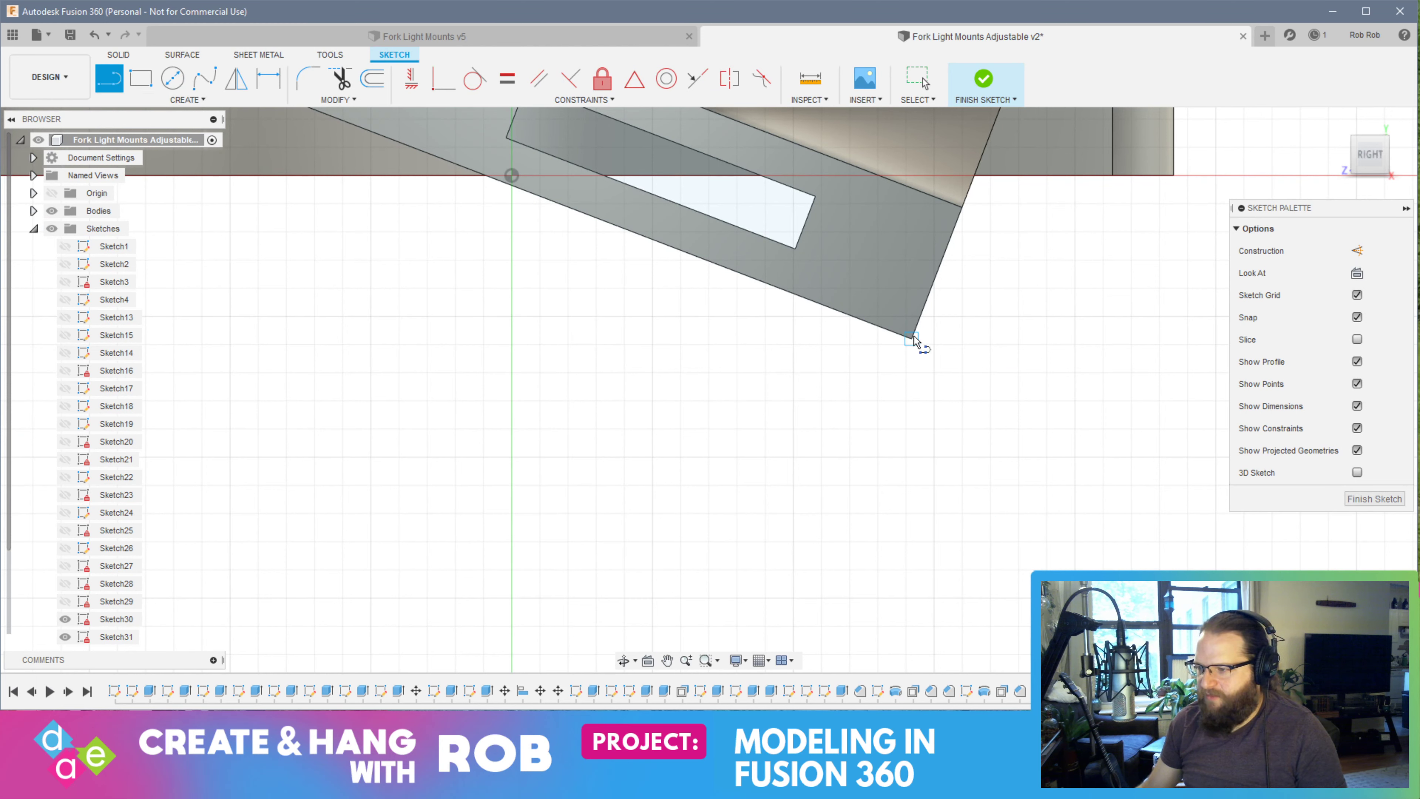
pyautogui.click(913, 338)
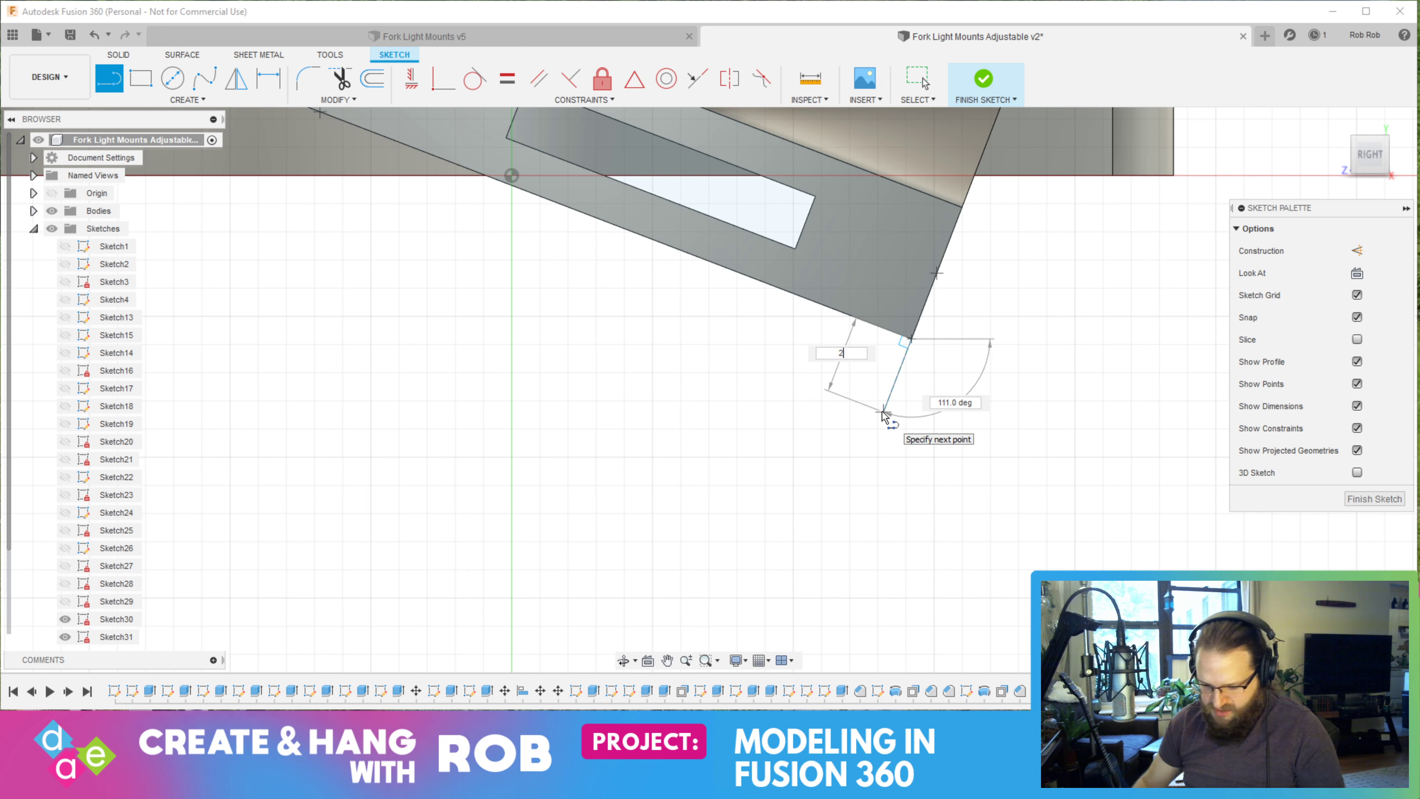
pyautogui.write('2')
pyautogui.press('Return')
pyautogui.press('Escape')
# Add a 3 mm line from the free end of the 2 mm line, parallel to the mount's outer edge
pyautogui.press('l')
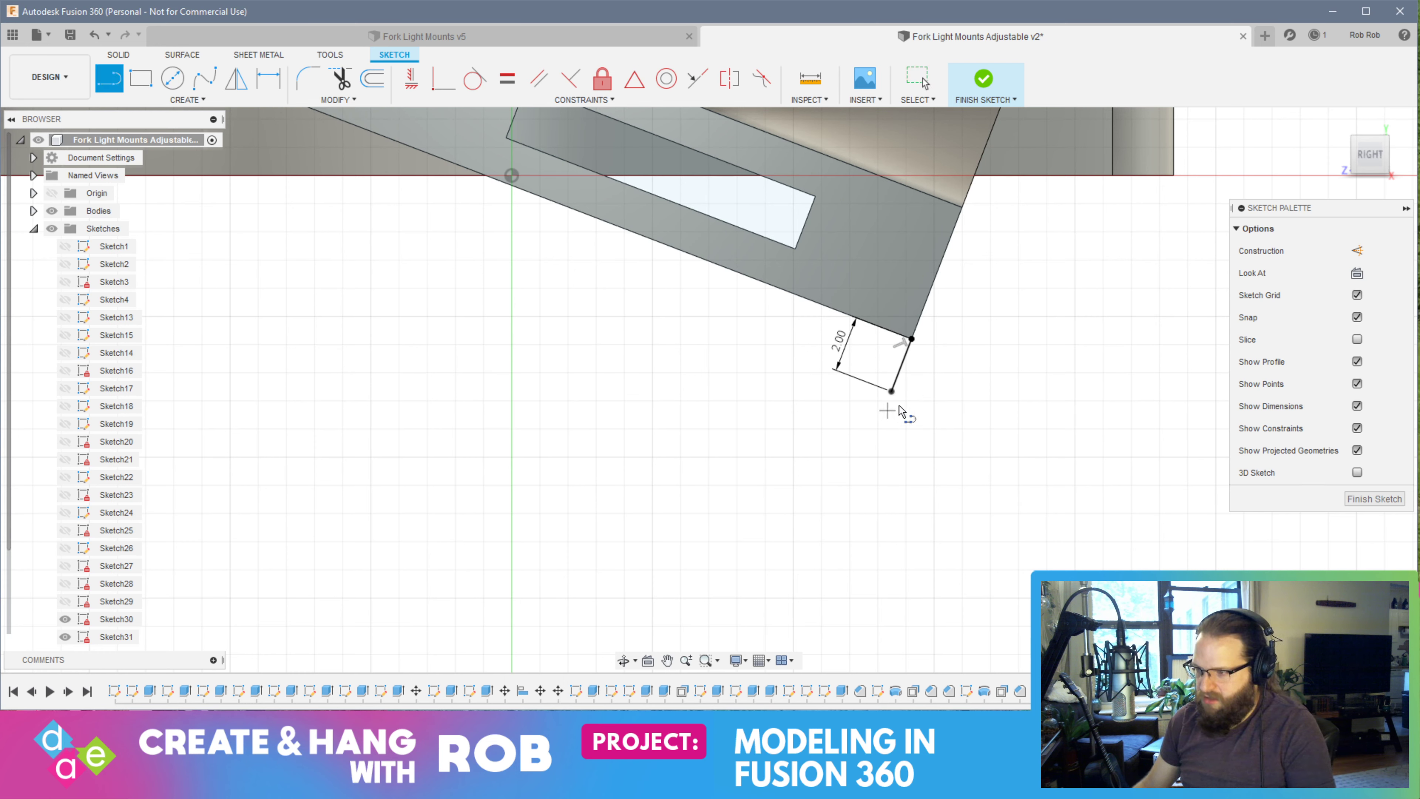
pyautogui.click(891, 391)
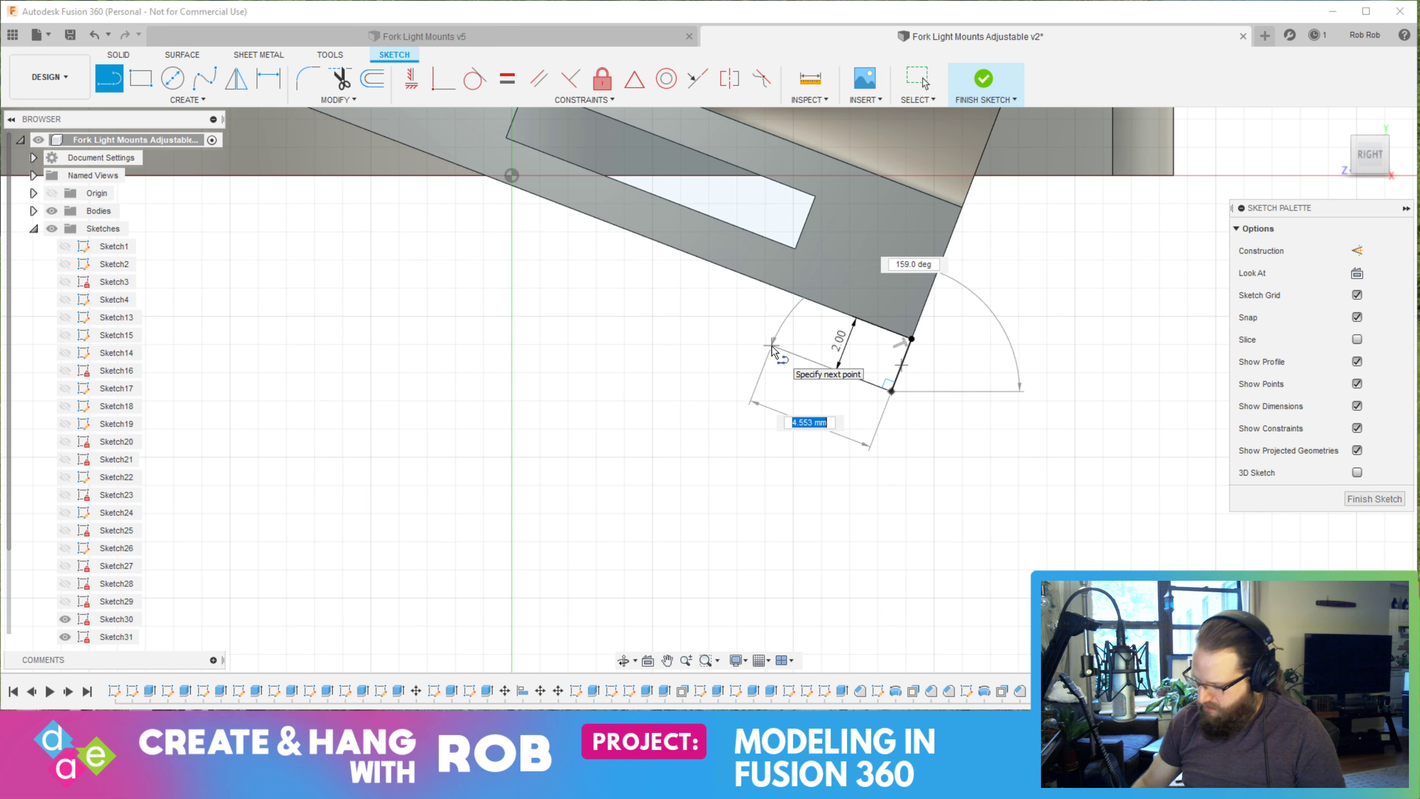
pyautogui.write('3')
pyautogui.press('Return')
pyautogui.press('Escape')
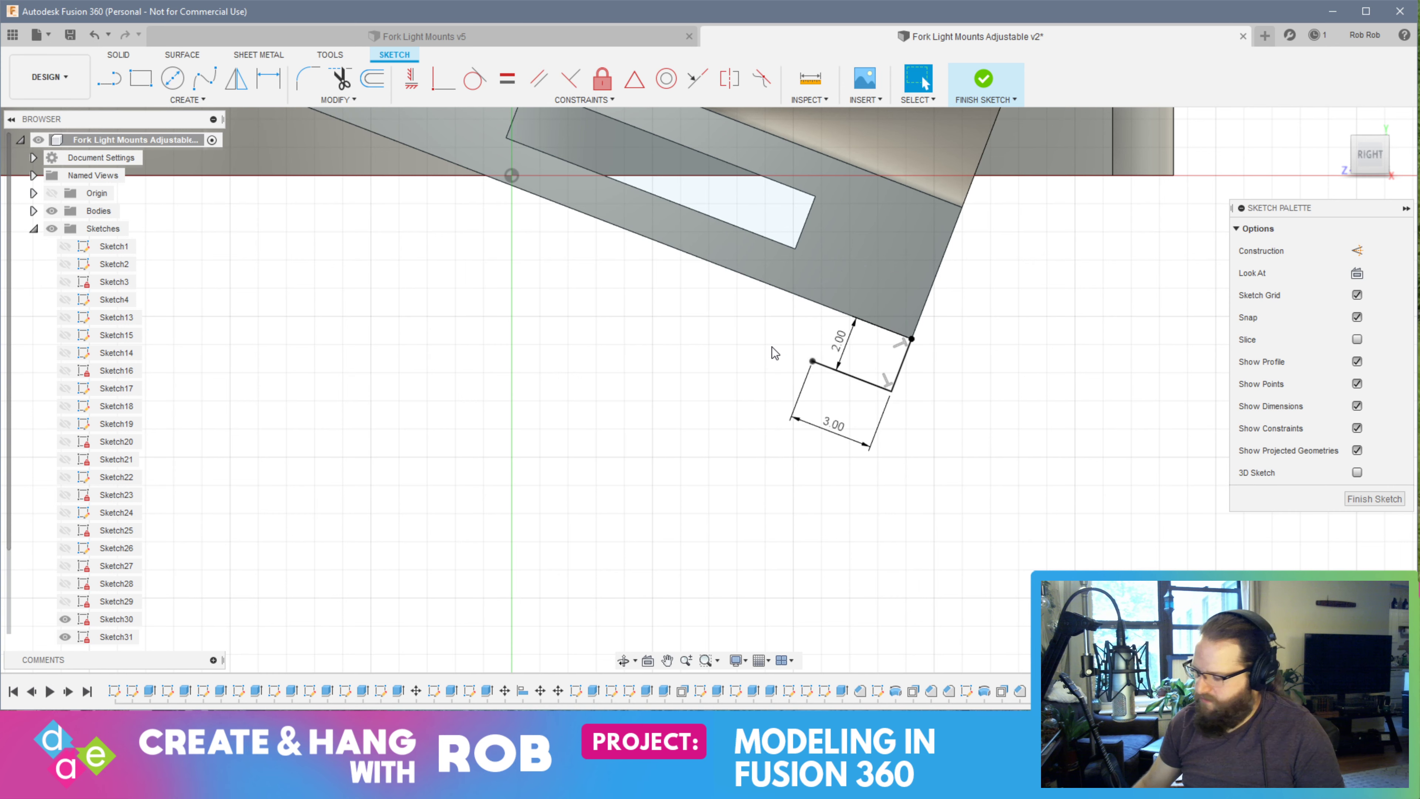
# Close the rectangle with a 2 mm line back to the mount's edge and finish the sketch
pyautogui.press('l')
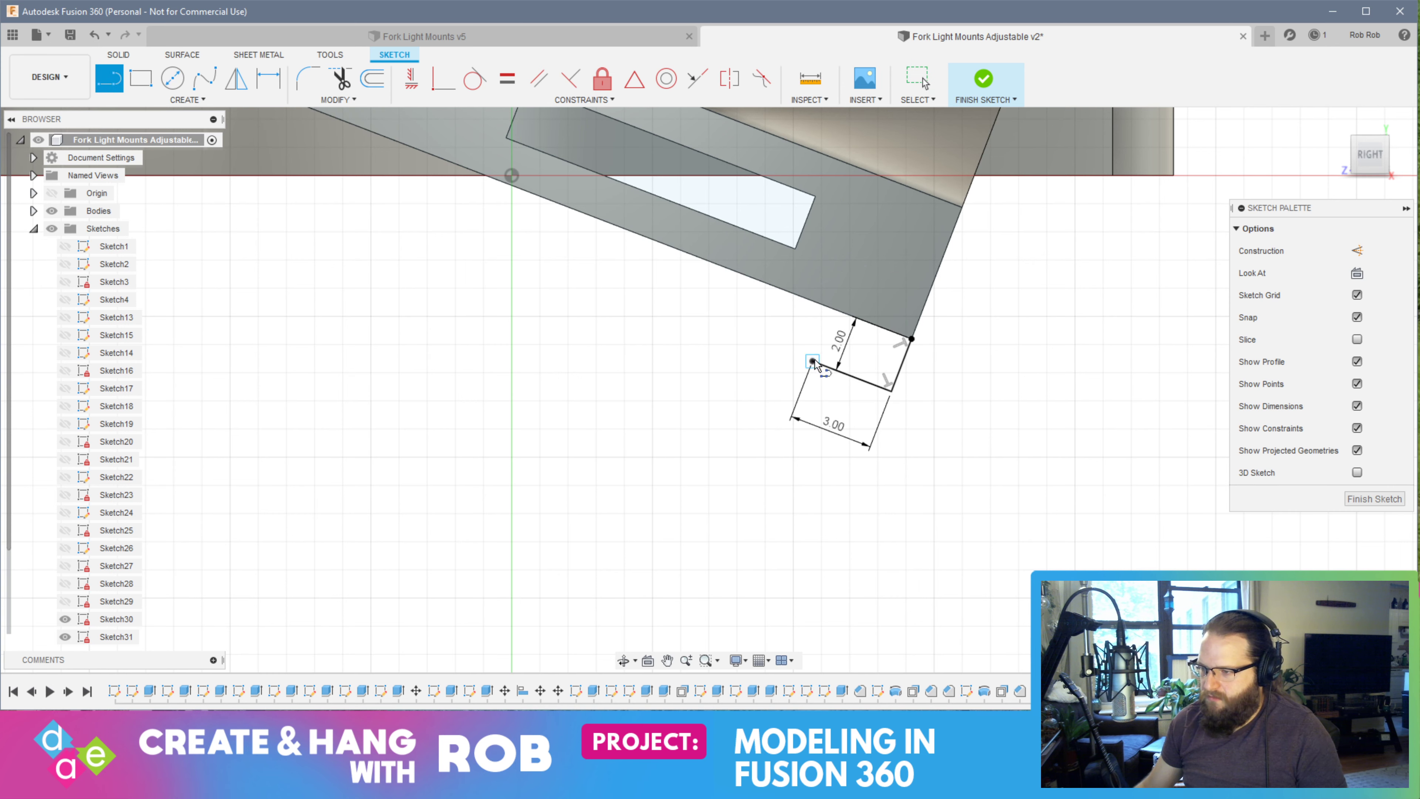
pyautogui.click(813, 361)
pyautogui.write('2')
pyautogui.press('Return')
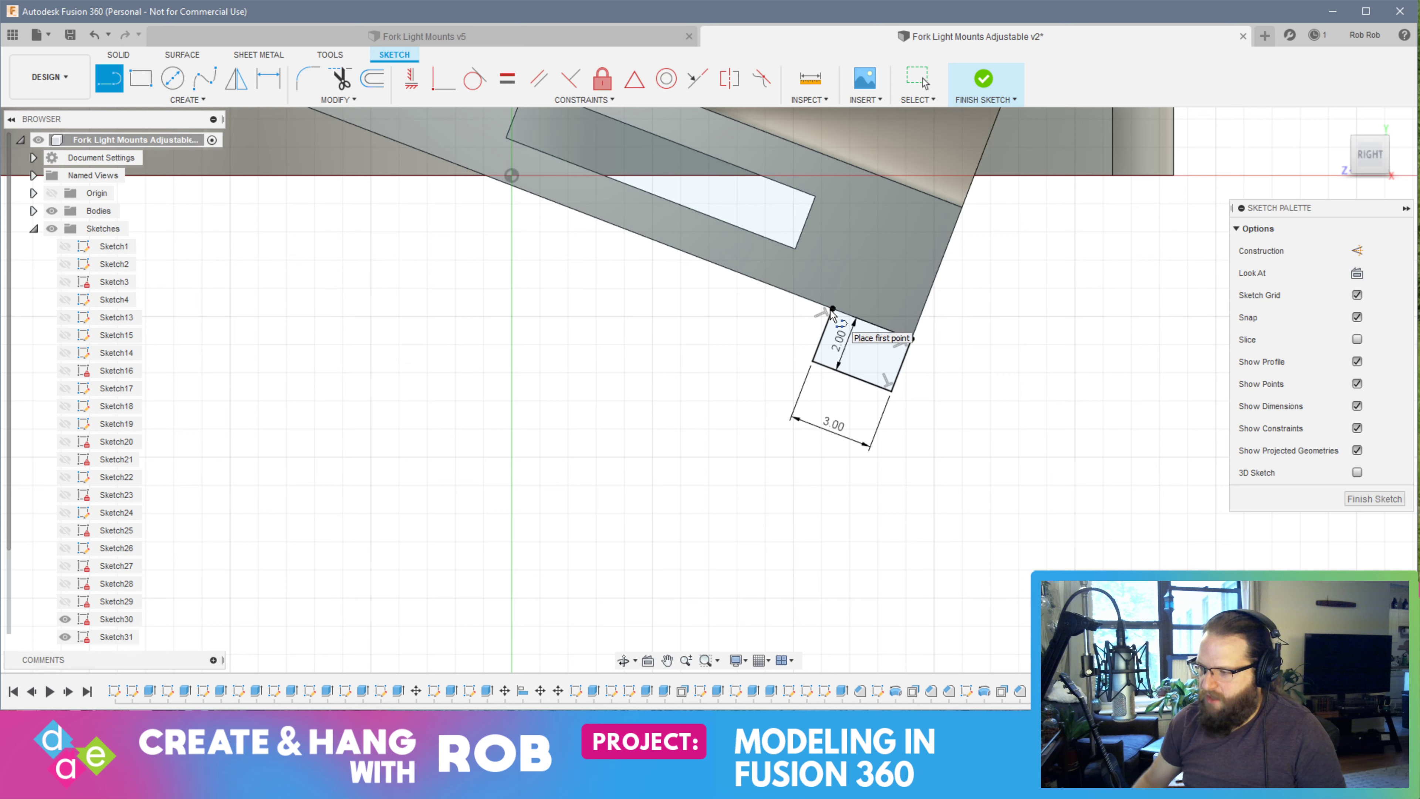
pyautogui.press('Escape')
pyautogui.click(1375, 499)
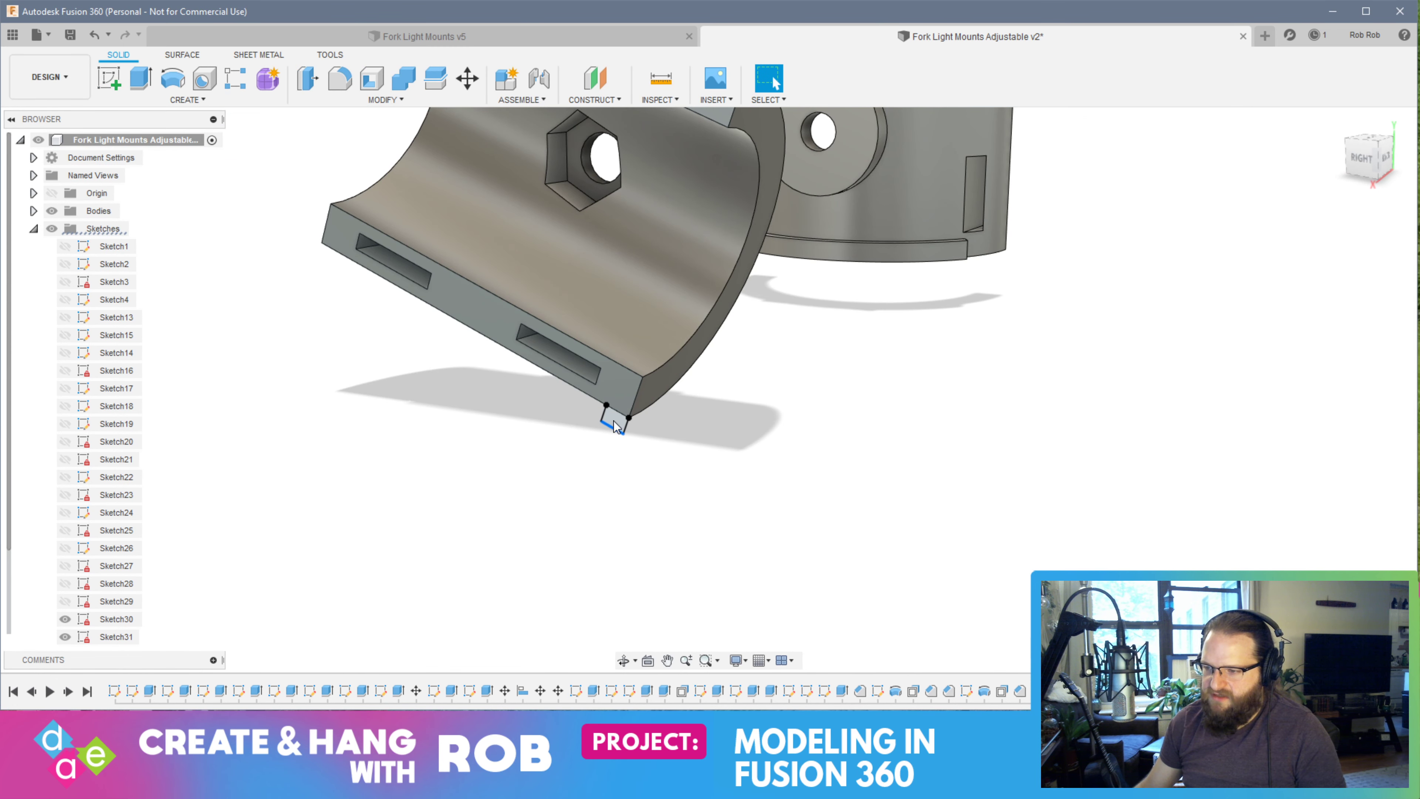
# Try to revolve the new rectangle by -150 degrees about the tilted mount's curved face axis, joined to the body
pyautogui.click(615, 424)
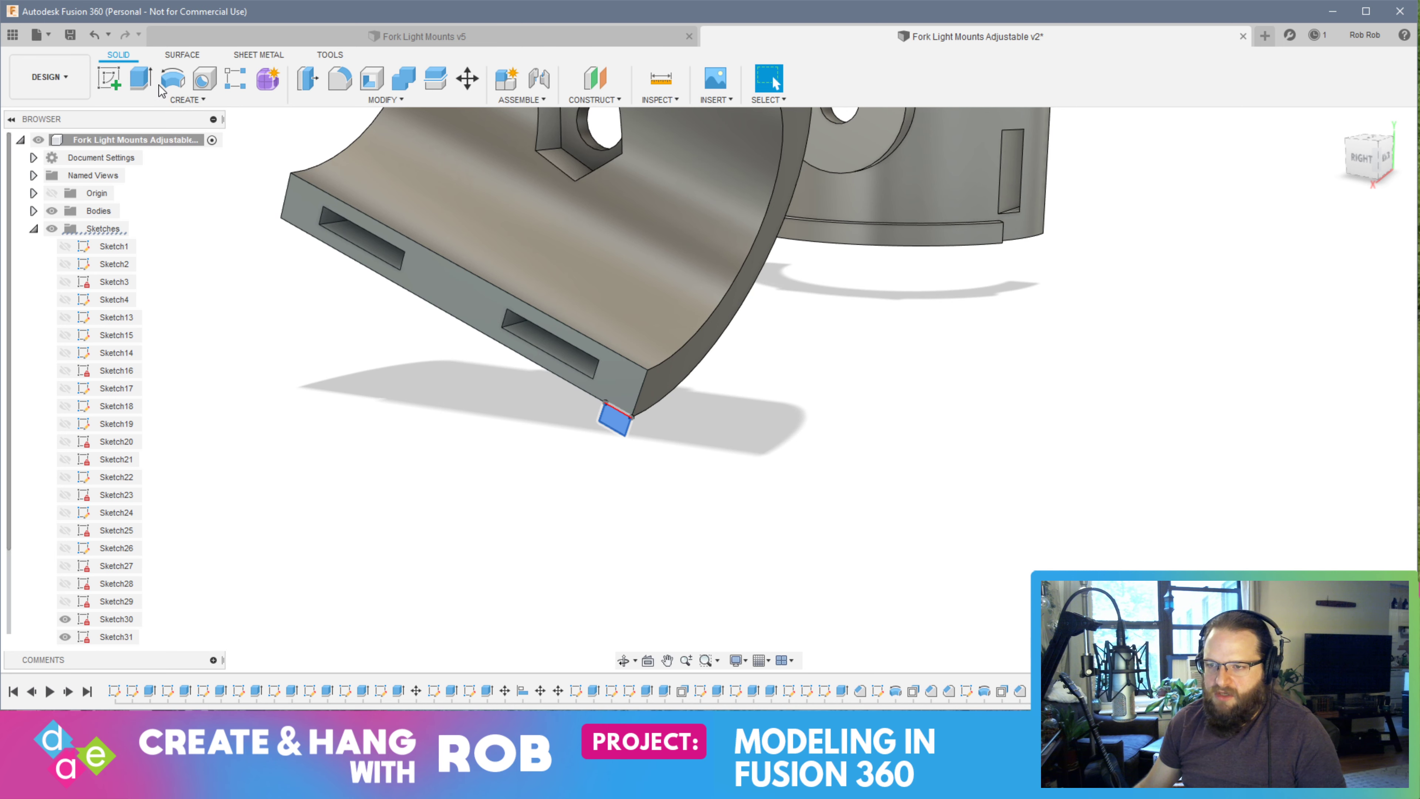
pyautogui.click(173, 79)
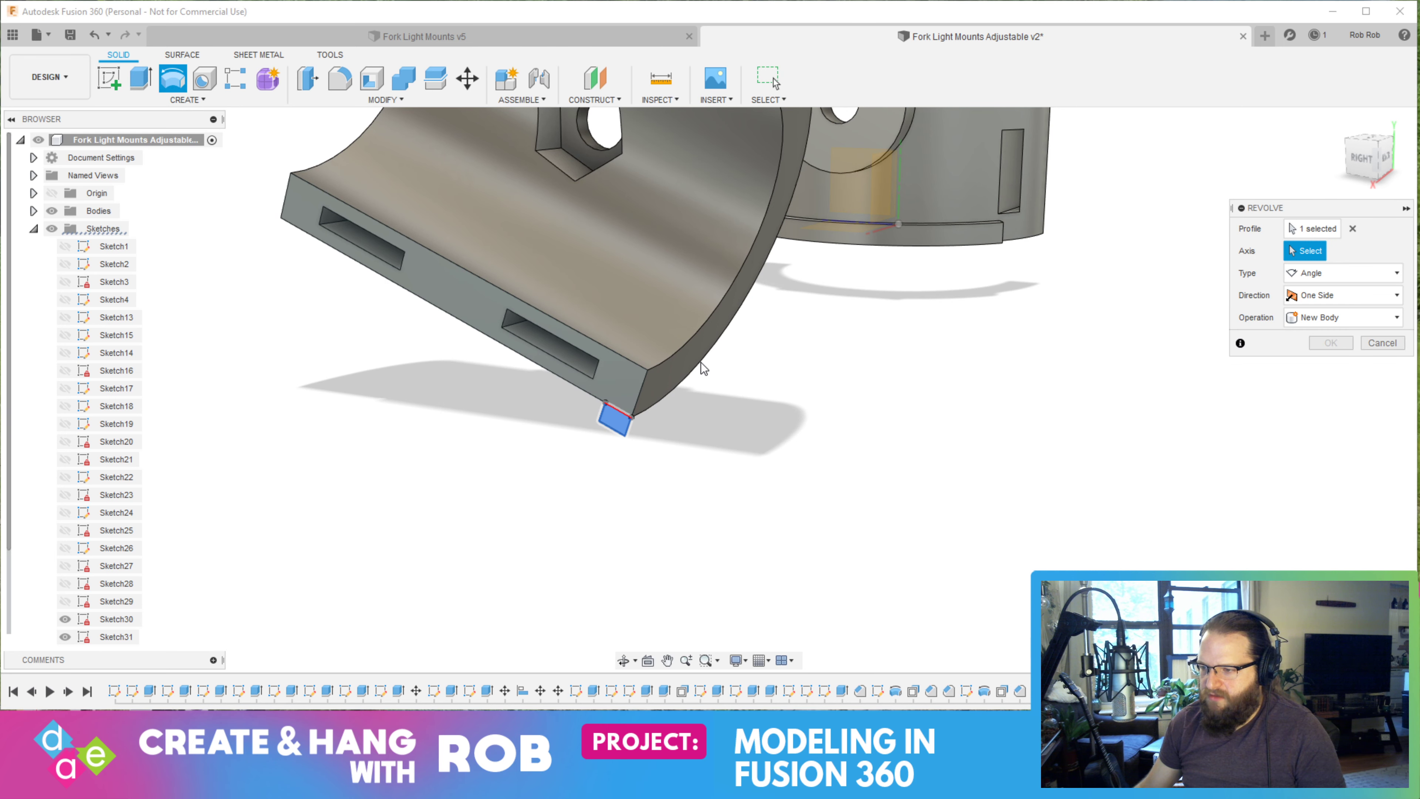
pyautogui.keyDown('shift'); pyautogui.moveTo(703, 367); pyautogui.dragTo(746, 375, button='middle'); pyautogui.keyUp('shift')
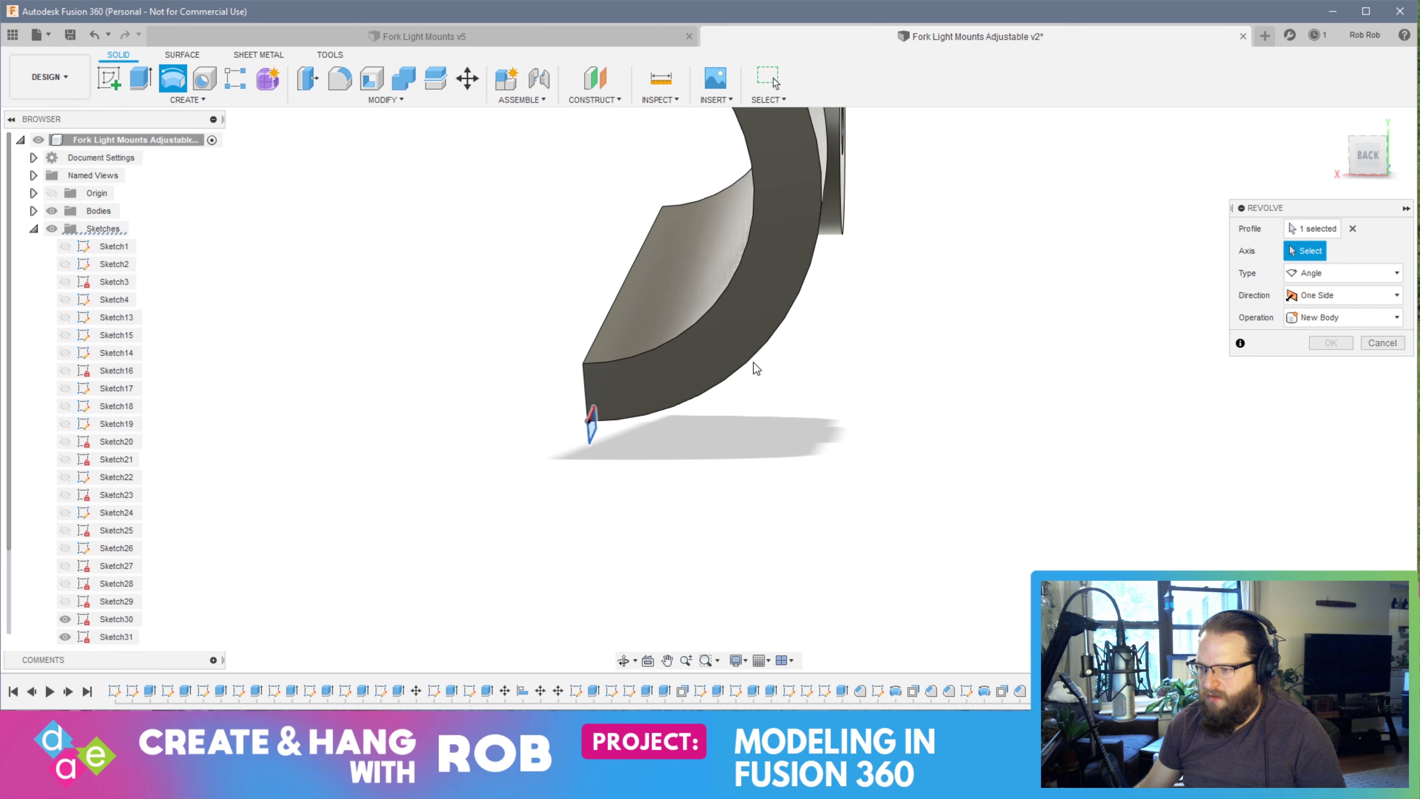
pyautogui.click(761, 363)
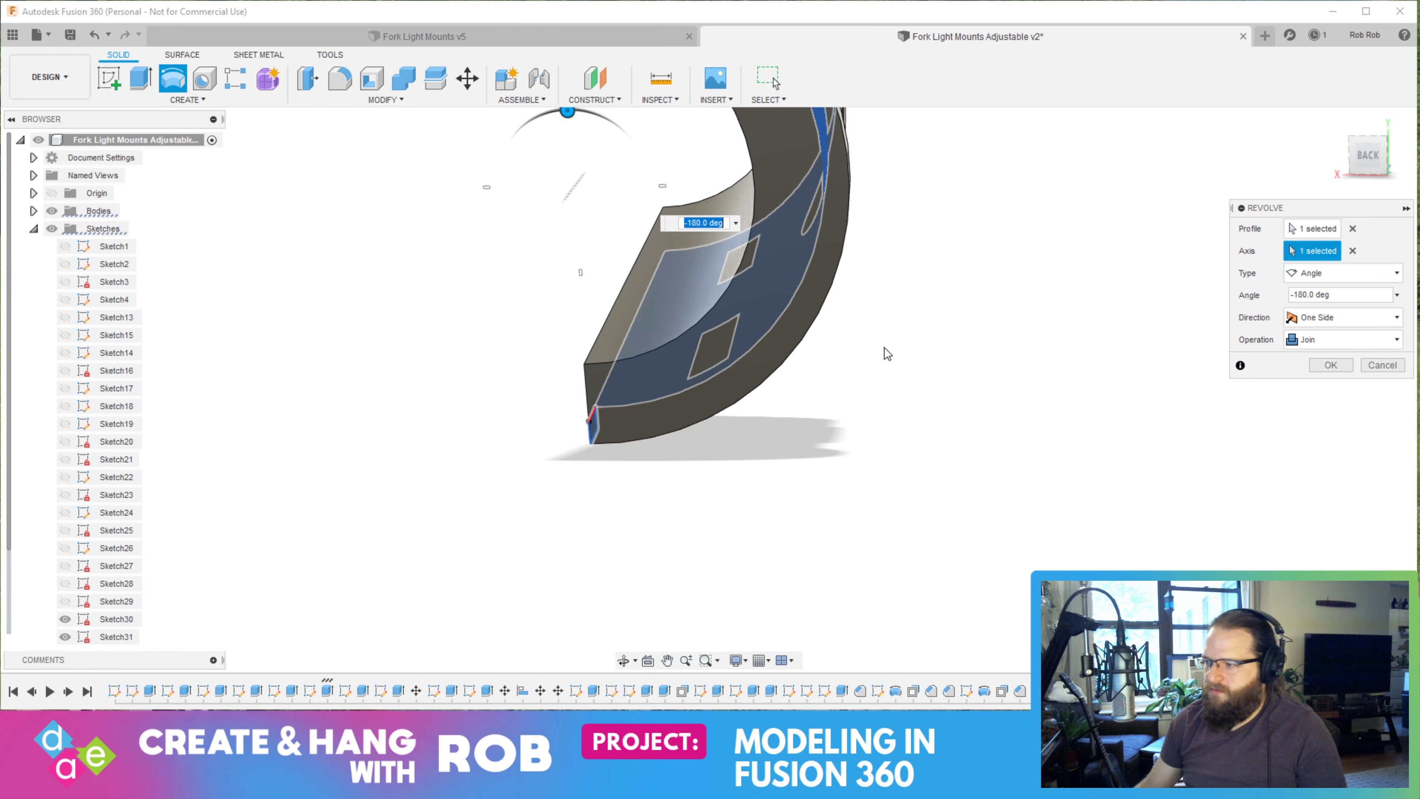
pyautogui.keyDown('shift'); pyautogui.moveTo(1315, 407); pyautogui.dragTo(904, 329, button='middle'); pyautogui.keyUp('shift')
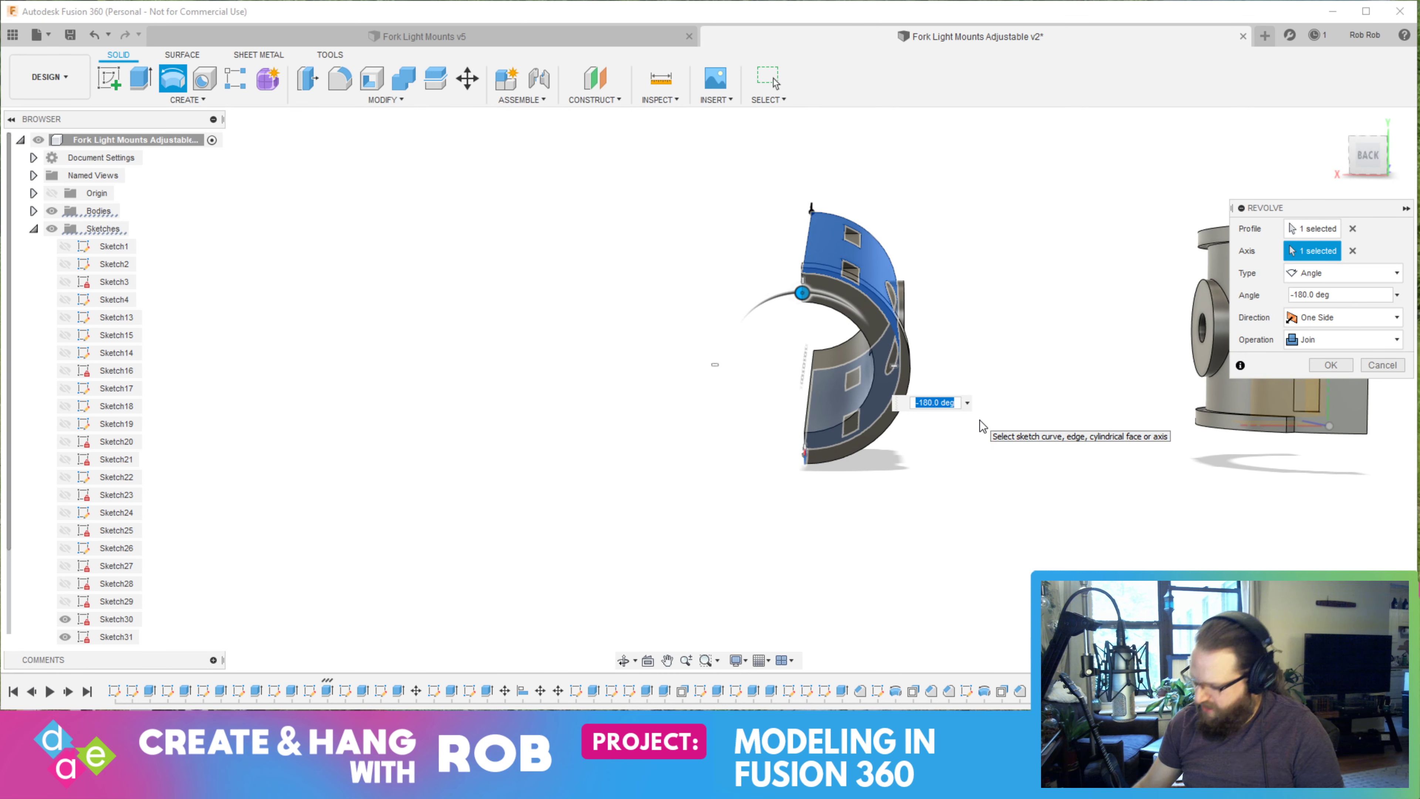
pyautogui.write('-150')
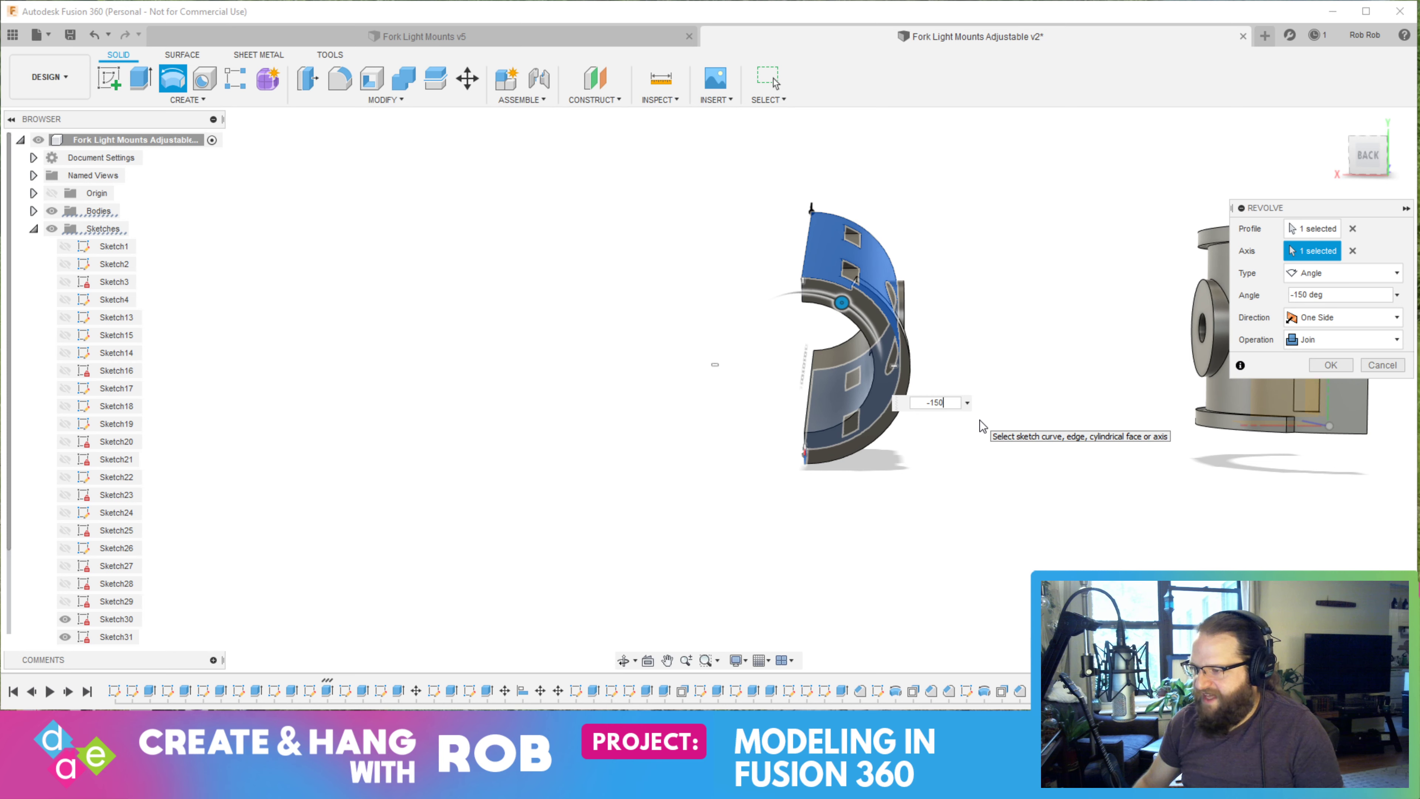
pyautogui.press('Return')
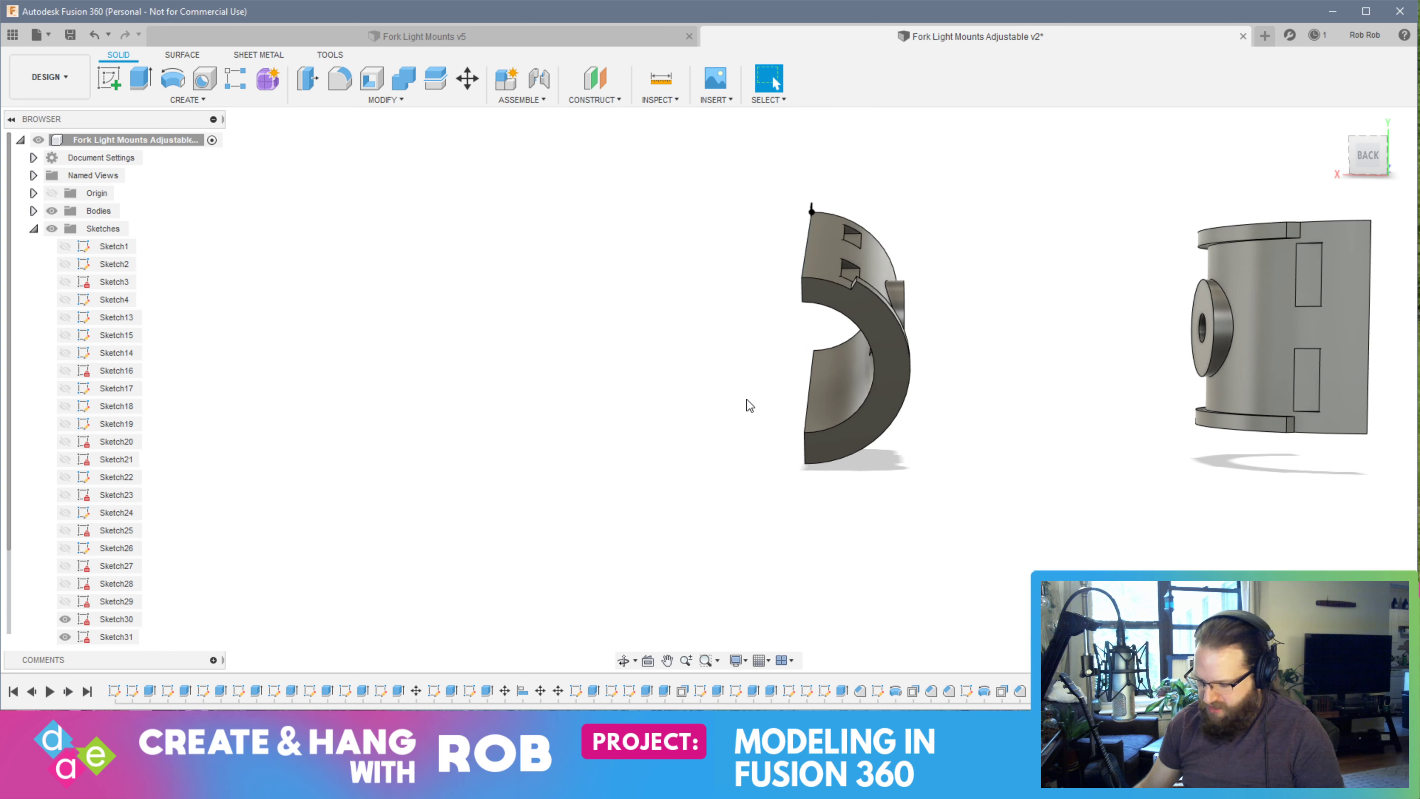
# Revolve the lower rectangle by -150 degrees about the tilted mount's cylindrical axis as a new body
pyautogui.keyDown('shift'); pyautogui.moveTo(749, 405); pyautogui.dragTo(797, 378, button='middle'); pyautogui.keyUp('shift')
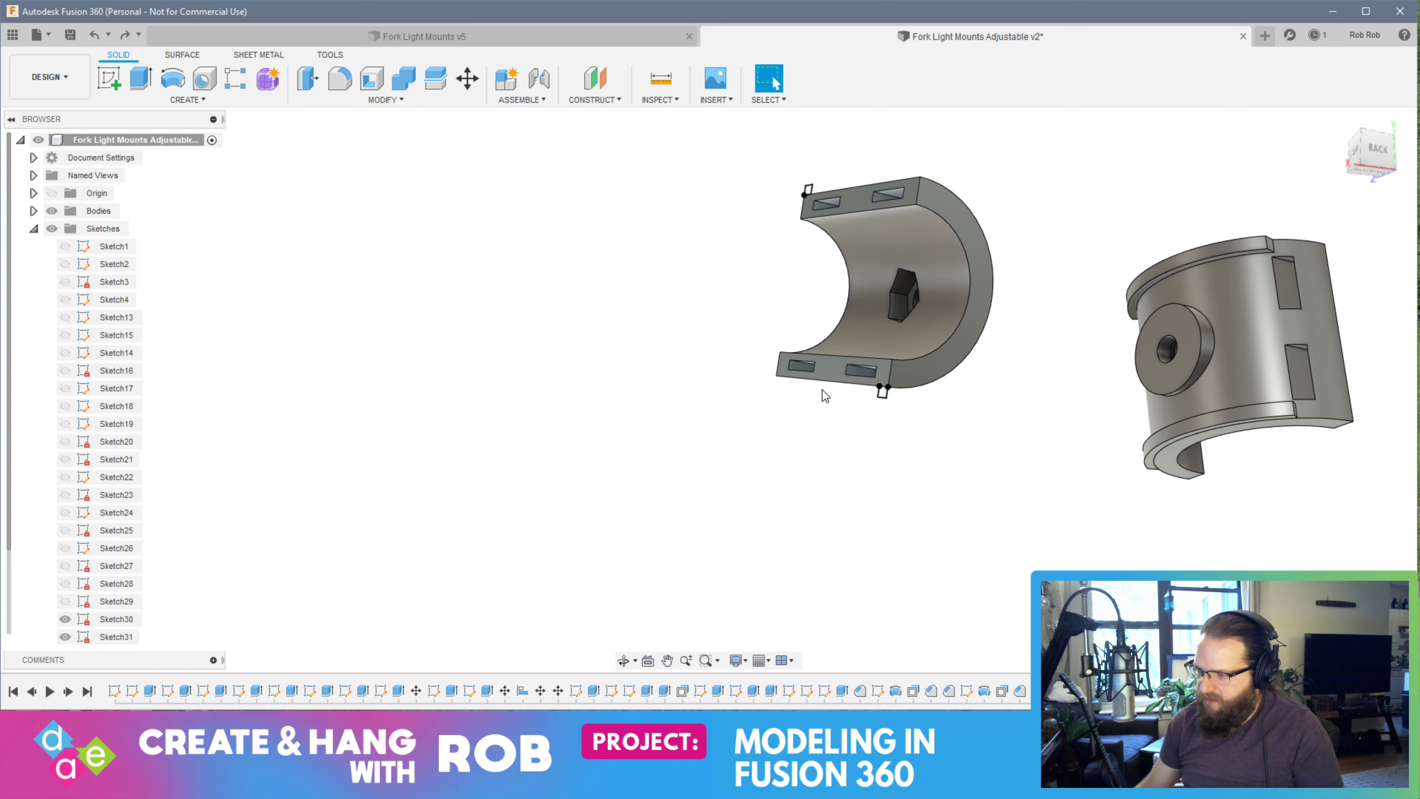
pyautogui.keyDown('shift'); pyautogui.moveTo(897, 406); pyautogui.dragTo(877, 500, button='middle'); pyautogui.keyUp('shift')
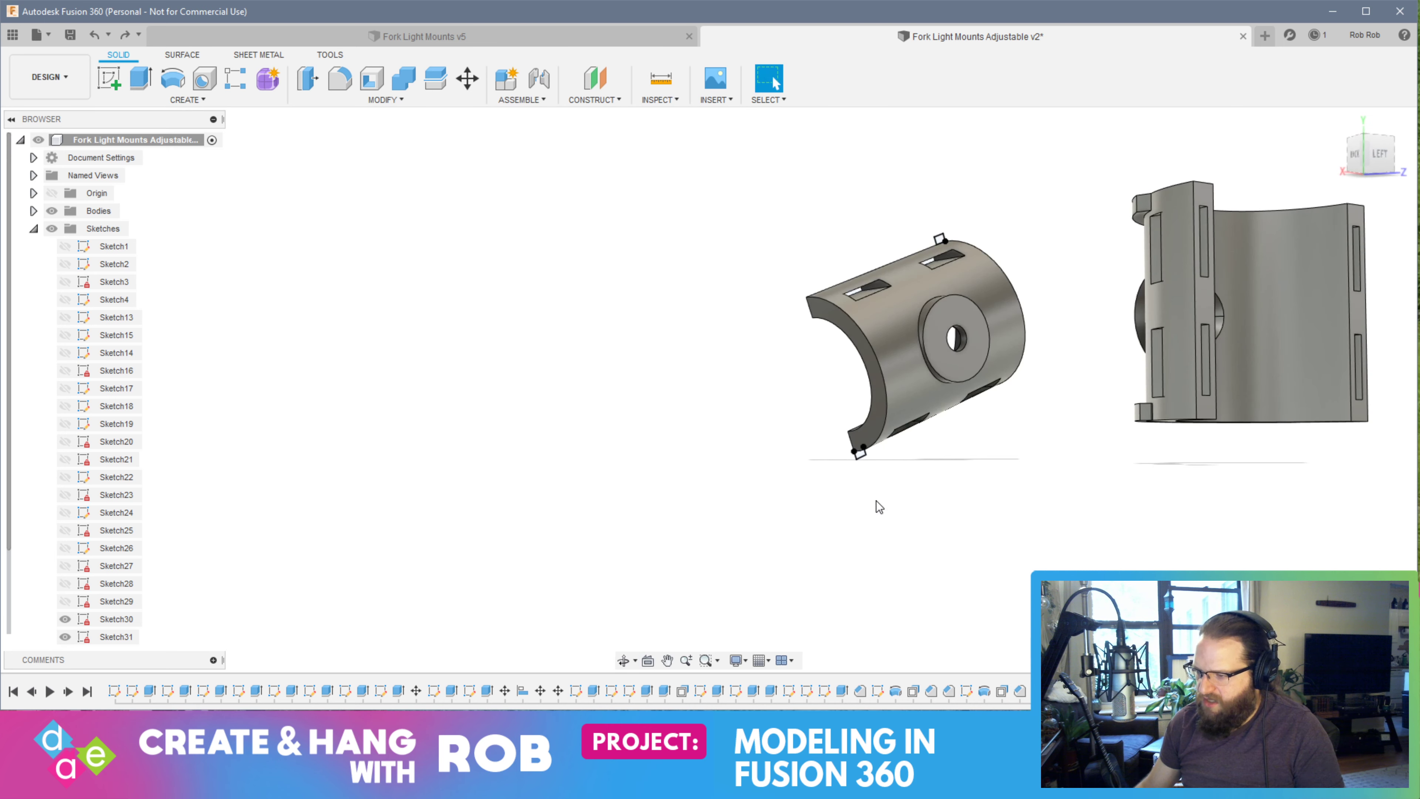
pyautogui.scroll(5, 855, 478)
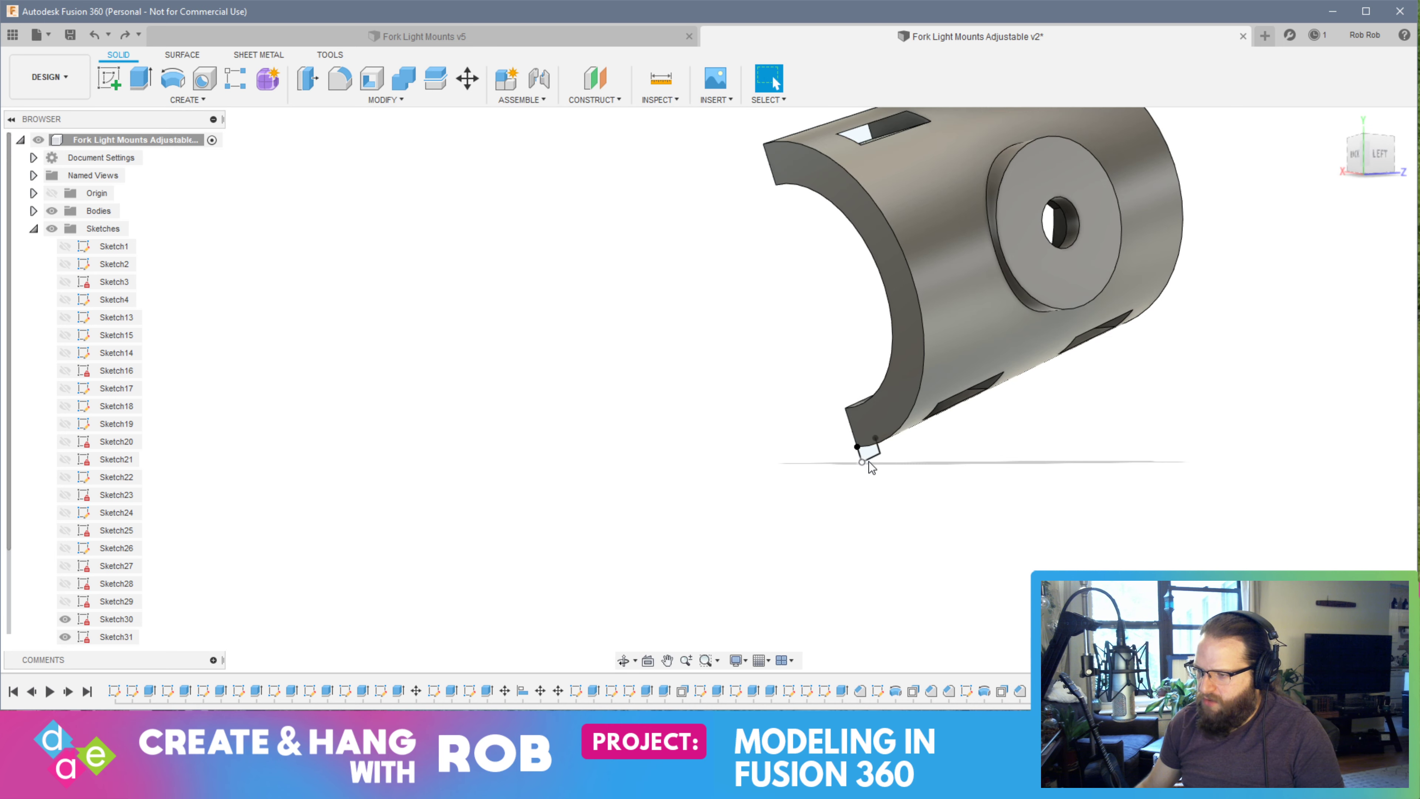
pyautogui.click(865, 452)
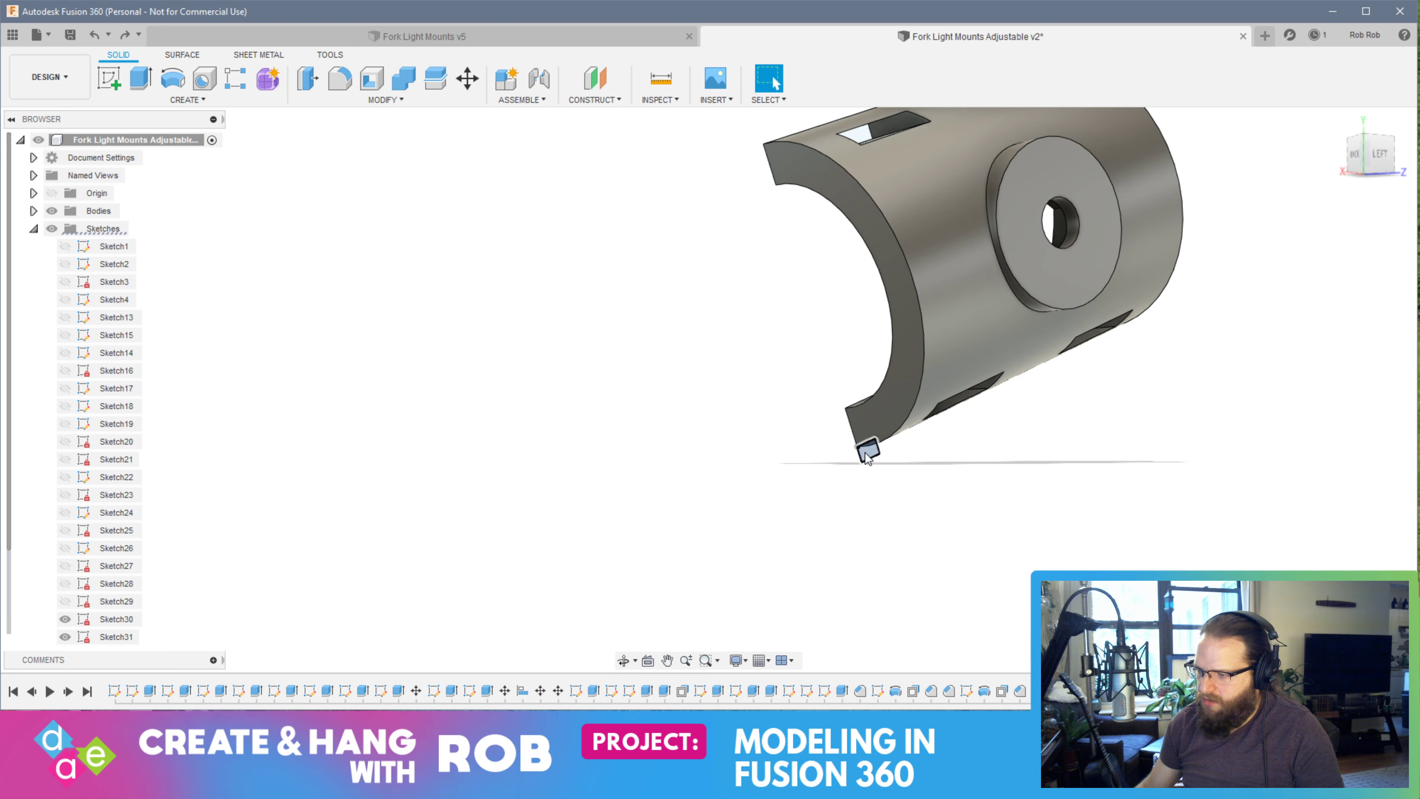
pyautogui.click(173, 78)
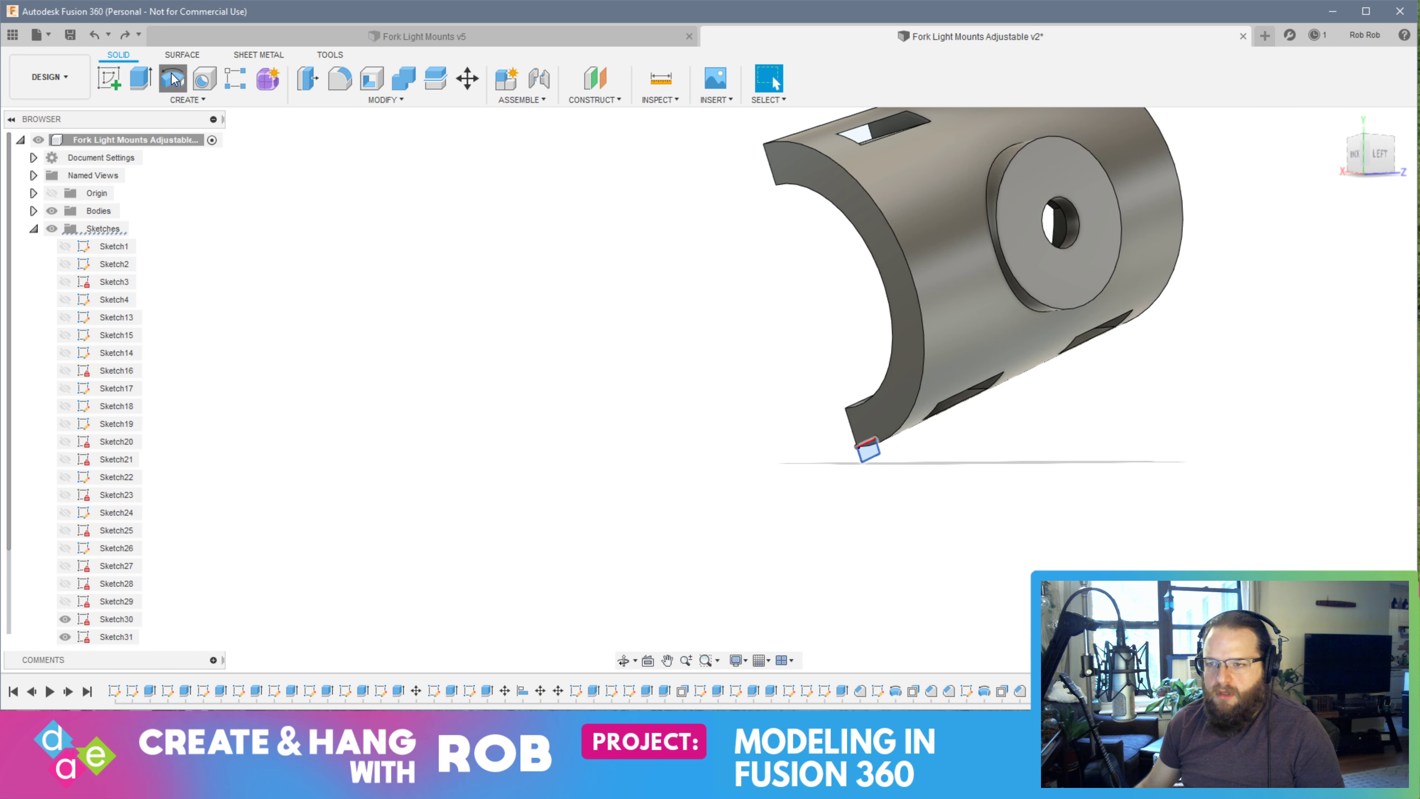
pyautogui.click(923, 329)
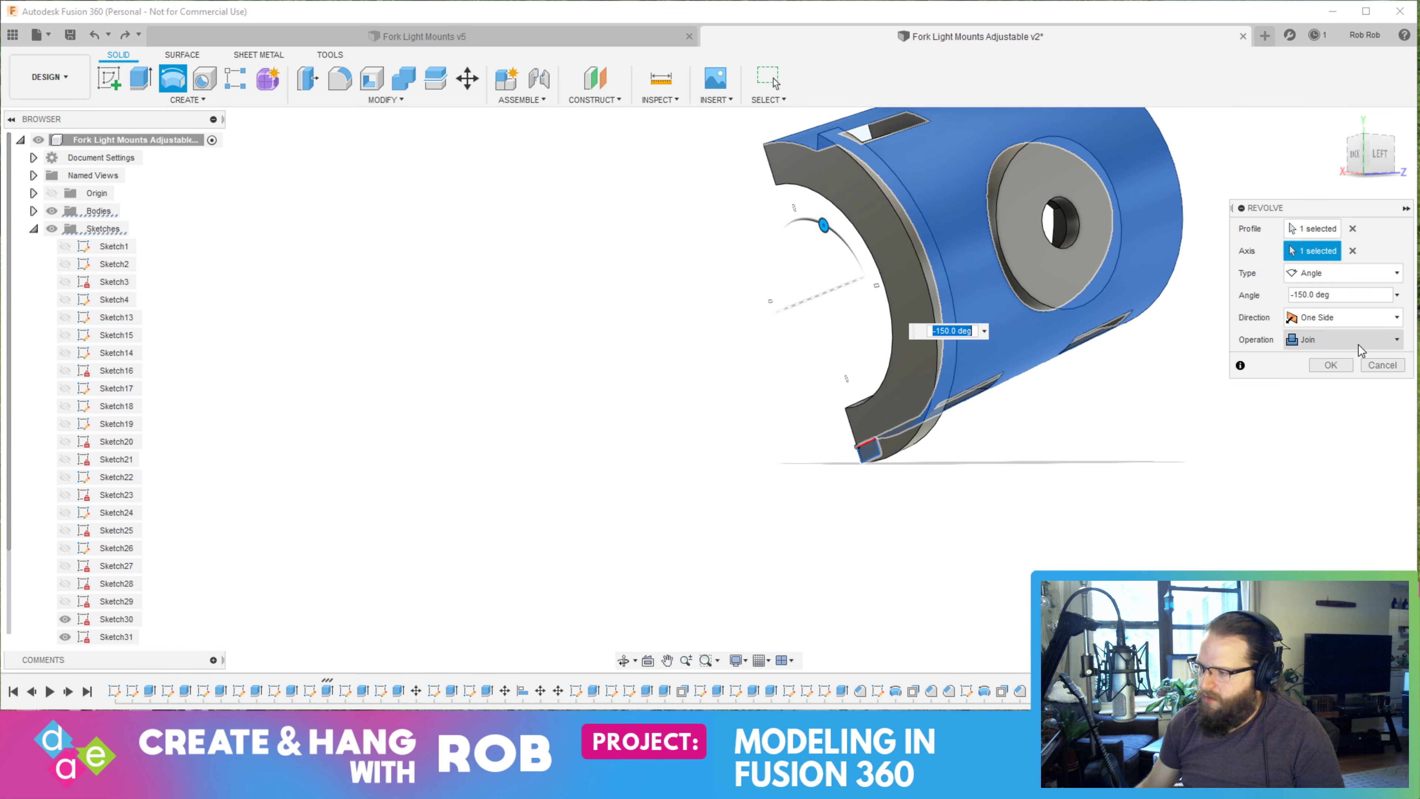
pyautogui.click(1375, 339)
pyautogui.click(1348, 414)
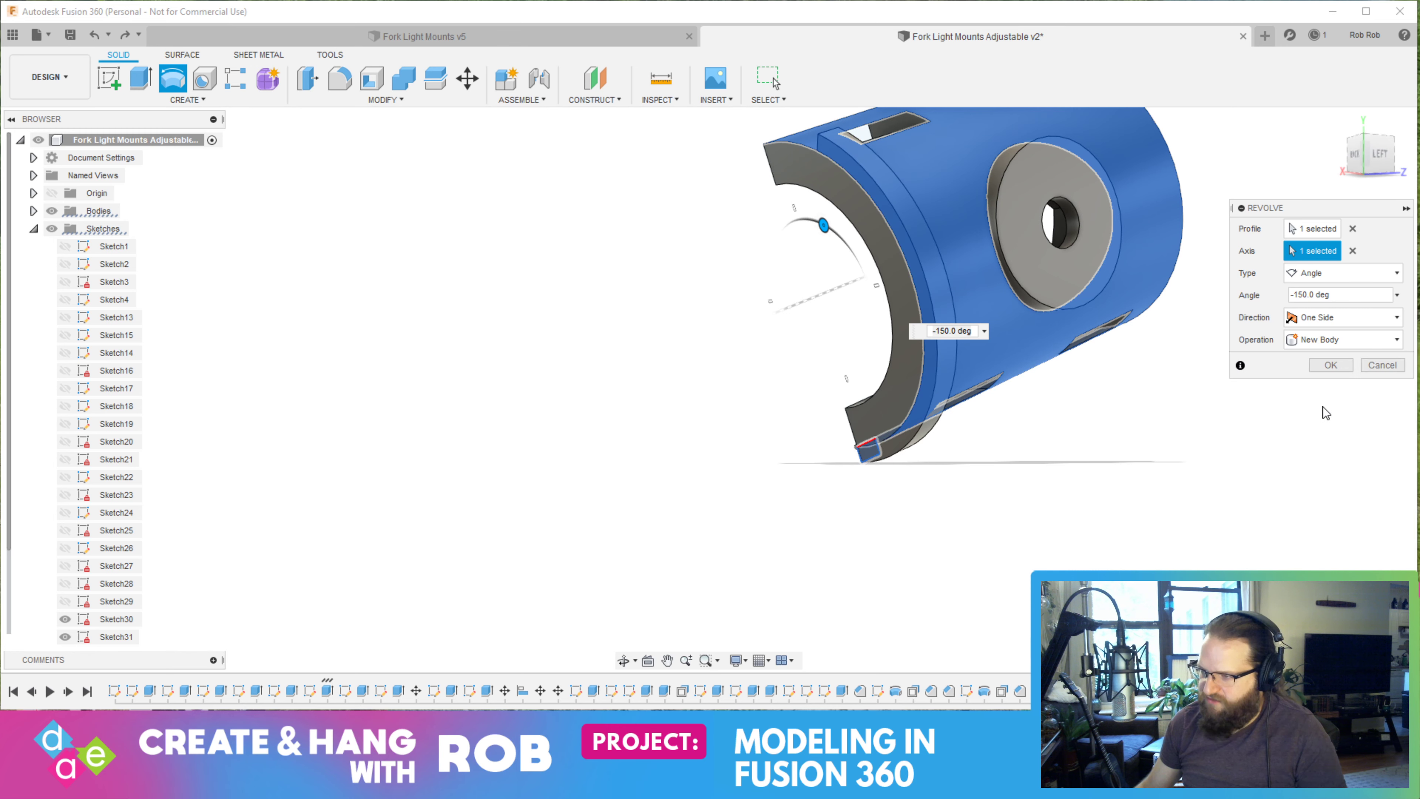
pyautogui.click(1330, 365)
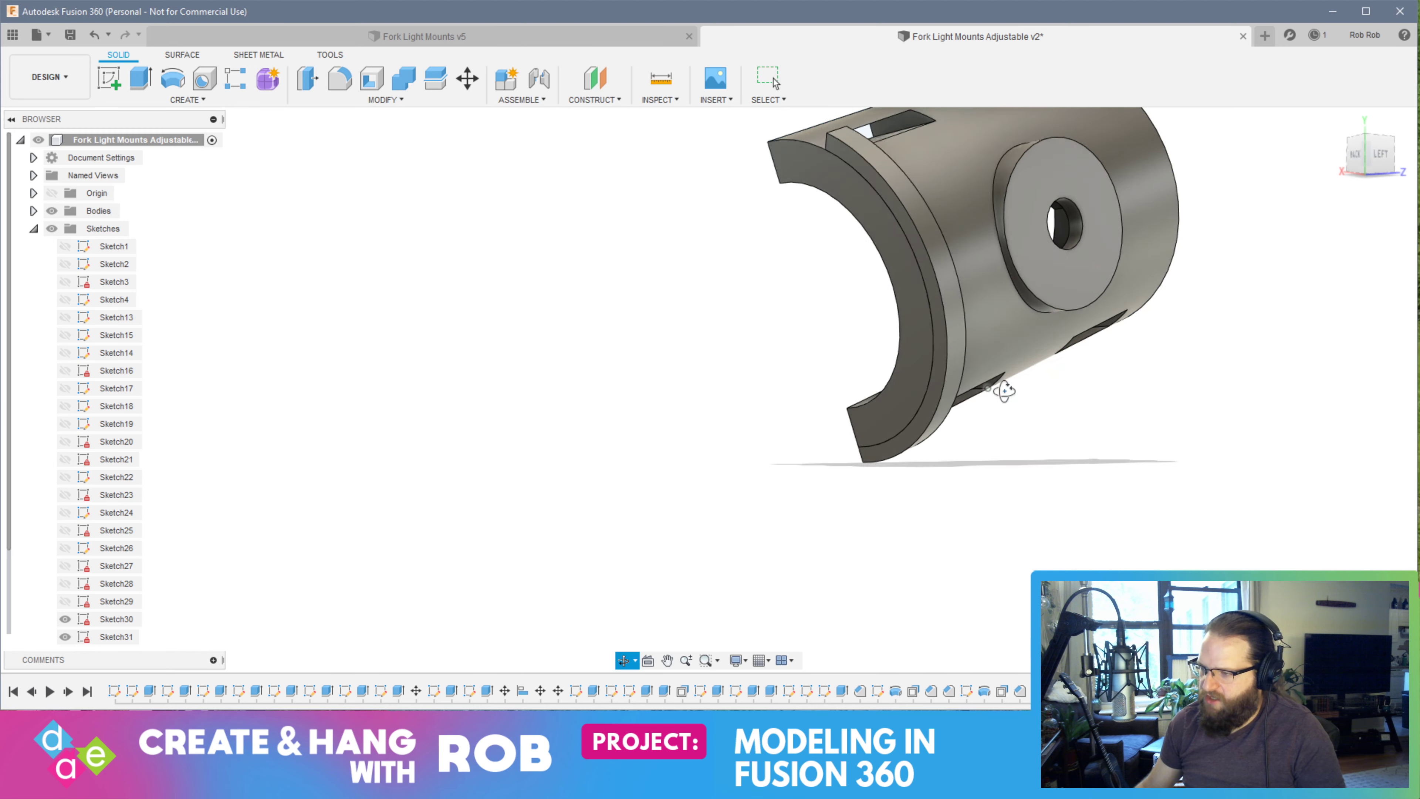
# Revolve the remaining rectangle at the tilted mount's other end by -150 degrees about the mount's cylindrical axis as a new body
pyautogui.moveTo(988, 389)
pyautogui.keyDown('shift'); pyautogui.mouseDown(button='middle')
pyautogui.moveTo(1254, 421)
pyautogui.moveTo(1189, 442)
pyautogui.moveTo(894, 425)
pyautogui.moveTo(804, 475)
pyautogui.mouseUp(button='middle'); pyautogui.keyUp('shift')
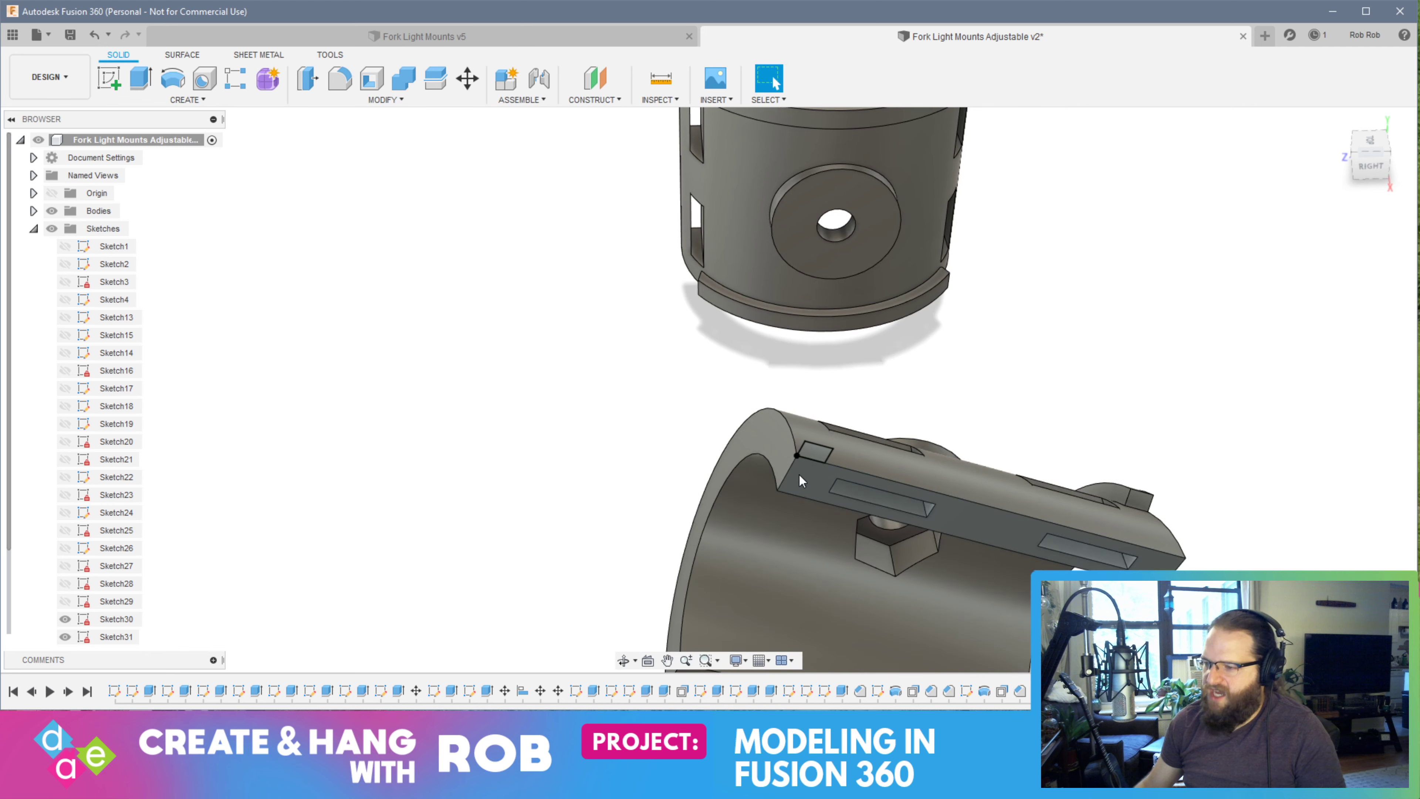
pyautogui.click(815, 453)
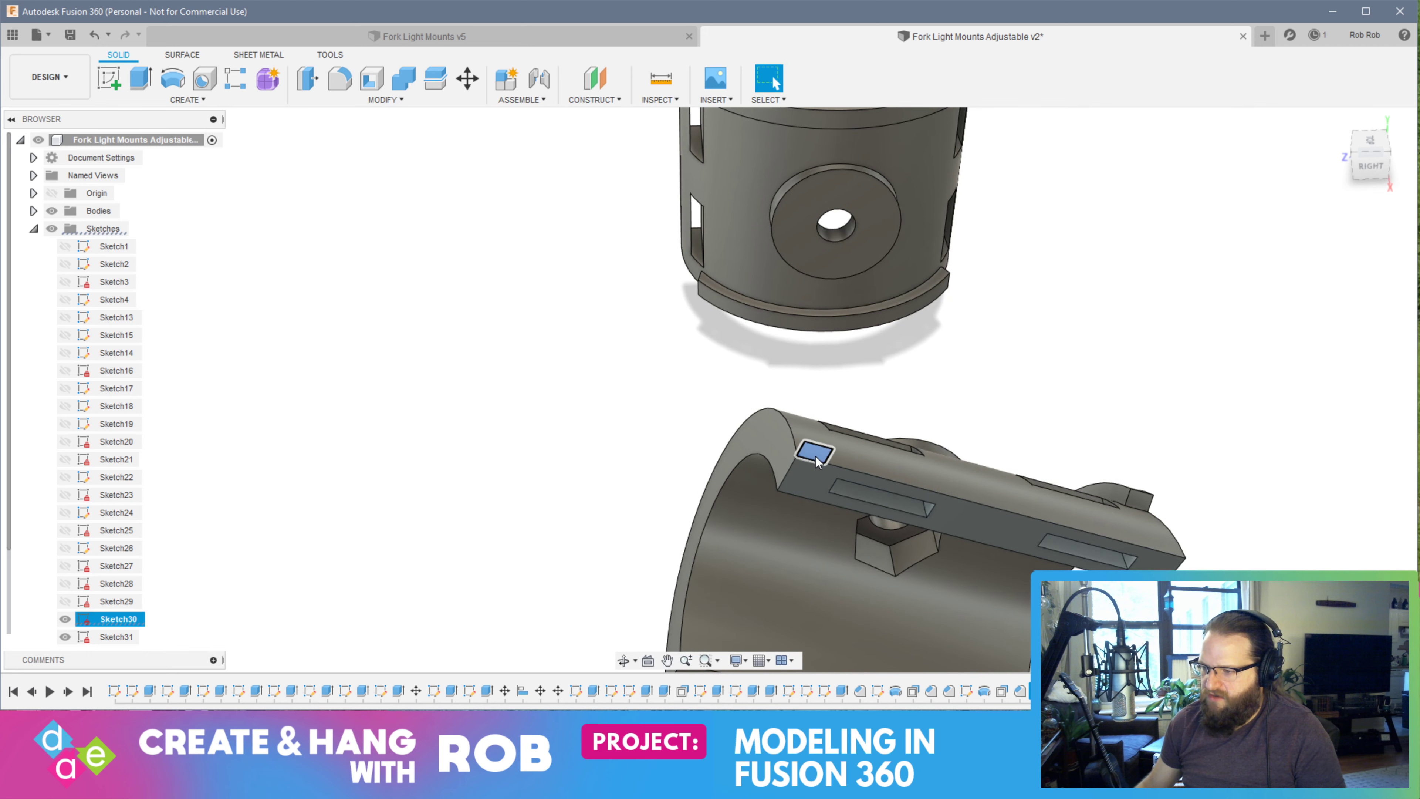
pyautogui.click(172, 79)
pyautogui.click(791, 429)
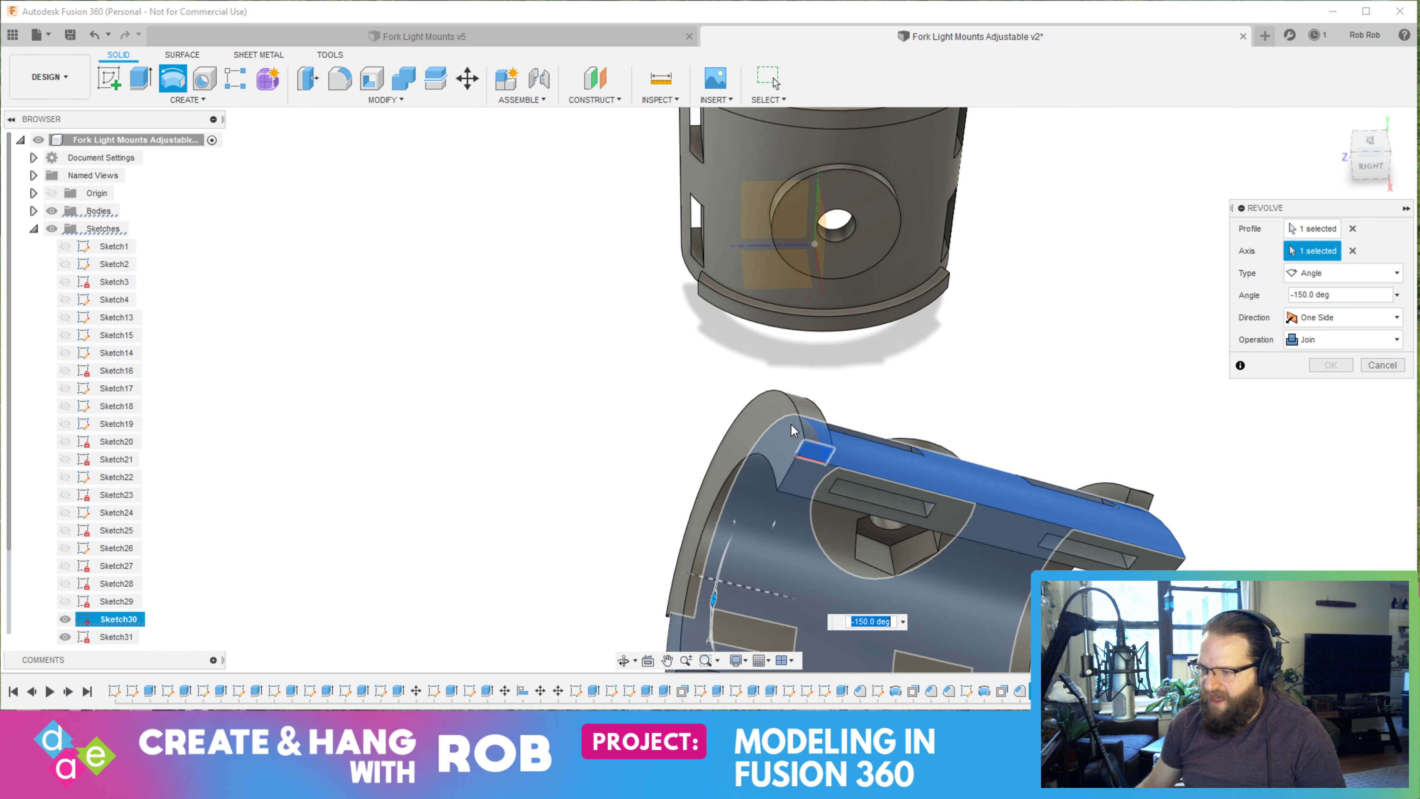
pyautogui.click(1341, 339)
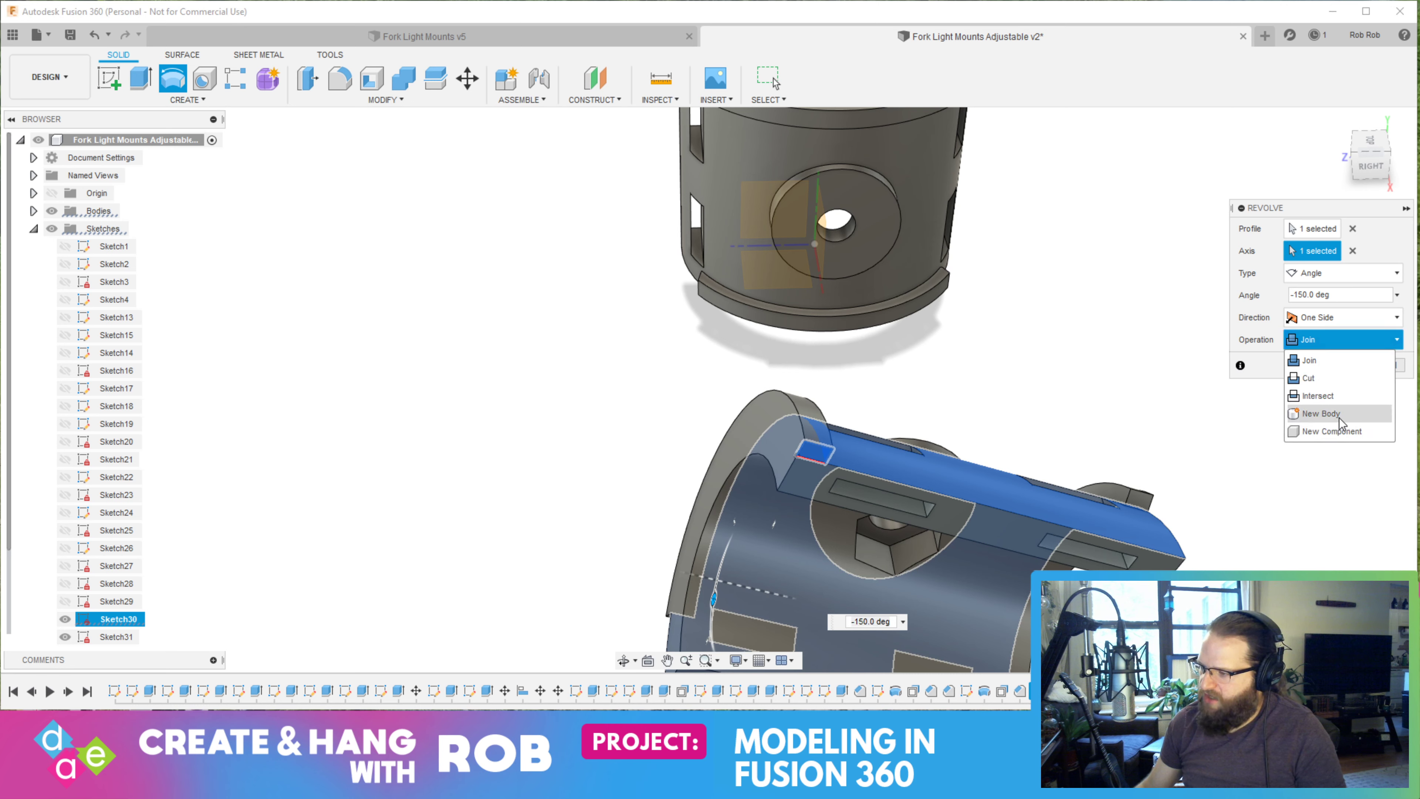
pyautogui.click(1322, 410)
pyautogui.moveTo(1017, 380); pyautogui.dragTo(1023, 326, button='middle')
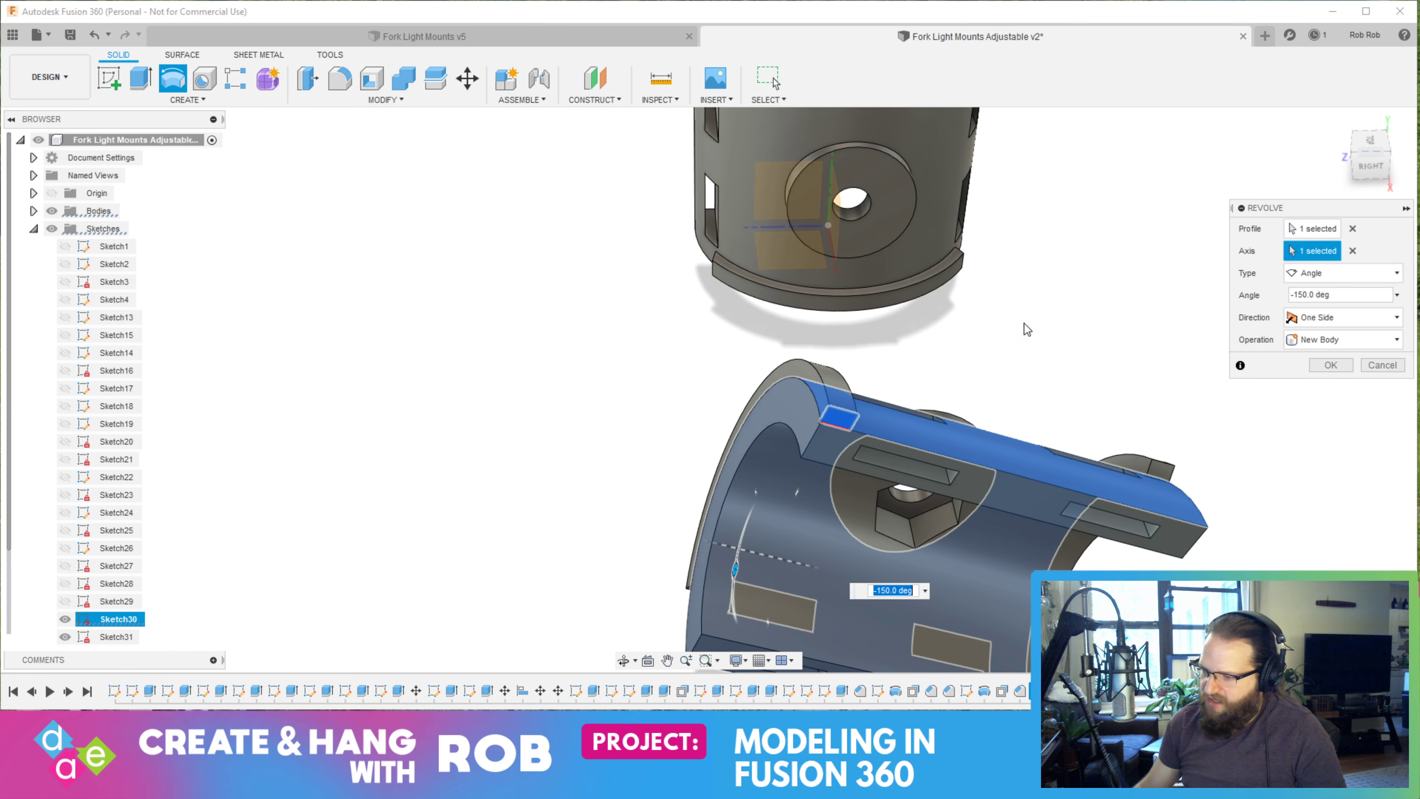
pyautogui.click(1330, 364)
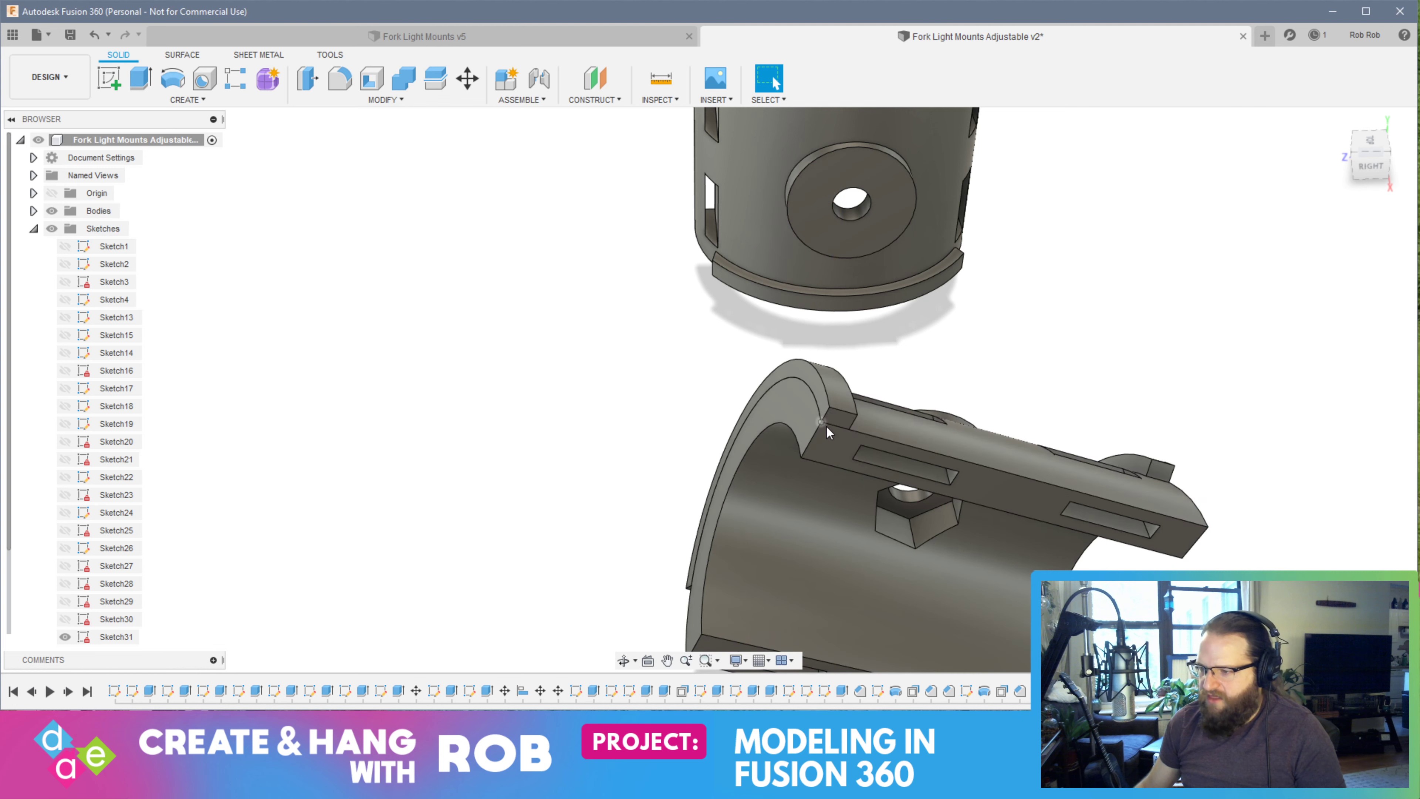
# Offset the end face of the new rim by -12.5 mm to shorten it
pyautogui.rightClick(838, 427)
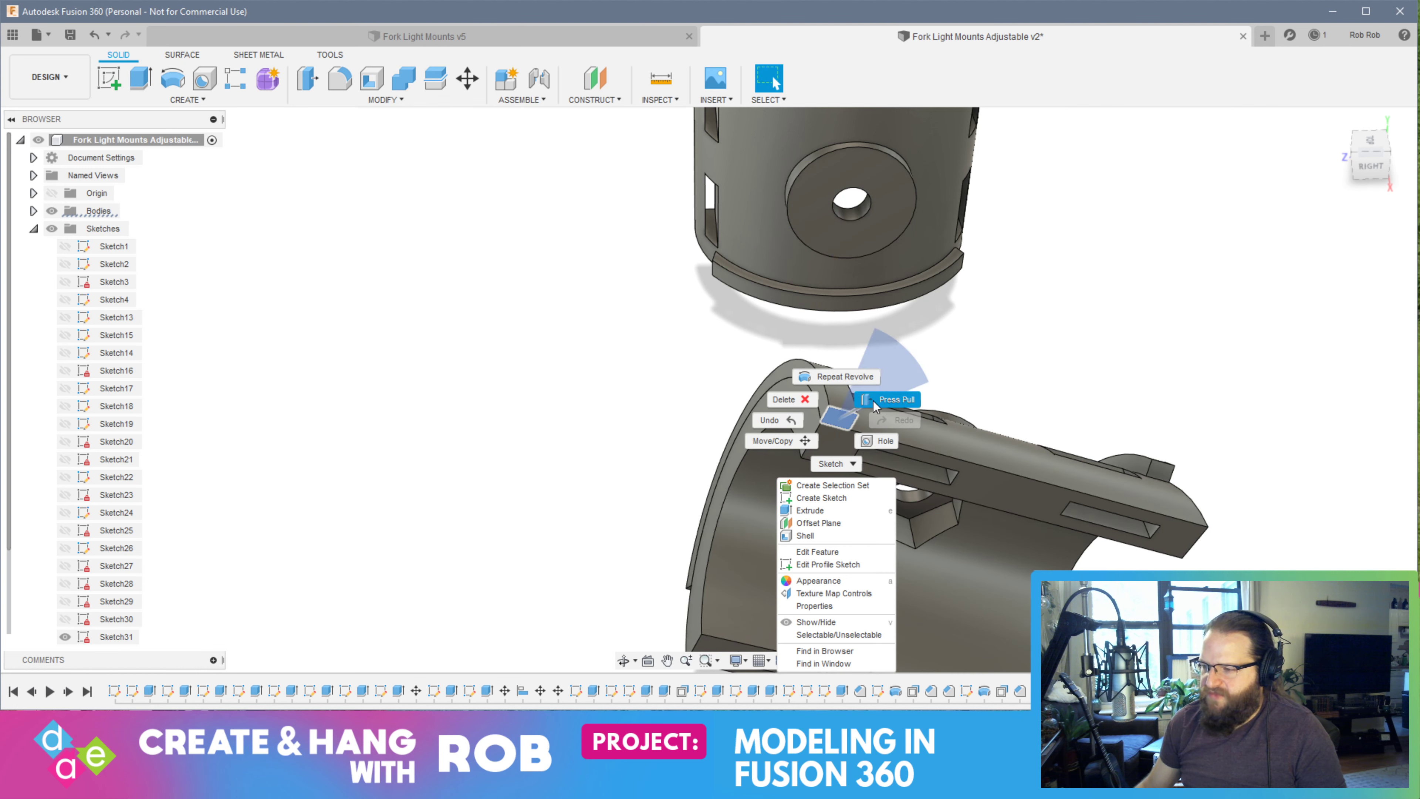
pyautogui.click(886, 380)
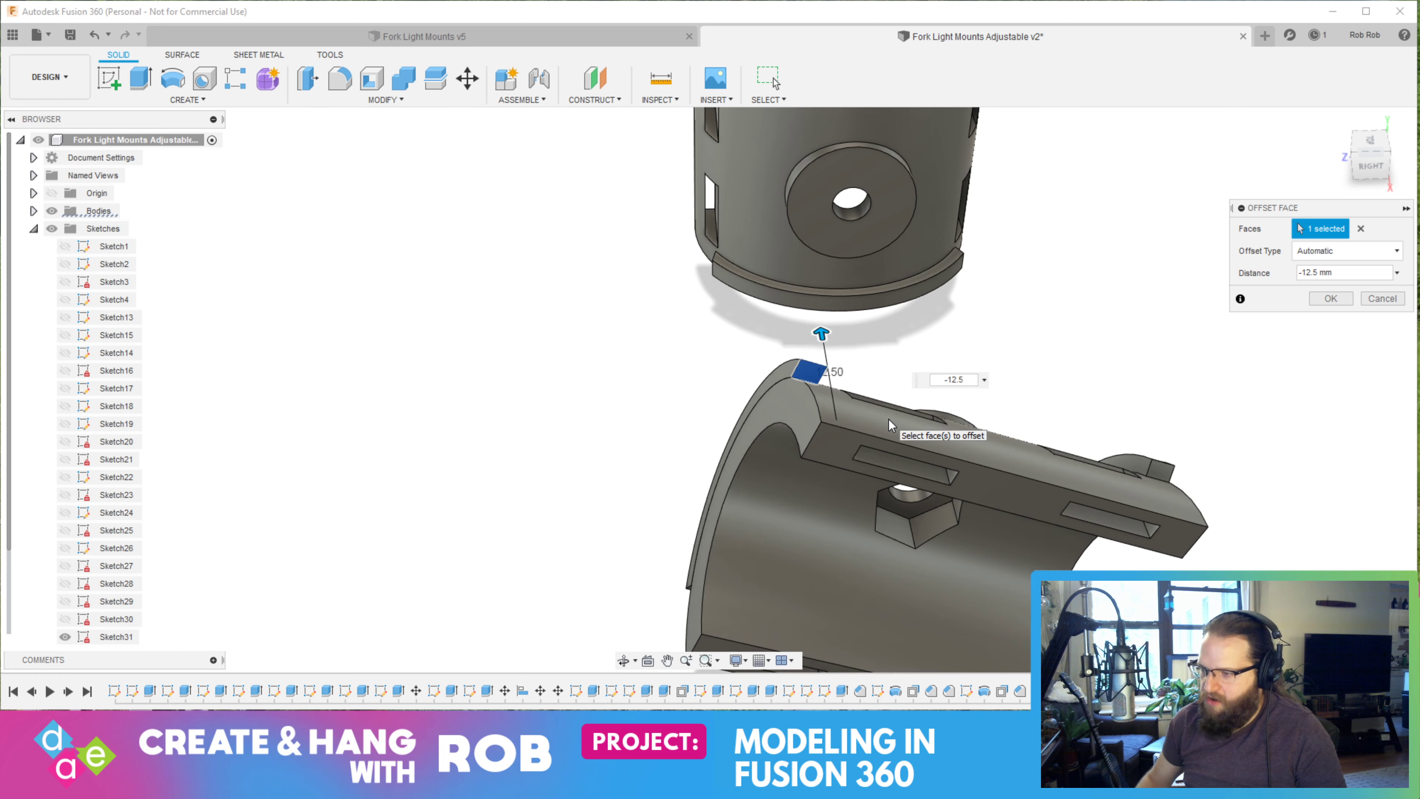
pyautogui.press('Return')
# Set the offset of the already shortened rim end face on the tilted mount to -11 mm
pyautogui.keyDown('shift'); pyautogui.moveTo(1093, 448); pyautogui.dragTo(881, 306, button='middle'); pyautogui.keyUp('shift')
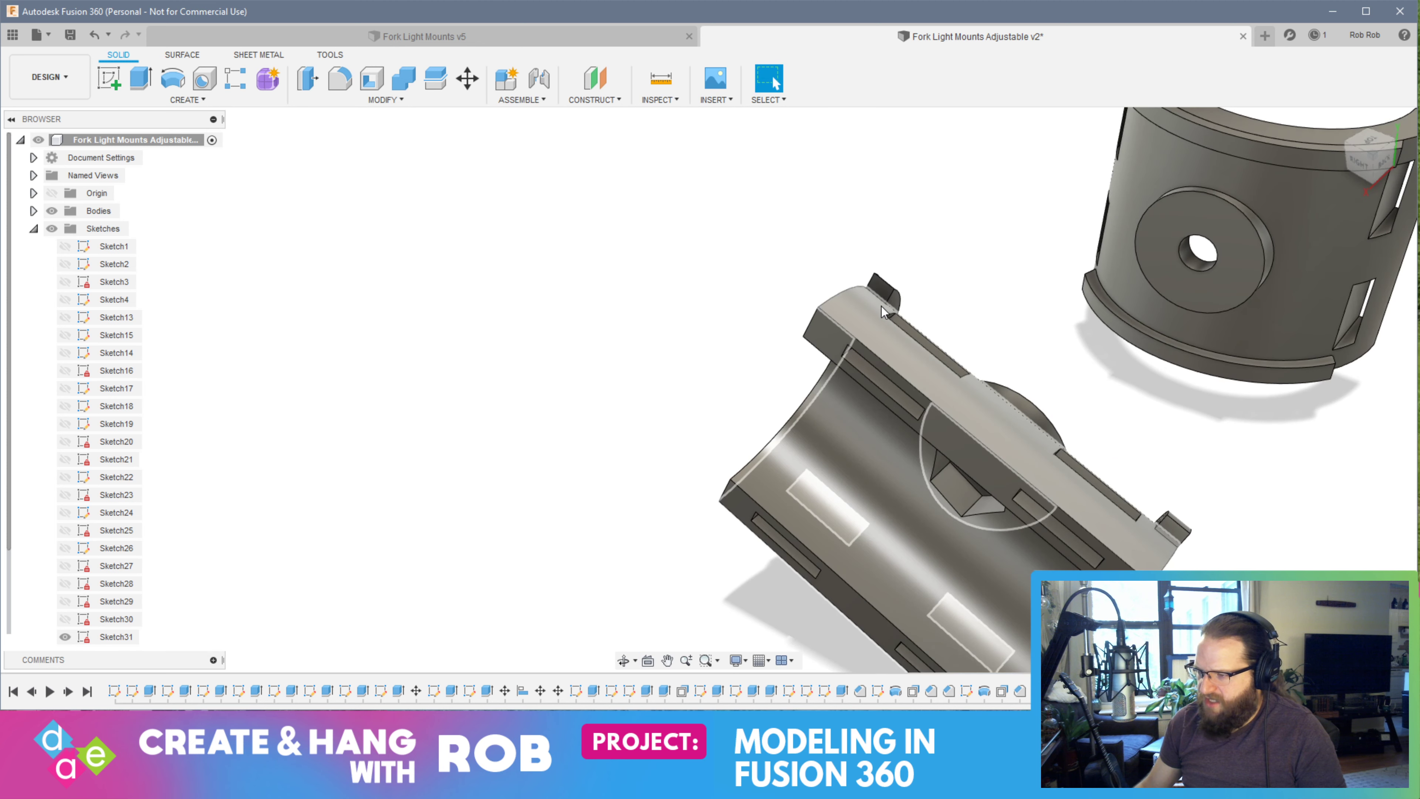
pyautogui.rightClick(893, 290)
pyautogui.click(938, 269)
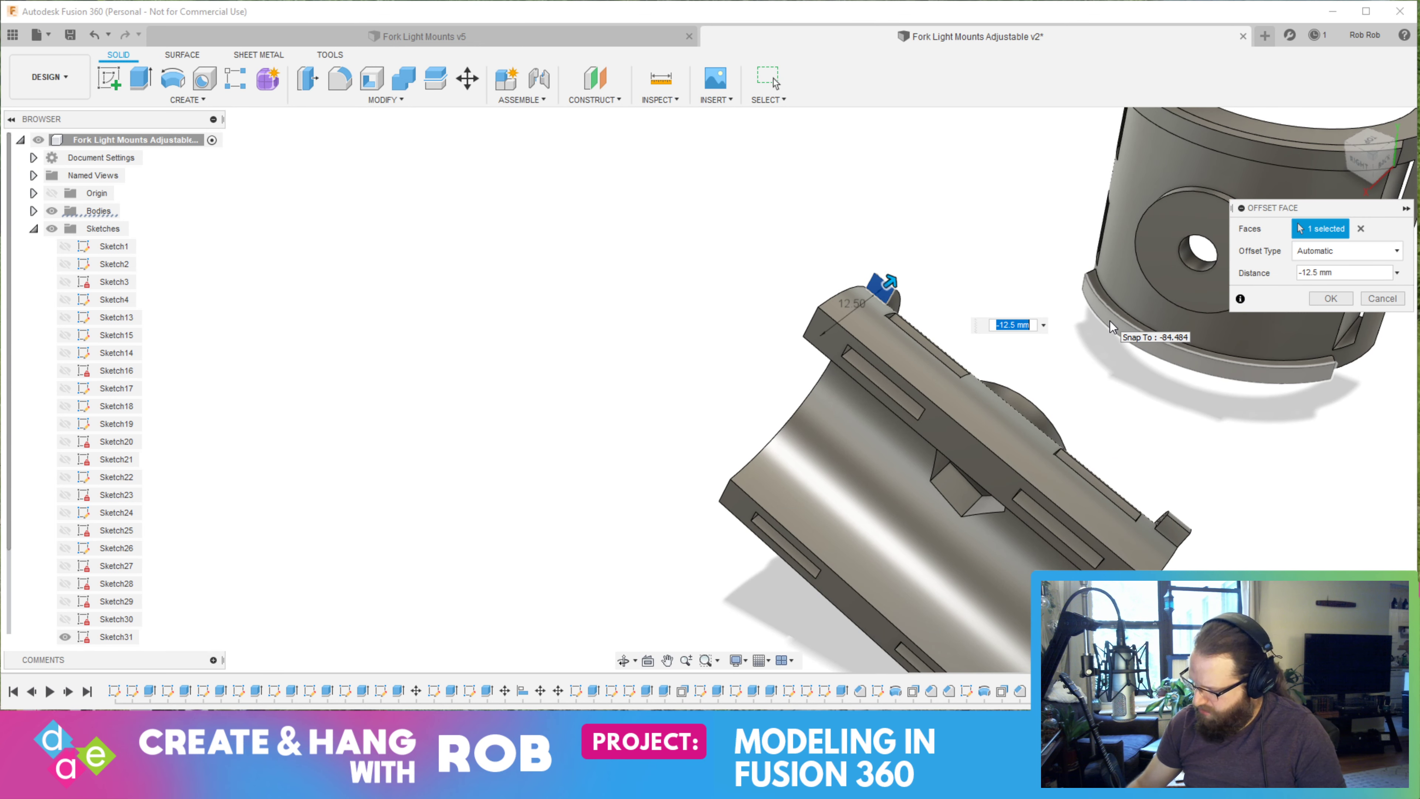
pyautogui.write('-11')
pyautogui.press('Return')
pyautogui.keyDown('shift'); pyautogui.moveTo(1111, 328); pyautogui.dragTo(1003, 395, button='middle'); pyautogui.keyUp('shift')
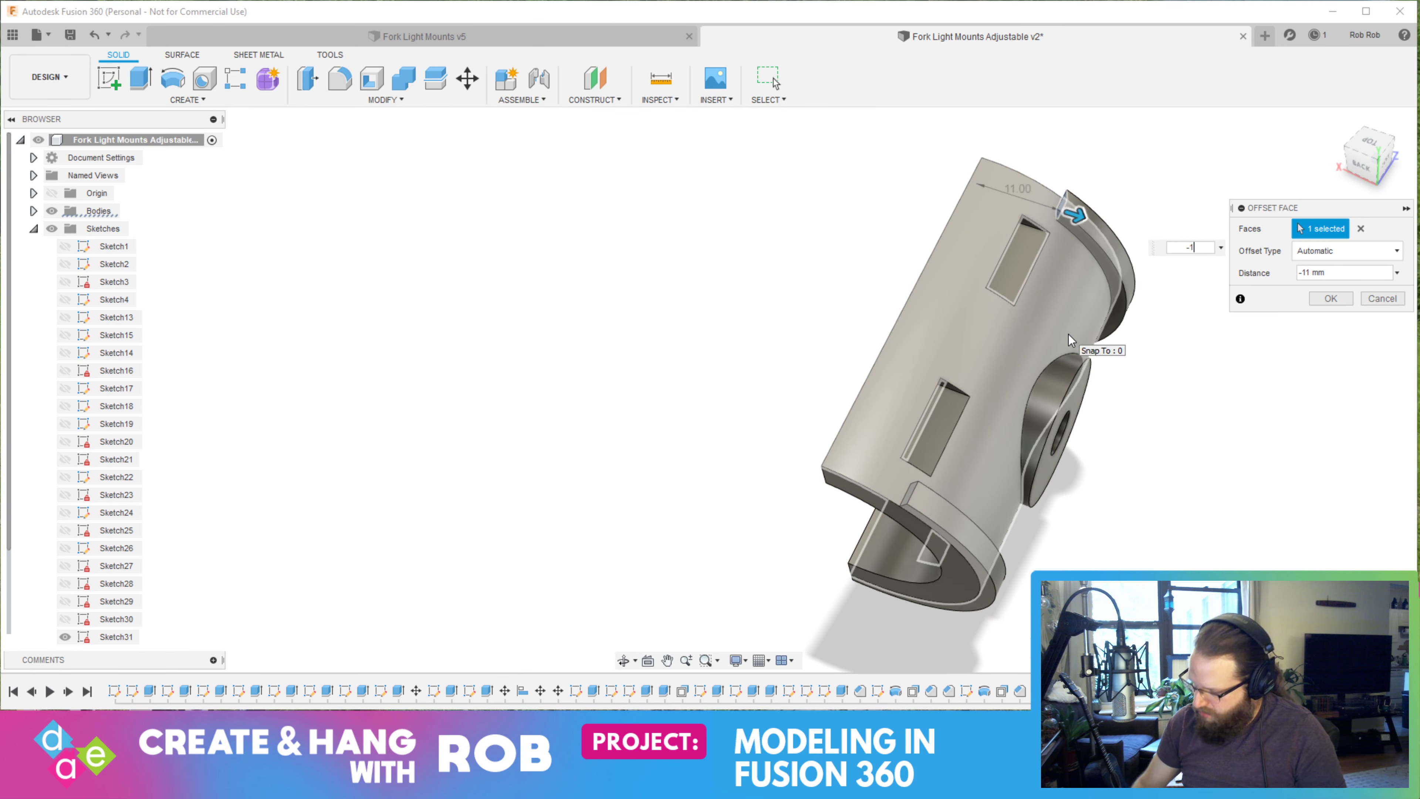
pyautogui.press('Return')
pyautogui.press('Return')
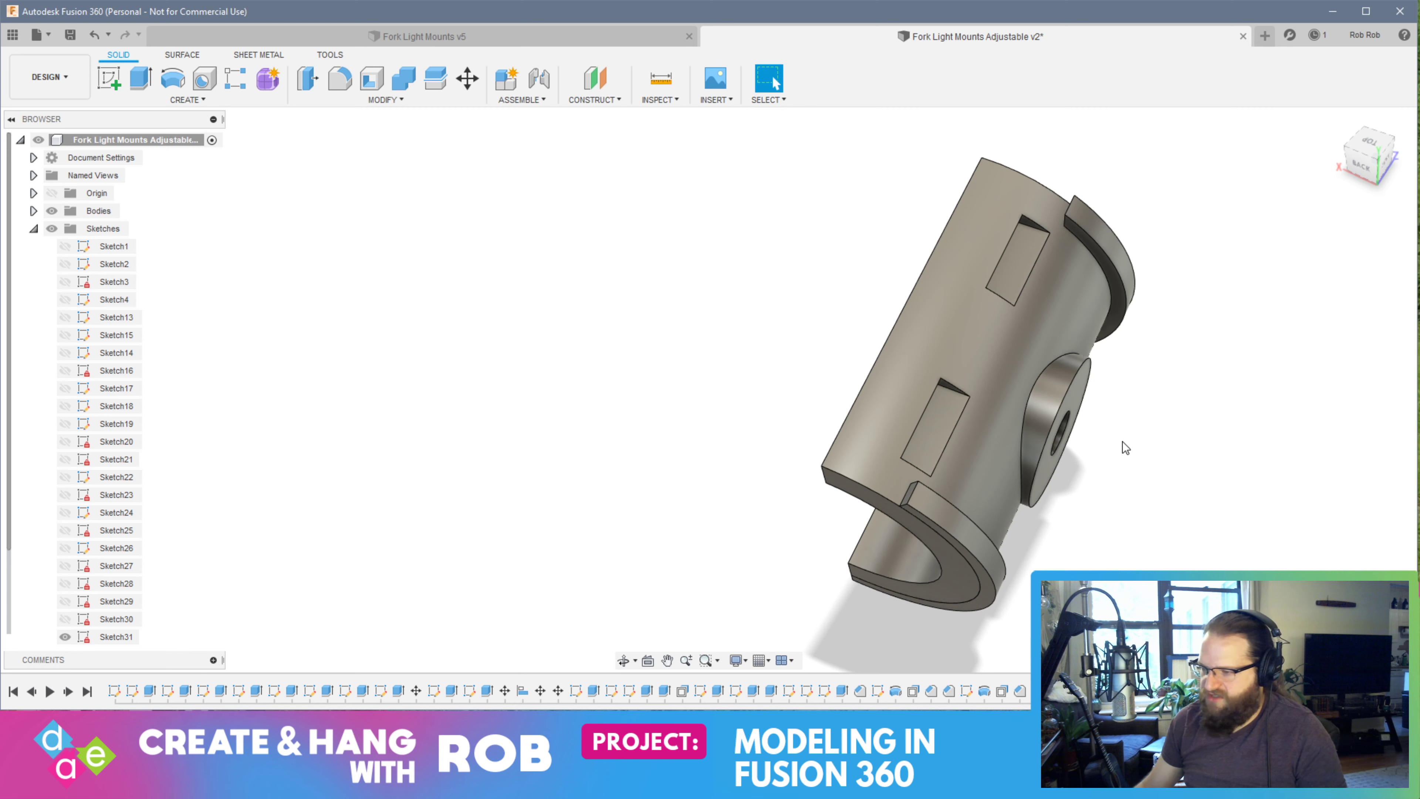
# Offset the rim end face that still sits flush with the tilted mount's split edge inward to shorten that rim
pyautogui.keyDown('shift'); pyautogui.moveTo(1125, 447); pyautogui.dragTo(982, 345, button='middle'); pyautogui.keyUp('shift')
pyautogui.scroll(5, 1027, 441)
pyautogui.rightClick(926, 343)
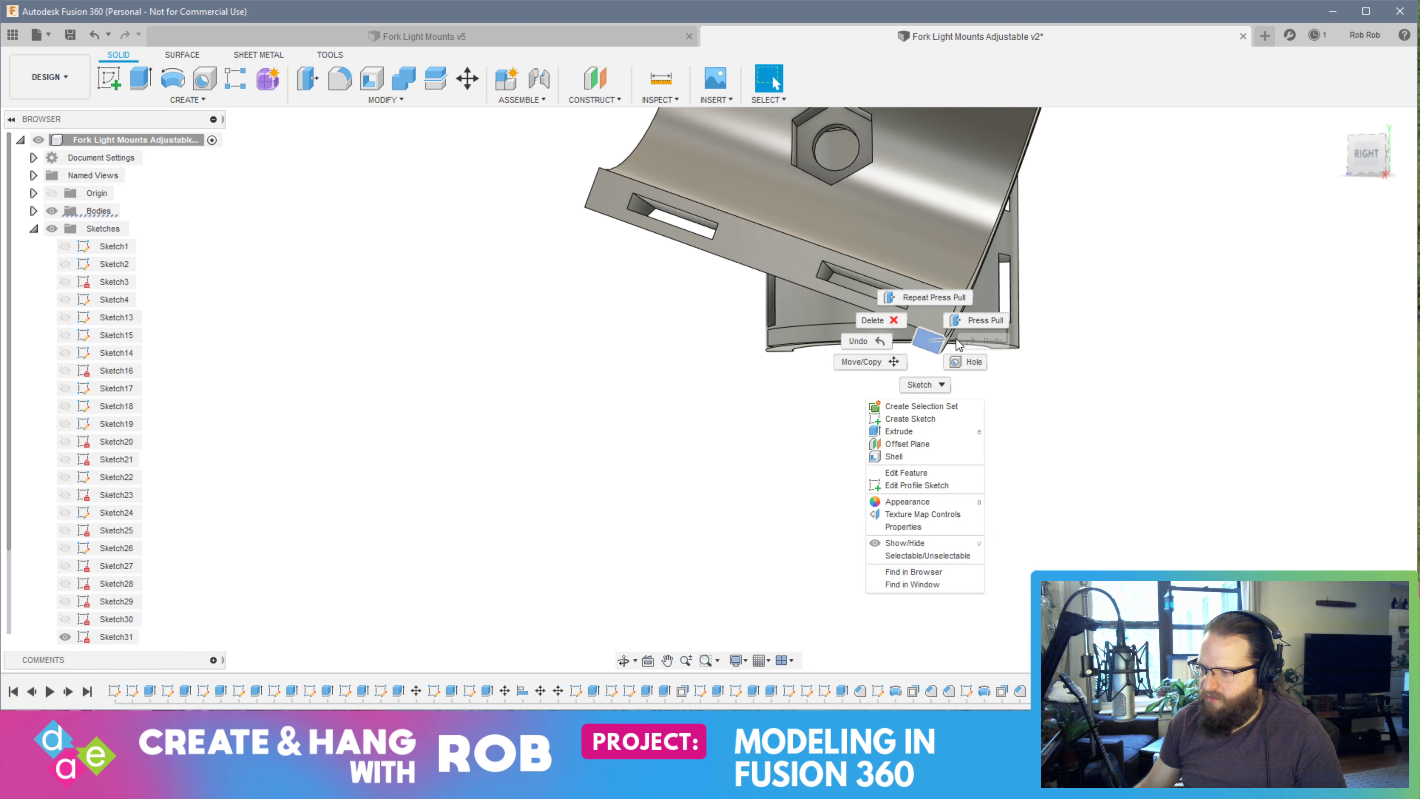
pyautogui.click(970, 320)
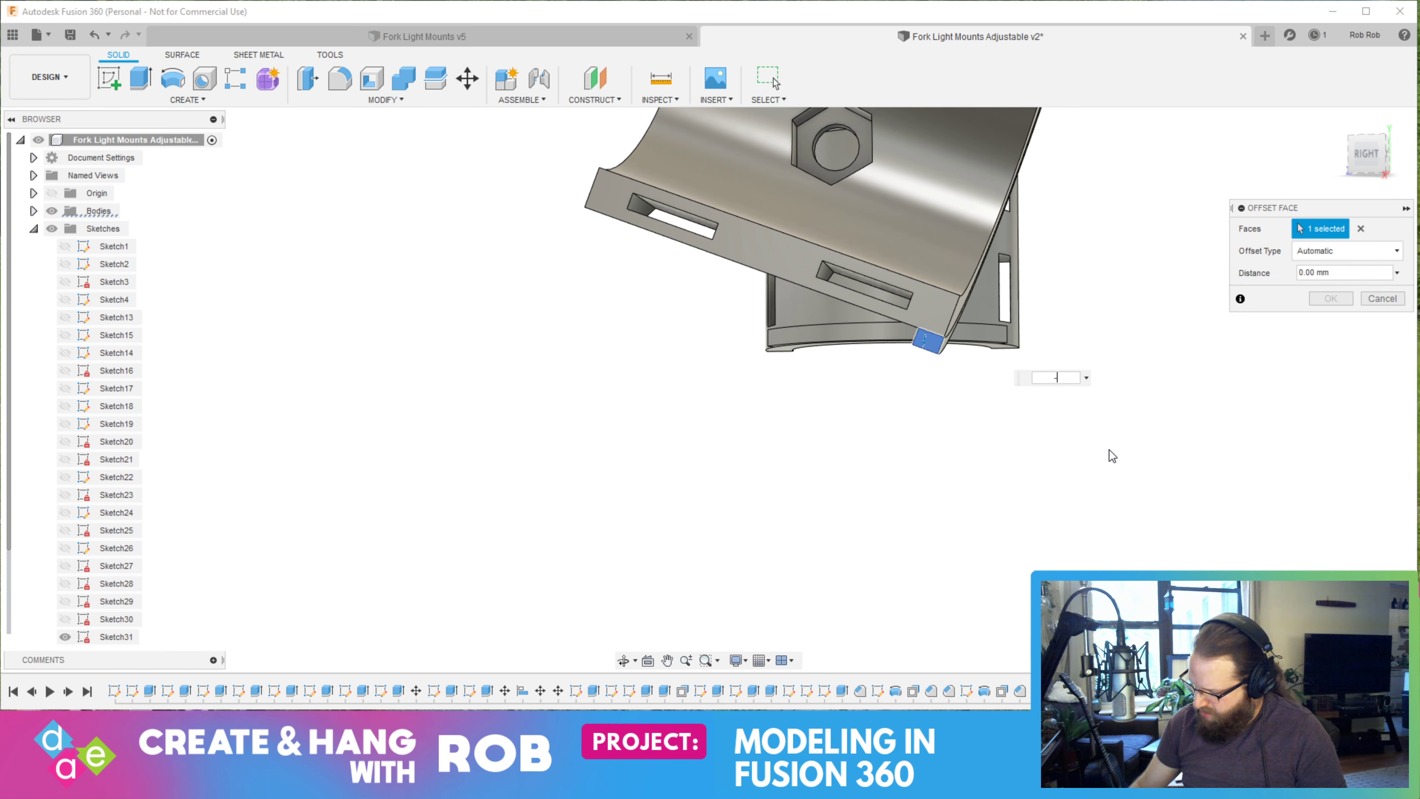
pyautogui.keyDown('shift'); pyautogui.moveTo(942, 463); pyautogui.dragTo(928, 528, button='middle'); pyautogui.keyUp('shift')
pyautogui.press('Return')
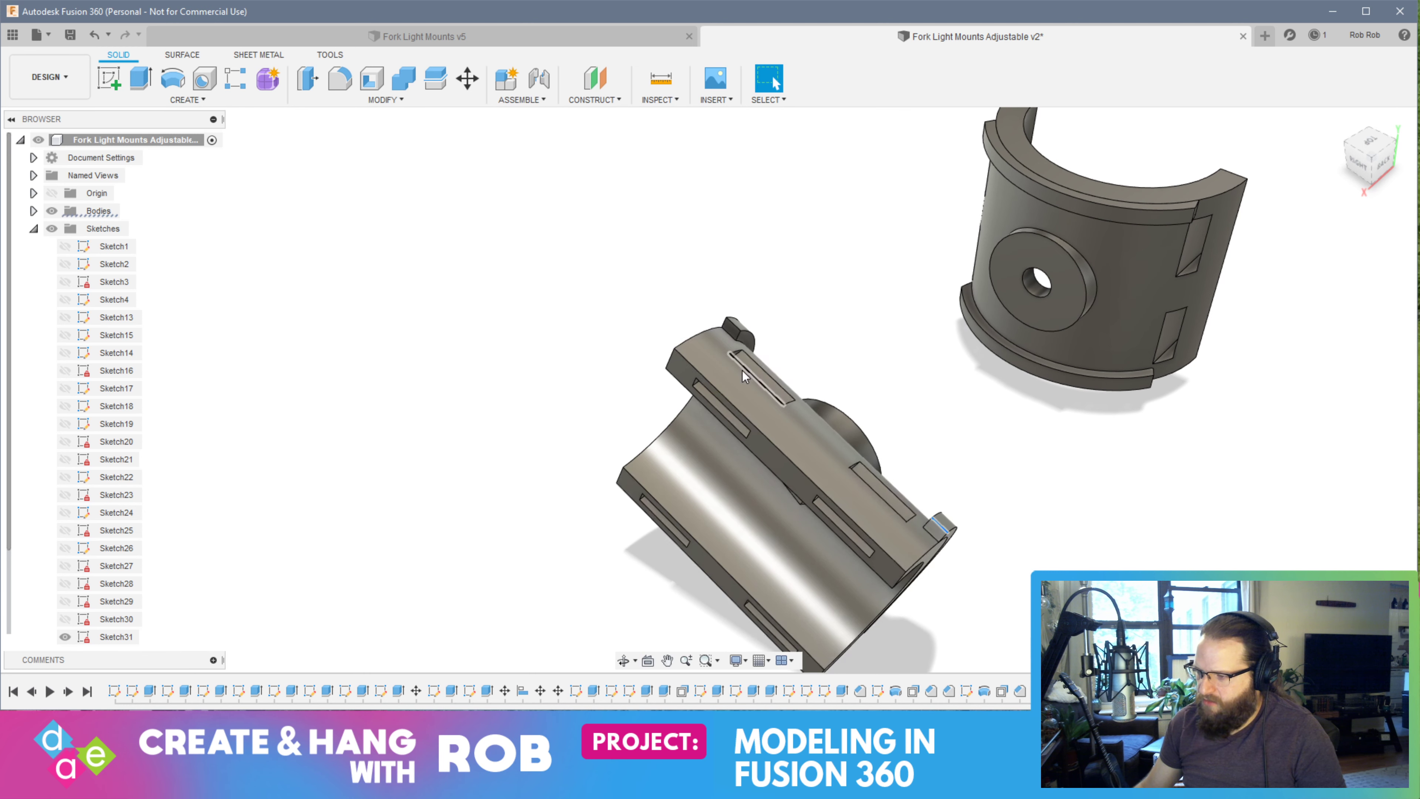
# Chamfer four edges at the ends of the tilted mount's rims with an equal distance of 2 mm
pyautogui.click(733, 325)
pyautogui.click(667, 660)
pyautogui.moveTo(786, 431); pyautogui.dragTo(784, 429)
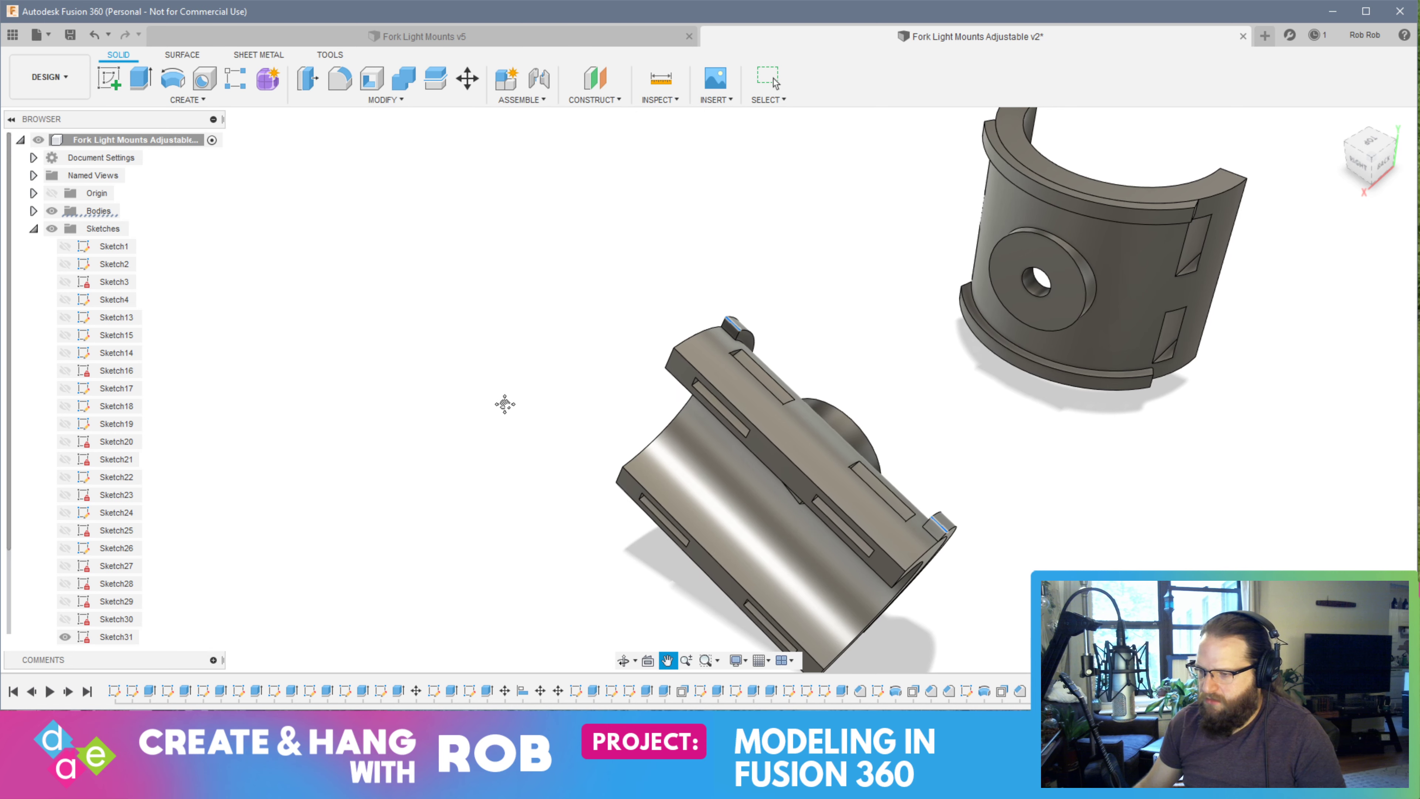
pyautogui.press('Escape')
pyautogui.press('Escape')
pyautogui.keyDown('shift'); pyautogui.moveTo(612, 495); pyautogui.dragTo(720, 260, button='middle'); pyautogui.keyUp('shift')
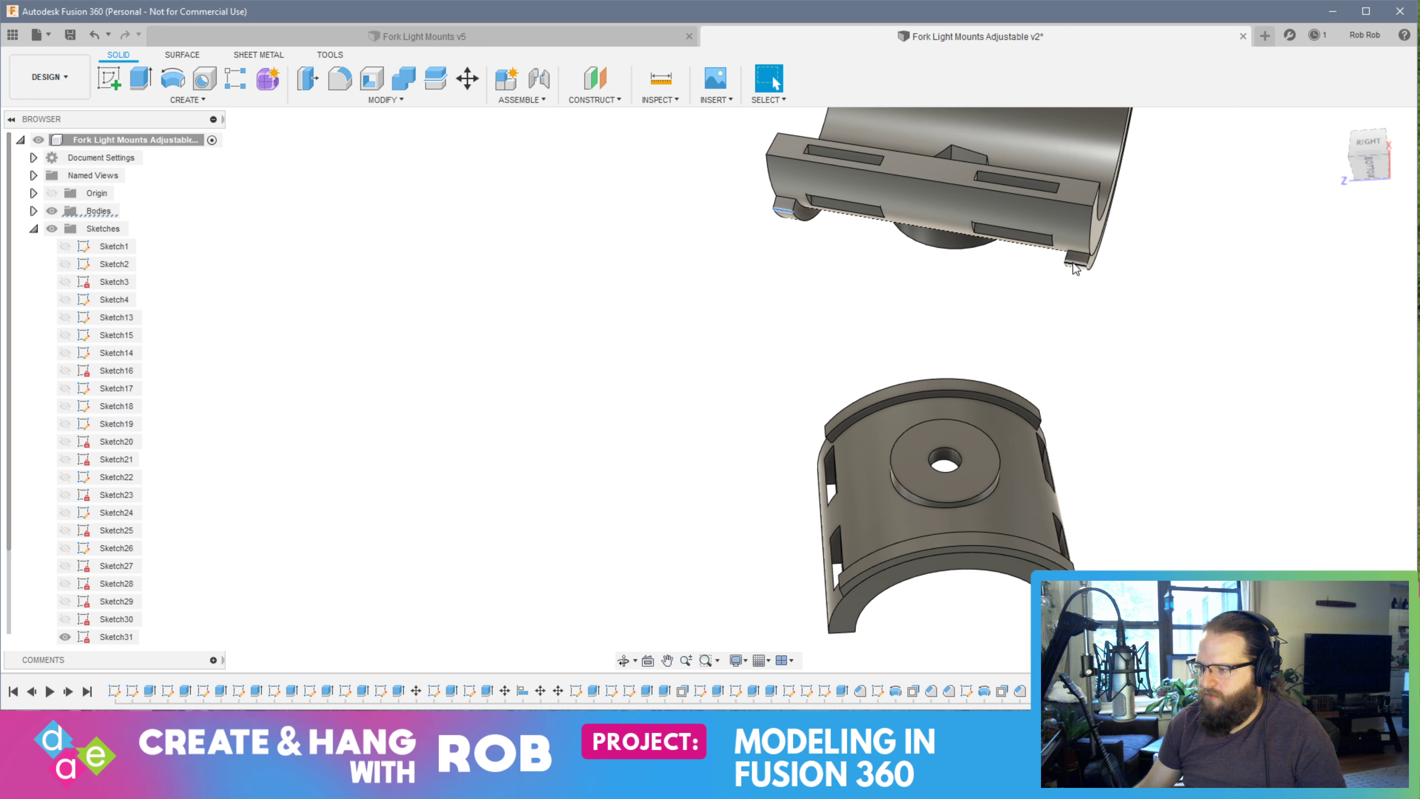
pyautogui.click(374, 100)
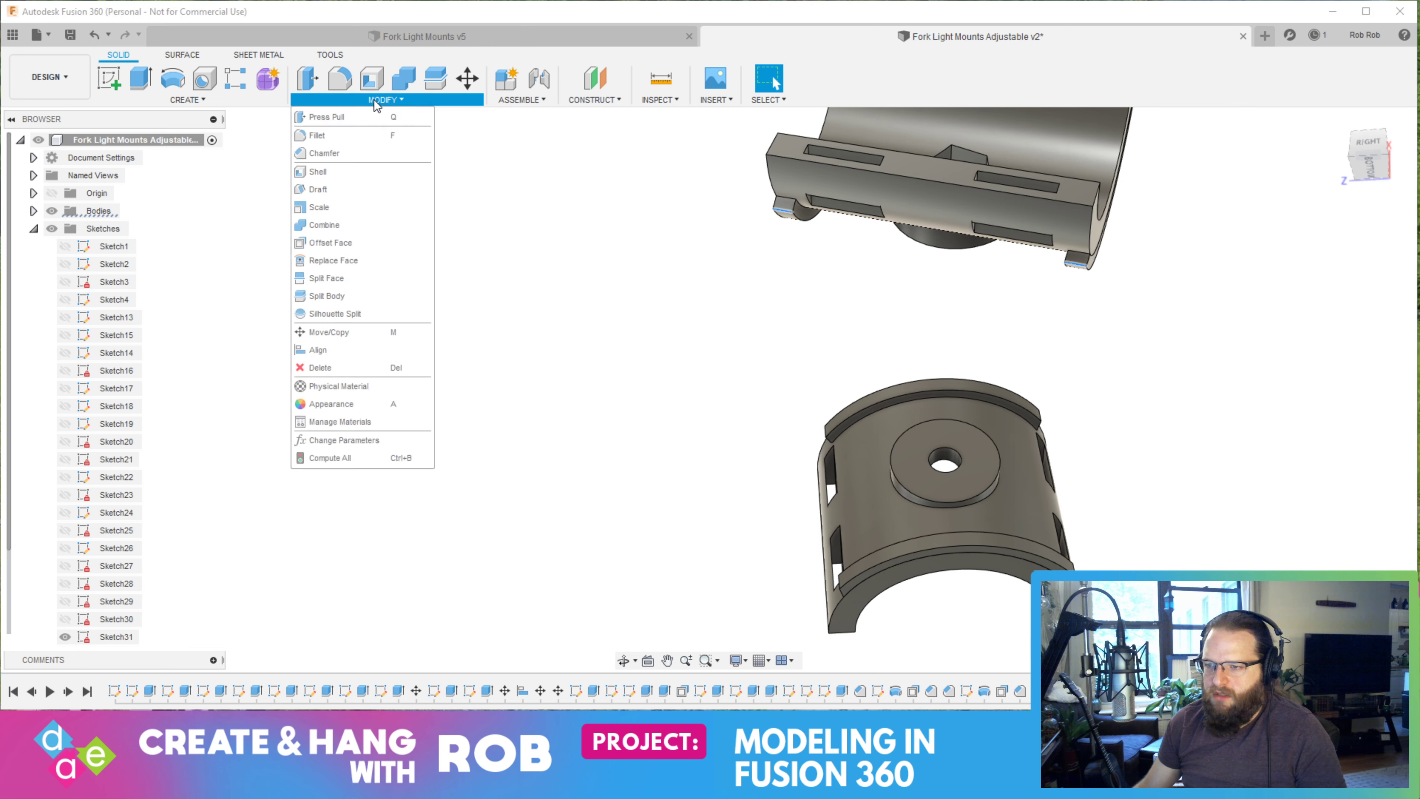
pyautogui.click(352, 151)
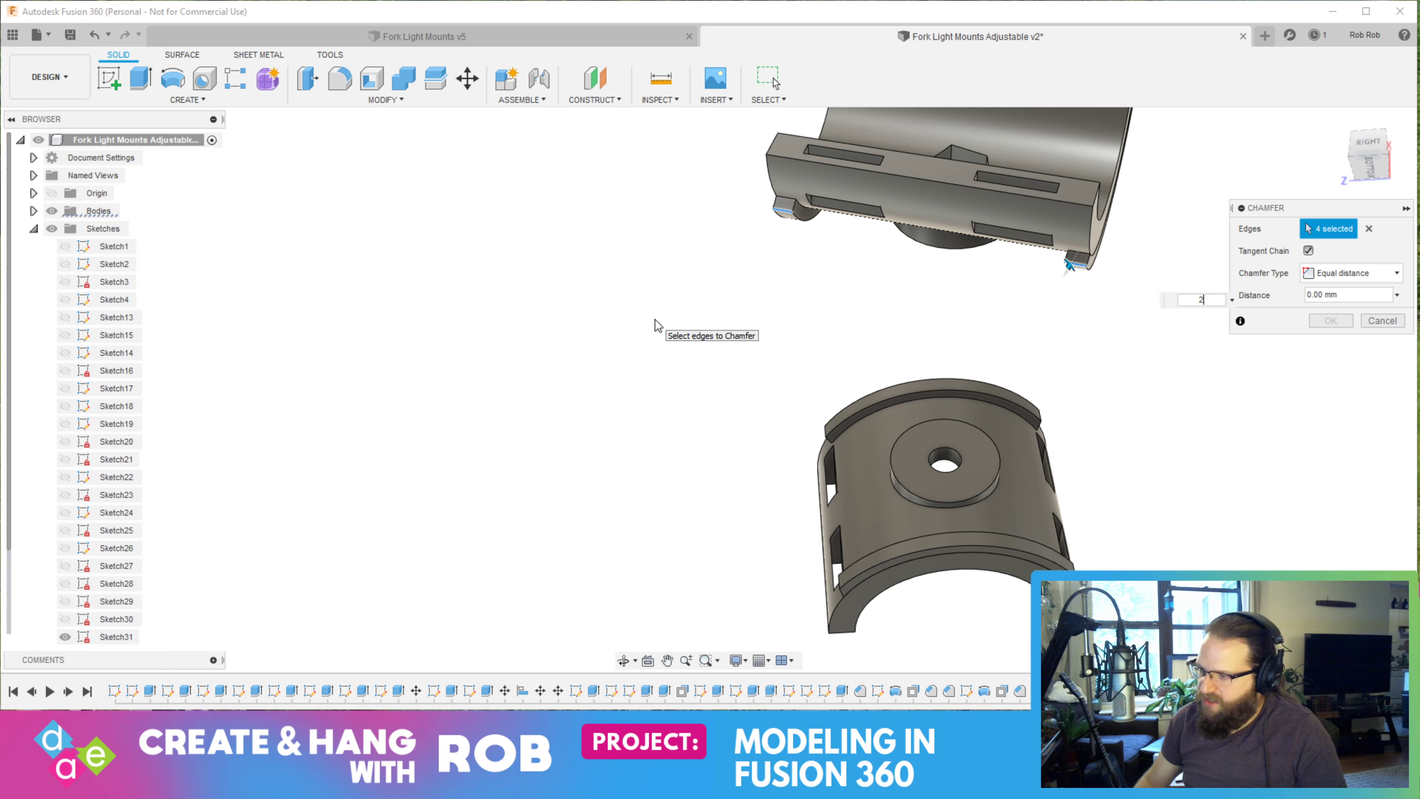
pyautogui.keyDown('shift'); pyautogui.moveTo(1154, 393); pyautogui.dragTo(948, 474, button='middle'); pyautogui.keyUp('shift')
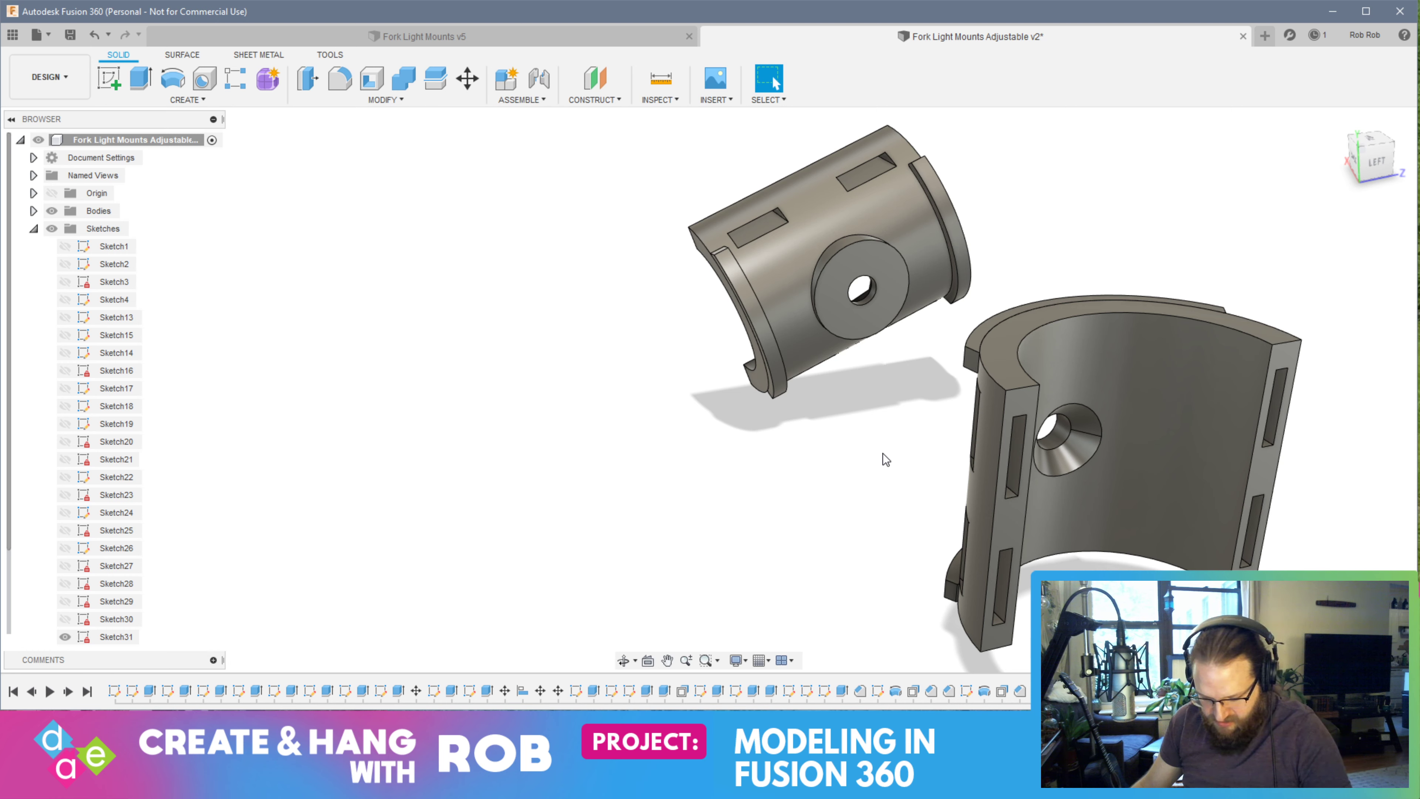
# Save the adjustable fork light mount design and close both open mount designs
pyautogui.hotkey('ctrl', 's')
pyautogui.press('Return')
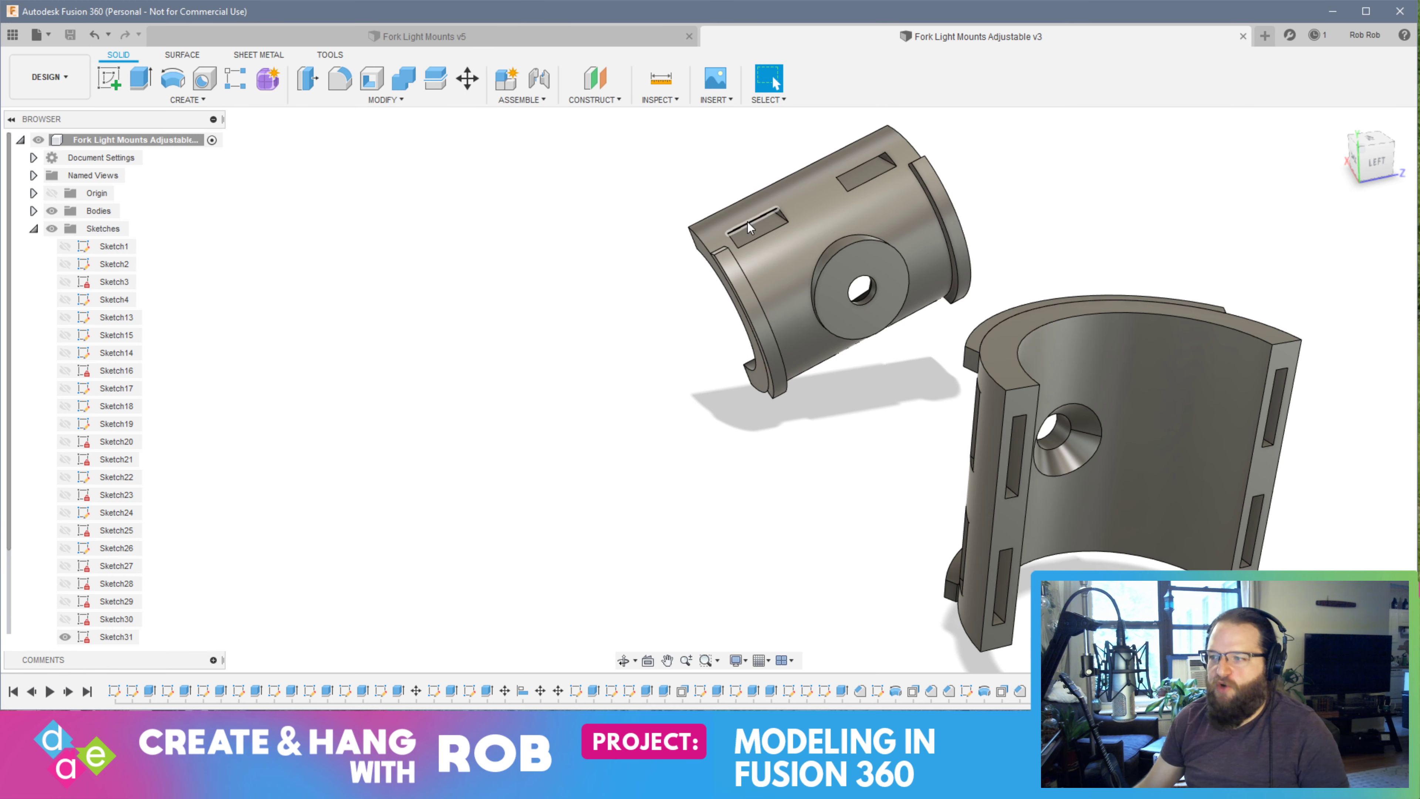
pyautogui.click(1240, 37)
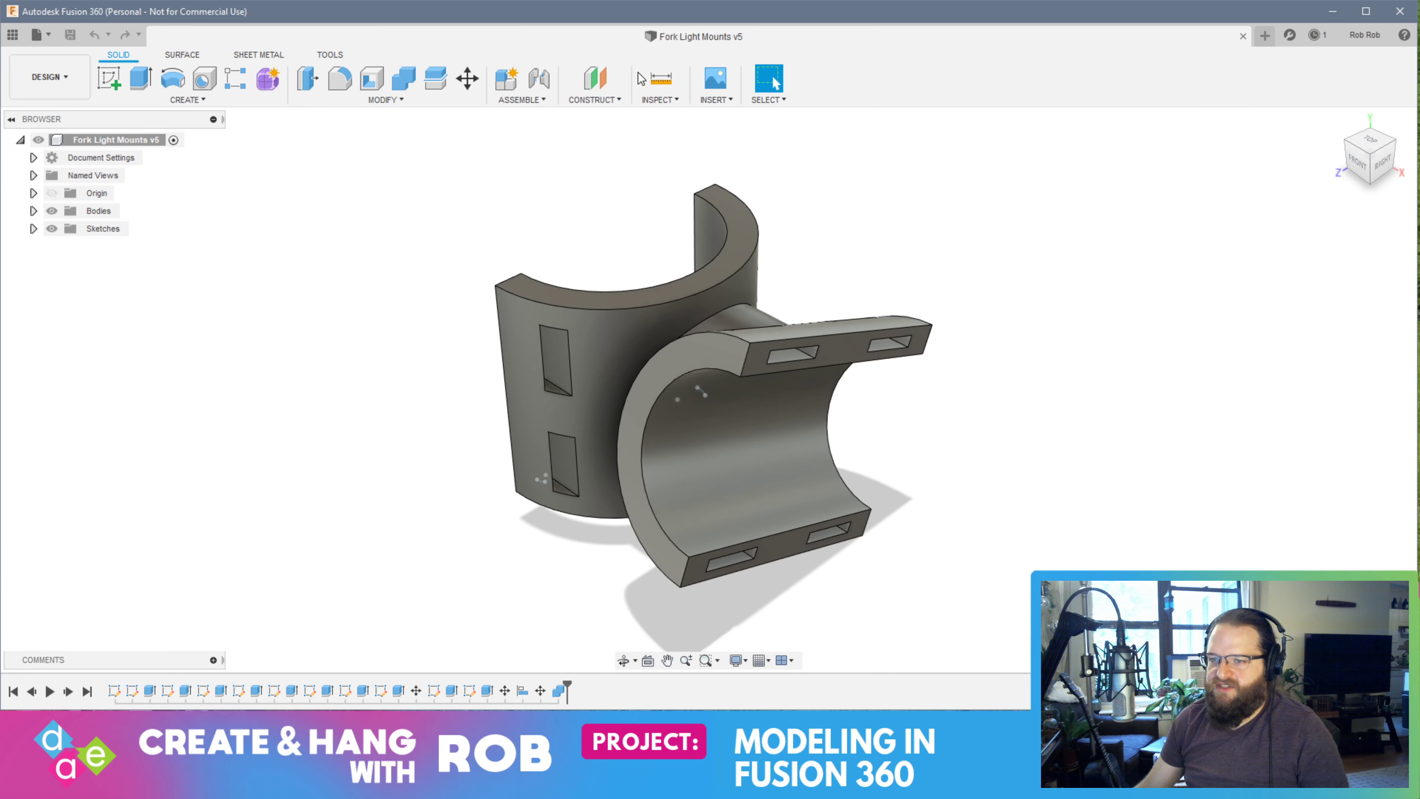
pyautogui.click(1242, 36)
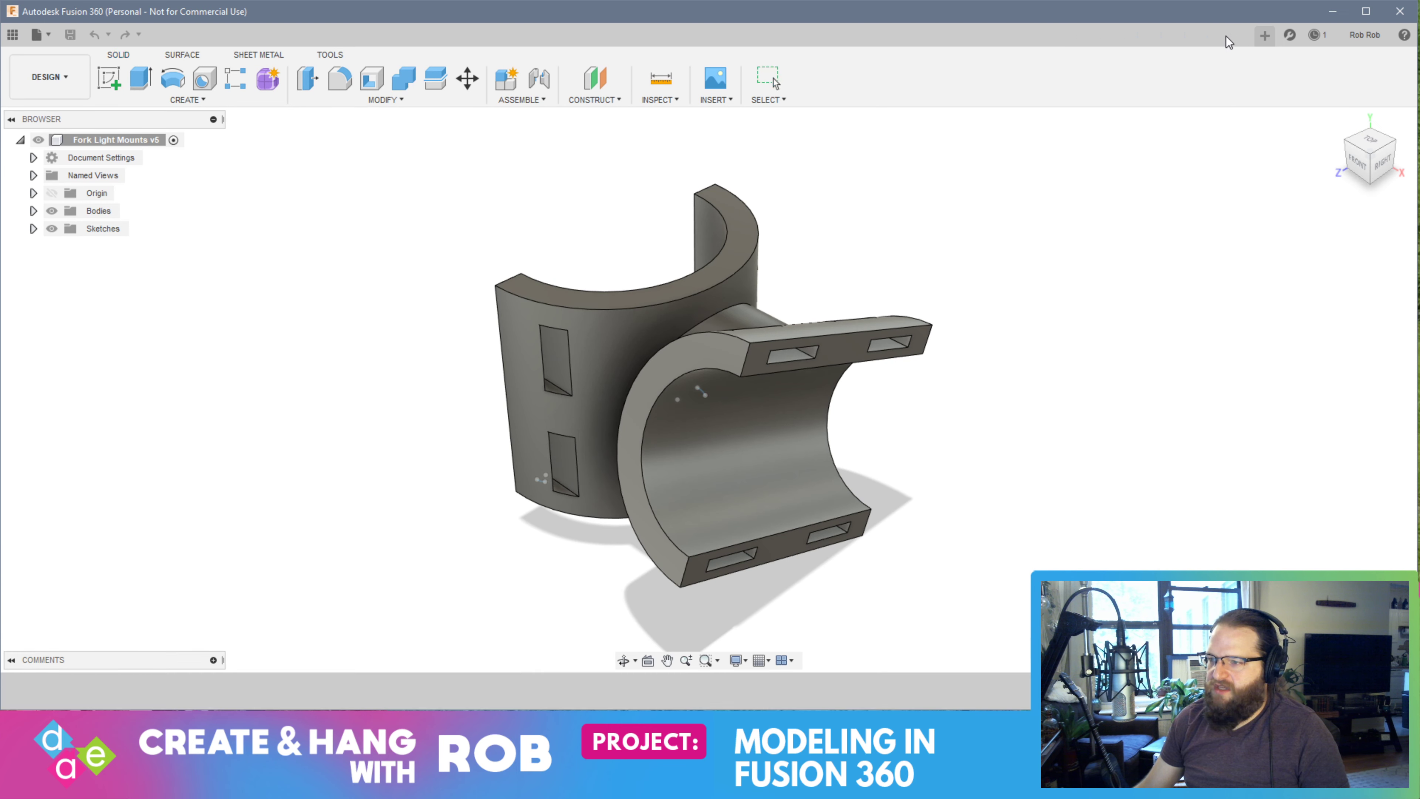
# Create a new design and save it as Tube Carrier V2 in MTB Projects
pyautogui.click(44, 35)
pyautogui.click(92, 173)
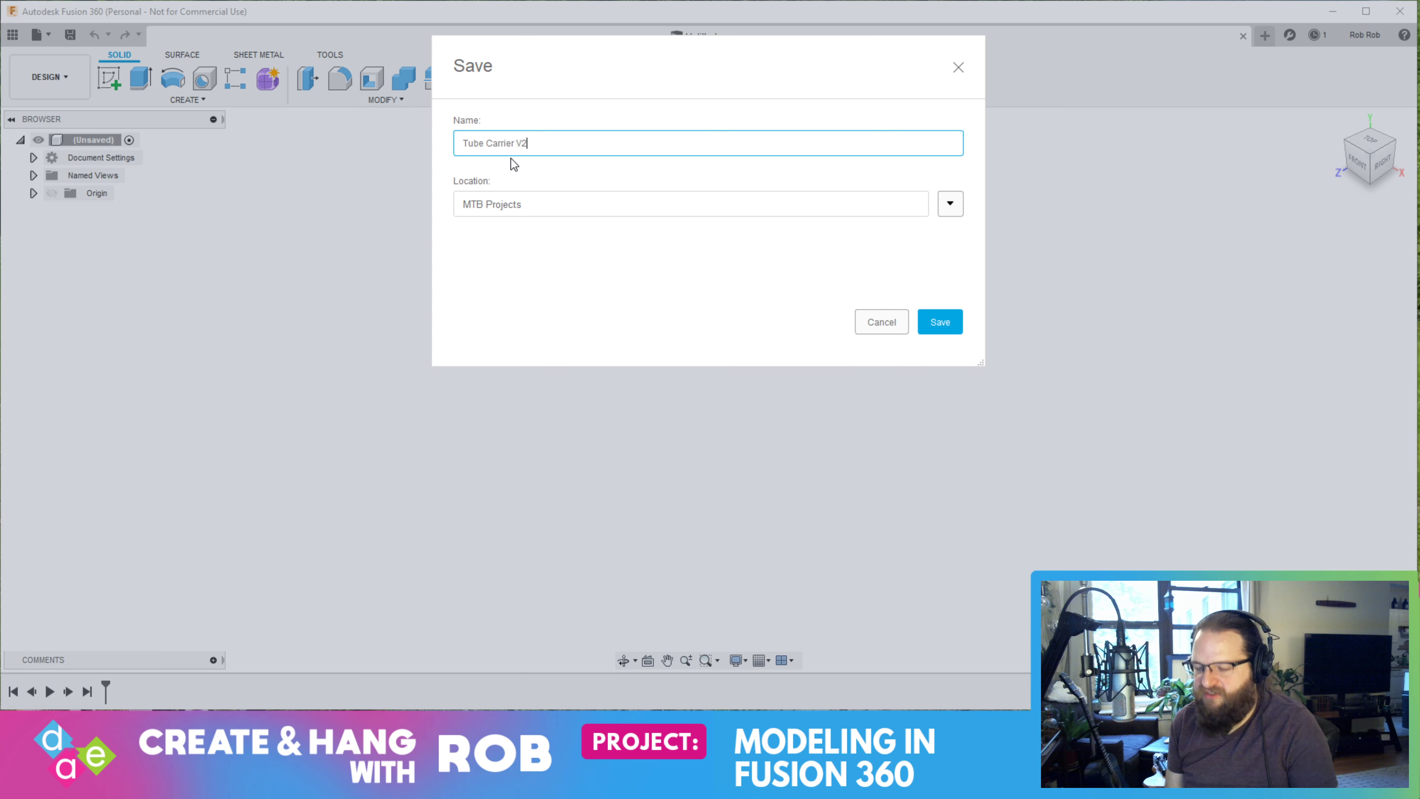
pyautogui.click(945, 326)
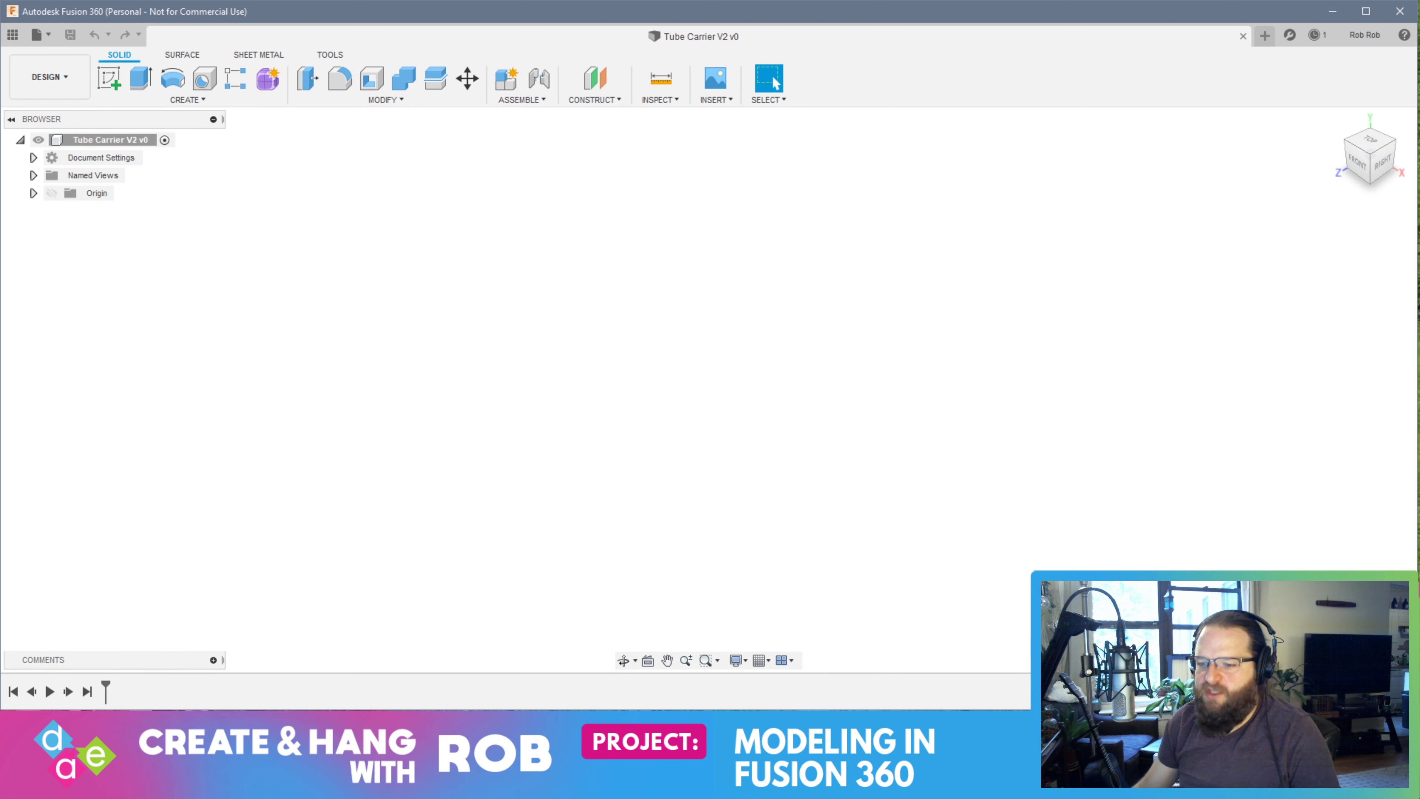
# Switch to the web browser showing Google and maximize its window
pyautogui.hotkey('alt', 'Tab')
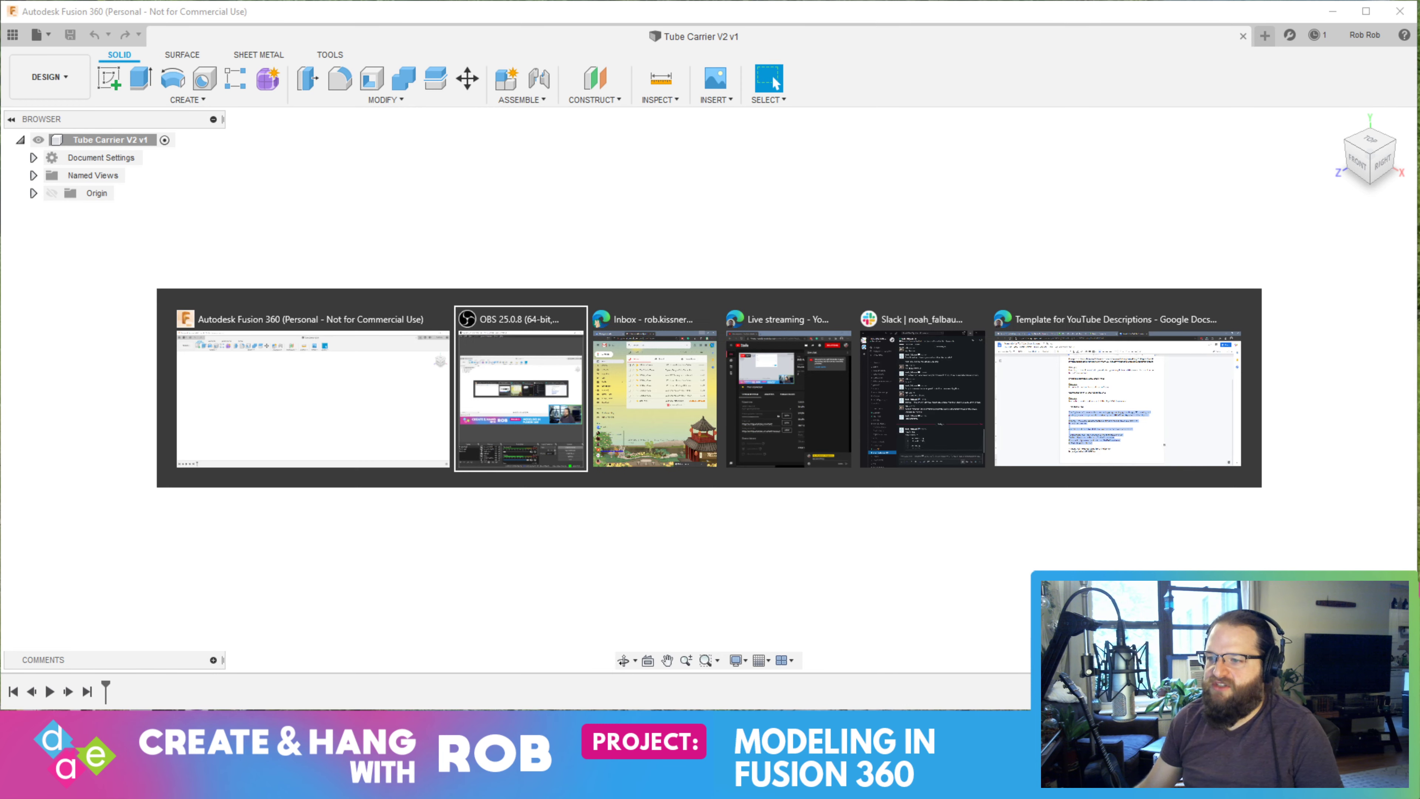
pyautogui.hotkey('alt', 'Tab')
pyautogui.press('Escape')
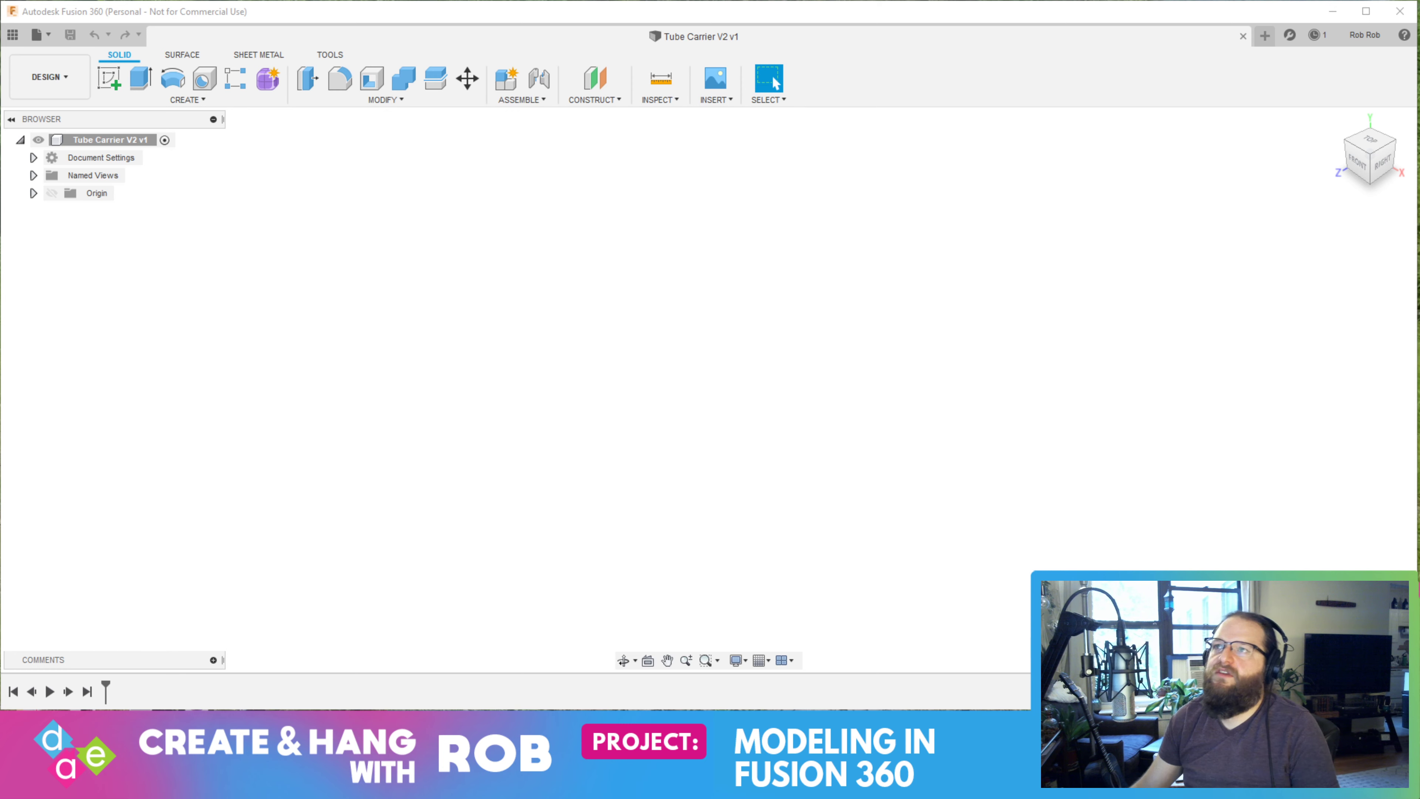
pyautogui.hotkey('alt', 'Tab')
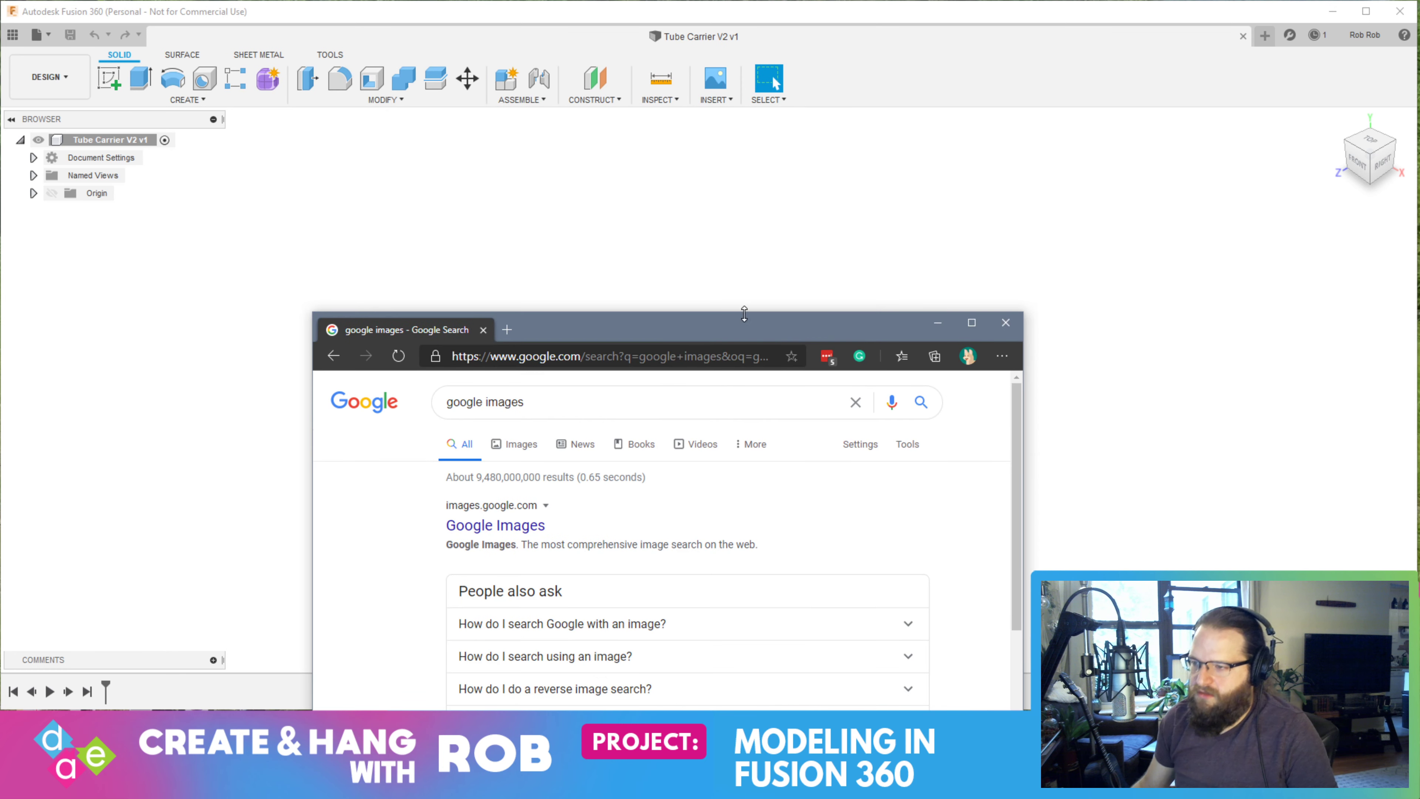
pyautogui.press('super+Left')
pyautogui.press('super+Up')
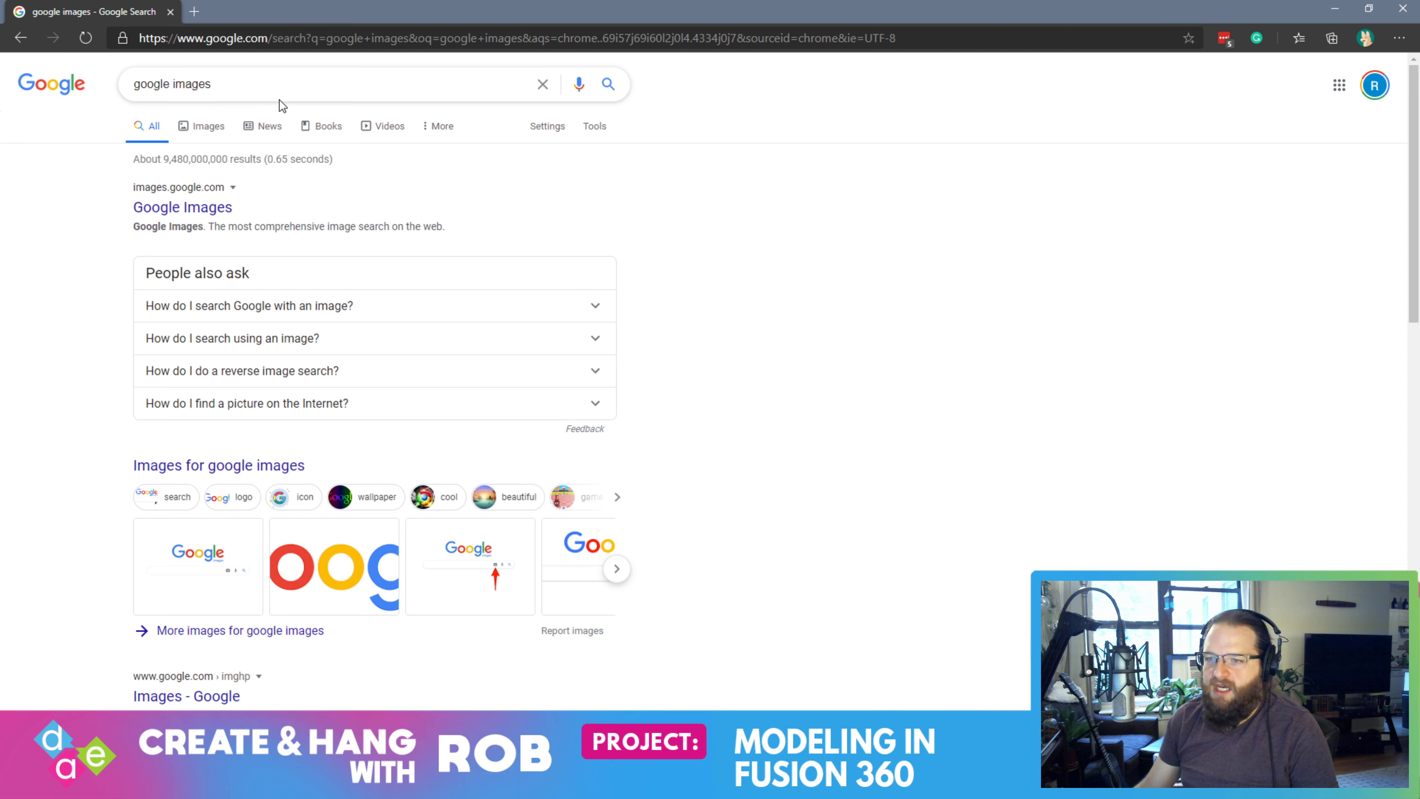
# Search Google Images for "Mountain bike frame" and browse the results for a reference picture
pyautogui.moveTo(279, 96); pyautogui.dragTo(61, 60)
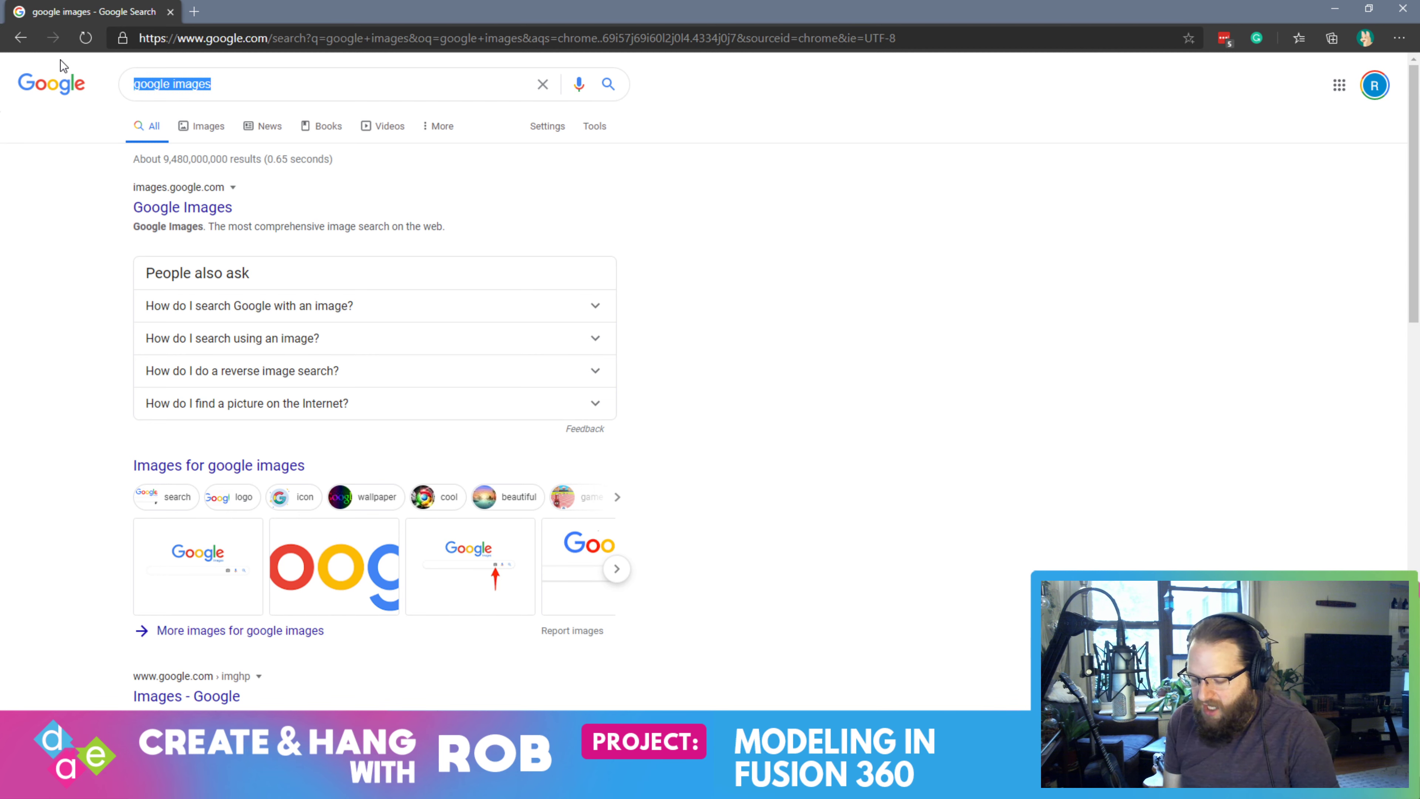
pyautogui.write('Mont')
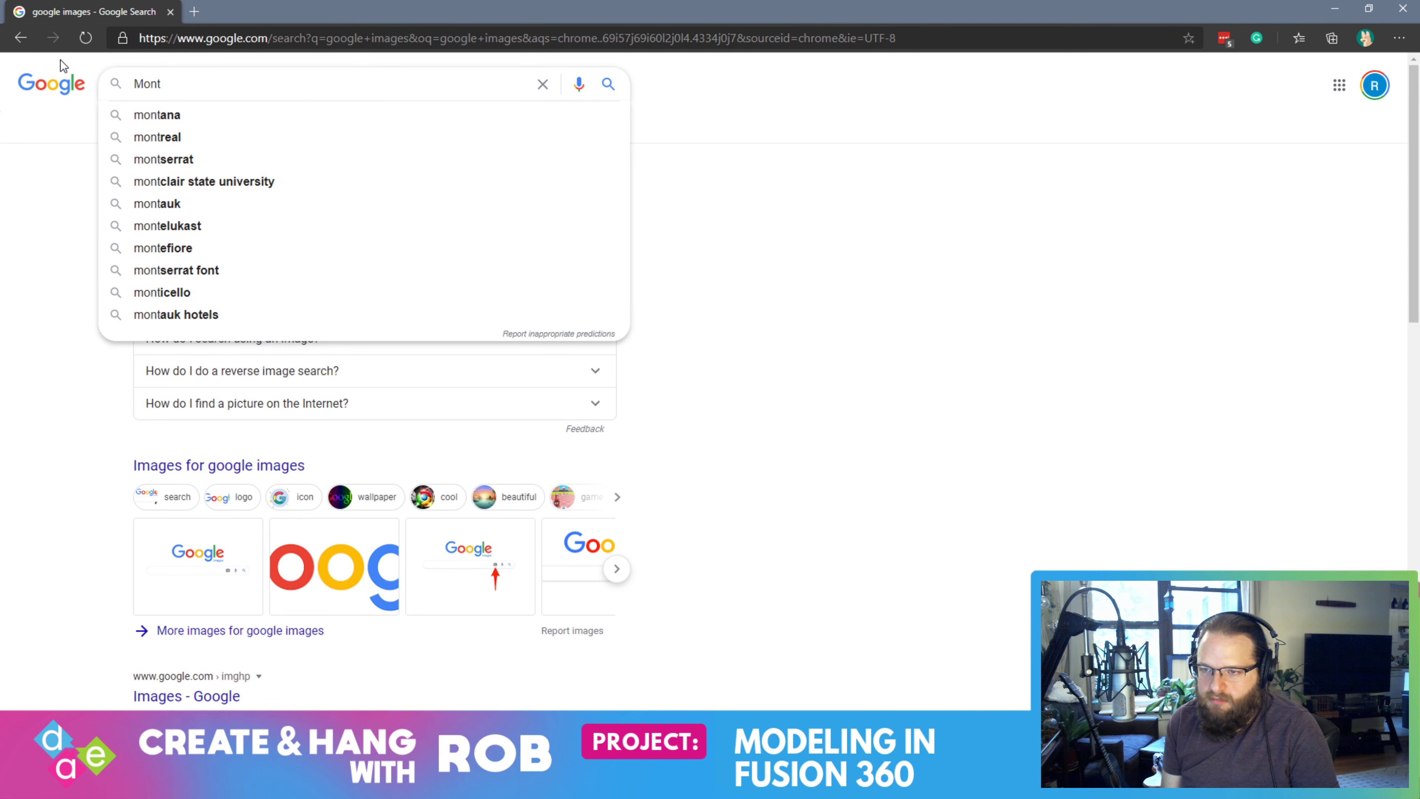
pyautogui.press('BackSpace')
pyautogui.press('BackSpace')
pyautogui.write('untain bike fr')
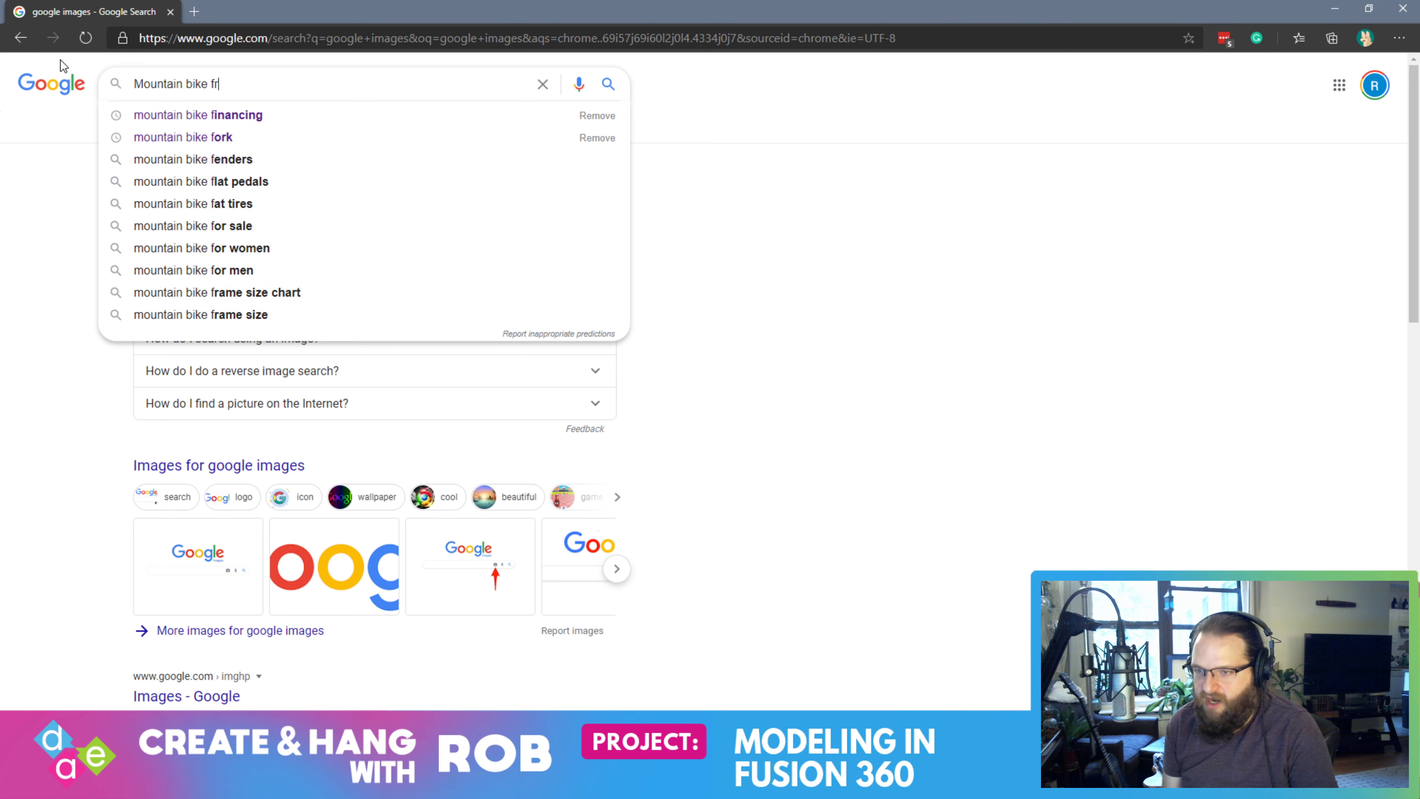
pyautogui.write('ame')
pyautogui.press('Return')
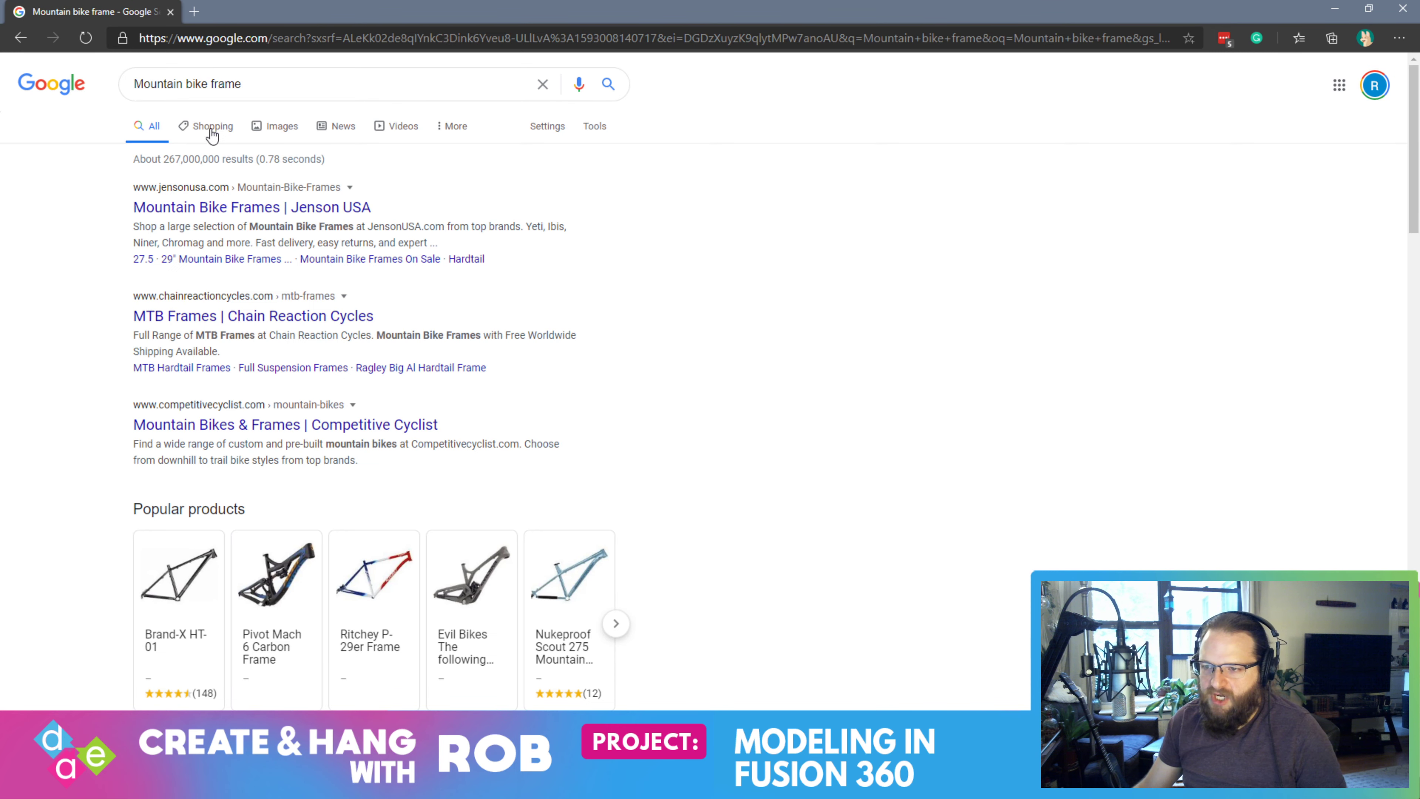
pyautogui.click(258, 133)
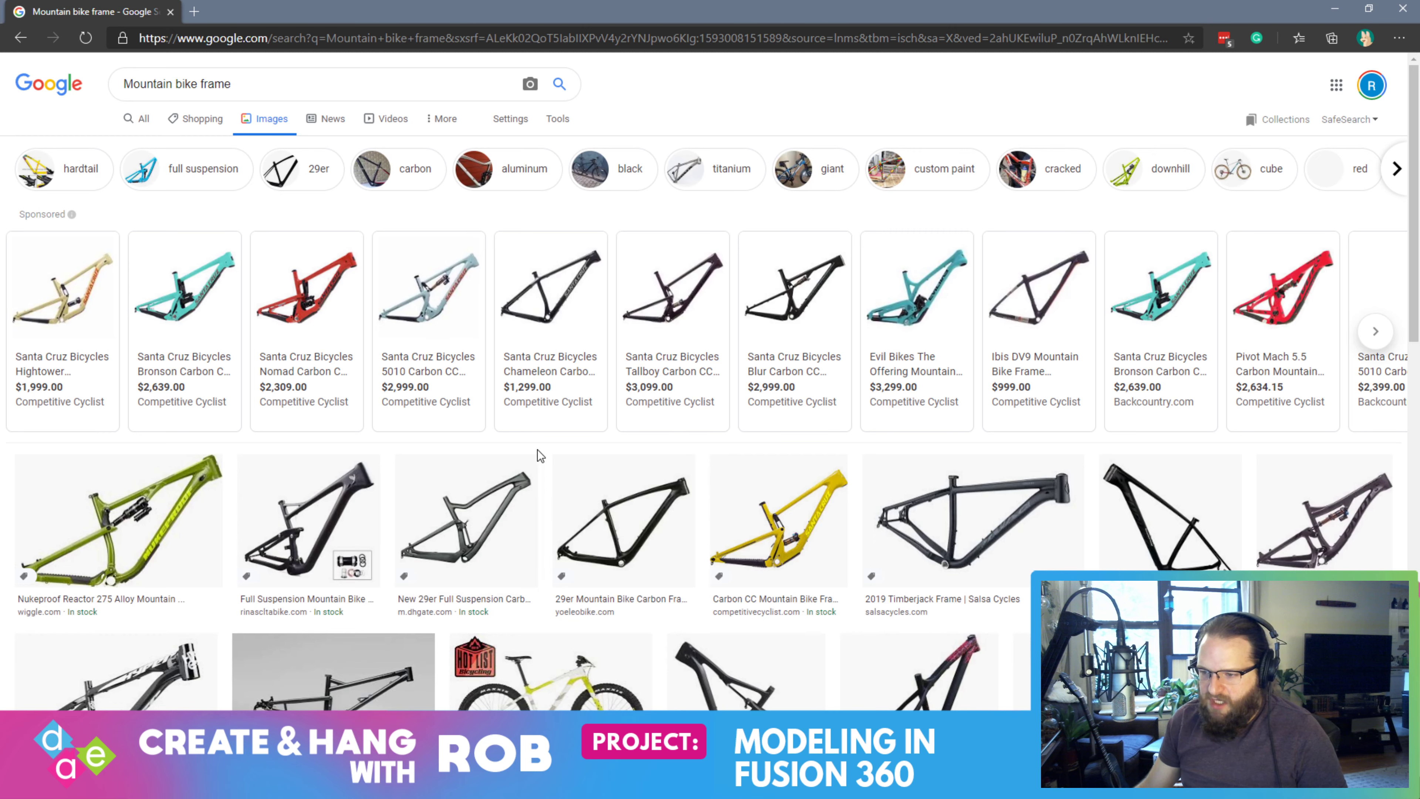
pyautogui.scroll(-5, 554, 596)
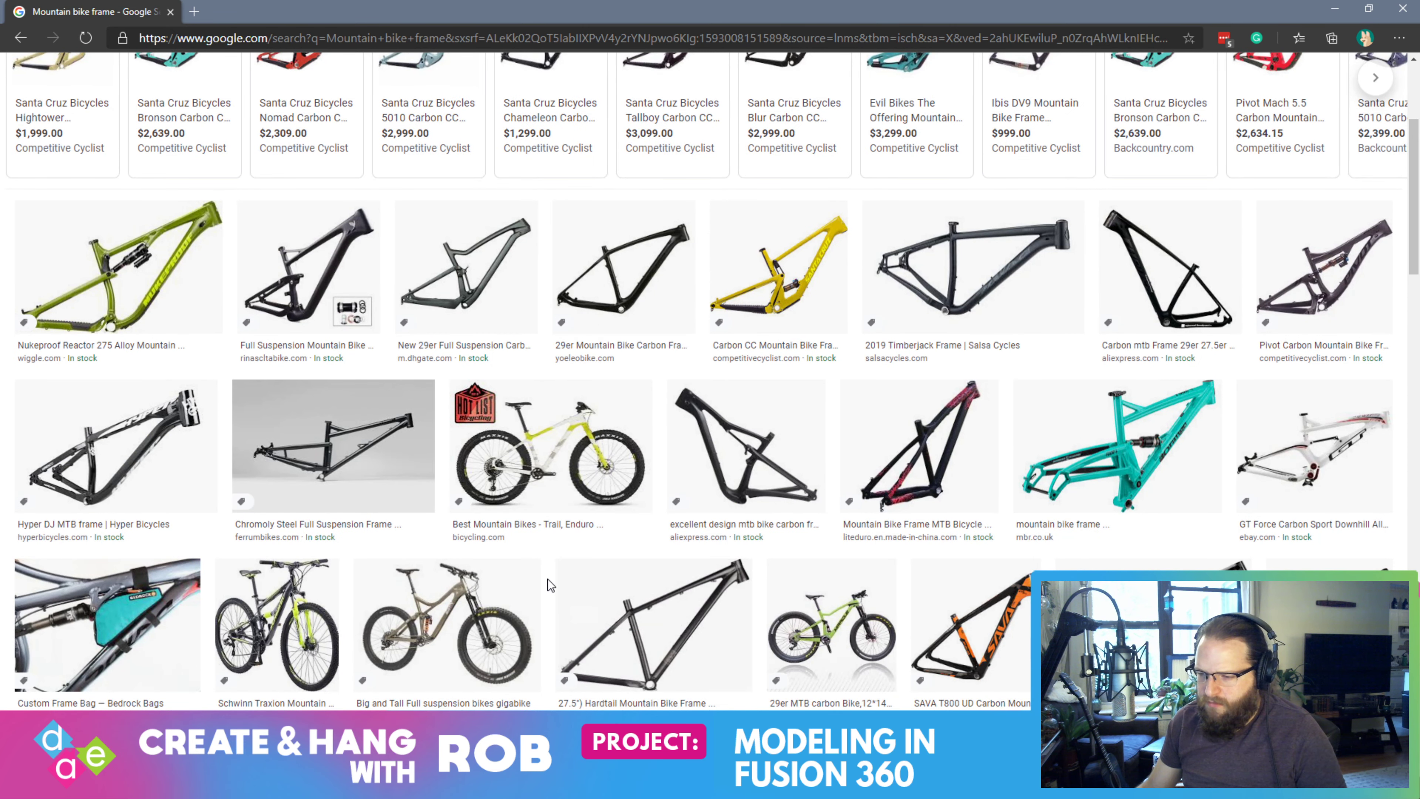
# Browse further through the mountain bike frame image results for a suitable reference picture
pyautogui.scroll(-5, 548, 578)
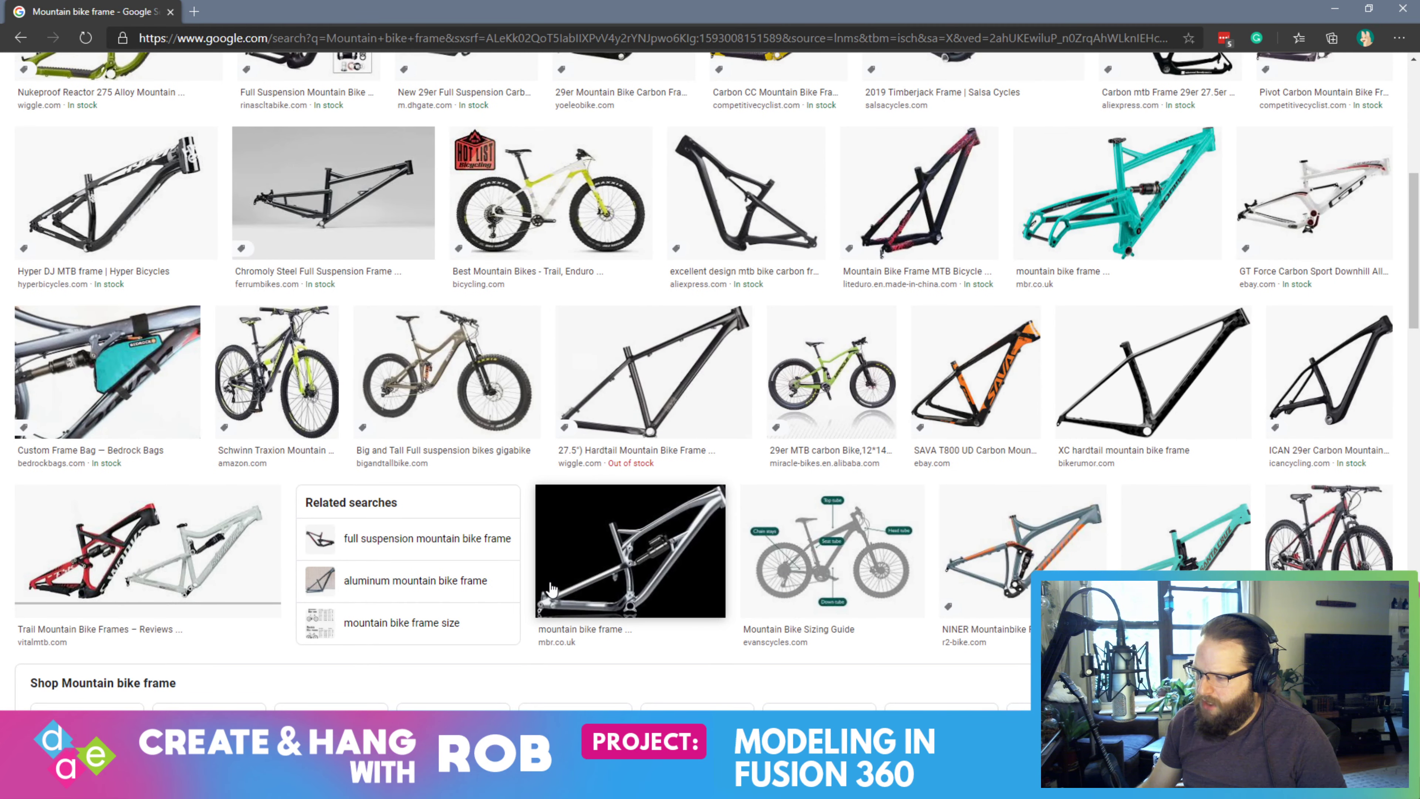
pyautogui.scroll(-5, 549, 587)
pyautogui.scroll(-5, 564, 589)
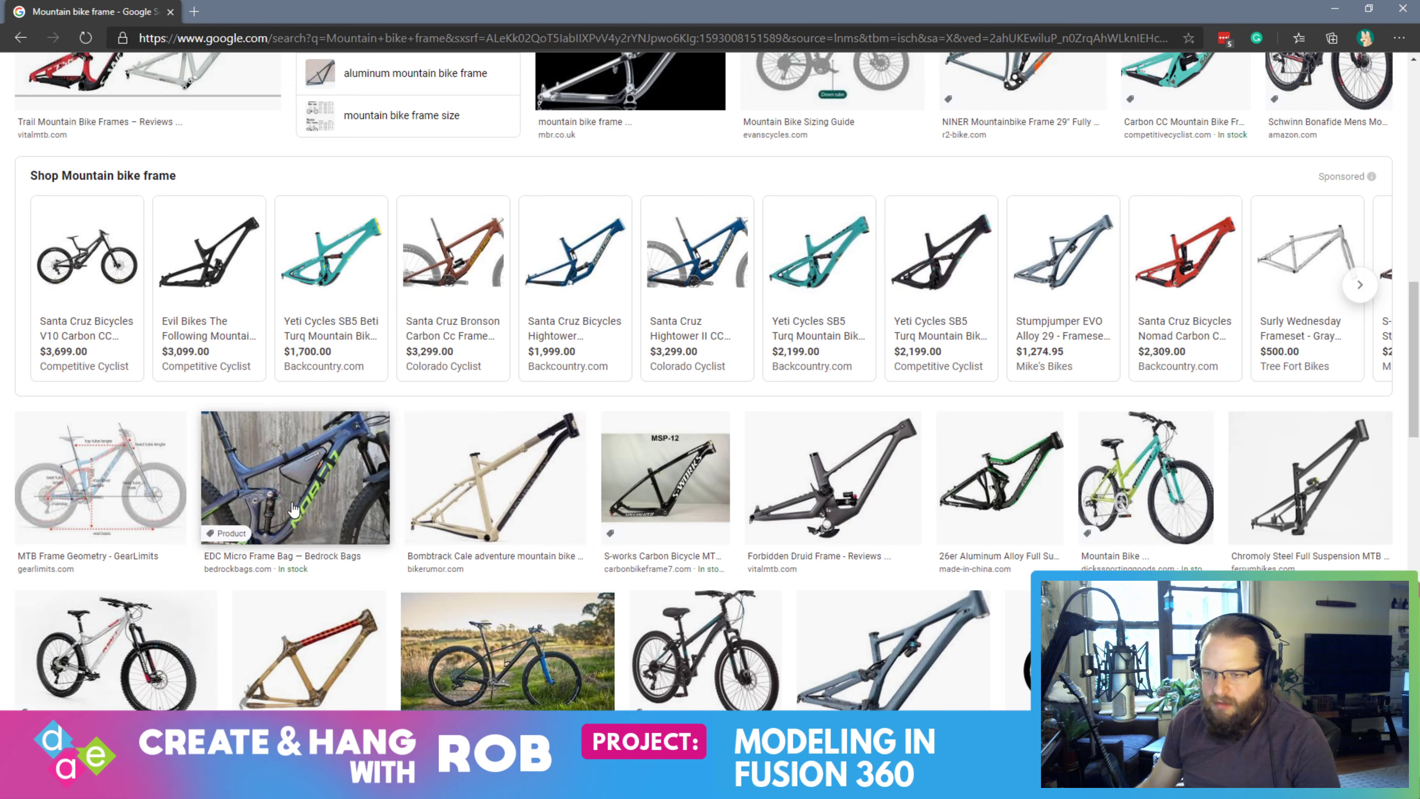
pyautogui.scroll(-10, 452, 510)
pyautogui.scroll(3, 452, 510)
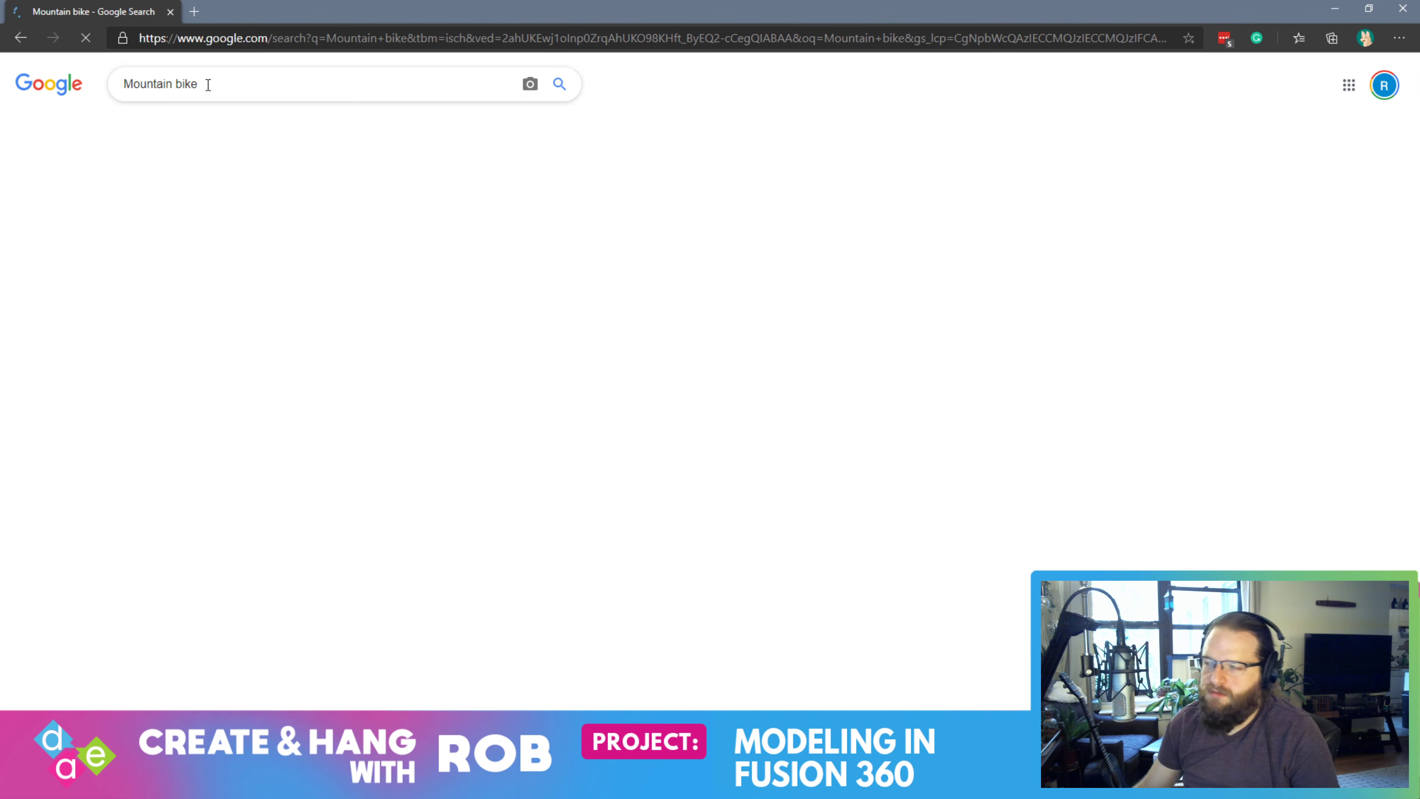
# Search Google Images for "Mountain bike" and preview the white and yellow hardtail picture from bicycling.com
pyautogui.scroll(-4, 487, 390)
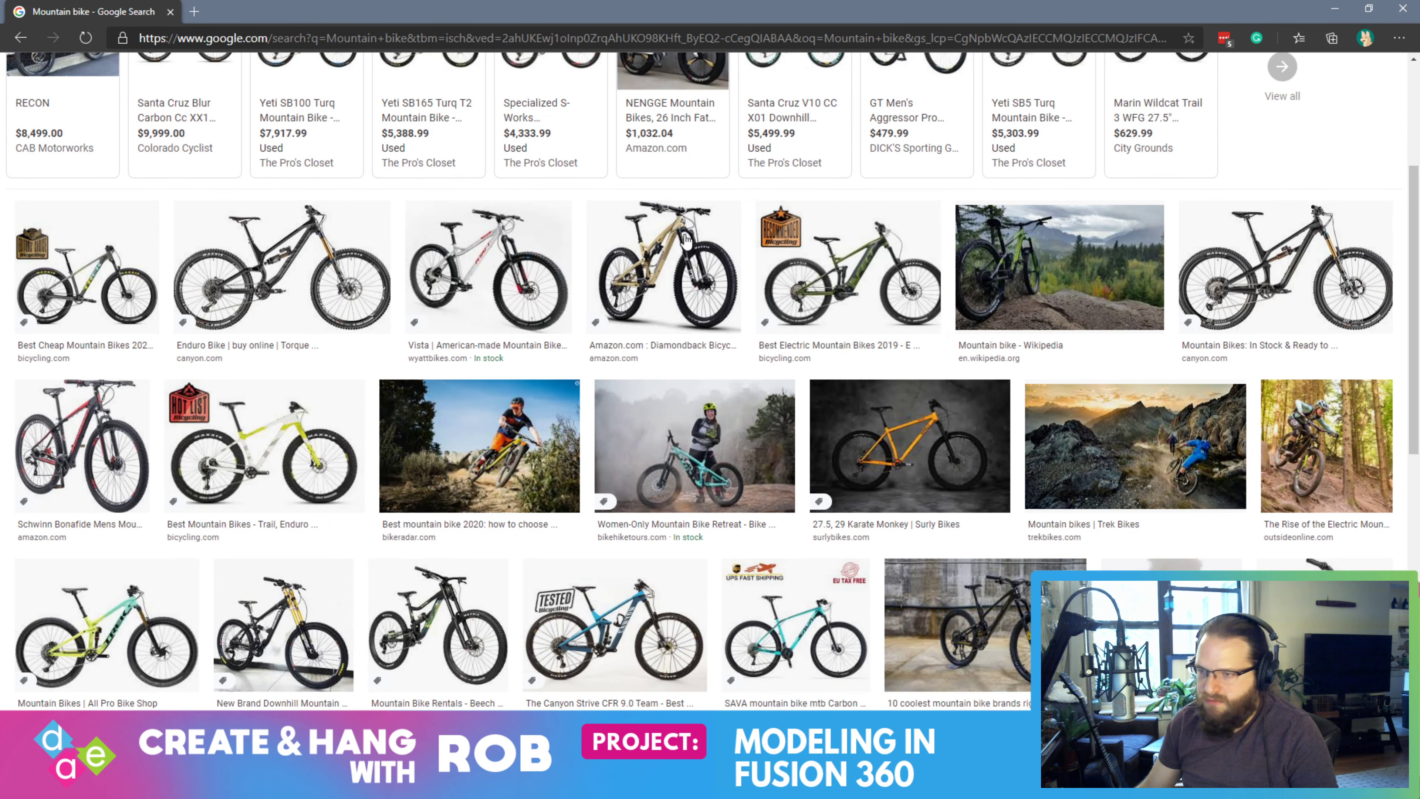
pyautogui.scroll(4, 838, 335)
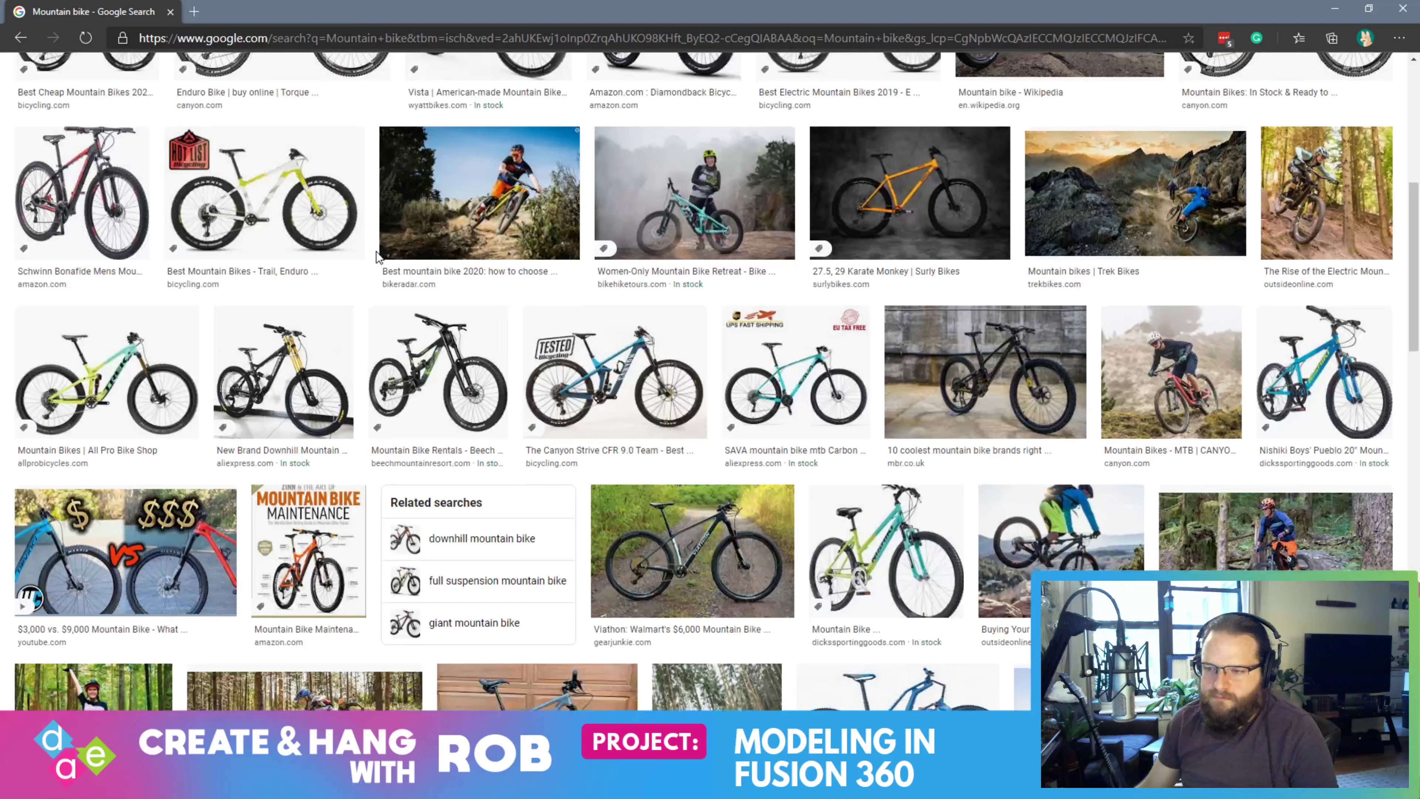
pyautogui.click(276, 223)
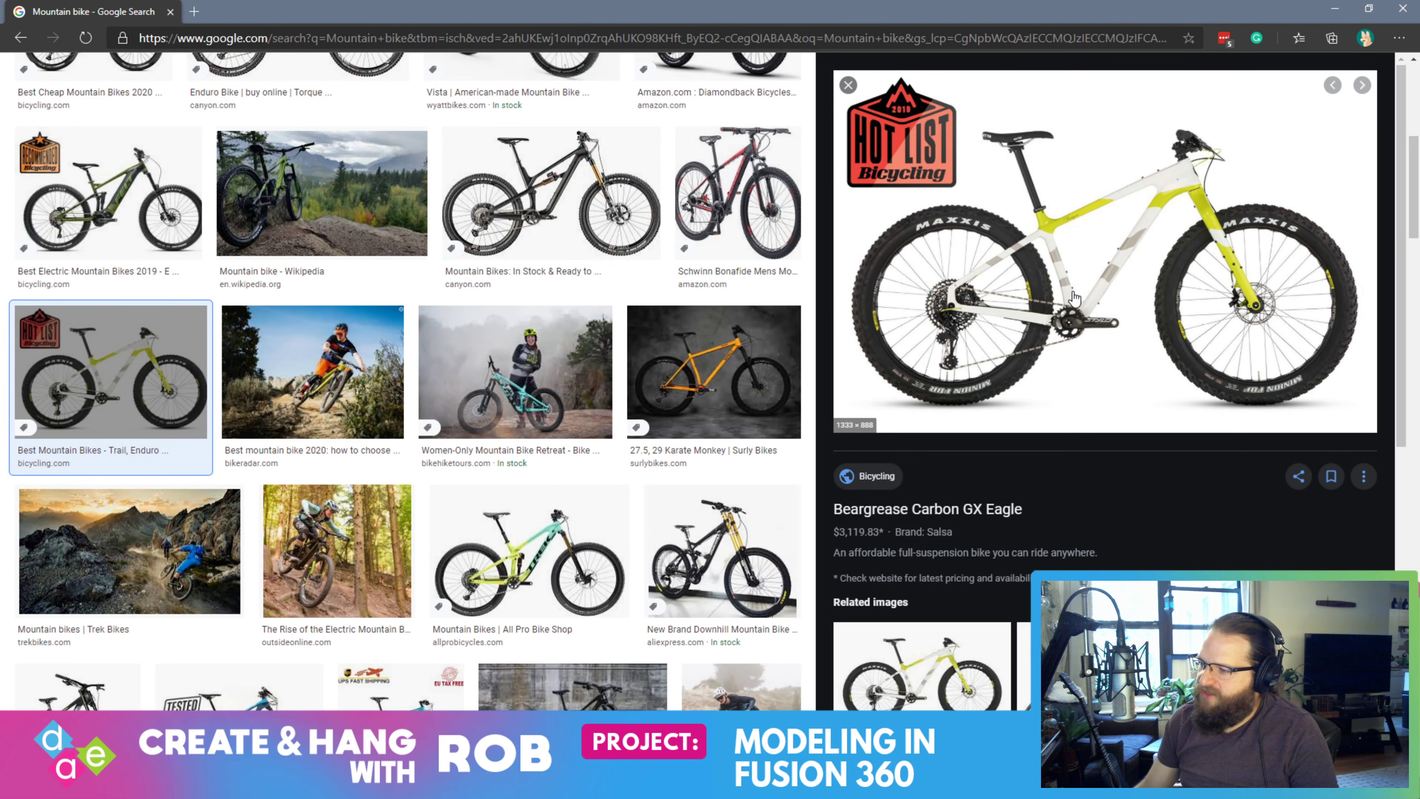
# Open the source article of the previewed bike picture, look through it and close its page
pyautogui.click(1066, 281)
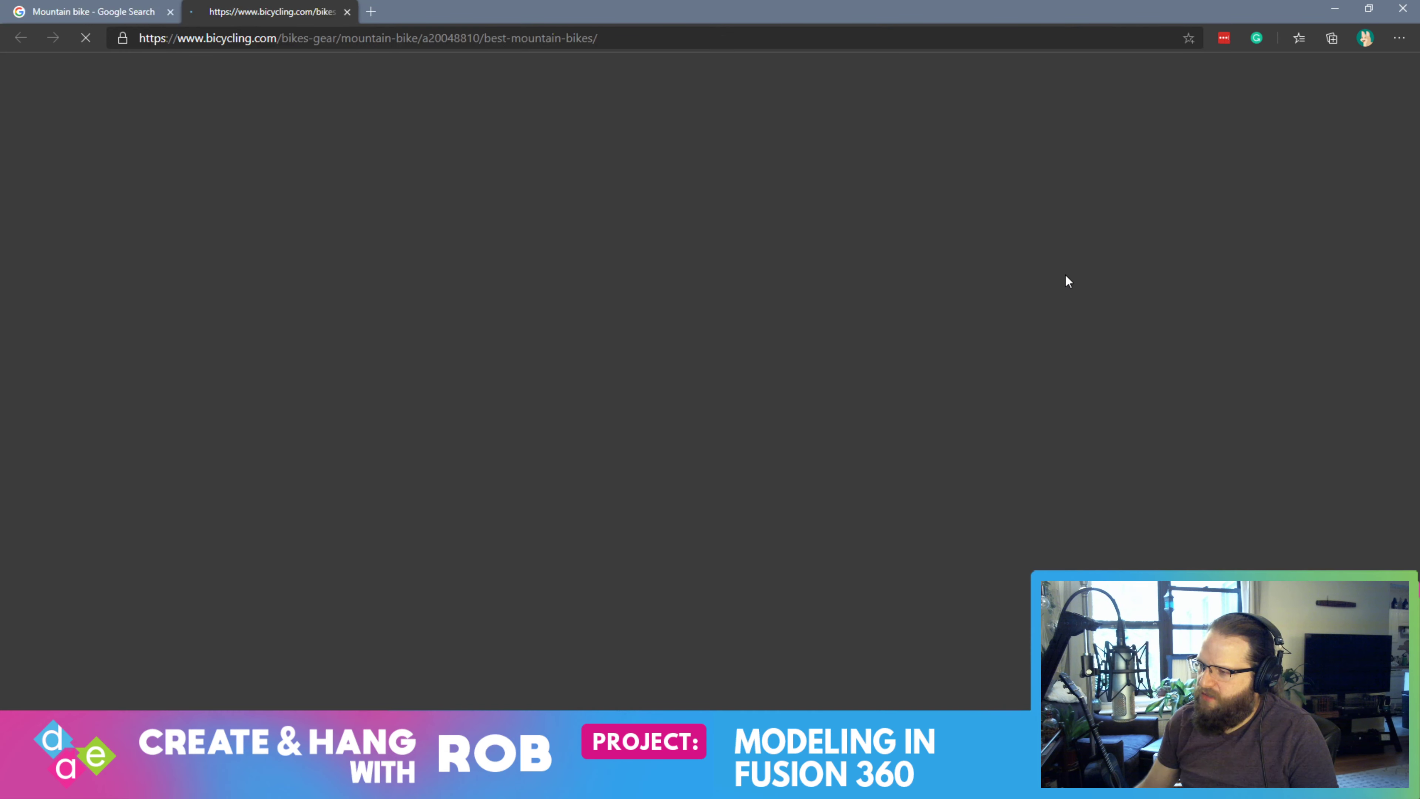
pyautogui.scroll(-10, 756, 418)
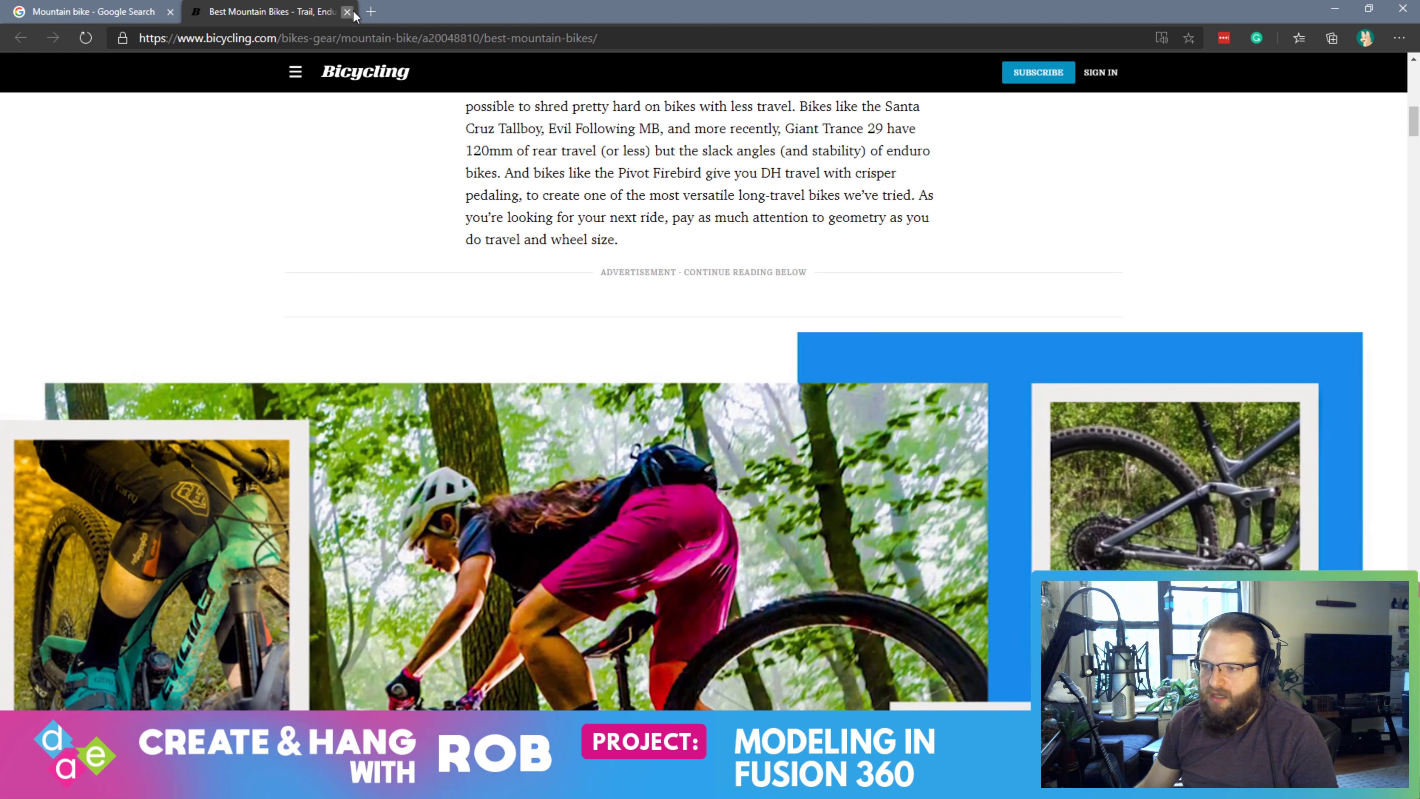
pyautogui.click(347, 12)
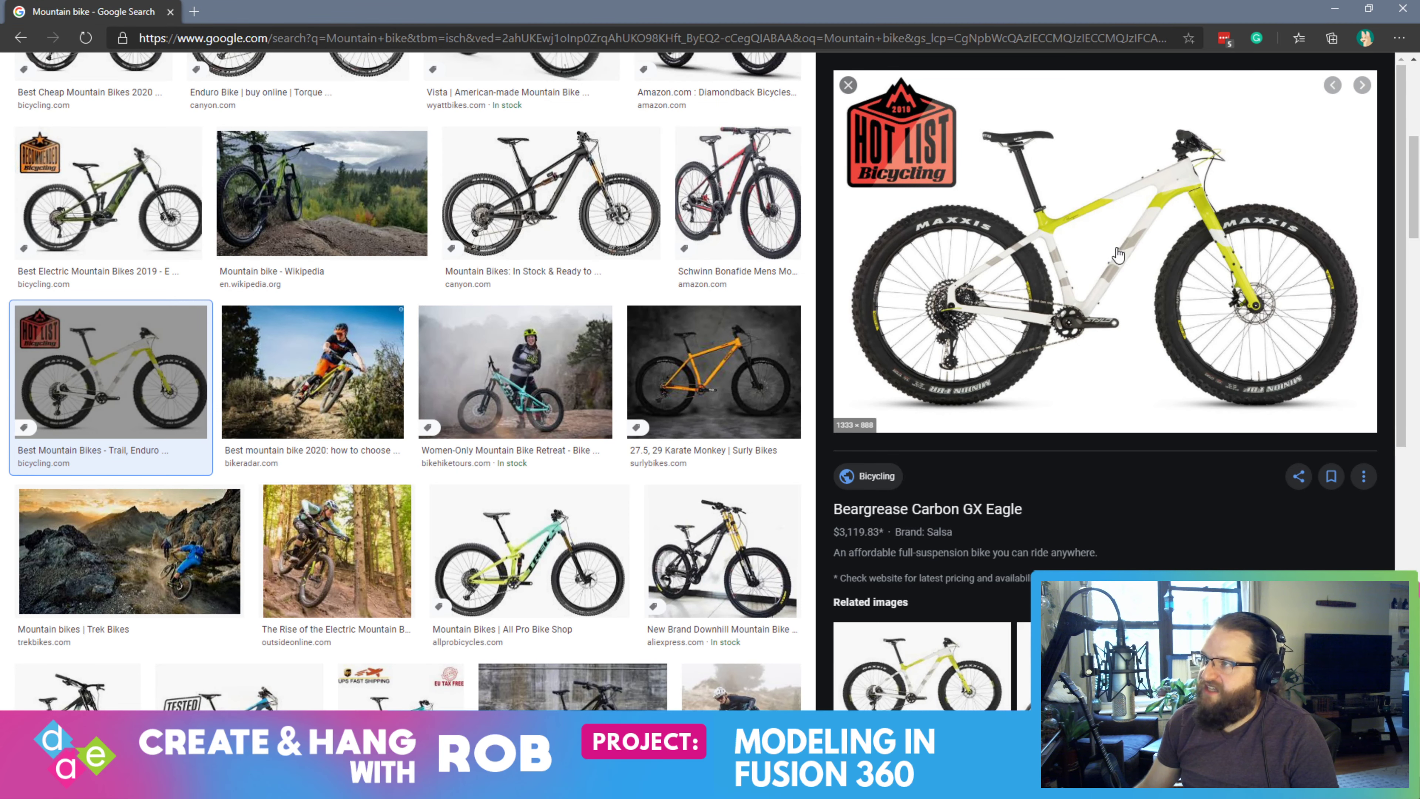
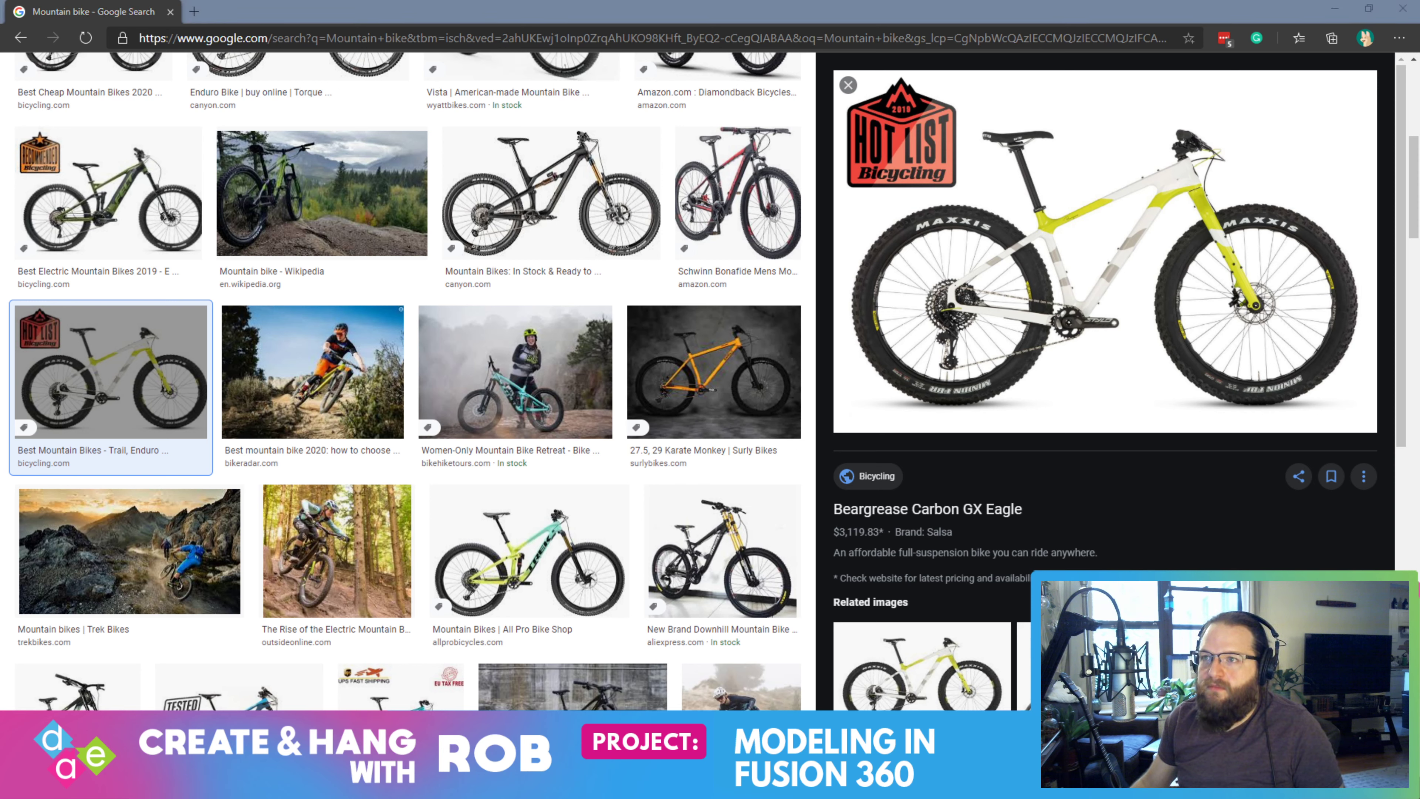
# Switch back to Fusion 360 and start a sketch on the horizontal origin plane of Tube Carrier V2
pyautogui.click(558, 297)
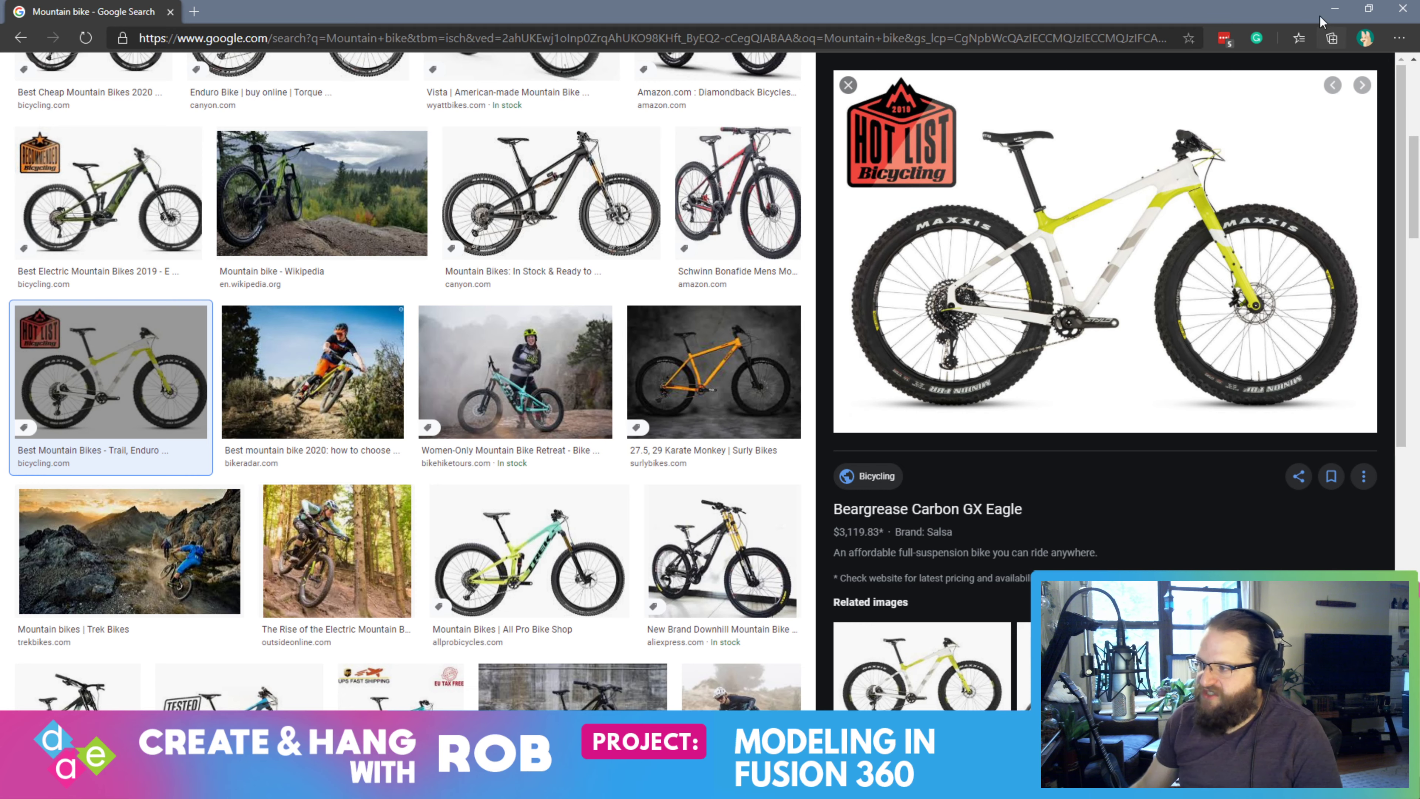
pyautogui.click(1334, 8)
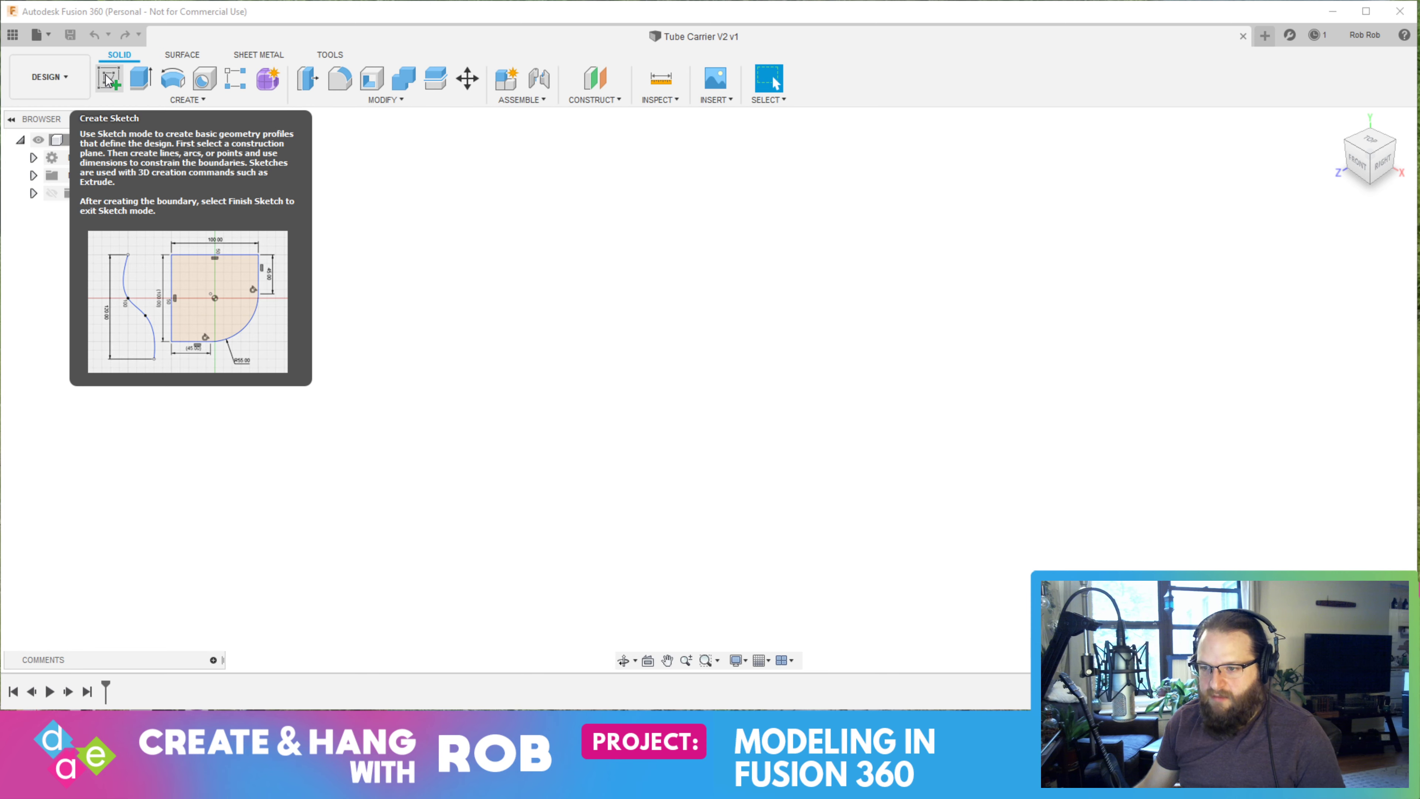
pyautogui.click(108, 80)
pyautogui.click(715, 430)
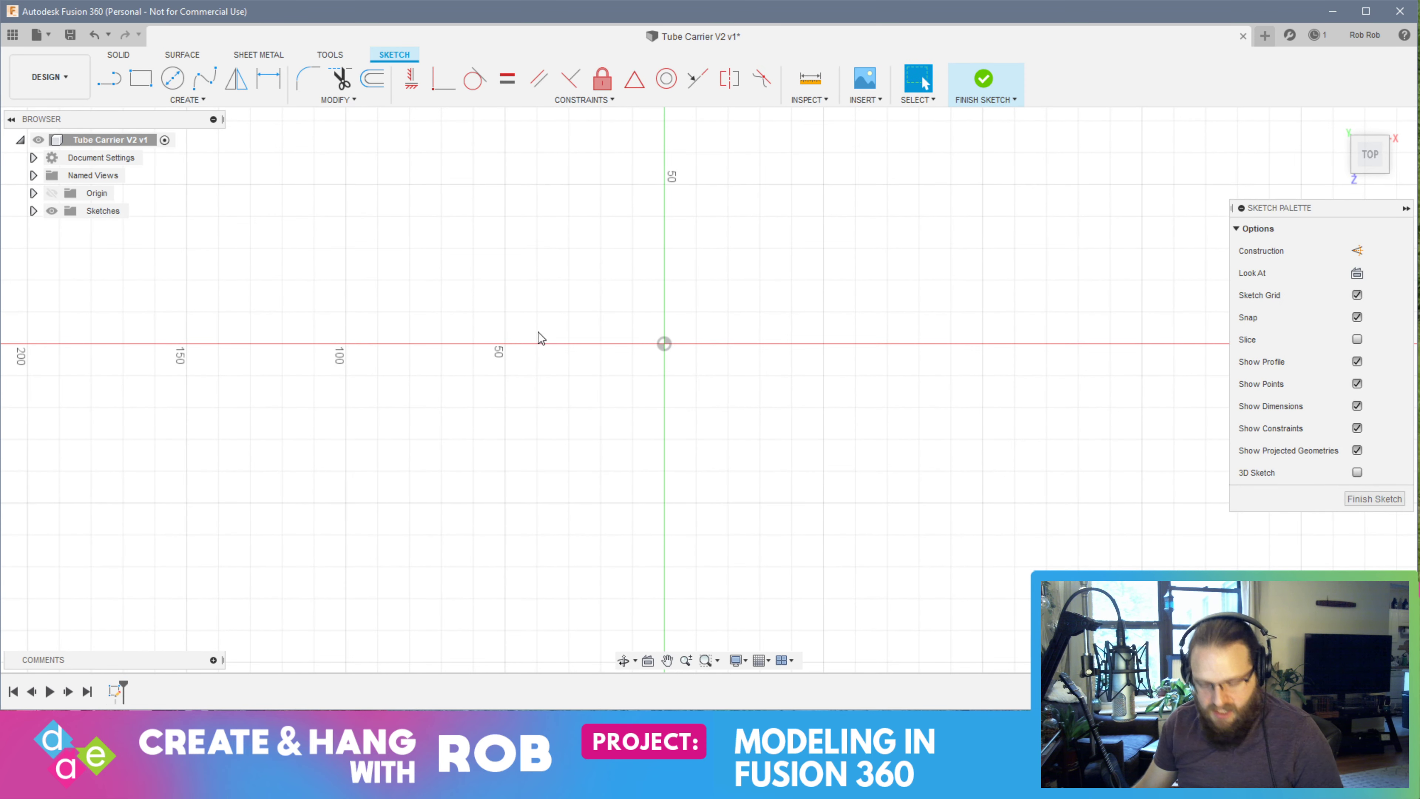
# Sketch a two-point rectangle from the origin, 13 mm wide and 37 mm high
pyautogui.click(140, 78)
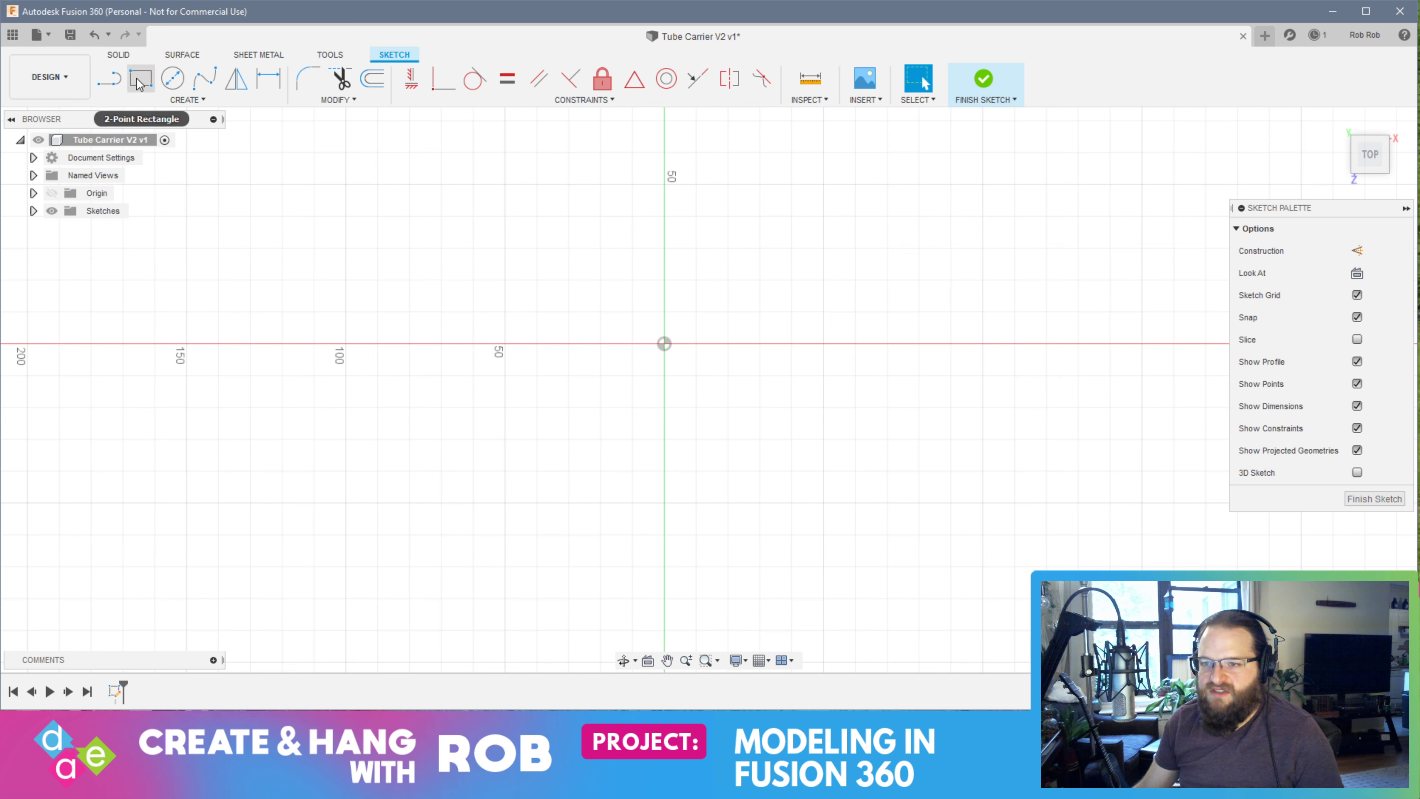
pyautogui.click(663, 344)
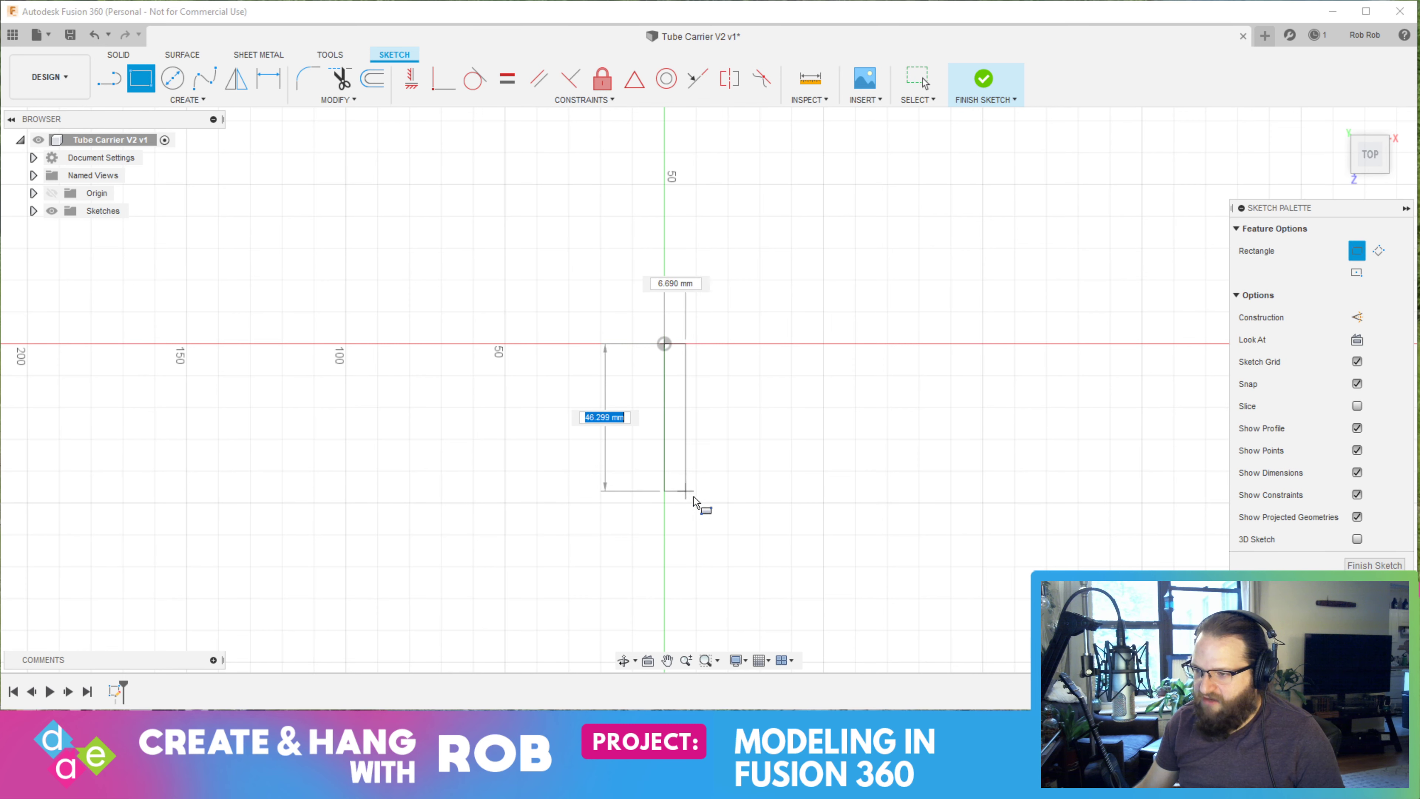
pyautogui.write('37')
pyautogui.press('Tab')
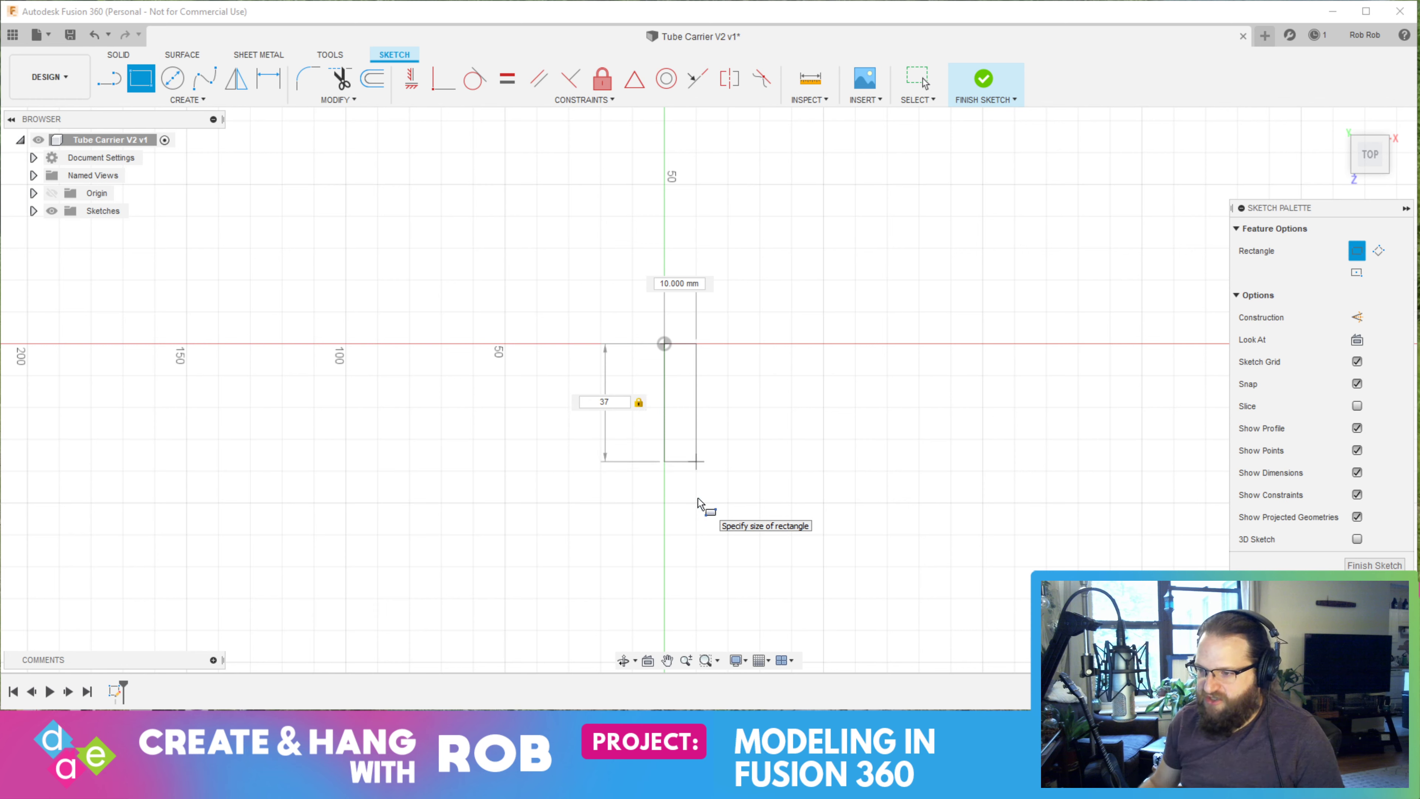
pyautogui.press('Tab')
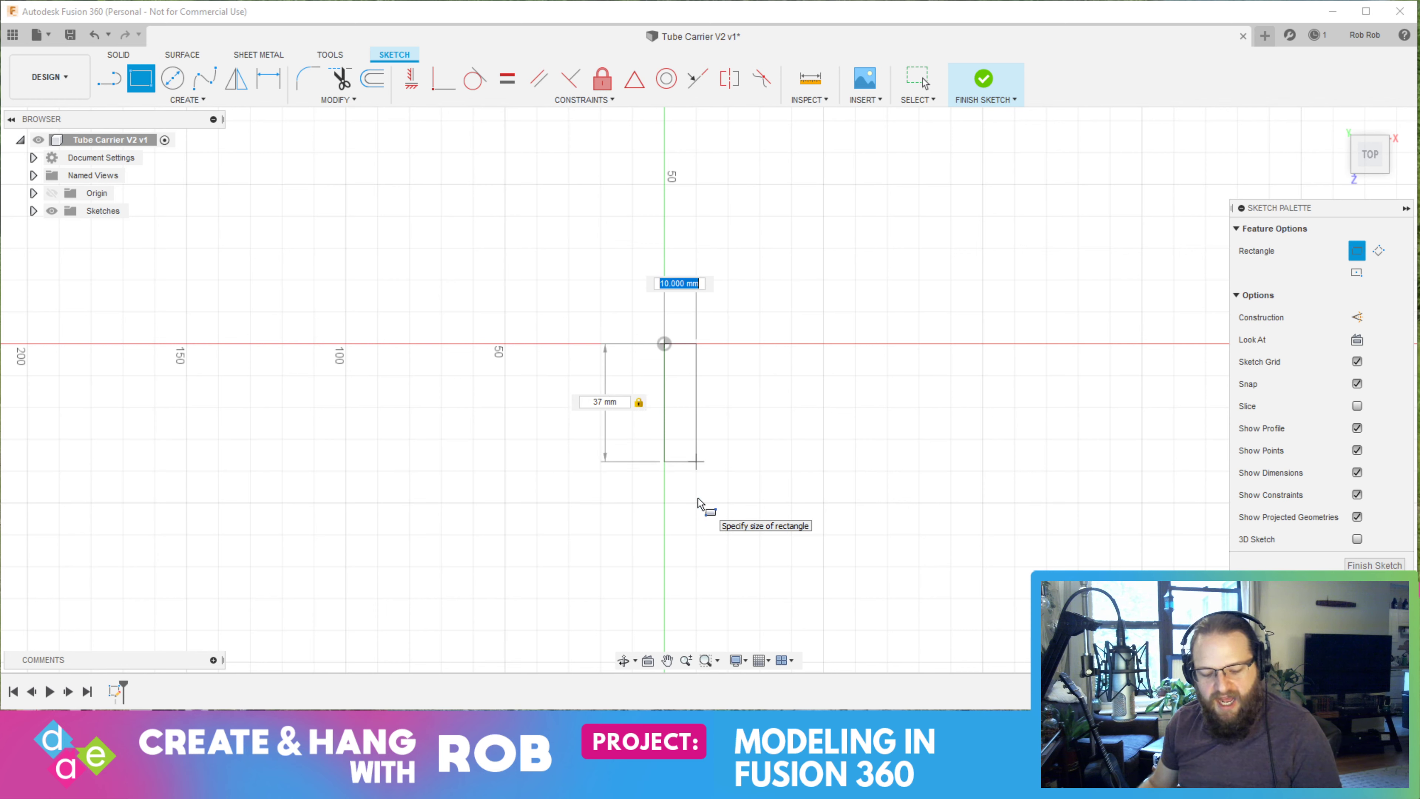
pyautogui.write('13')
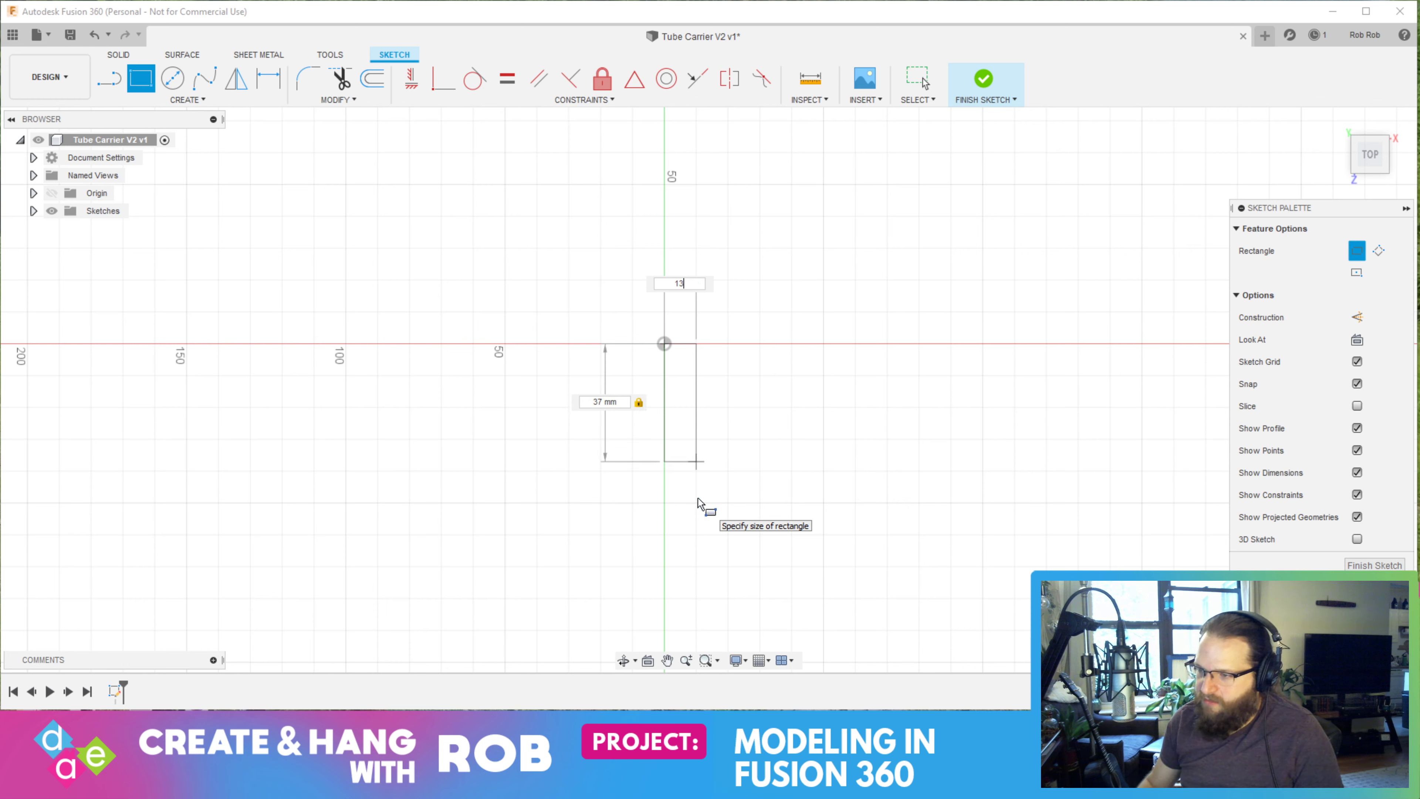
pyautogui.press('Tab')
pyautogui.press('Return')
pyautogui.press('Escape')
# Try setting the rectangle's width to 26 mm and undo the change
pyautogui.scroll(2, 700, 481)
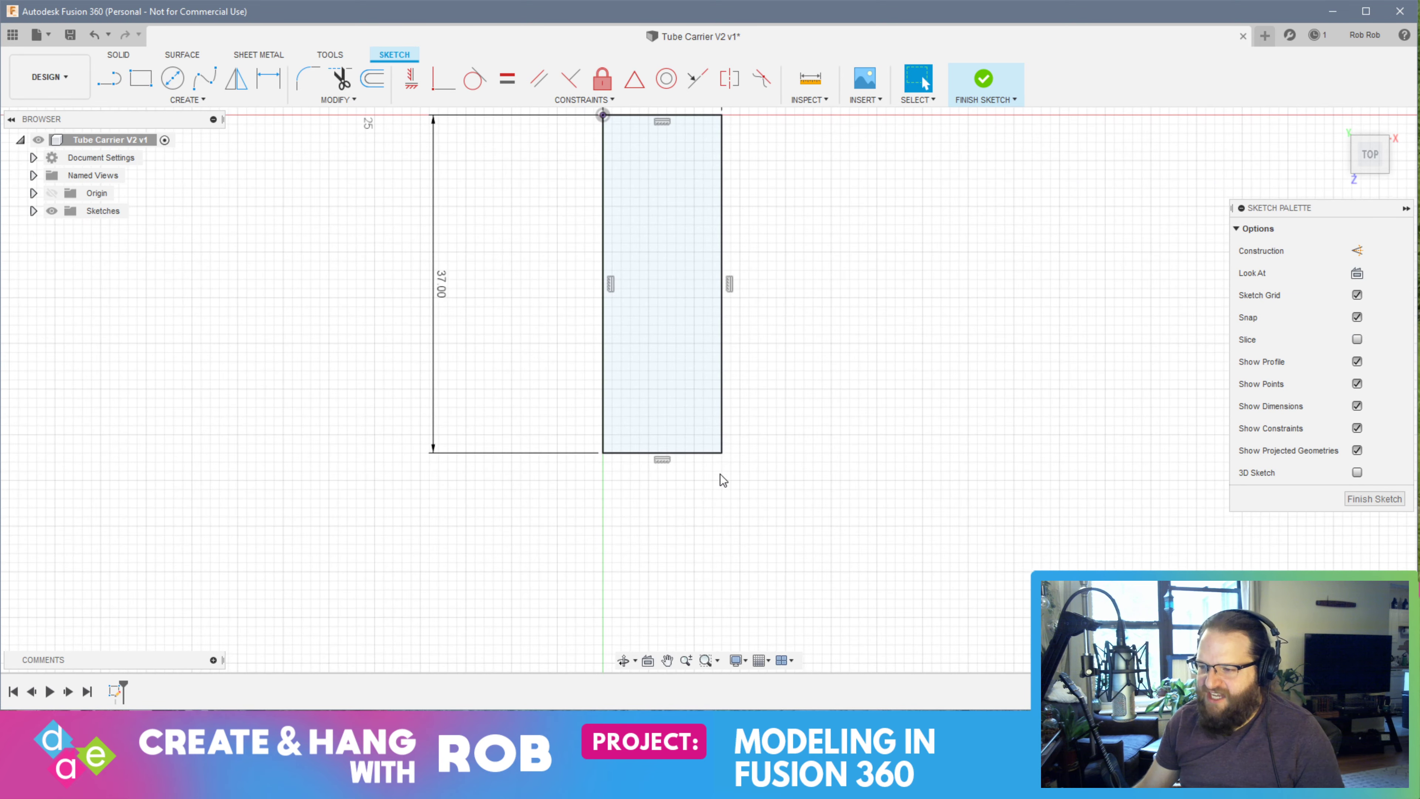
pyautogui.moveTo(723, 476)
pyautogui.keyDown('shift'); pyautogui.mouseDown(button='middle')
pyautogui.moveTo(805, 396)
pyautogui.moveTo(802, 380)
pyautogui.moveTo(814, 447)
pyautogui.moveTo(663, 434)
pyautogui.moveTo(776, 570)
pyautogui.moveTo(732, 531)
pyautogui.mouseUp(button='middle'); pyautogui.keyUp('shift')
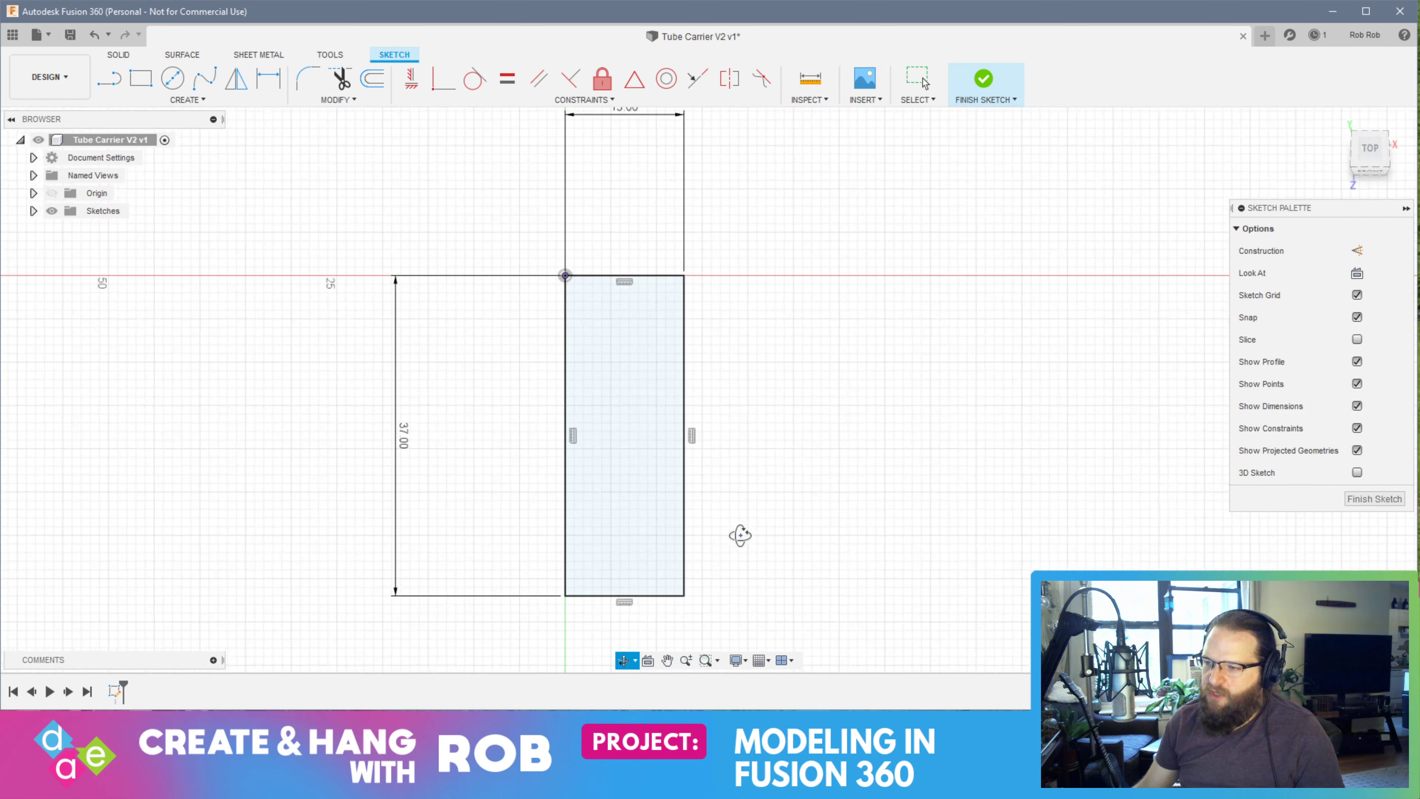
pyautogui.doubleClick(637, 214)
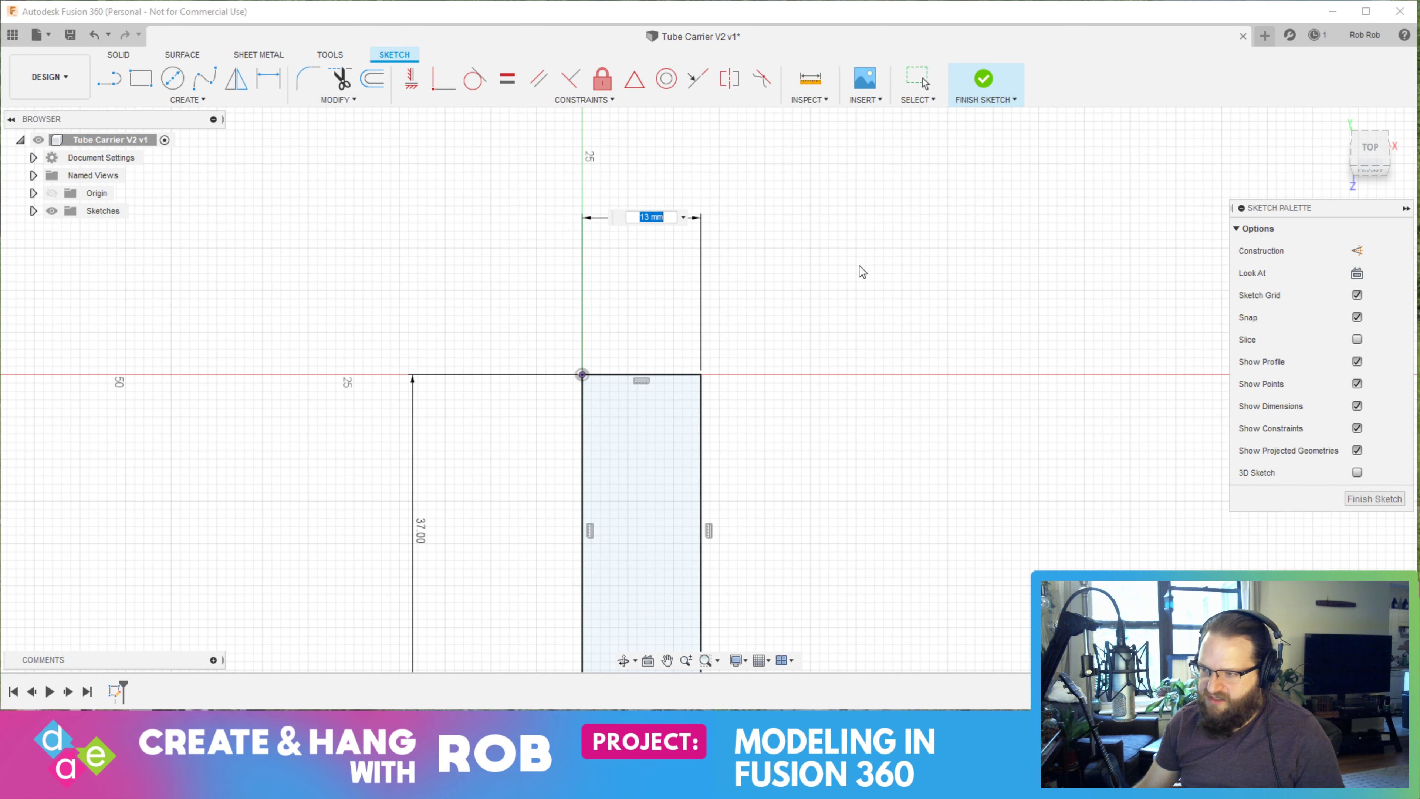
pyautogui.write('26')
pyautogui.press('Return')
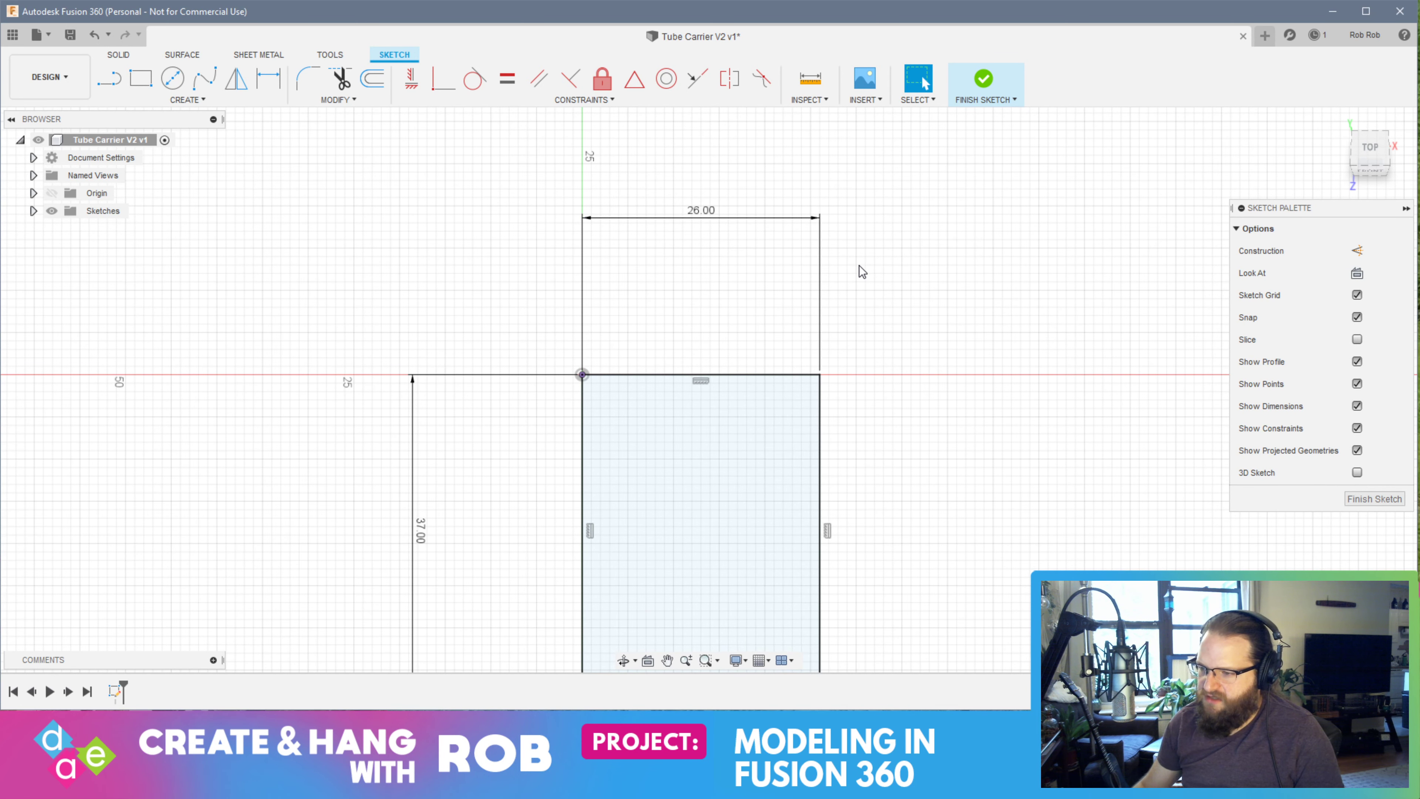
pyautogui.moveTo(877, 481)
pyautogui.keyDown('shift'); pyautogui.mouseDown(button='middle')
pyautogui.moveTo(869, 500)
pyautogui.moveTo(877, 458)
pyautogui.moveTo(912, 492)
pyautogui.moveTo(897, 532)
pyautogui.moveTo(869, 419)
pyautogui.moveTo(842, 422)
pyautogui.mouseUp(button='middle'); pyautogui.keyUp('shift')
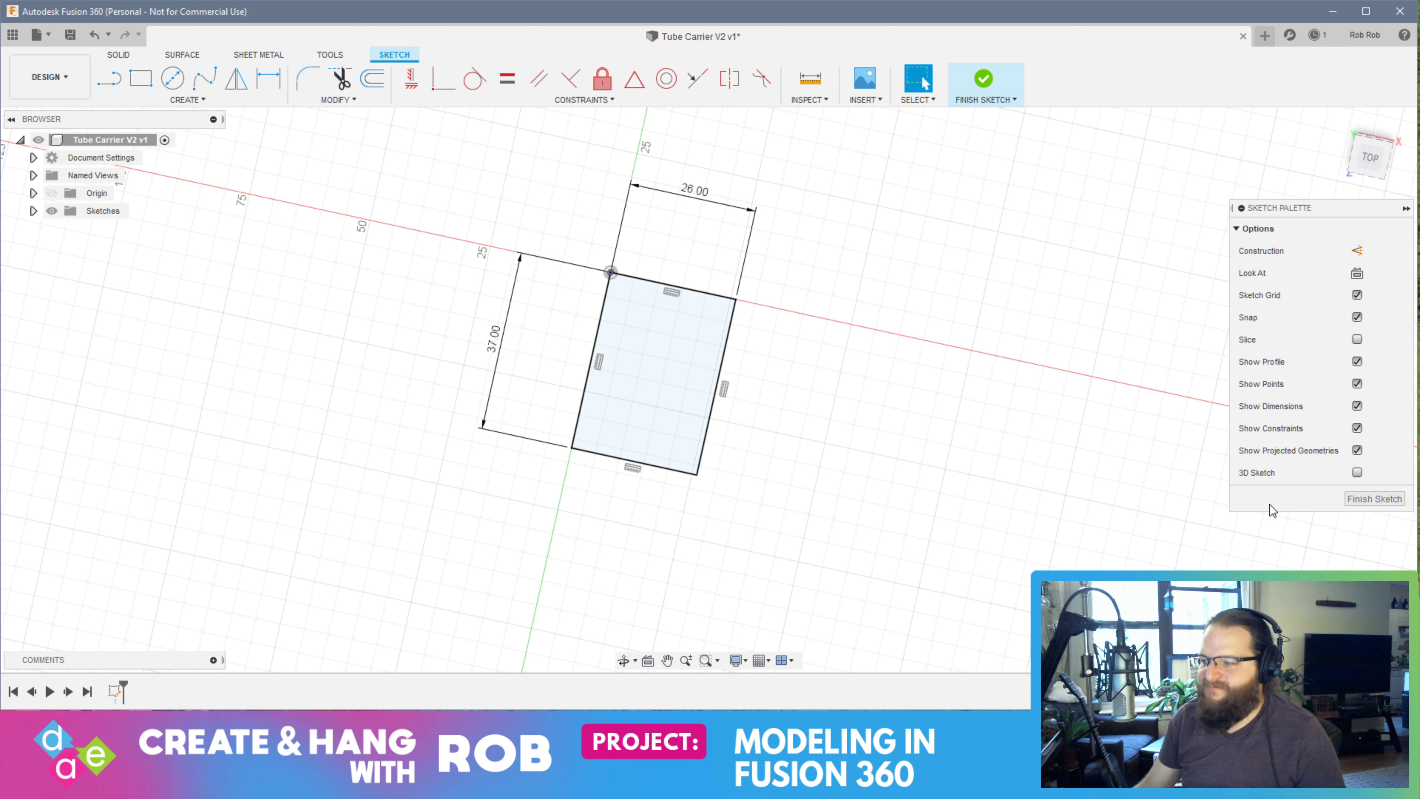
pyautogui.hotkey('ctrl', 'z')
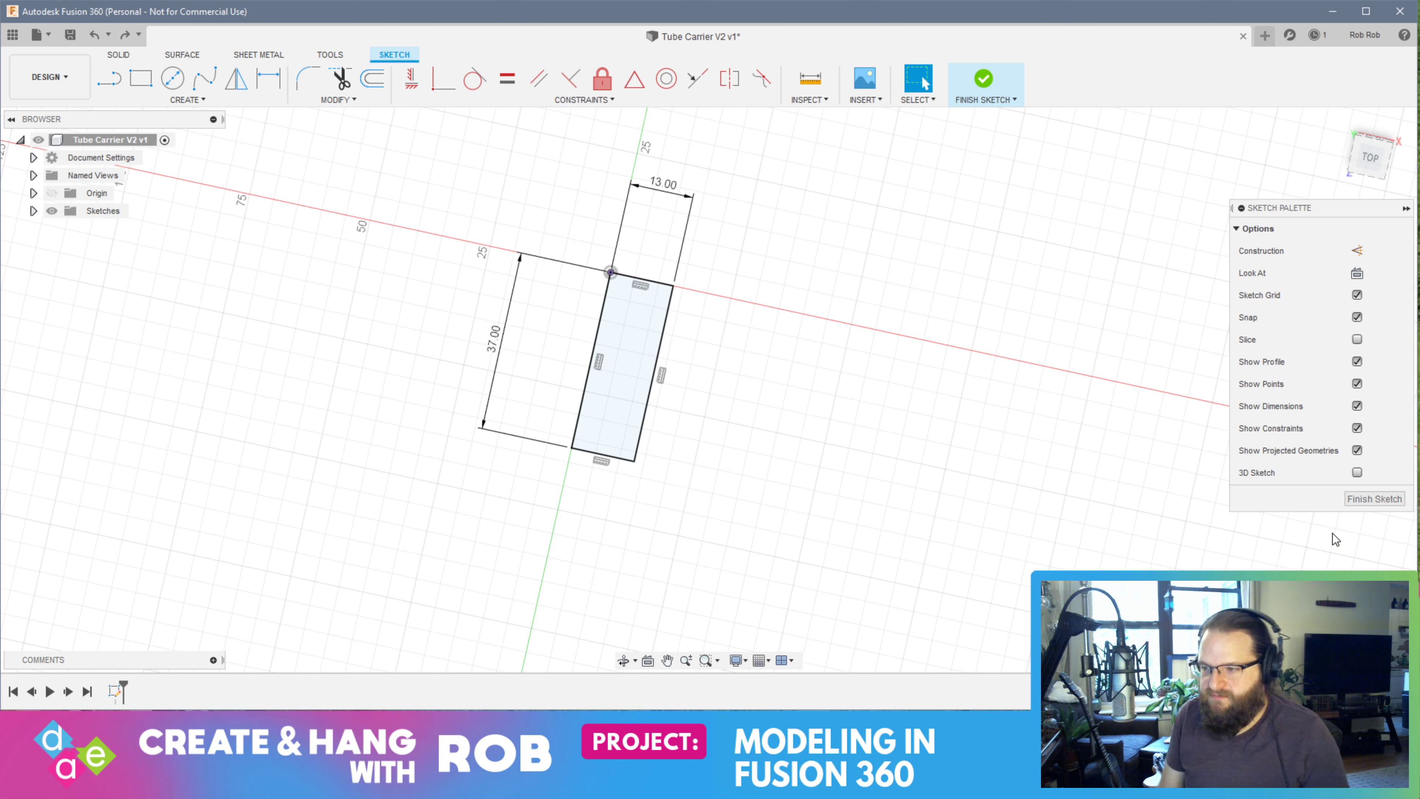
# Set the rectangle's width to 130 mm and its height to 60 mm
pyautogui.doubleClick(659, 188)
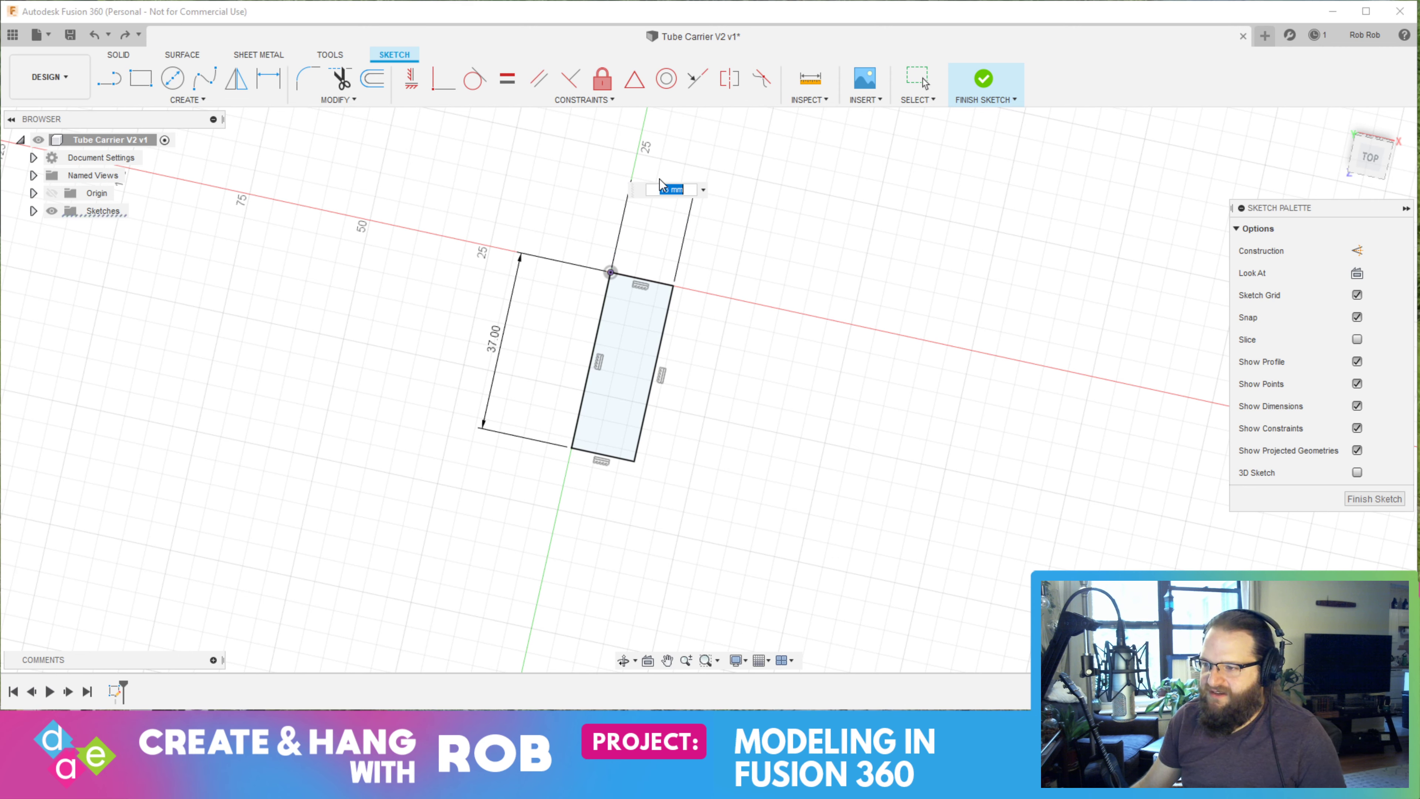
pyautogui.write('130')
pyautogui.press('Return')
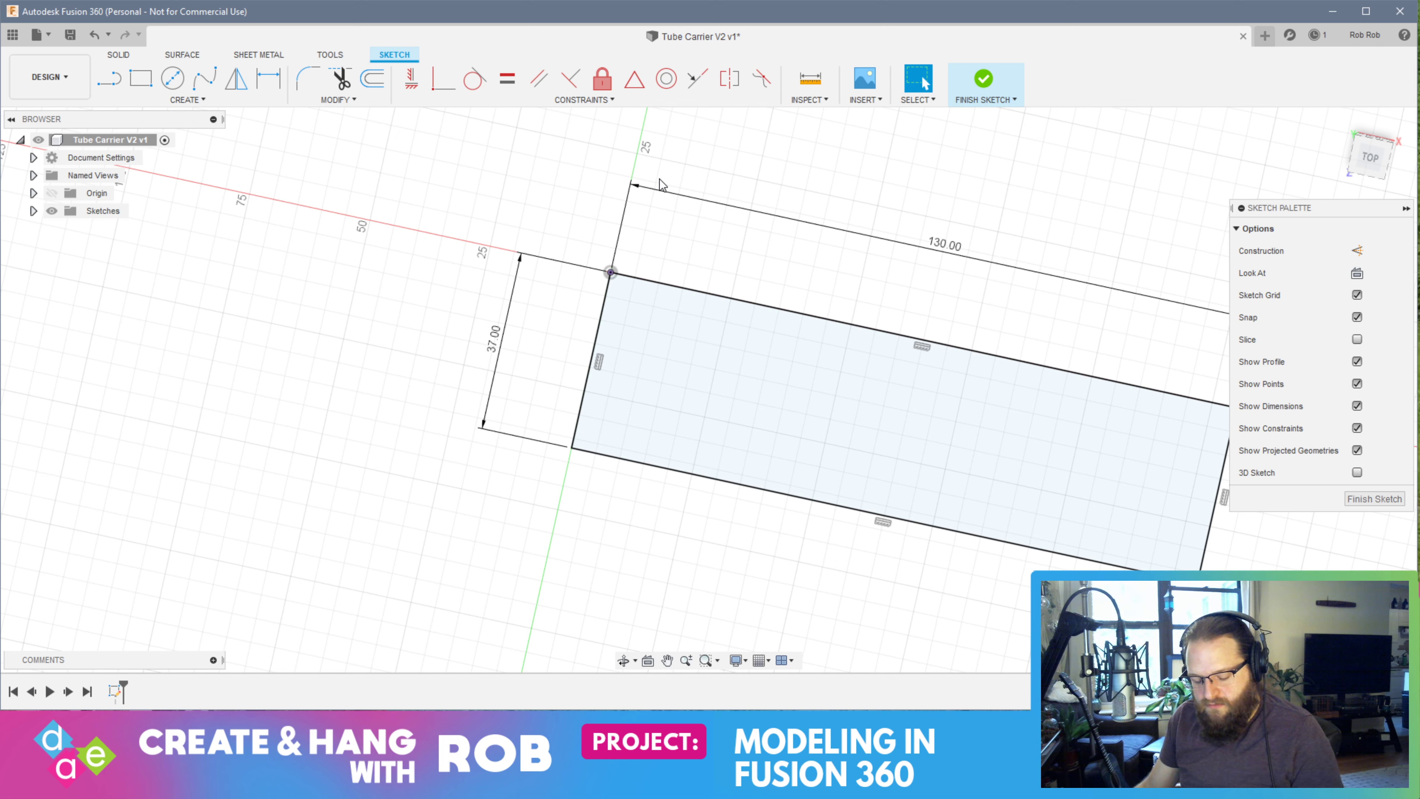
pyautogui.doubleClick(495, 339)
pyautogui.write('60')
pyautogui.press('Return')
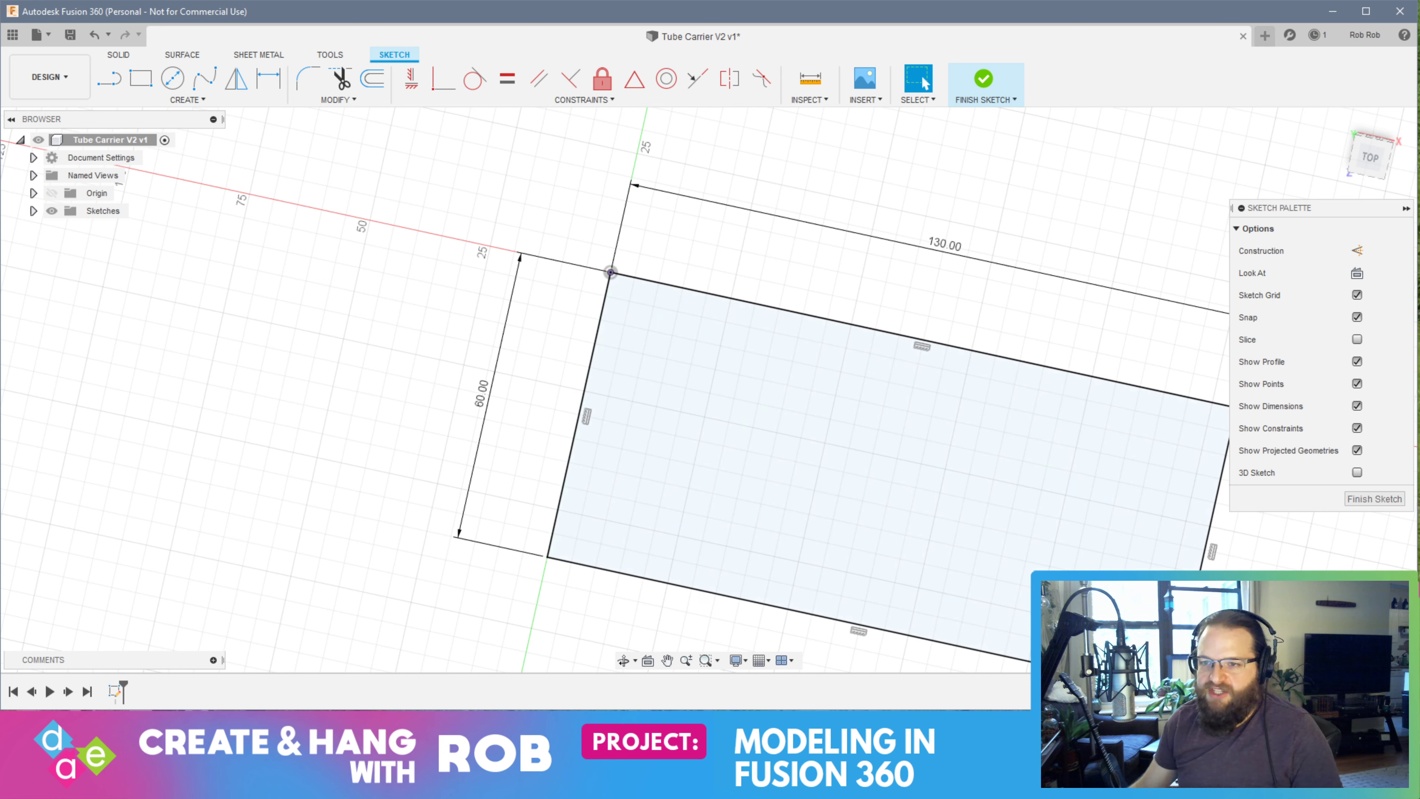
# Open the Tube Carrier design from MTB Projects and measure the base's edge below the rounded end plate
pyautogui.click(12, 38)
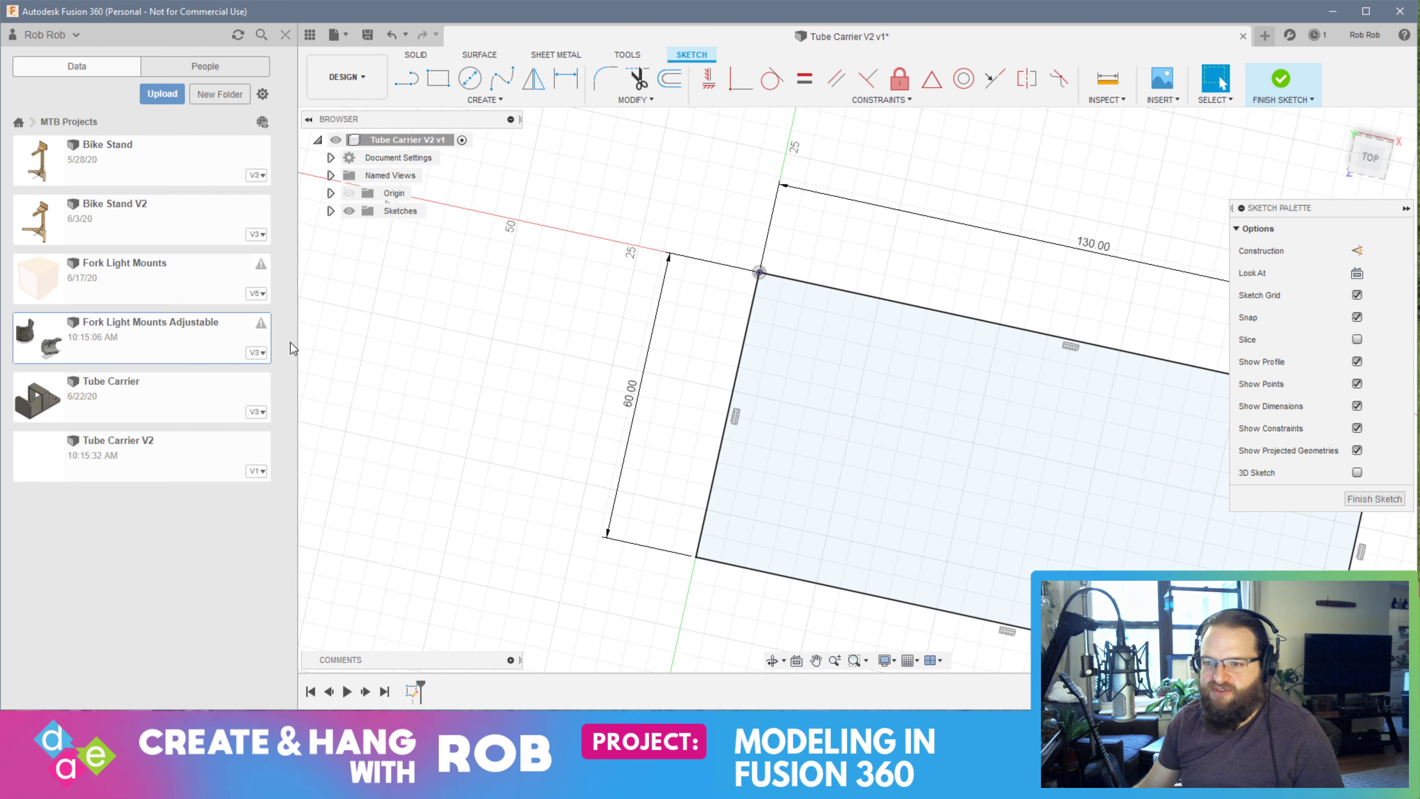
pyautogui.doubleClick(159, 396)
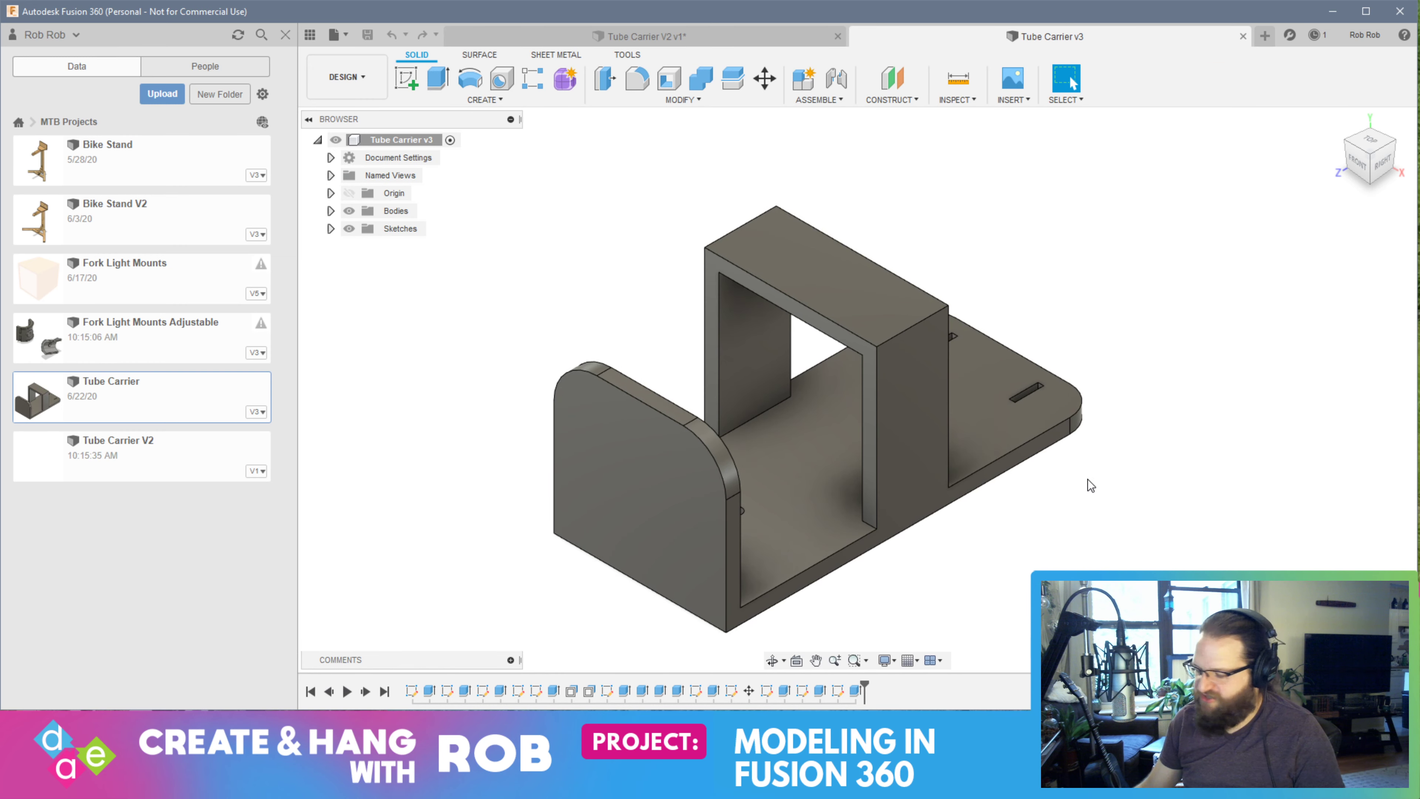
pyautogui.keyDown('shift'); pyautogui.moveTo(1087, 479); pyautogui.dragTo(841, 258, button='middle'); pyautogui.keyUp('shift')
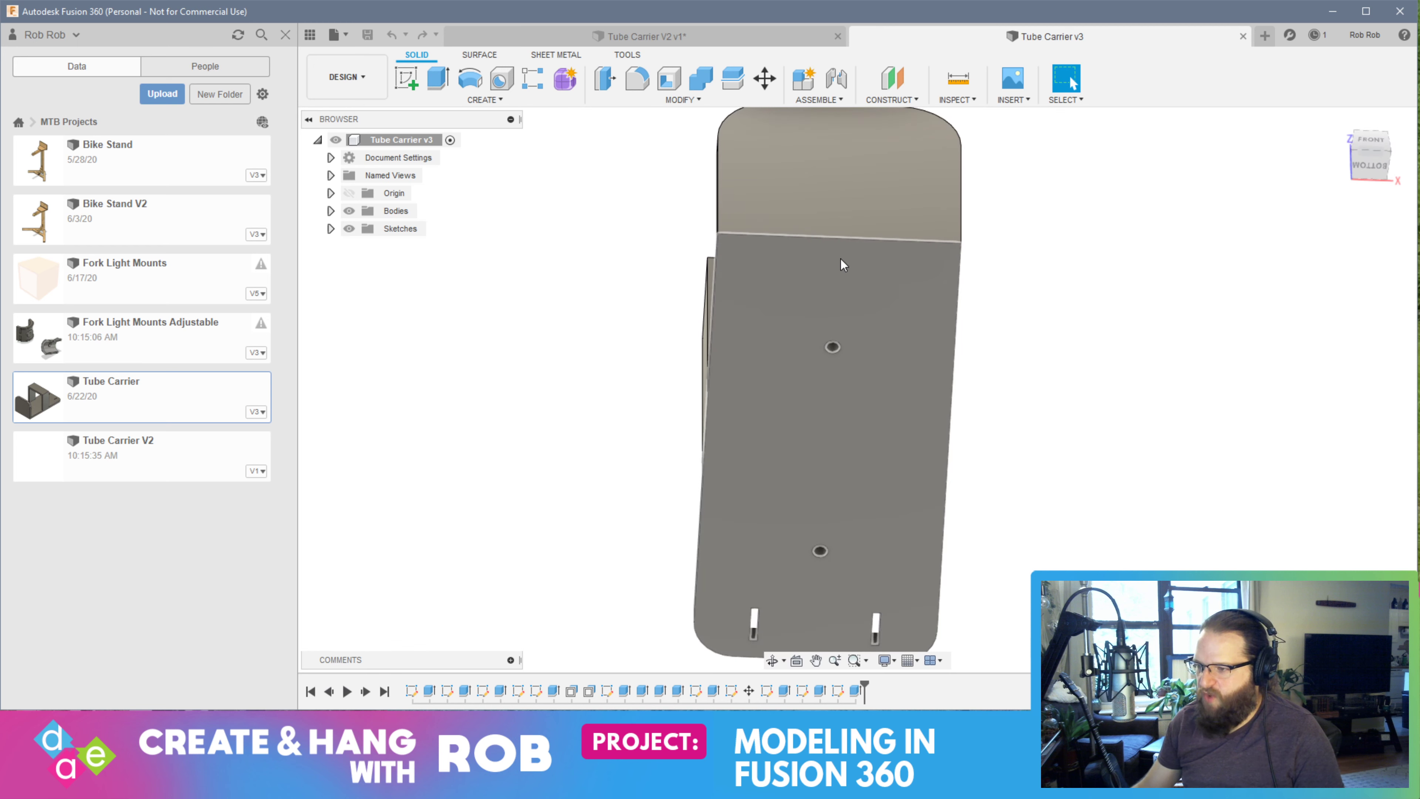
pyautogui.click(830, 252)
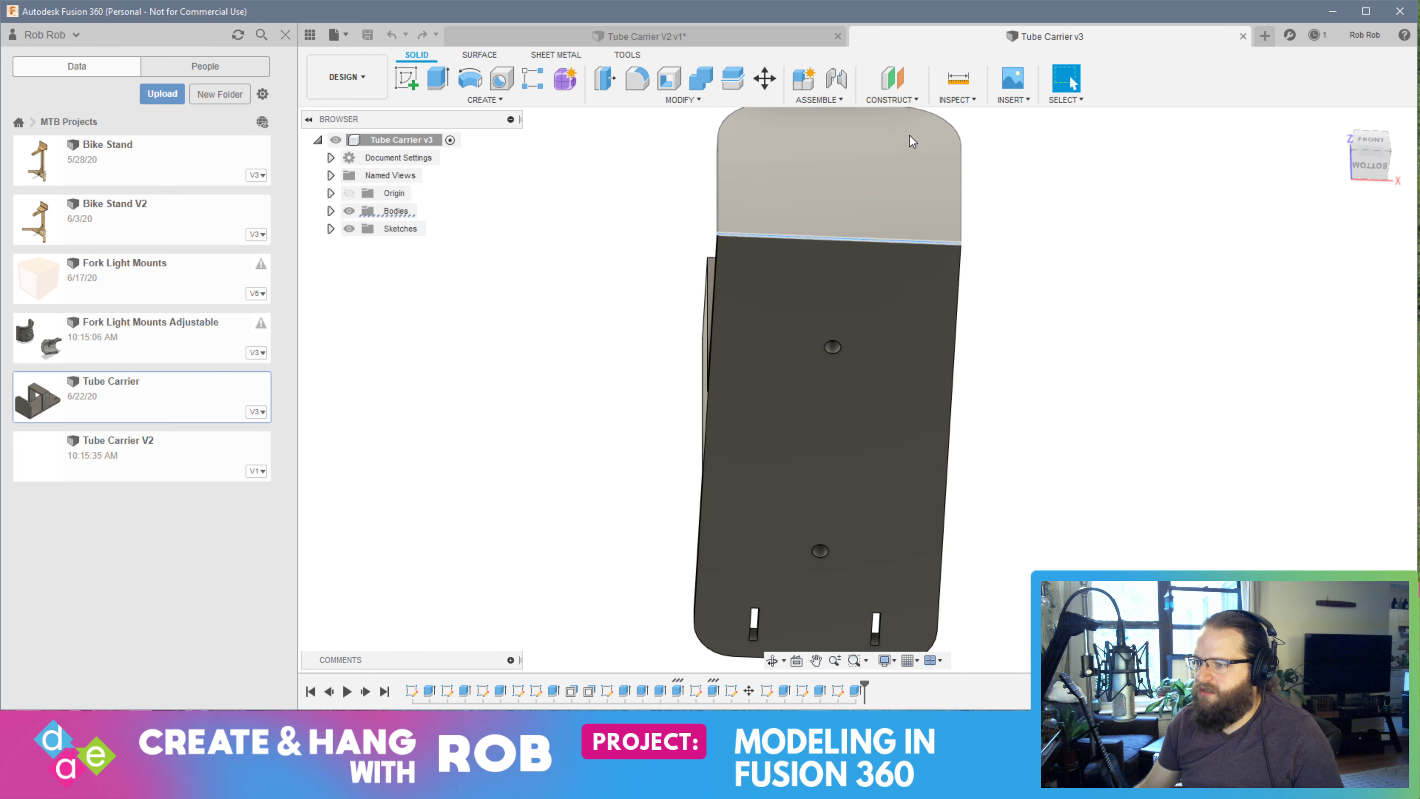
pyautogui.click(957, 78)
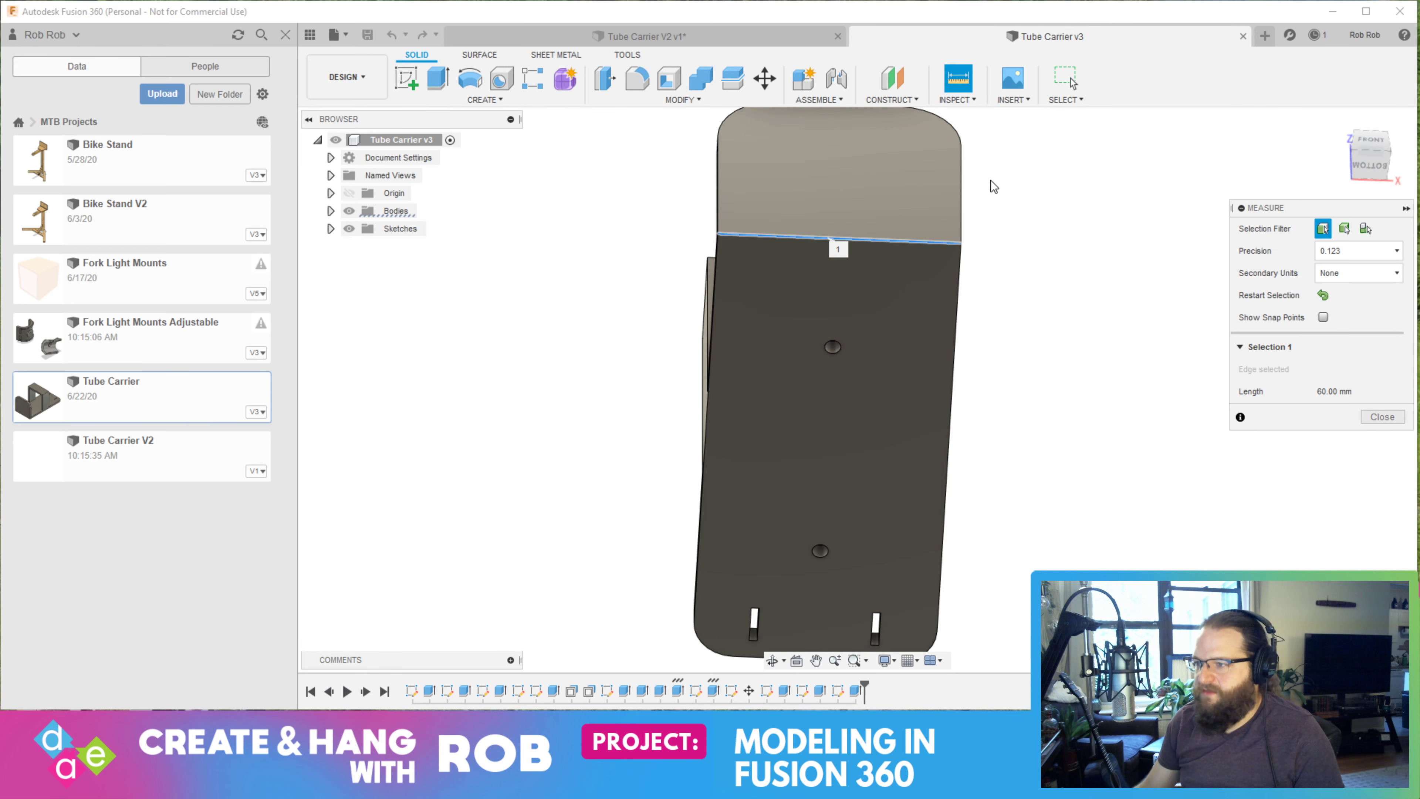
# Measure the inner upright edge of the rectangular opening in the original Tube Carrier, and return to the Tube Carrier V2 sketch
pyautogui.click(570, 35)
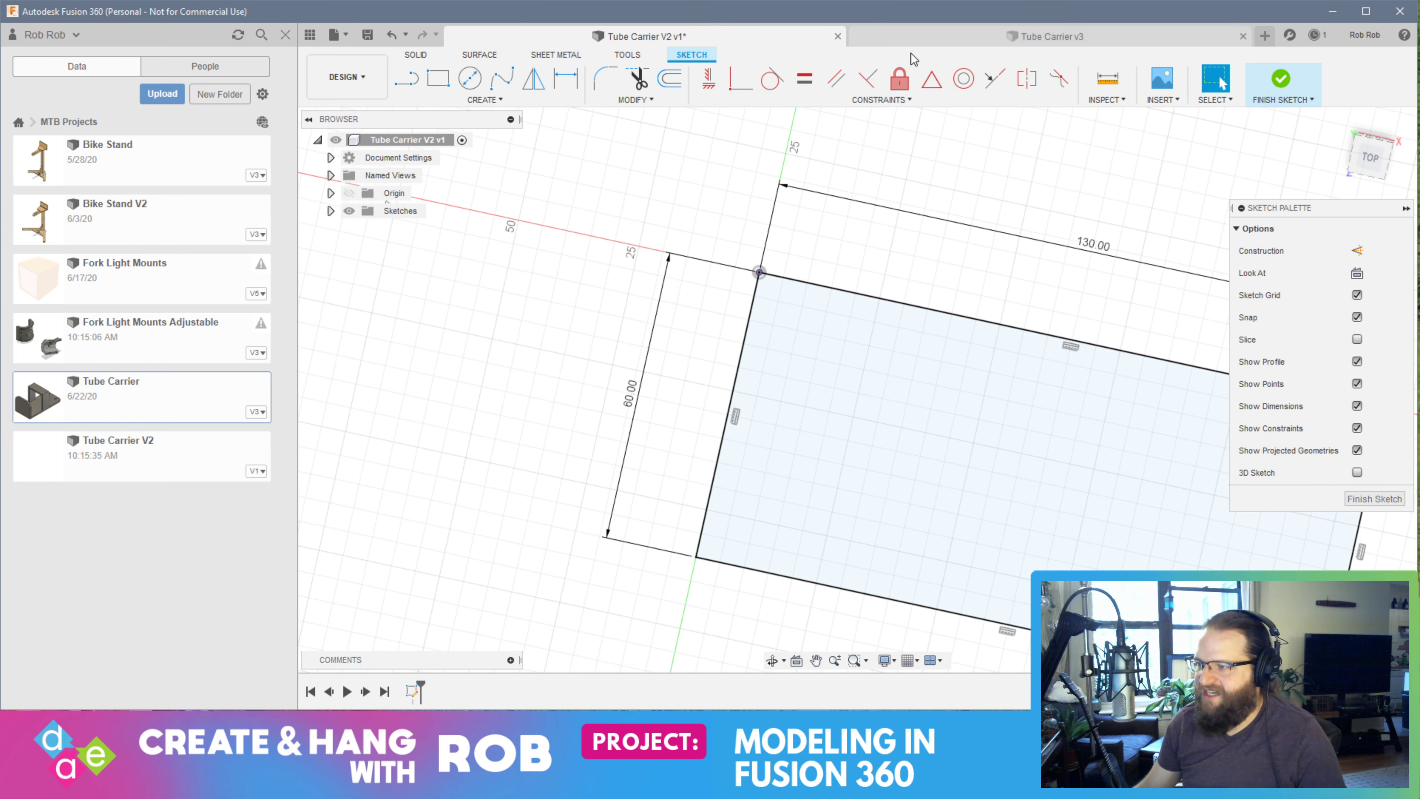
pyautogui.click(934, 34)
pyautogui.moveTo(1014, 339)
pyautogui.keyDown('shift'); pyautogui.mouseDown(button='middle')
pyautogui.moveTo(982, 369)
pyautogui.moveTo(990, 395)
pyautogui.mouseUp(button='middle'); pyautogui.keyUp('shift')
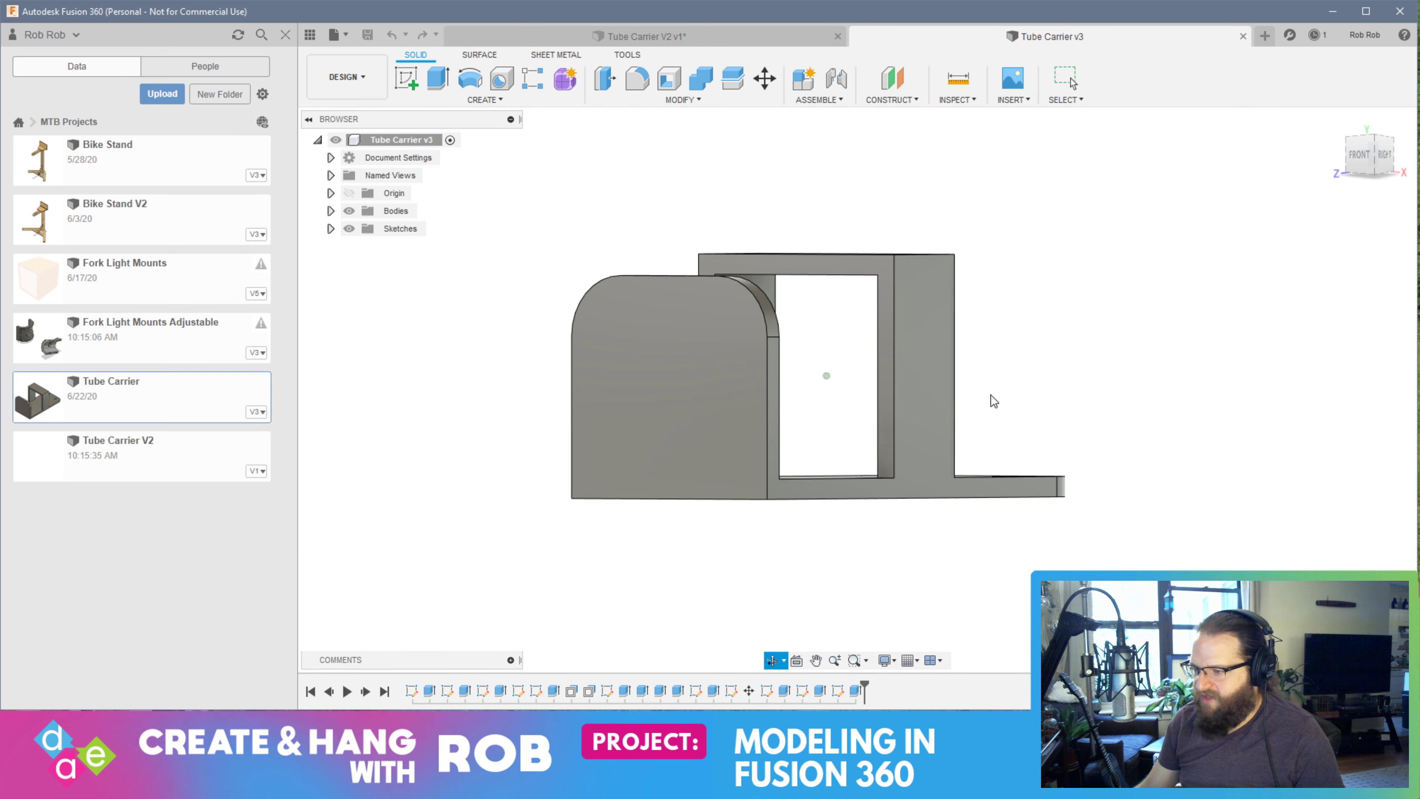
pyautogui.click(878, 415)
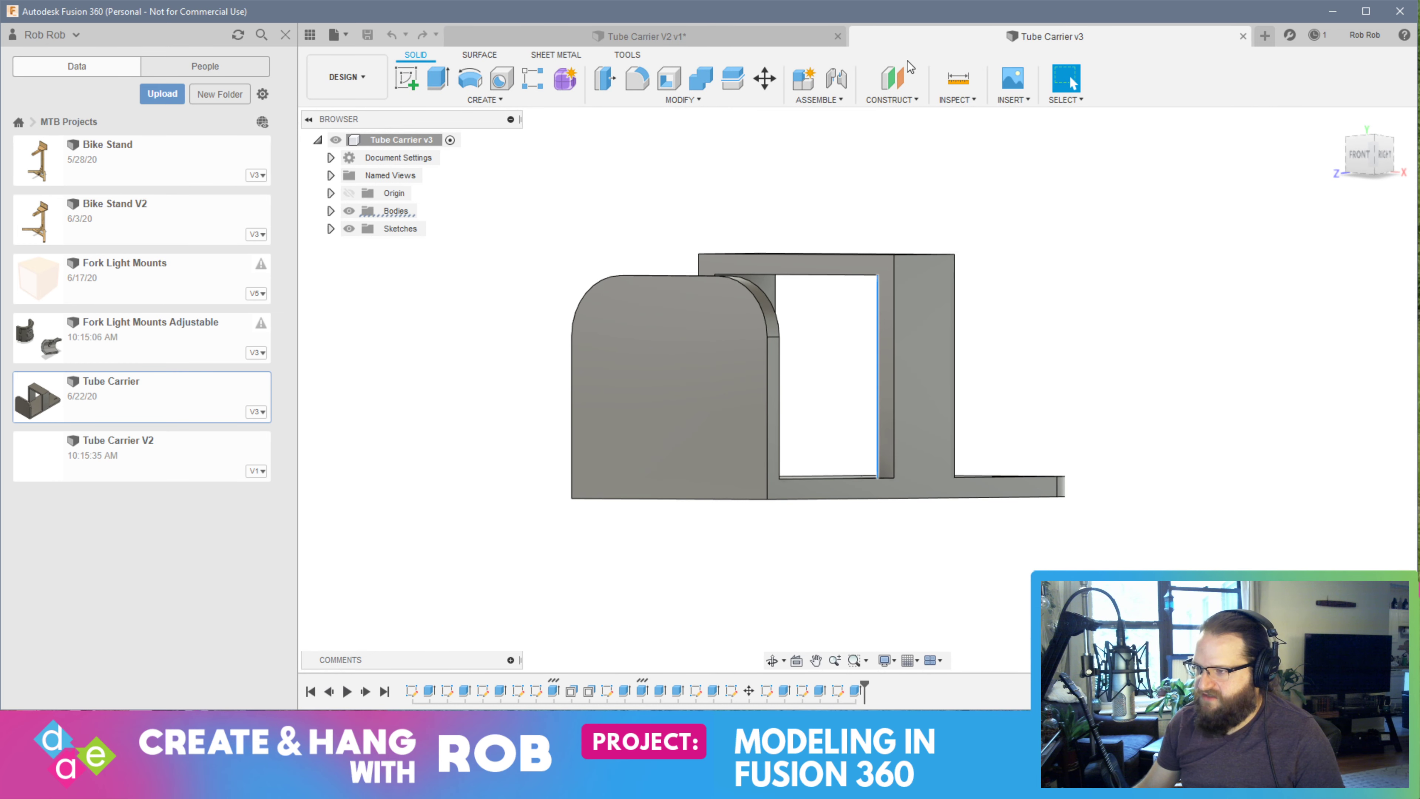
pyautogui.click(958, 78)
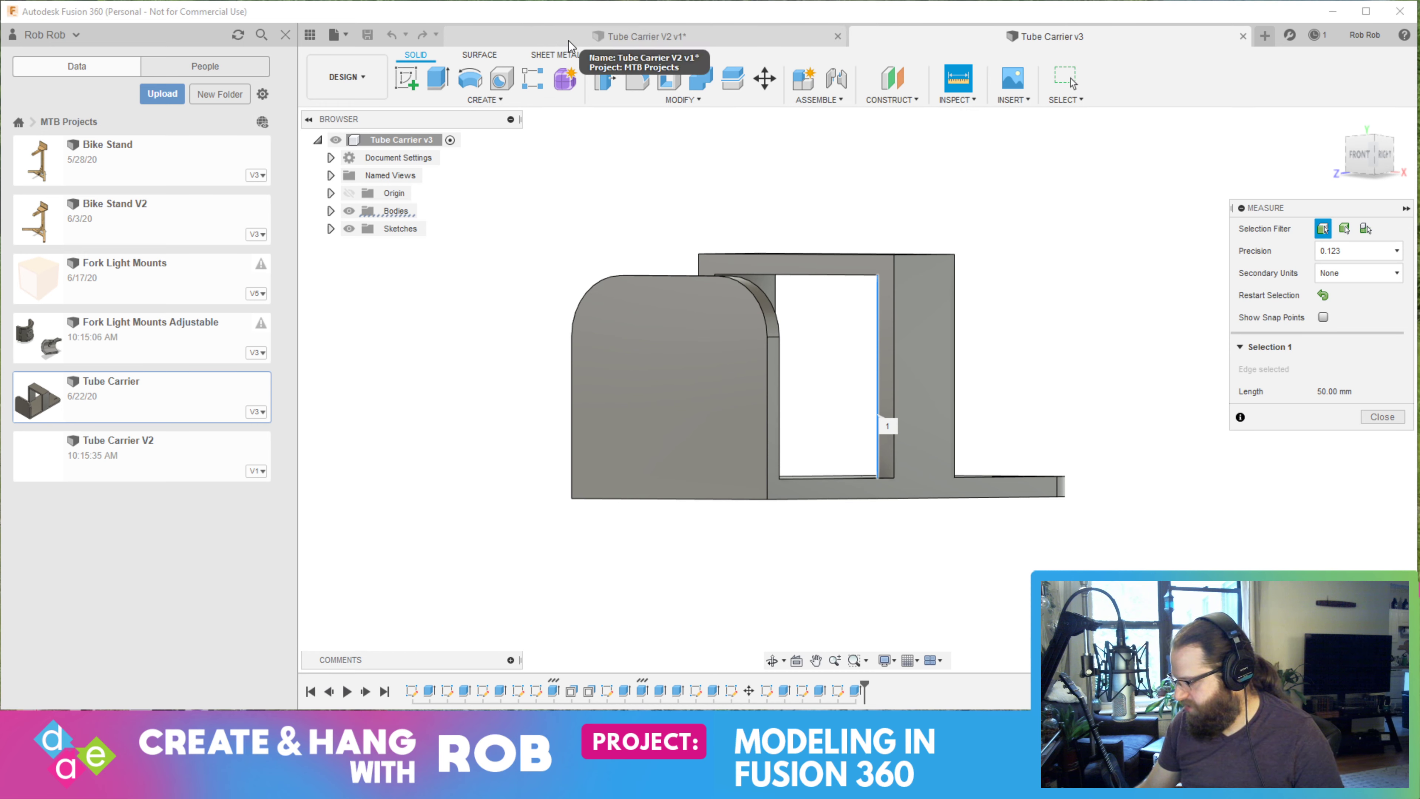
pyautogui.click(568, 44)
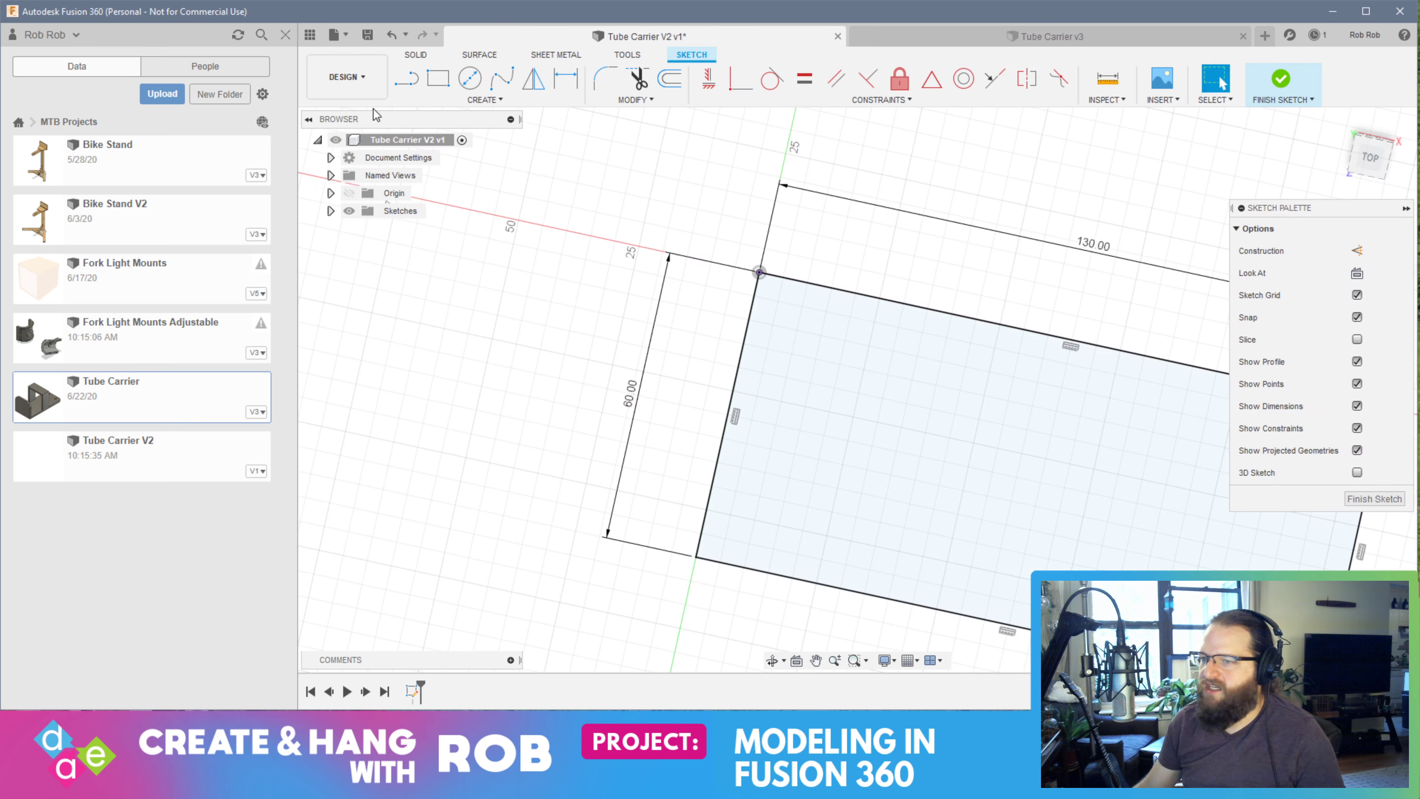
# Close the data panel and the original Tube Carrier design, and finish the base rectangle sketch
pyautogui.click(286, 36)
pyautogui.click(1243, 36)
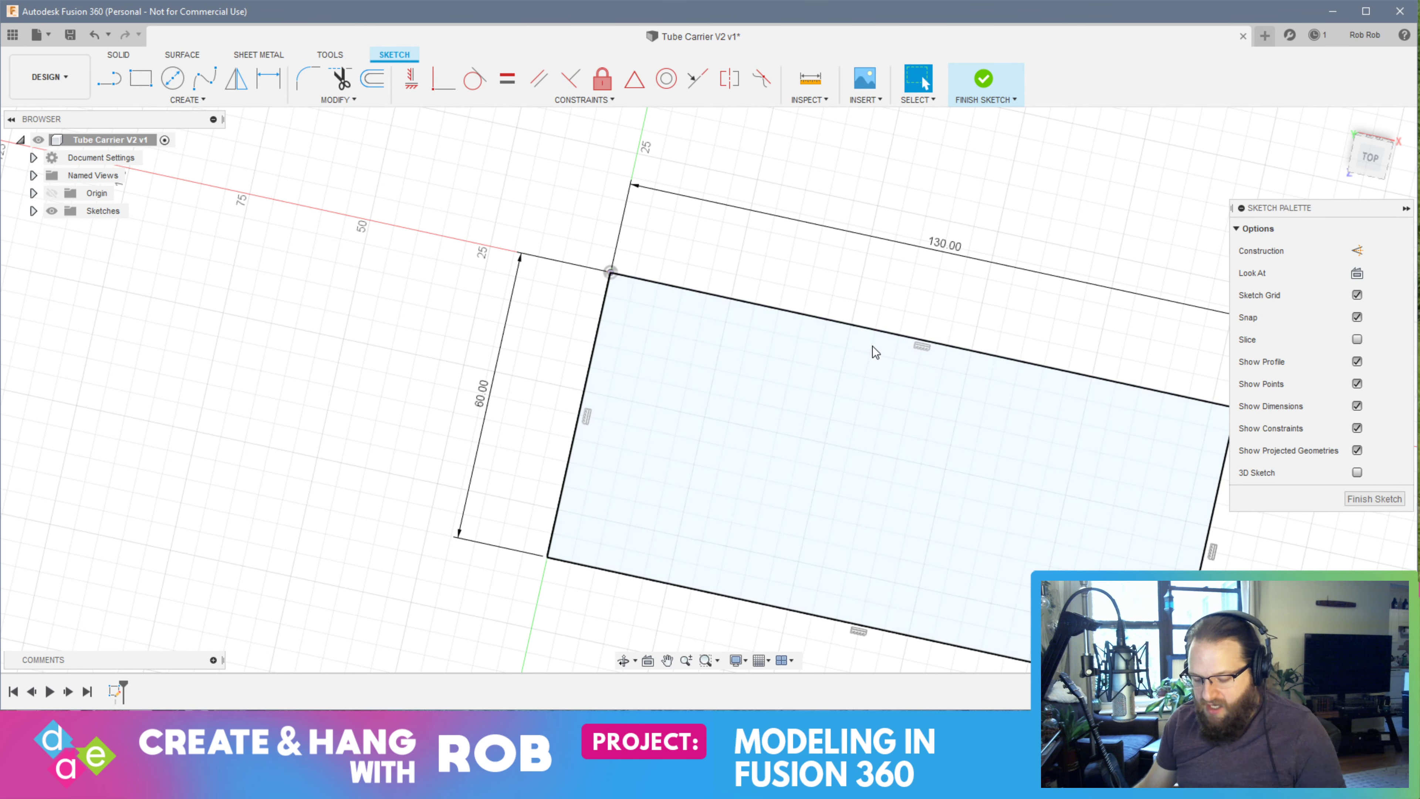
pyautogui.moveTo(875, 349)
pyautogui.keyDown('shift'); pyautogui.mouseDown(button='middle')
pyautogui.moveTo(992, 371)
pyautogui.moveTo(911, 306)
pyautogui.moveTo(875, 323)
pyautogui.moveTo(904, 339)
pyautogui.moveTo(514, 396)
pyautogui.moveTo(558, 369)
pyautogui.moveTo(599, 444)
pyautogui.moveTo(754, 539)
pyautogui.moveTo(754, 342)
pyautogui.mouseUp(button='middle'); pyautogui.keyUp('shift')
pyautogui.press('Escape')
pyautogui.click(1374, 498)
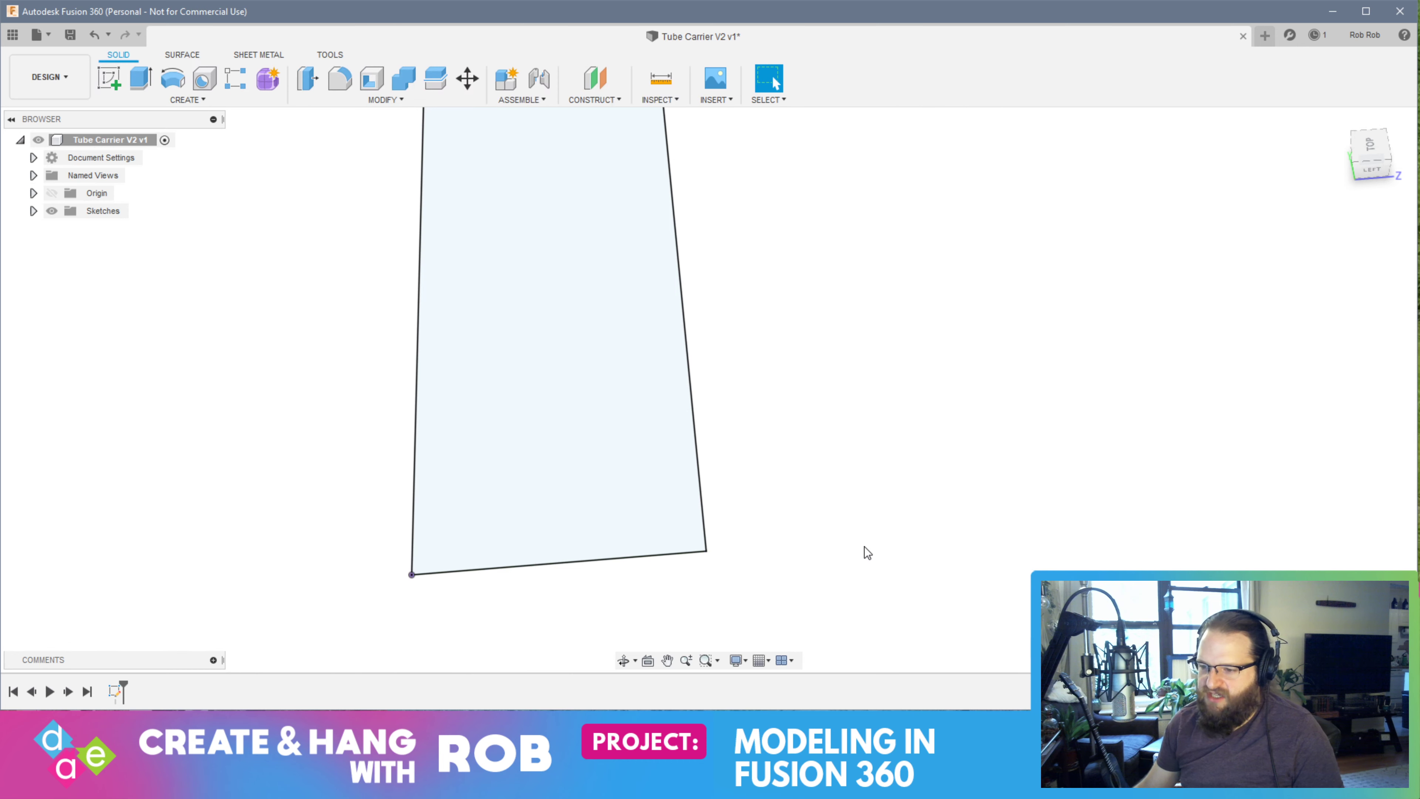
# Extrude the base rectangle profile 3 mm with Press Pull to form a flat plate
pyautogui.scroll(-5, 853, 531)
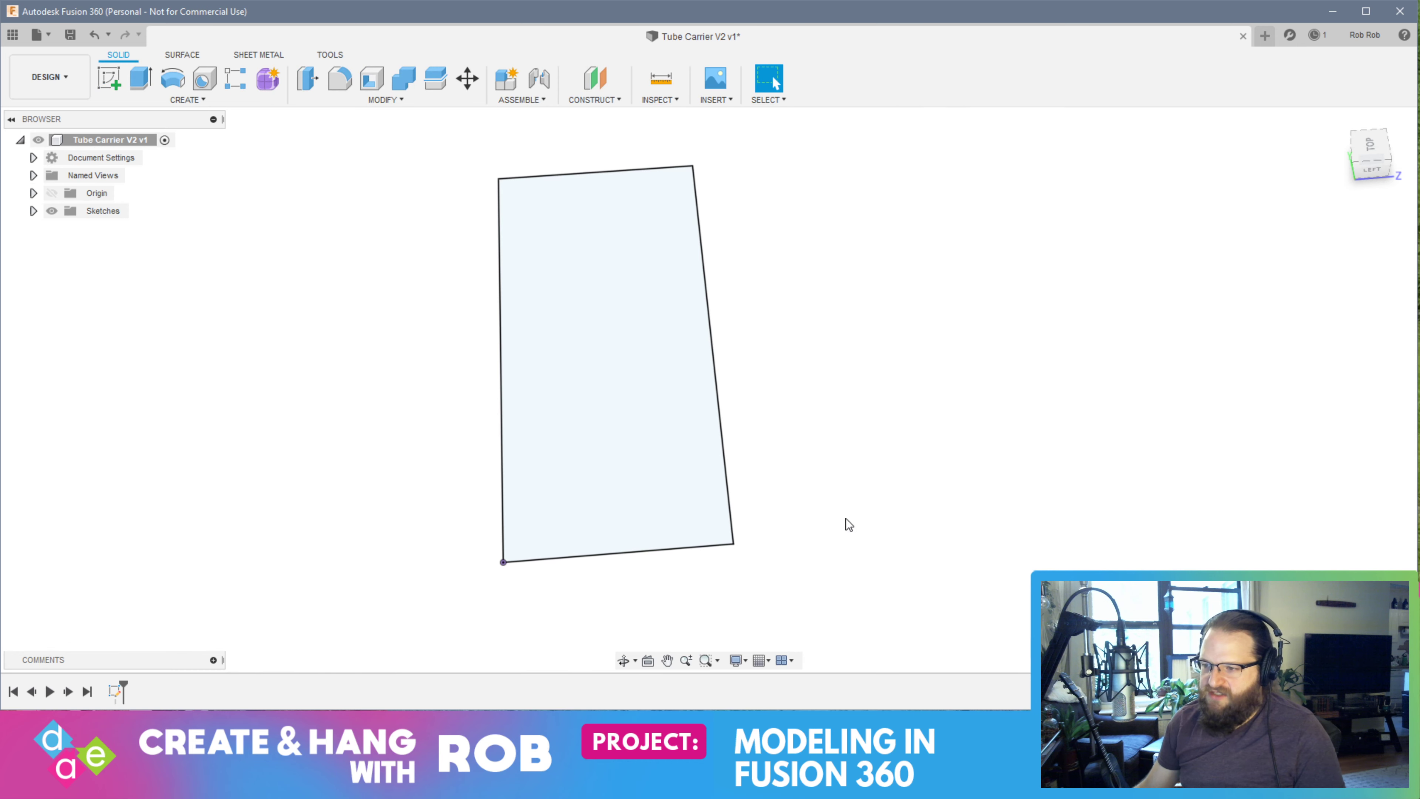
pyautogui.rightClick(1367, 168)
pyautogui.click(951, 320)
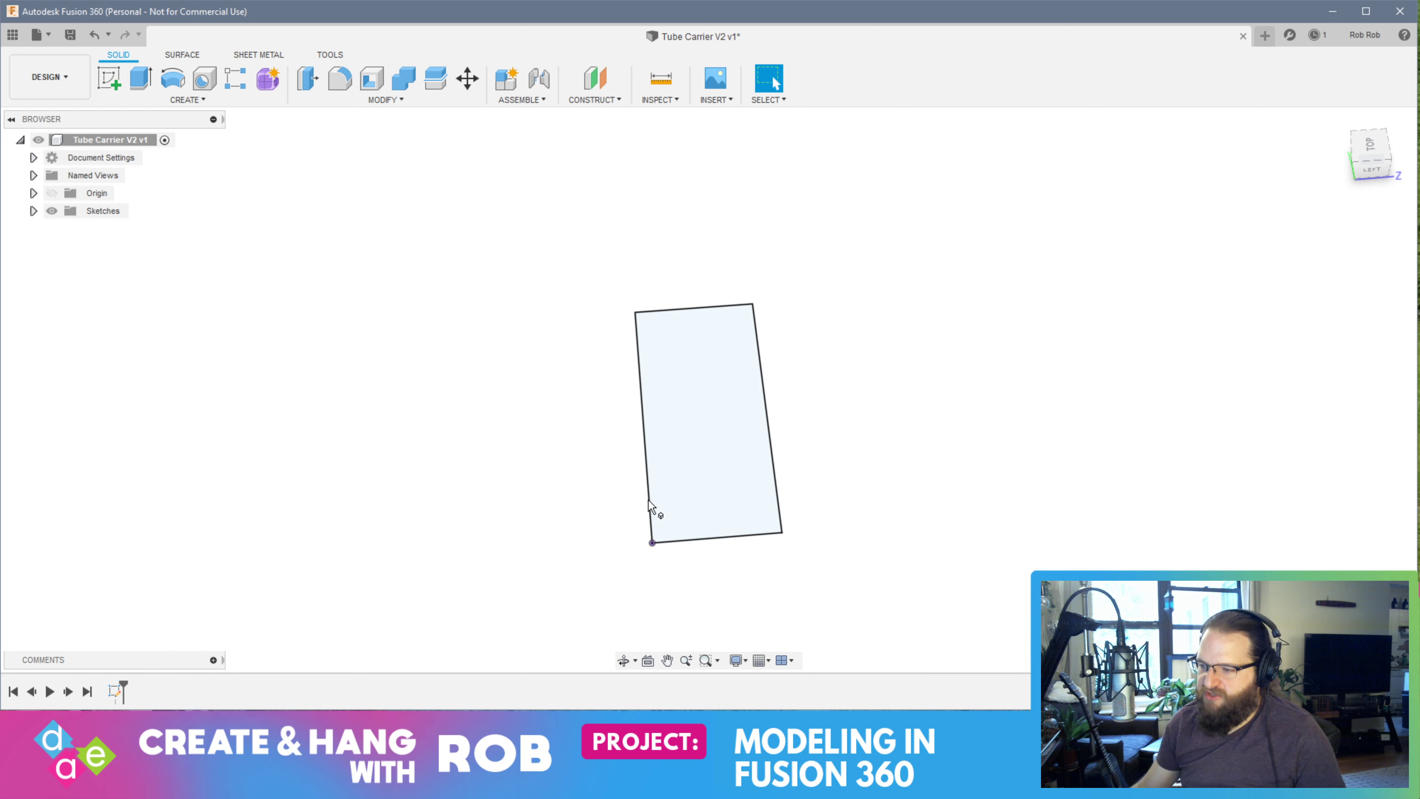
pyautogui.click(716, 478)
pyautogui.rightClick(781, 455)
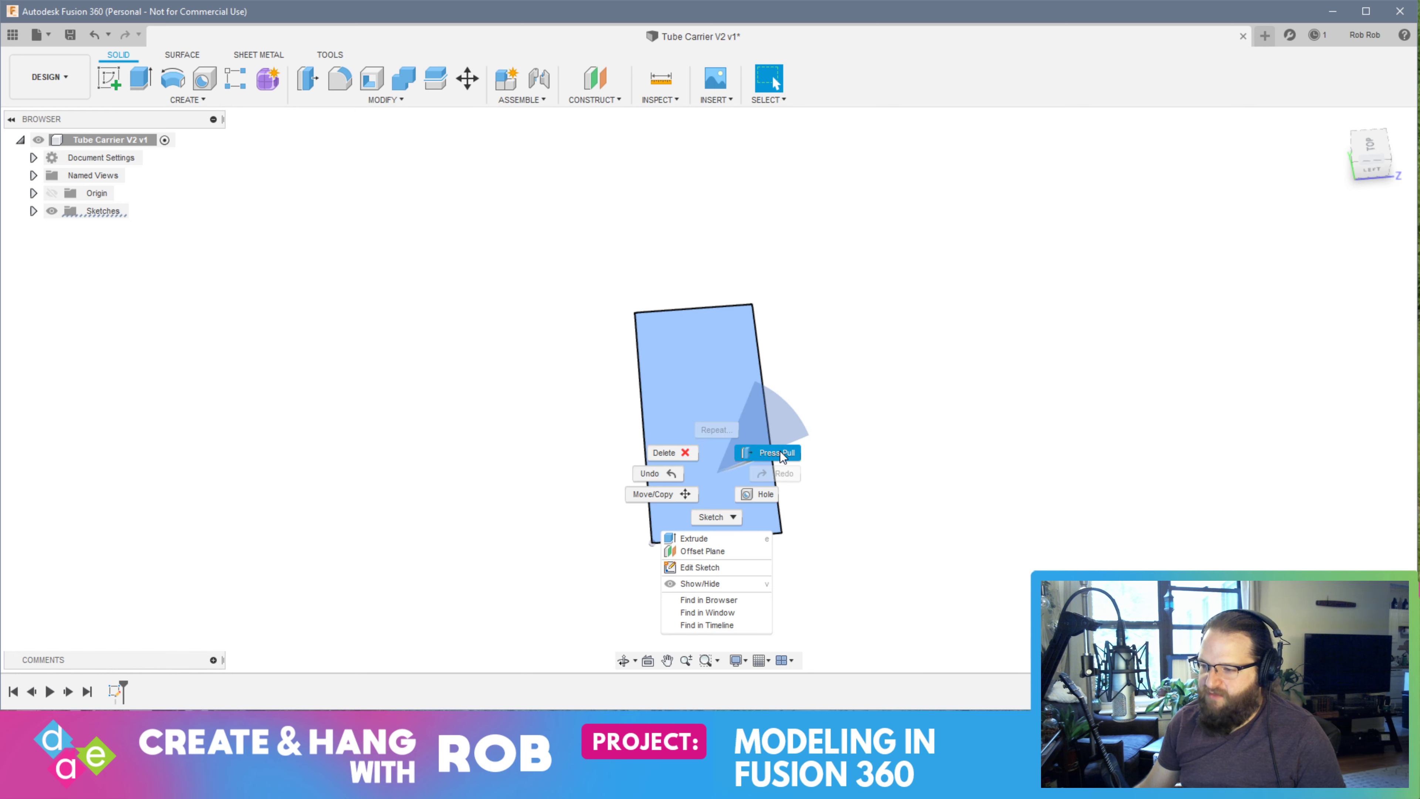
pyautogui.click(782, 454)
pyautogui.write('3')
pyautogui.press('Return')
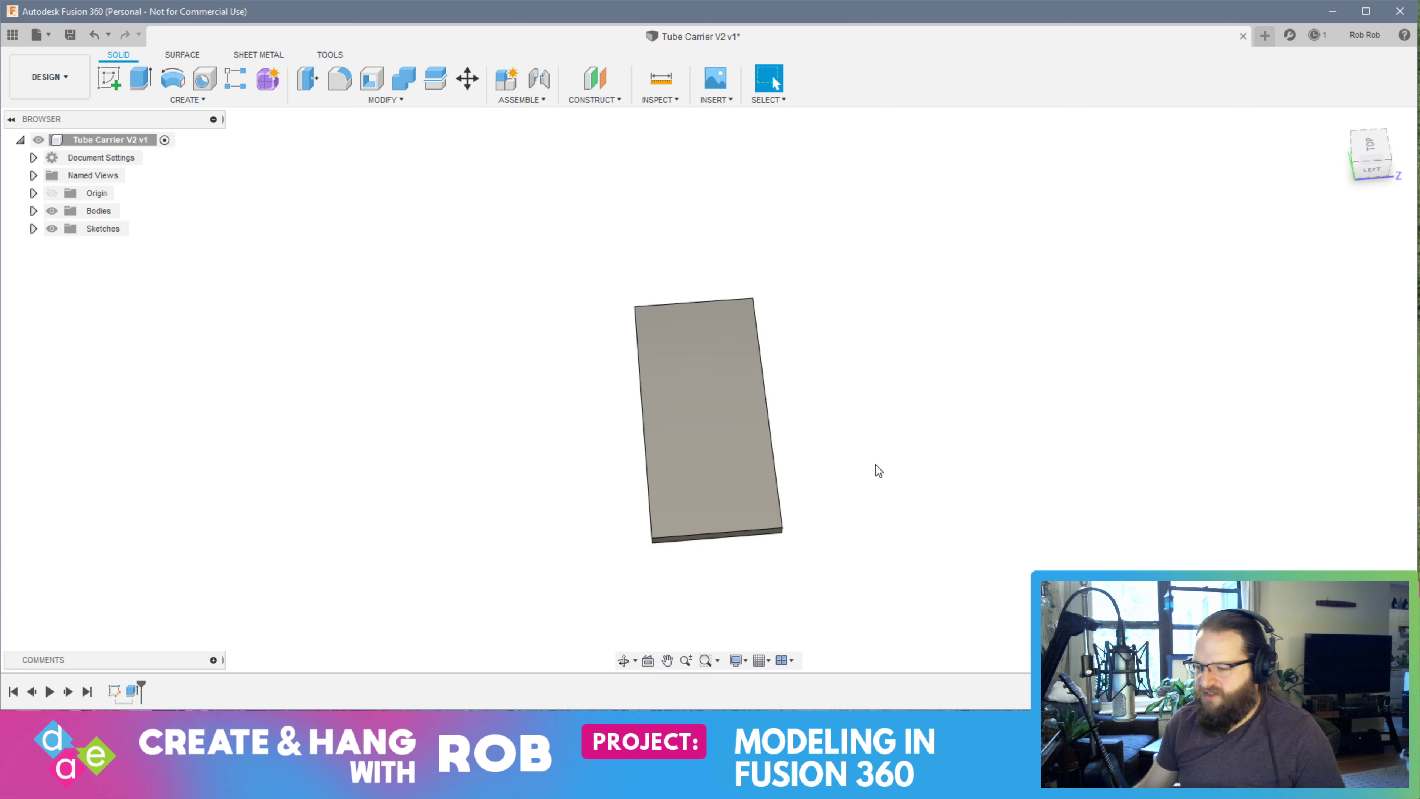
pyautogui.keyDown('shift'); pyautogui.moveTo(879, 471); pyautogui.dragTo(833, 463, button='middle'); pyautogui.keyUp('shift')
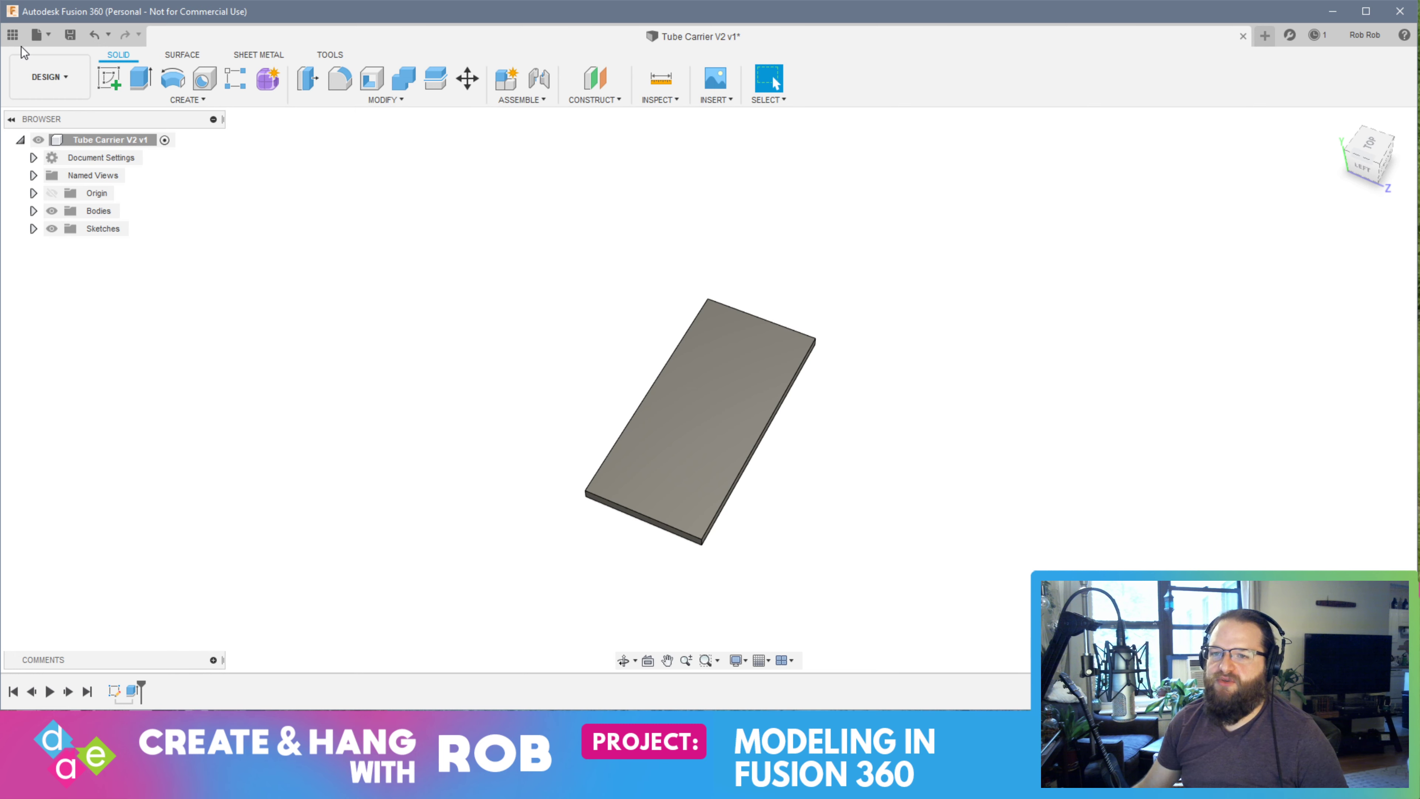
# Reopen the Tube Carrier design from MTB Projects and start a sketch on the underside of its base
pyautogui.click(12, 34)
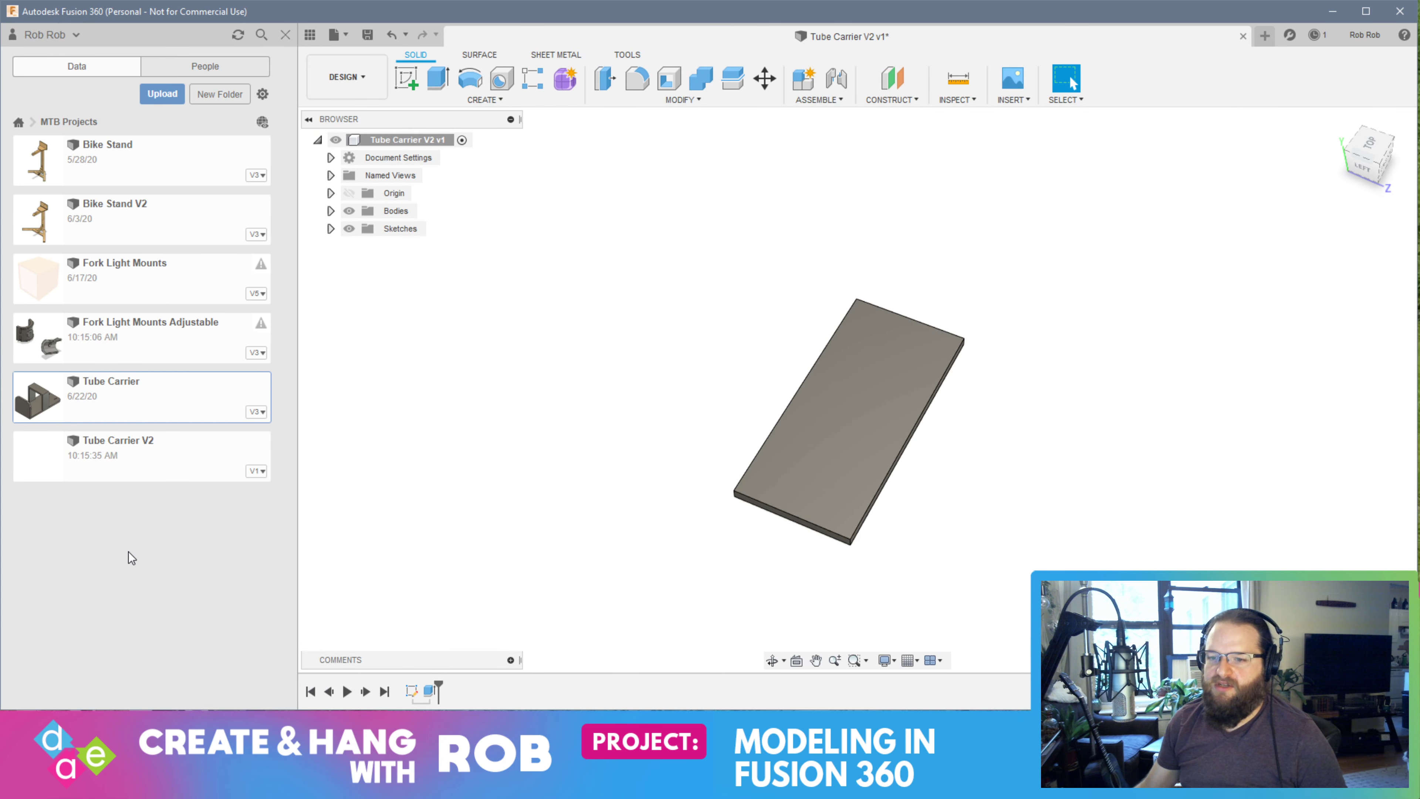
pyautogui.doubleClick(168, 406)
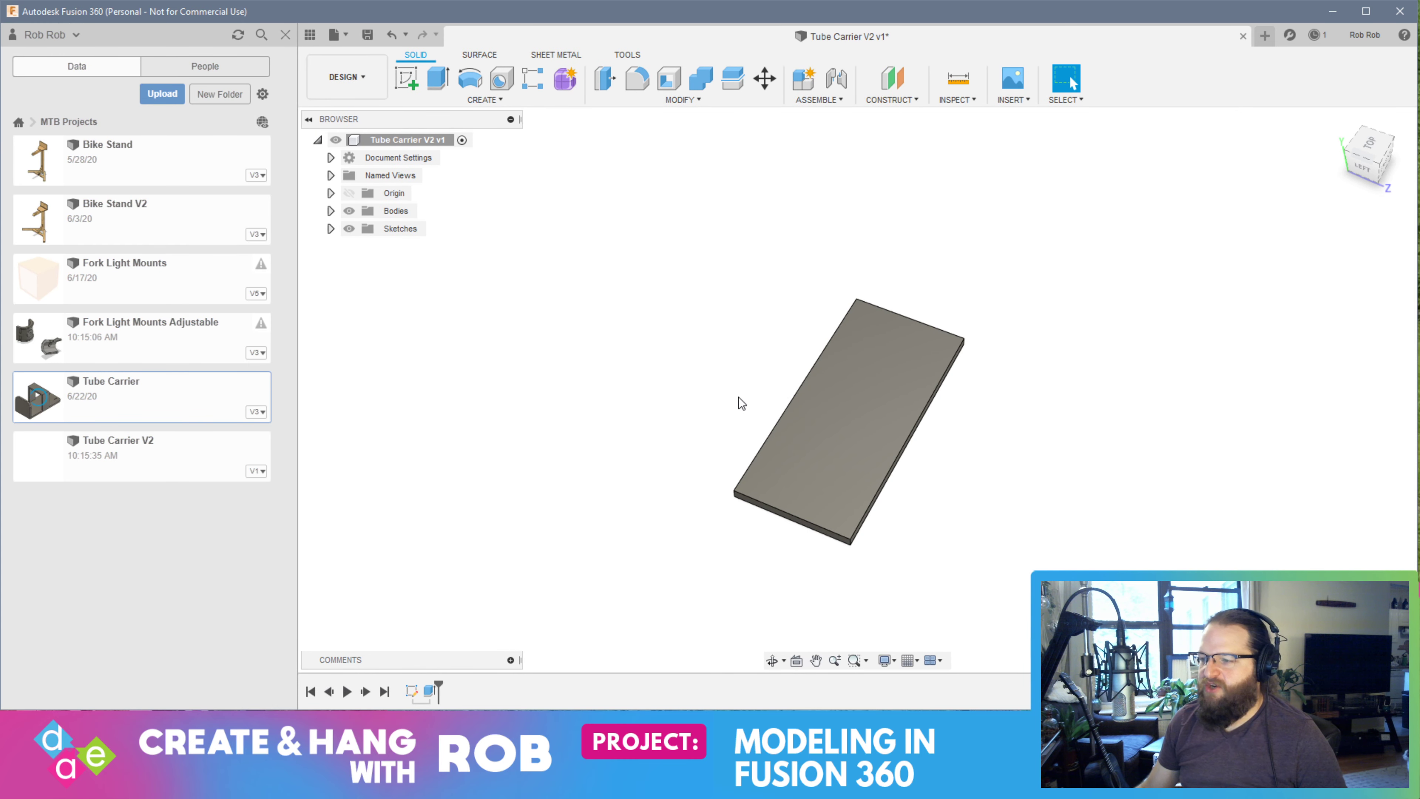
pyautogui.keyDown('shift'); pyautogui.moveTo(979, 391); pyautogui.dragTo(1071, 83, button='middle'); pyautogui.keyUp('shift')
pyautogui.click(1072, 82)
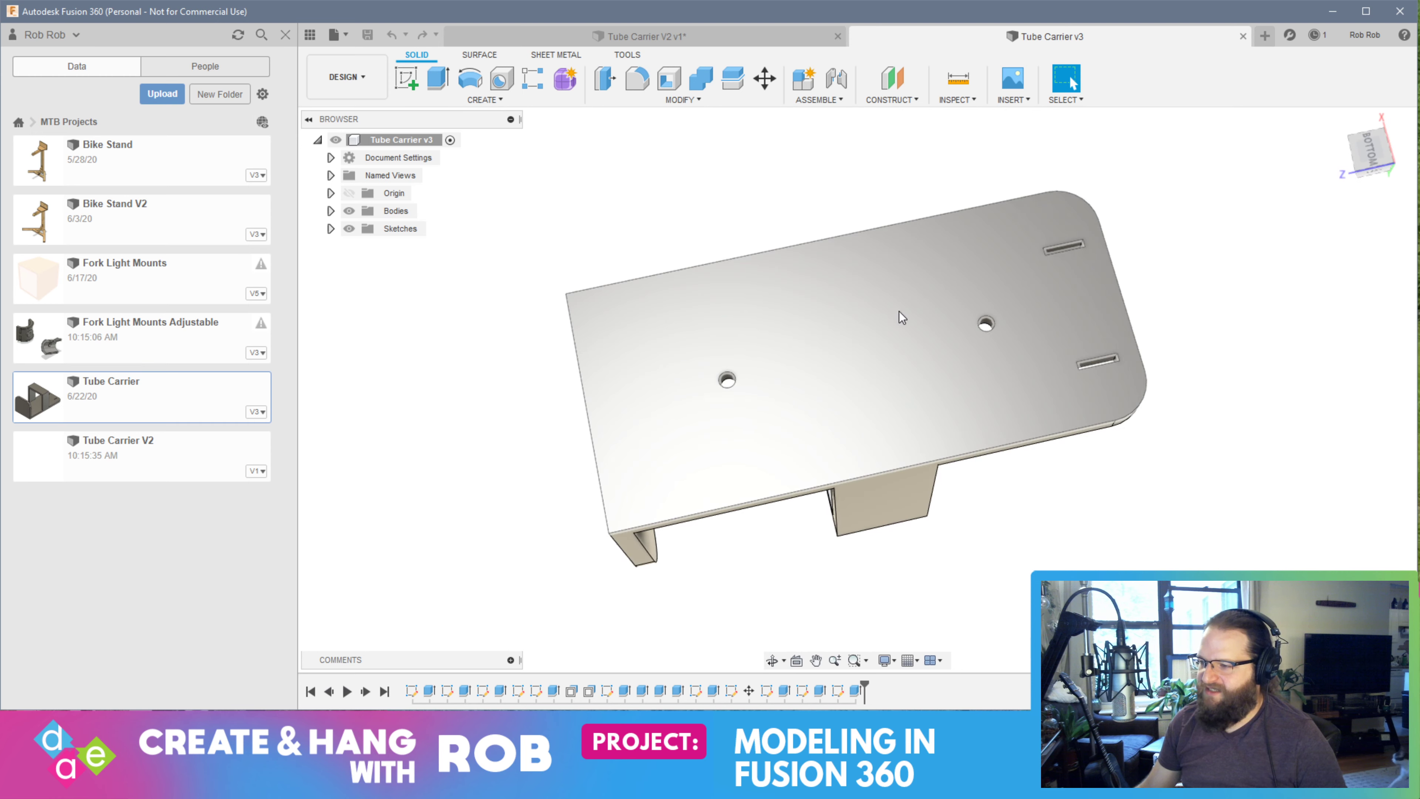
pyautogui.click(897, 314)
pyautogui.click(401, 81)
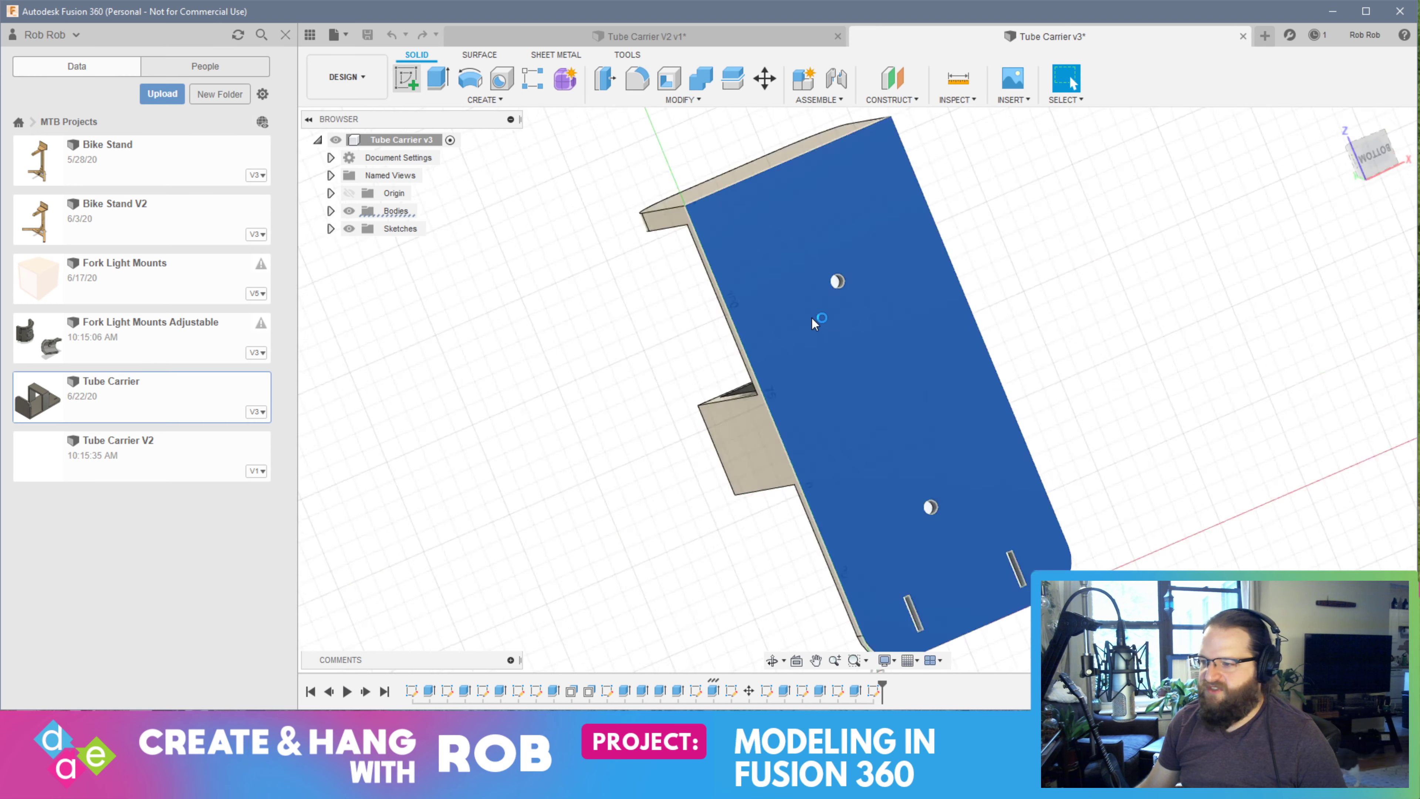
# Measure the spacing between the centres of the two base holes using a temporary line, and cancel the line
pyautogui.click(406, 79)
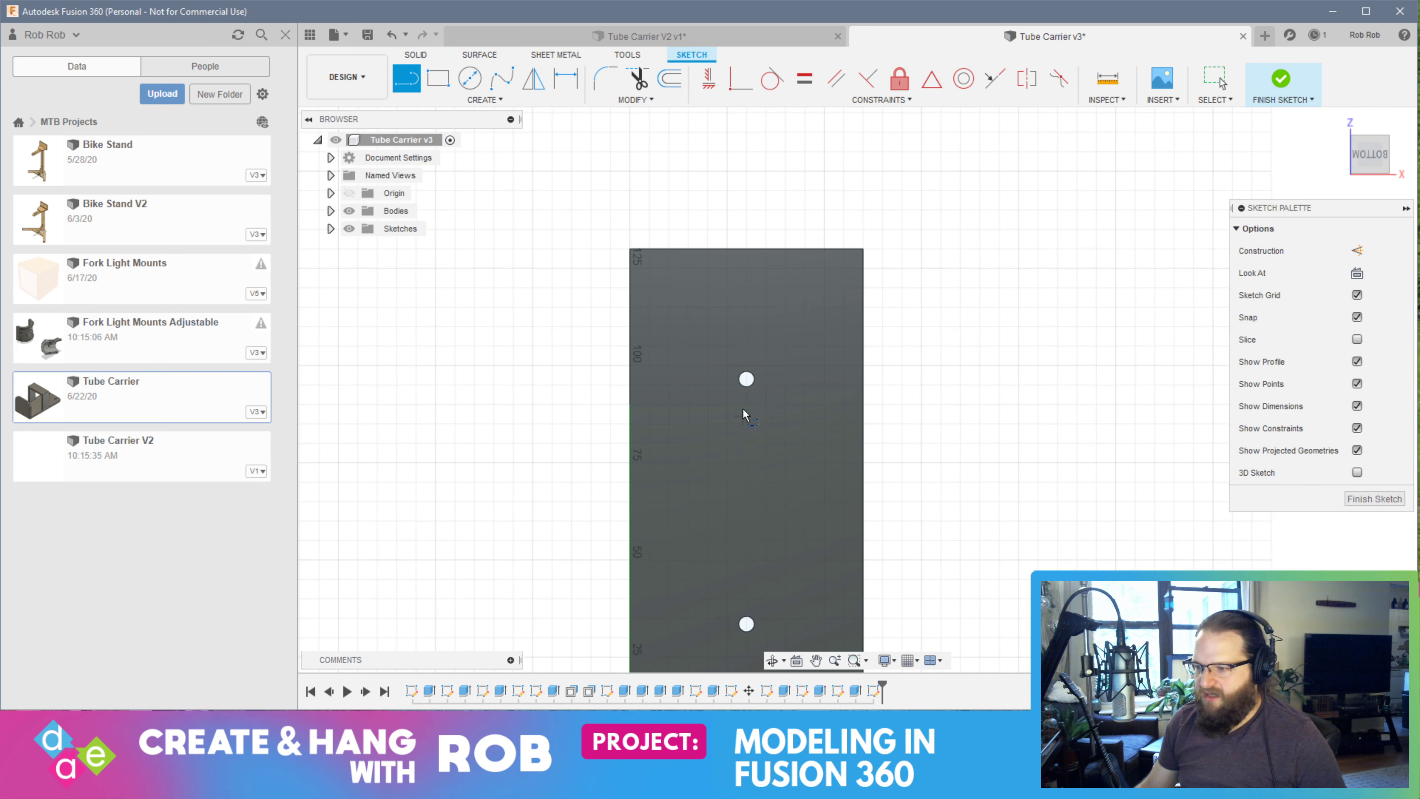
pyautogui.scroll(3, 747, 454)
pyautogui.click(745, 301)
pyautogui.moveTo(786, 427); pyautogui.dragTo(786, 301)
pyautogui.moveTo(787, 300); pyautogui.dragTo(754, 473, button='middle')
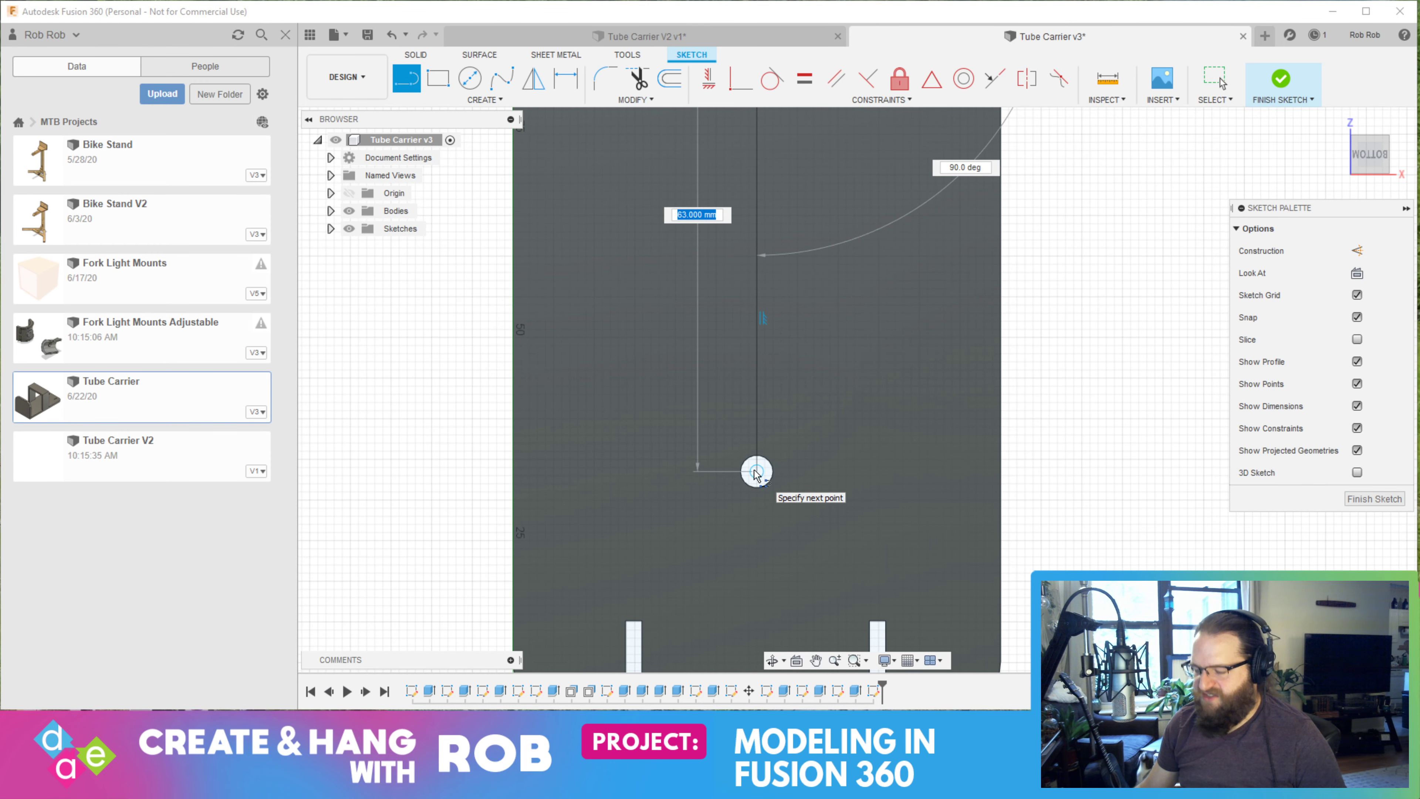
pyautogui.press('Escape')
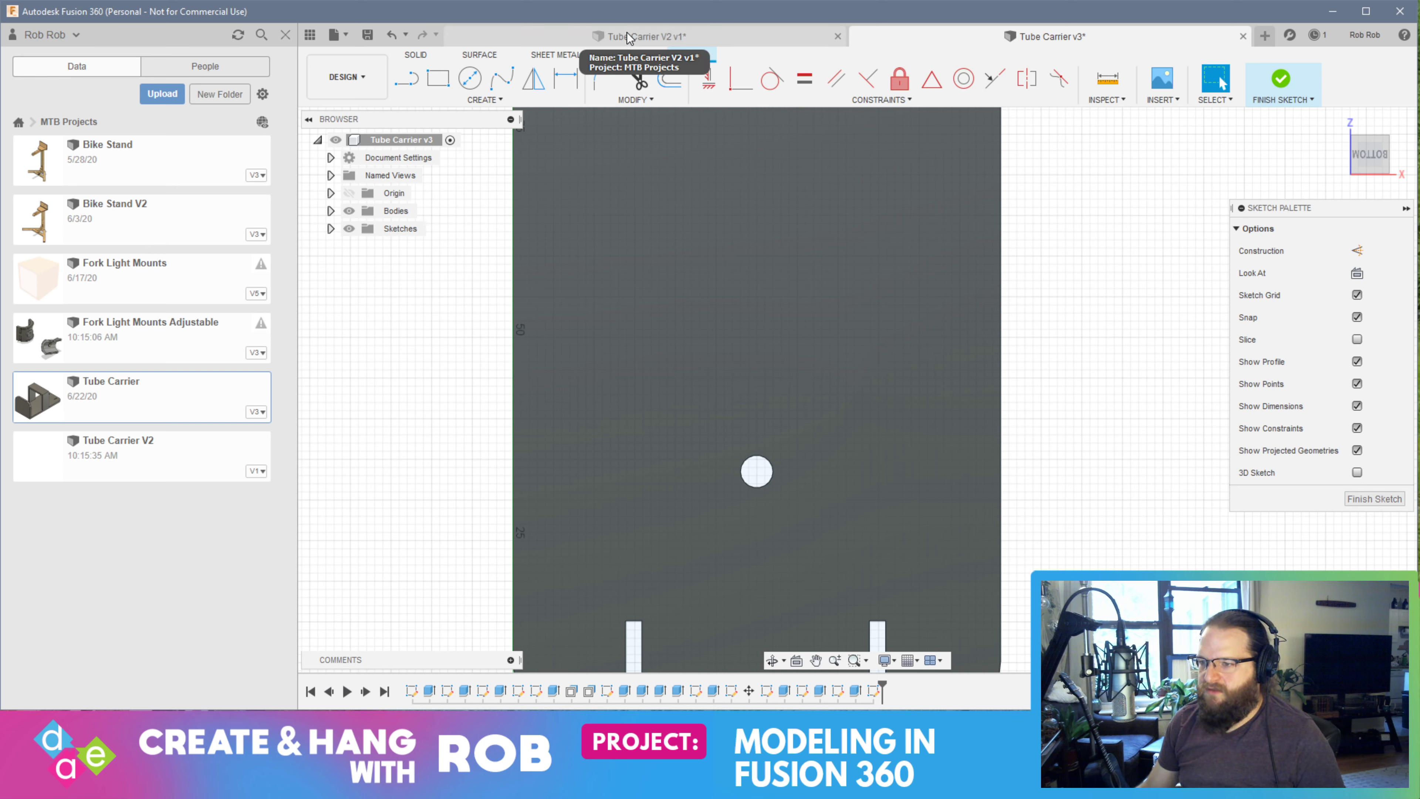
# Return to the Tube Carrier V2 design with the data panel closed and measure the plate's long edge
pyautogui.click(285, 34)
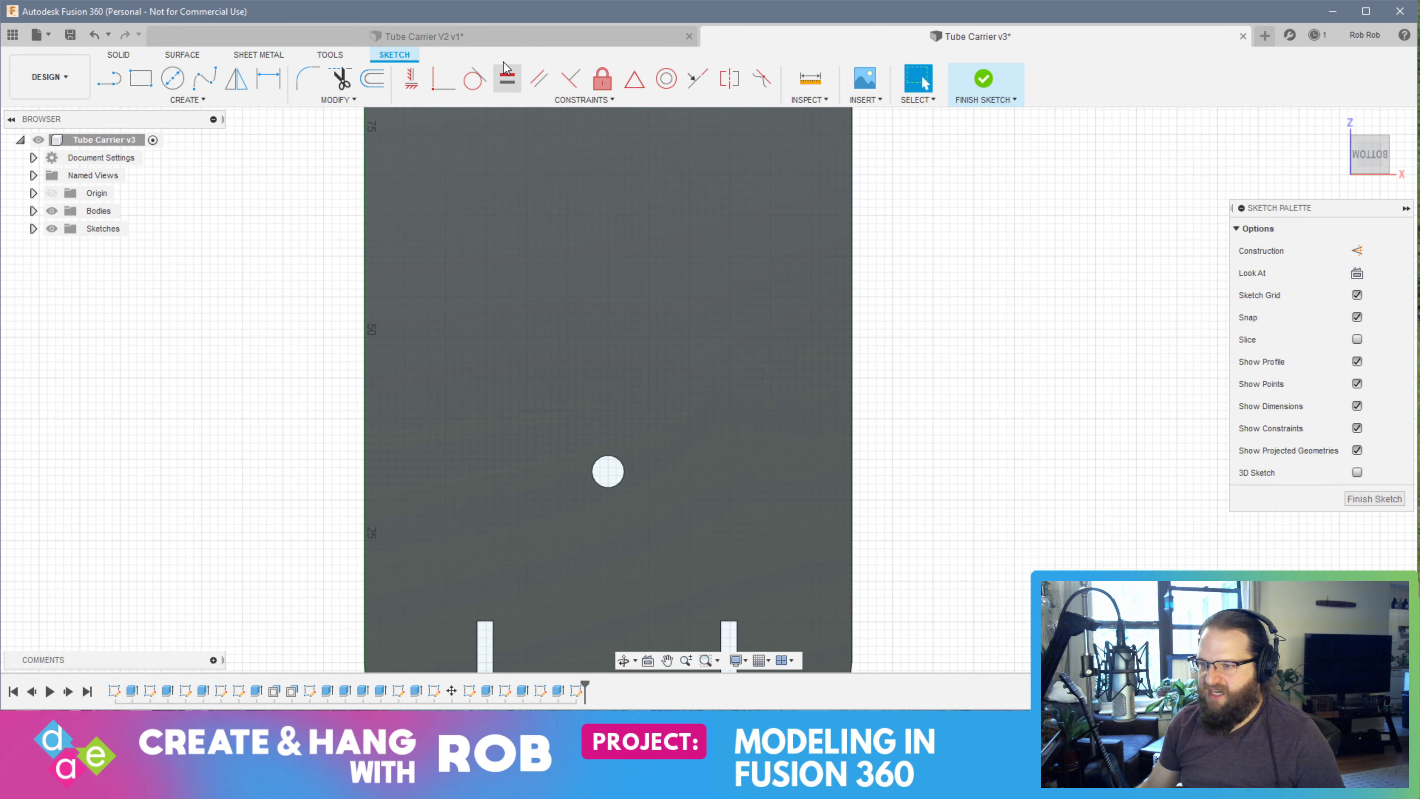
pyautogui.click(503, 36)
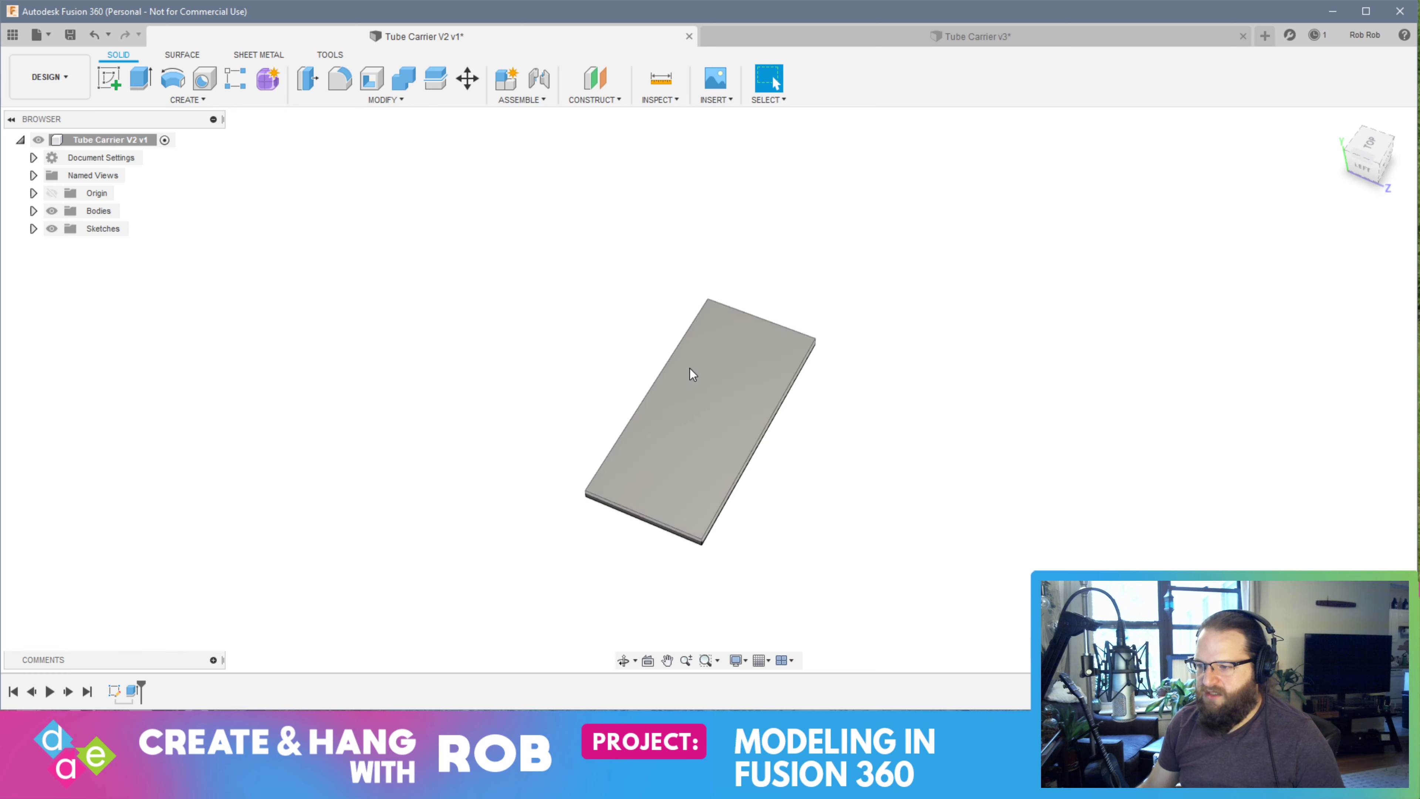
pyautogui.click(739, 483)
pyautogui.click(660, 79)
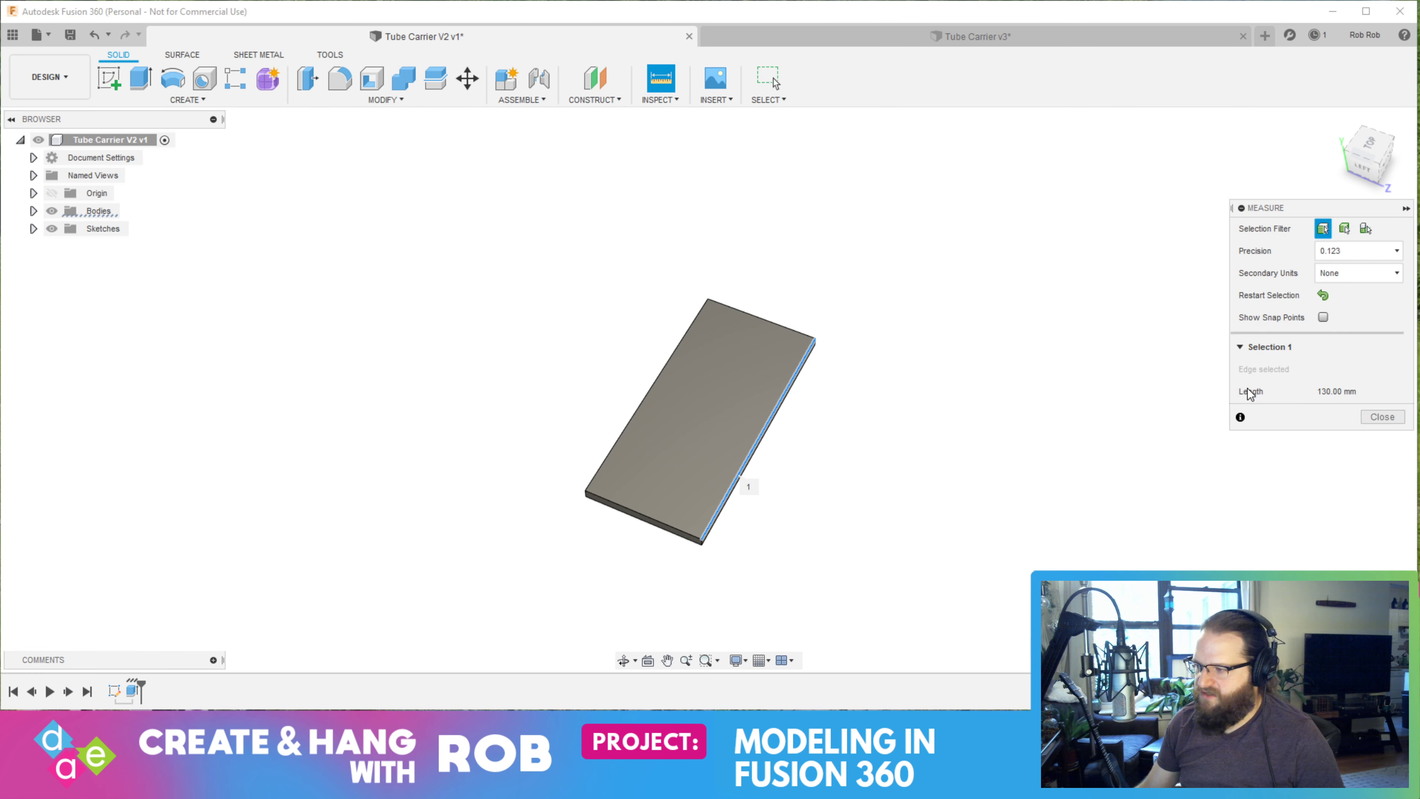
pyautogui.click(962, 446)
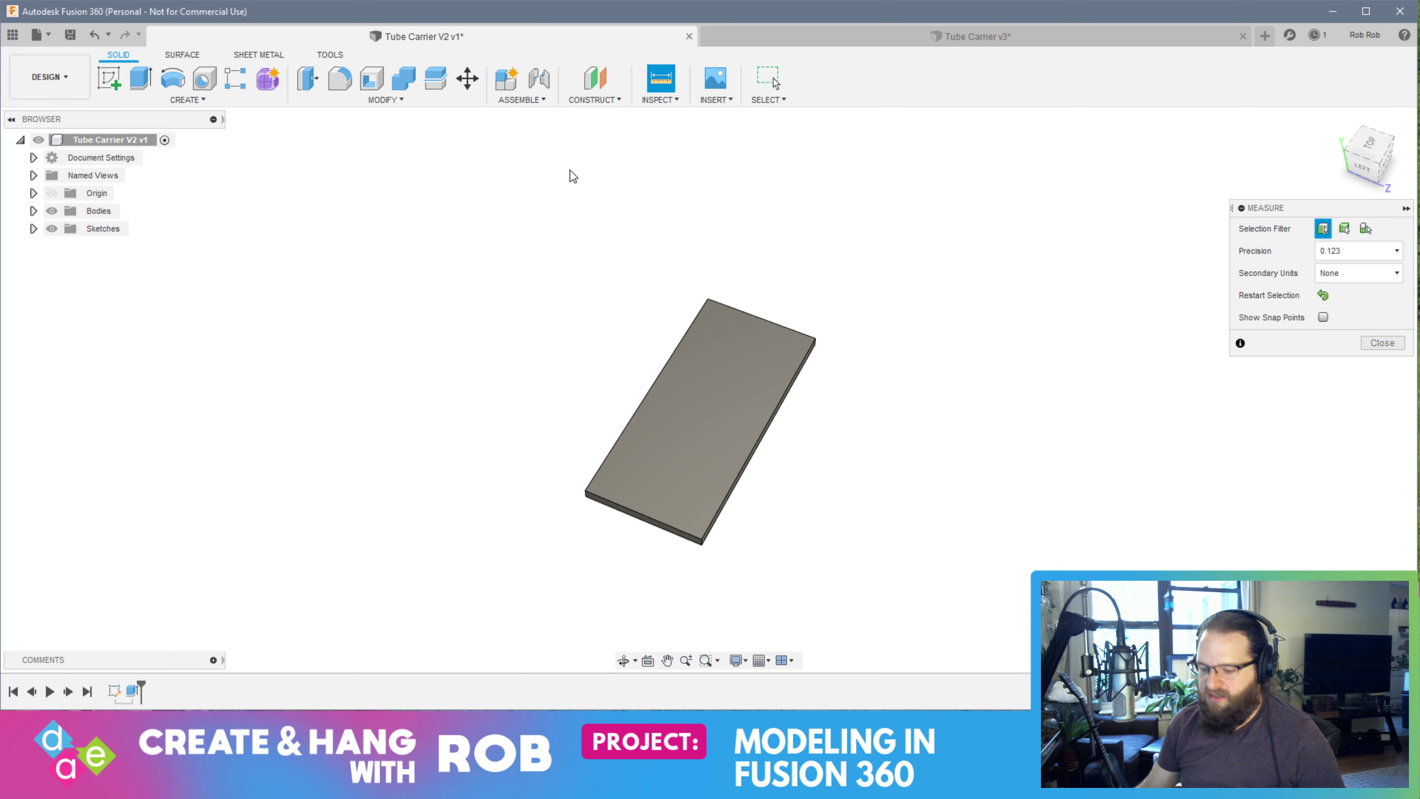
# Open Calculator and move its window clear of the model
pyautogui.press('super')
pyautogui.write('calc')
pyautogui.press('Return')
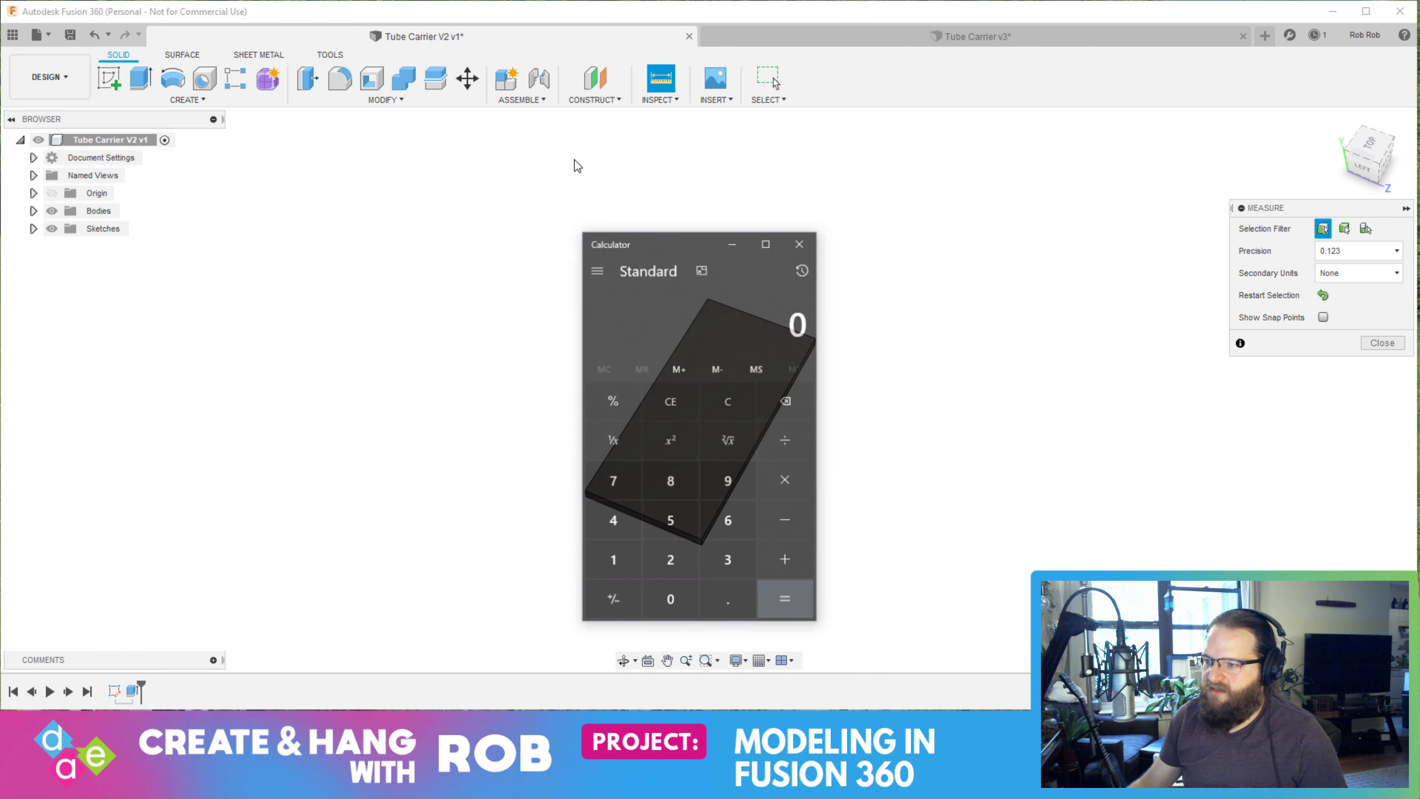
pyautogui.moveTo(653, 248); pyautogui.dragTo(0, 247)
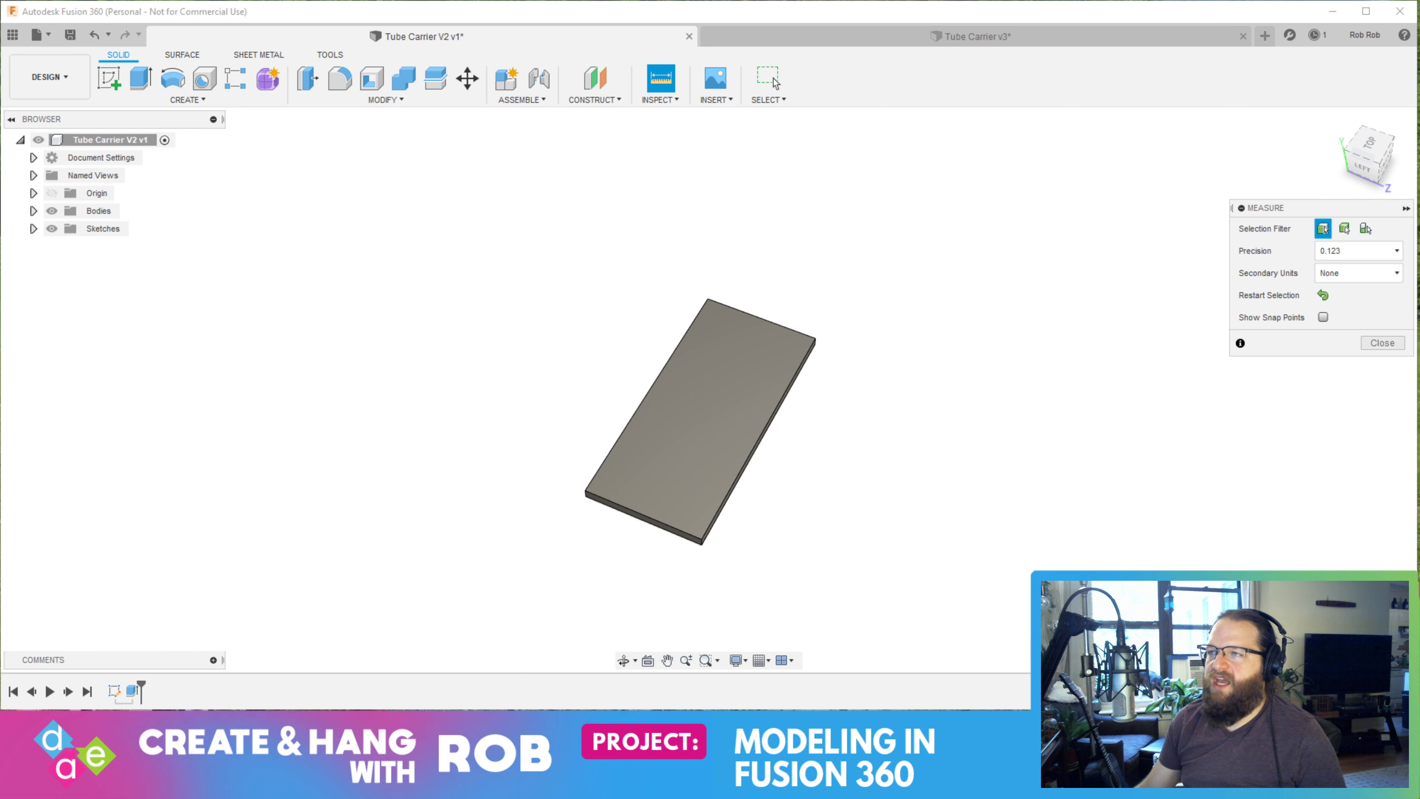
# On the plate's top face, sketch a 33.5 mm line inward from the midpoint of the short edge opposite the origin
pyautogui.click(109, 79)
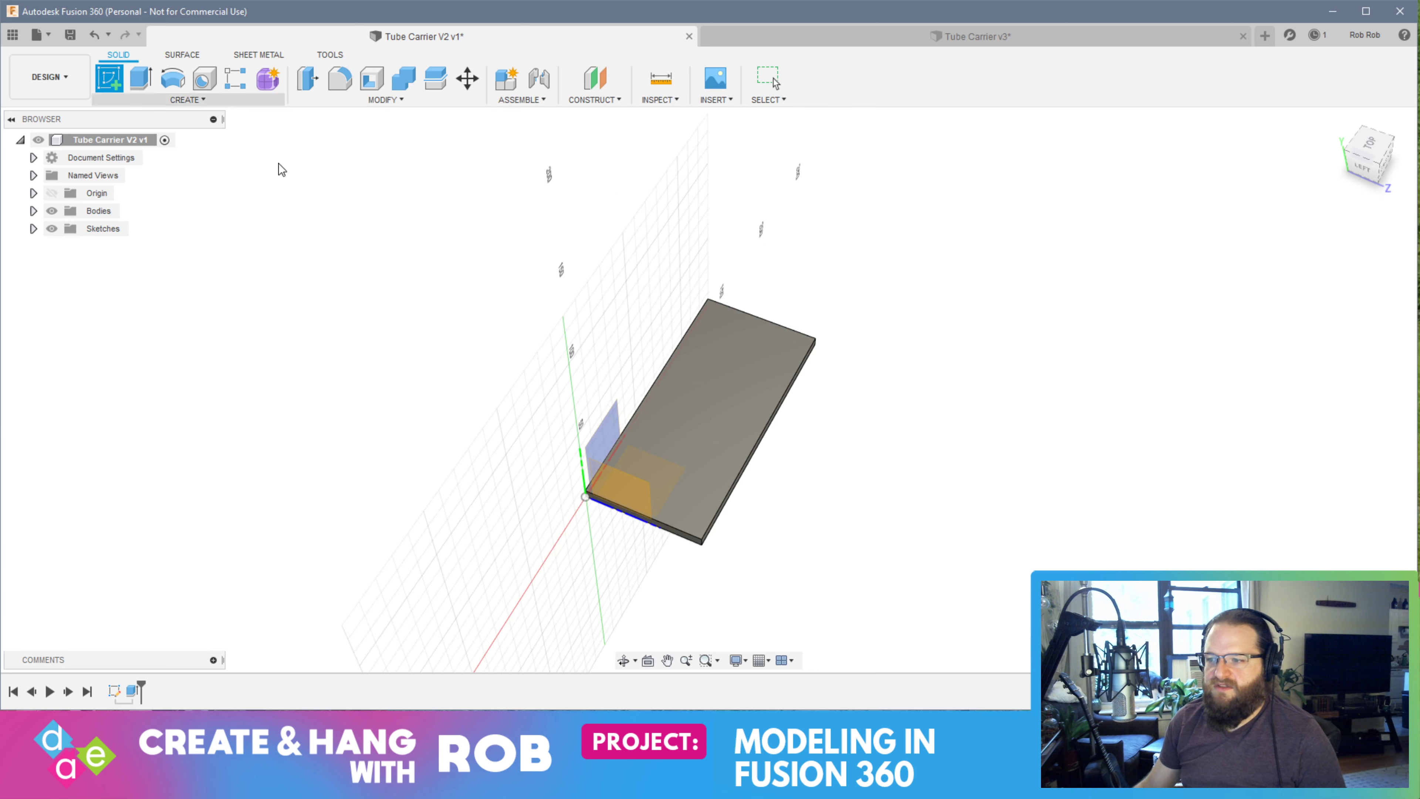
pyautogui.click(693, 377)
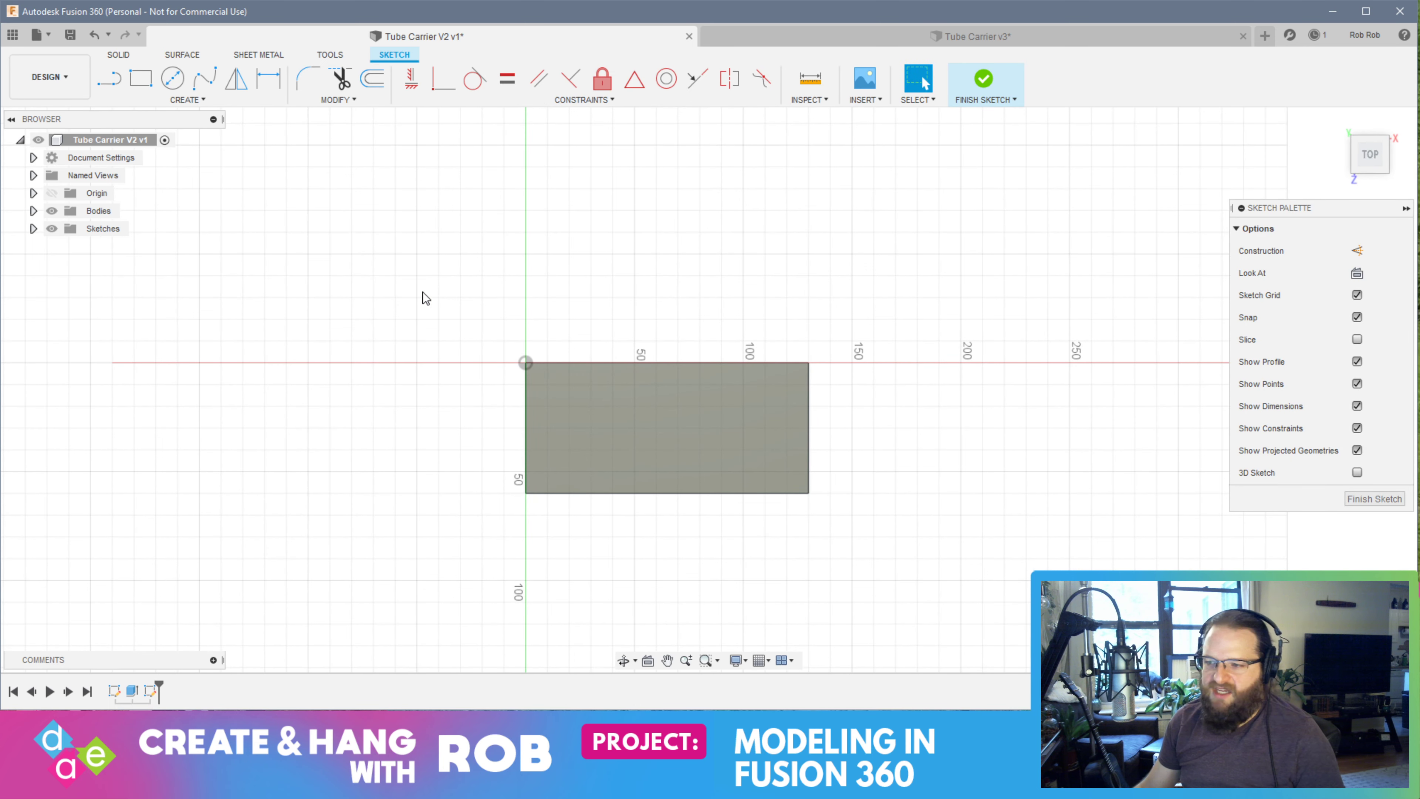
pyautogui.click(109, 78)
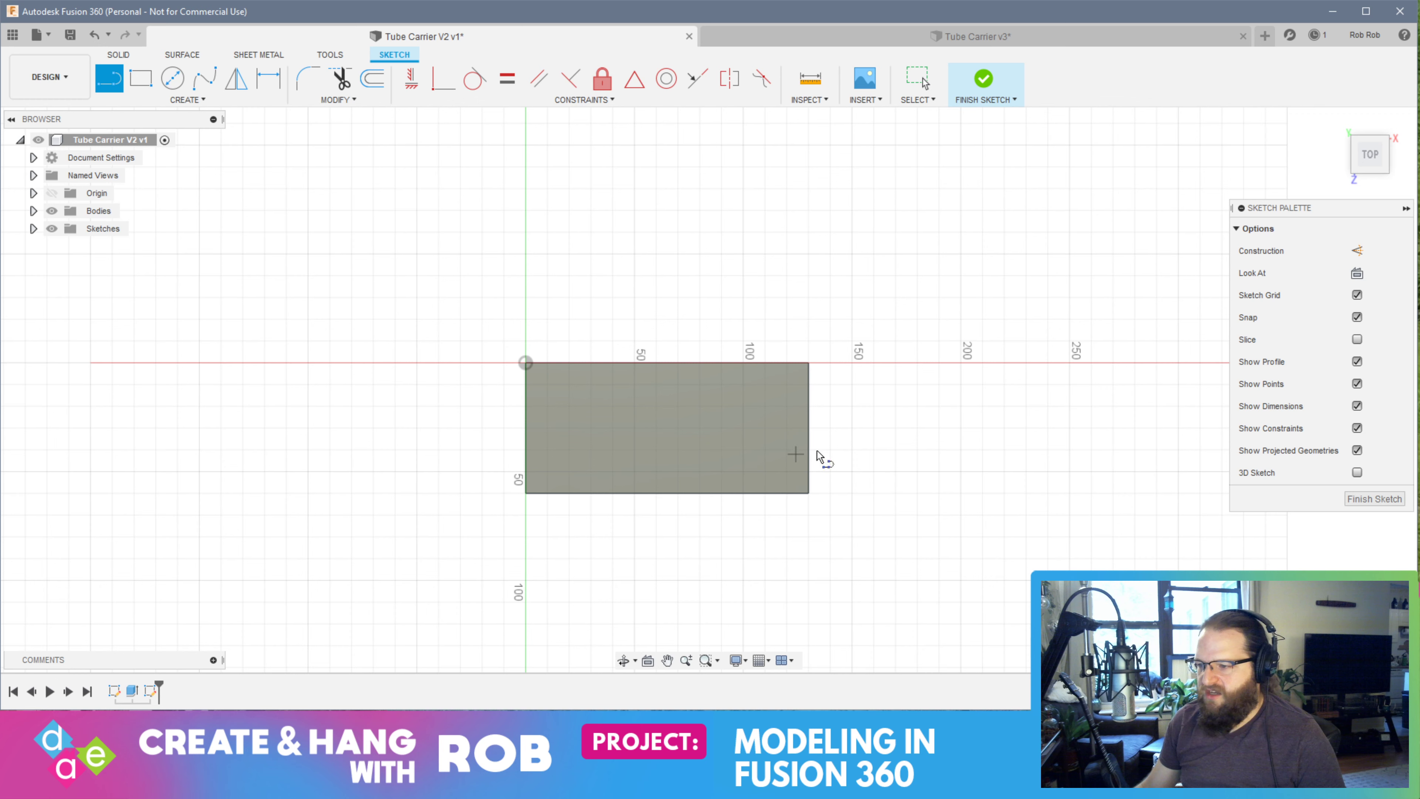
pyautogui.click(807, 428)
pyautogui.write('3')
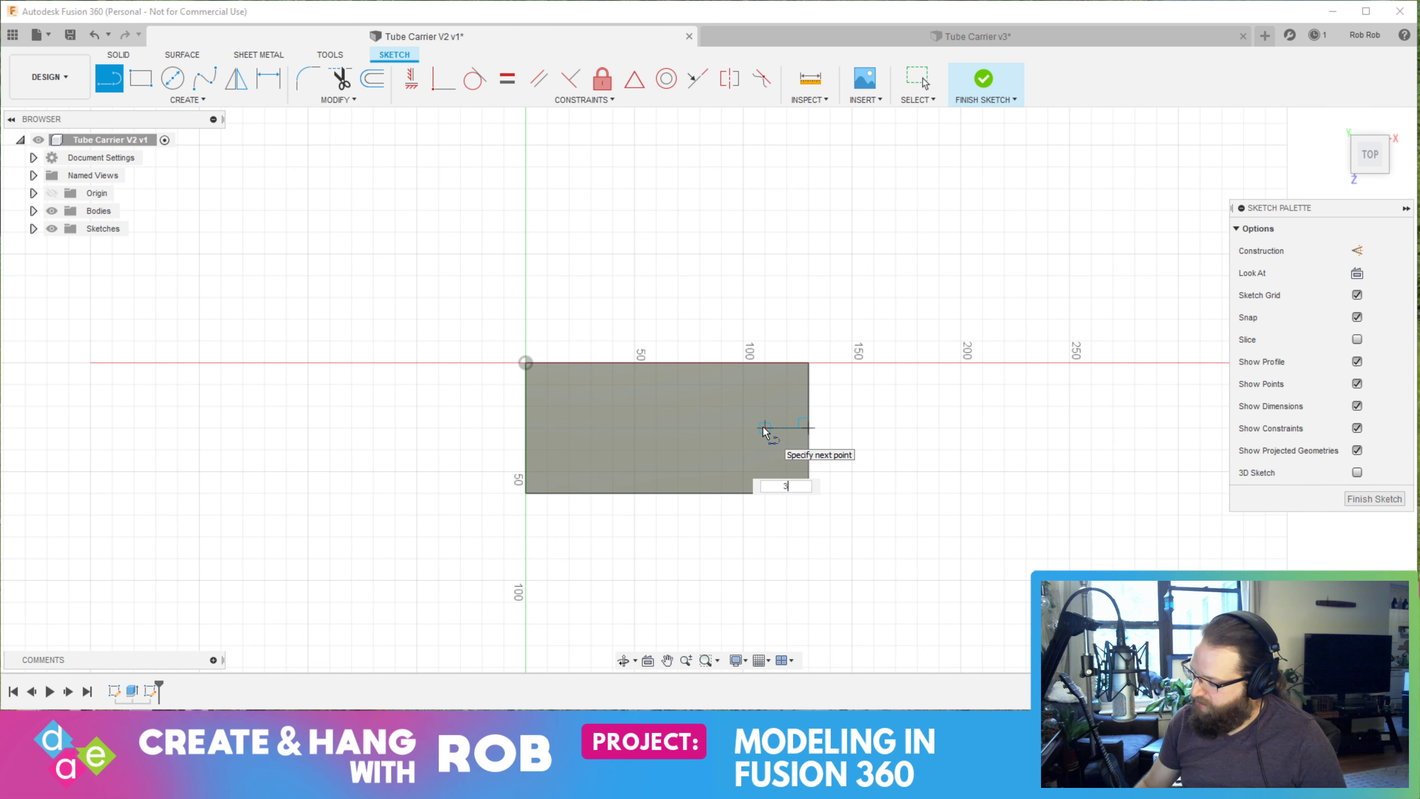
pyautogui.write('3.5')
pyautogui.press('Return')
pyautogui.press('Escape')
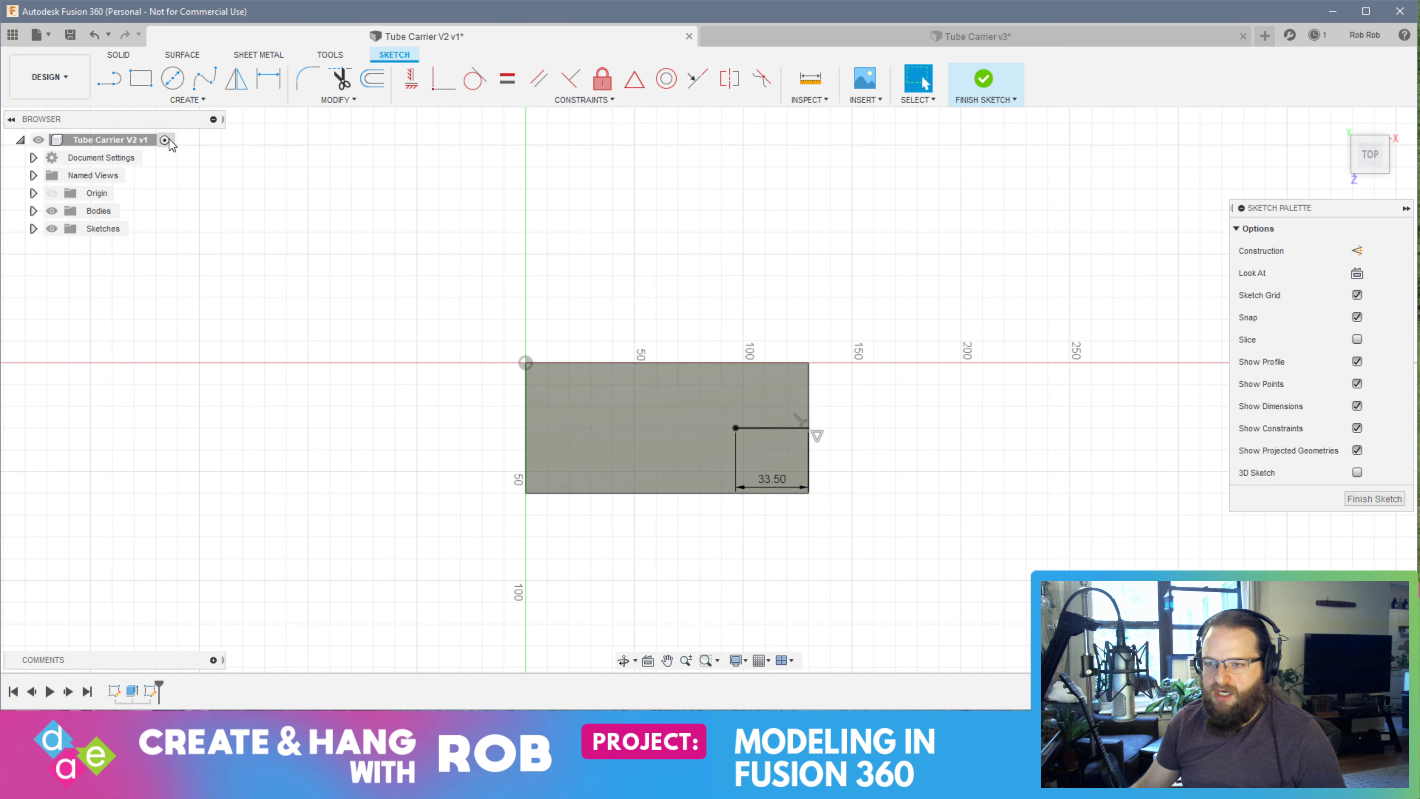
# Sketch a second 33.5 mm line inward from the midpoint of the short edge at the origin side
pyautogui.click(110, 79)
pyautogui.click(525, 428)
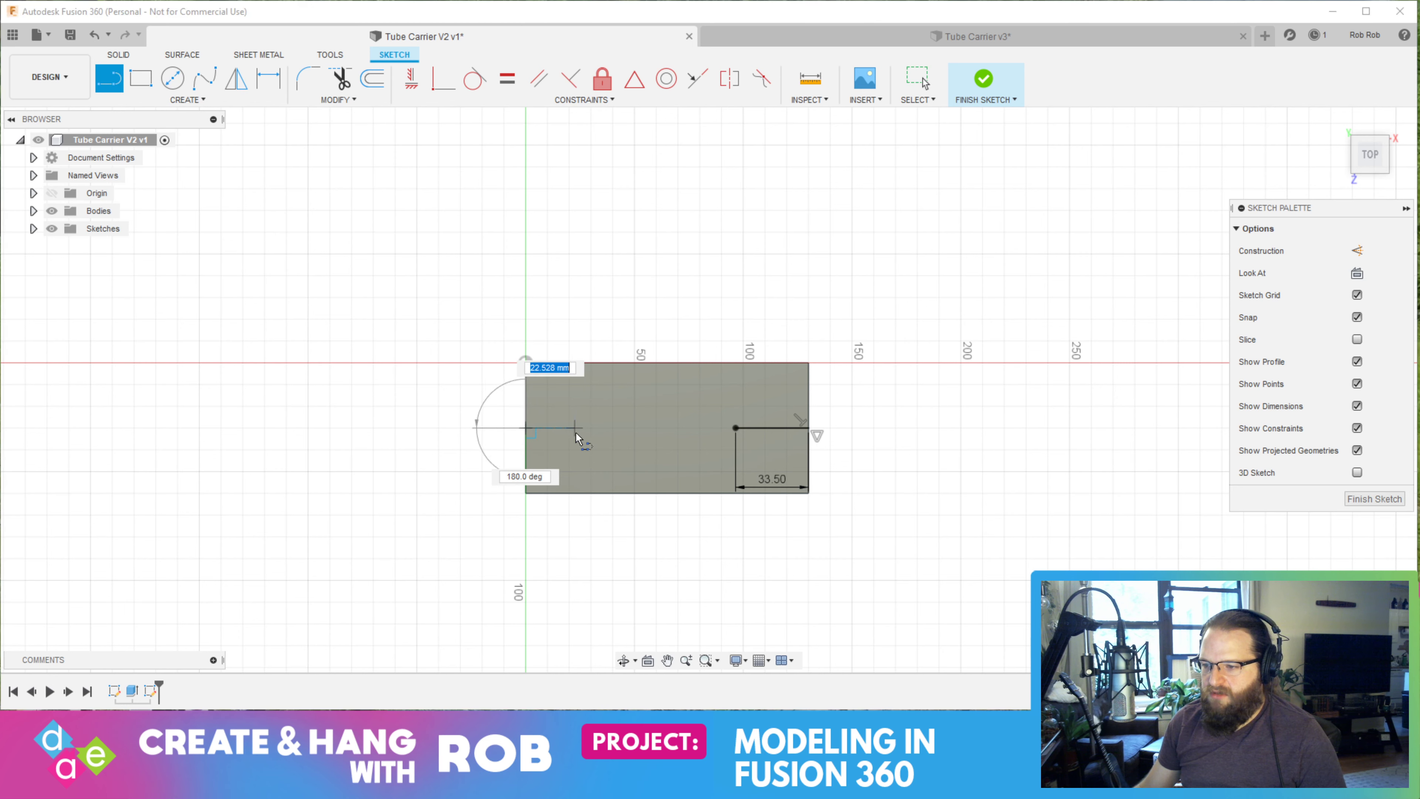
pyautogui.write('33.5')
pyautogui.press('Return')
pyautogui.press('Escape')
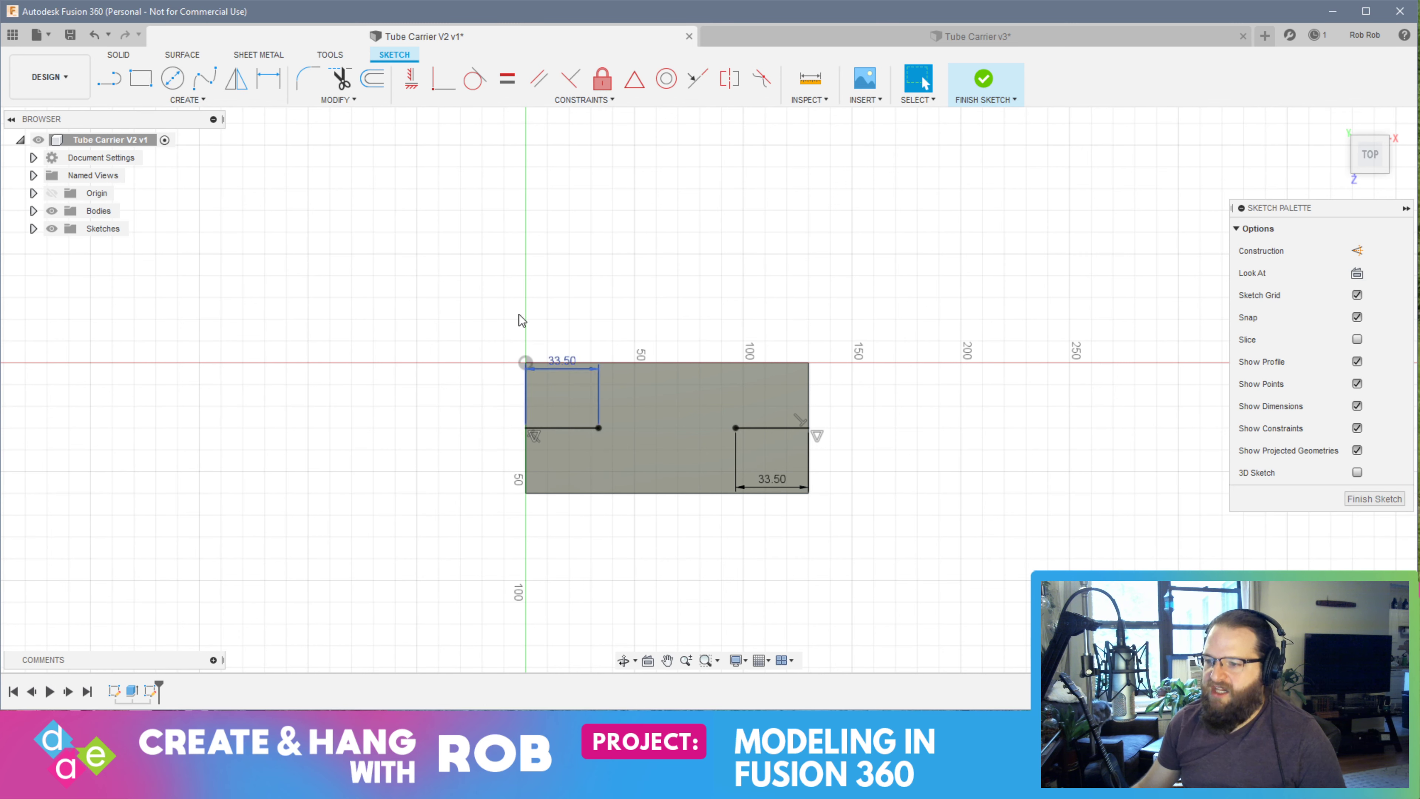
# Sketch a 6 mm diameter circle centred on the inner end of the 33.5 mm line opposite the origin side
pyautogui.click(173, 78)
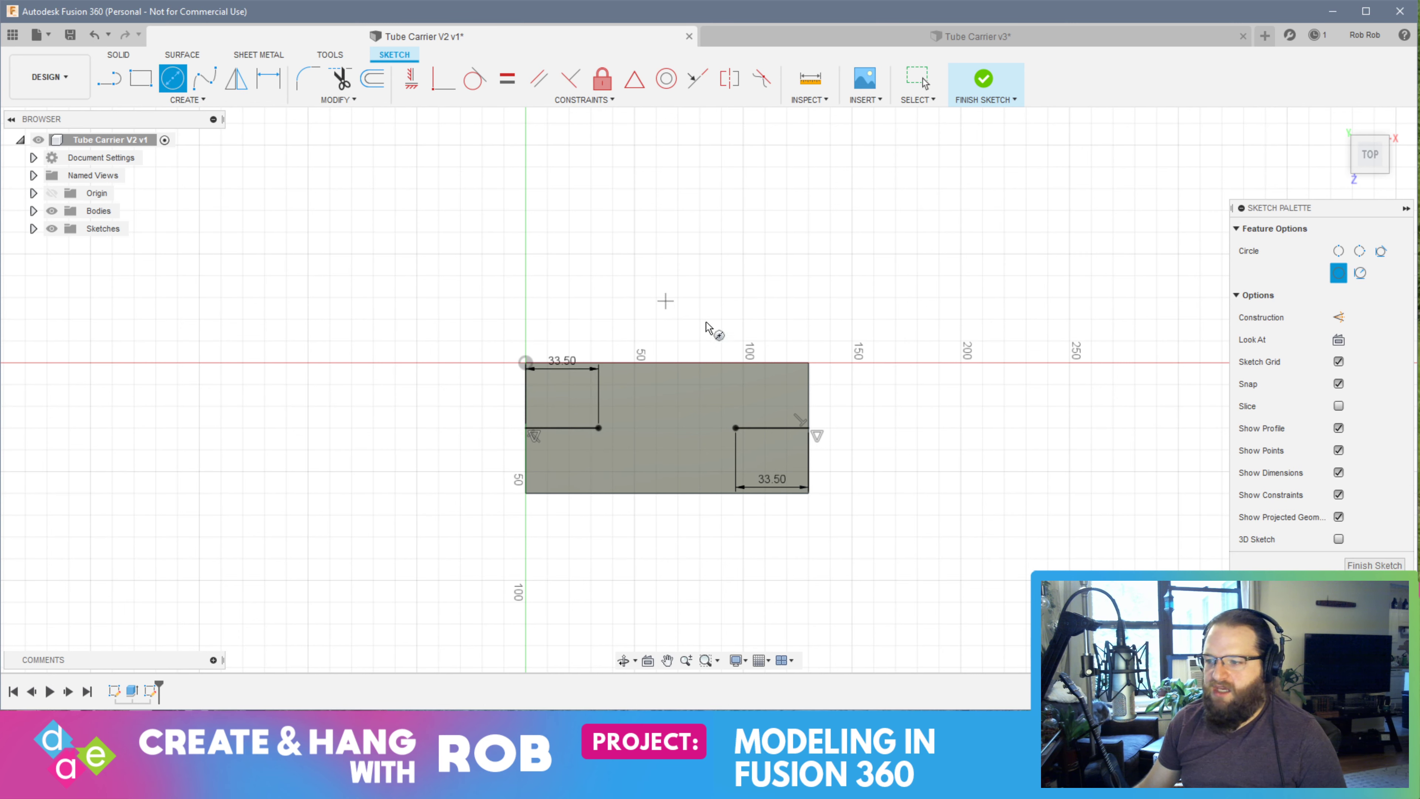
pyautogui.click(736, 427)
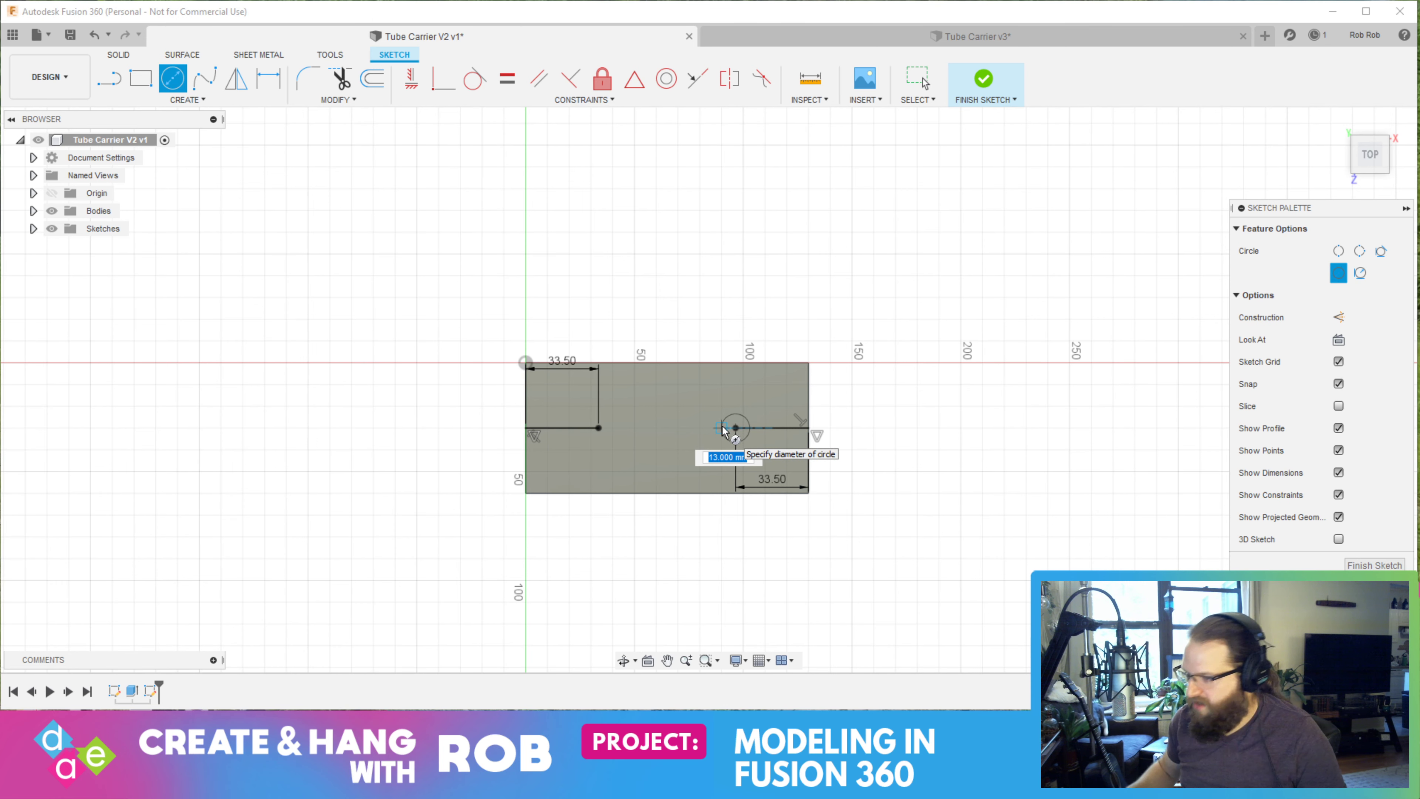
pyautogui.write('5')
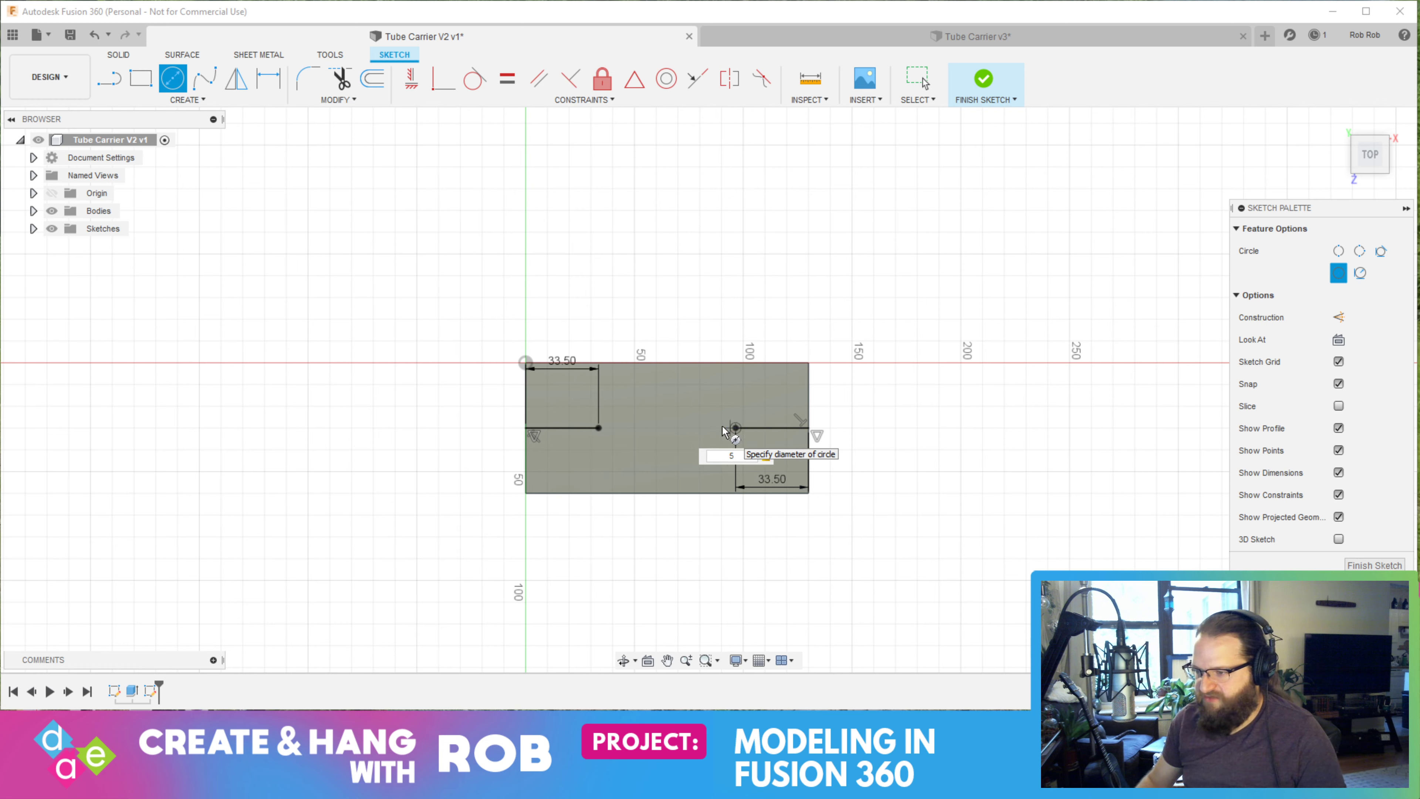
pyautogui.press('BackSpace')
pyautogui.write('6')
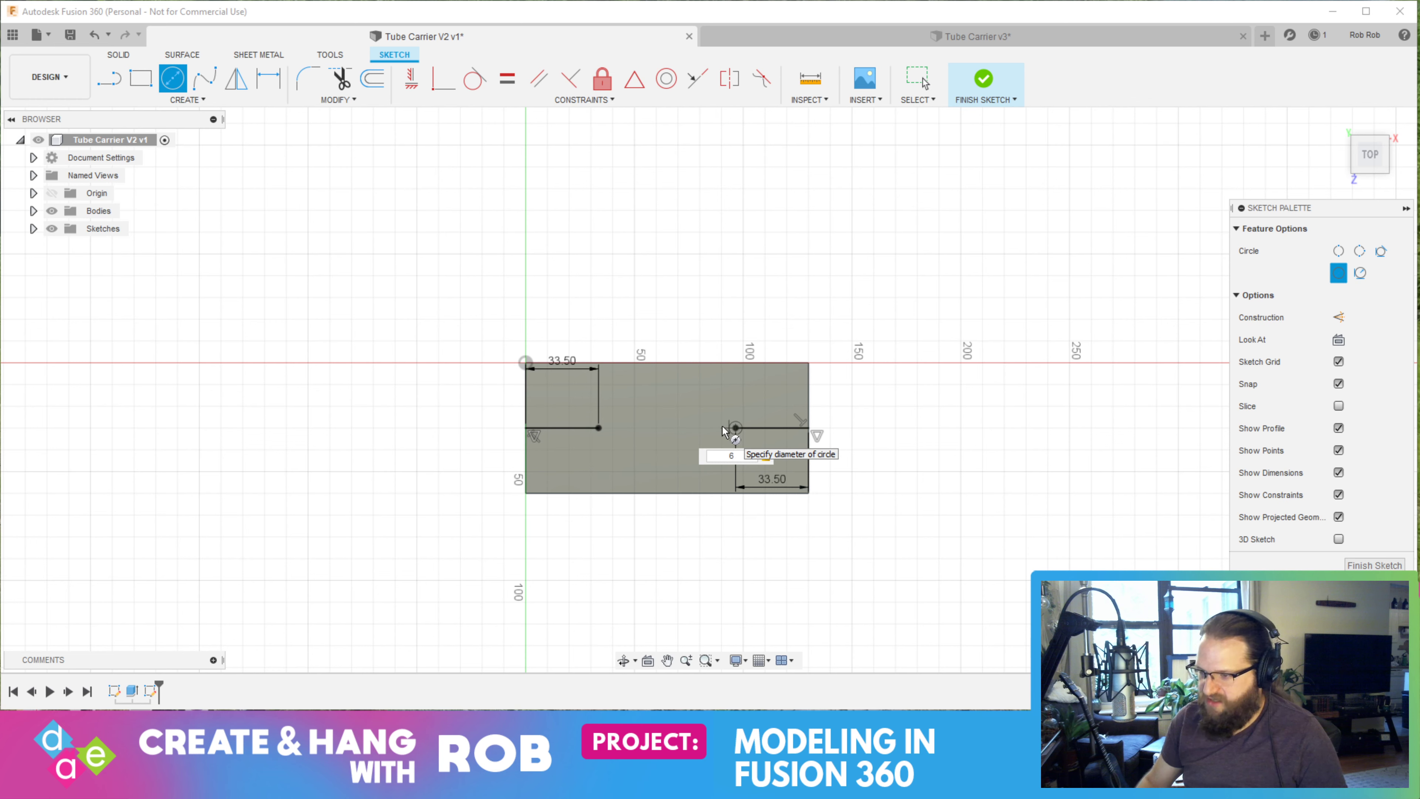
pyautogui.press('Return')
pyautogui.press('Escape')
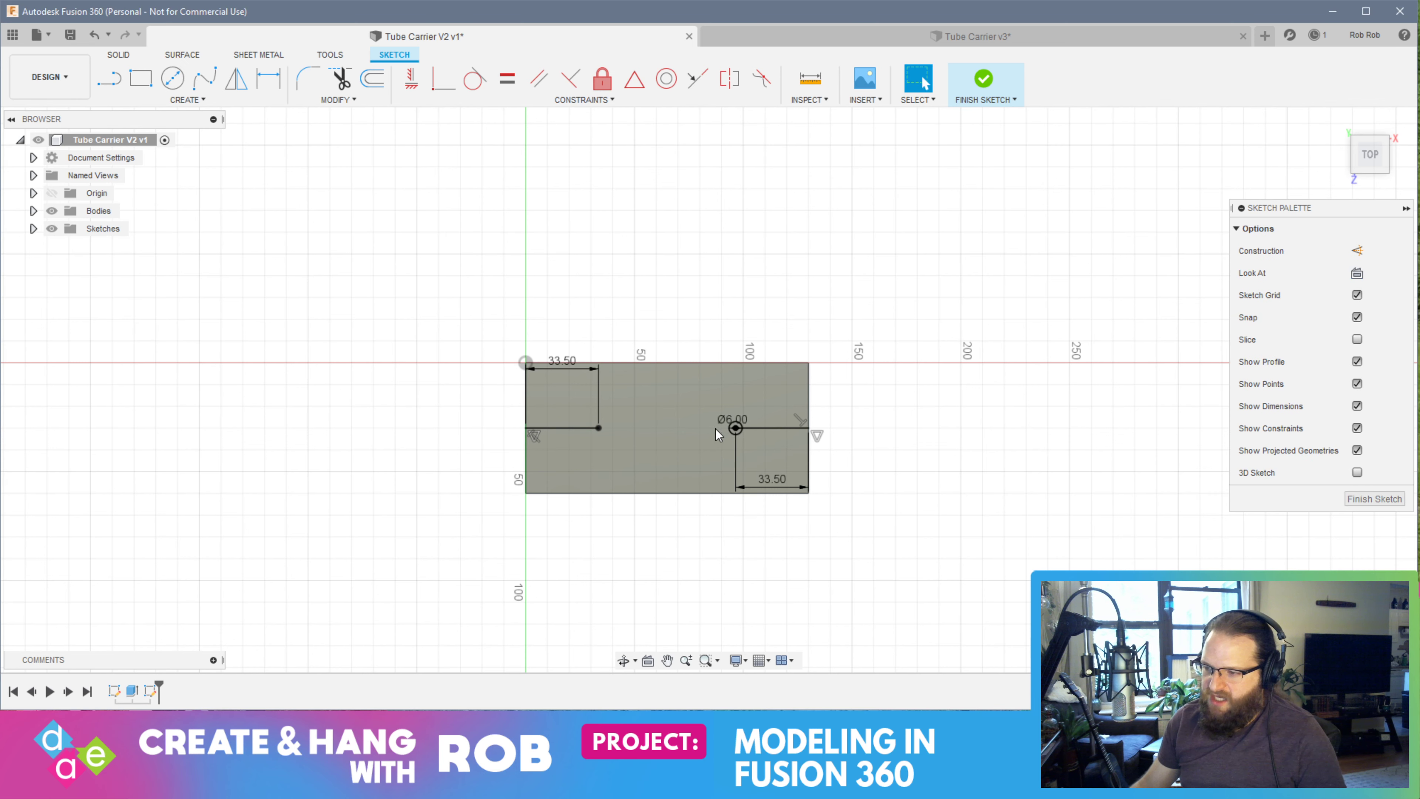
# Sketch a matching 6 mm circle on the inner end of the origin-side line and finish the sketch
pyautogui.click(175, 89)
pyautogui.click(598, 428)
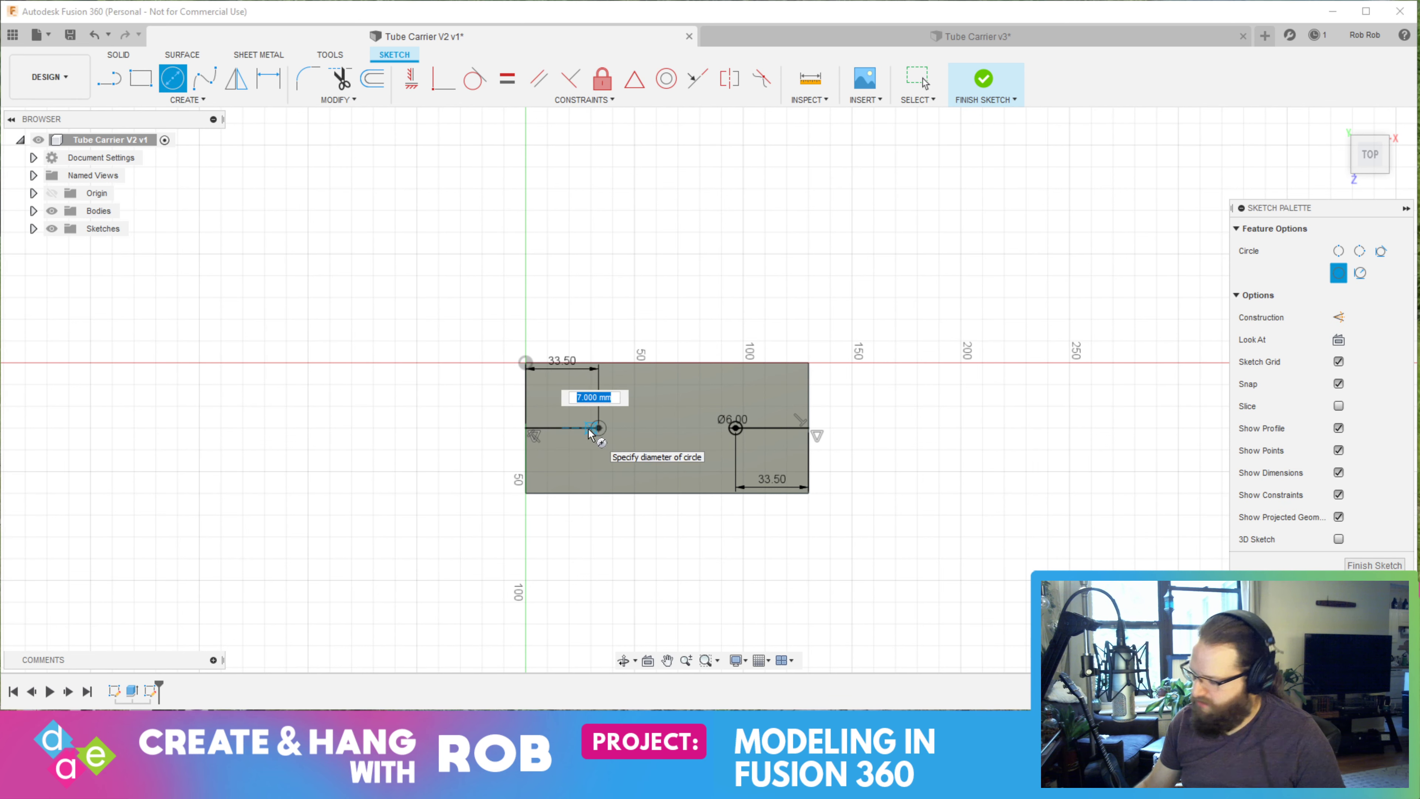
pyautogui.write('6')
pyautogui.press('Return')
pyautogui.press('Escape')
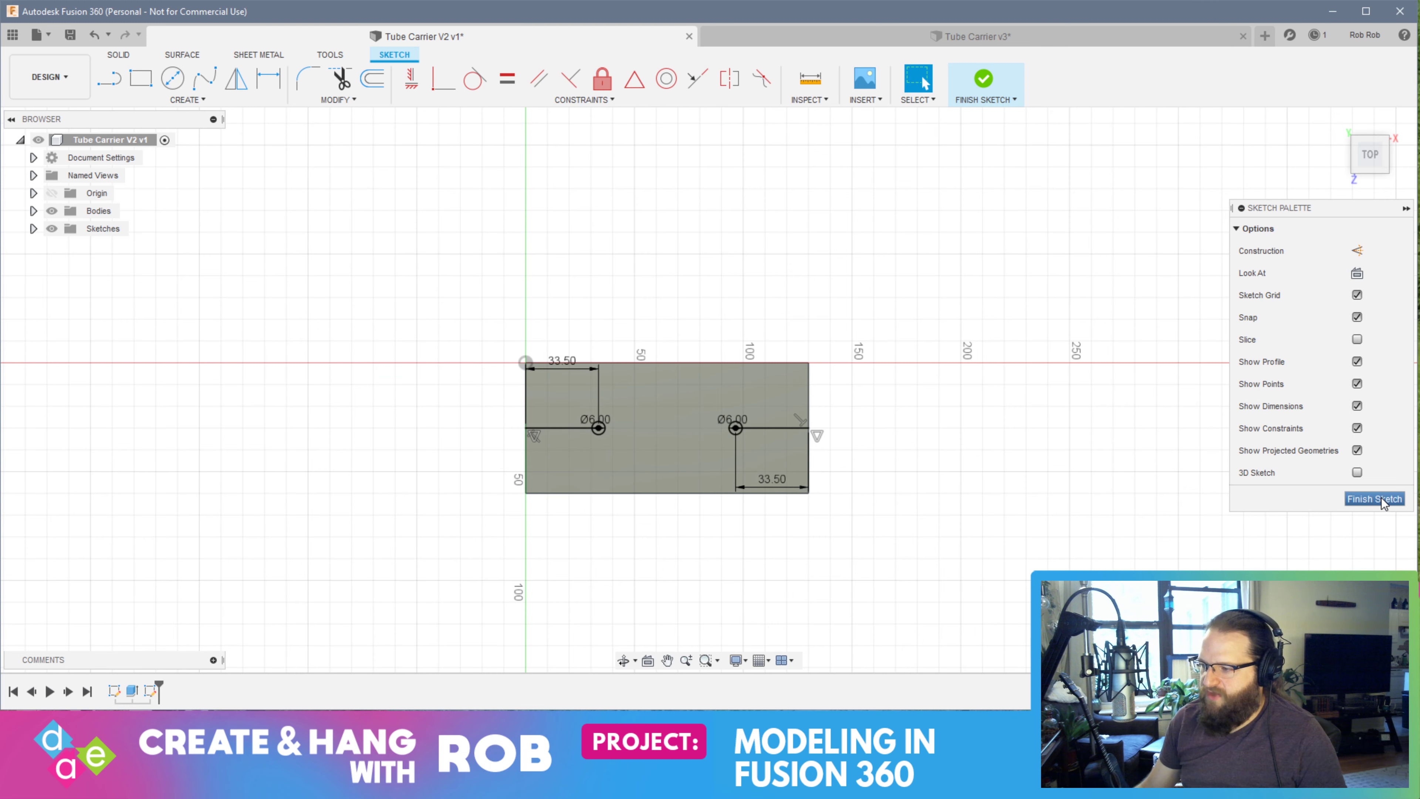
pyautogui.click(1374, 498)
# Start a new sketch on the plate's top face
pyautogui.scroll(5, 656, 434)
pyautogui.scroll(-1, 811, 467)
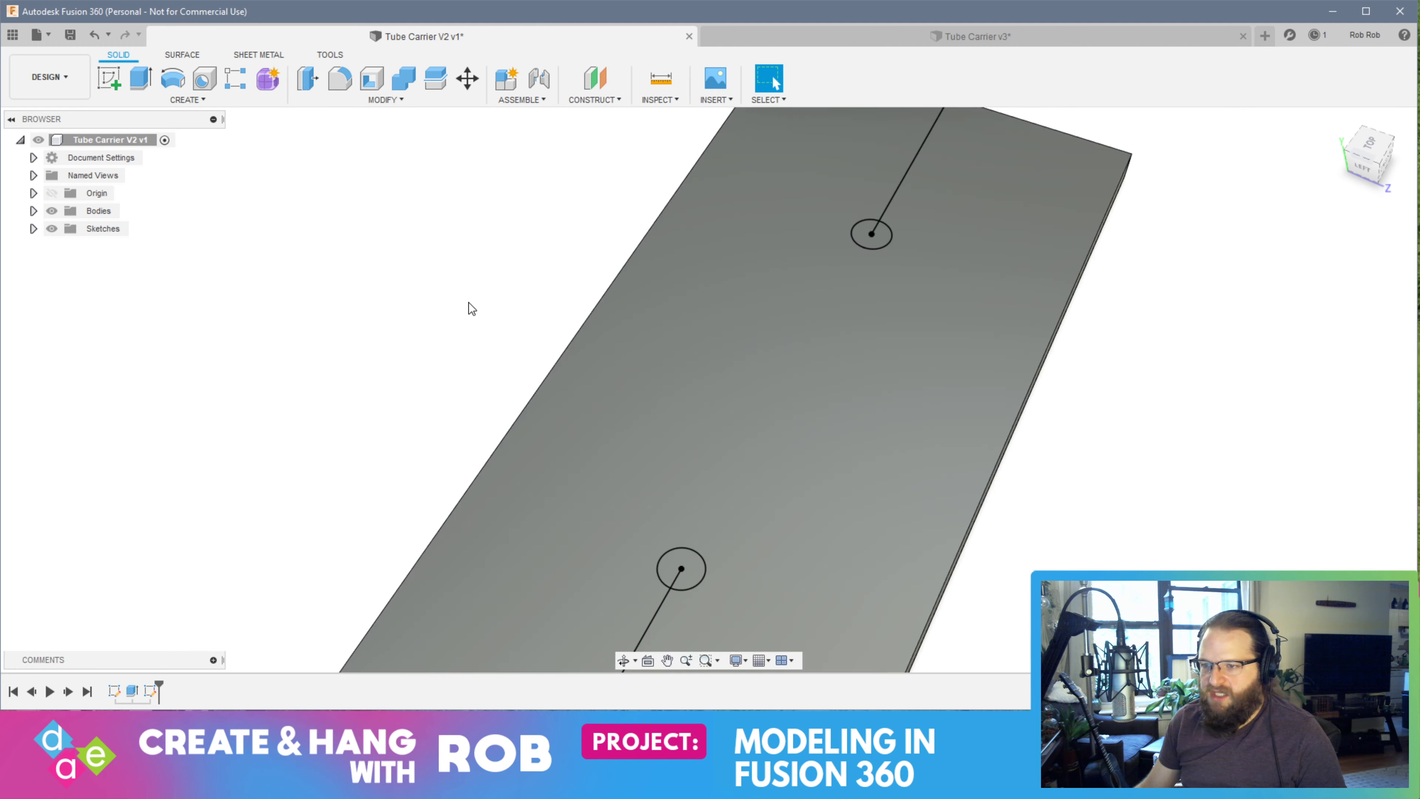
pyautogui.click(108, 79)
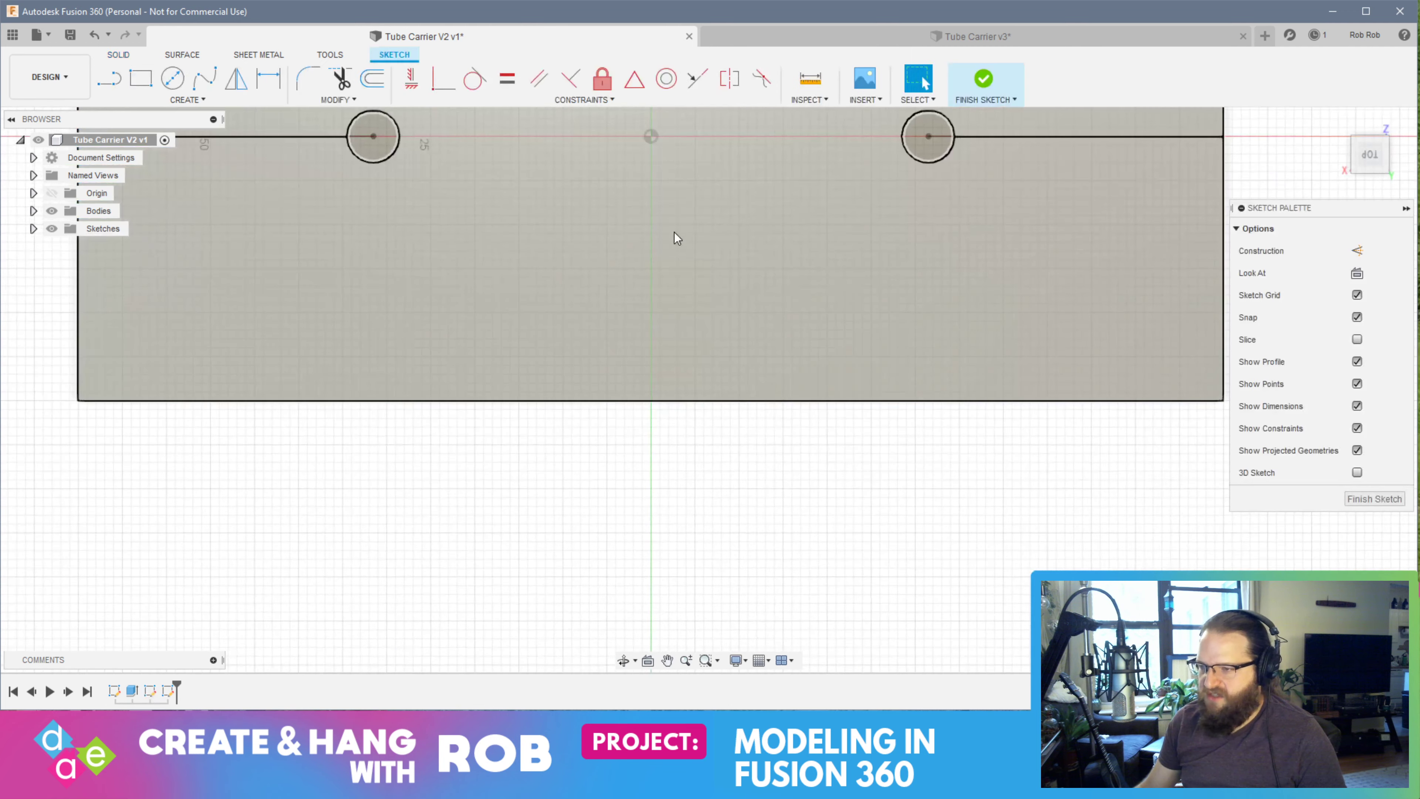
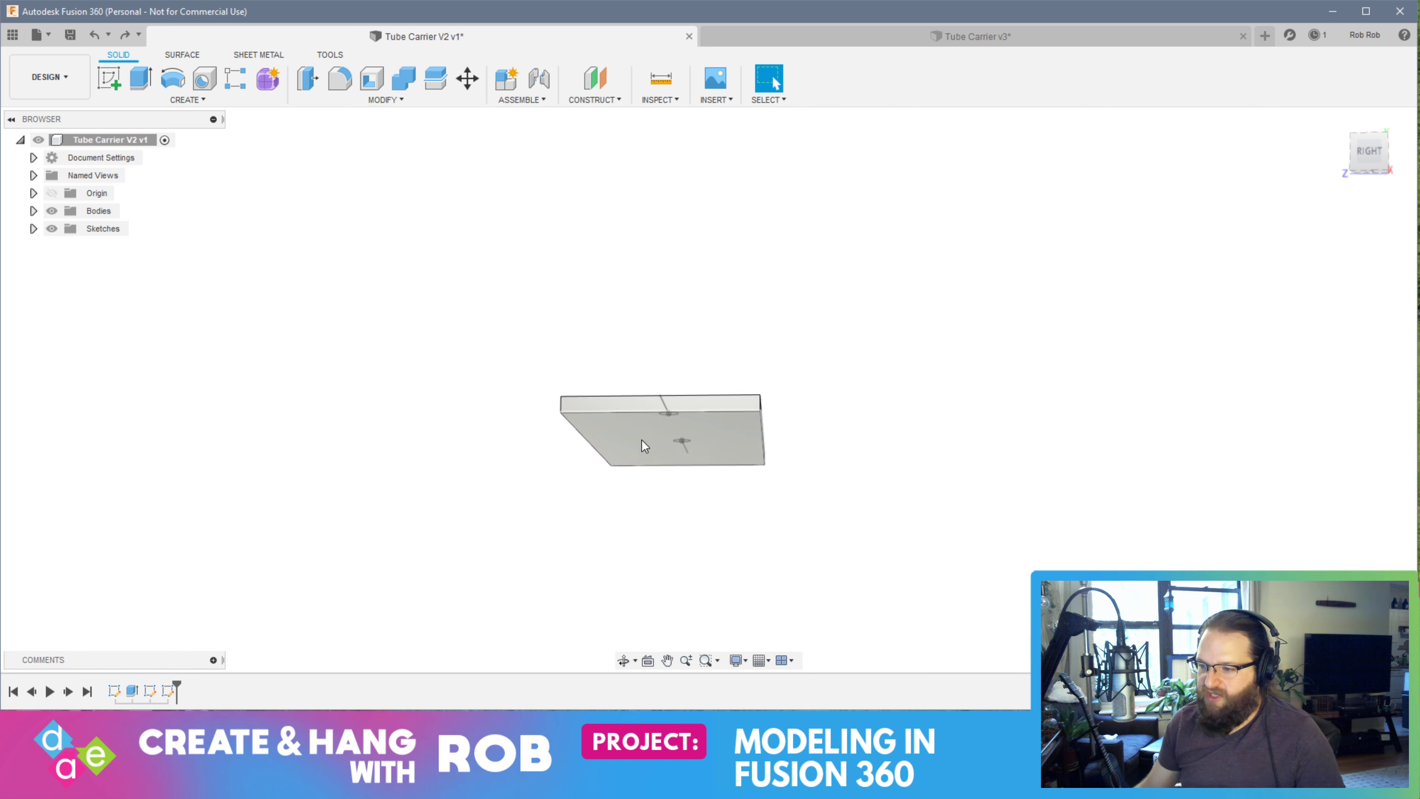
# Start a sketch on the plate's short end face opposite the origin
pyautogui.click(647, 411)
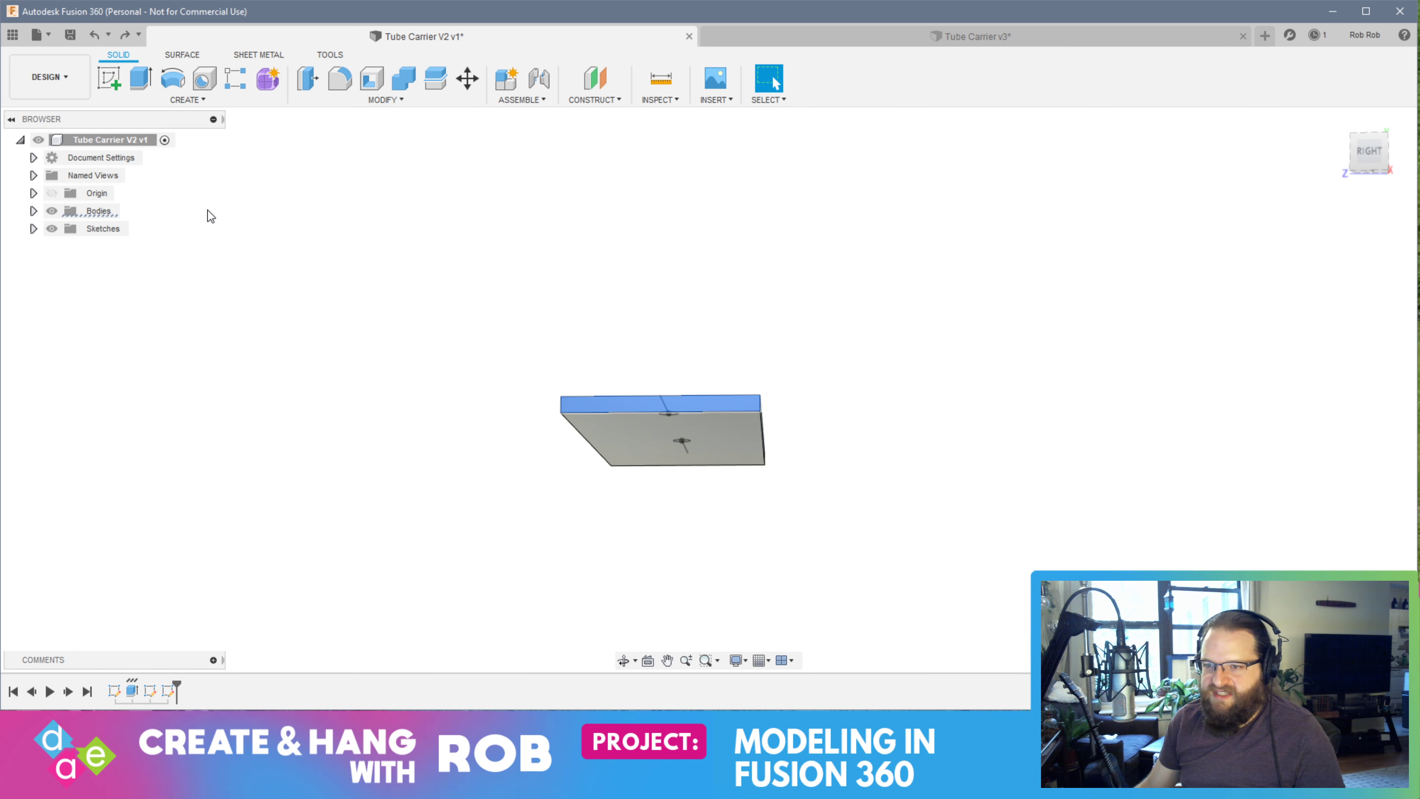
pyautogui.click(107, 77)
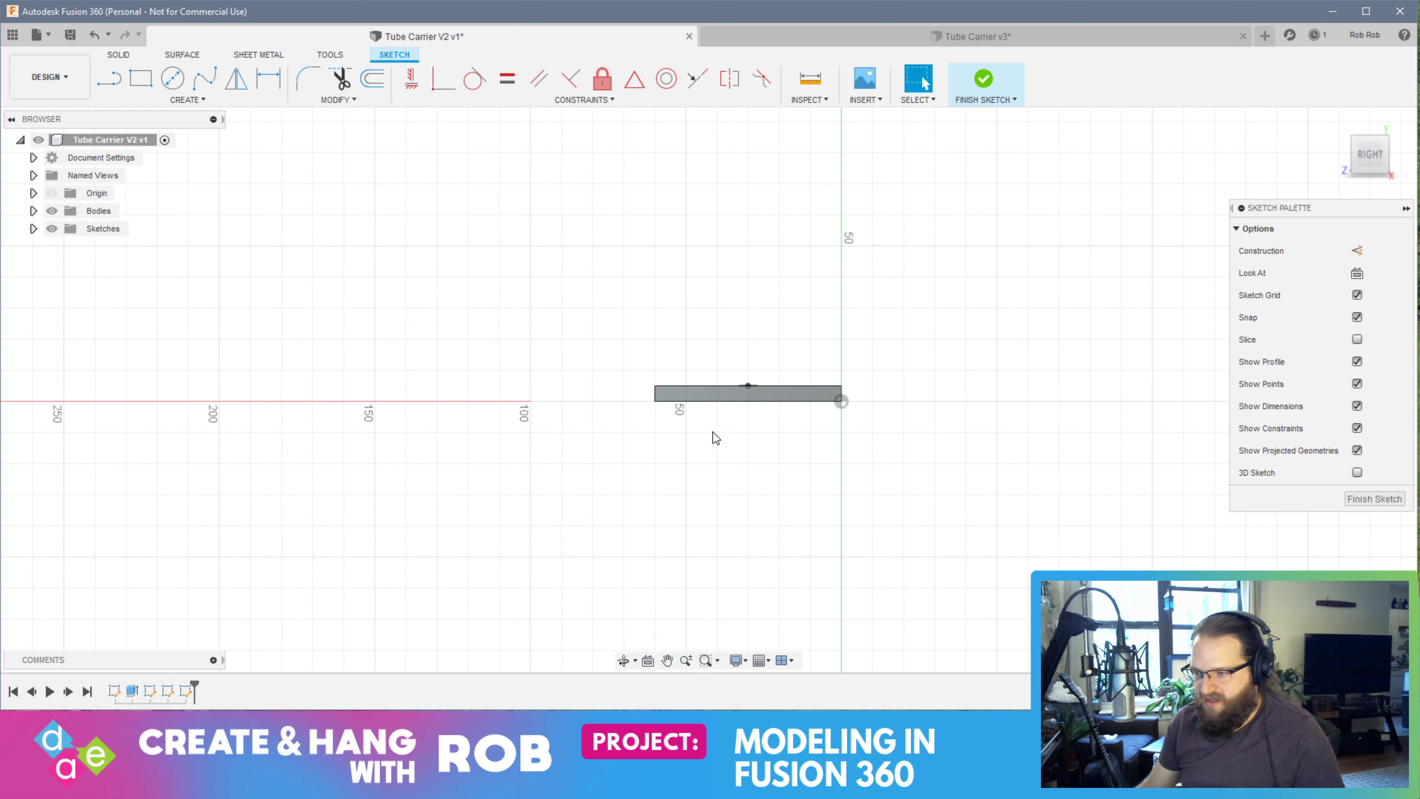
pyautogui.scroll(6, 739, 428)
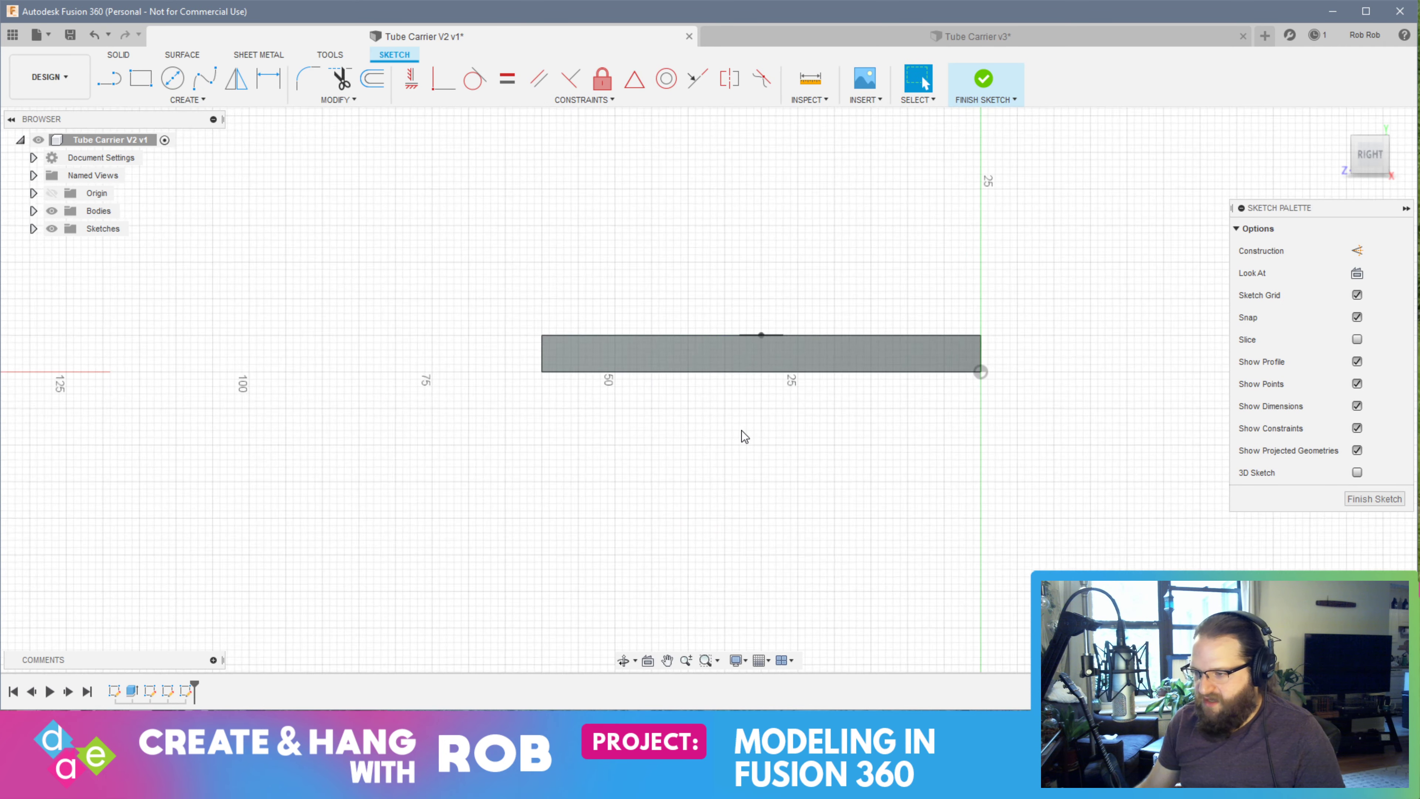
pyautogui.click(172, 79)
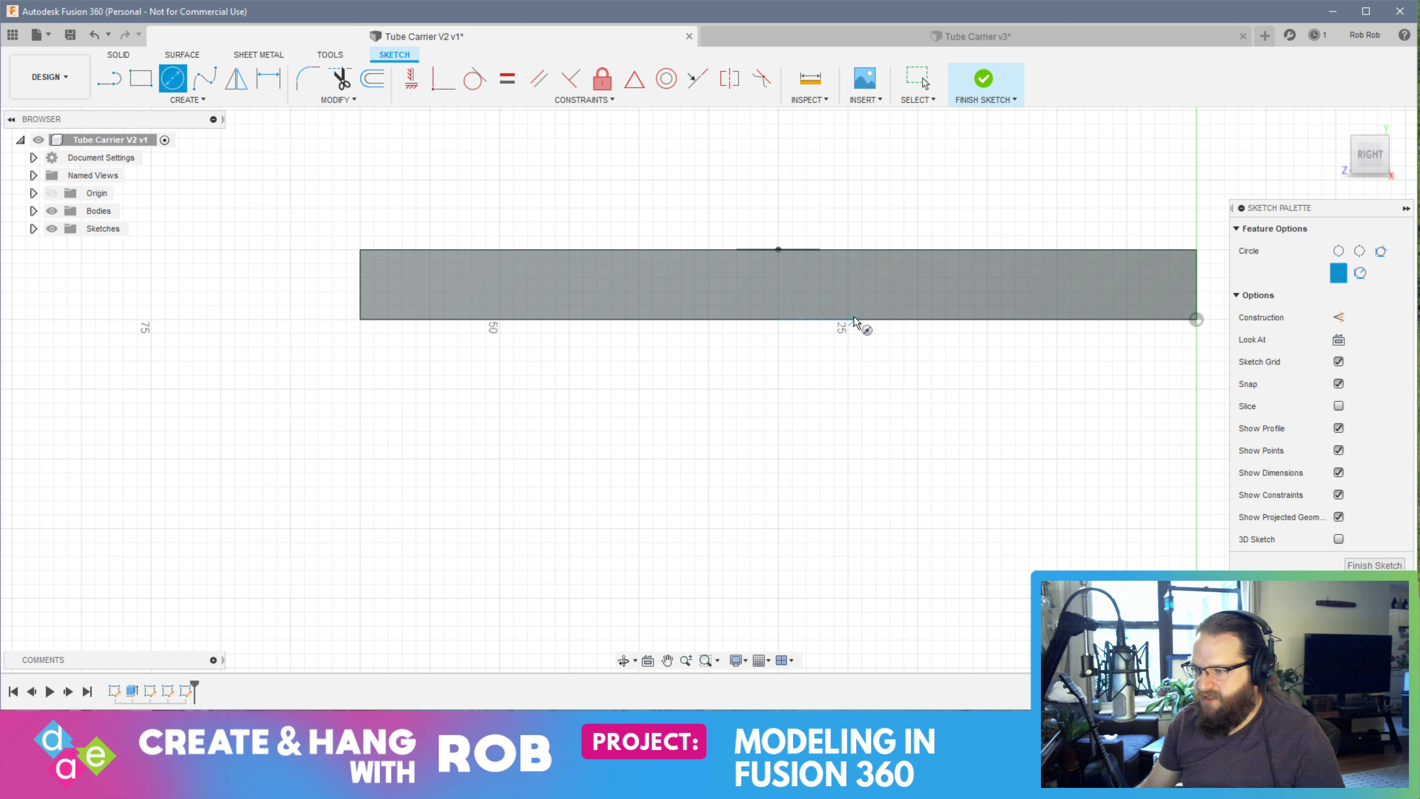
pyautogui.click(778, 319)
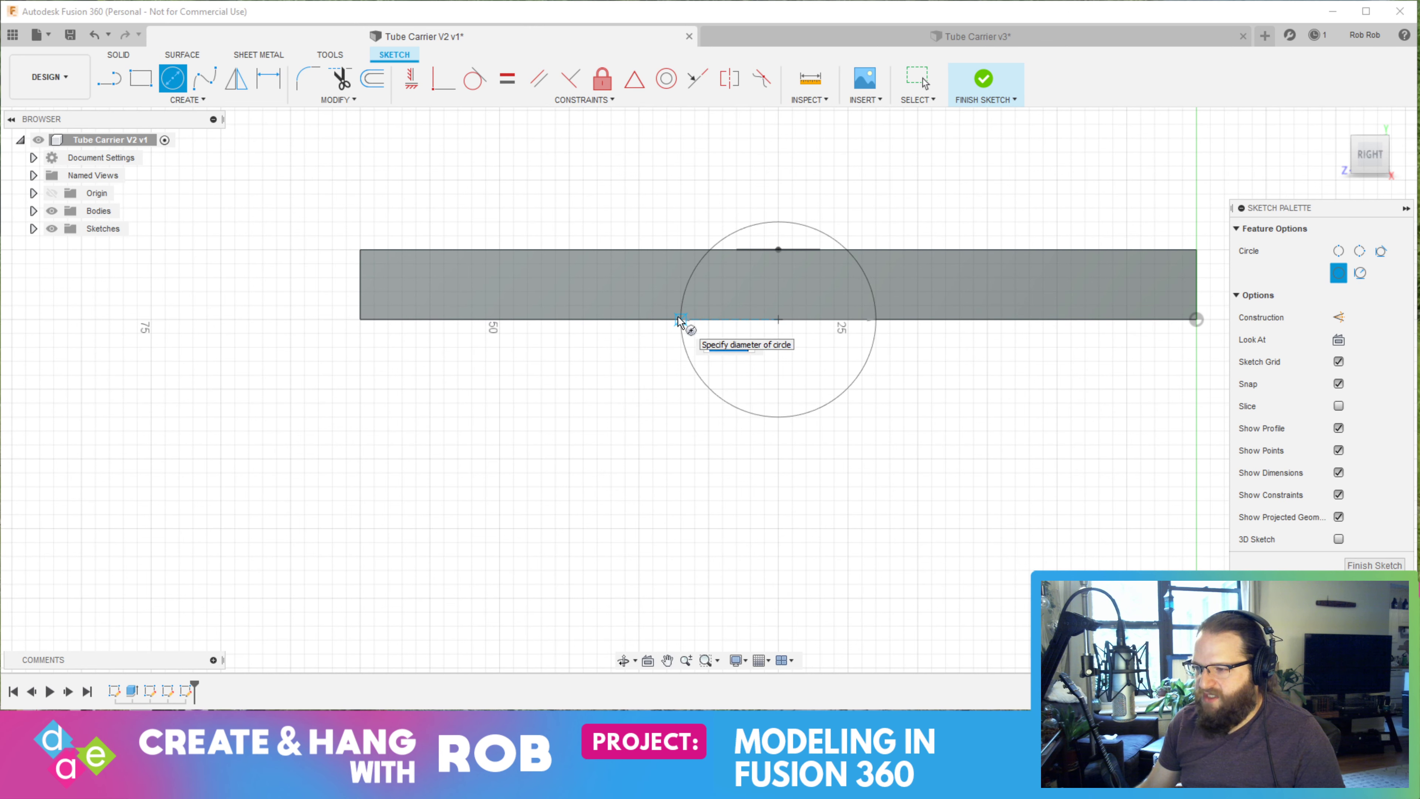
pyautogui.press('Escape')
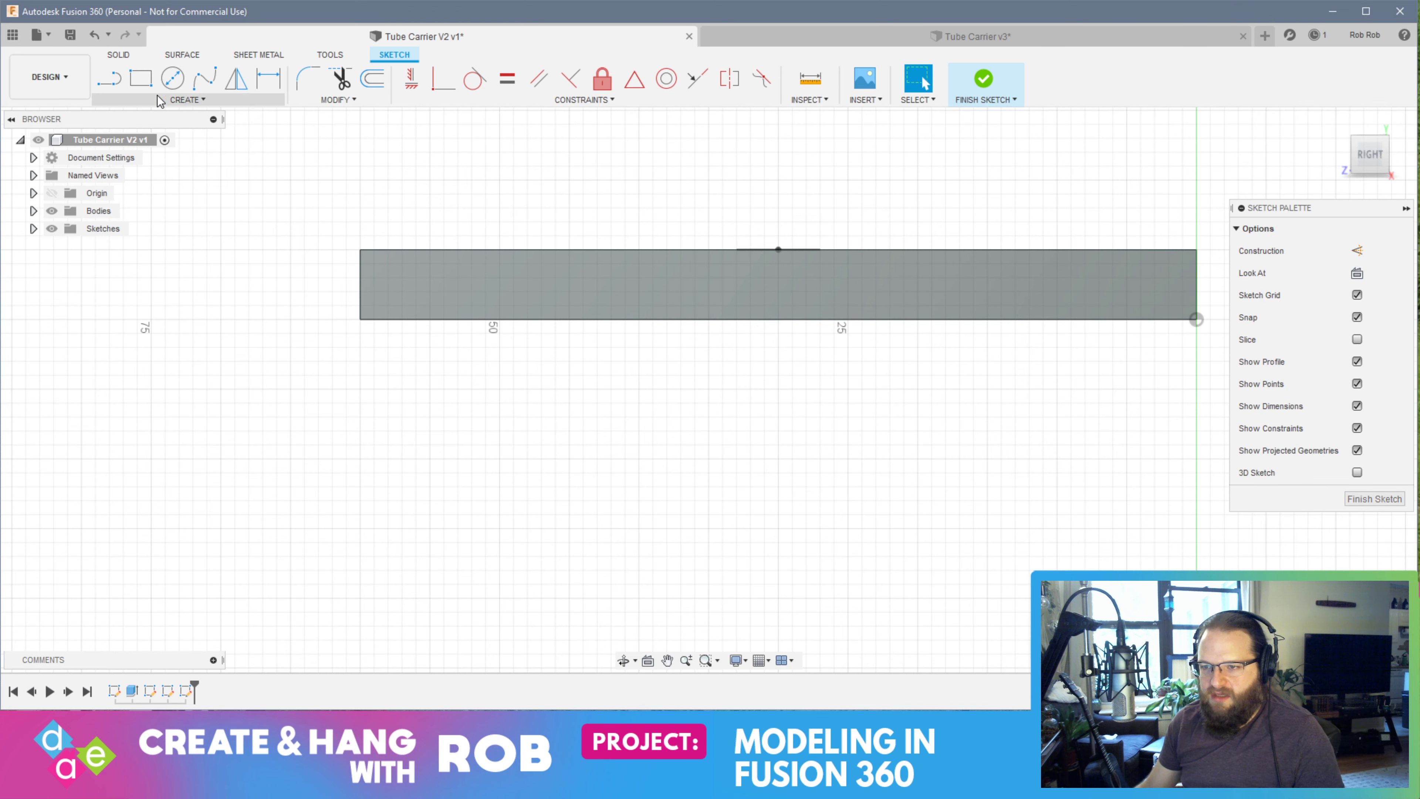
# Bring up the full set of sketch creation tools for the end-face sketch
pyautogui.click(175, 102)
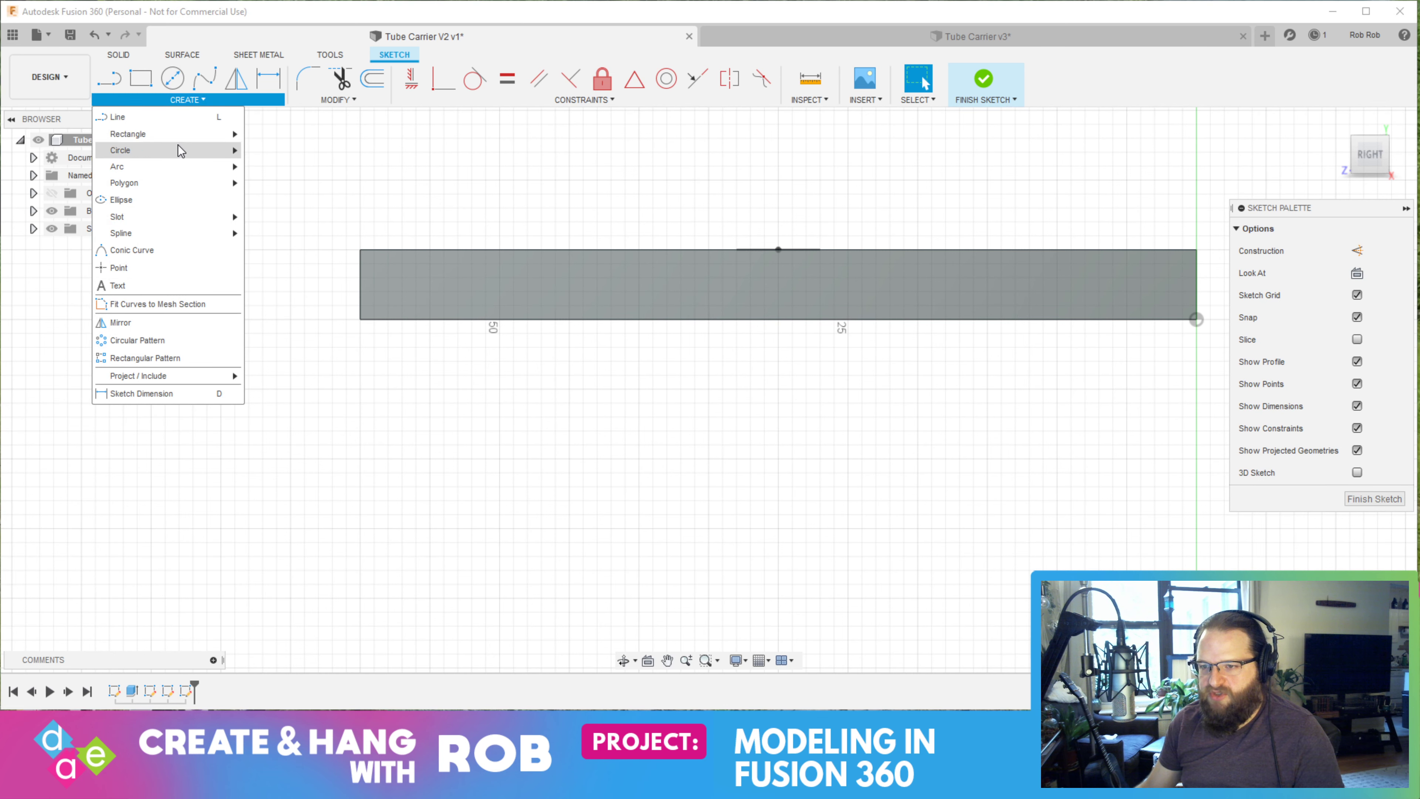
# Draw a 30 mm two-point circle hanging below the plate from the midpoint of its lower edge
pyautogui.moveTo(181, 150)
pyautogui.click(263, 150)
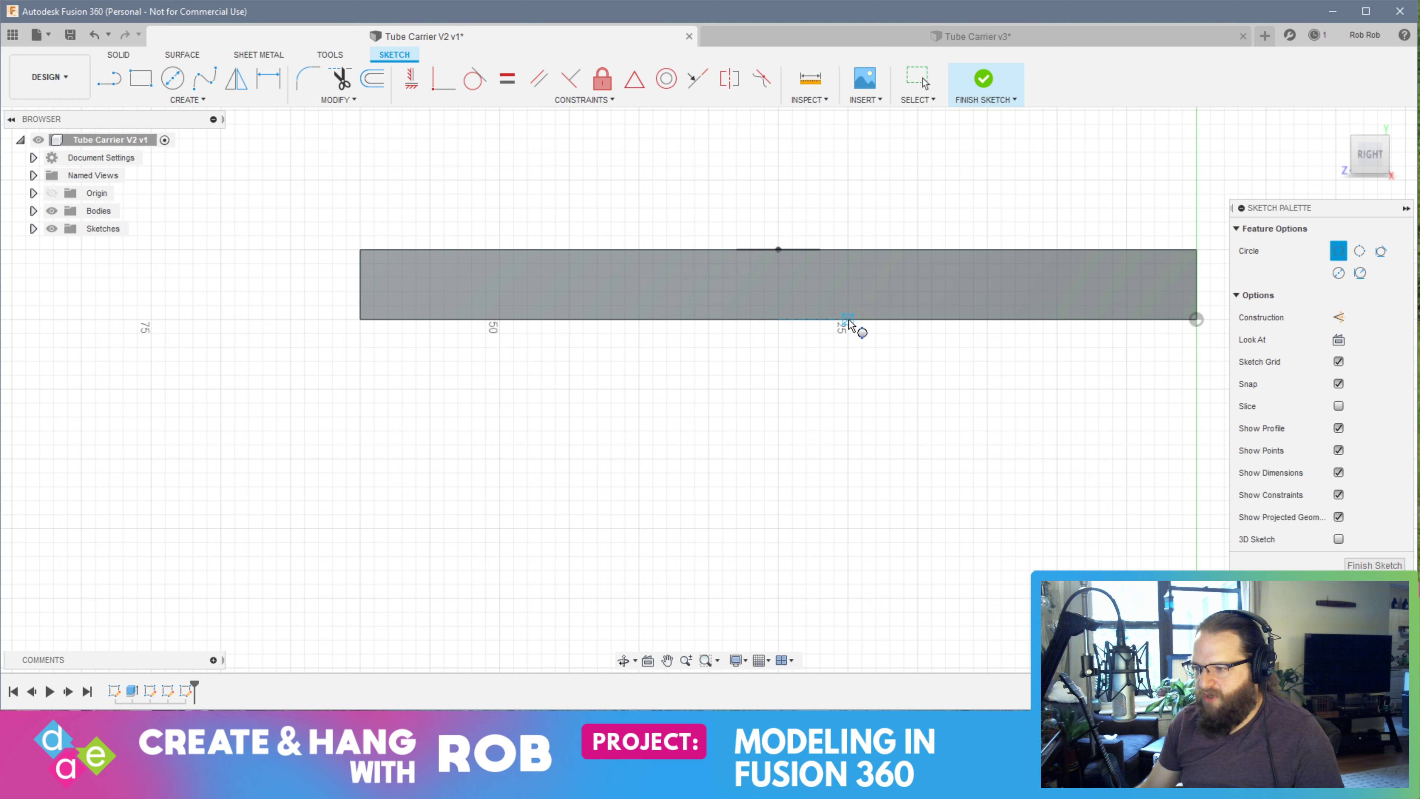
pyautogui.click(785, 320)
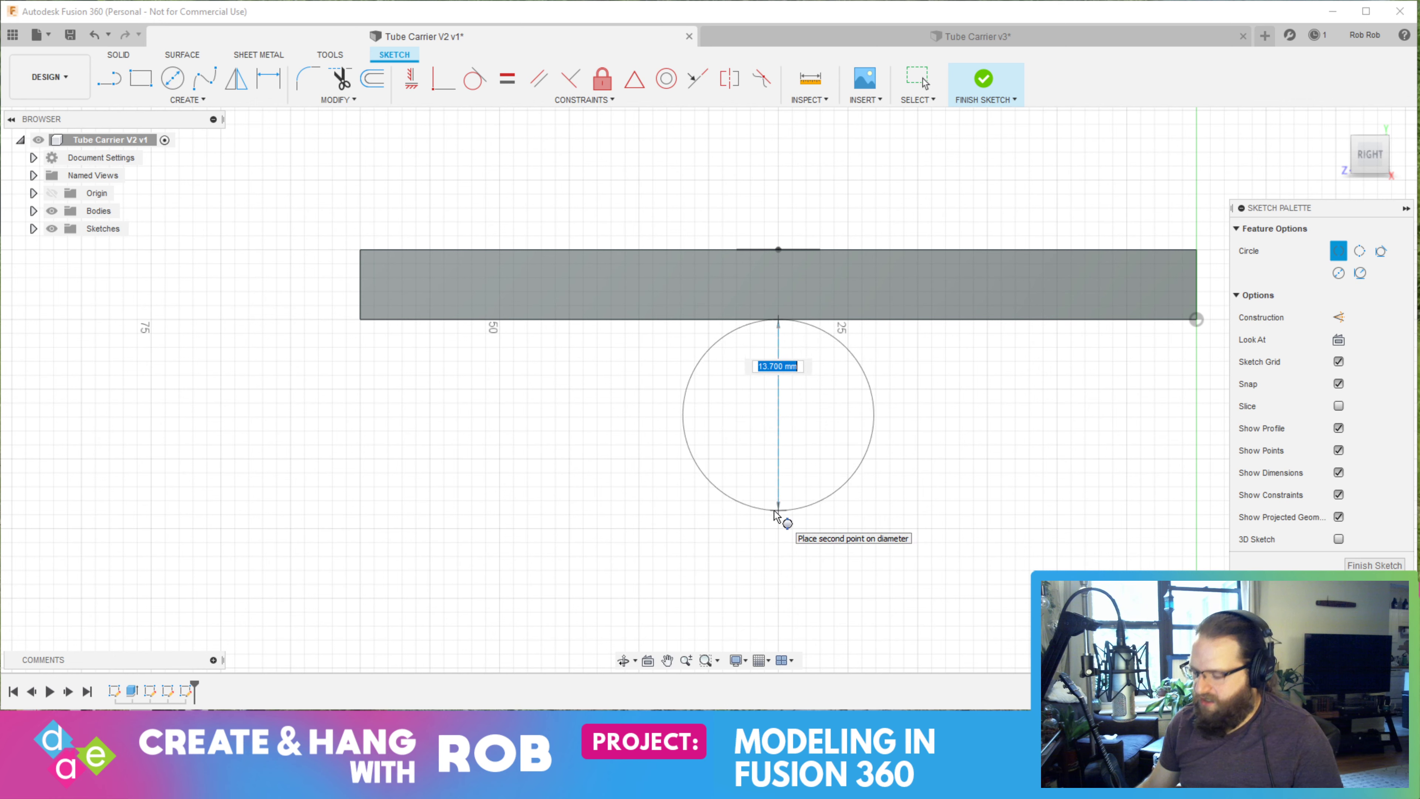
pyautogui.write('30')
pyautogui.press('Return')
pyautogui.press('Return')
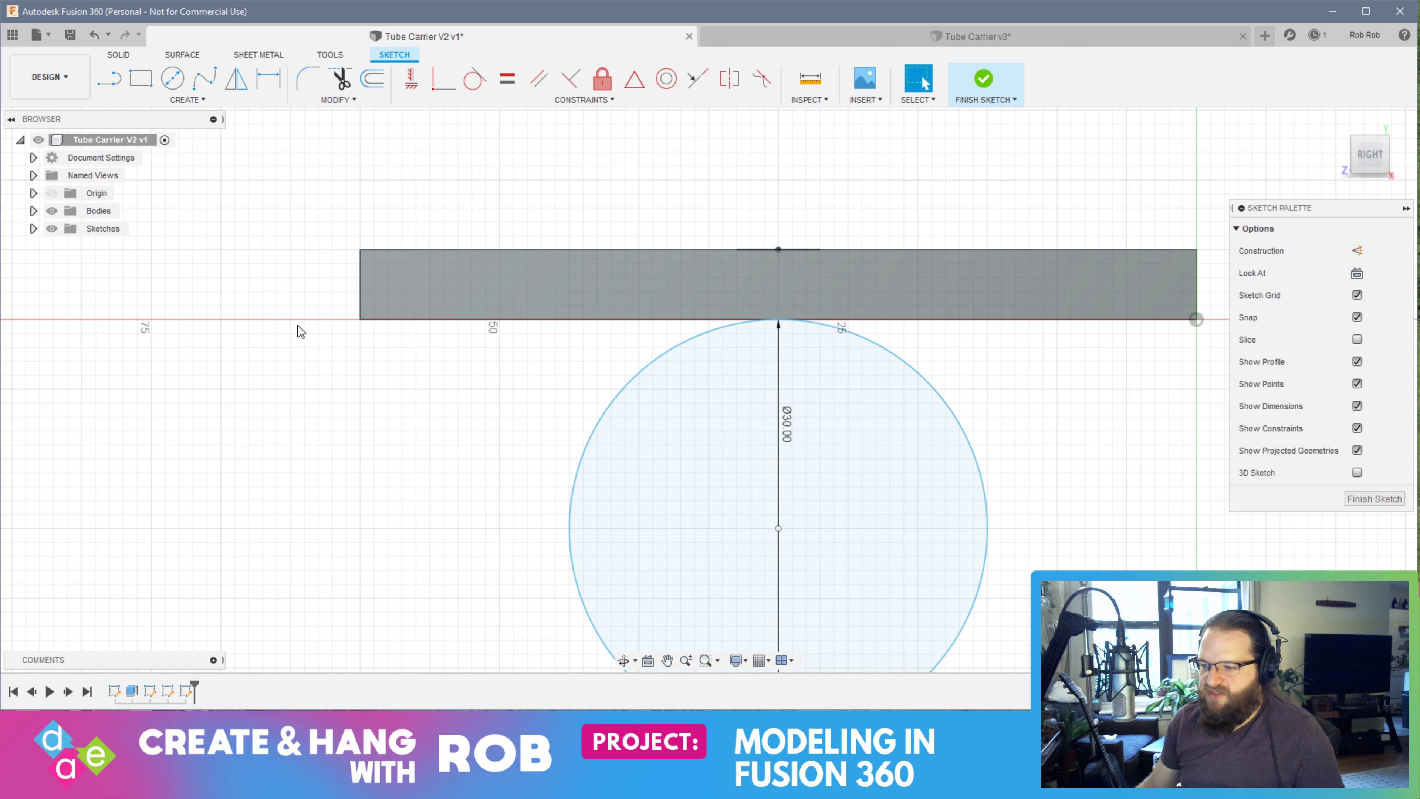
# Try setting the circle's diameter to 35 mm, and undo both the change and the circle
pyautogui.moveTo(298, 332)
pyautogui.mouseDown(button='middle')
pyautogui.moveTo(311, 235)
pyautogui.moveTo(349, 241)
pyautogui.mouseUp(button='middle')
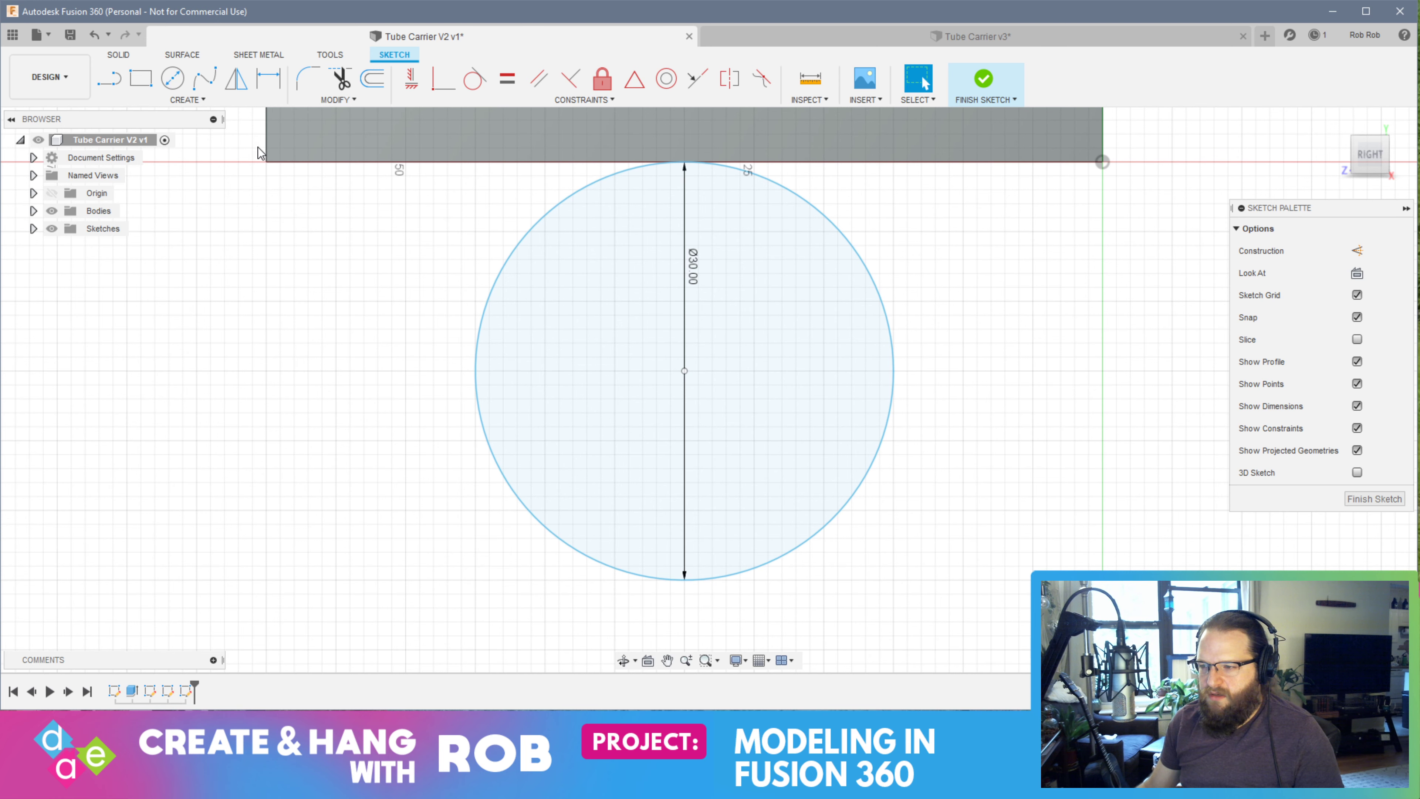
pyautogui.doubleClick(694, 267)
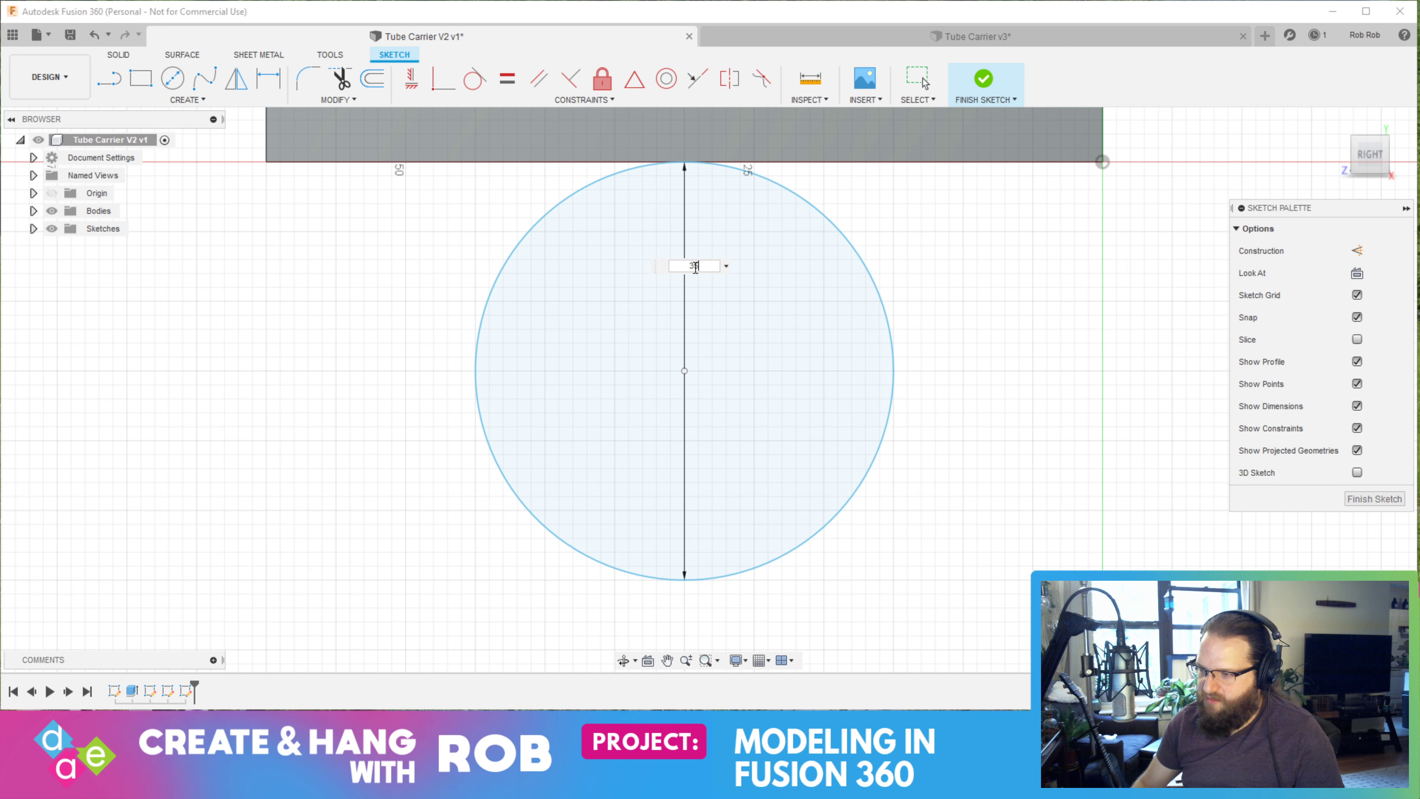
pyautogui.write('35')
pyautogui.press('Return')
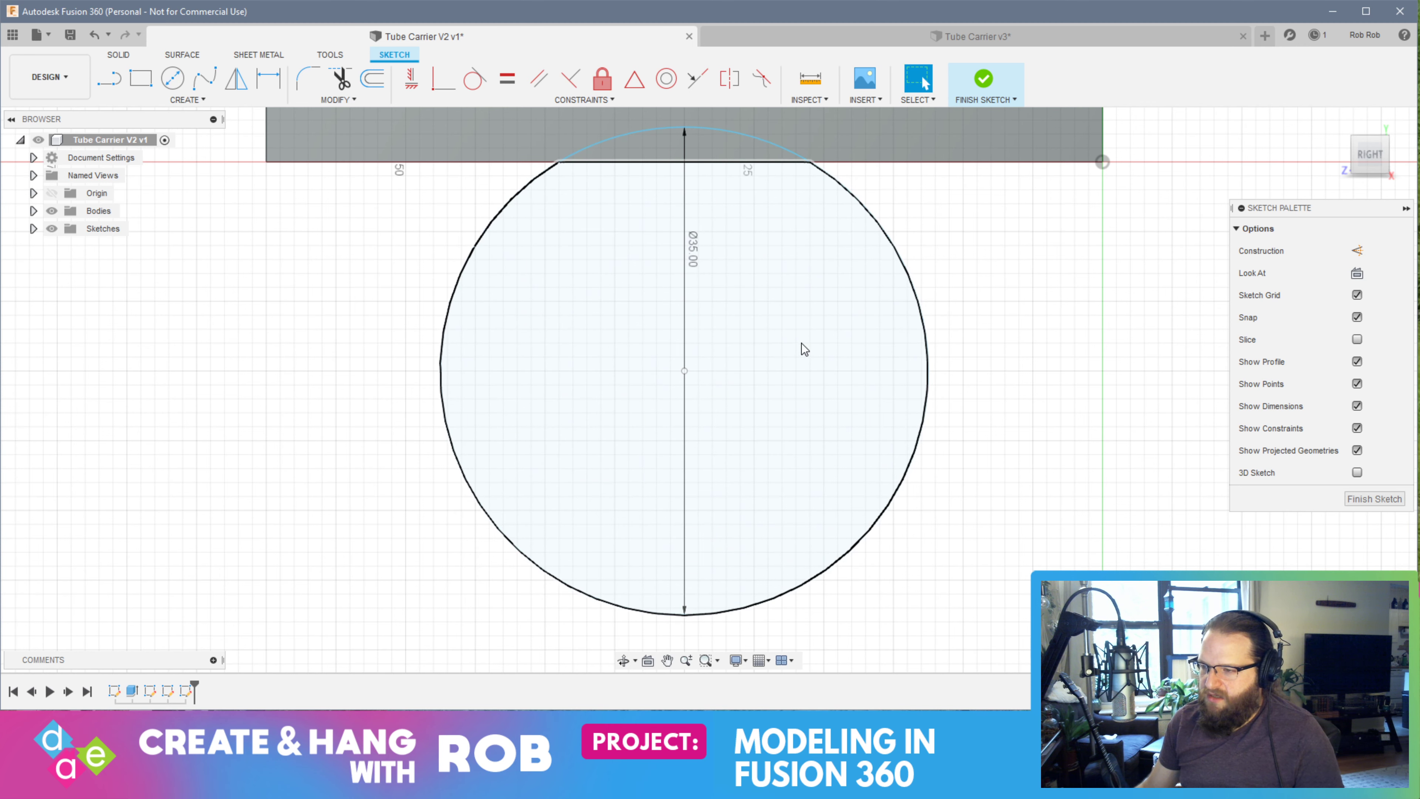
pyautogui.hotkey('ctrl', 'z')
pyautogui.hotkey('ctrl', 'z')
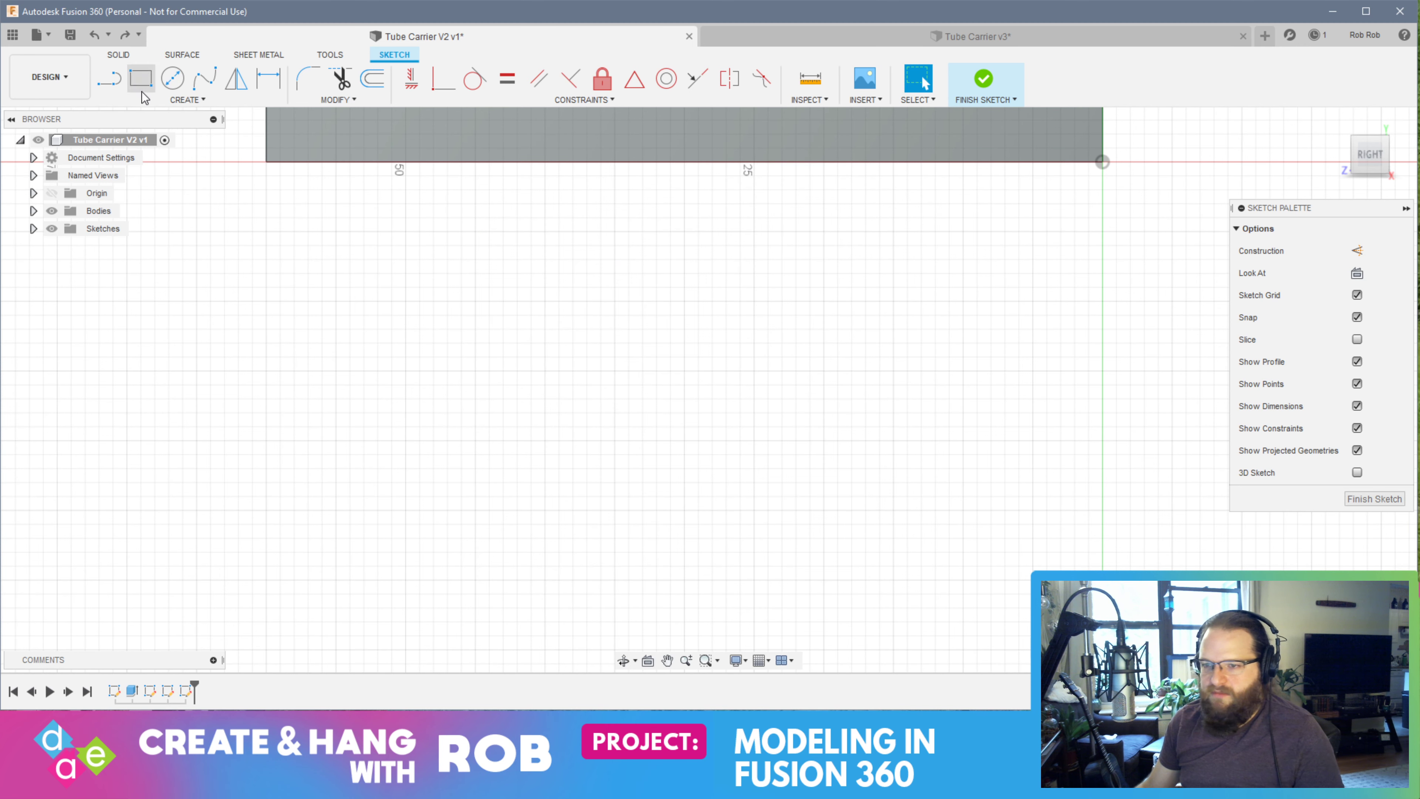
pyautogui.click(188, 101)
pyautogui.moveTo(199, 154)
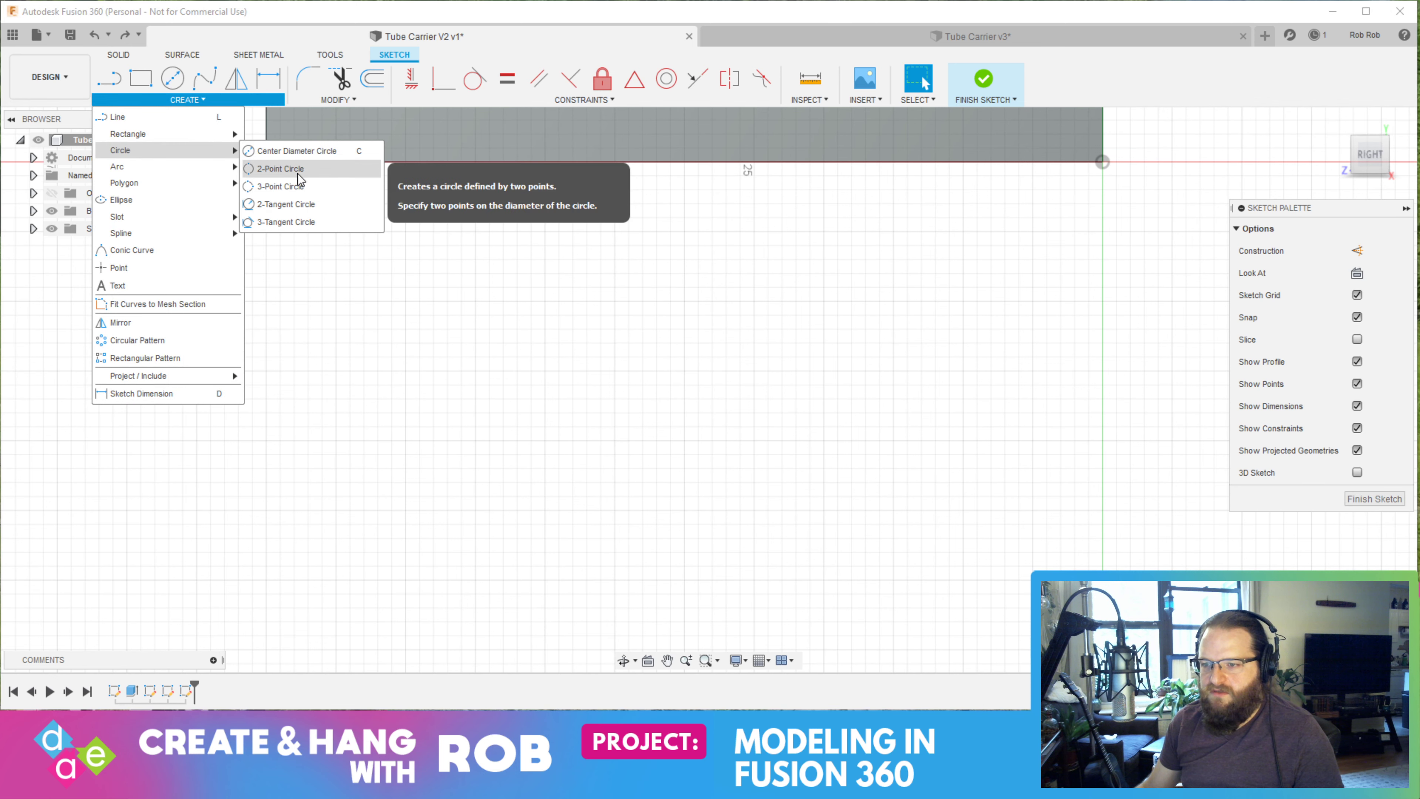
pyautogui.click(280, 168)
pyautogui.click(684, 162)
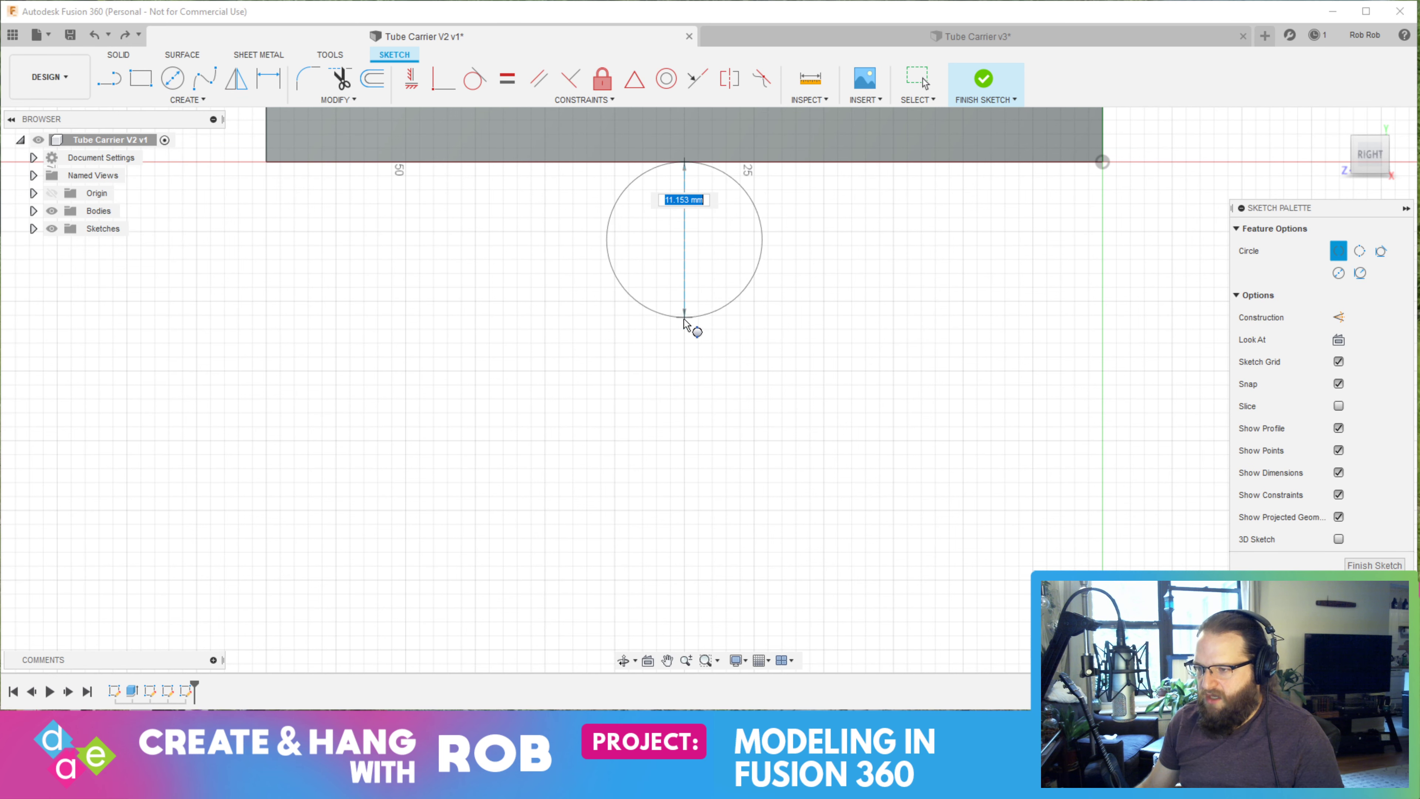
pyautogui.write('35')
pyautogui.press('Tab')
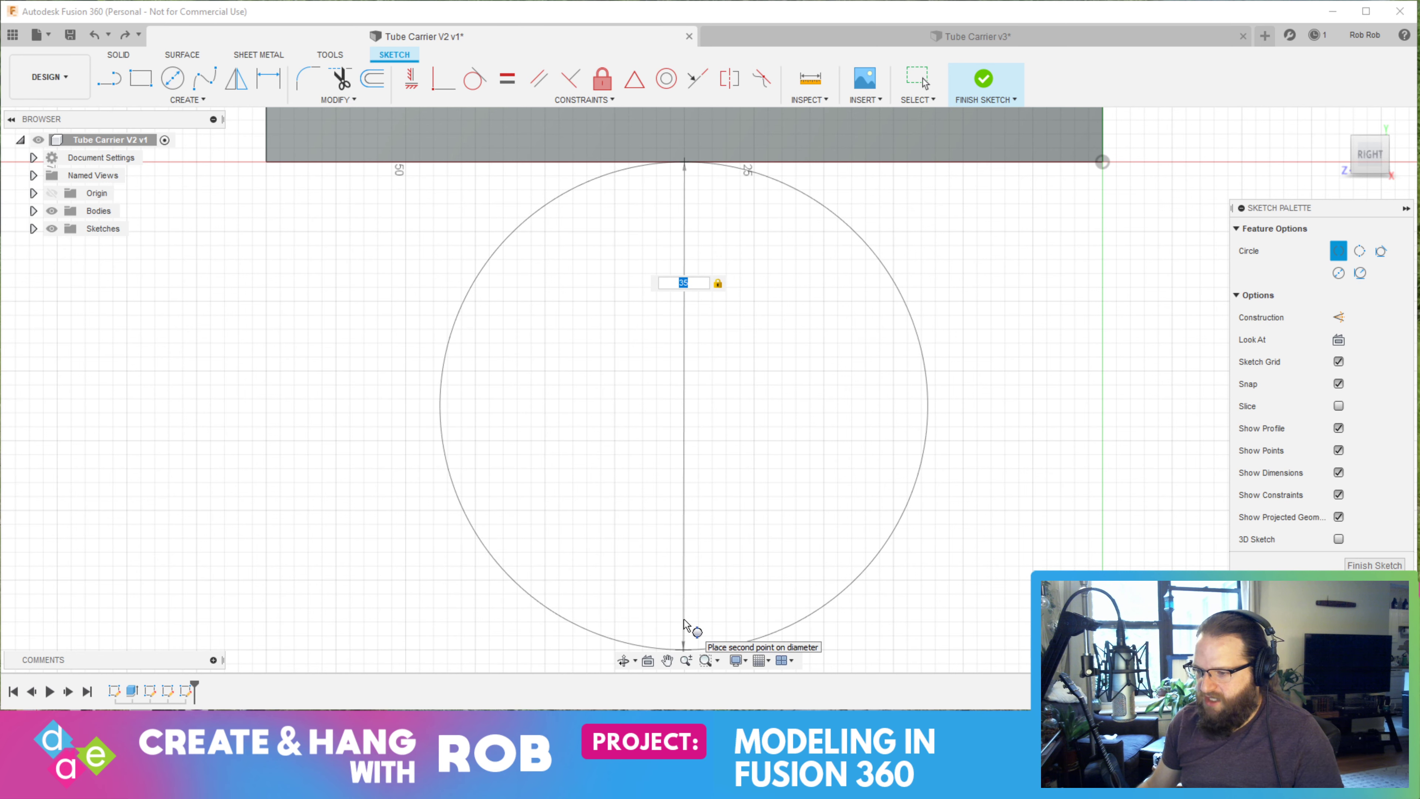
pyautogui.press('Escape')
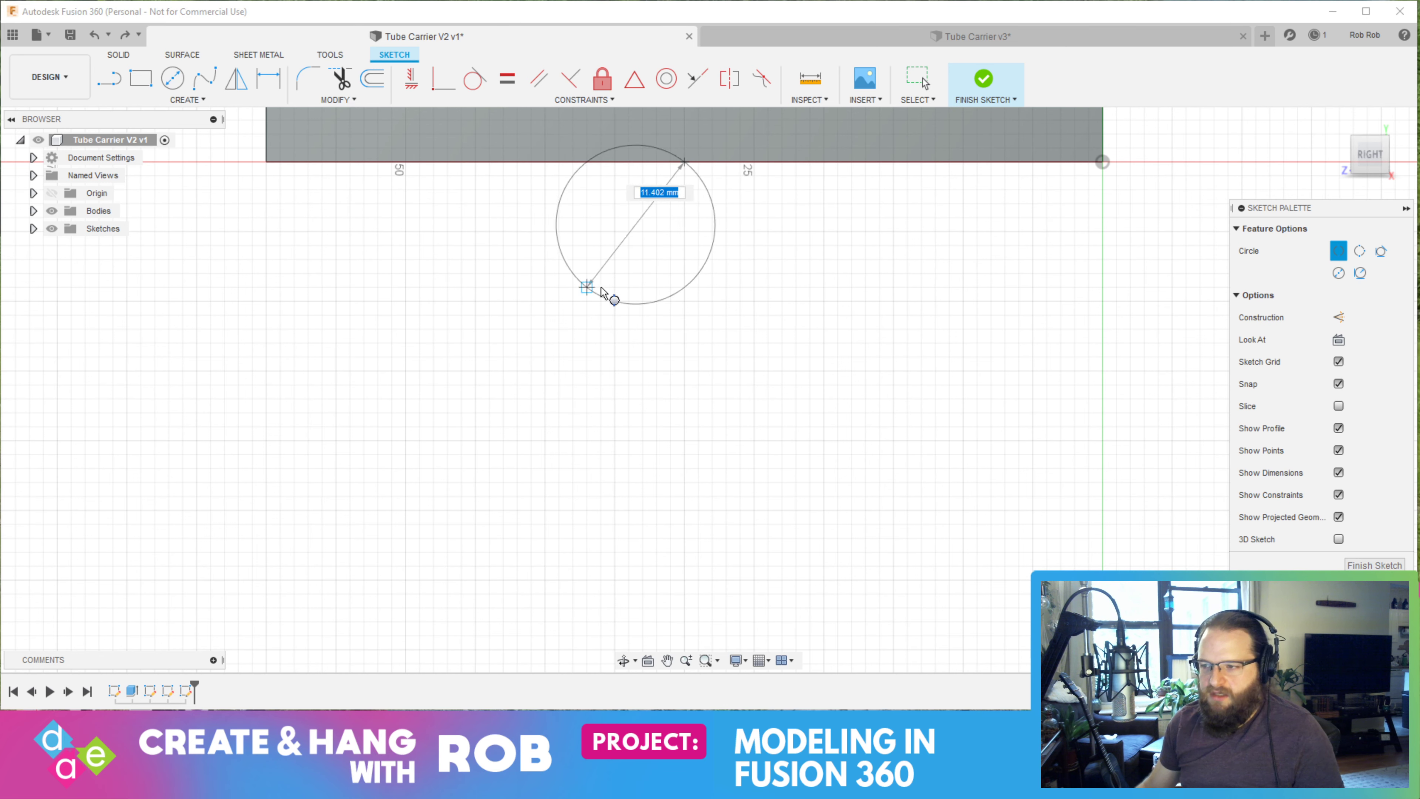
pyautogui.press('Escape')
# Draw a 35 mm two-point circle straight down from the midpoint of the plate's lower edge
pyautogui.click(168, 100)
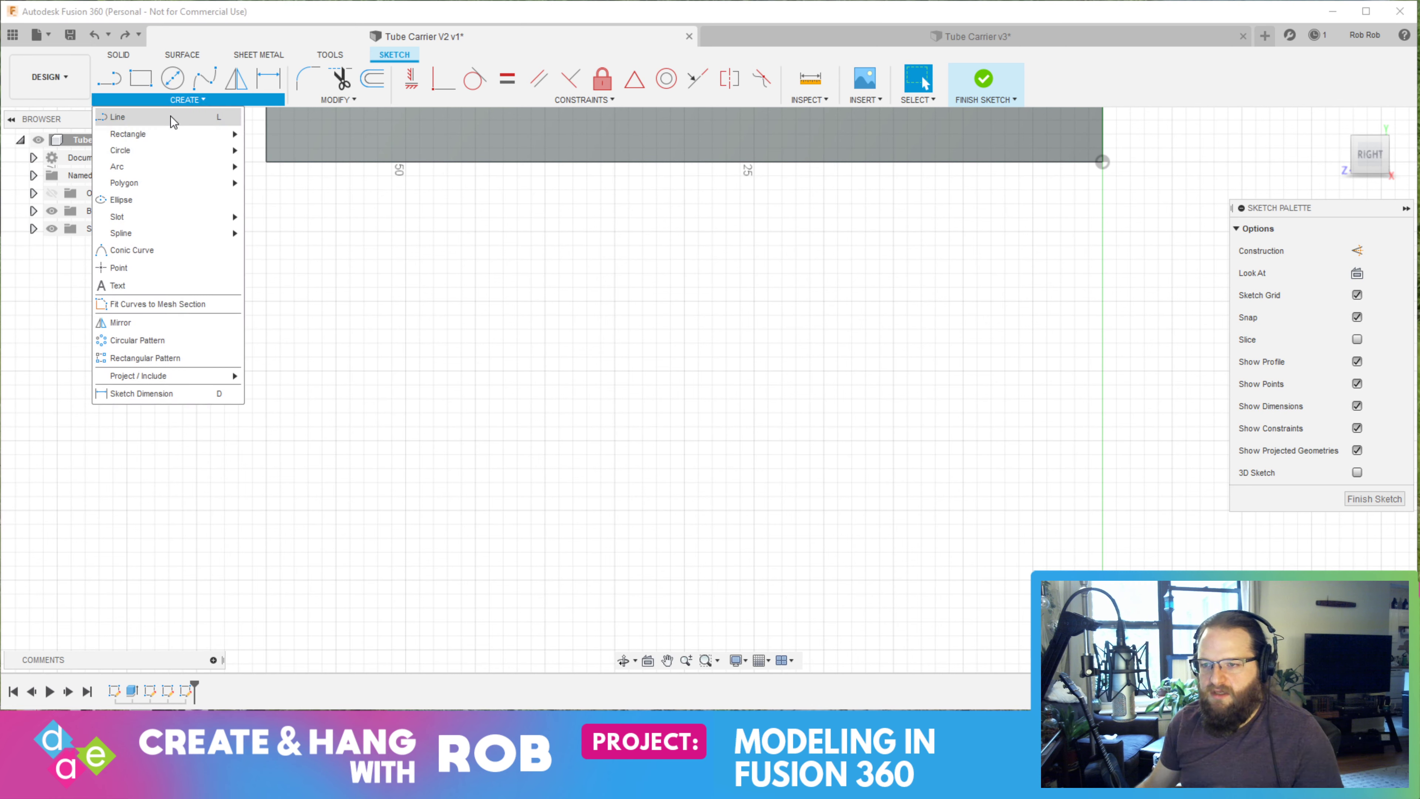
pyautogui.moveTo(171, 150)
pyautogui.click(268, 176)
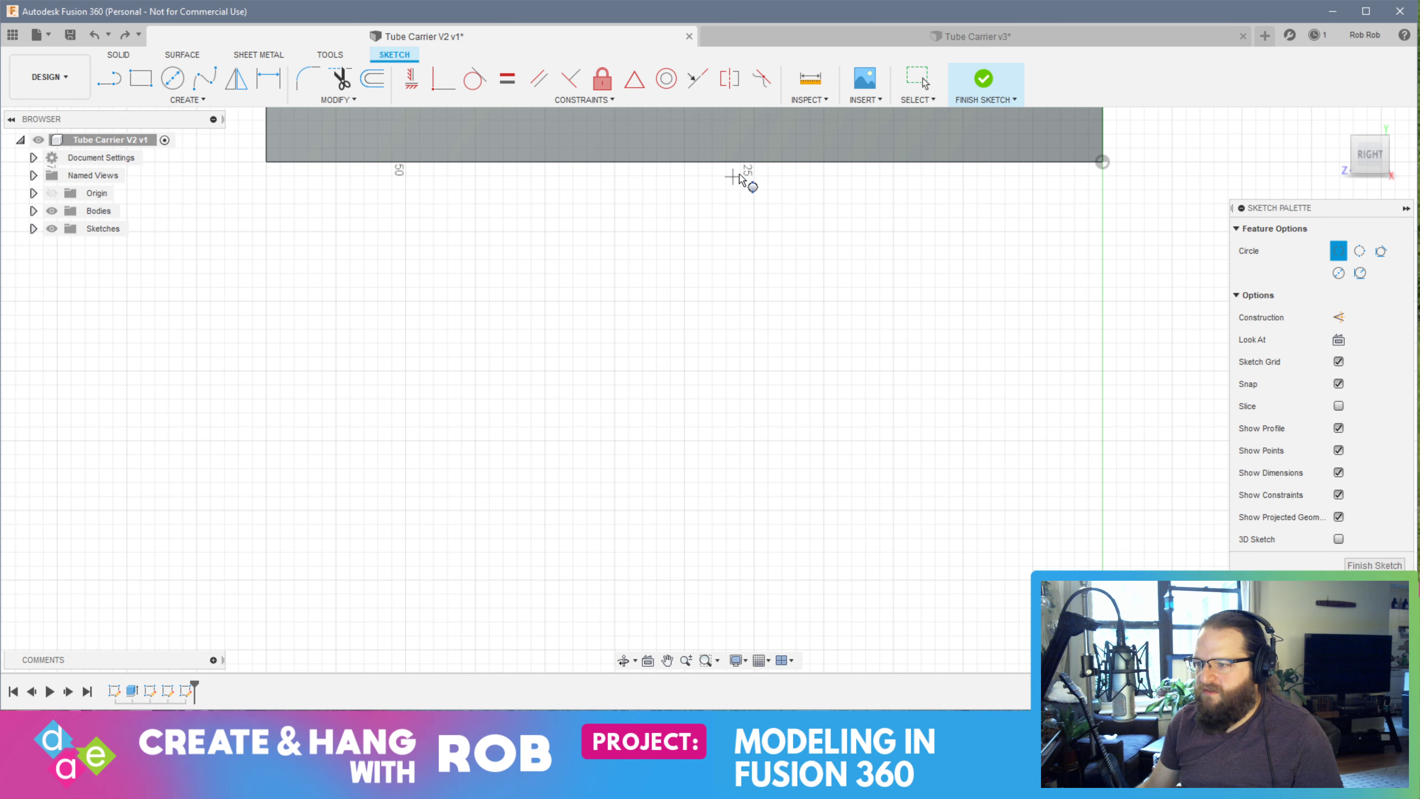
pyautogui.click(685, 163)
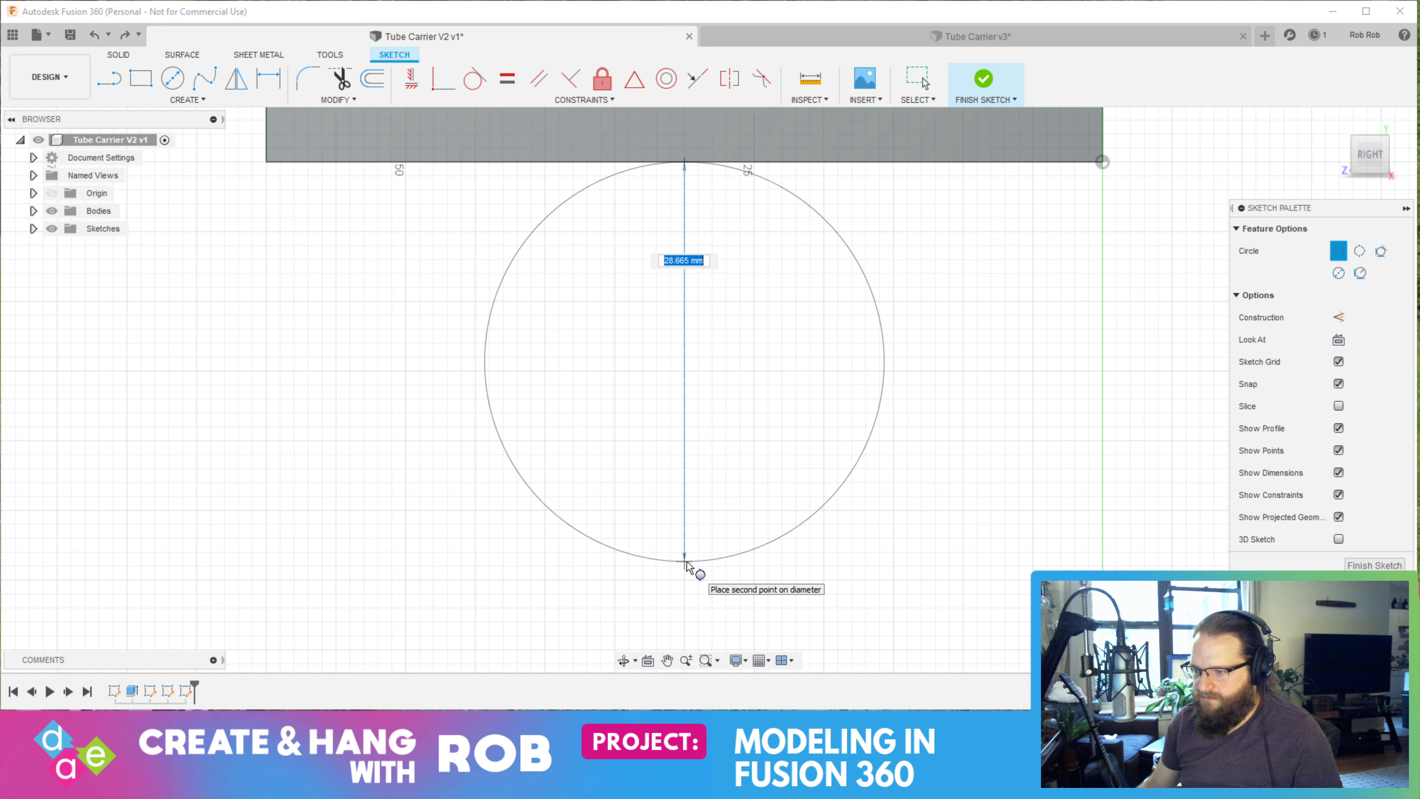
pyautogui.write('35')
pyautogui.press('Return')
pyautogui.press('Escape')
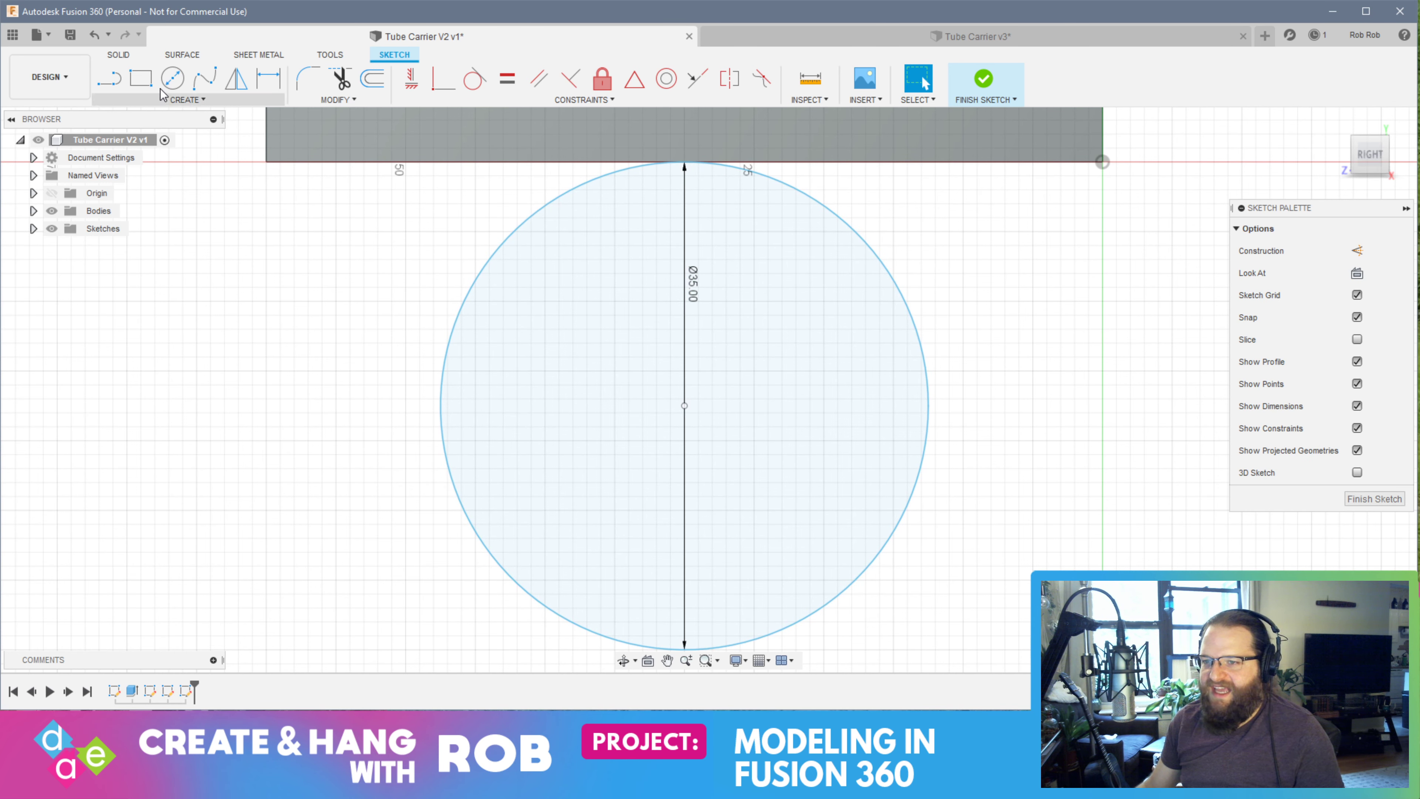
# Add a concentric 30 mm circle inside the 35 mm circle
pyautogui.click(172, 78)
pyautogui.click(684, 406)
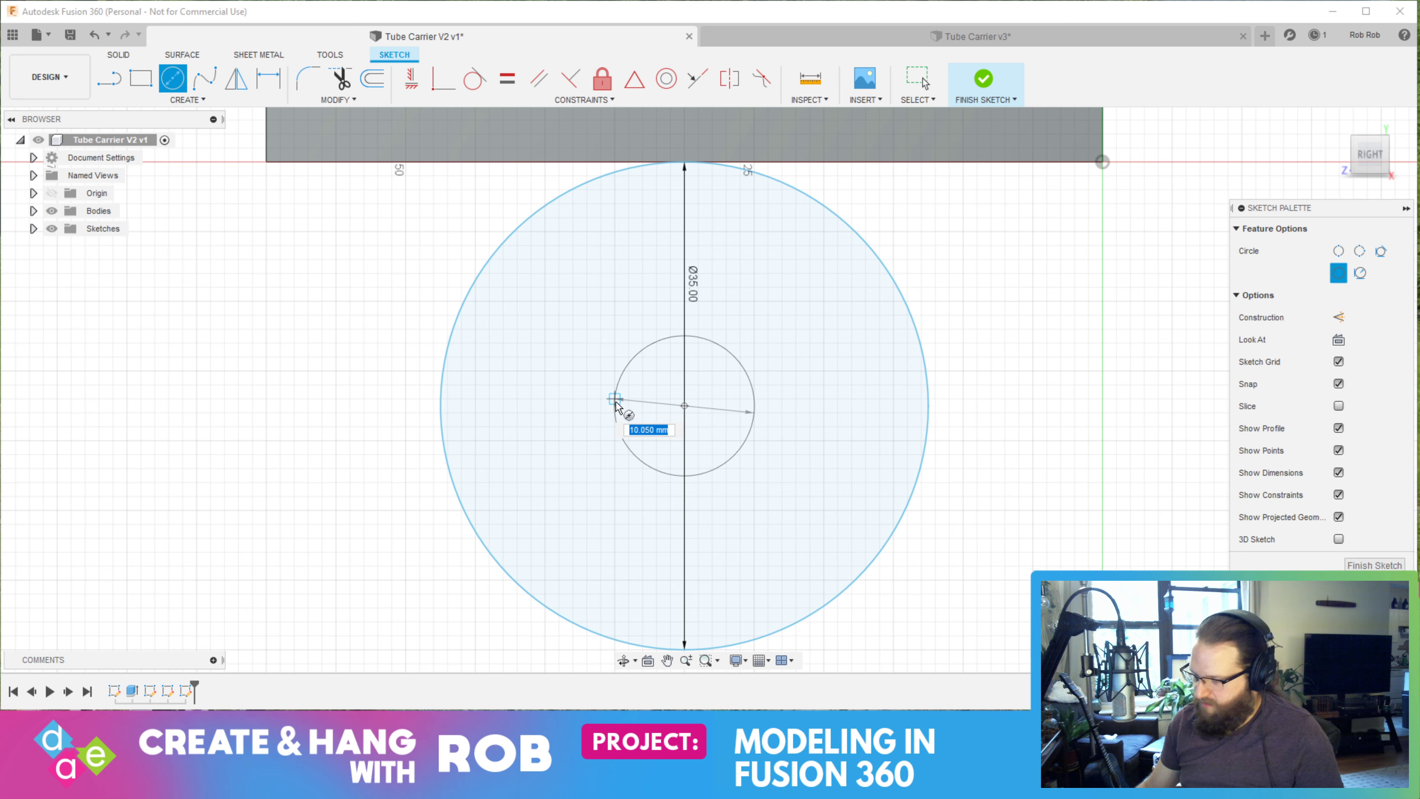
pyautogui.write('30')
pyautogui.press('Return')
pyautogui.press('Escape')
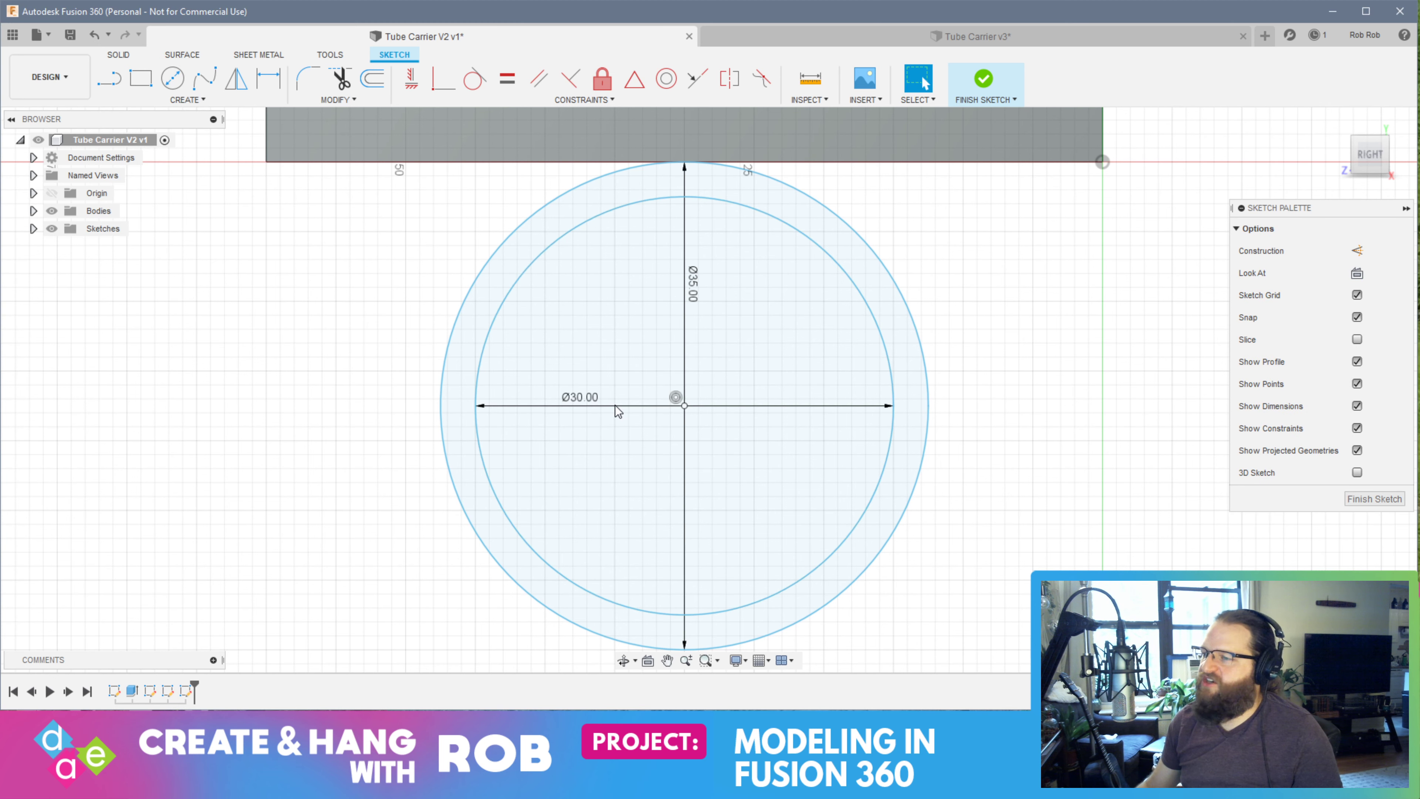
# Split both circles with horizontal lines from their centre to each side of the outer circle, and finish the sketch
pyautogui.click(117, 82)
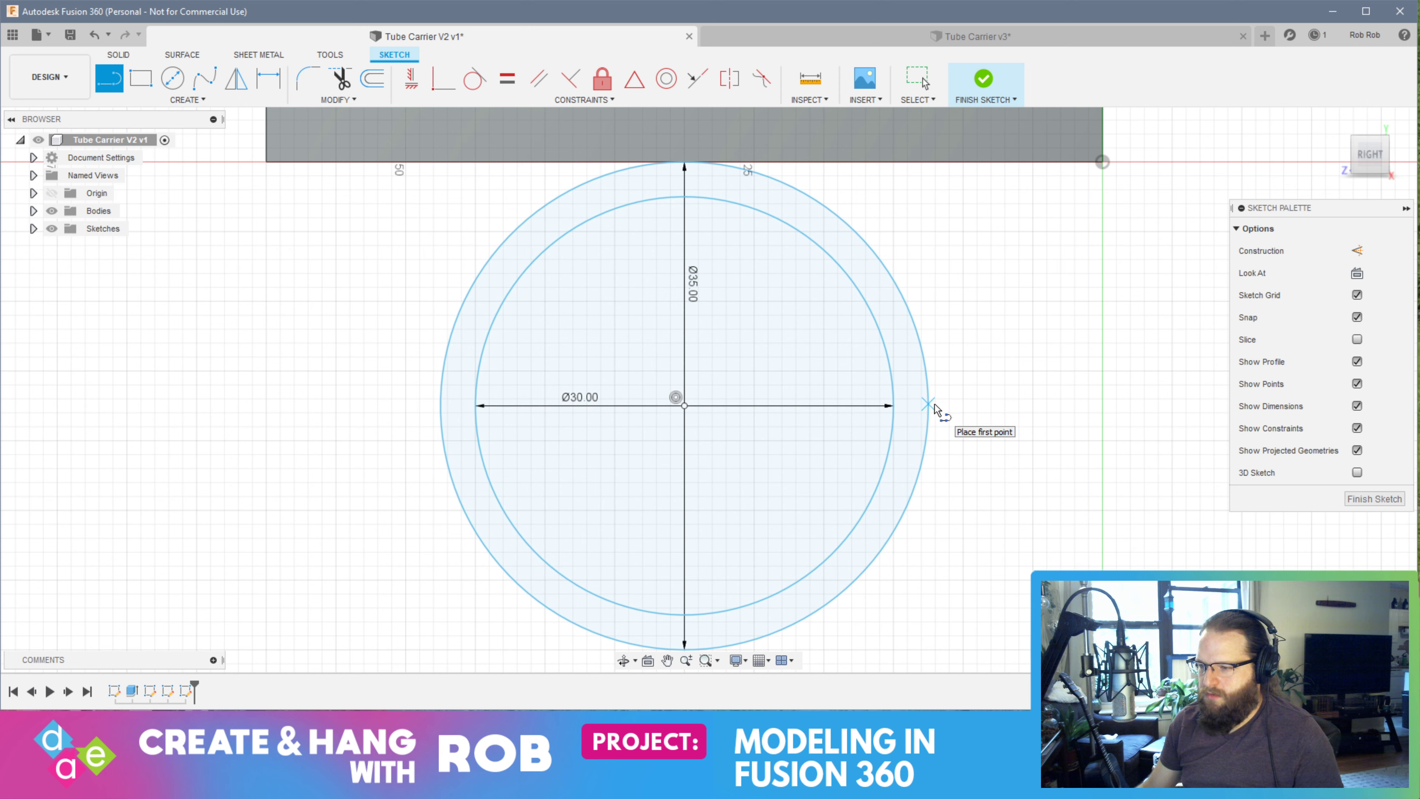
pyautogui.click(684, 406)
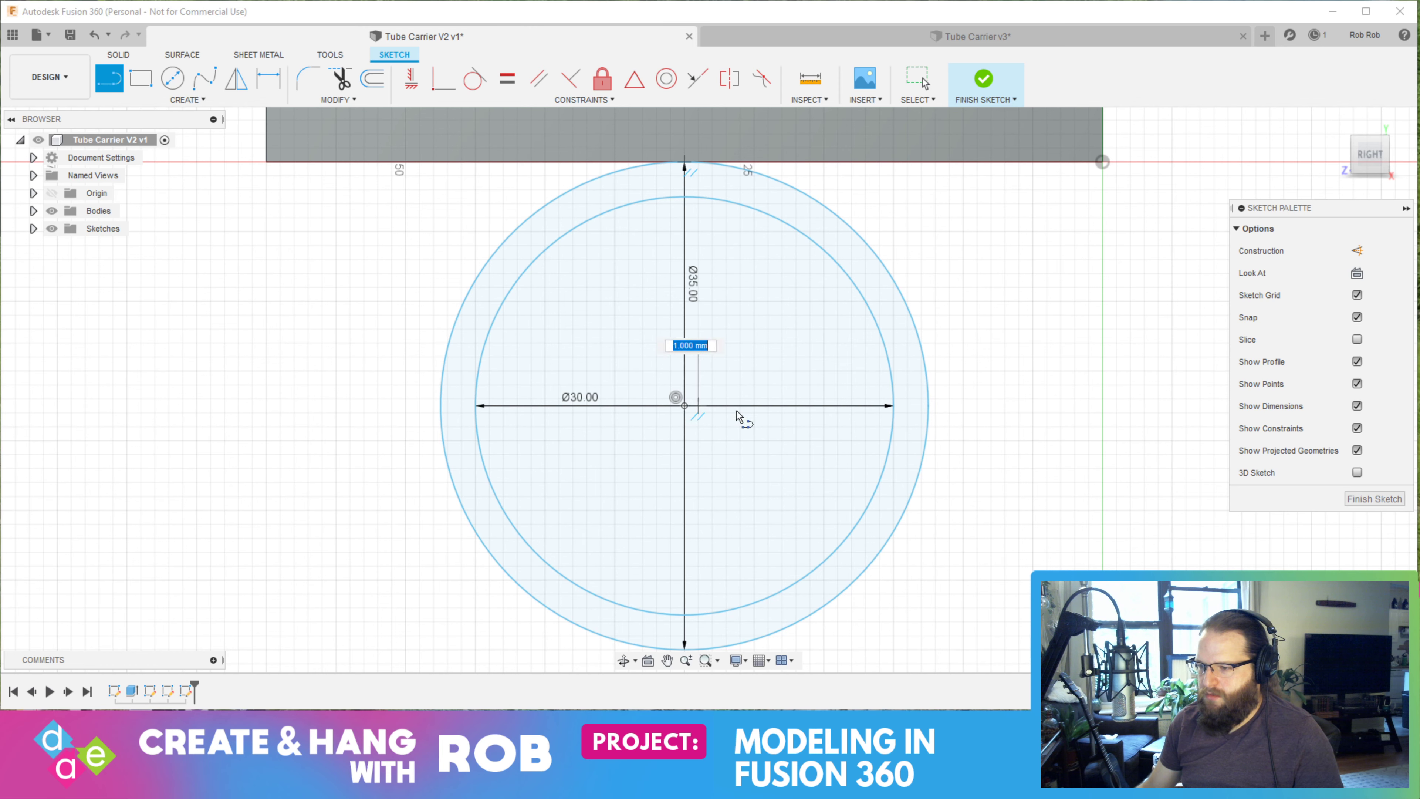
pyautogui.click(928, 406)
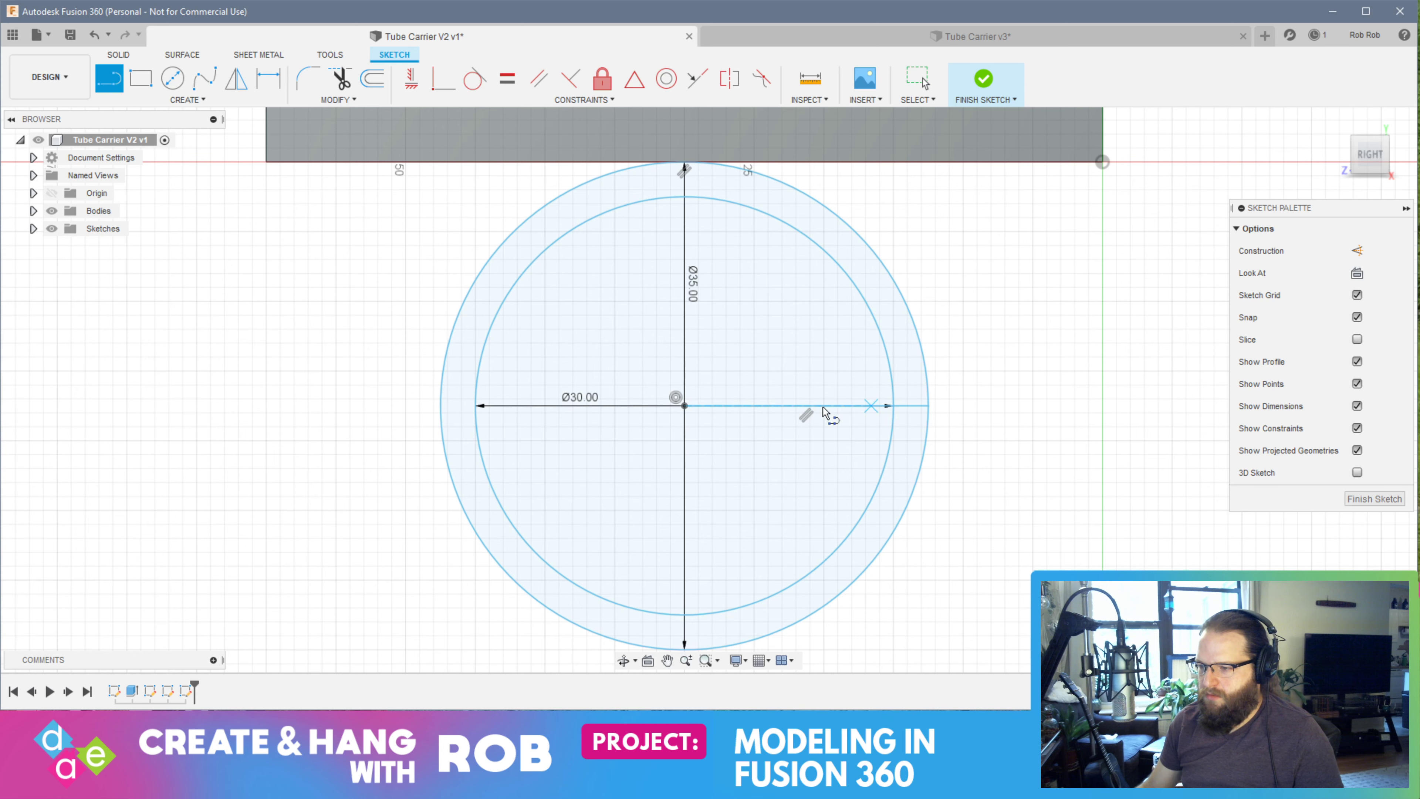
pyautogui.click(685, 406)
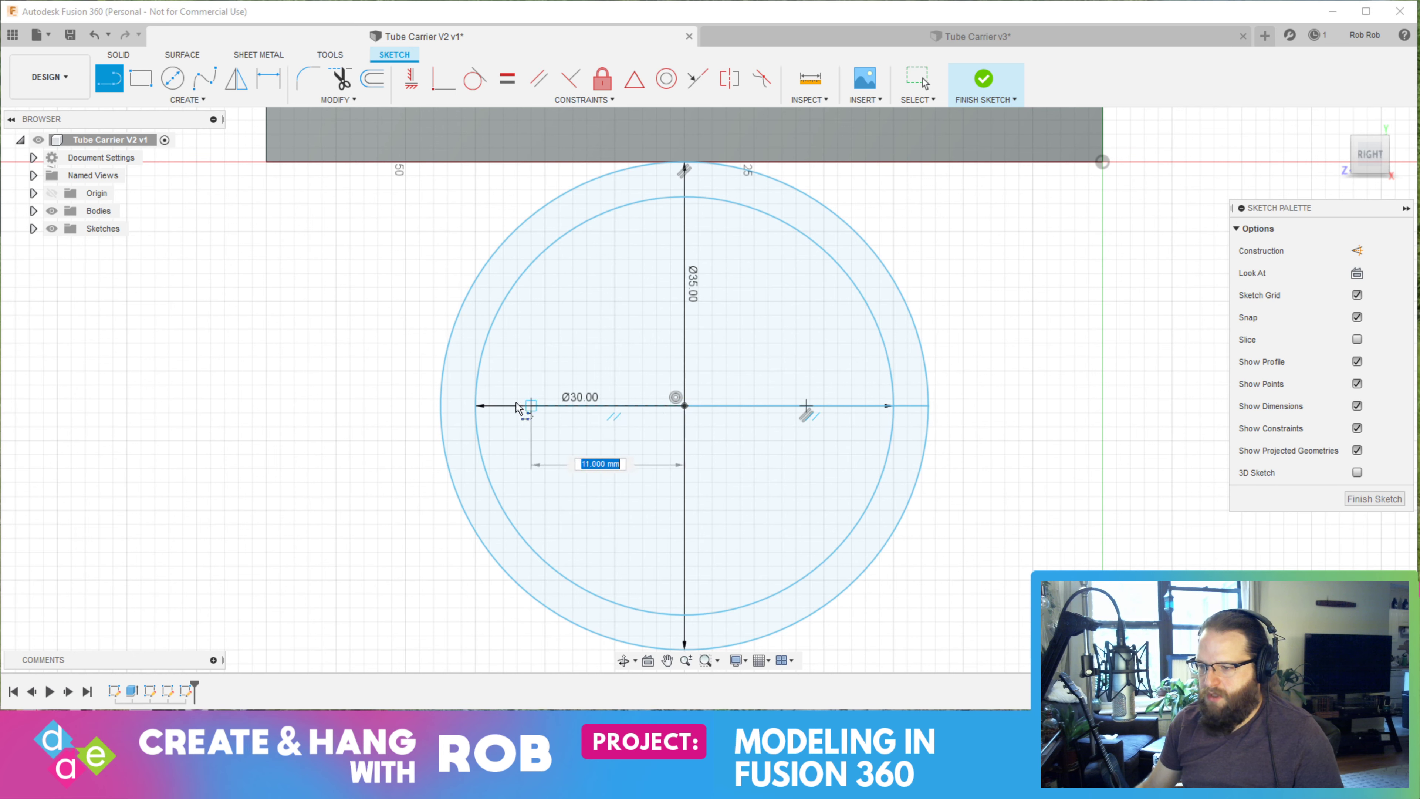
pyautogui.click(441, 406)
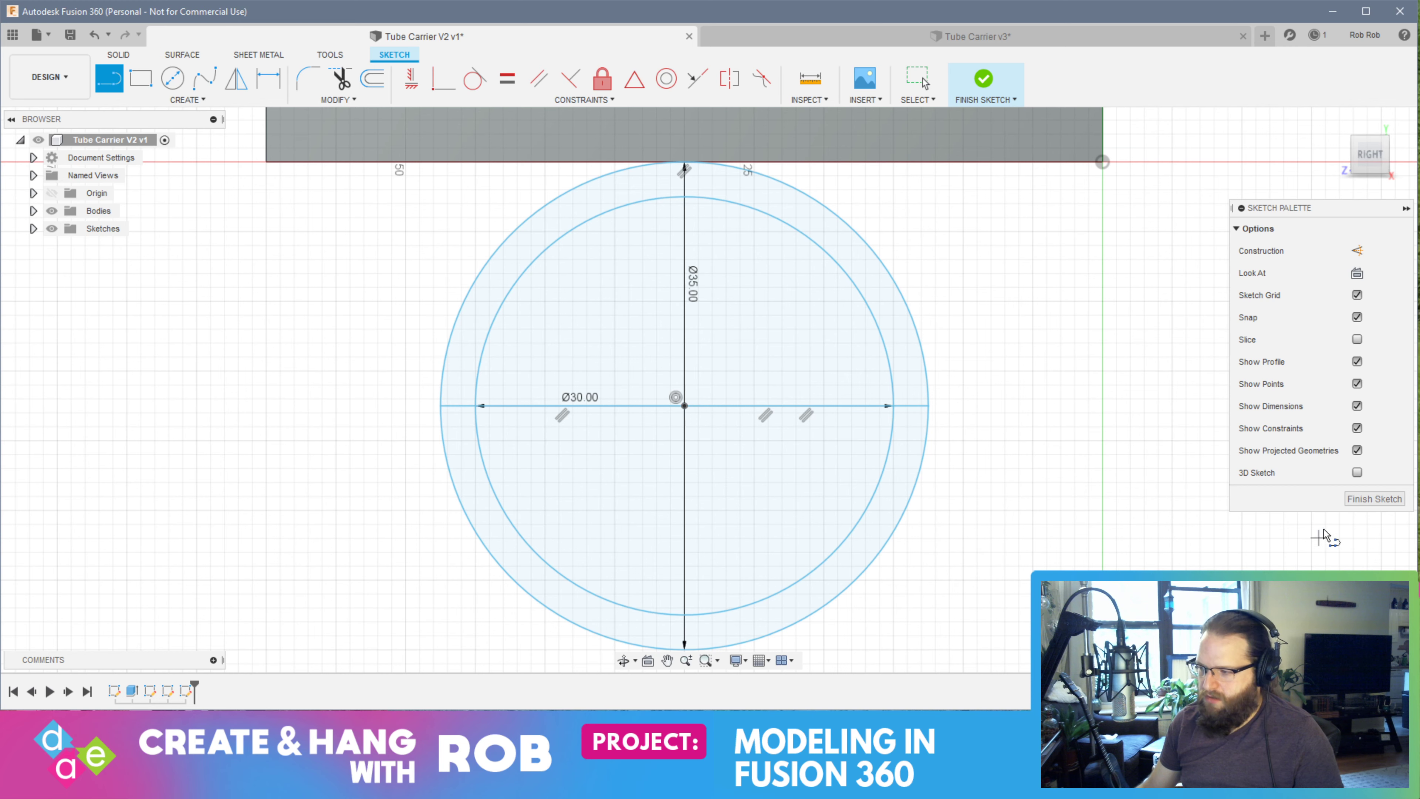
pyautogui.click(1374, 499)
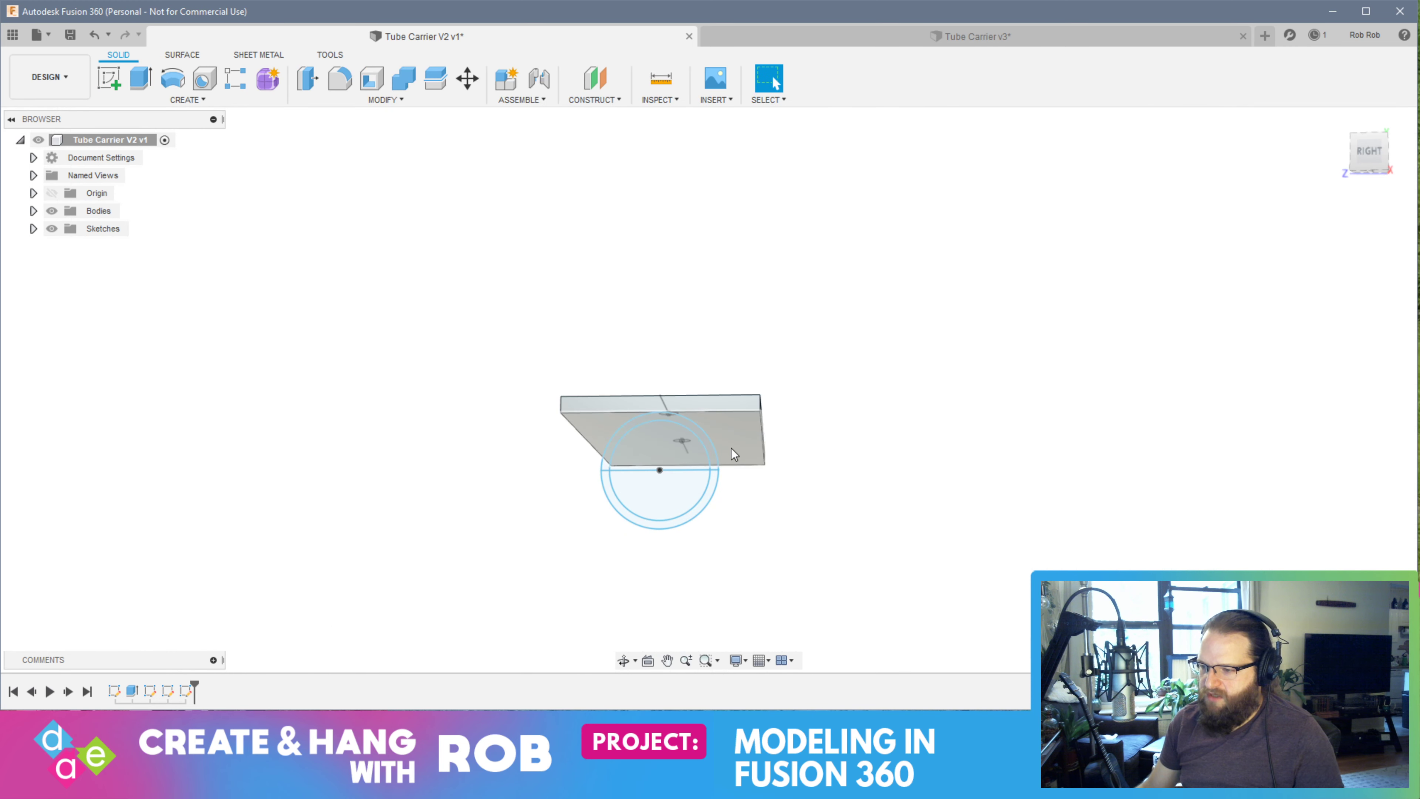
# Extrude the upper half of the ring profile -115 mm along the underside of the plate as a new body
pyautogui.scroll(5, 710, 450)
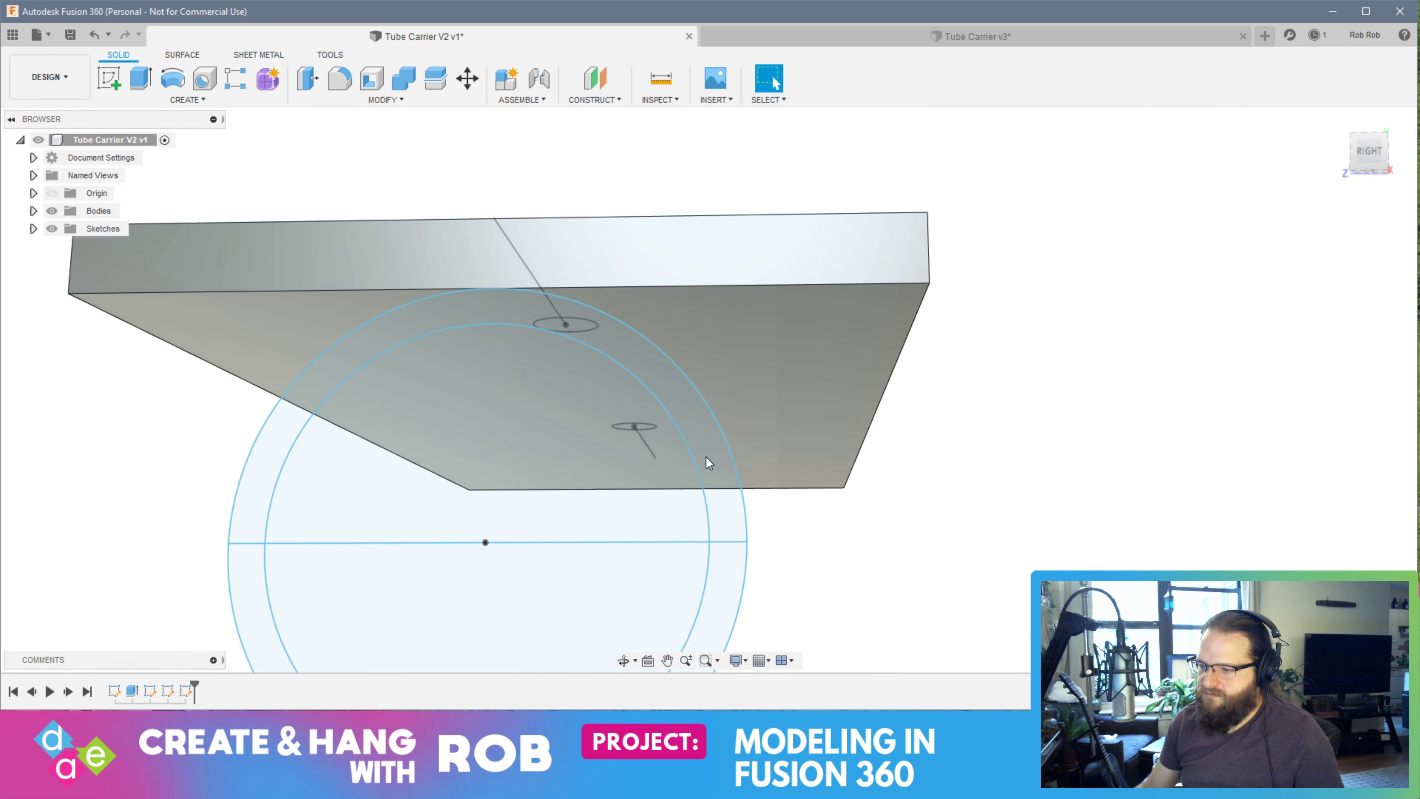
pyautogui.rightClick(730, 507)
pyautogui.click(777, 485)
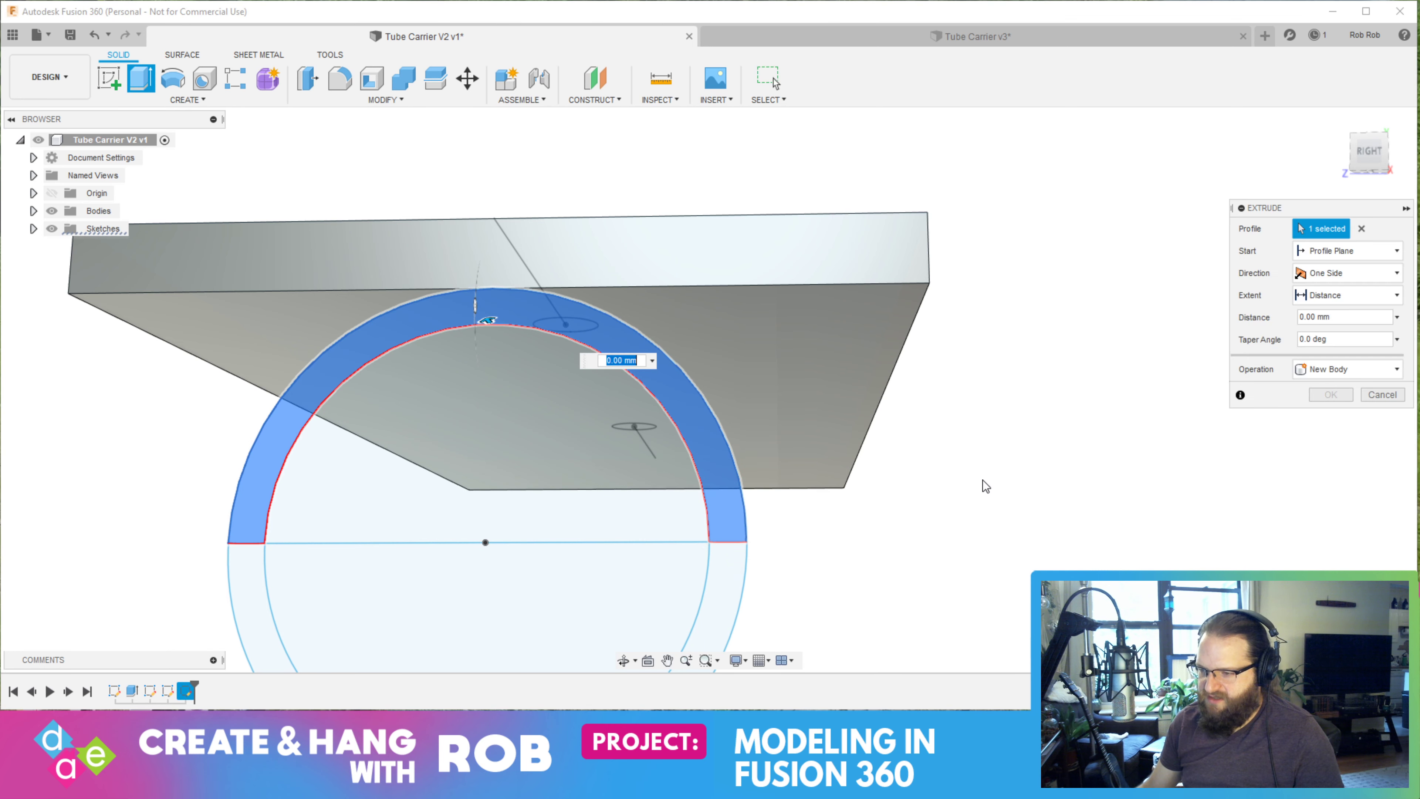
pyautogui.keyDown('shift'); pyautogui.moveTo(985, 486); pyautogui.dragTo(882, 495, button='middle'); pyautogui.keyUp('shift')
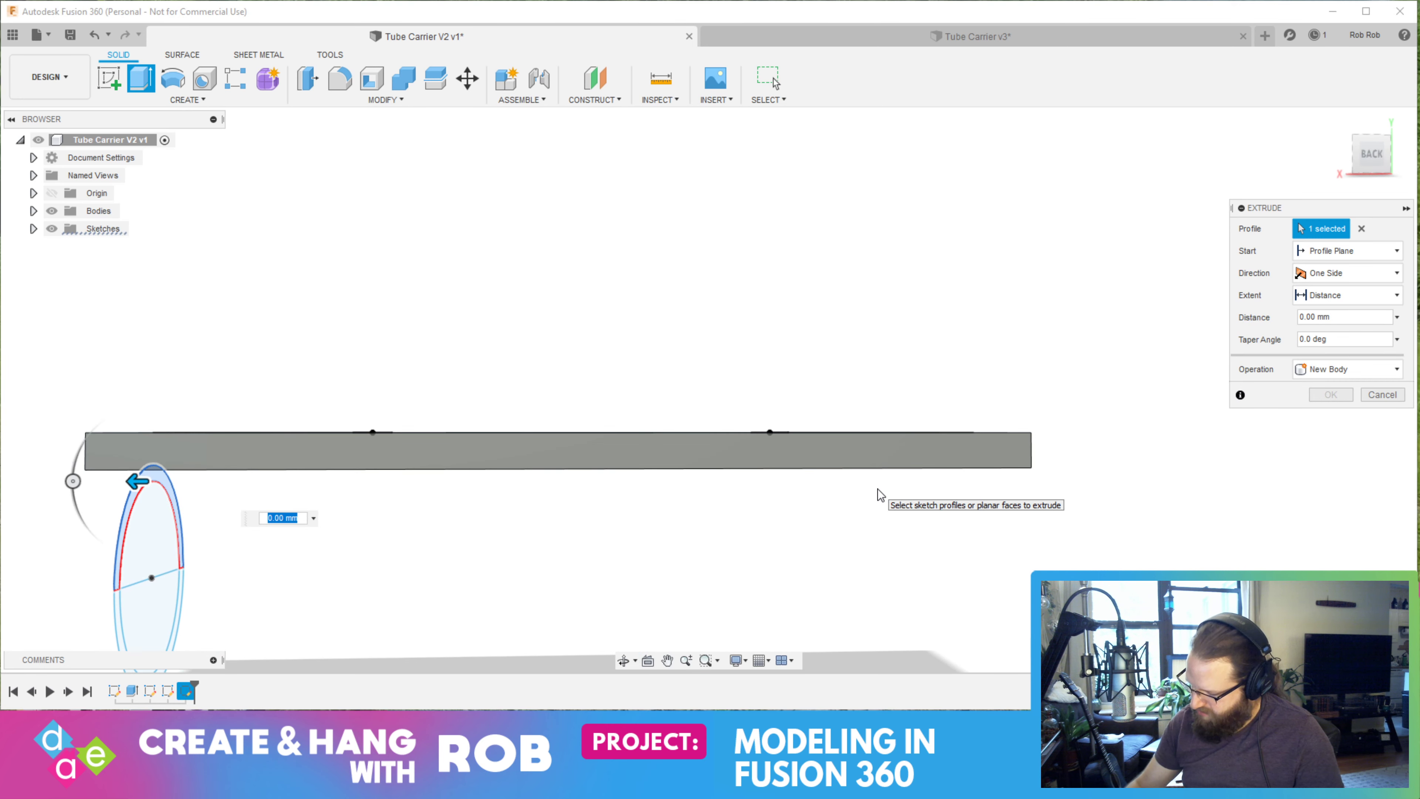
pyautogui.write('-130')
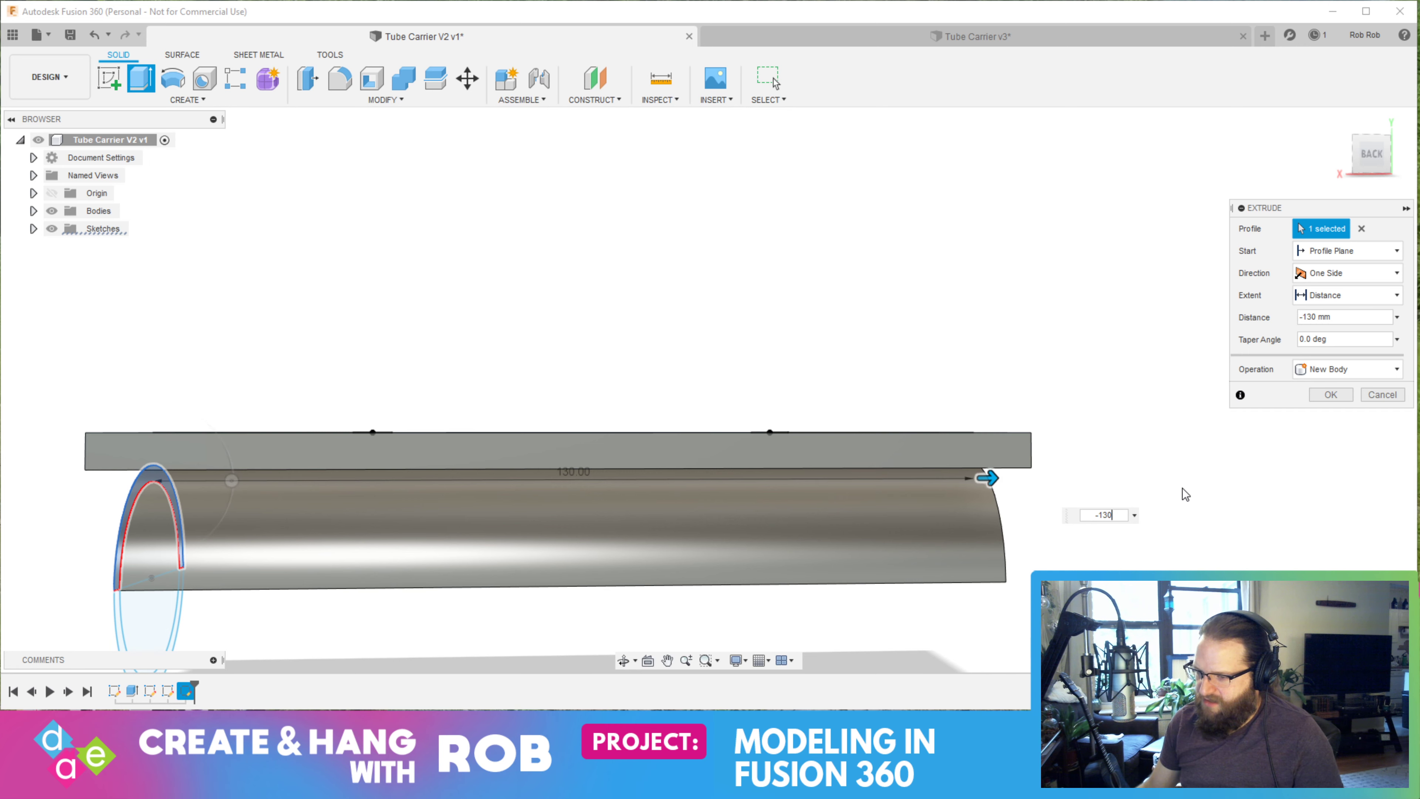
pyautogui.moveTo(1182, 492)
pyautogui.keyDown('shift'); pyautogui.mouseDown(button='middle')
pyautogui.moveTo(1172, 514)
pyautogui.moveTo(1173, 482)
pyautogui.moveTo(1173, 498)
pyautogui.mouseUp(button='middle'); pyautogui.keyUp('shift')
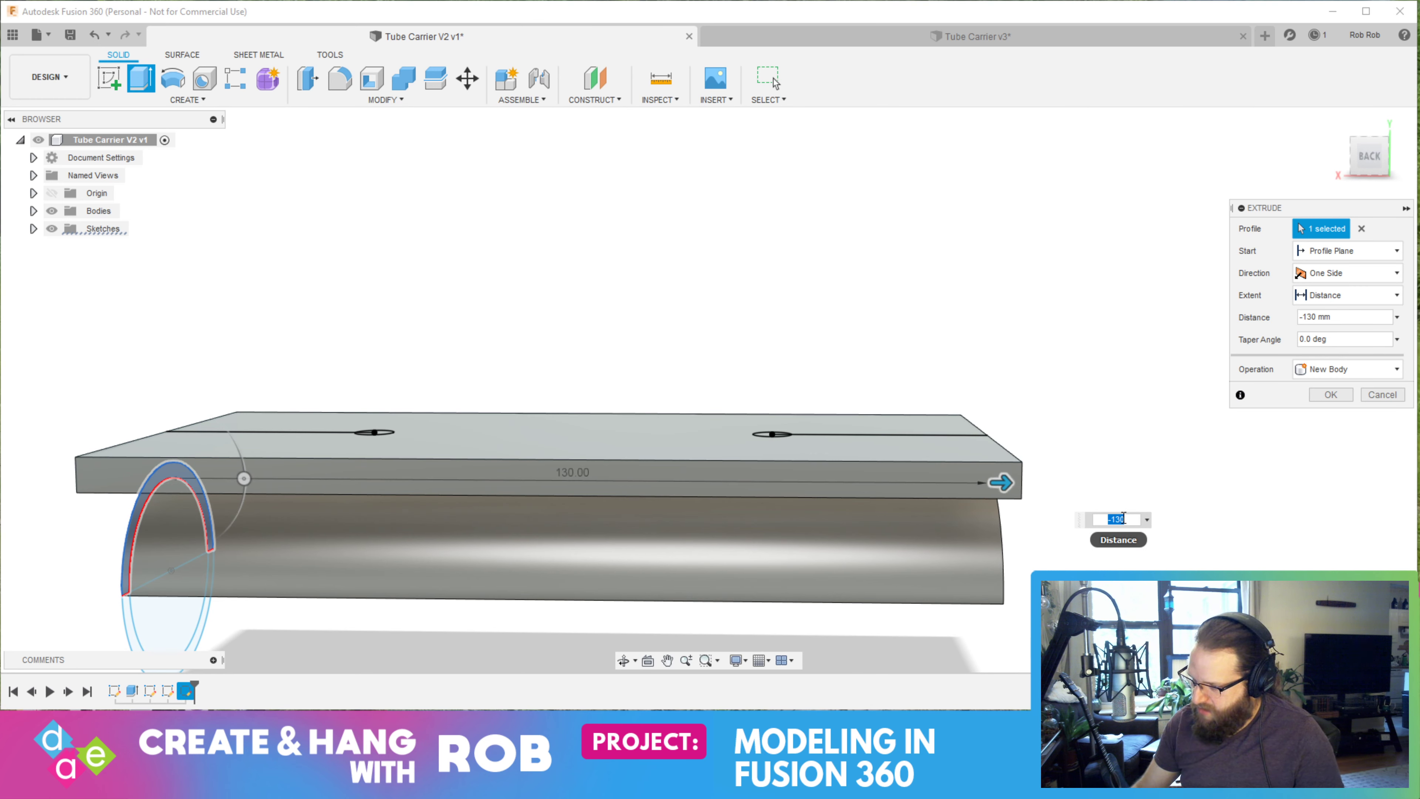
pyautogui.press('Return')
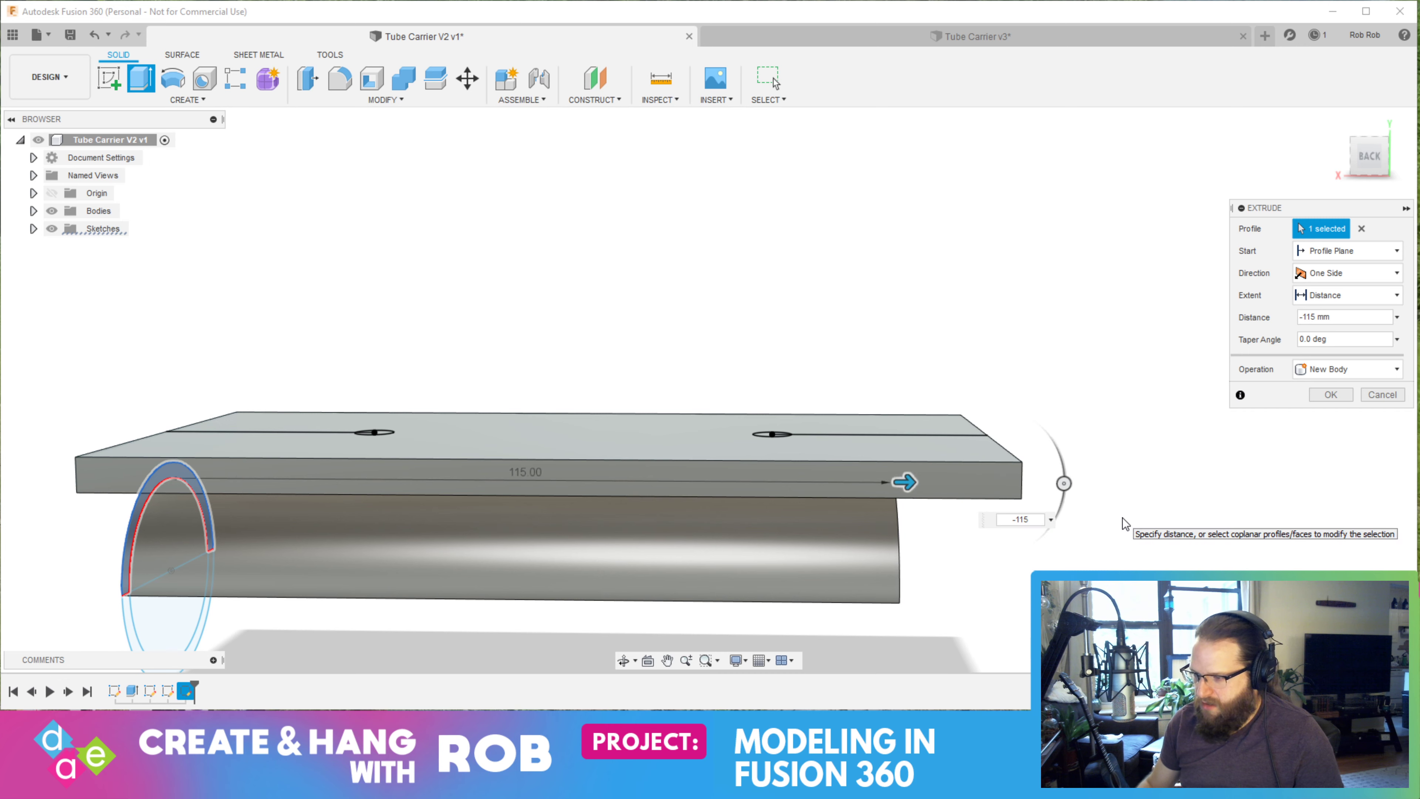
pyautogui.press('Return')
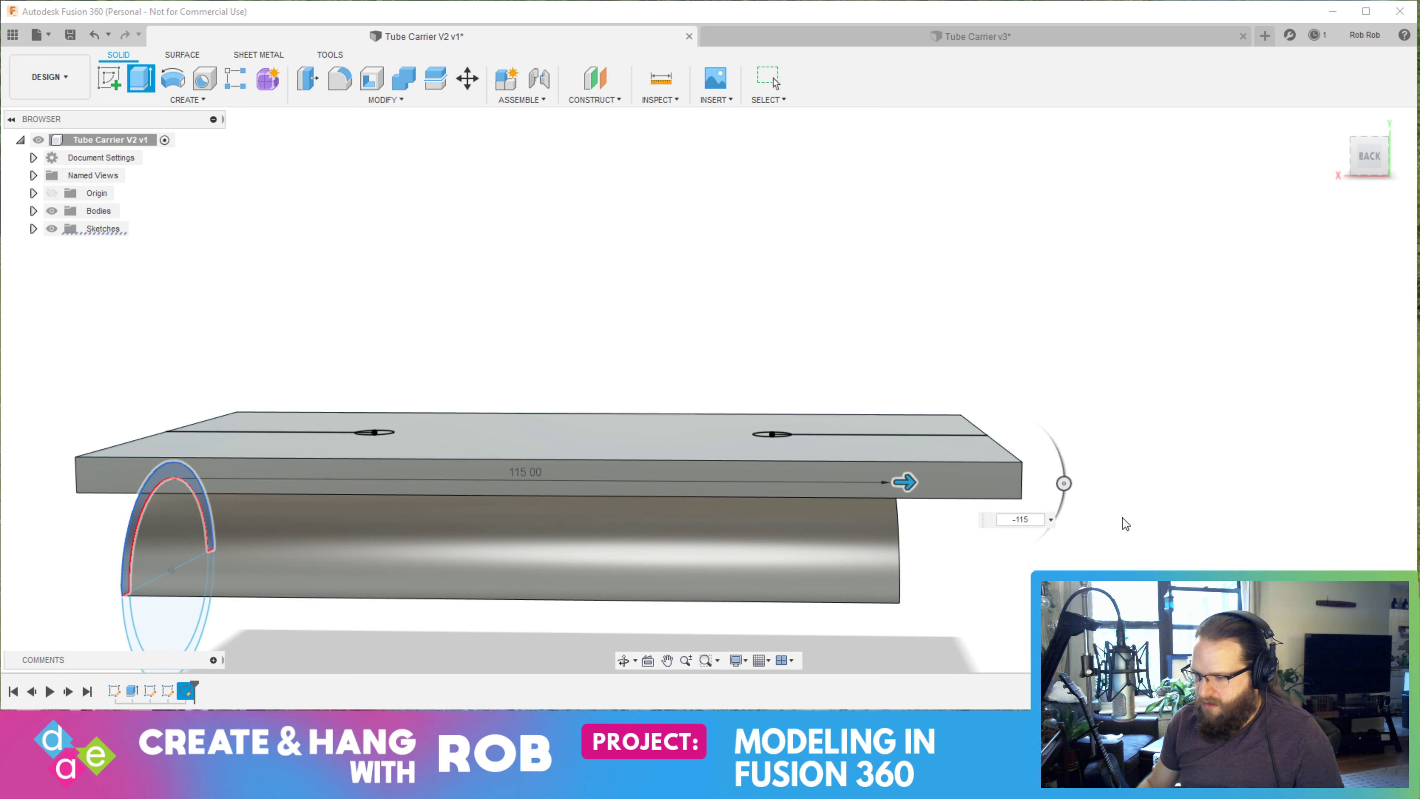
# Offset the half-tube's end face at the sketch plane by -15 mm to shorten the body
pyautogui.keyDown('shift'); pyautogui.moveTo(656, 476); pyautogui.dragTo(442, 517, button='middle'); pyautogui.keyUp('shift')
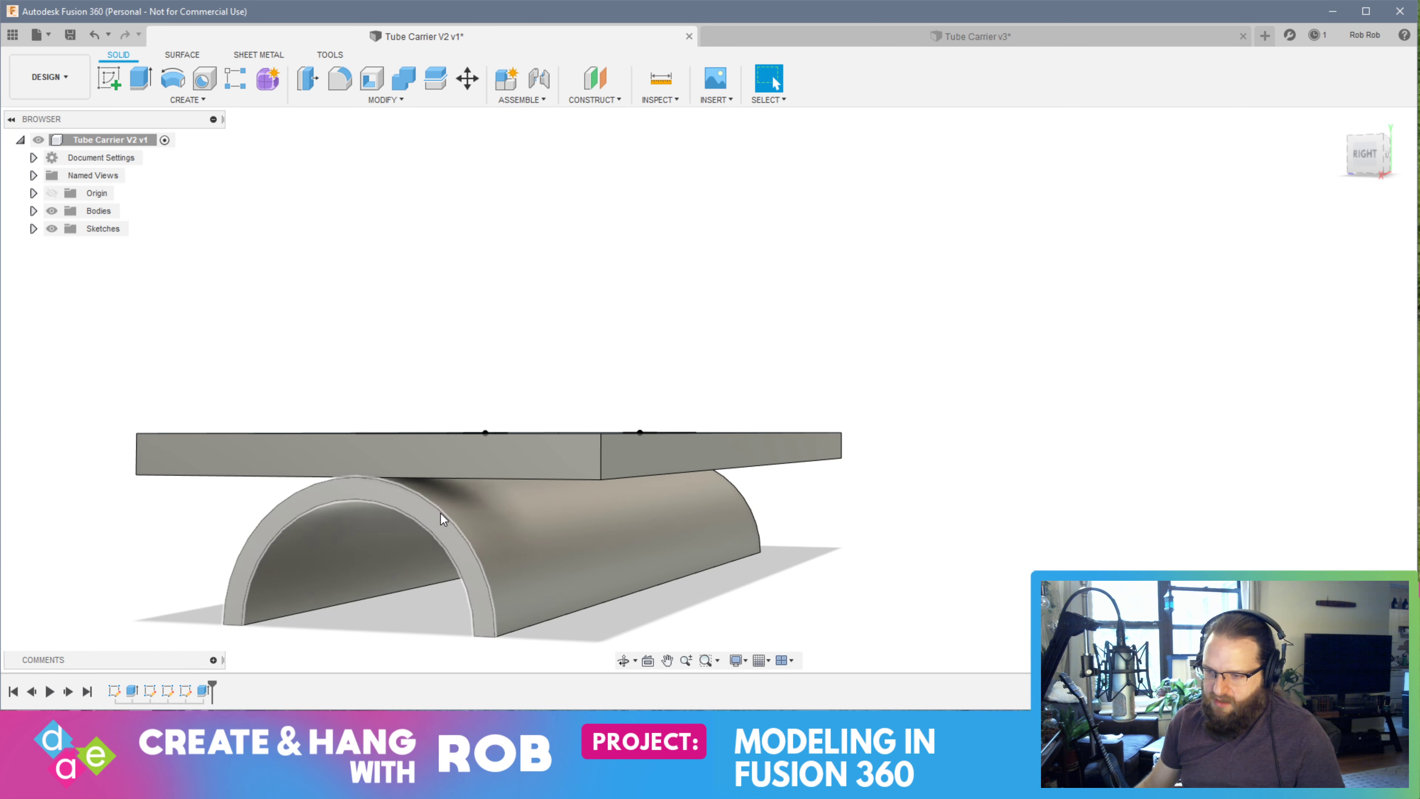
pyautogui.click(387, 492)
pyautogui.rightClick(386, 491)
pyautogui.click(418, 479)
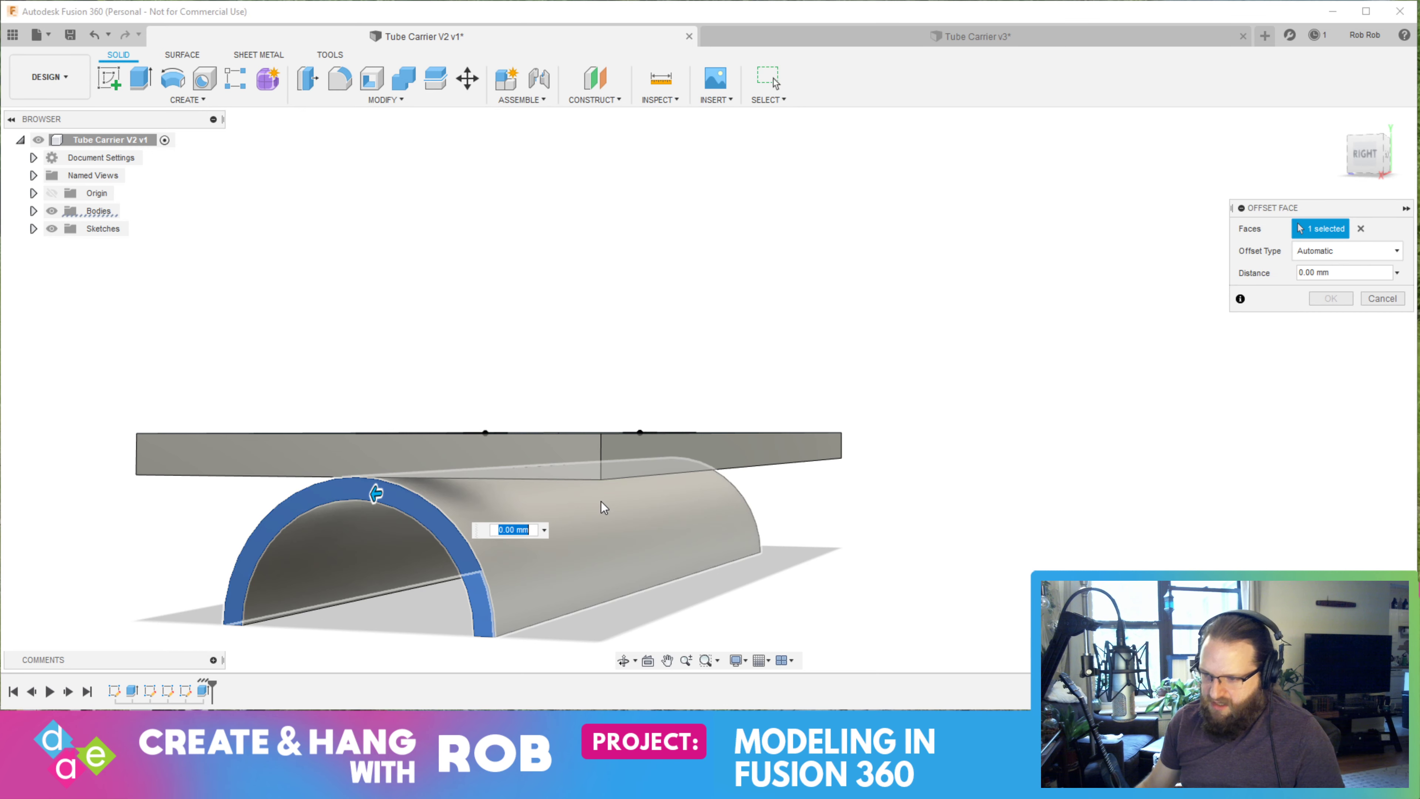
pyautogui.write('-15')
pyautogui.press('Return')
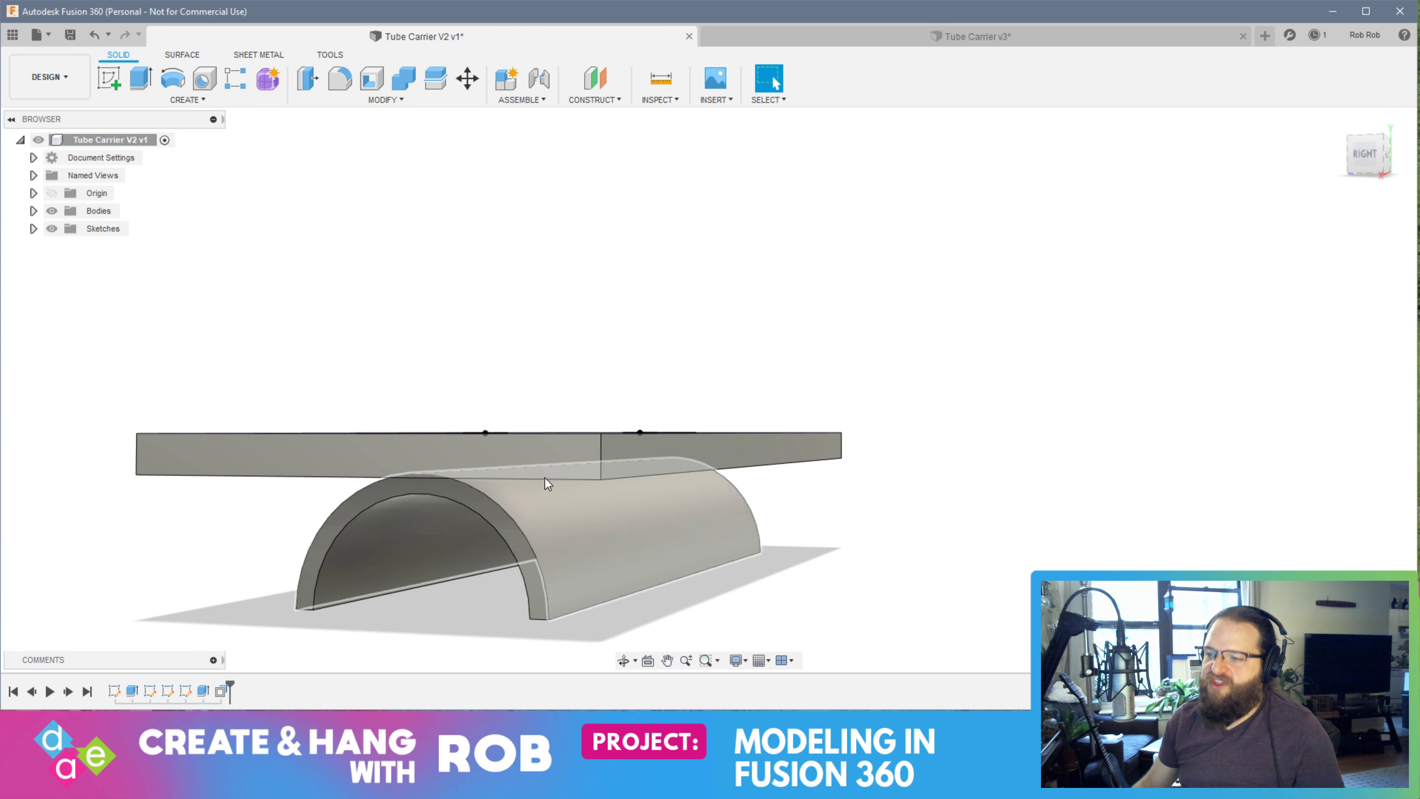
pyautogui.keyDown('shift'); pyautogui.moveTo(552, 482); pyautogui.dragTo(374, 474, button='middle'); pyautogui.keyUp('shift')
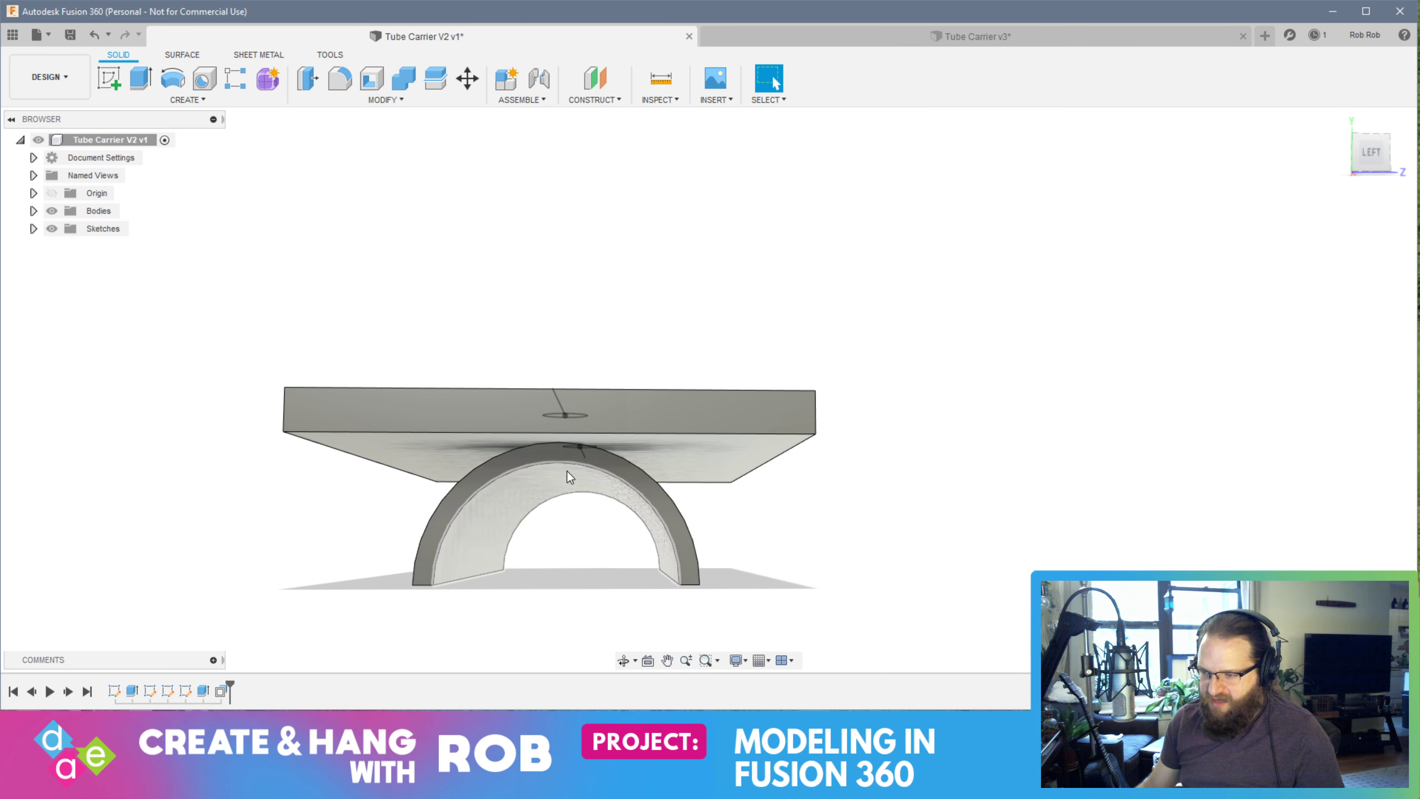
pyautogui.keyDown('shift'); pyautogui.moveTo(570, 473); pyautogui.dragTo(501, 235, button='middle'); pyautogui.keyUp('shift')
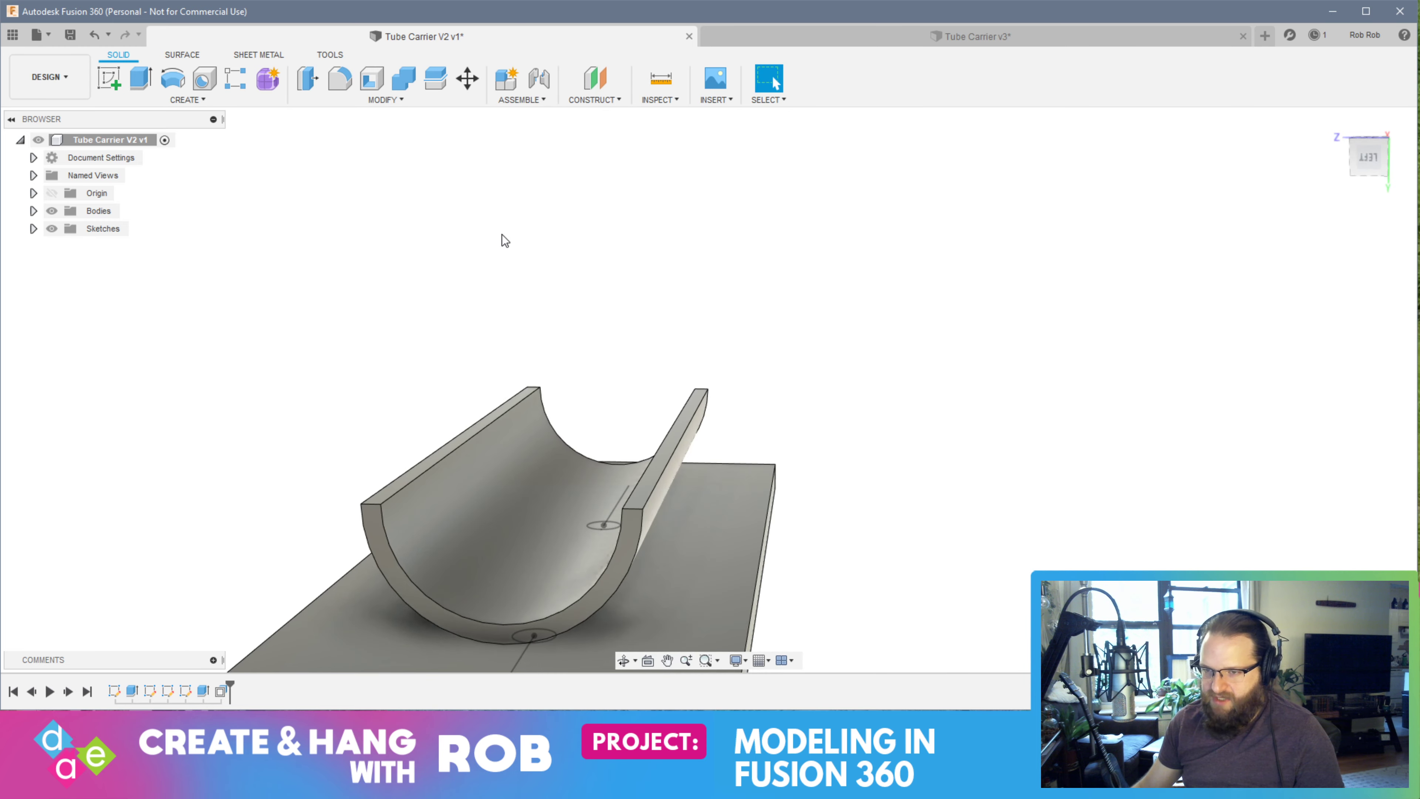
# Move the half-tube body 3 mm along Y so it sinks into the plate
pyautogui.click(33, 211)
pyautogui.click(112, 246)
pyautogui.keyDown('shift'); pyautogui.moveTo(794, 609); pyautogui.dragTo(713, 545, button='middle'); pyautogui.keyUp('shift')
pyautogui.click(467, 79)
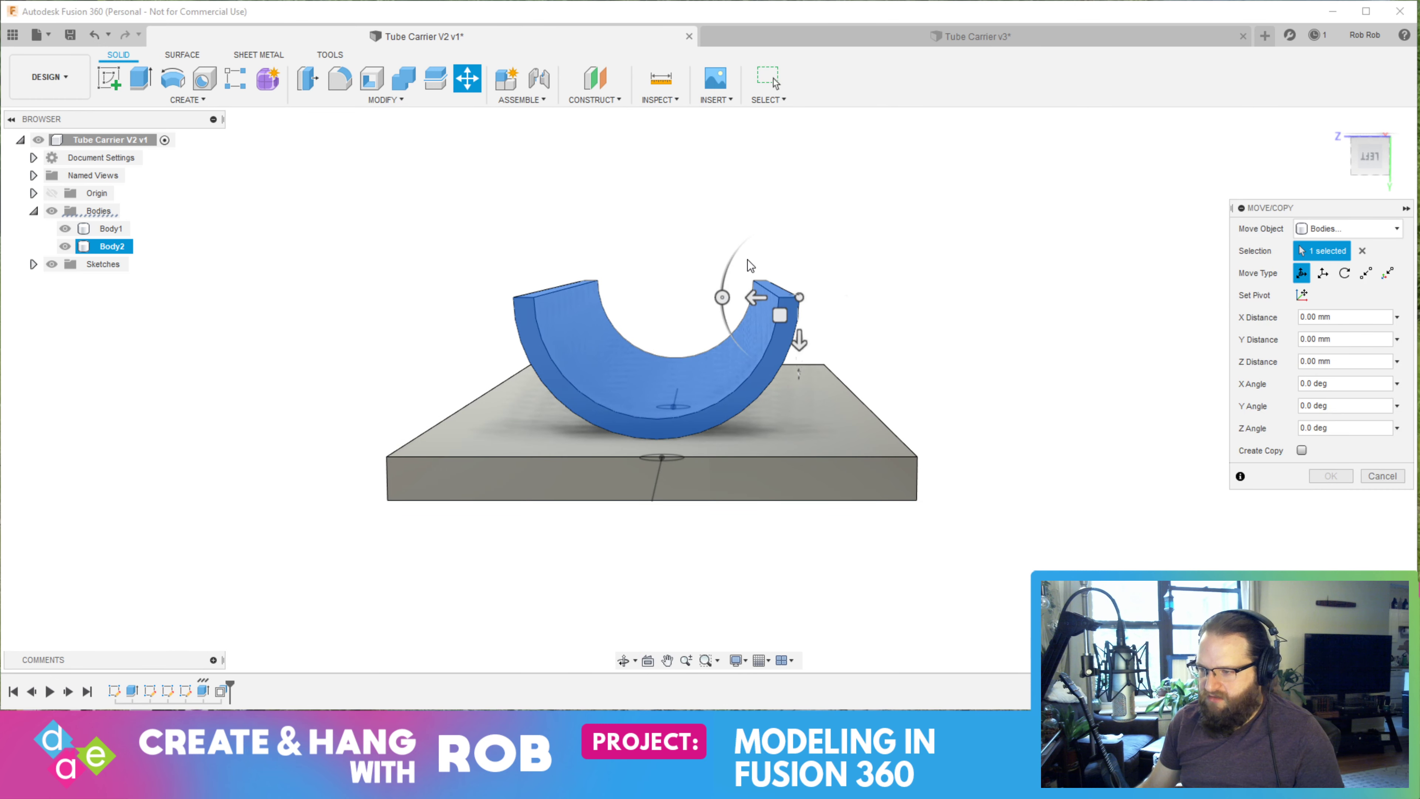
pyautogui.moveTo(798, 341); pyautogui.dragTo(796, 366)
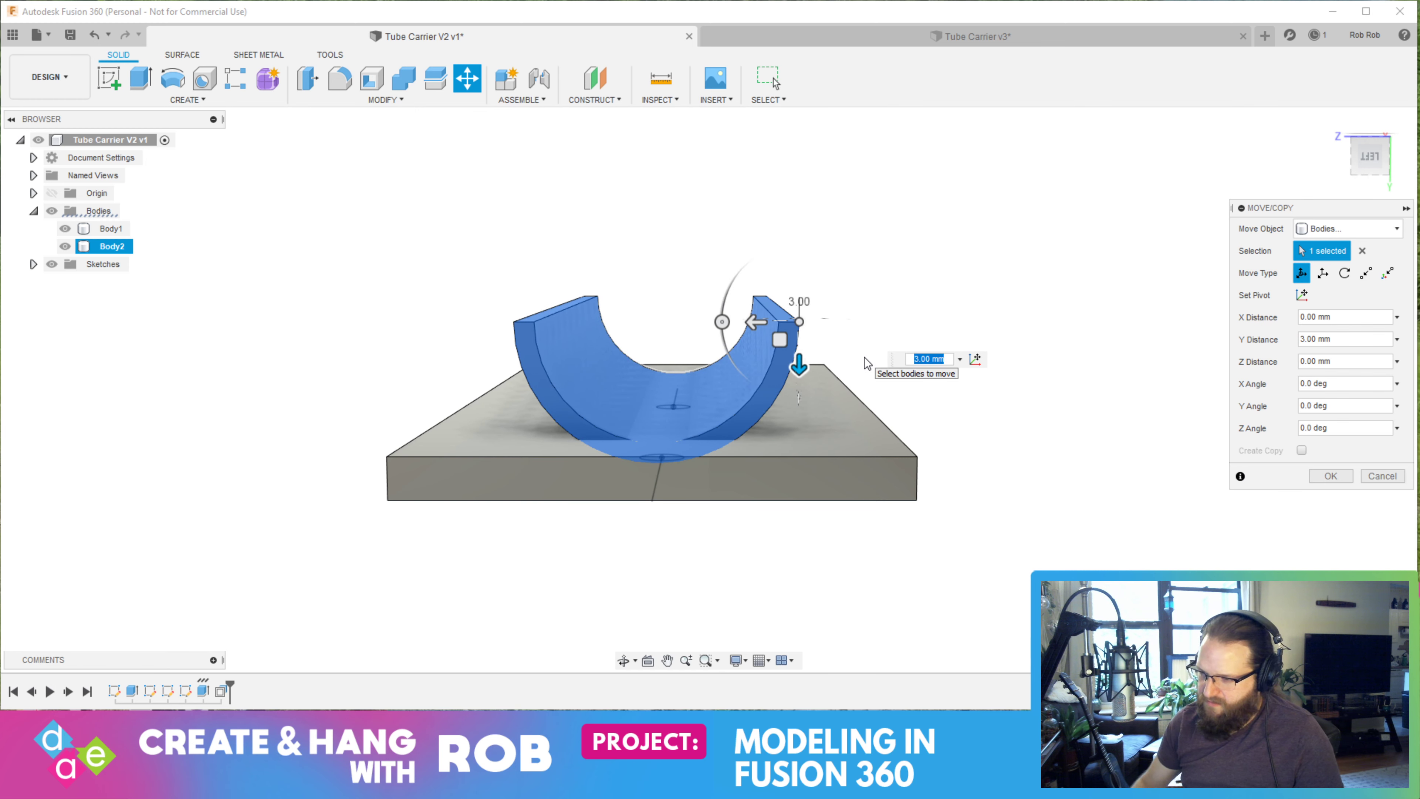
pyautogui.press('Return')
pyautogui.keyDown('shift'); pyautogui.moveTo(868, 359); pyautogui.dragTo(155, 193, button='middle'); pyautogui.keyUp('shift')
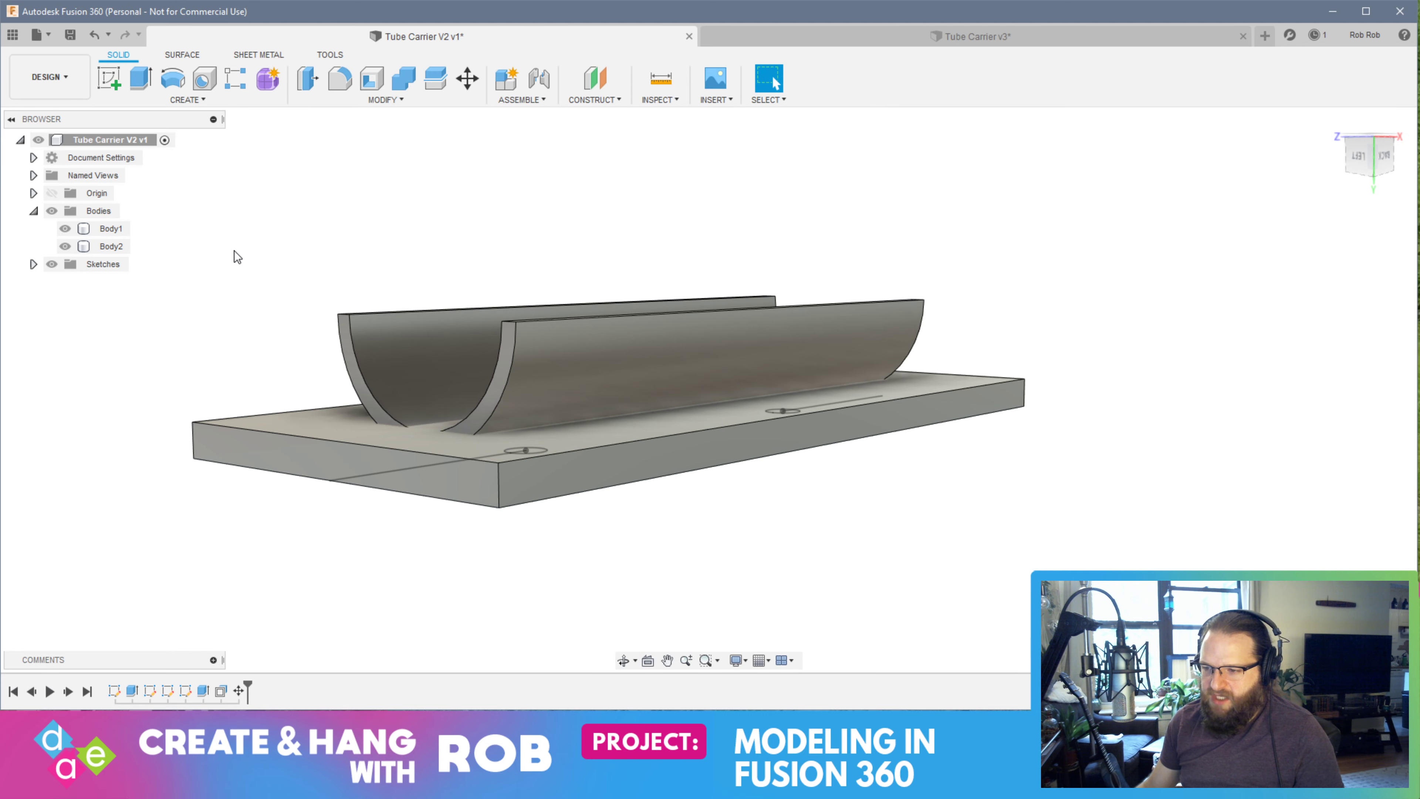
# Combine the half-tube and plate bodies into one with the Join operation
pyautogui.moveTo(234, 246); pyautogui.dragTo(697, 515)
pyautogui.click(364, 187)
pyautogui.click(110, 246)
pyautogui.keyDown('shift'); pyautogui.click(111, 228); pyautogui.keyUp('shift')
pyautogui.click(403, 78)
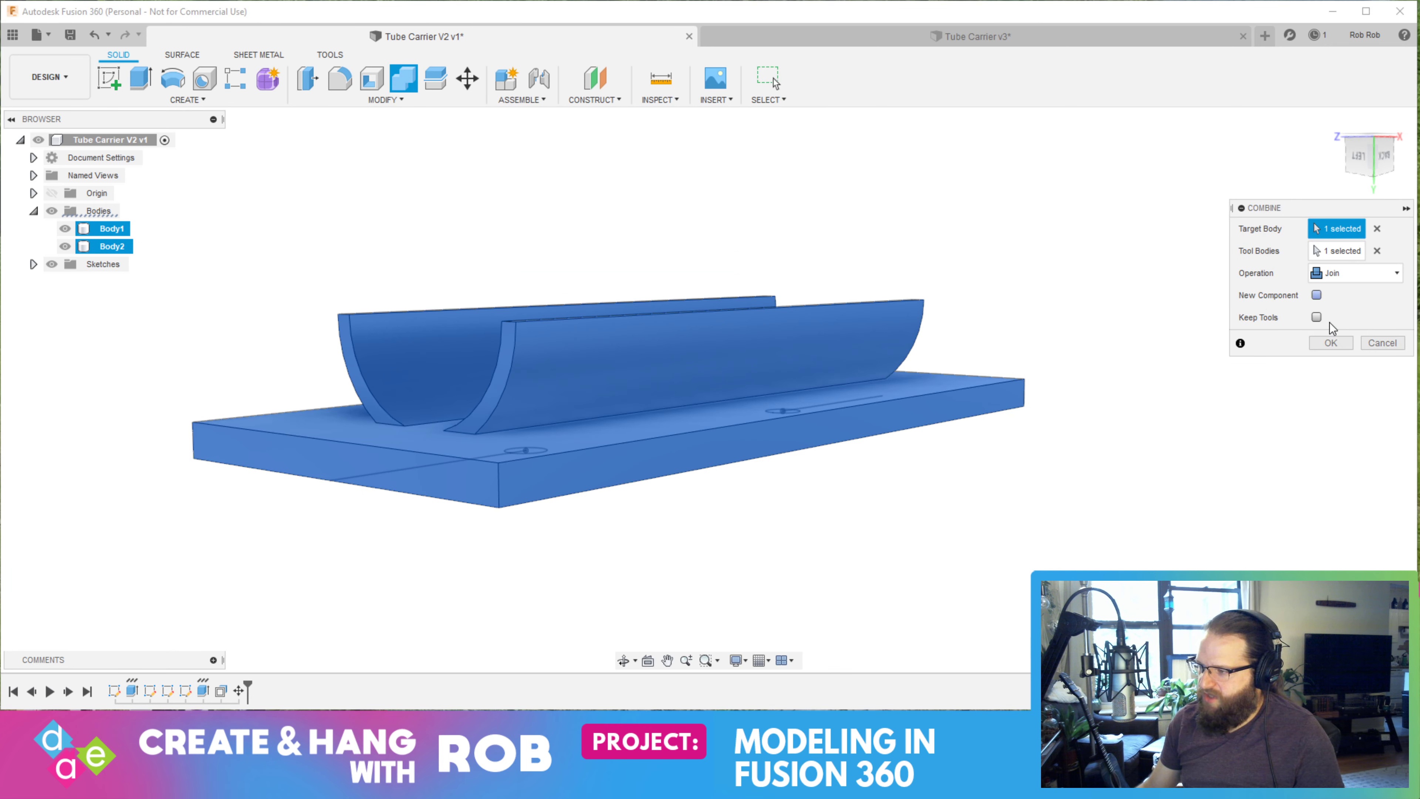
pyautogui.click(1311, 345)
pyautogui.click(545, 378)
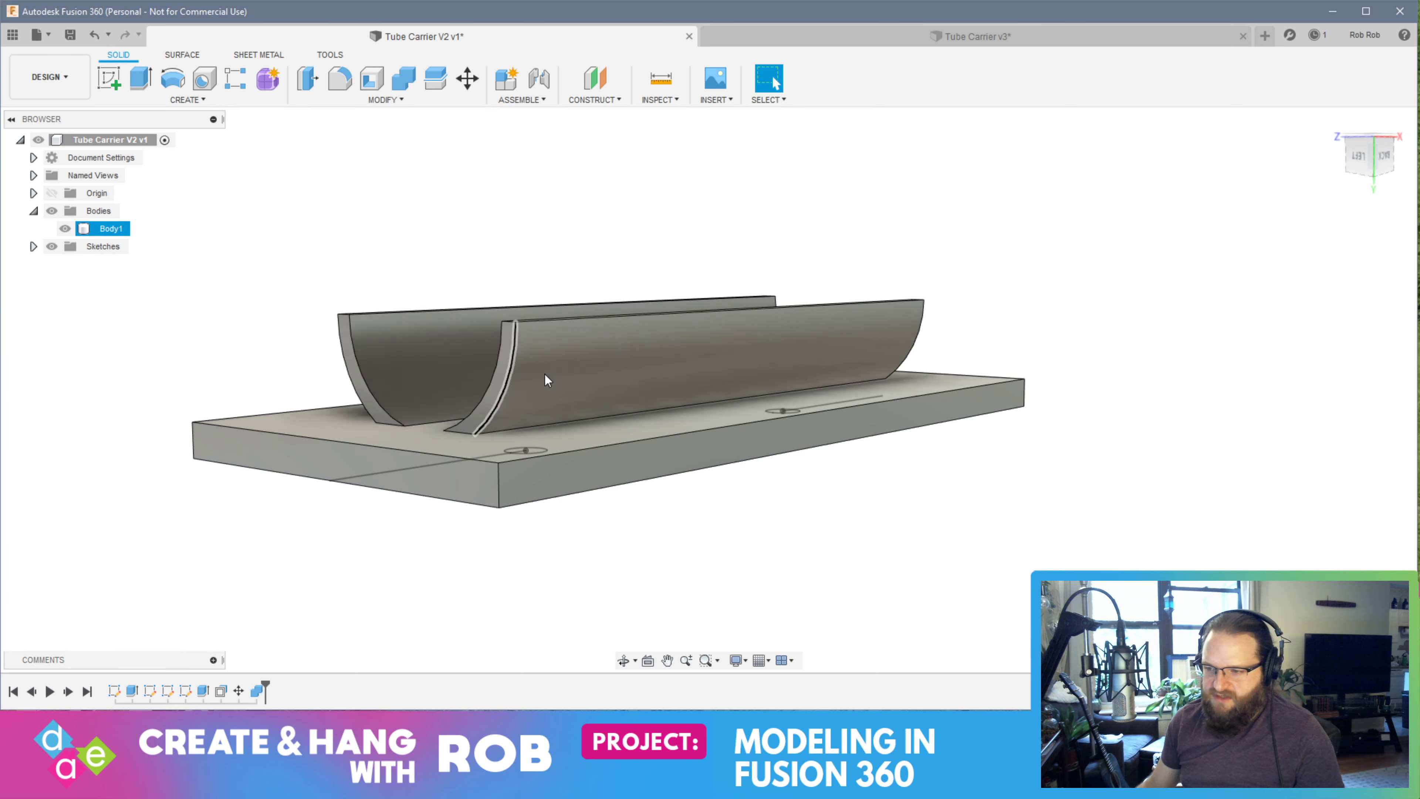
# Extrude one of the mounting-hole circles on the plate by -5 mm as a cut
pyautogui.keyDown('shift'); pyautogui.moveTo(545, 378); pyautogui.dragTo(603, 308, button='middle'); pyautogui.keyUp('shift')
pyautogui.click(774, 81)
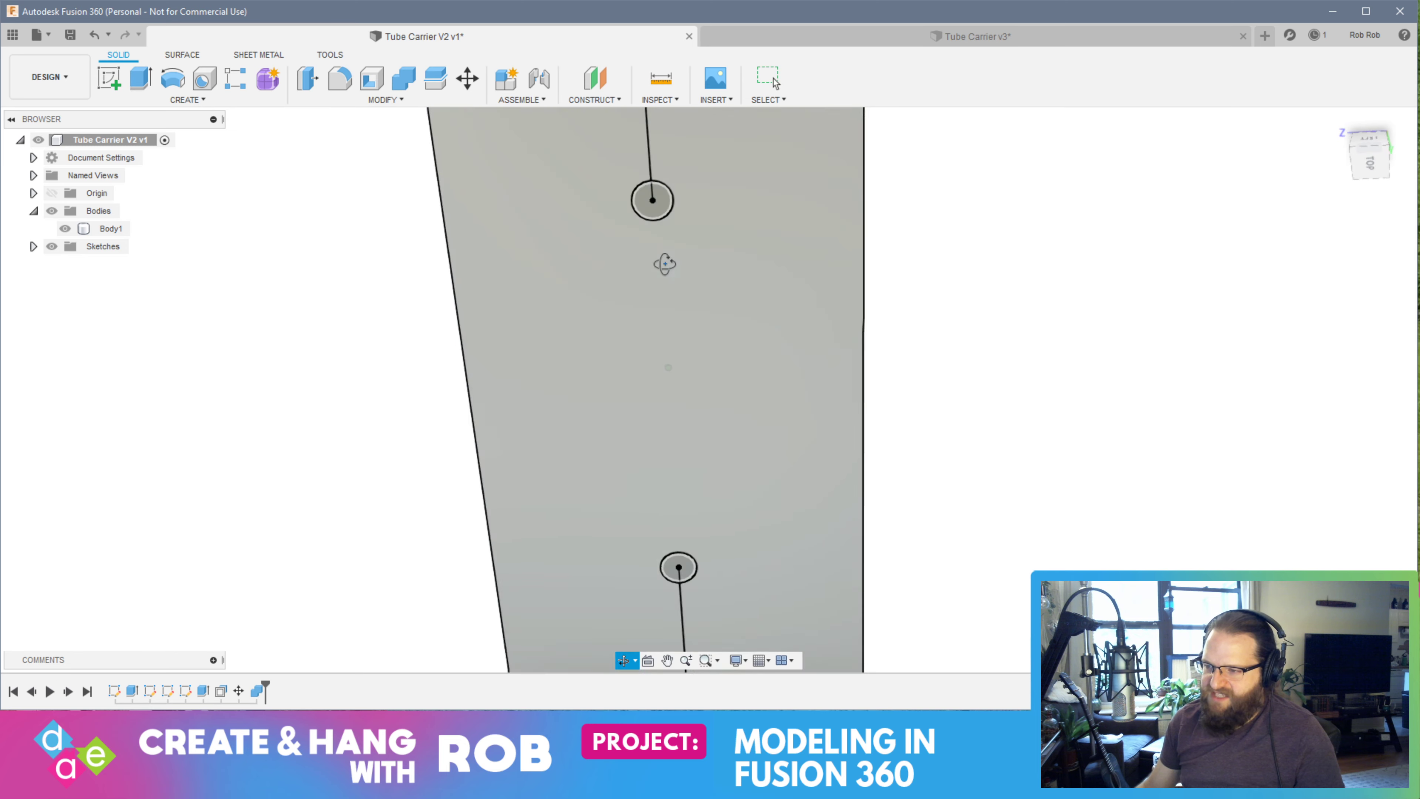
pyautogui.scroll(5, 698, 545)
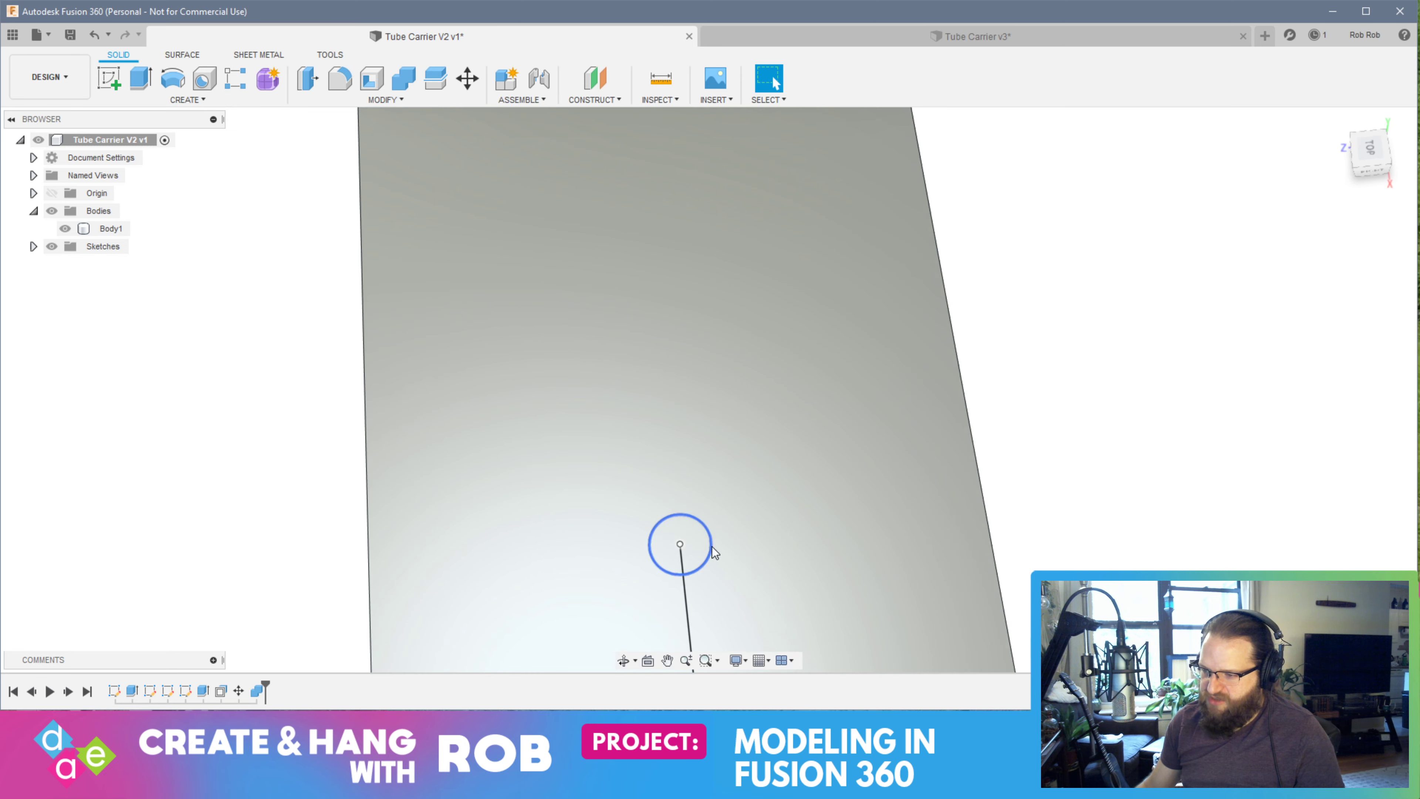
pyautogui.click(682, 538)
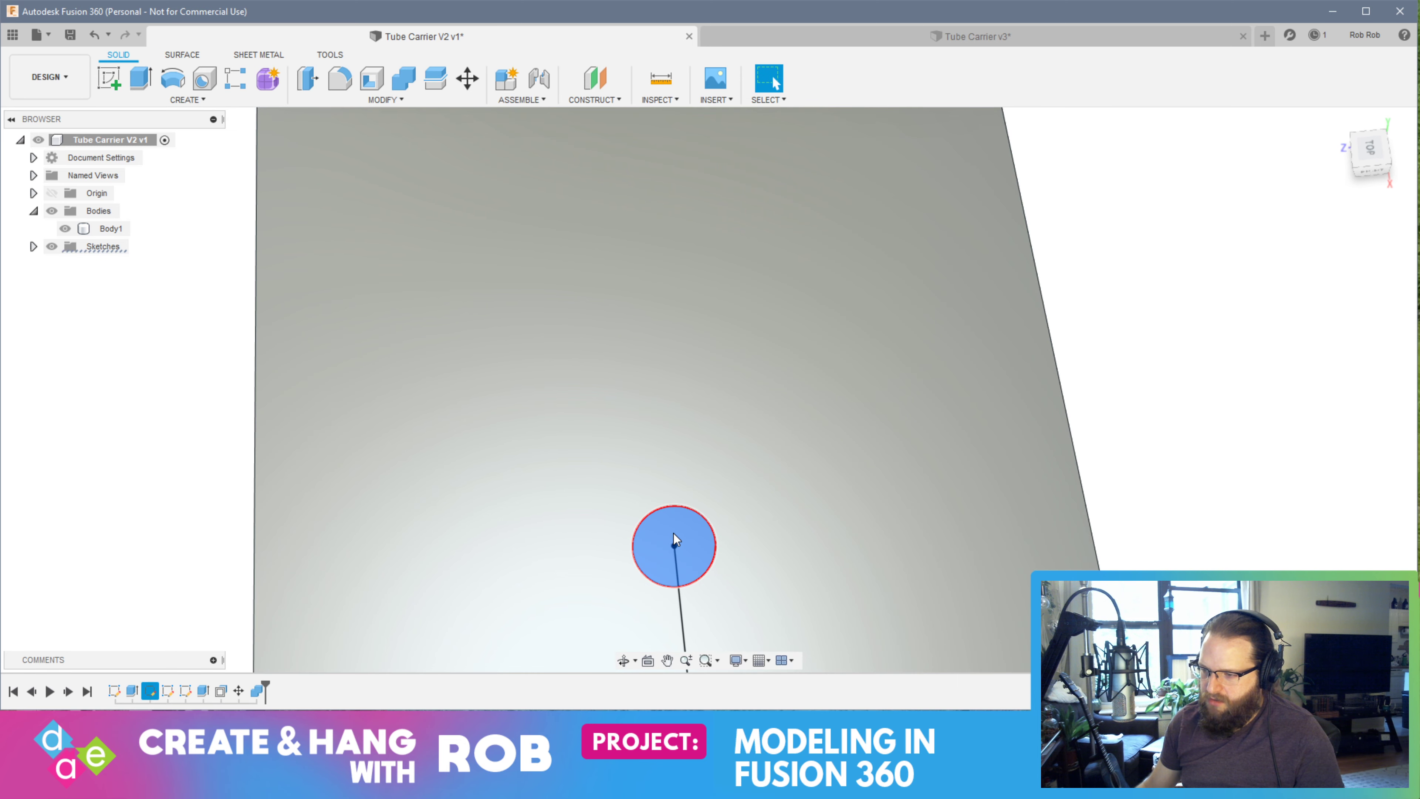
pyautogui.rightClick(726, 506)
pyautogui.click(725, 511)
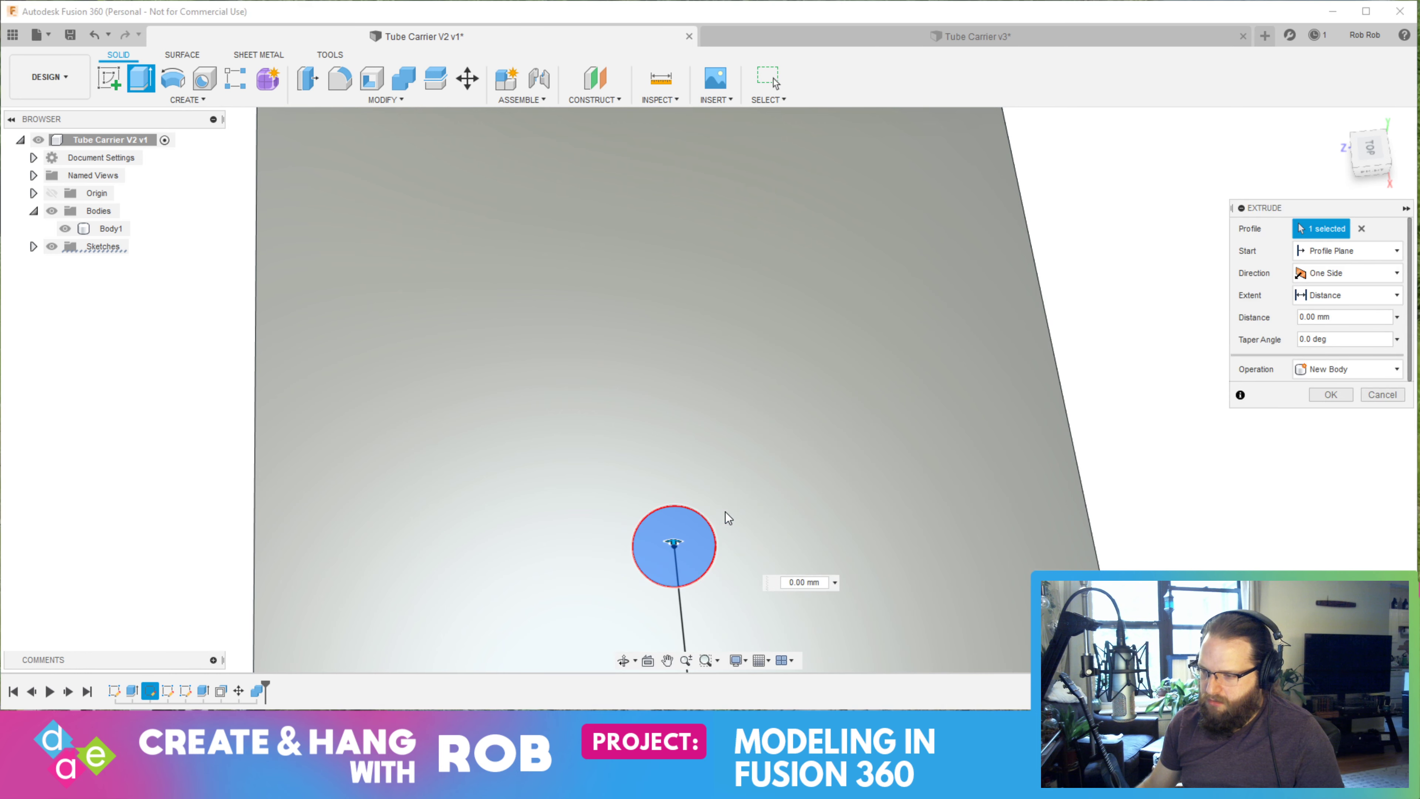
pyautogui.press('BackSpace')
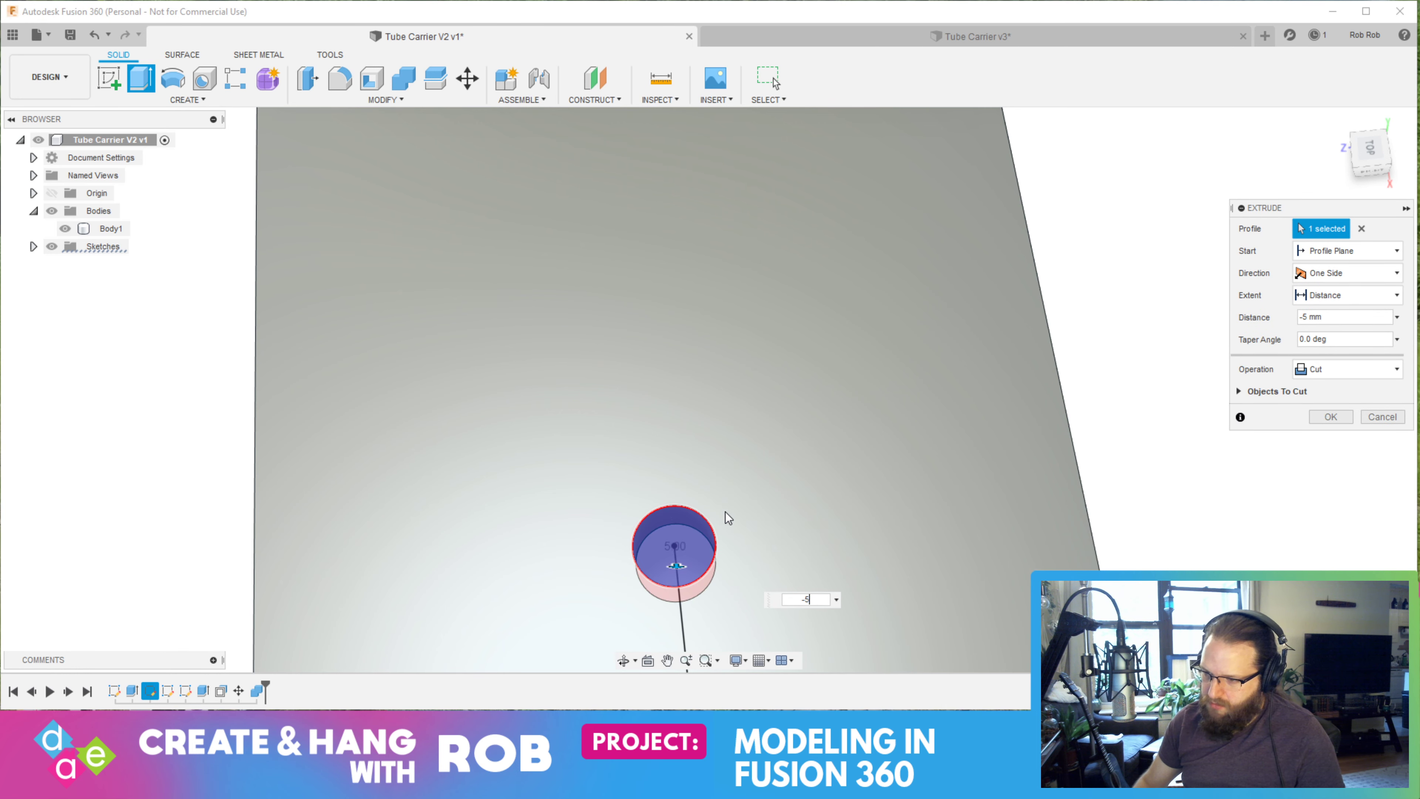
pyautogui.press('Return')
# Show Sketch2 and extrude its other mounting-hole circle through the plate as a cut
pyautogui.moveTo(685, 495); pyautogui.dragTo(738, 597, button='middle')
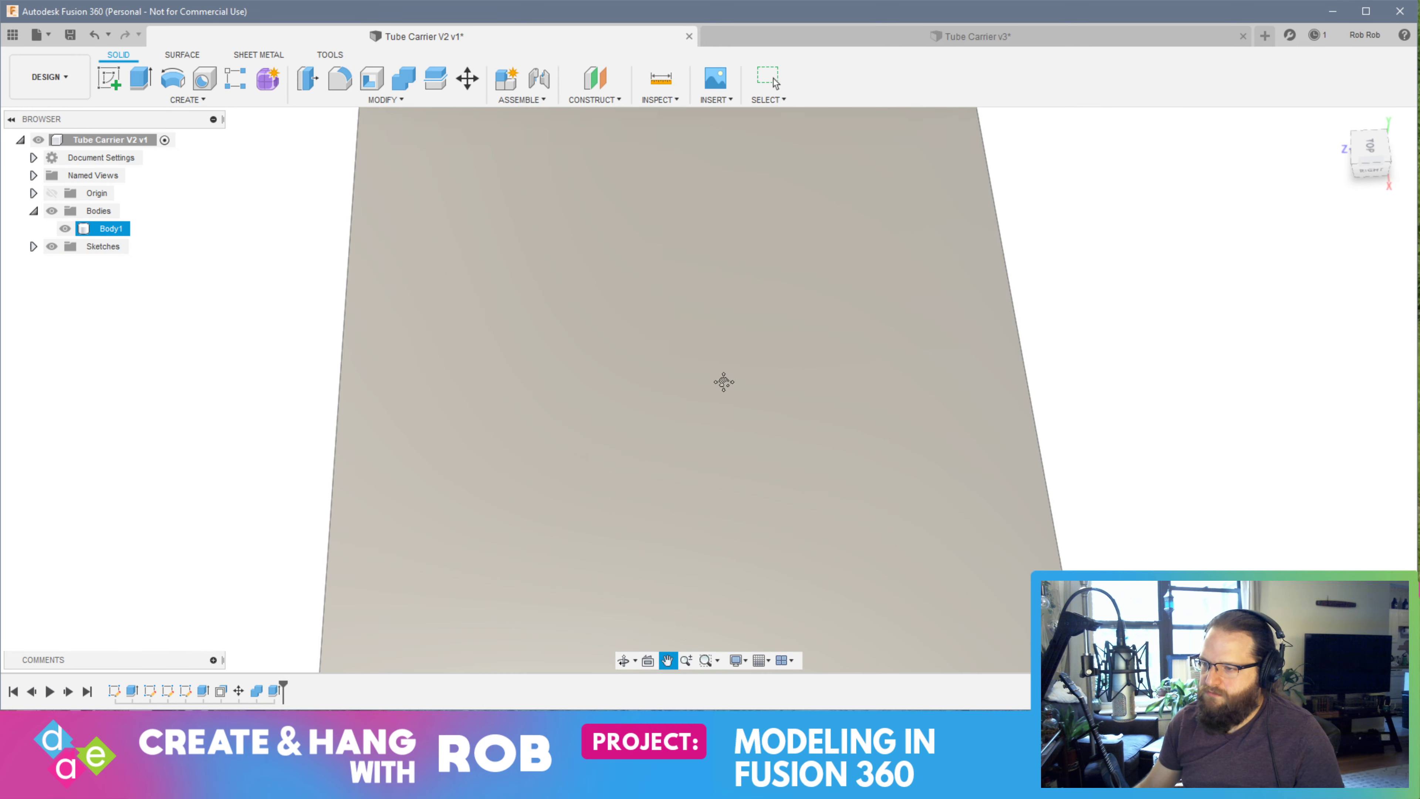
pyautogui.scroll(-3, 723, 380)
pyautogui.scroll(5, 703, 393)
pyautogui.press('Escape')
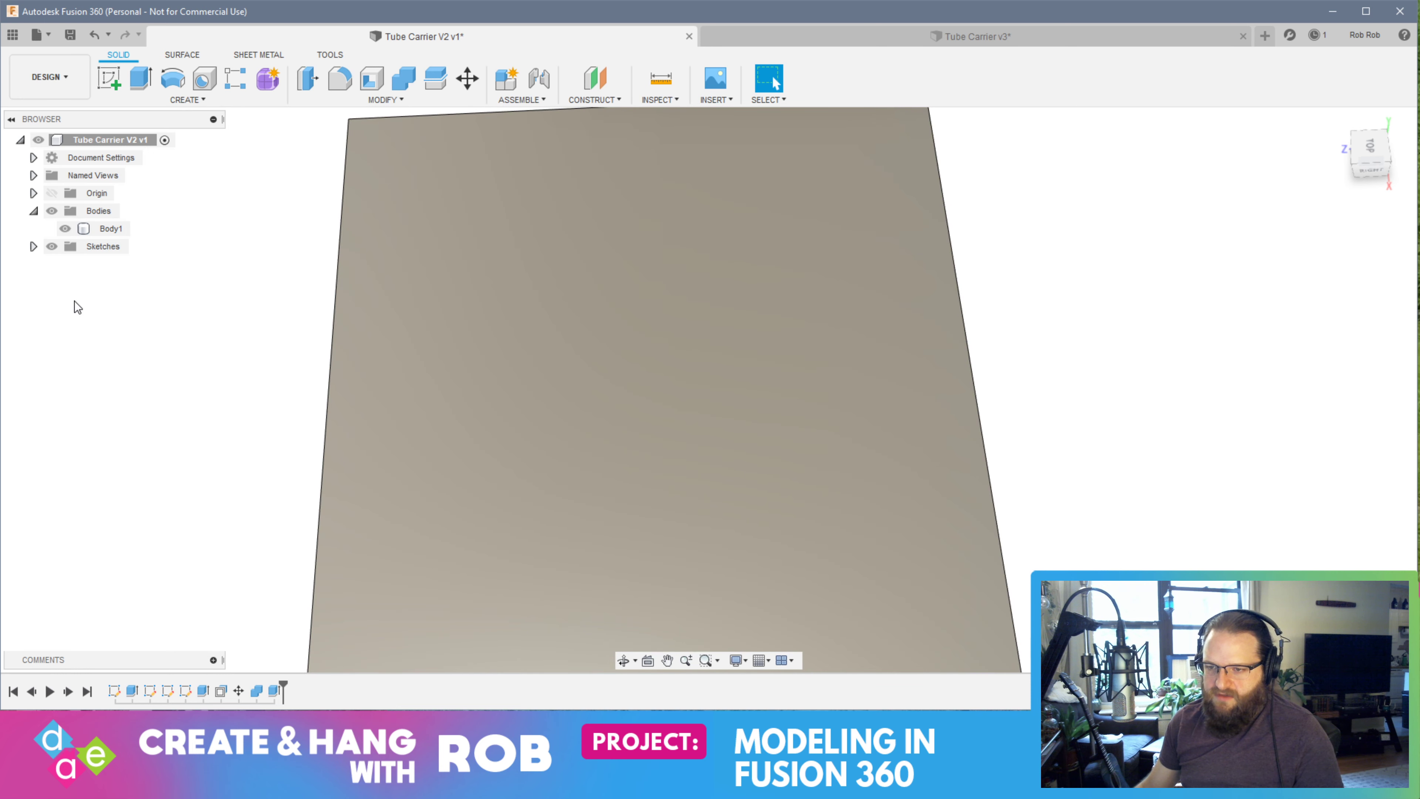
pyautogui.click(34, 245)
pyautogui.click(77, 317)
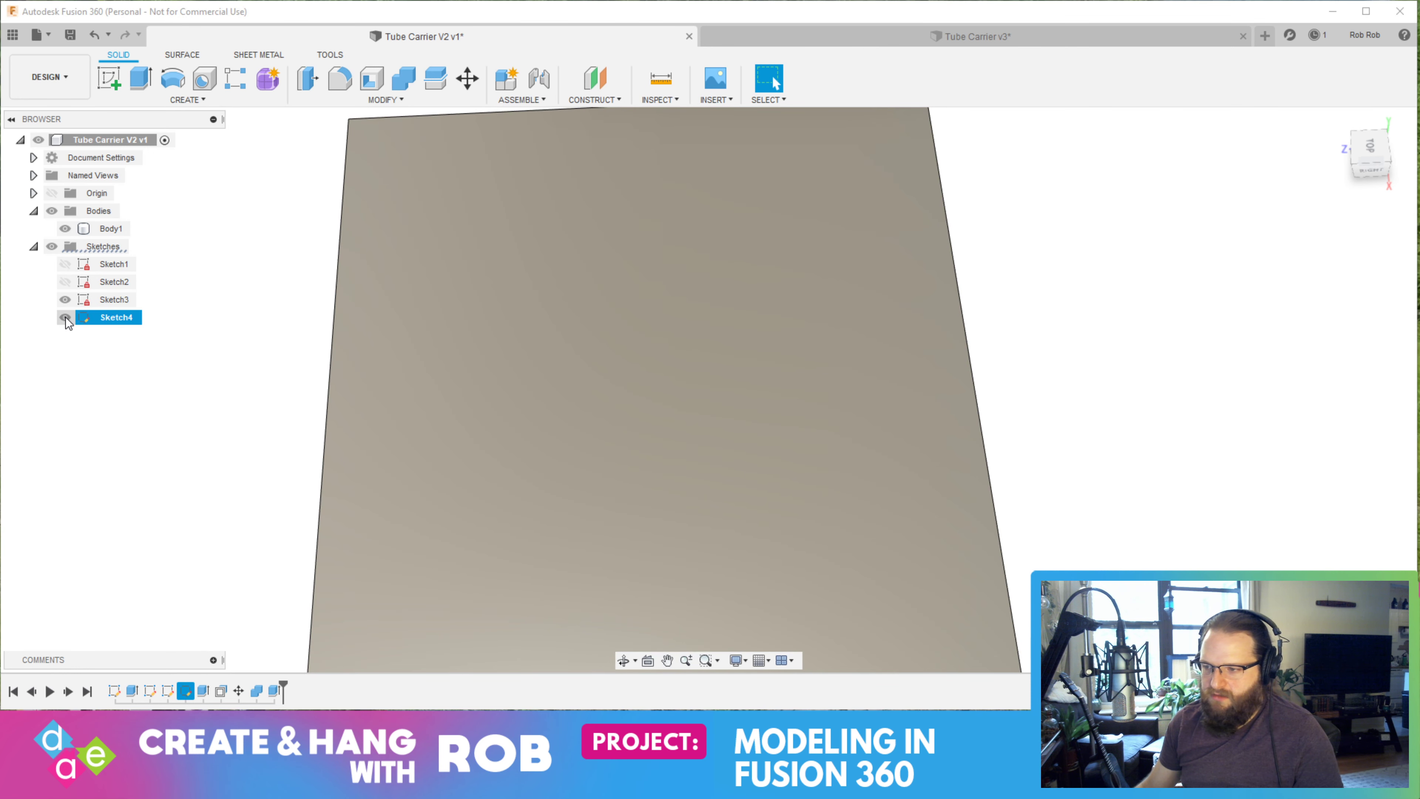
pyautogui.click(65, 282)
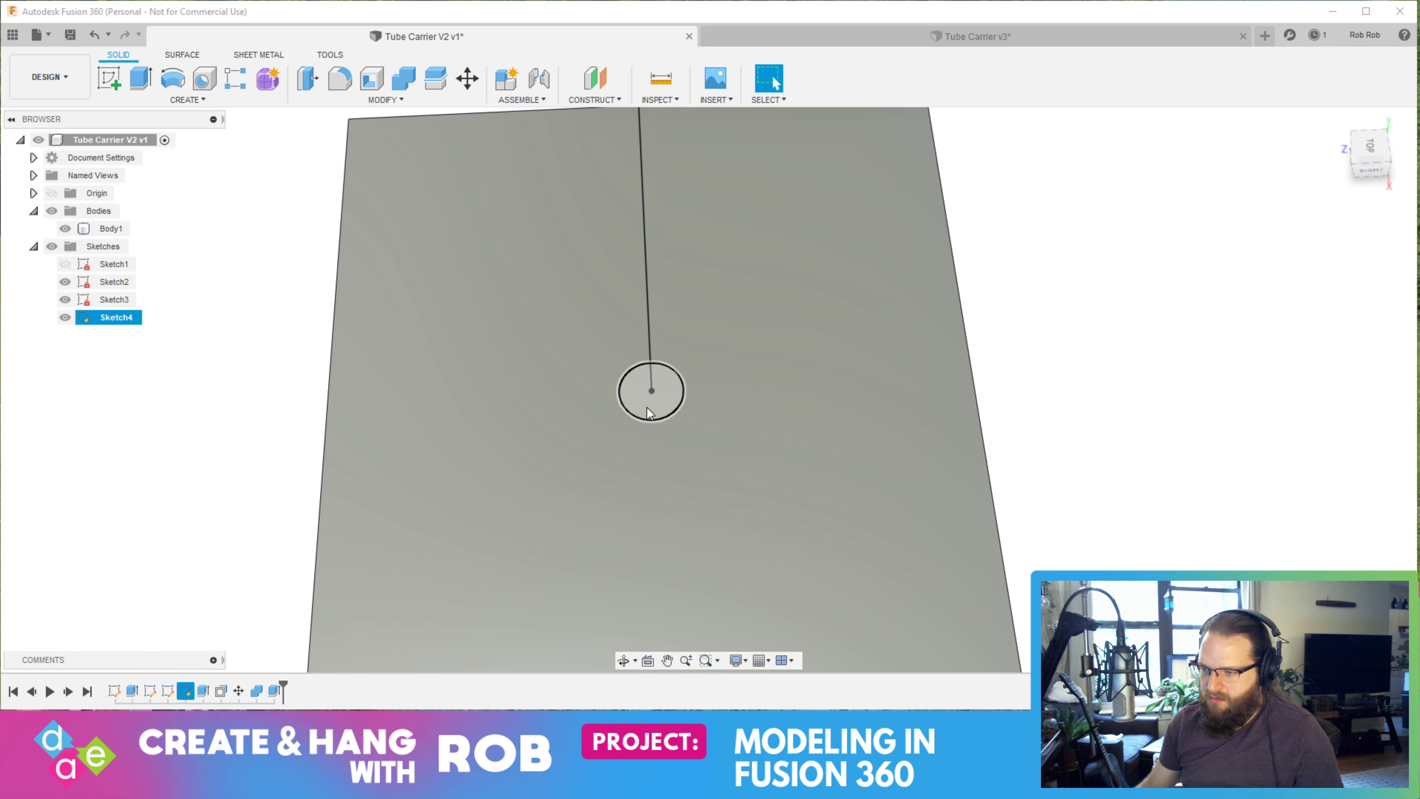
pyautogui.click(646, 407)
pyautogui.rightClick(712, 380)
pyautogui.press('Escape')
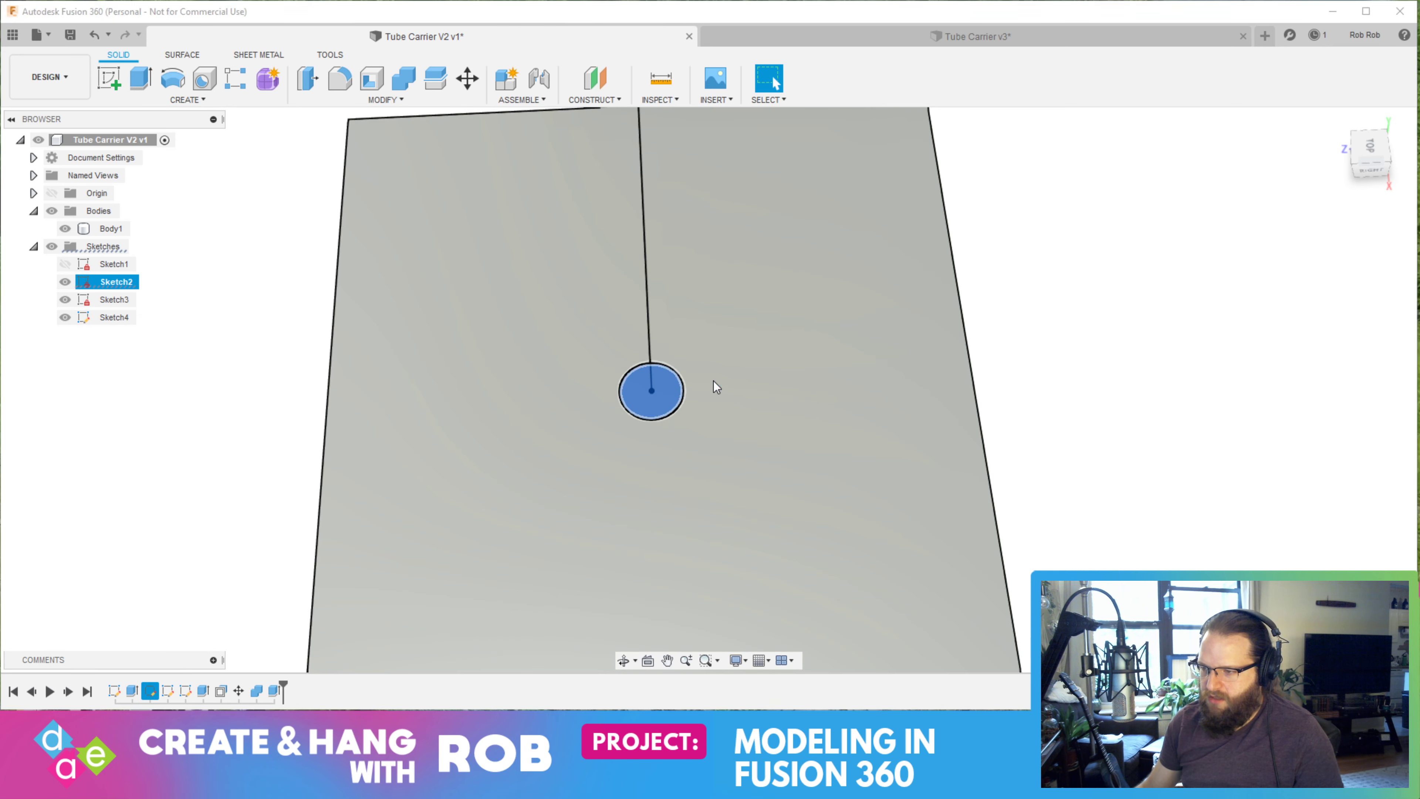
pyautogui.write('e-2')
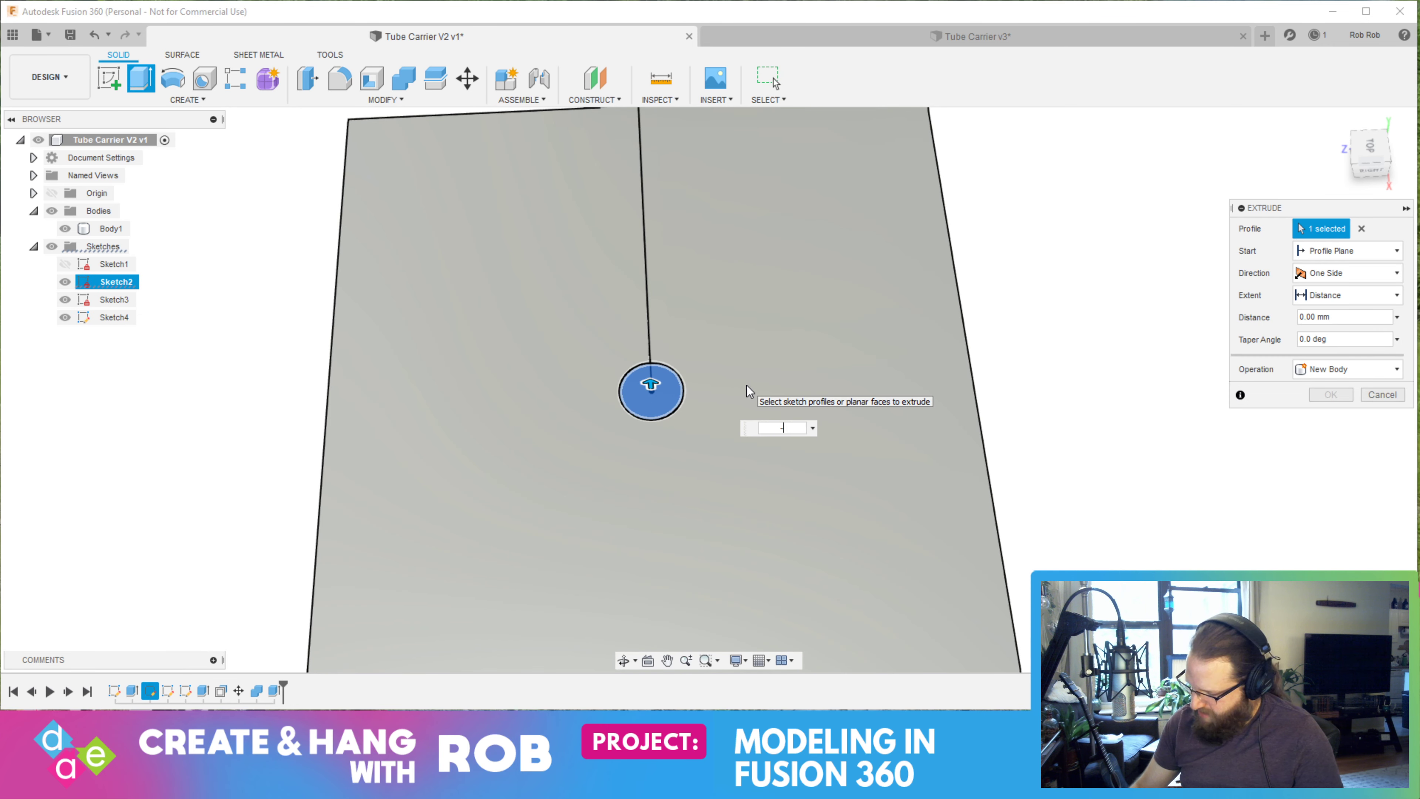
pyautogui.press('Return')
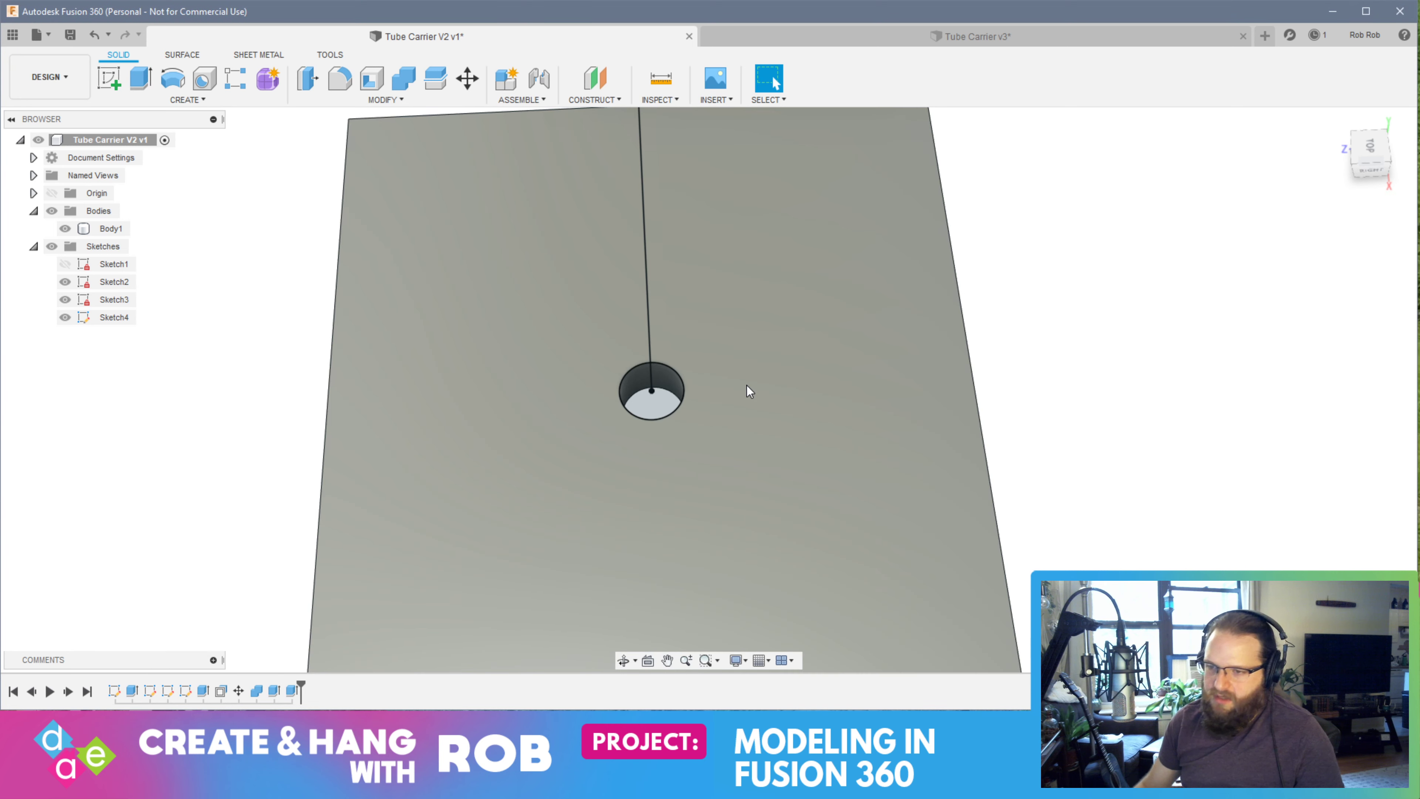
# Hide all the sketches and collapse their folder
pyautogui.click(52, 246)
pyautogui.click(34, 246)
pyautogui.click(447, 362)
# Examine the joined carrier from above and below, checking the two holes and the cradle against the plate
pyautogui.scroll(-3, 448, 370)
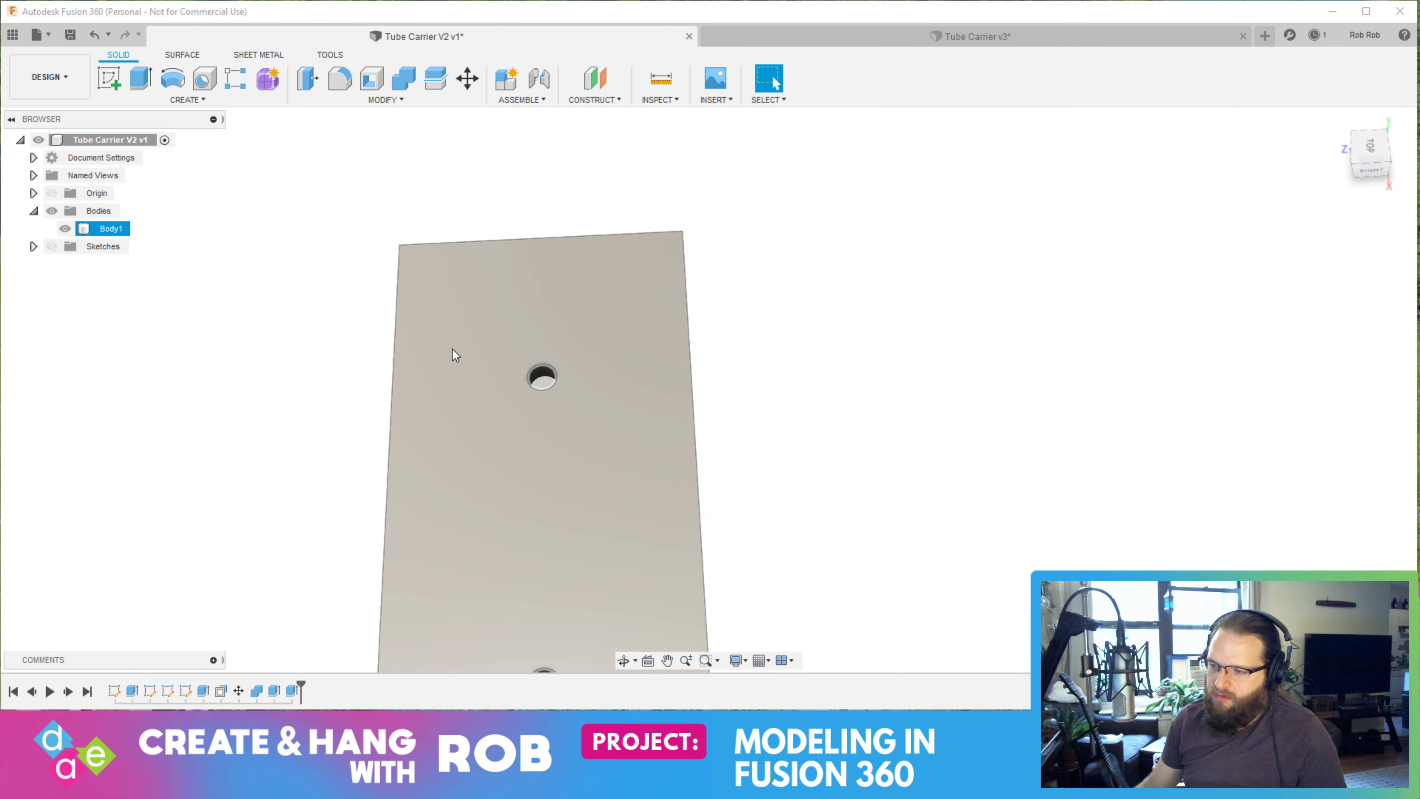
pyautogui.scroll(-3, 456, 358)
pyautogui.keyDown('shift'); pyautogui.moveTo(657, 472); pyautogui.dragTo(597, 437, button='middle'); pyautogui.keyUp('shift')
pyautogui.moveTo(668, 317)
pyautogui.keyDown('shift'); pyautogui.mouseDown(button='middle')
pyautogui.moveTo(668, 298)
pyautogui.moveTo(498, 386)
pyautogui.moveTo(526, 404)
pyautogui.mouseUp(button='middle'); pyautogui.keyUp('shift')
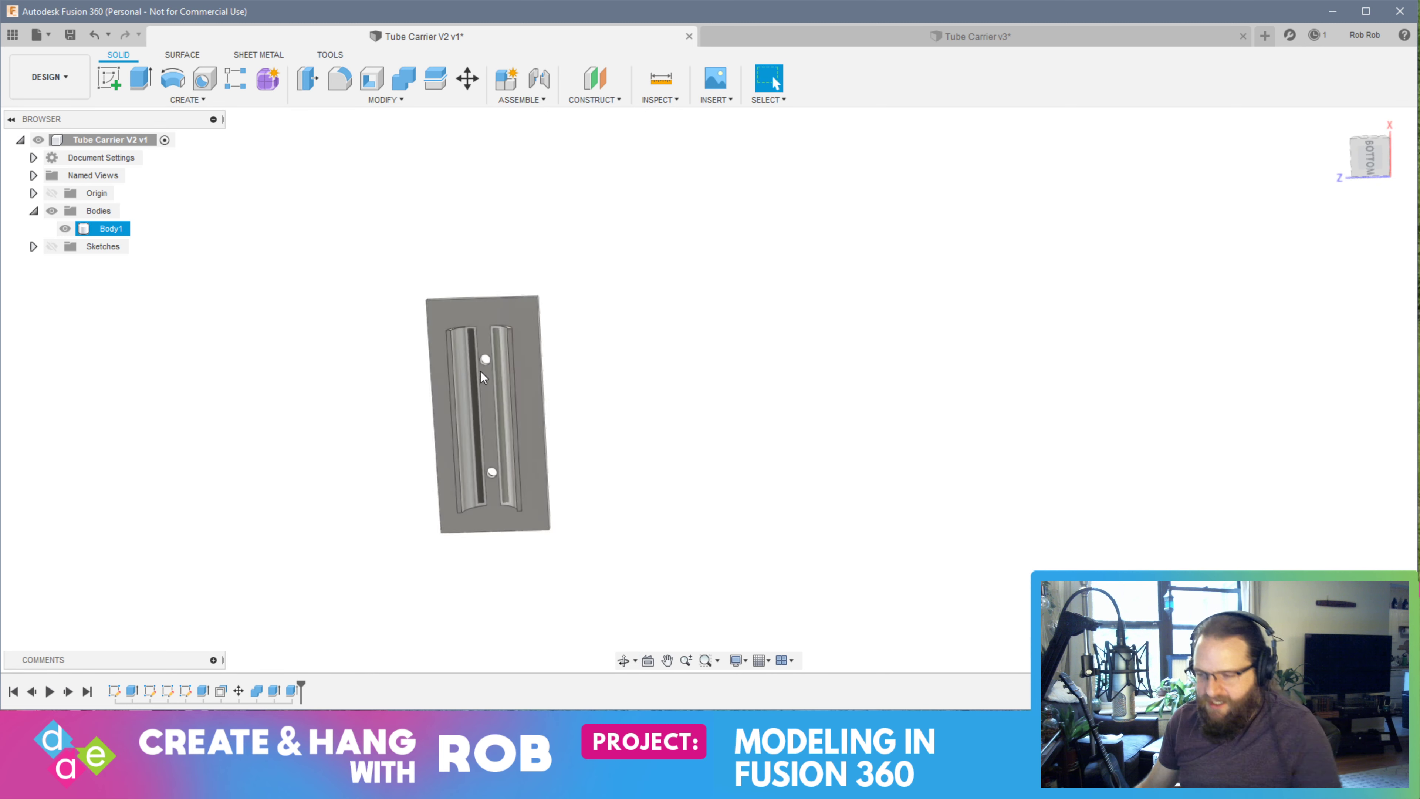
pyautogui.keyDown('shift'); pyautogui.moveTo(433, 353); pyautogui.dragTo(428, 328, button='middle'); pyautogui.keyUp('shift')
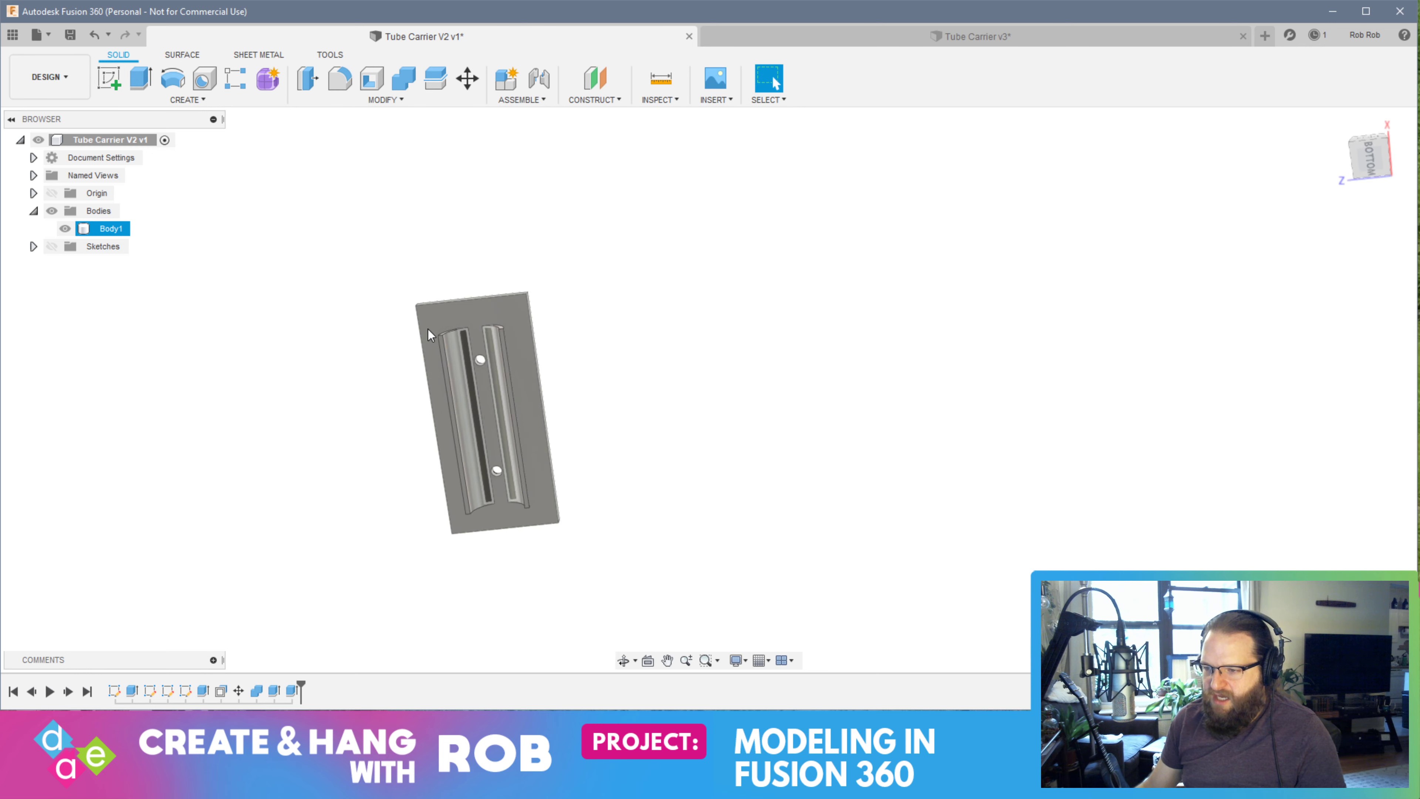
pyautogui.scroll(-2, 429, 329)
pyautogui.scroll(6, 451, 367)
pyautogui.scroll(-3, 522, 413)
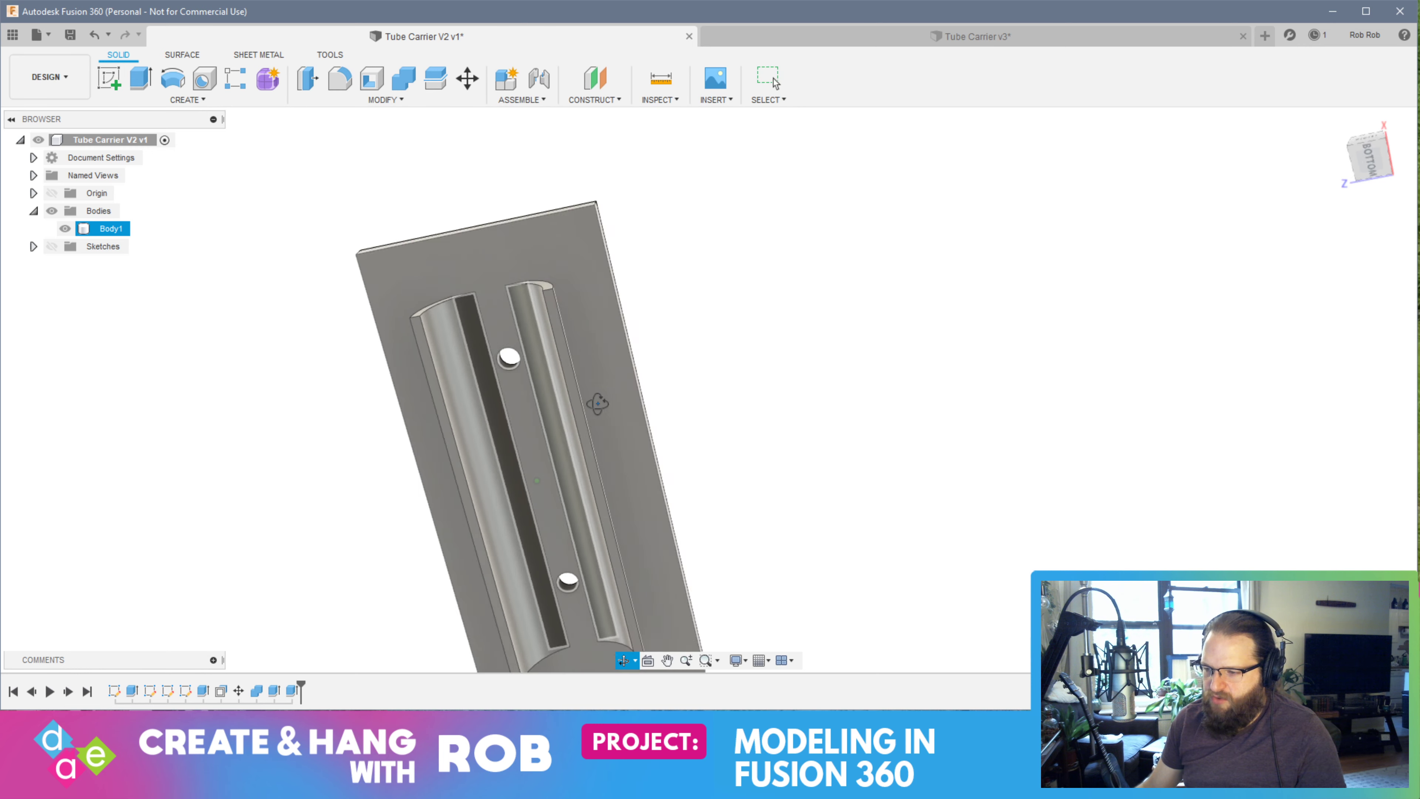
pyautogui.keyDown('shift'); pyautogui.moveTo(523, 414); pyautogui.dragTo(425, 506, button='middle'); pyautogui.keyUp('shift')
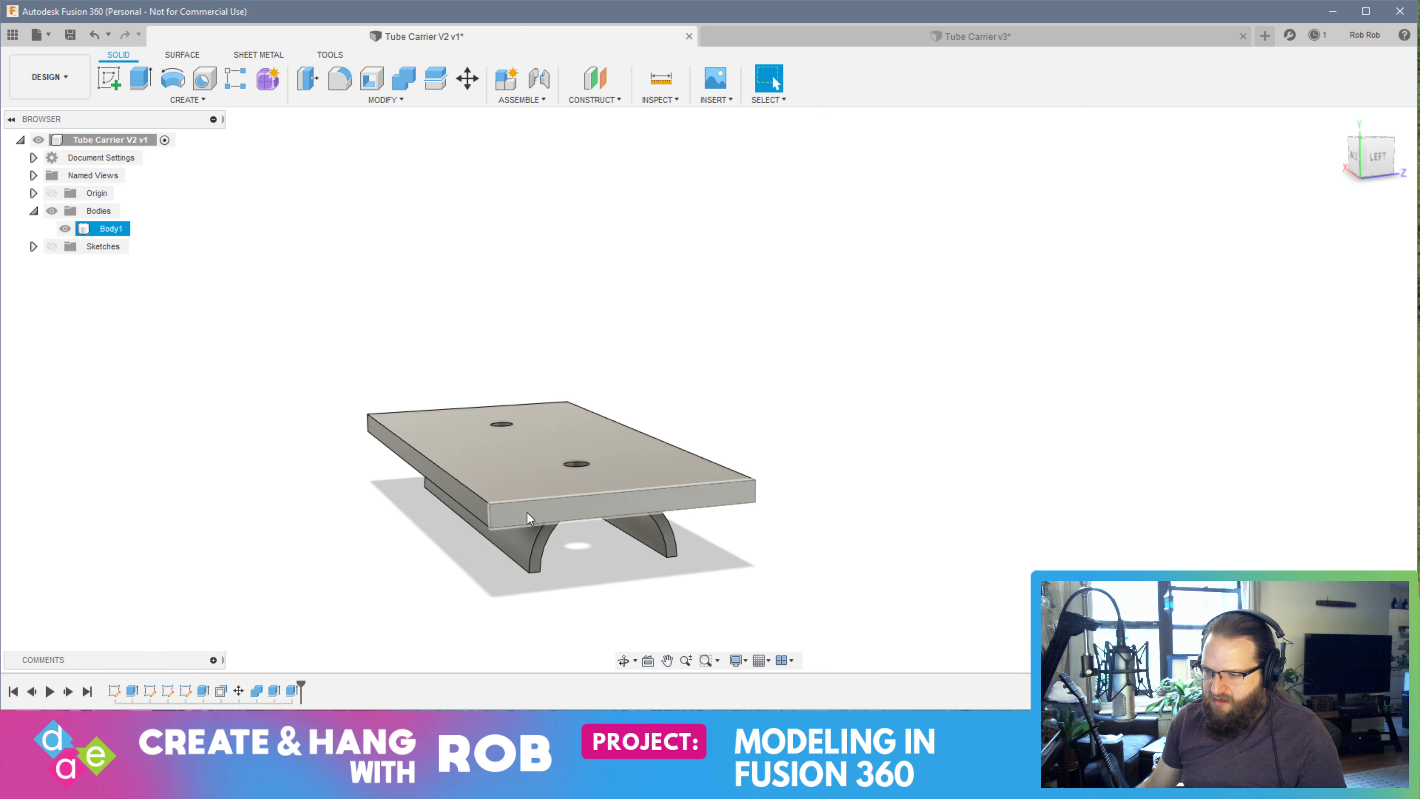
# Sketch a rectangle about 5 mm wide on the plate's underside plane, extending outward along the full short end of the plate
pyautogui.keyDown('shift'); pyautogui.moveTo(527, 513); pyautogui.dragTo(466, 296, button='middle'); pyautogui.keyUp('shift')
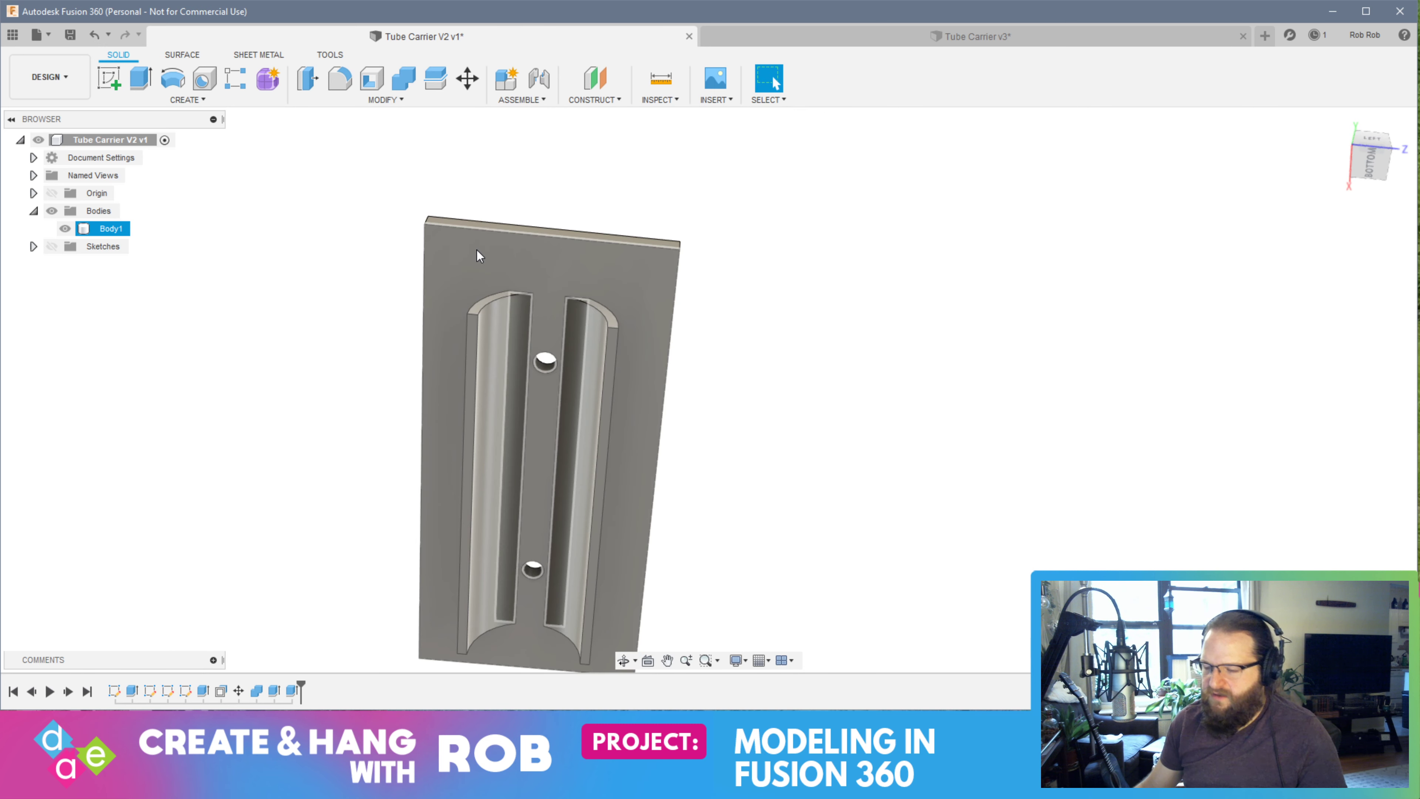
pyautogui.click(483, 261)
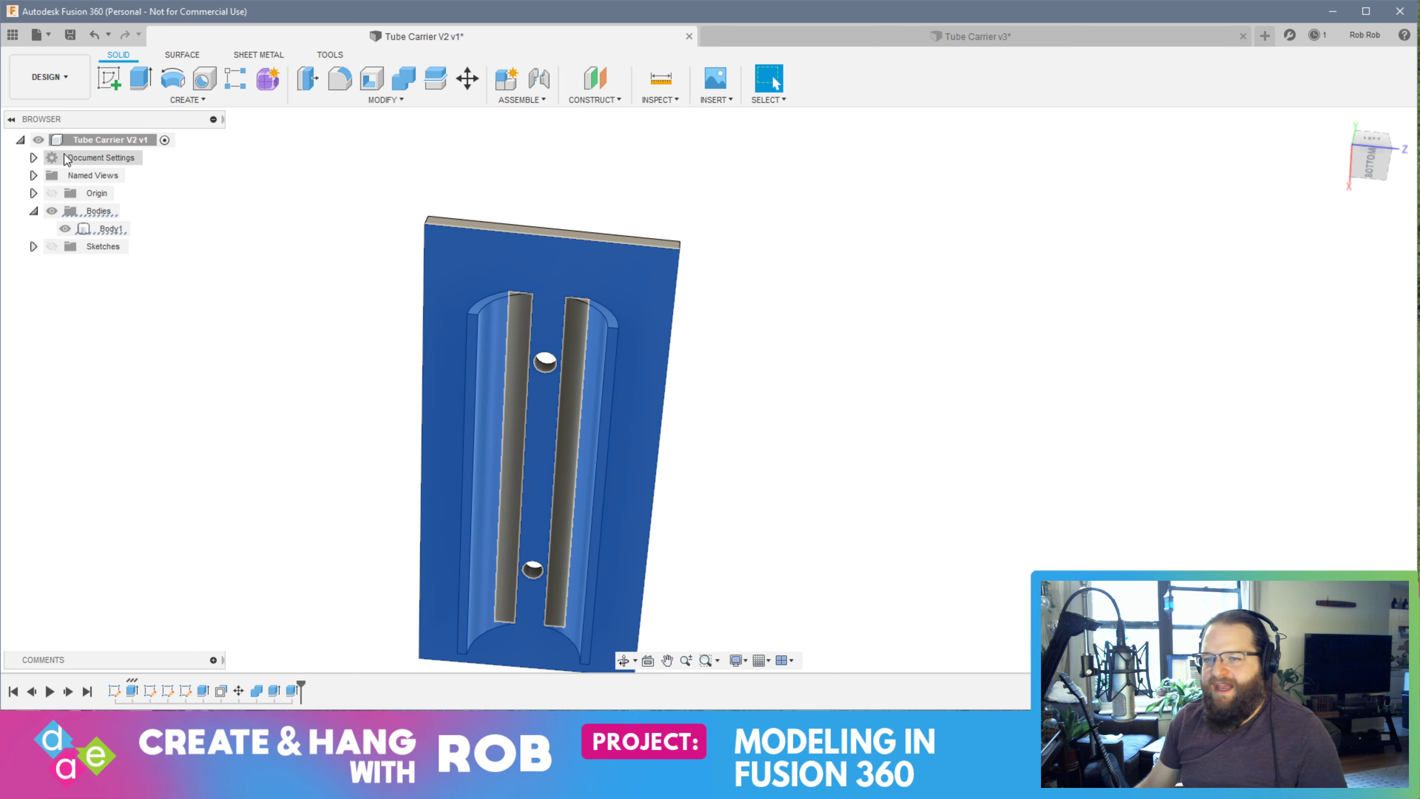
pyautogui.click(110, 81)
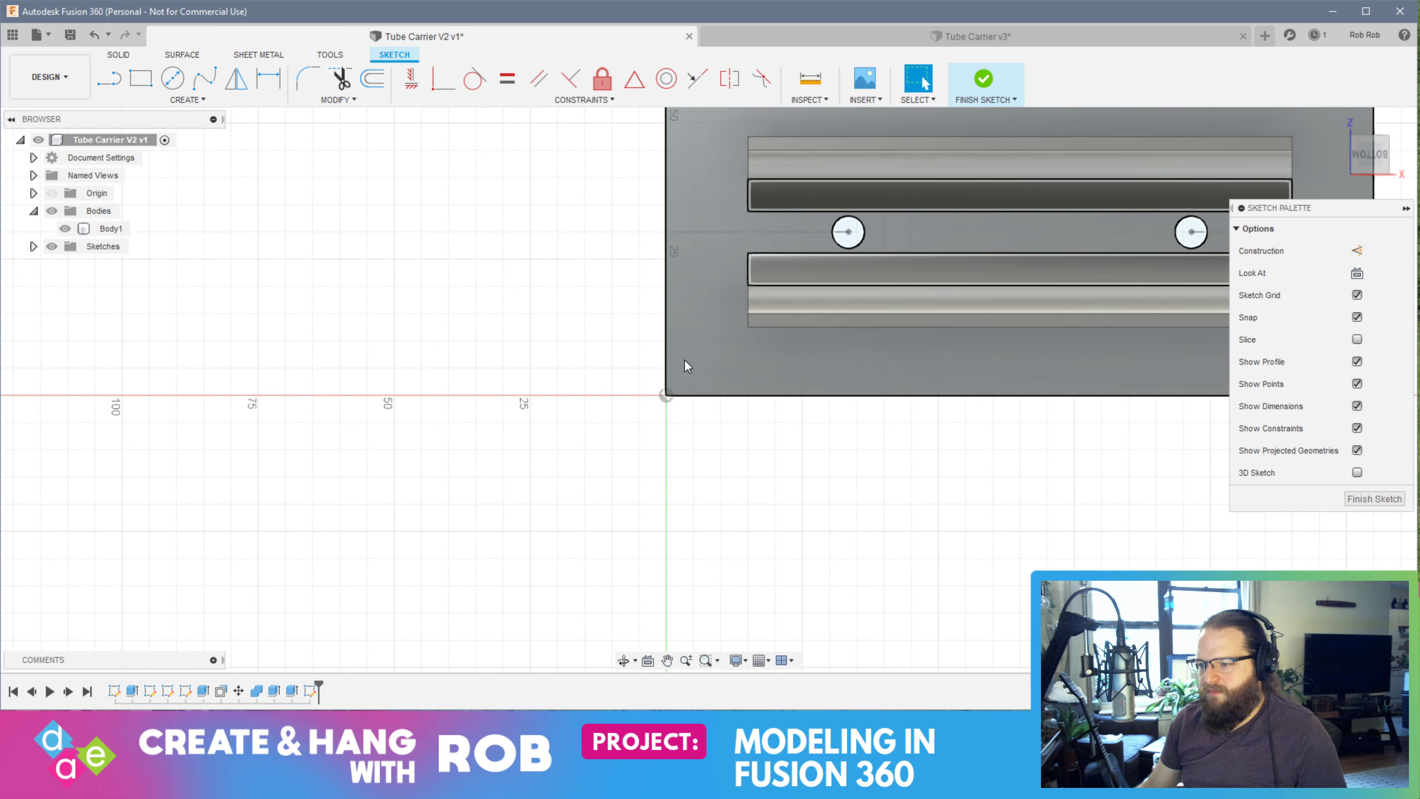
pyautogui.click(140, 78)
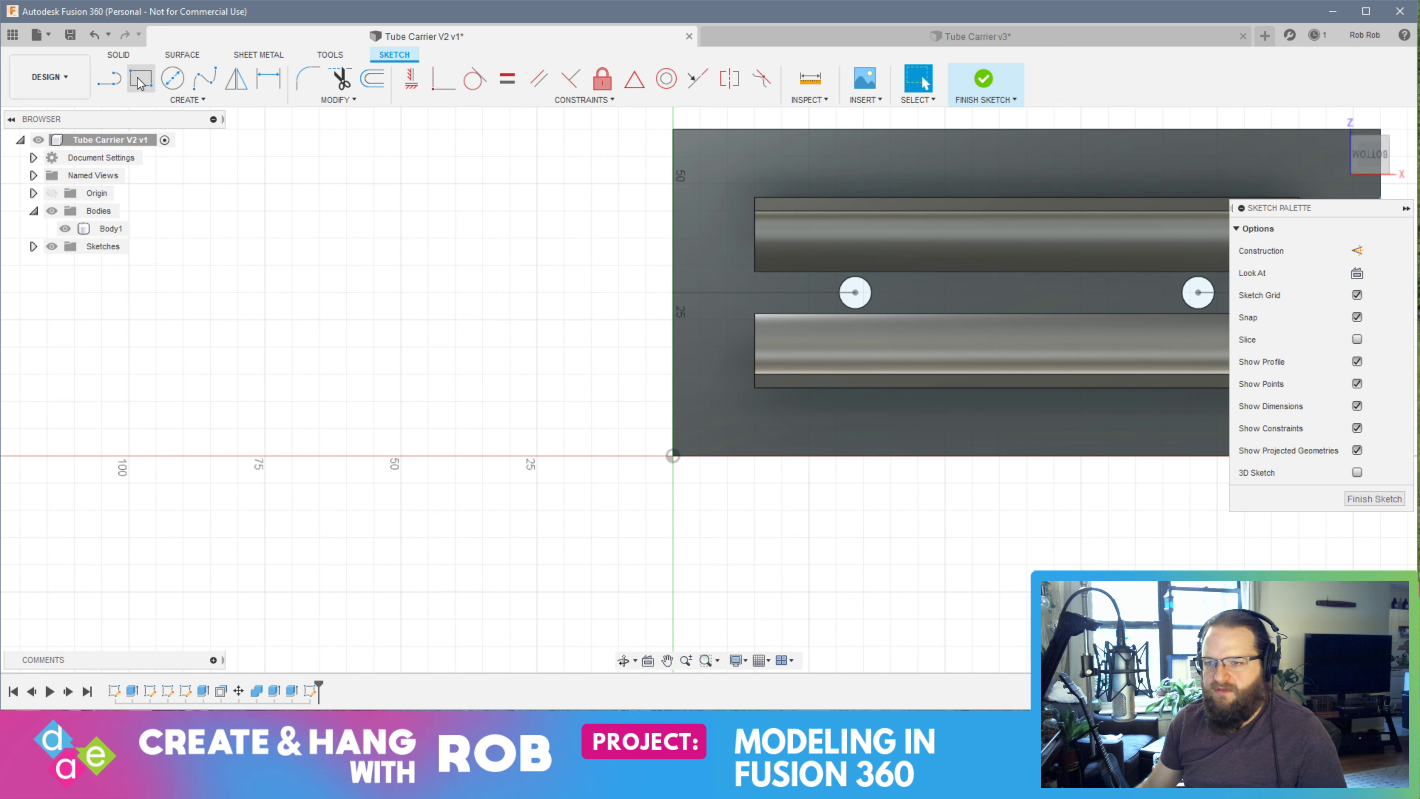
pyautogui.click(672, 130)
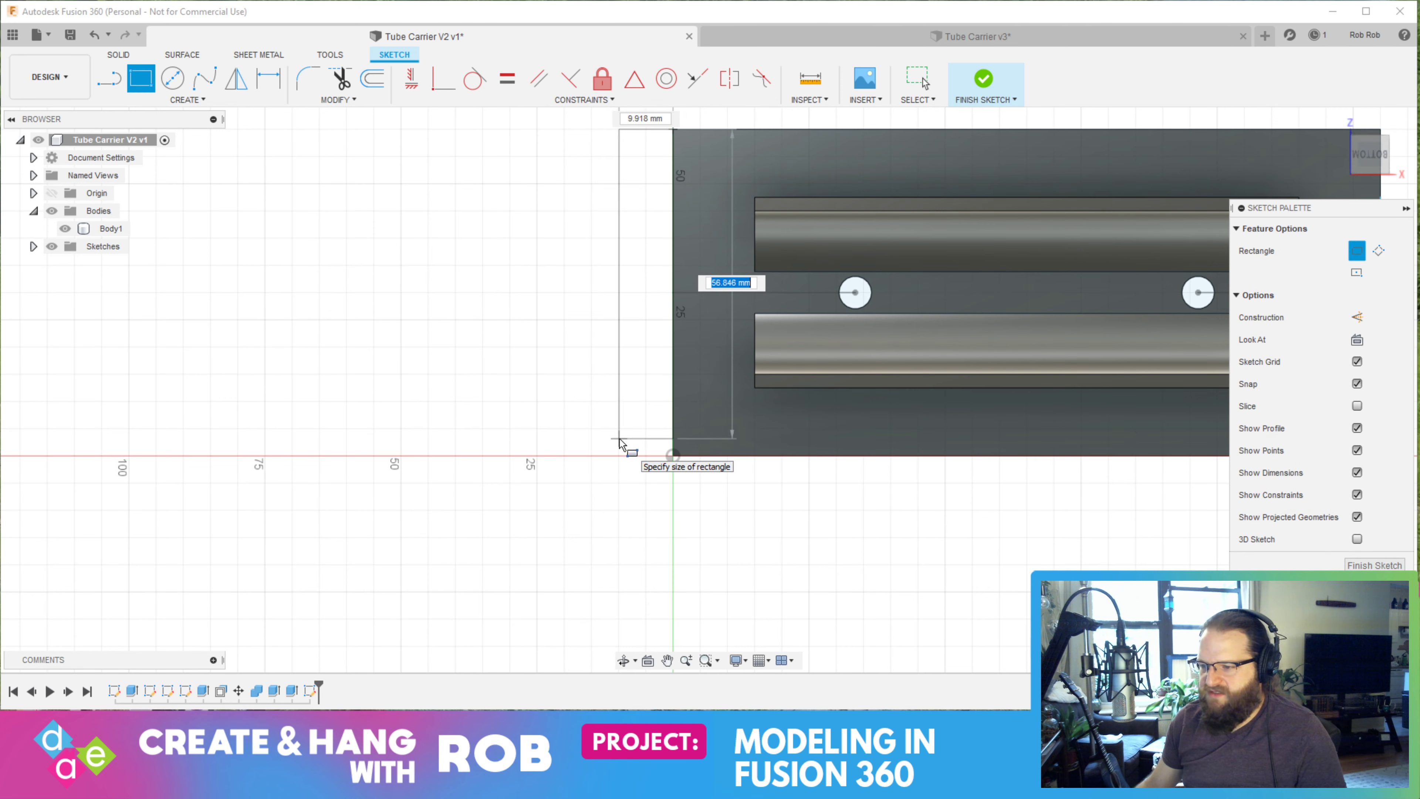
pyautogui.click(647, 456)
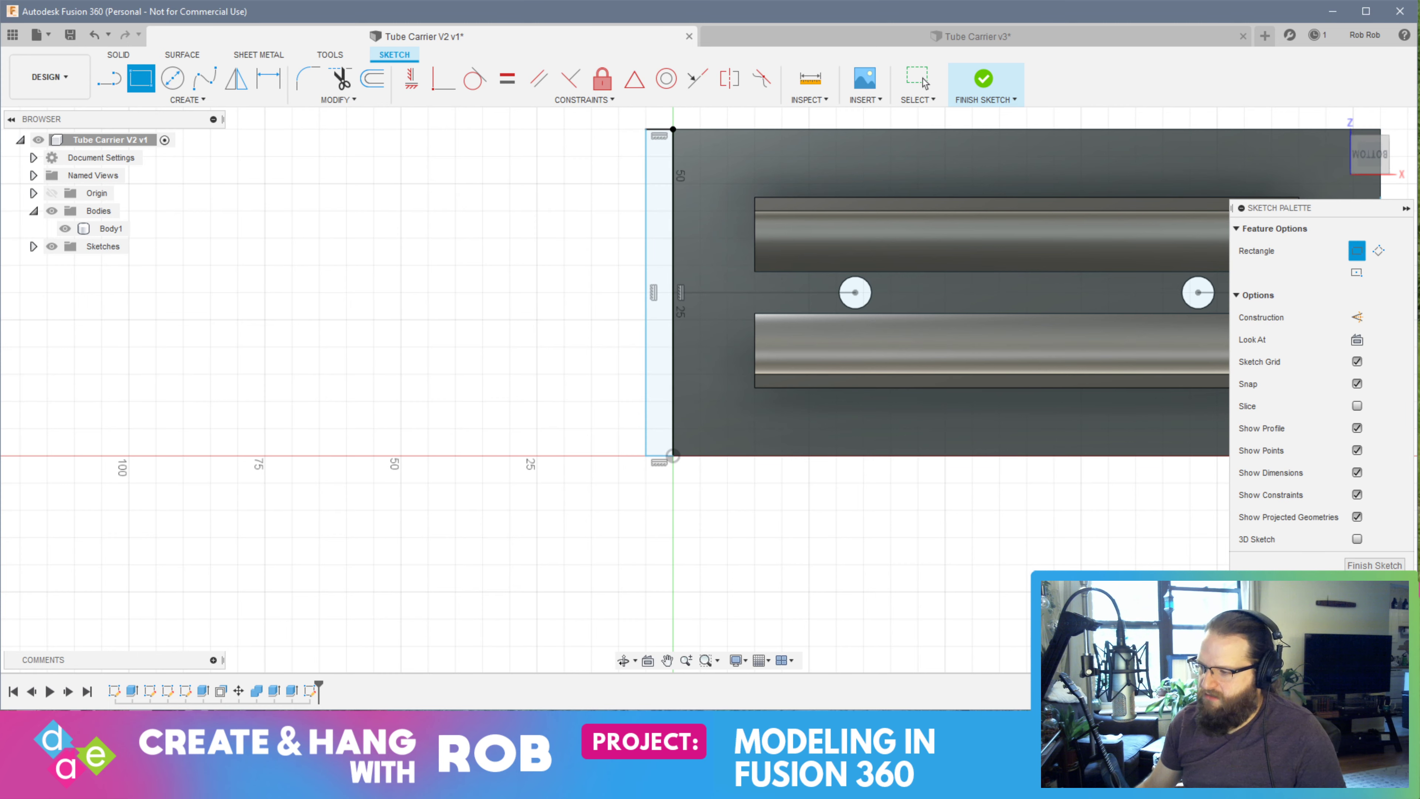
pyautogui.press('Escape')
# Finish the sketch and show only Sketch5, keeping Sketch2, Sketch3 and Sketch4 hidden
pyautogui.keyDown('shift'); pyautogui.moveTo(650, 458); pyautogui.dragTo(915, 529, button='middle'); pyautogui.keyUp('shift')
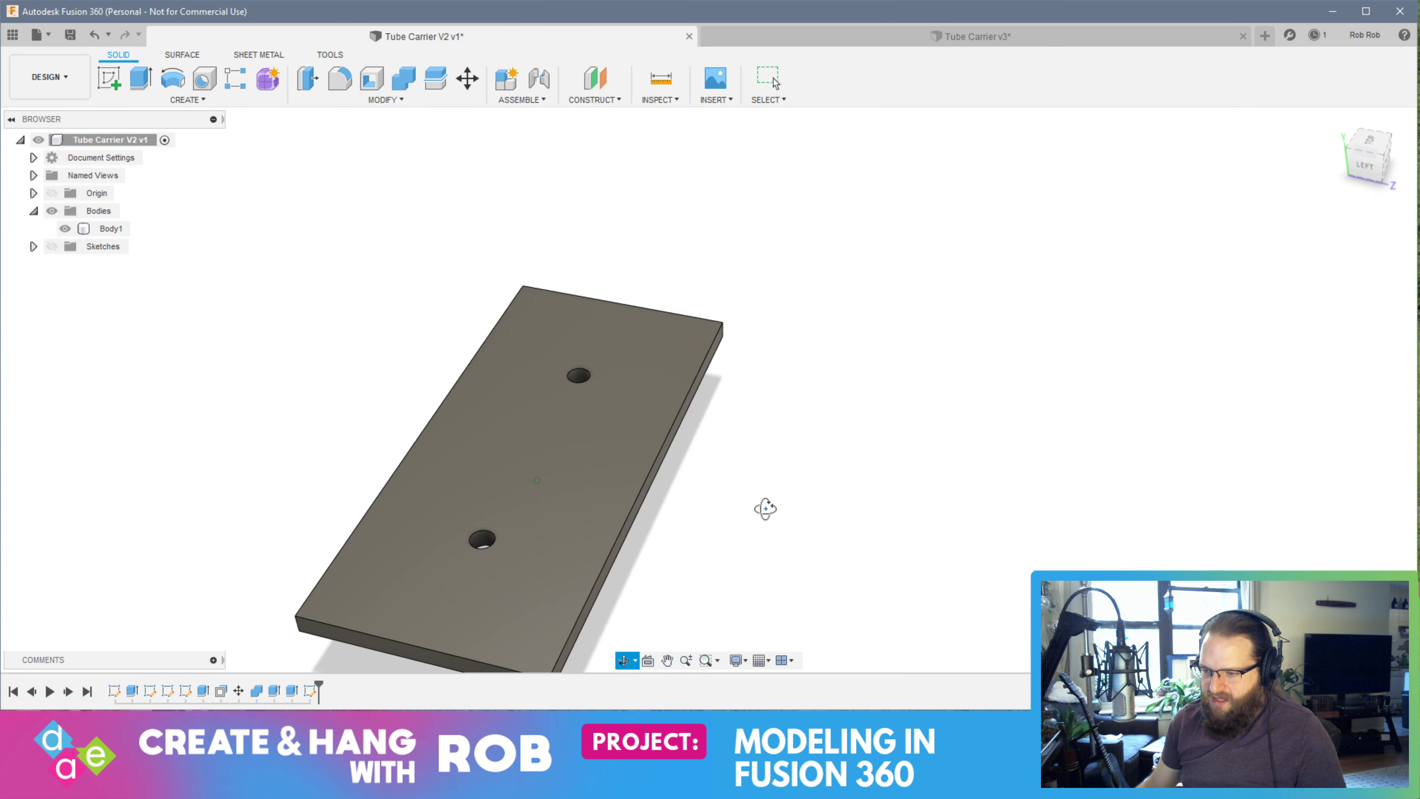
pyautogui.click(52, 246)
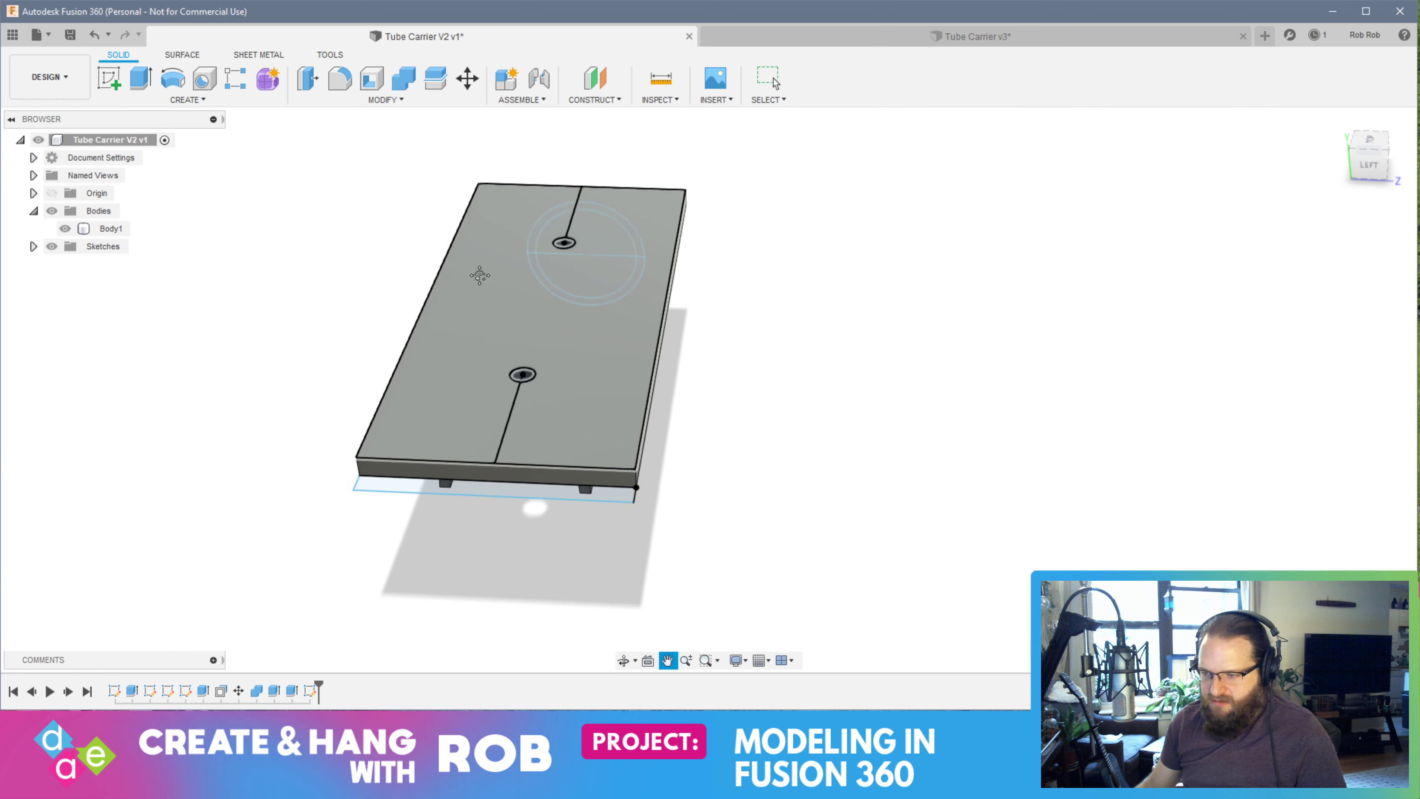
pyautogui.click(33, 247)
pyautogui.click(64, 281)
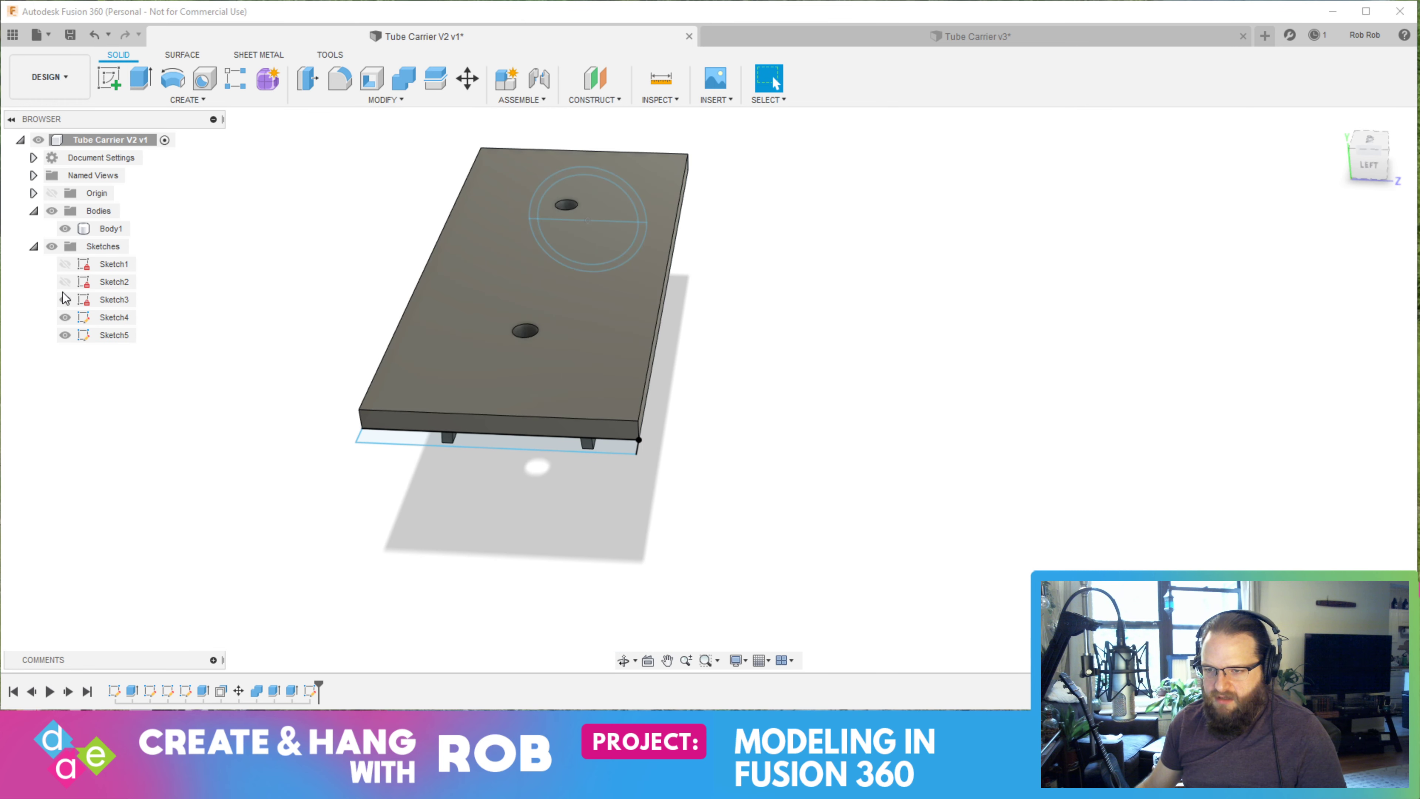
pyautogui.click(65, 317)
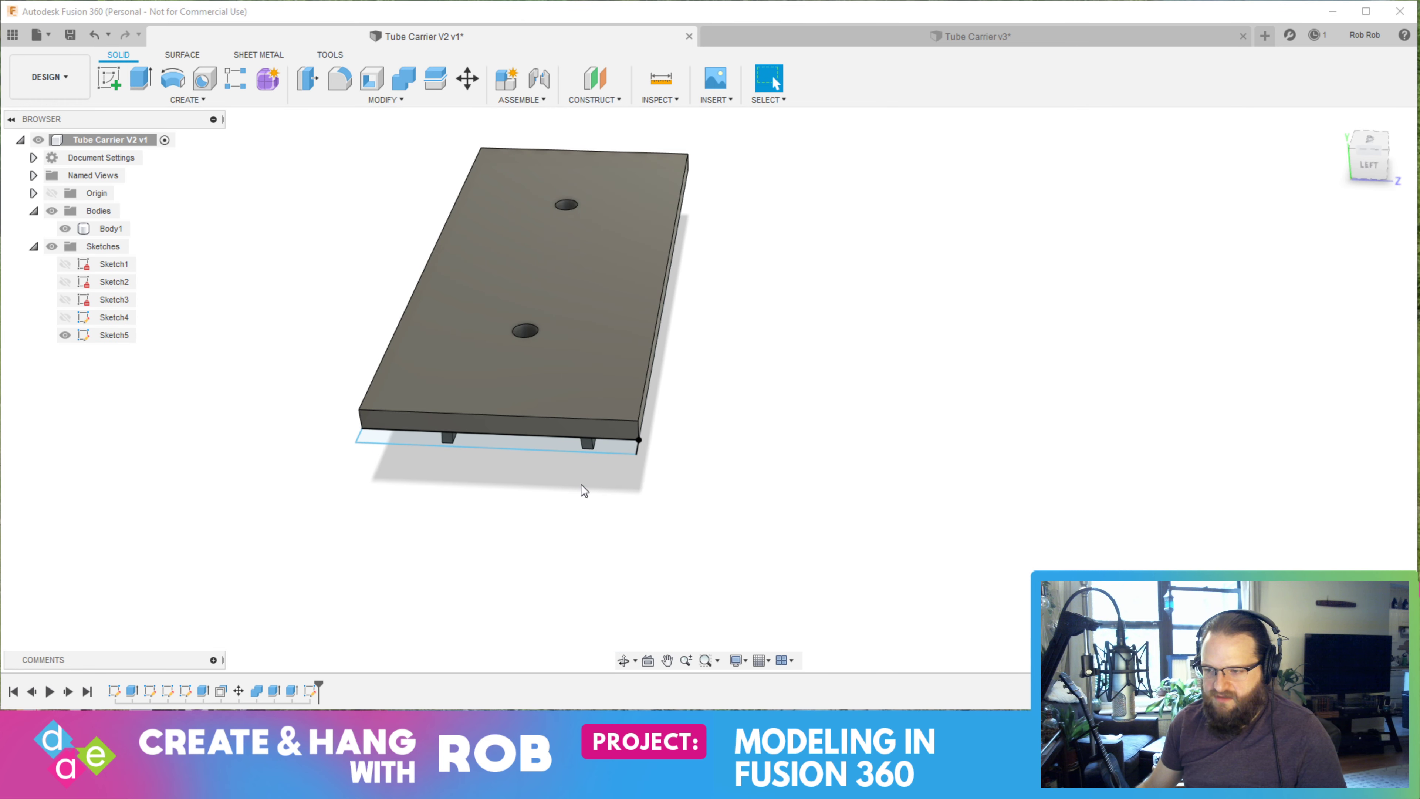
# Extrude the end rectangle -40 mm upward, joined to the plate, to form an end wall
pyautogui.click(560, 447)
pyautogui.rightClick(584, 444)
pyautogui.press('Escape')
pyautogui.press('e')
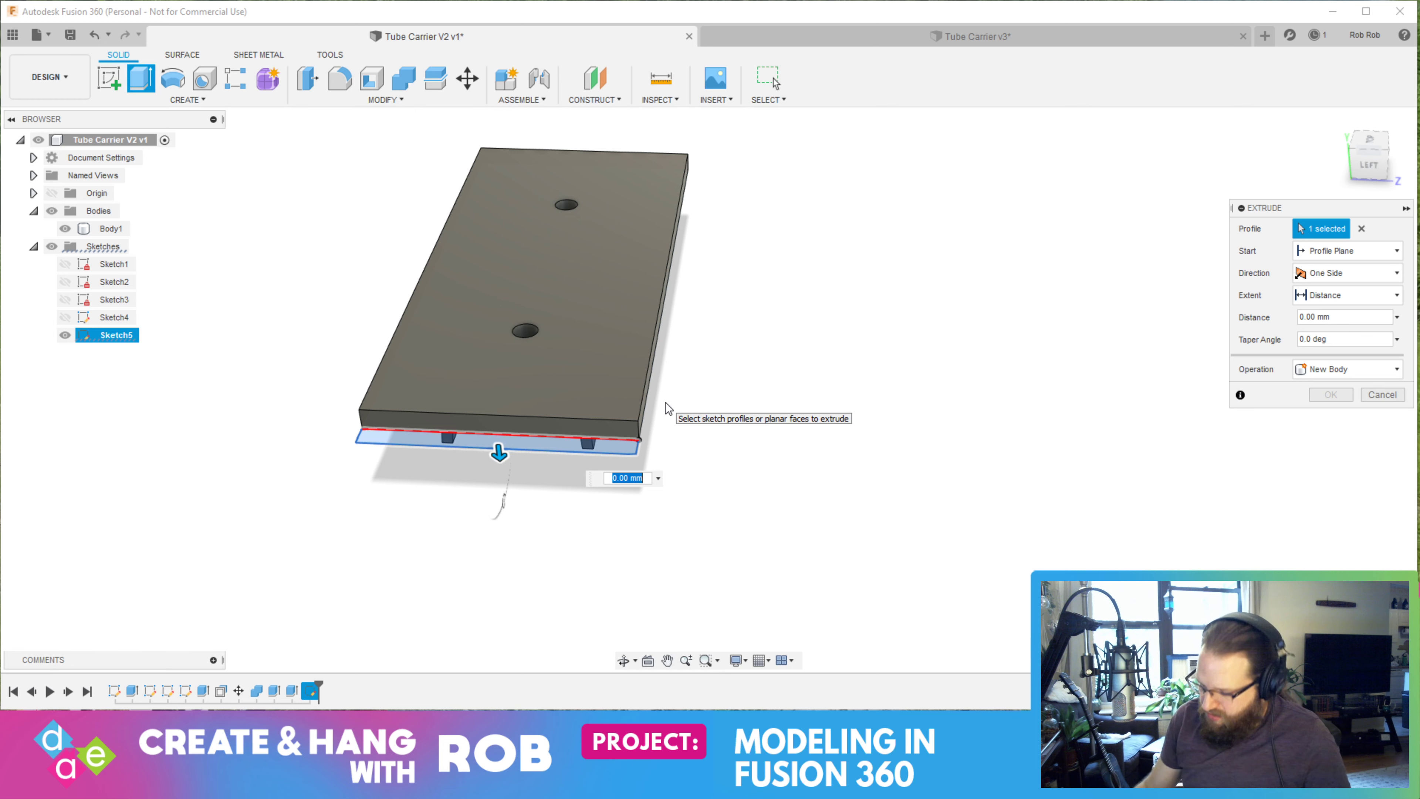
pyautogui.write('-45')
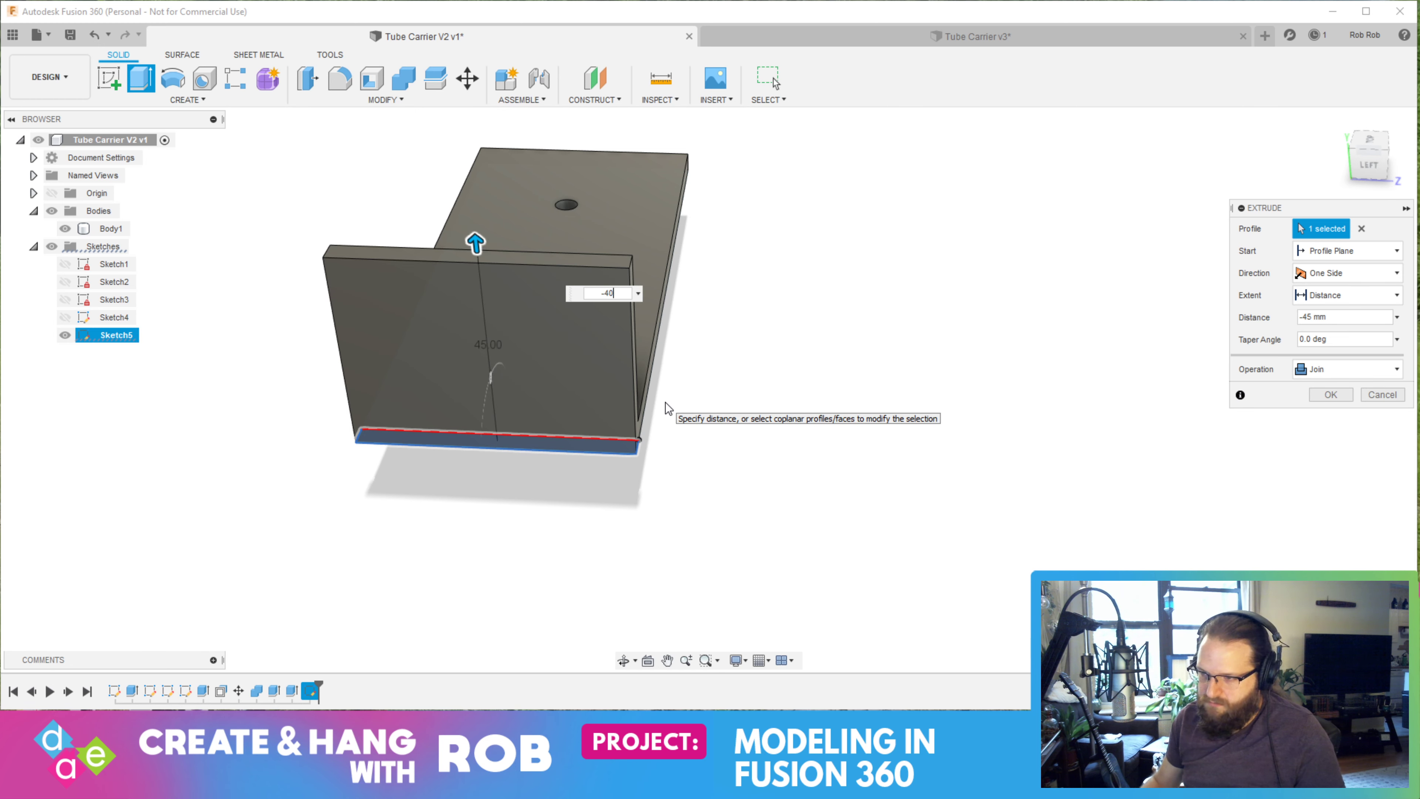
pyautogui.press('Return')
pyautogui.keyDown('shift'); pyautogui.moveTo(805, 340); pyautogui.dragTo(708, 293, button='middle'); pyautogui.keyUp('shift')
pyautogui.click(934, 339)
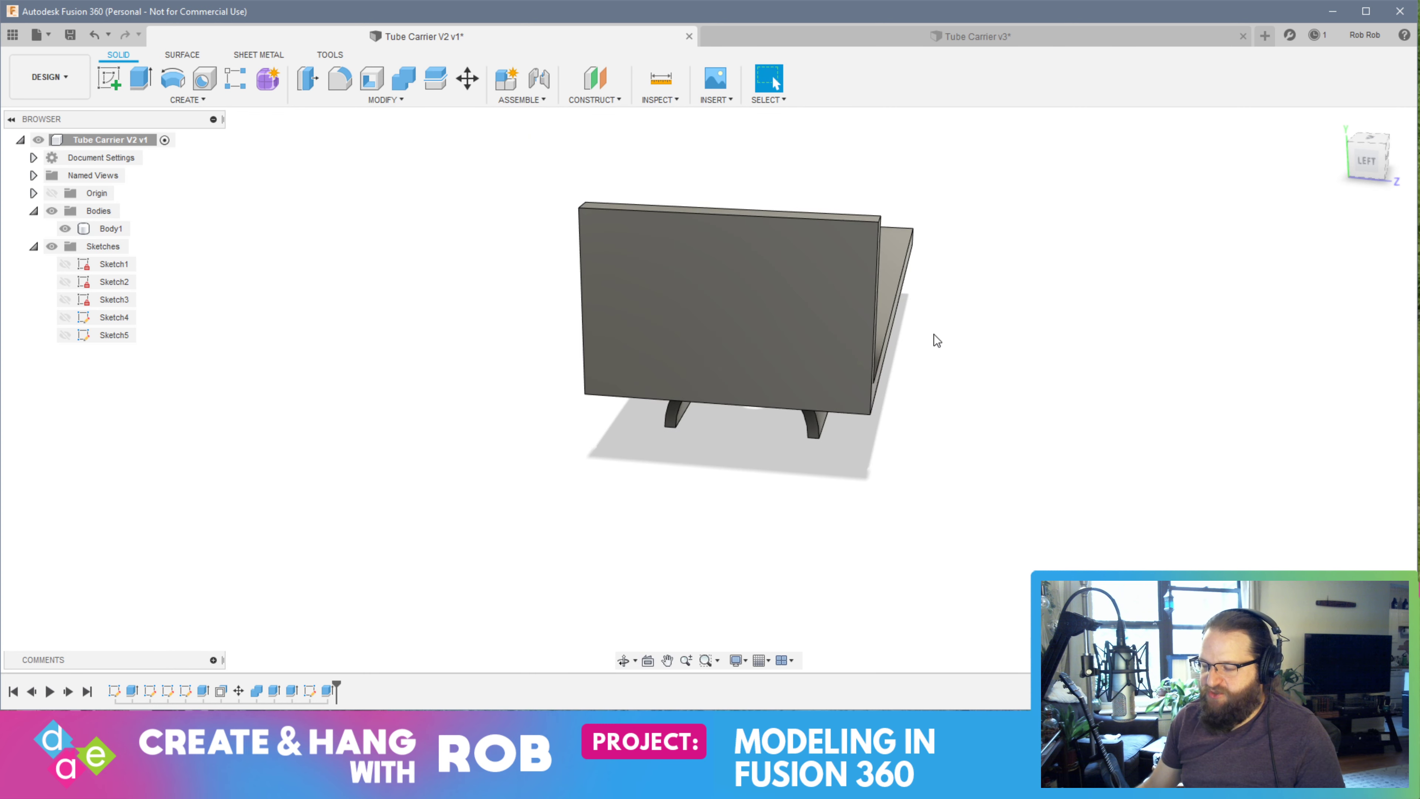
# Sketch a three-point arc across the end wall's inner face, from about 10 mm below the top on each side, peaking at the top edge
pyautogui.keyDown('shift'); pyautogui.moveTo(935, 340); pyautogui.dragTo(501, 358, button='middle'); pyautogui.keyUp('shift')
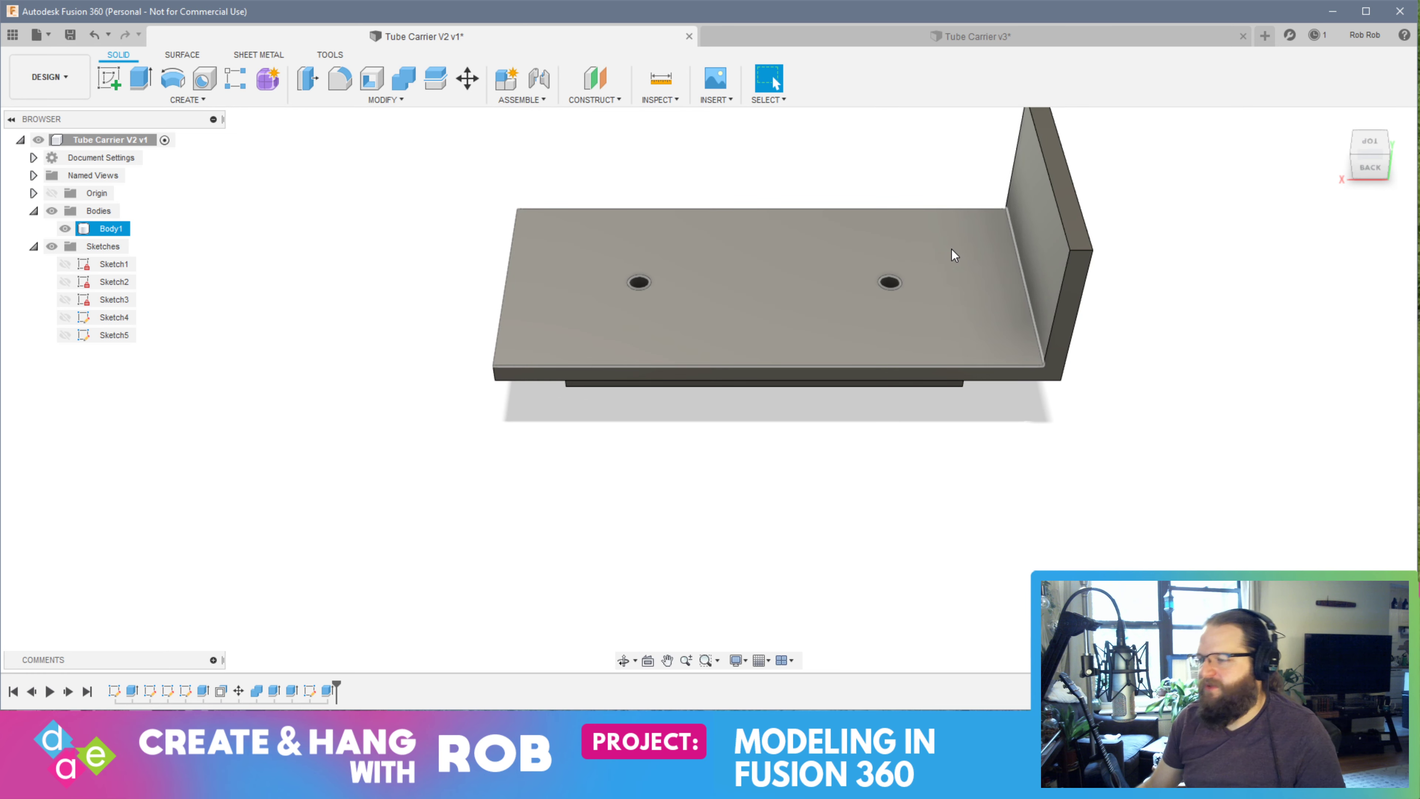
pyautogui.keyDown('shift'); pyautogui.moveTo(786, 332); pyautogui.dragTo(824, 215, button='middle'); pyautogui.keyUp('shift')
pyautogui.scroll(5, 761, 329)
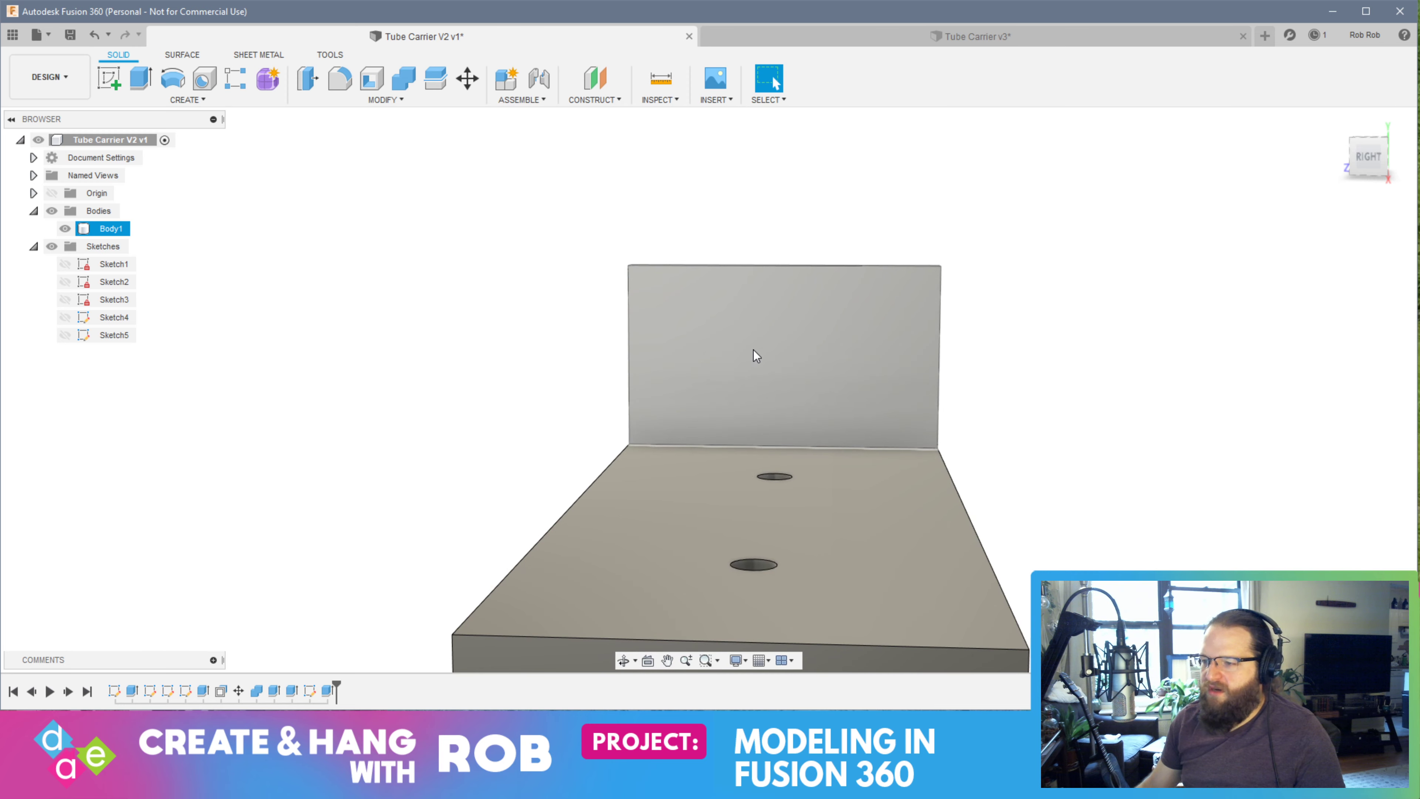
pyautogui.click(768, 334)
pyautogui.press('s')
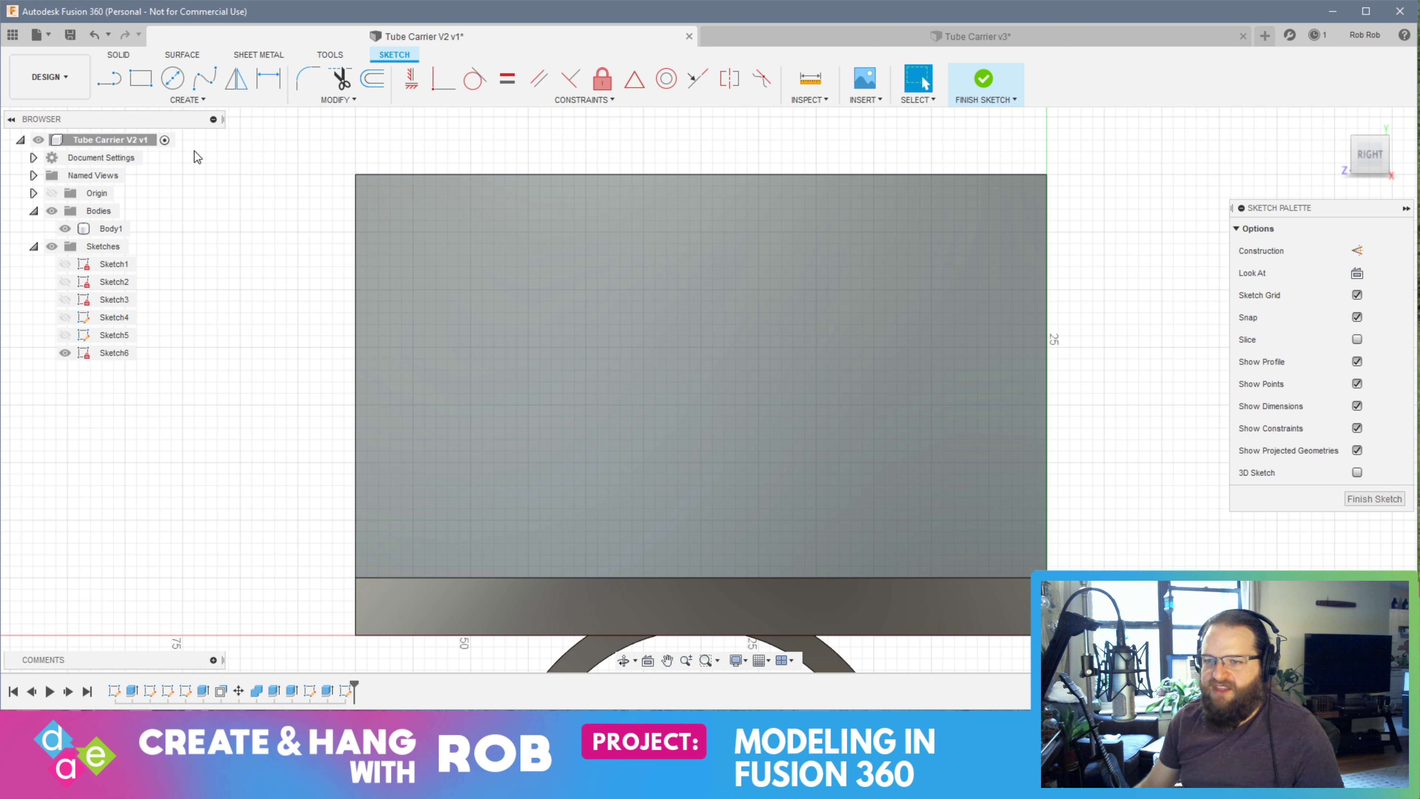
pyautogui.click(167, 100)
pyautogui.moveTo(163, 166)
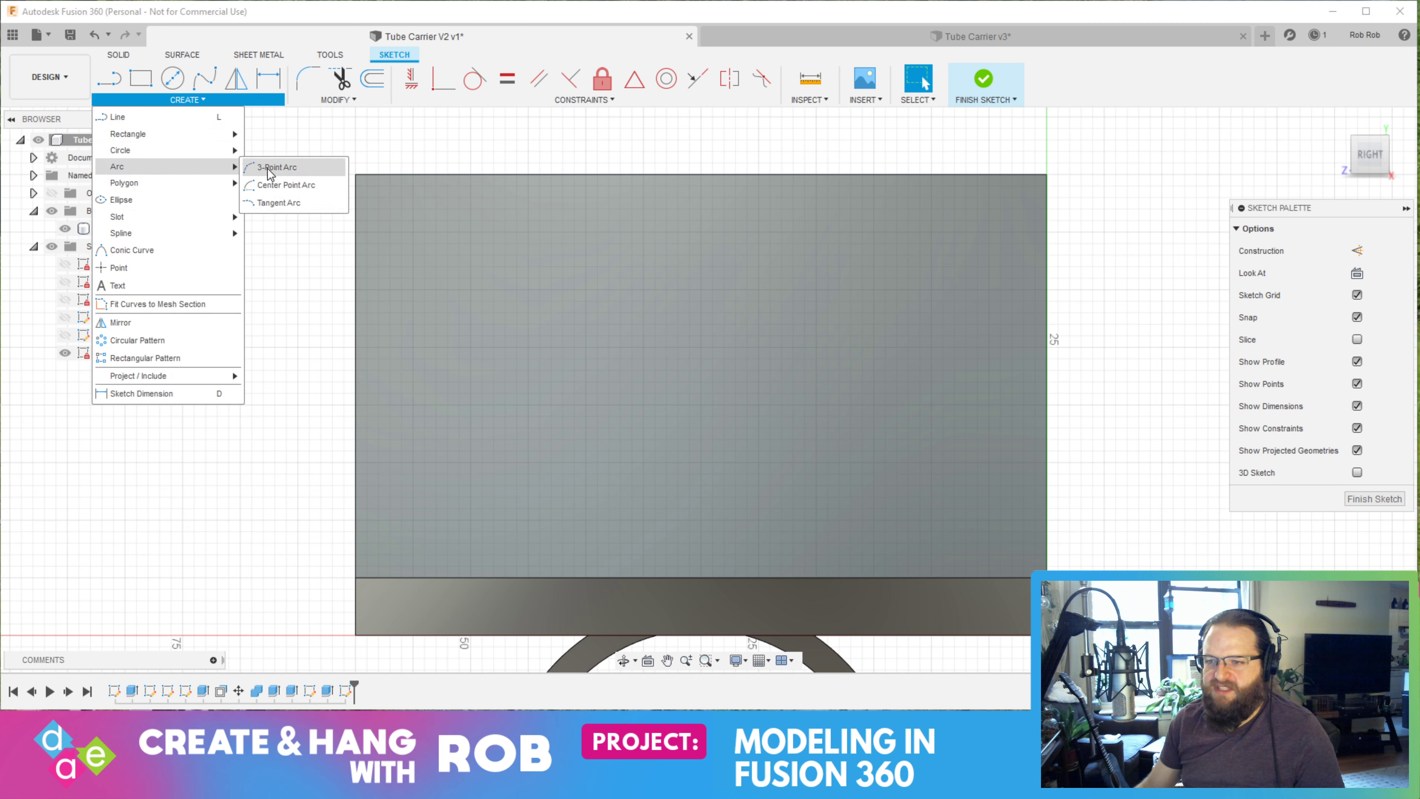
pyautogui.click(274, 168)
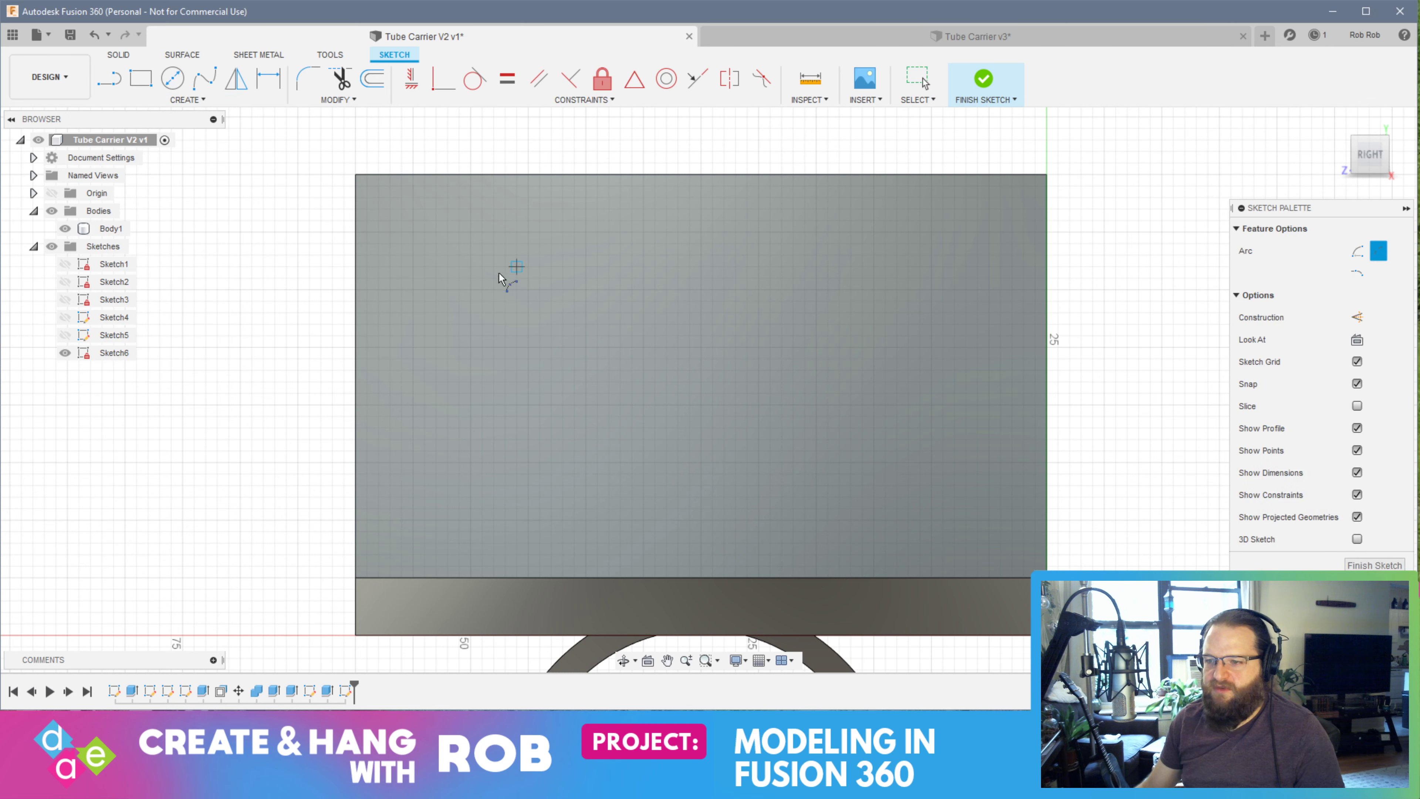
pyautogui.click(356, 290)
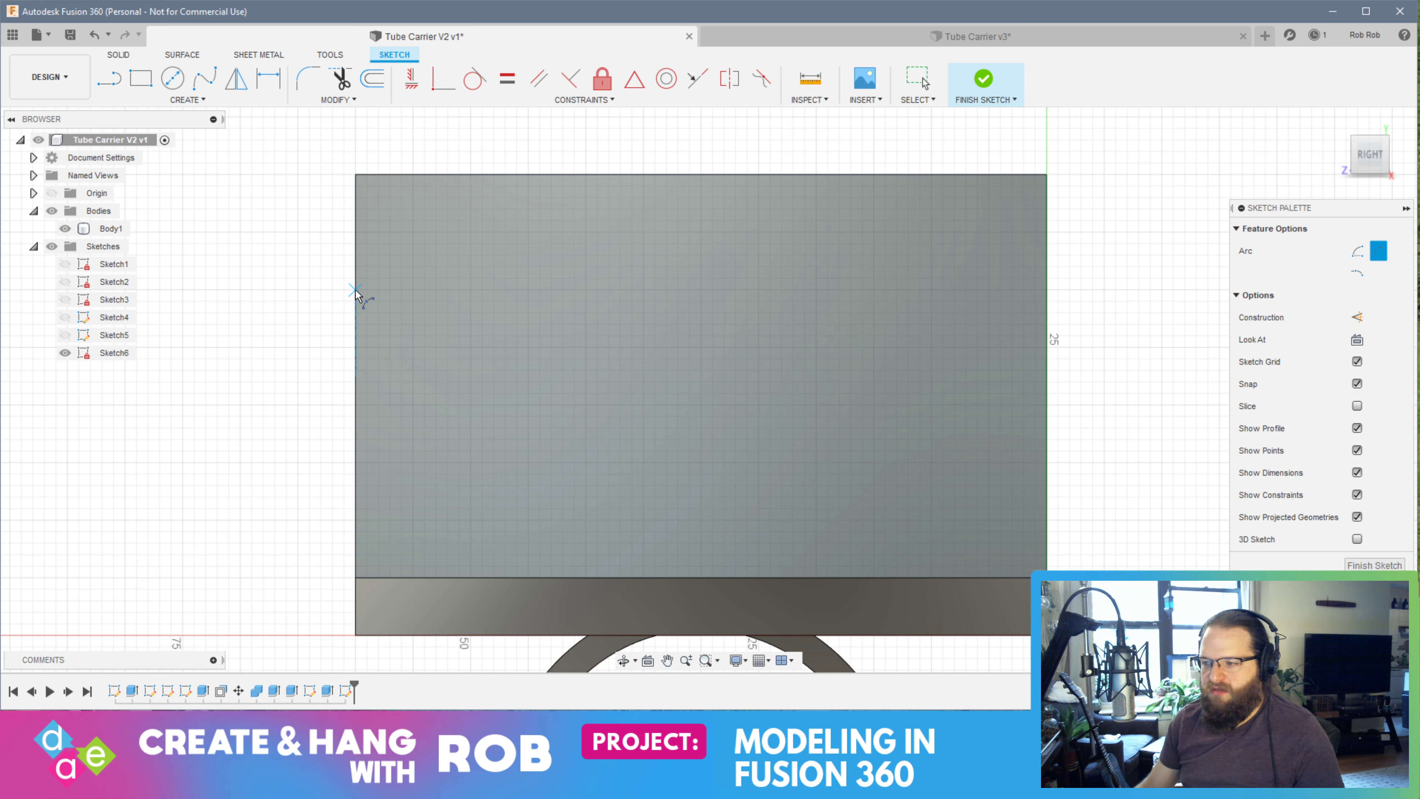
pyautogui.click(1047, 289)
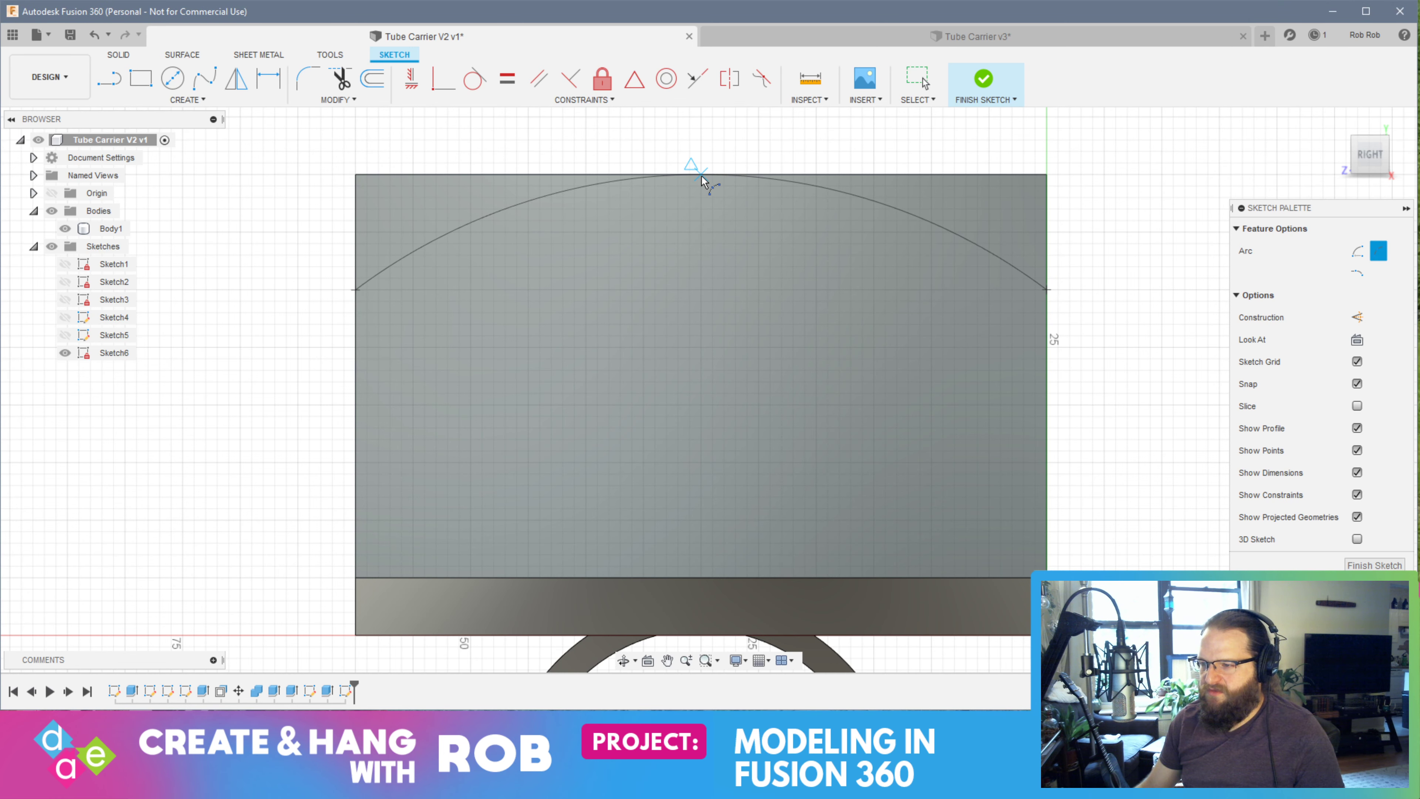
pyautogui.click(718, 176)
pyautogui.click(1374, 565)
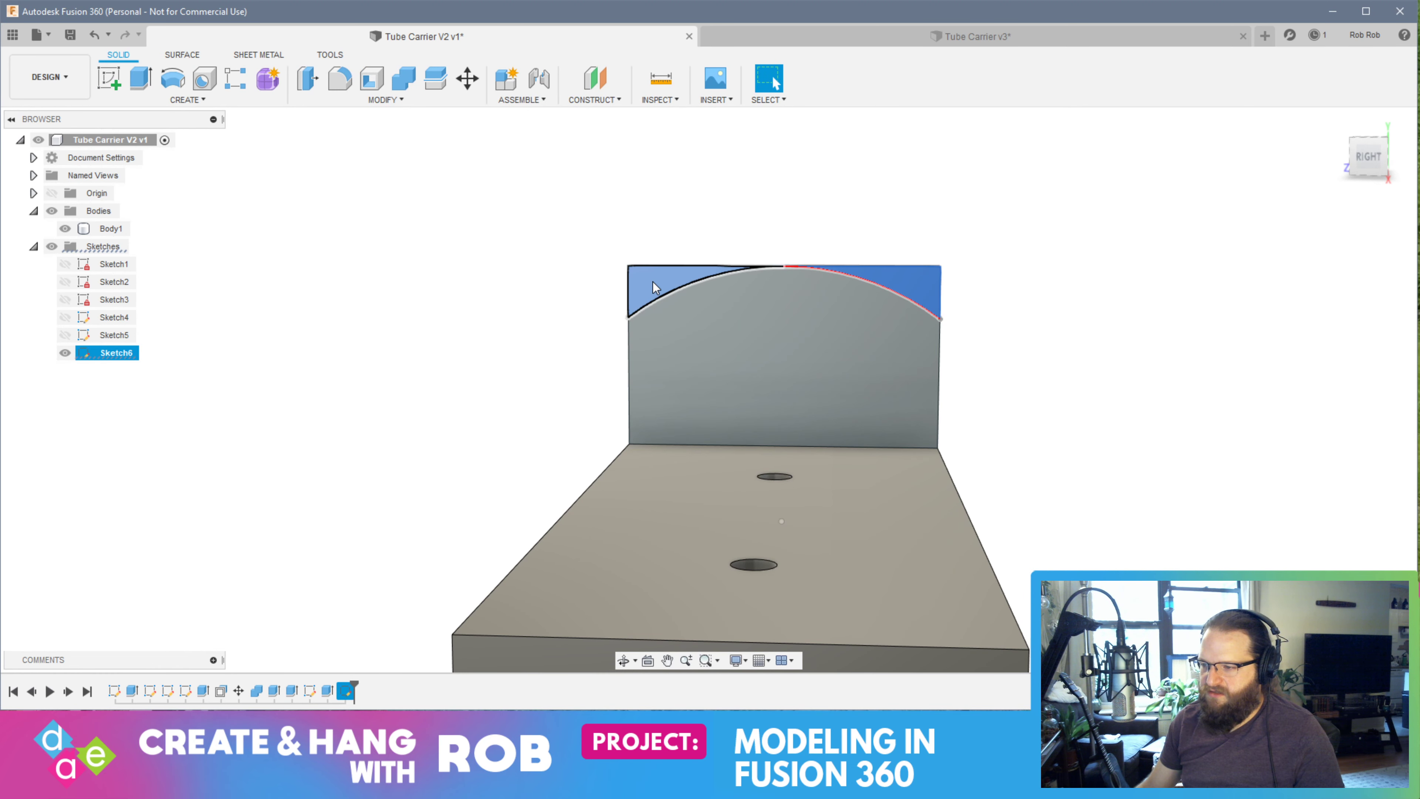
# Cut away the two corner profiles above the end wall's arc with a -5 mm extrusion
pyautogui.click(652, 282)
pyautogui.rightClick(652, 282)
pyautogui.click(692, 269)
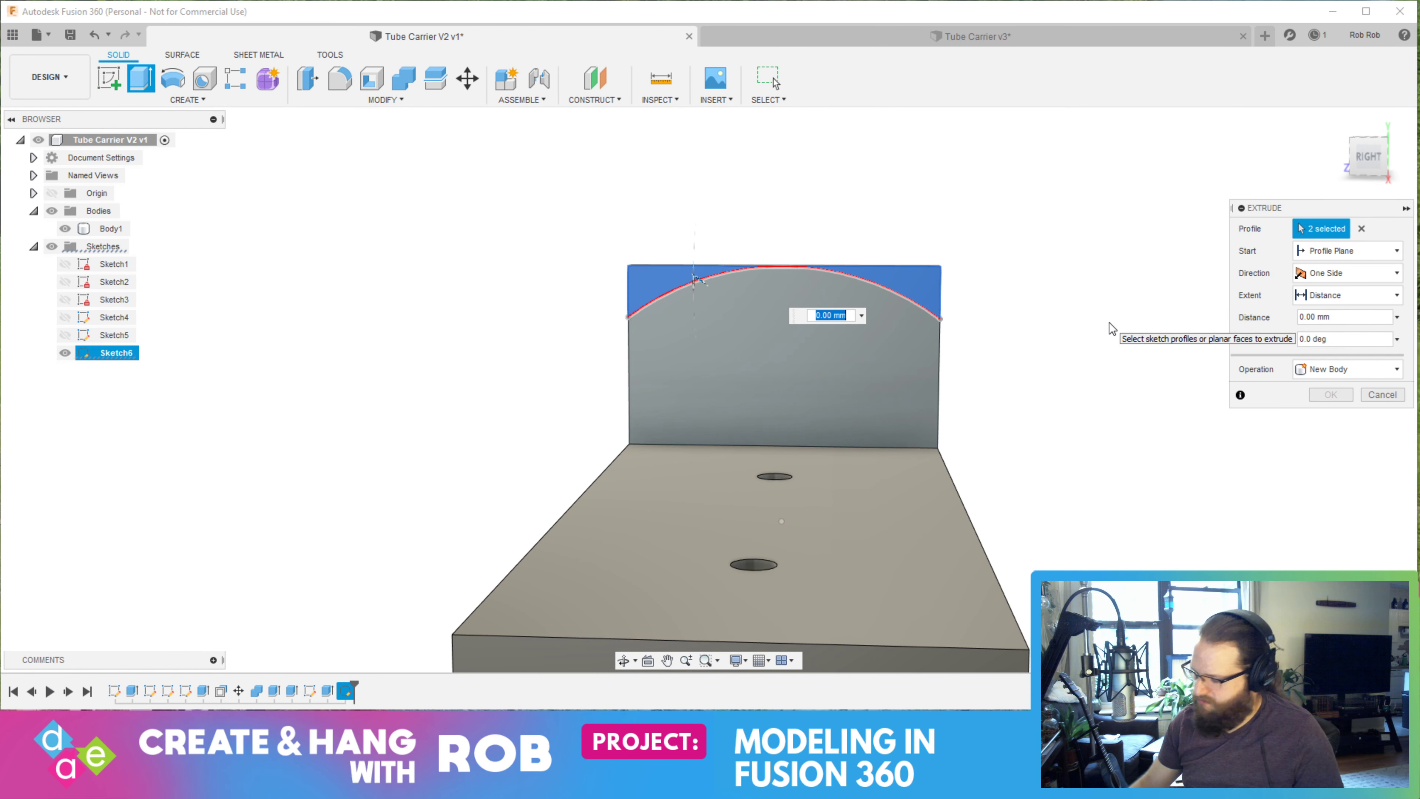
pyautogui.write('-5')
pyautogui.press('Return')
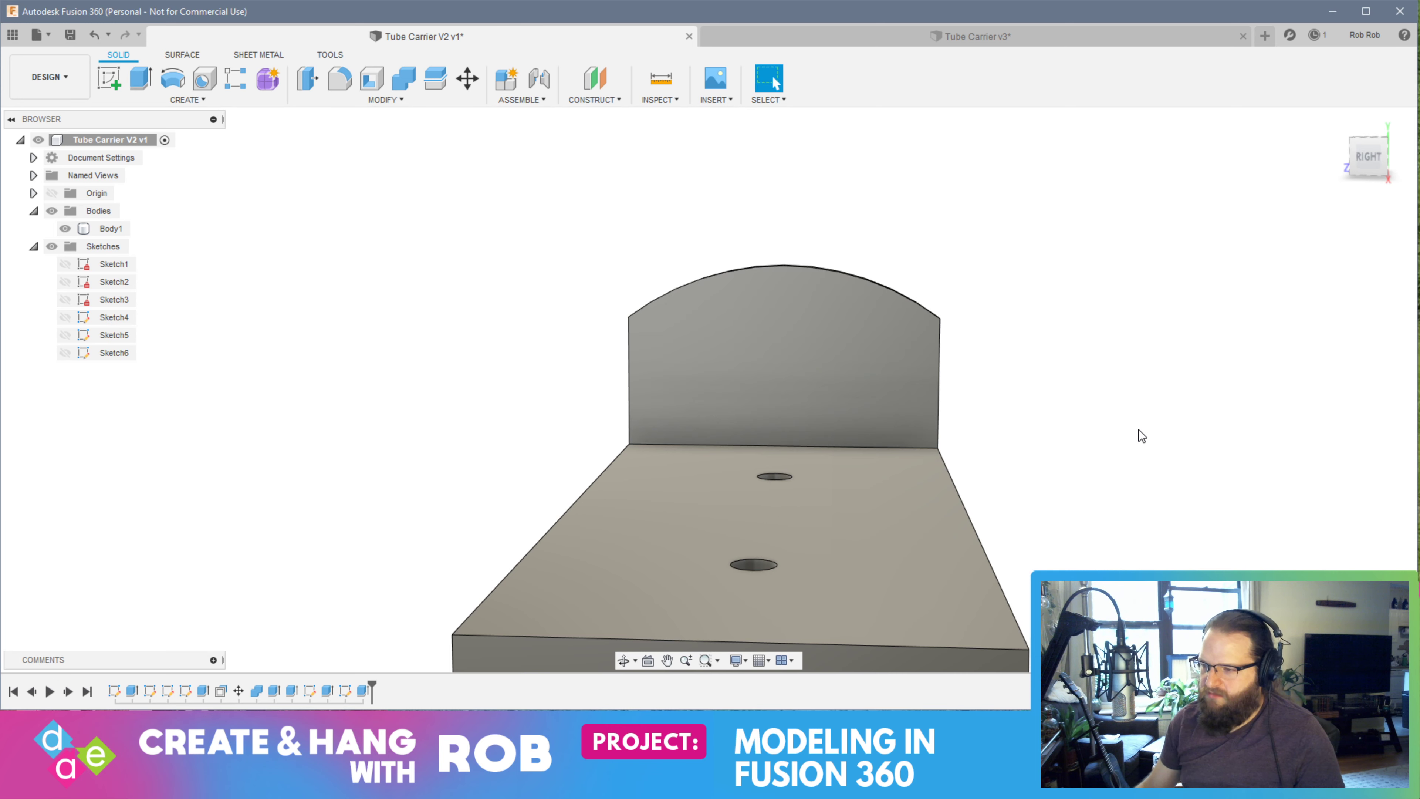
# Sketch a three-point arc on the plate's top face, starting about 10 mm before the free end on both long edges and touching the end edge
pyautogui.keyDown('shift'); pyautogui.moveTo(1016, 372); pyautogui.dragTo(1295, 441, button='middle'); pyautogui.keyUp('shift')
pyautogui.click(747, 312)
pyautogui.keyDown('shift'); pyautogui.moveTo(746, 312); pyautogui.dragTo(845, 541, button='middle'); pyautogui.keyUp('shift')
pyautogui.click(752, 341)
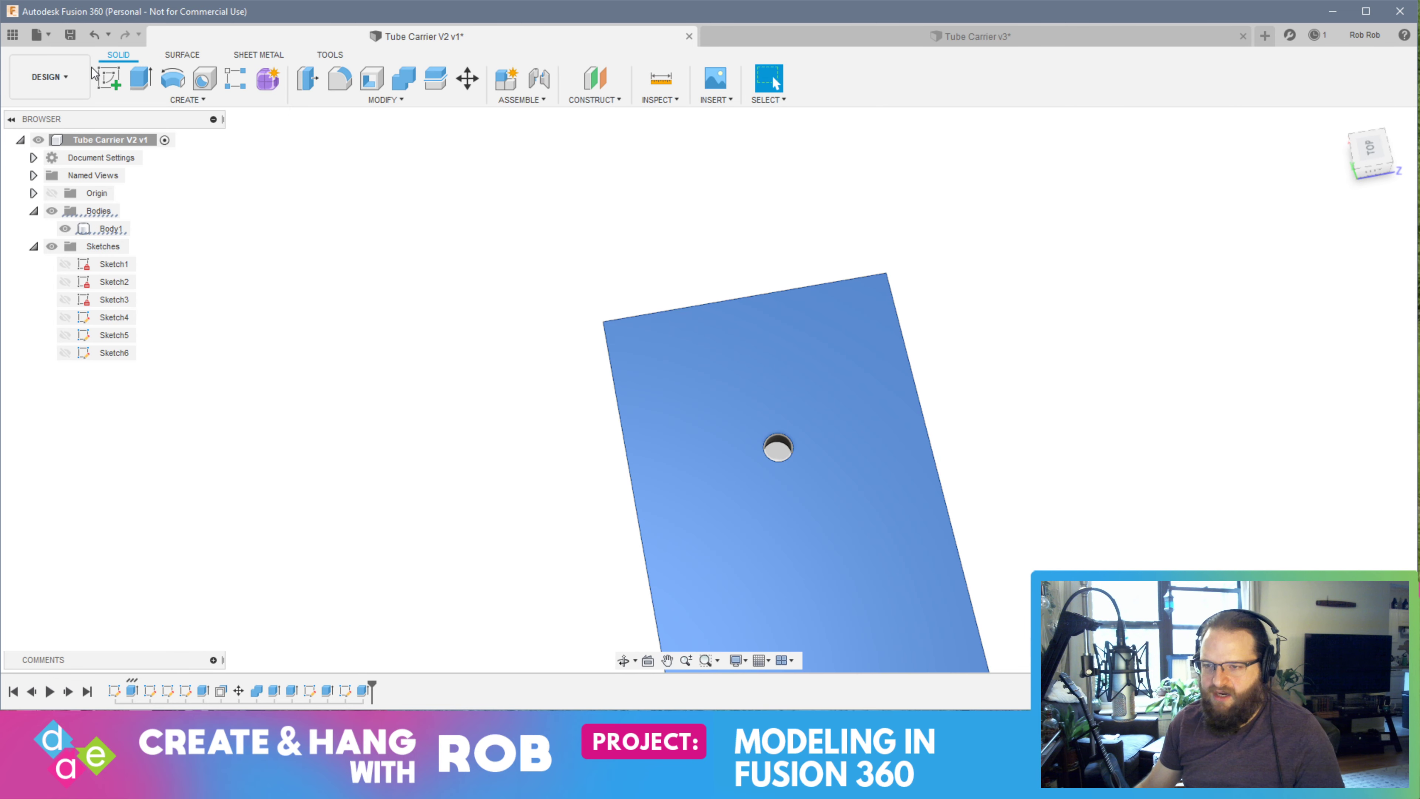
pyautogui.click(108, 77)
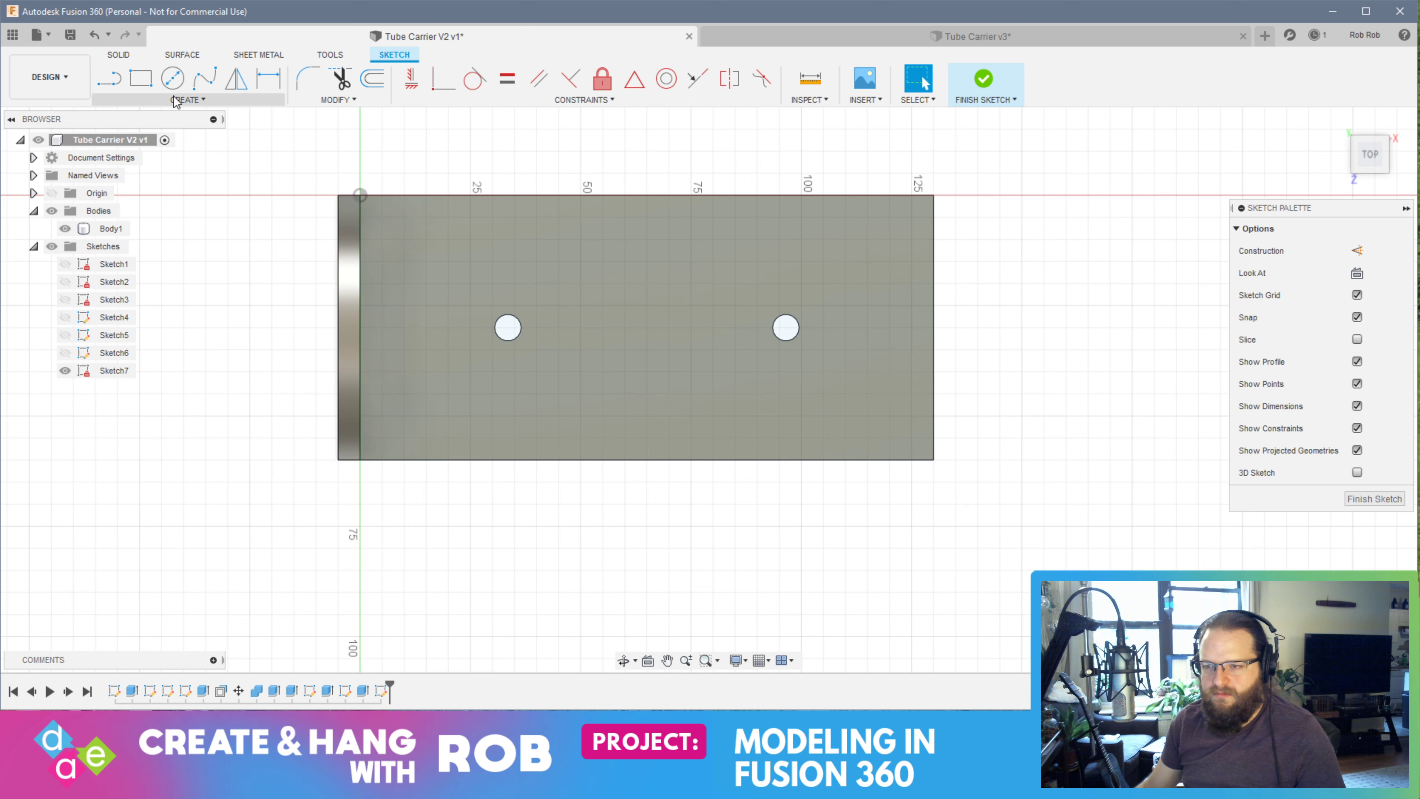
pyautogui.click(186, 100)
pyautogui.moveTo(168, 166)
pyautogui.click(262, 166)
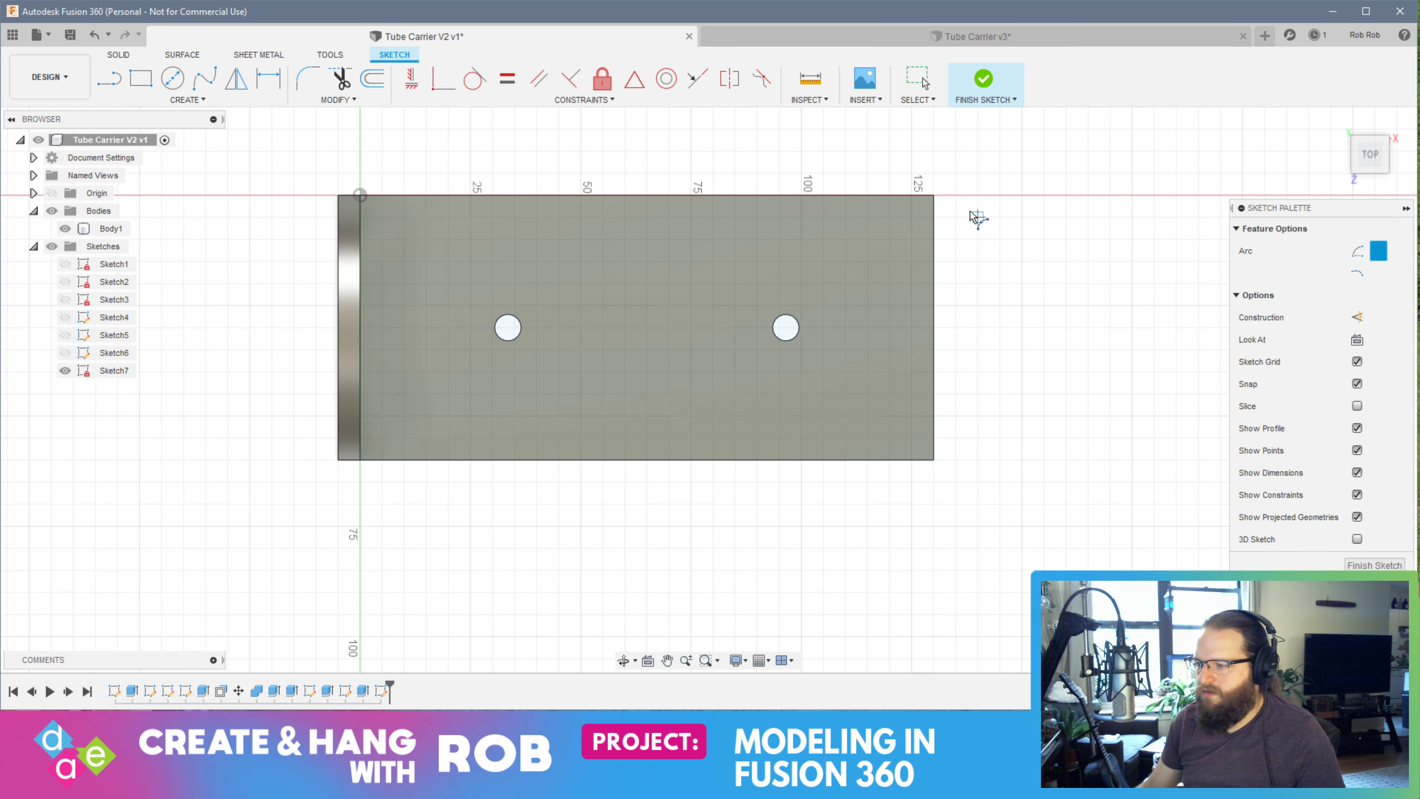
pyautogui.click(889, 194)
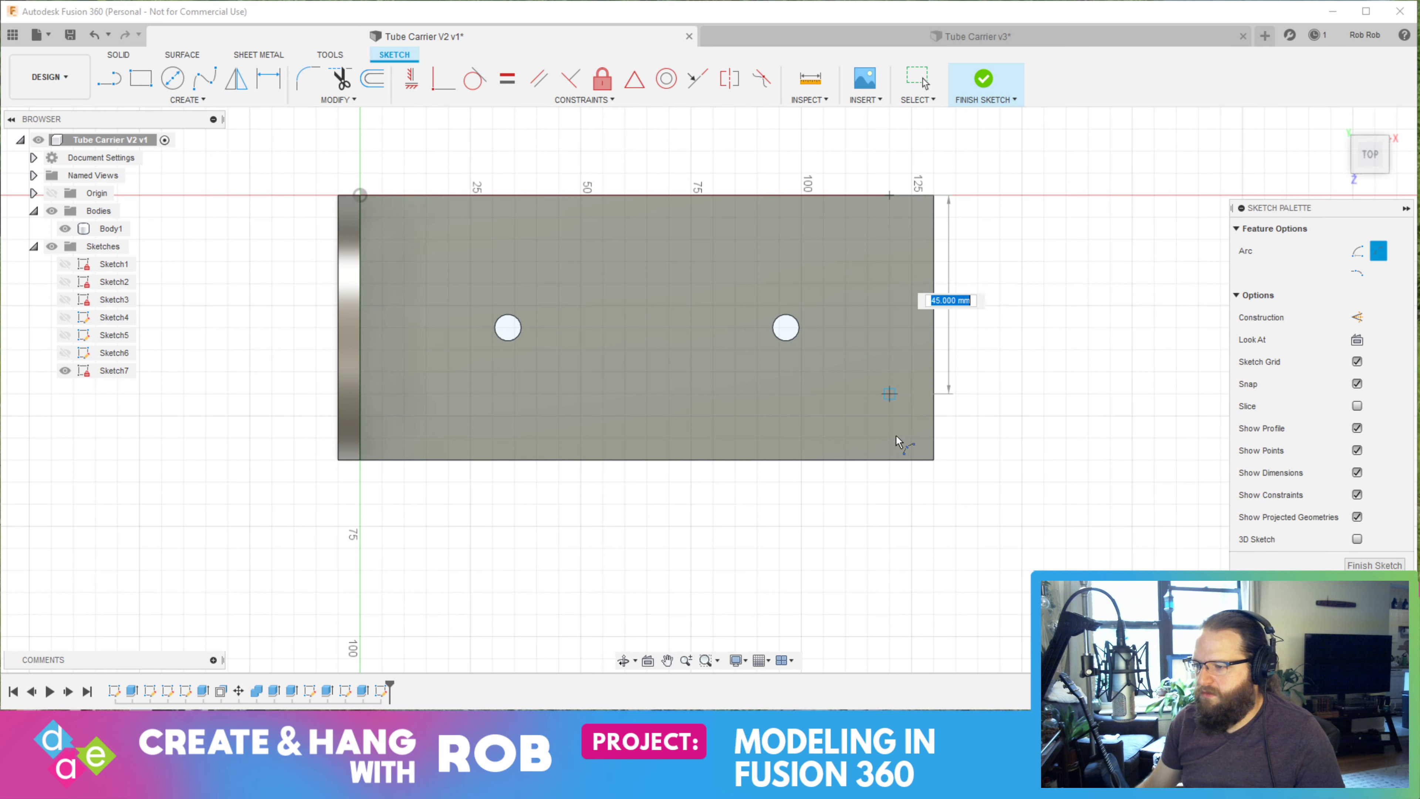
pyautogui.click(890, 460)
pyautogui.click(933, 334)
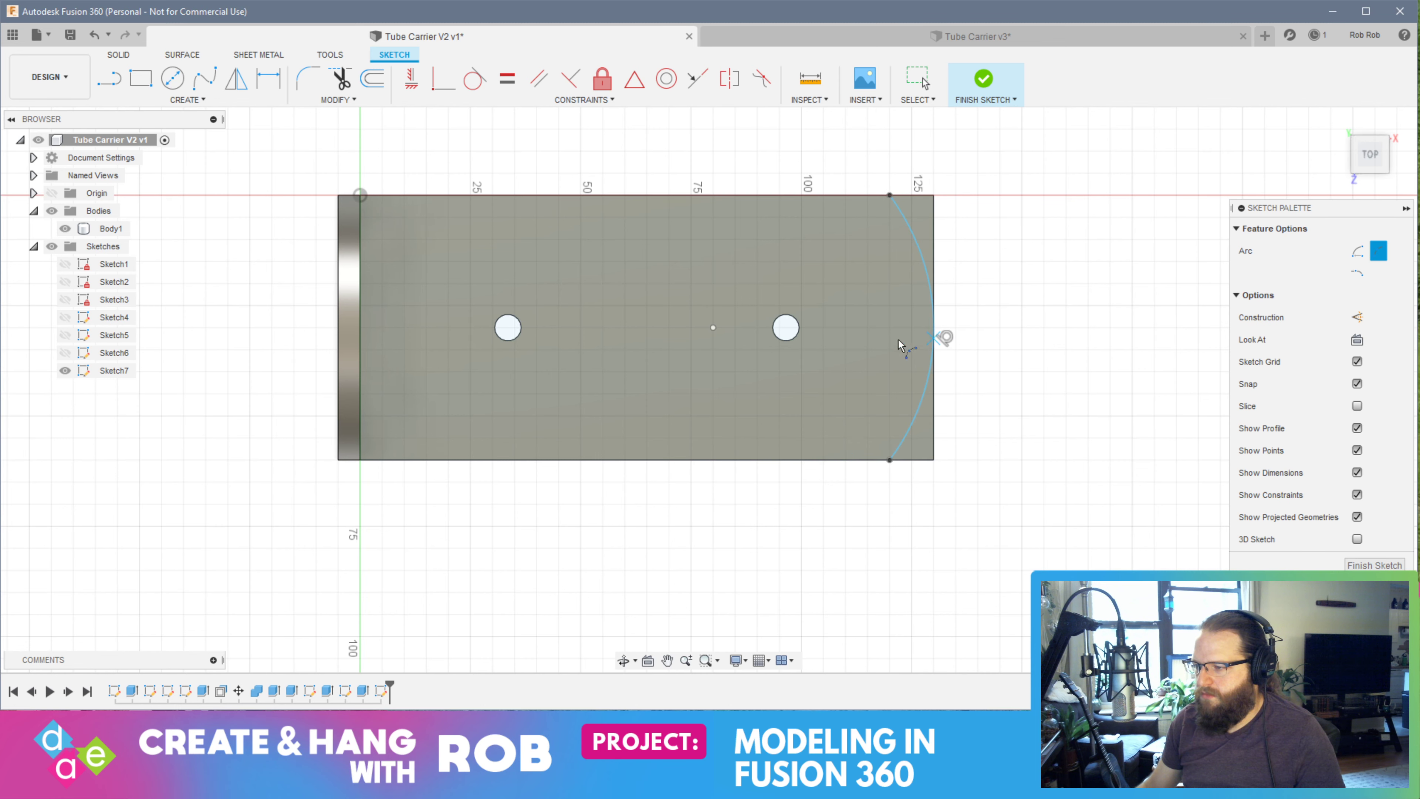
# Finish the sketch and cut away the two corner profiles at the plate's free end with a -5 mm extrusion
pyautogui.moveTo(942, 336)
pyautogui.keyDown('shift'); pyautogui.mouseDown(button='middle')
pyautogui.moveTo(998, 453)
pyautogui.moveTo(858, 309)
pyautogui.mouseUp(button='middle'); pyautogui.keyUp('shift')
pyautogui.click(865, 292)
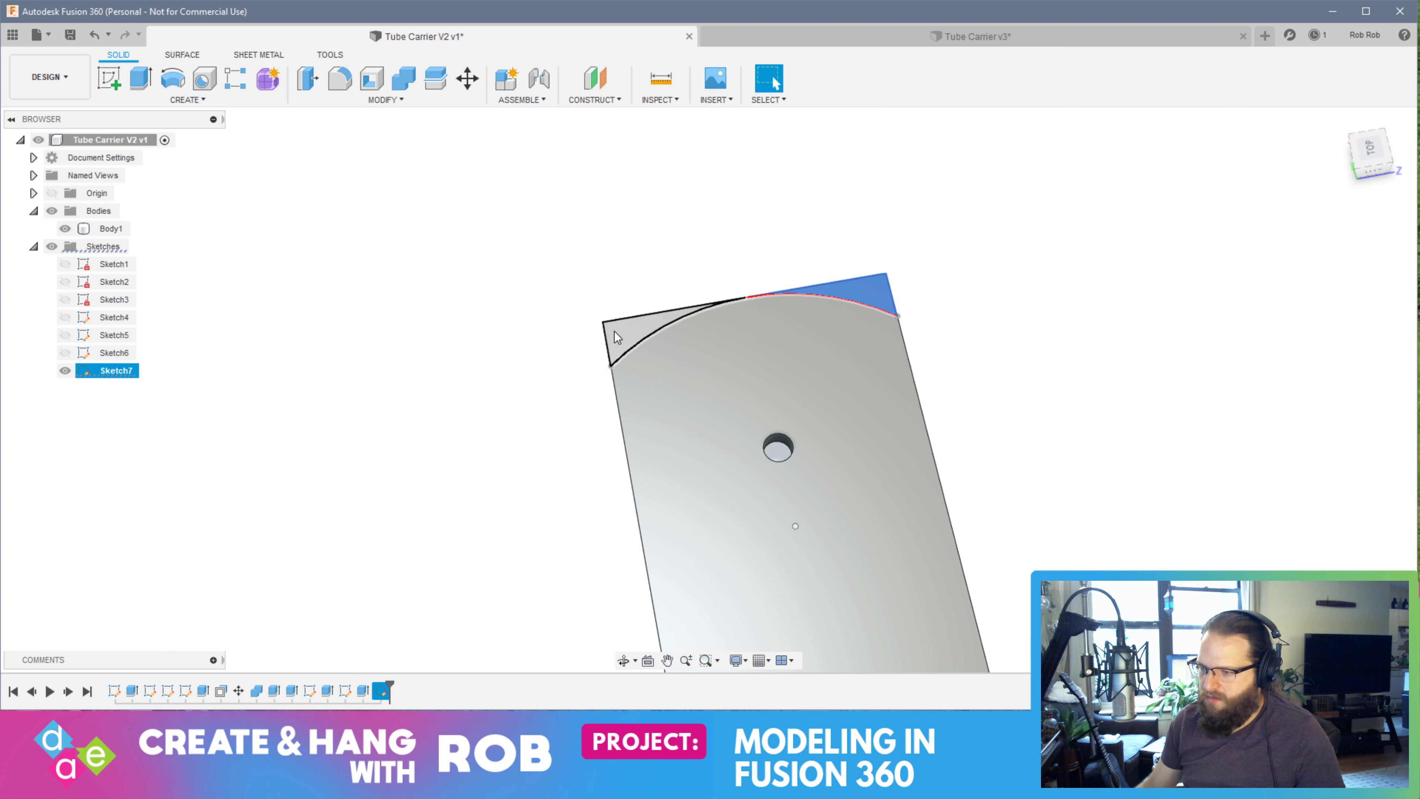
pyautogui.keyDown('shift'); pyautogui.click(615, 330); pyautogui.keyUp('shift')
pyautogui.rightClick(617, 332)
pyautogui.click(591, 396)
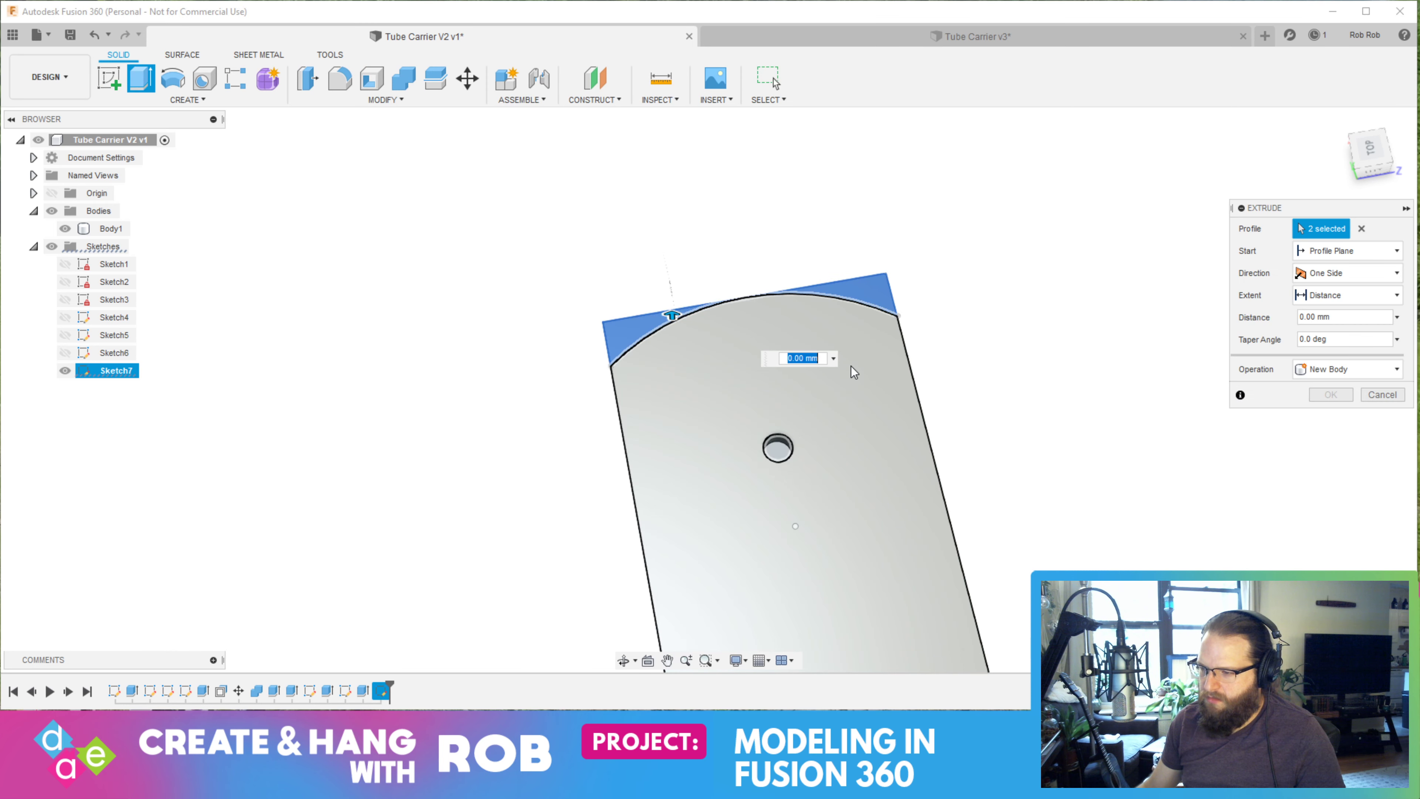
pyautogui.write('-5')
pyautogui.press('Return')
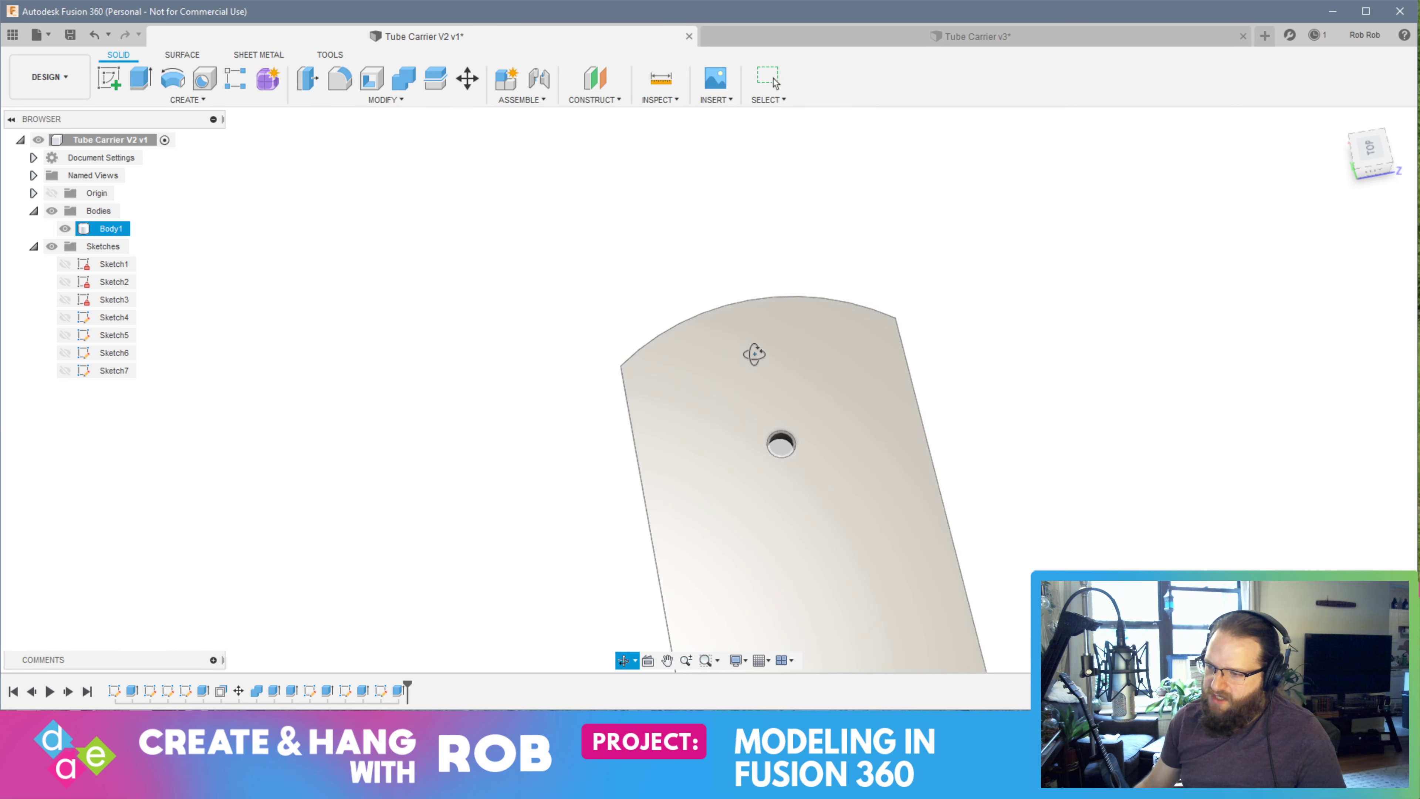
# Examine the carrier from several sides, checking the rounded end wall, the rounded plate end and the holes
pyautogui.keyDown('shift'); pyautogui.moveTo(752, 351); pyautogui.dragTo(693, 271, button='middle'); pyautogui.keyUp('shift')
pyautogui.keyDown('shift'); pyautogui.moveTo(948, 359); pyautogui.dragTo(532, 454, button='middle'); pyautogui.keyUp('shift')
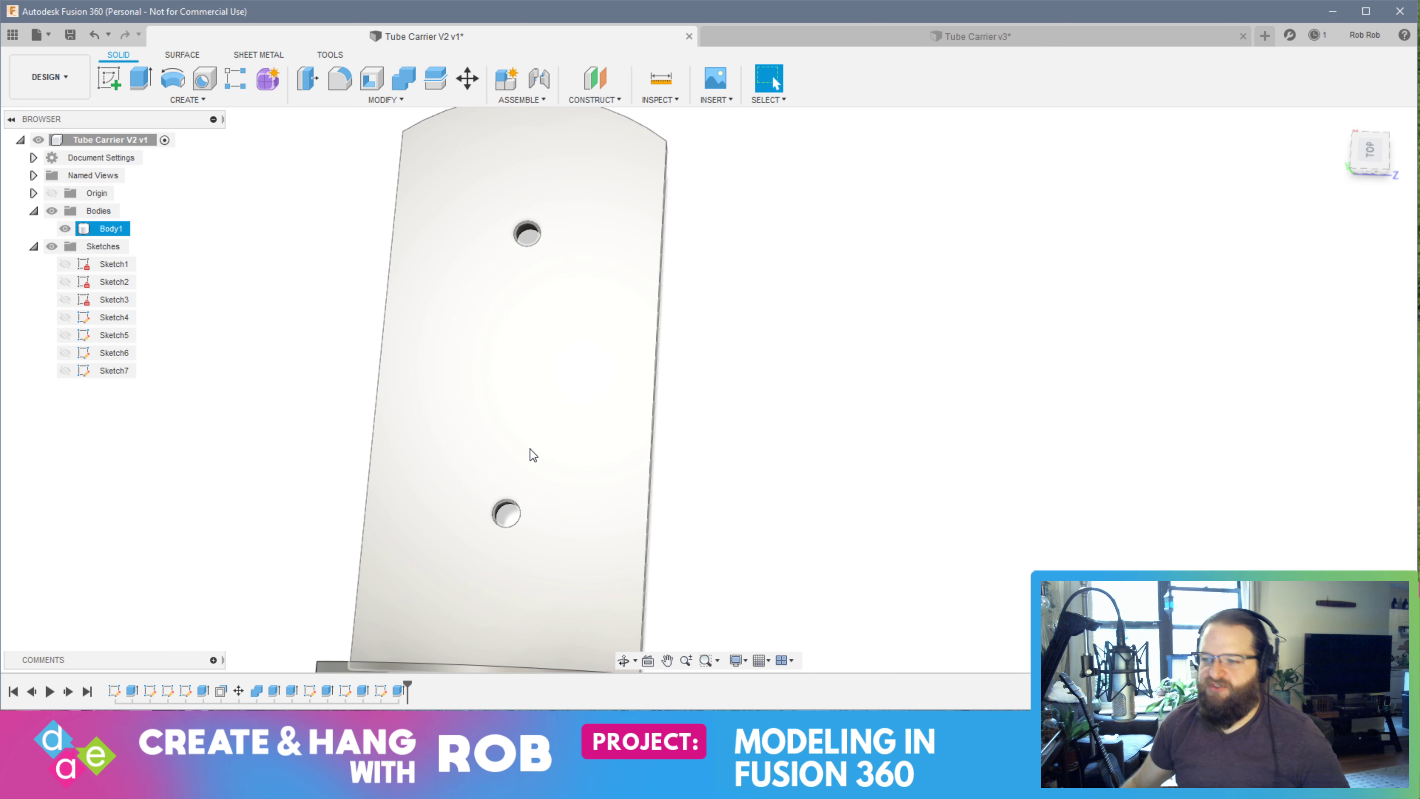
pyautogui.keyDown('shift'); pyautogui.moveTo(568, 277); pyautogui.dragTo(605, 342, button='middle'); pyautogui.keyUp('shift')
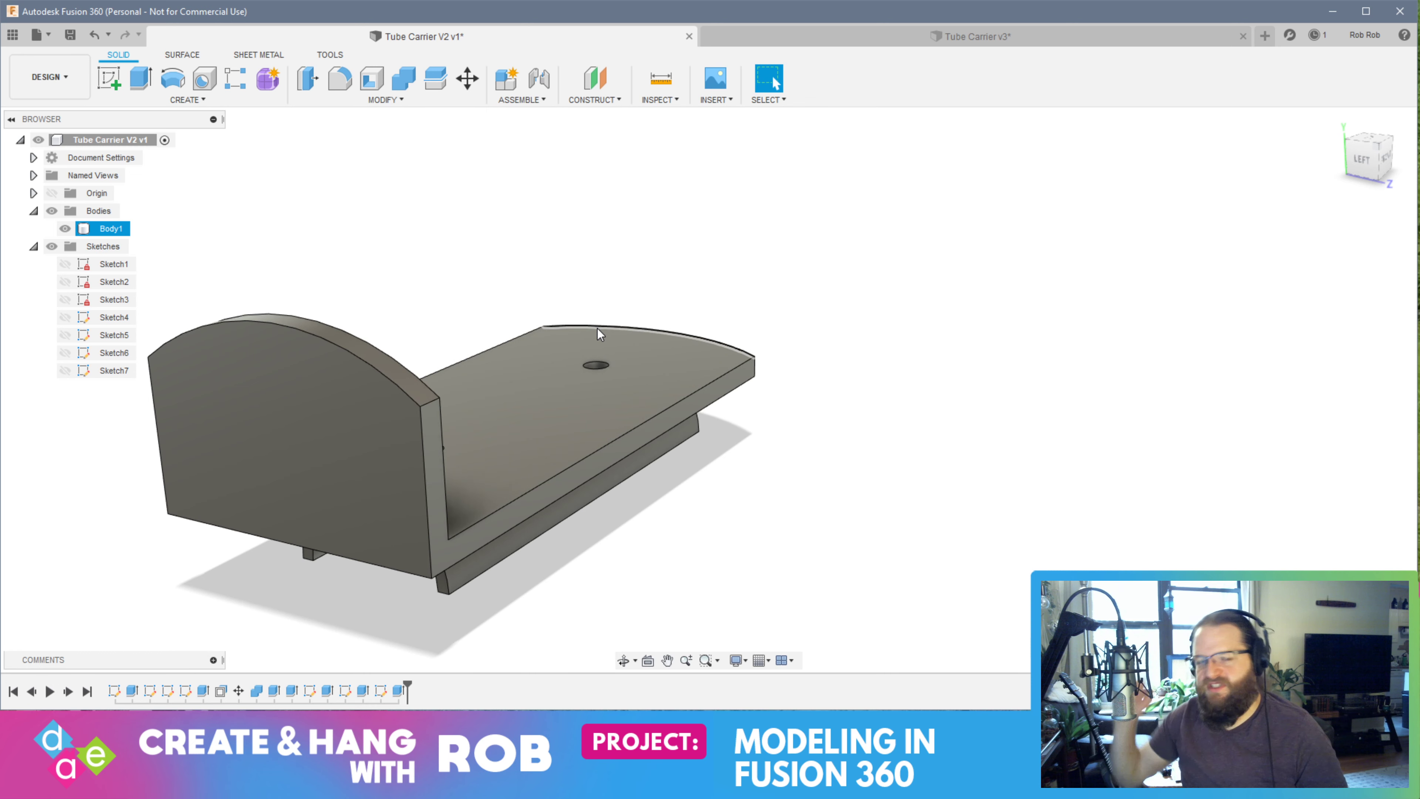
pyautogui.click(597, 295)
pyautogui.click(573, 331)
pyautogui.keyDown('shift'); pyautogui.moveTo(518, 436); pyautogui.dragTo(542, 536, button='middle'); pyautogui.keyUp('shift')
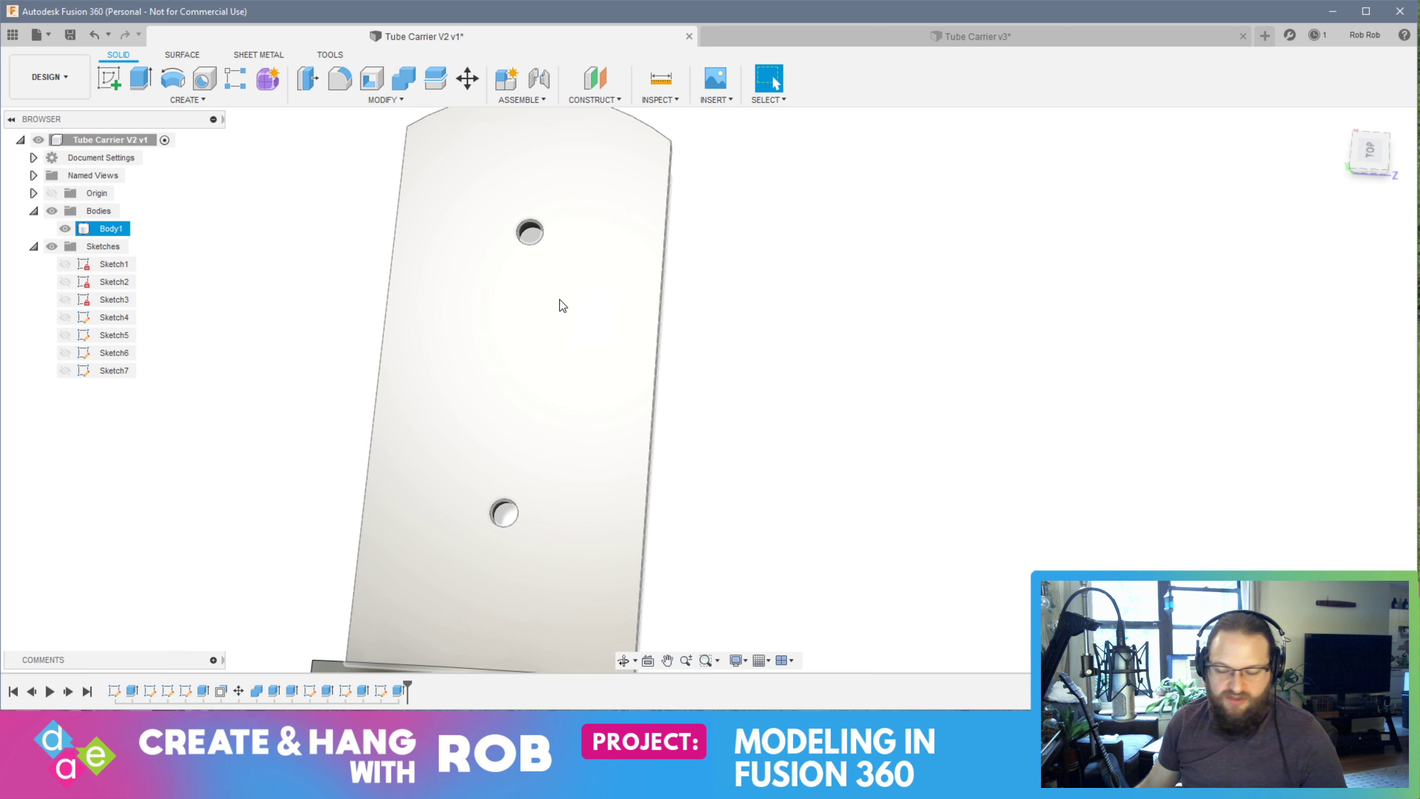
pyautogui.keyDown('shift'); pyautogui.moveTo(571, 404); pyautogui.dragTo(648, 315, button='middle'); pyautogui.keyUp('shift')
pyautogui.press('Escape')
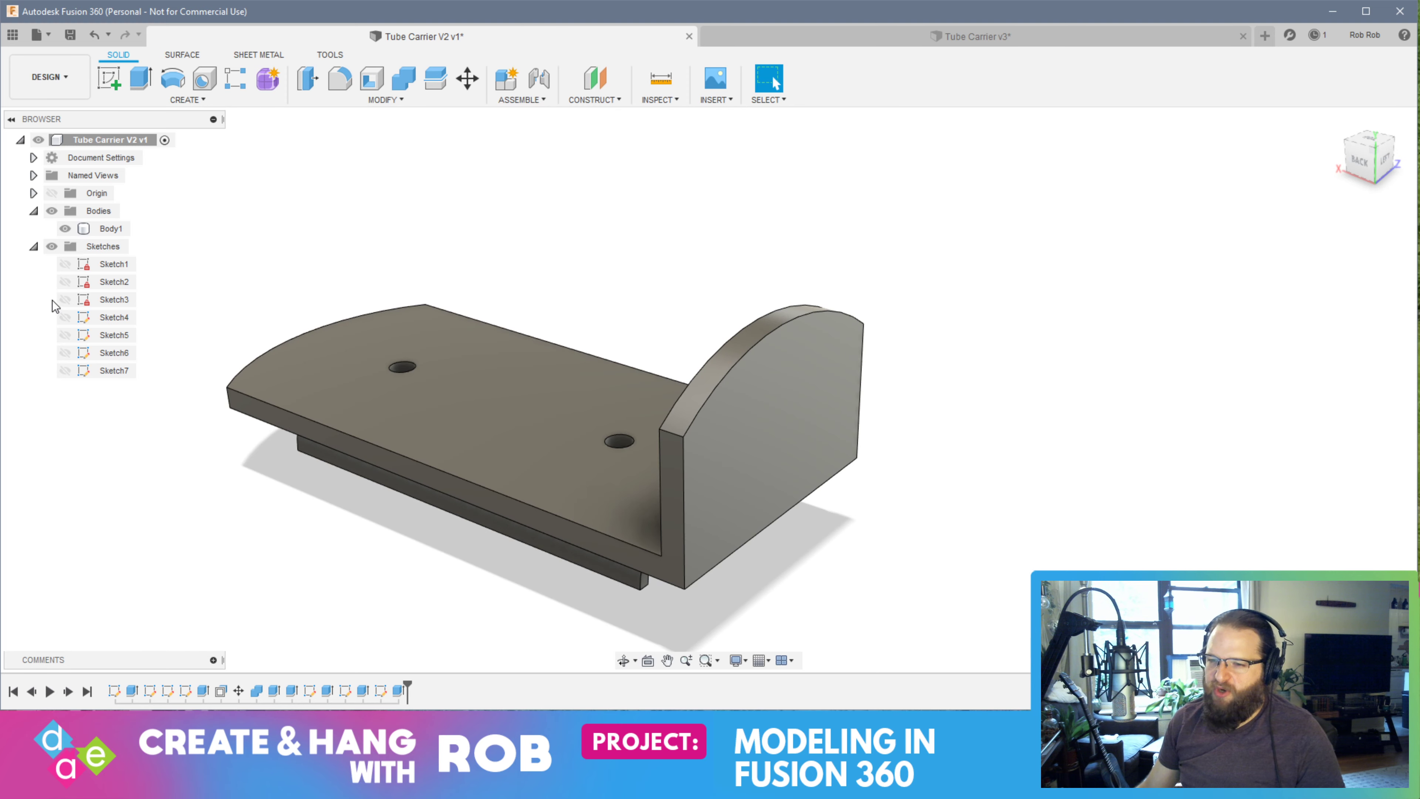
# Hide the whole Sketches folder and start a new sketch on the plate's top face
pyautogui.click(52, 246)
pyautogui.click(110, 229)
pyautogui.moveTo(392, 392)
pyautogui.keyDown('shift'); pyautogui.mouseDown(button='middle')
pyautogui.moveTo(385, 381)
pyautogui.moveTo(419, 551)
pyautogui.moveTo(497, 418)
pyautogui.mouseUp(button='middle'); pyautogui.keyUp('shift')
pyautogui.press('Escape')
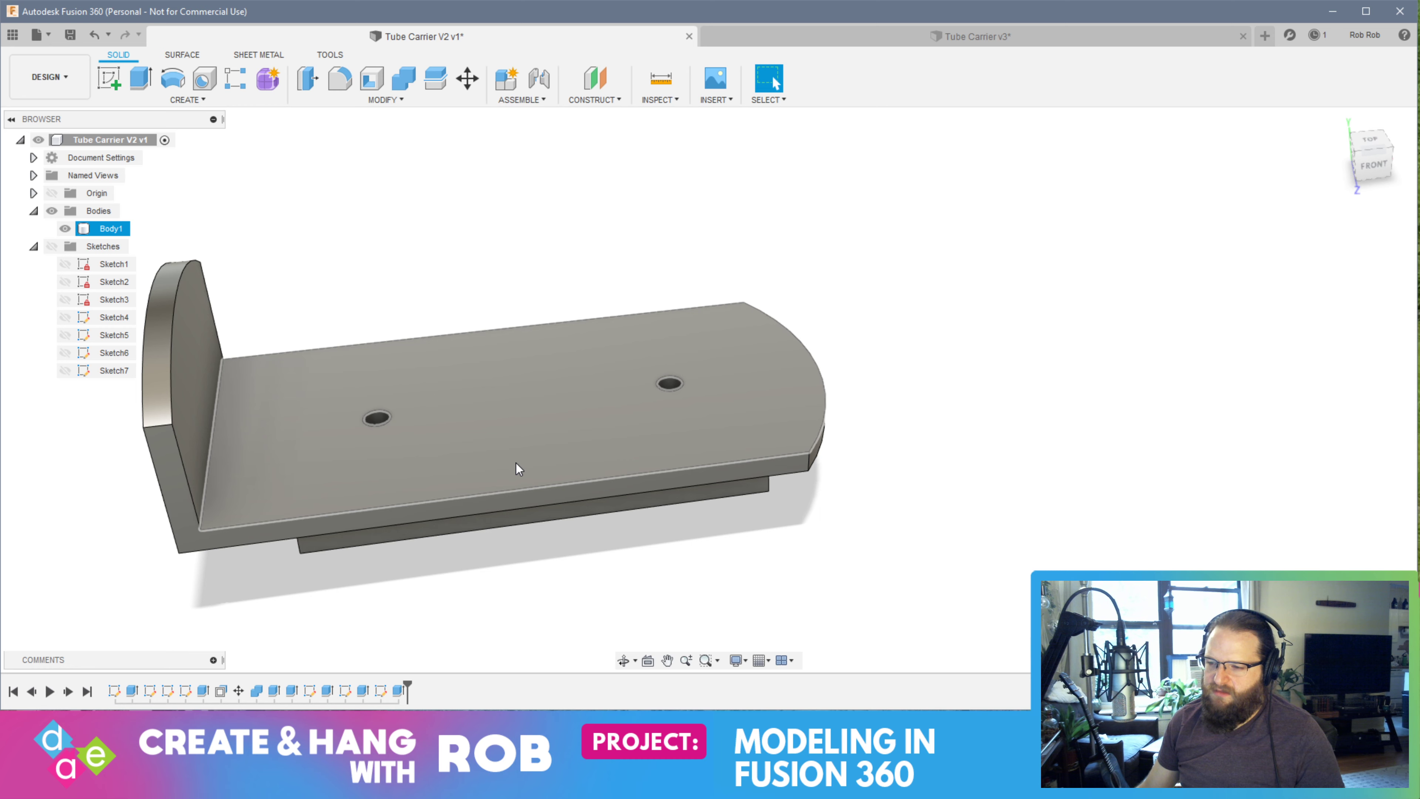
pyautogui.click(516, 462)
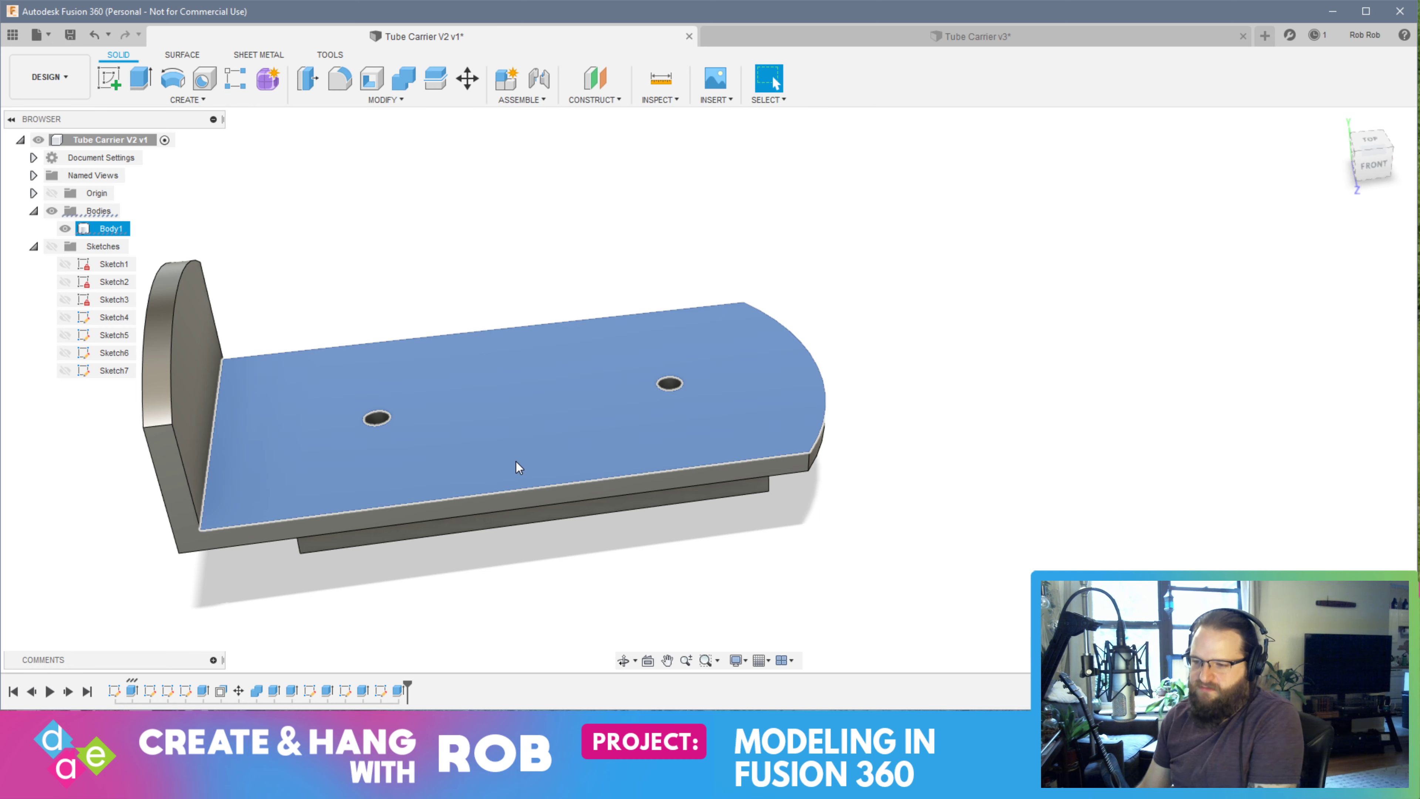
pyautogui.click(103, 75)
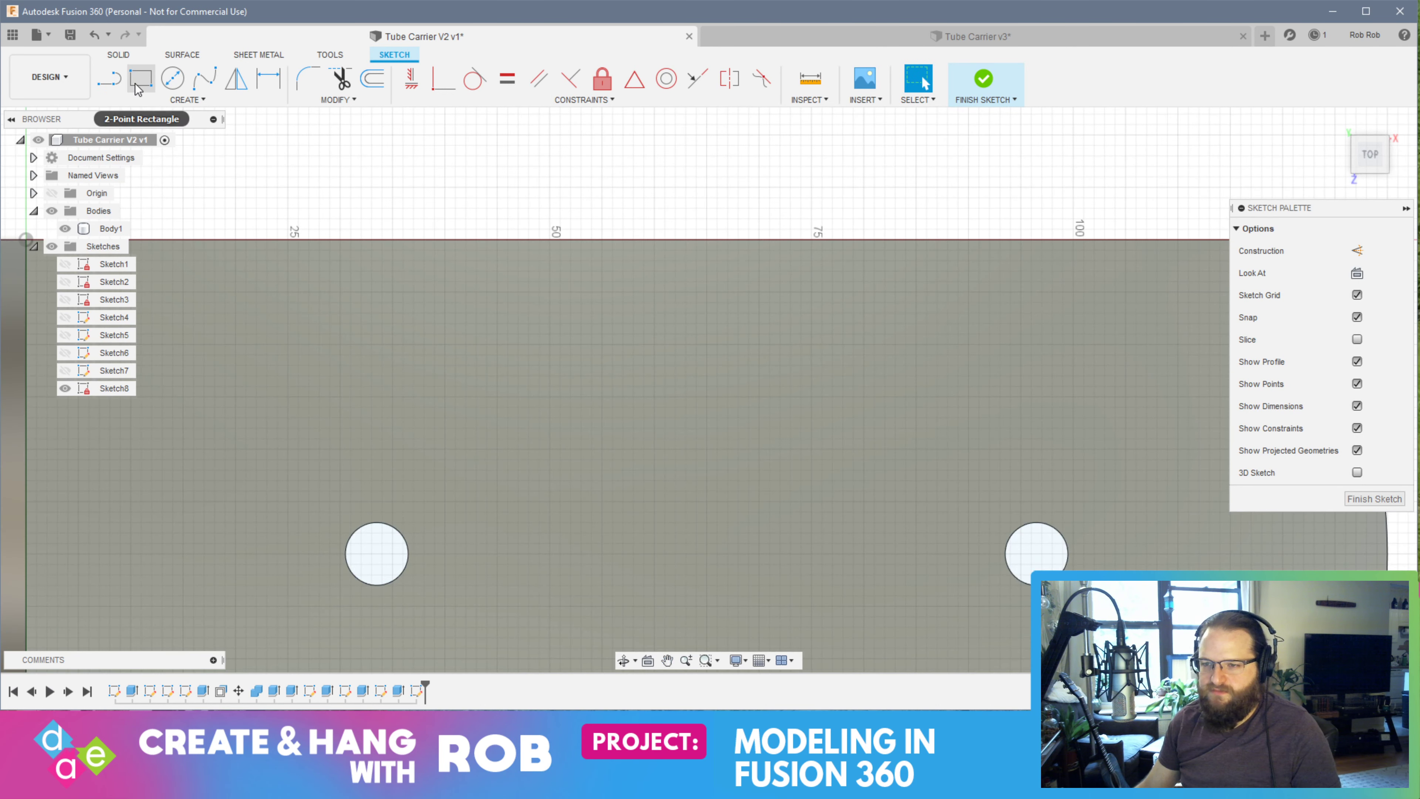
pyautogui.click(137, 89)
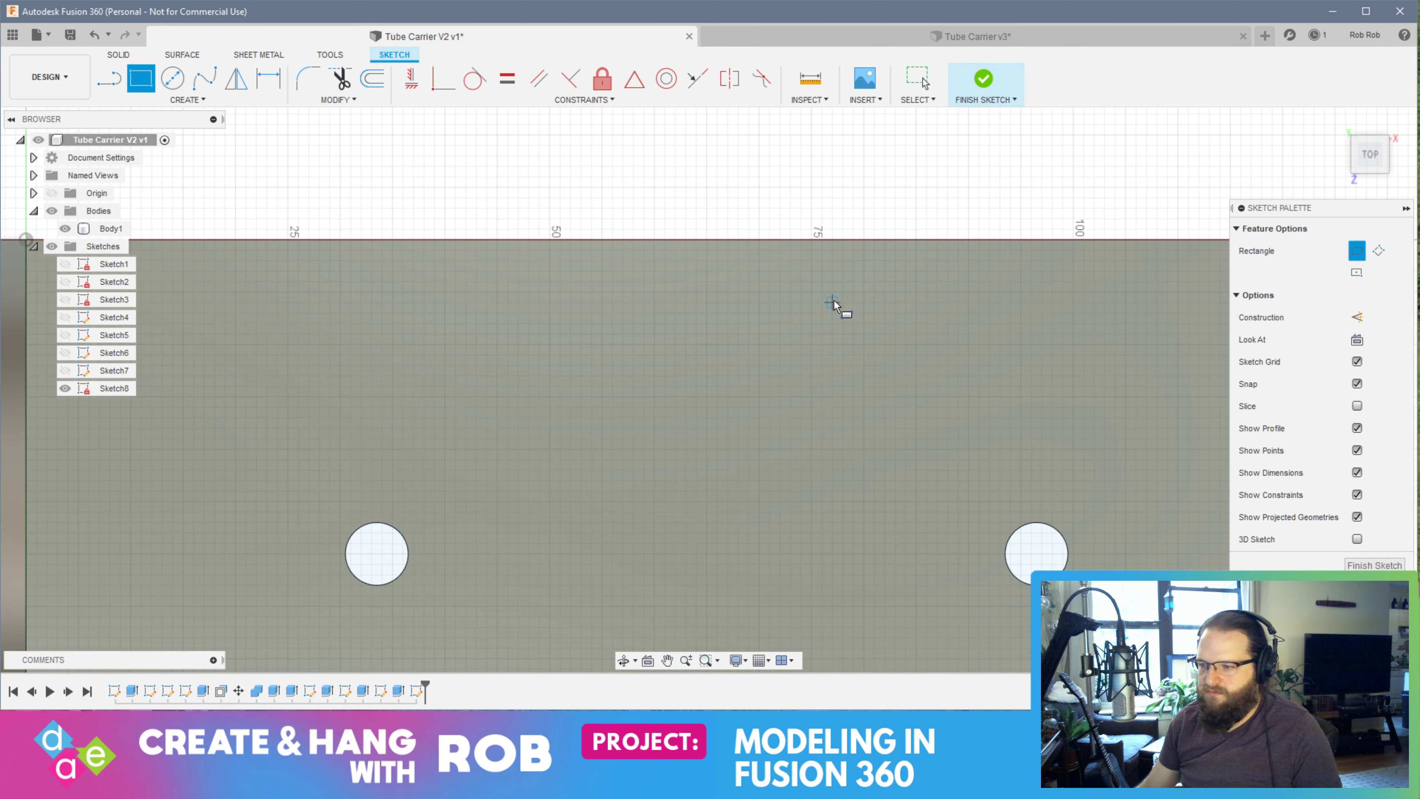
pyautogui.click(650, 238)
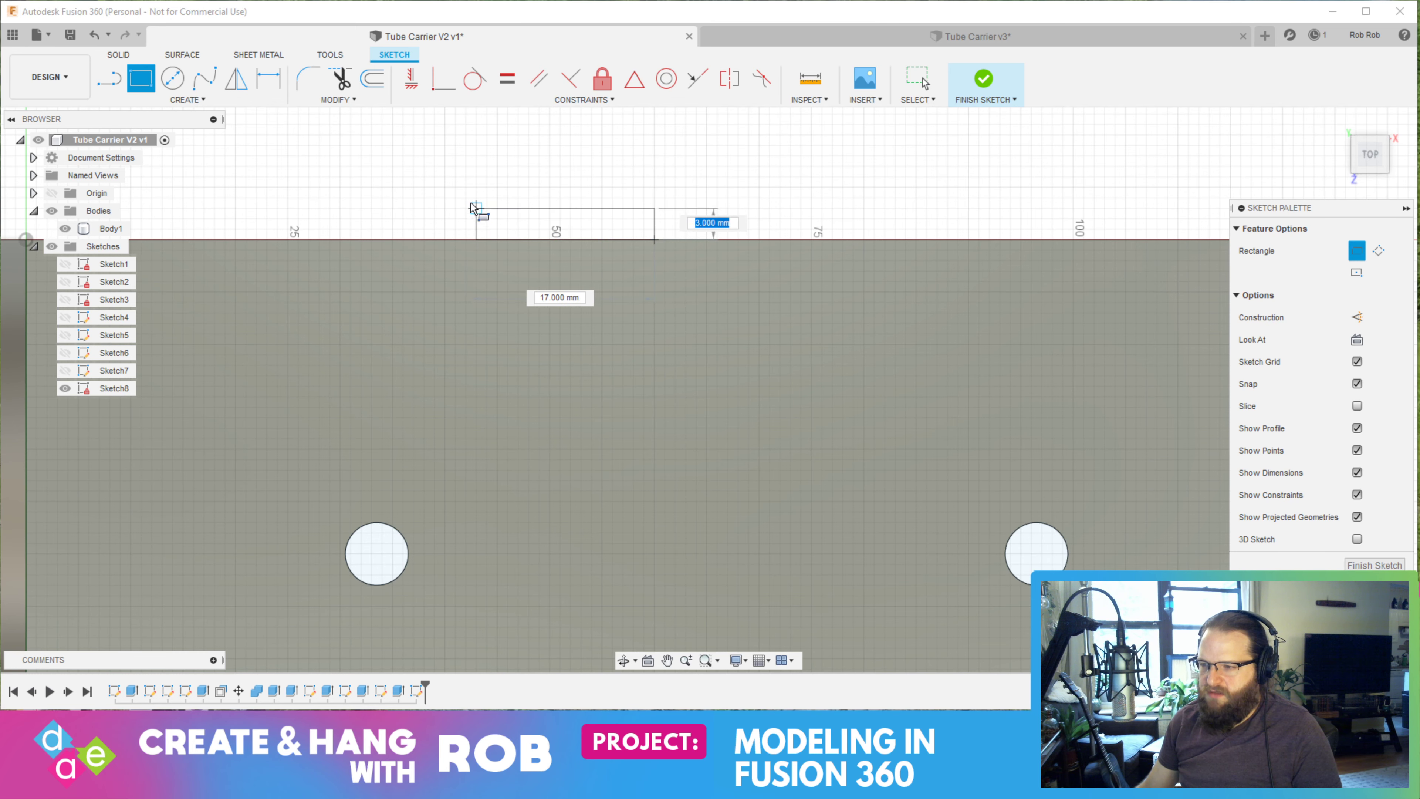
pyautogui.press('Escape')
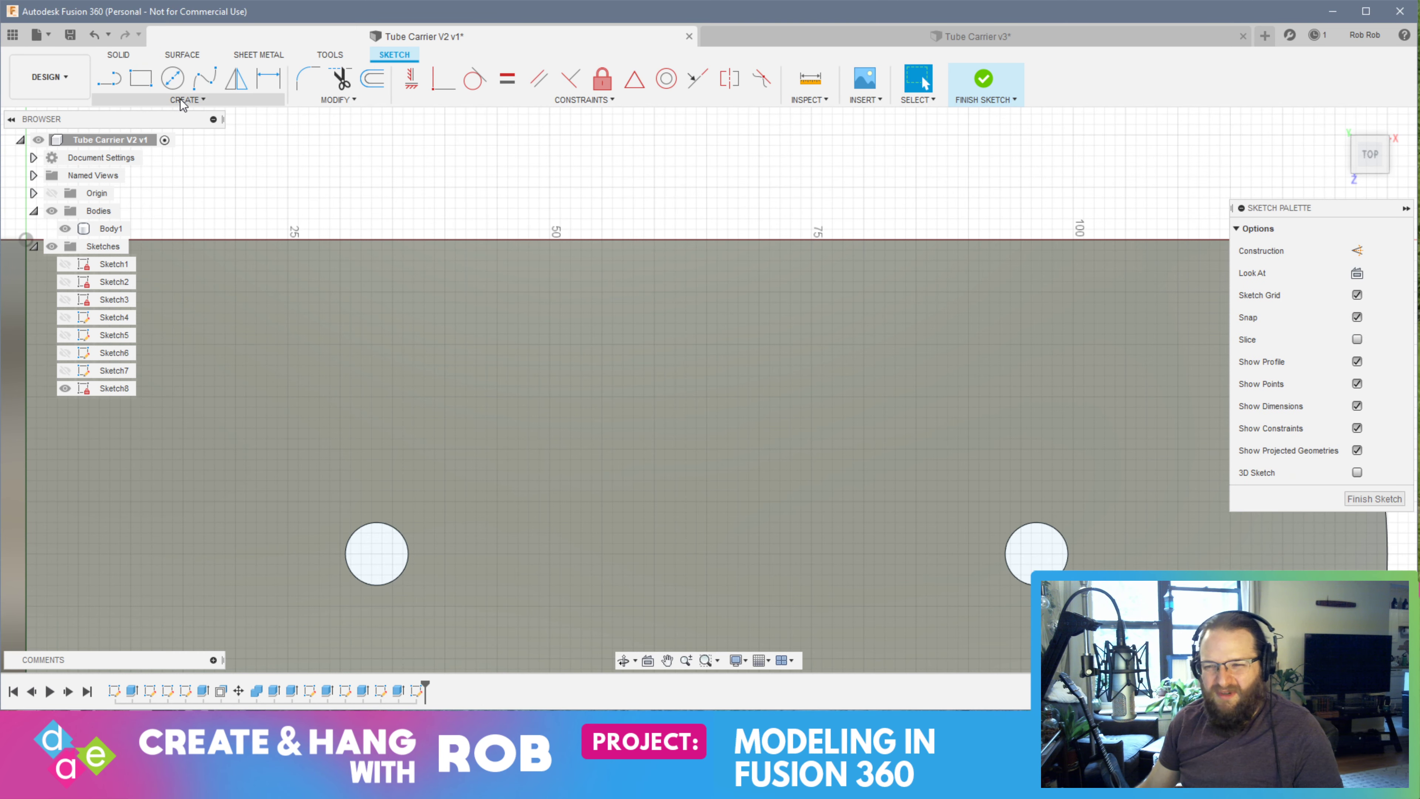
# Sketch a 20 mm line along the plate's long edge, from the edge's midpoint toward the end wall
pyautogui.press('l')
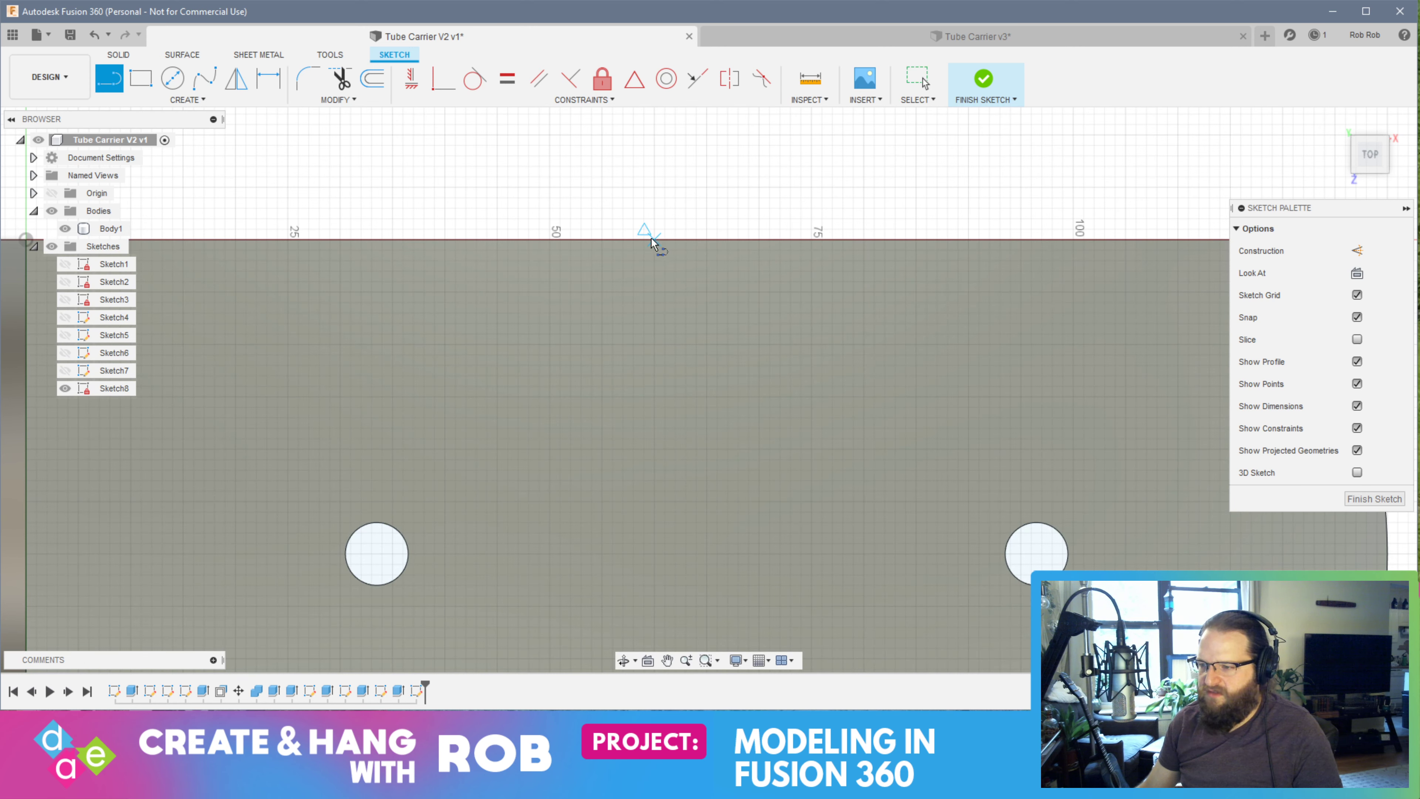
pyautogui.click(652, 238)
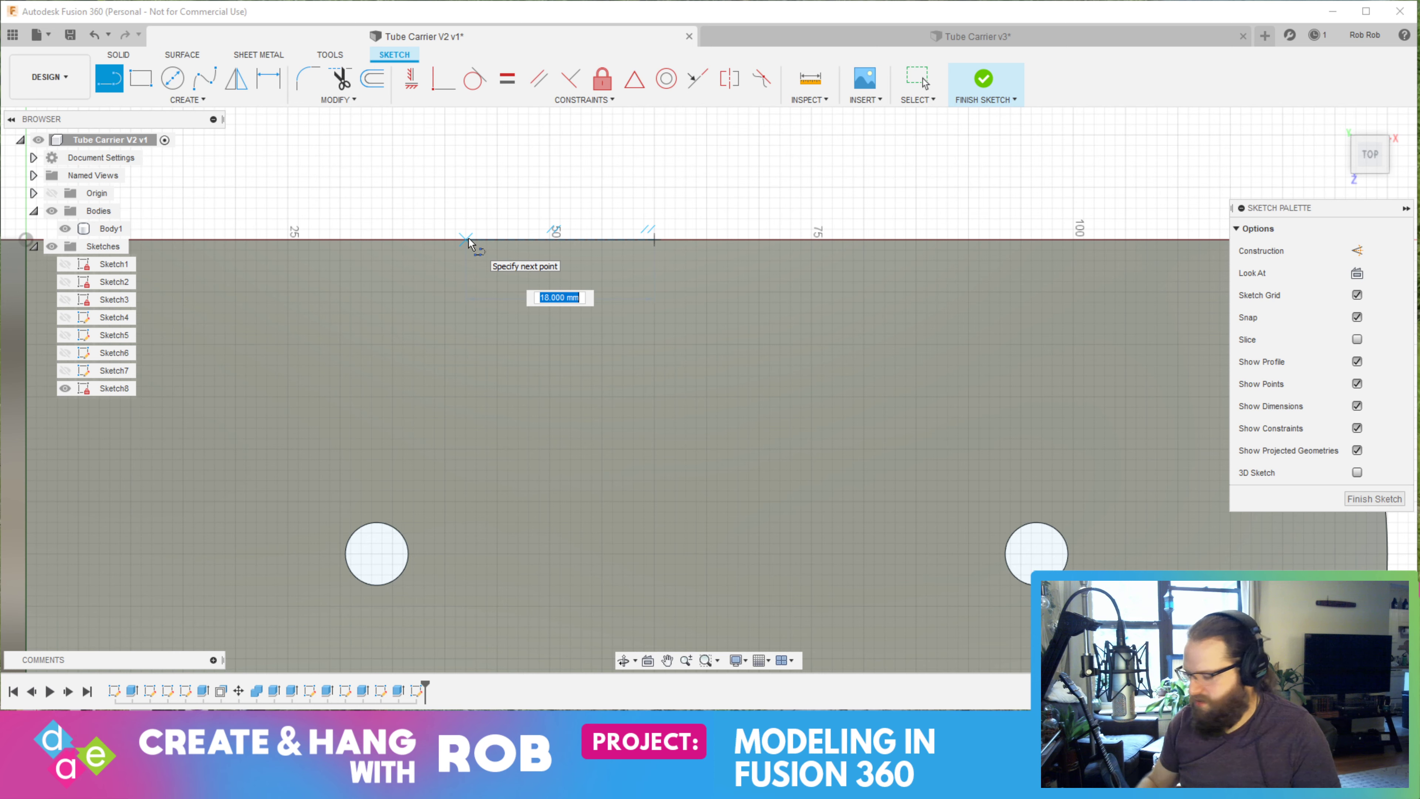
pyautogui.write('20')
pyautogui.press('Return')
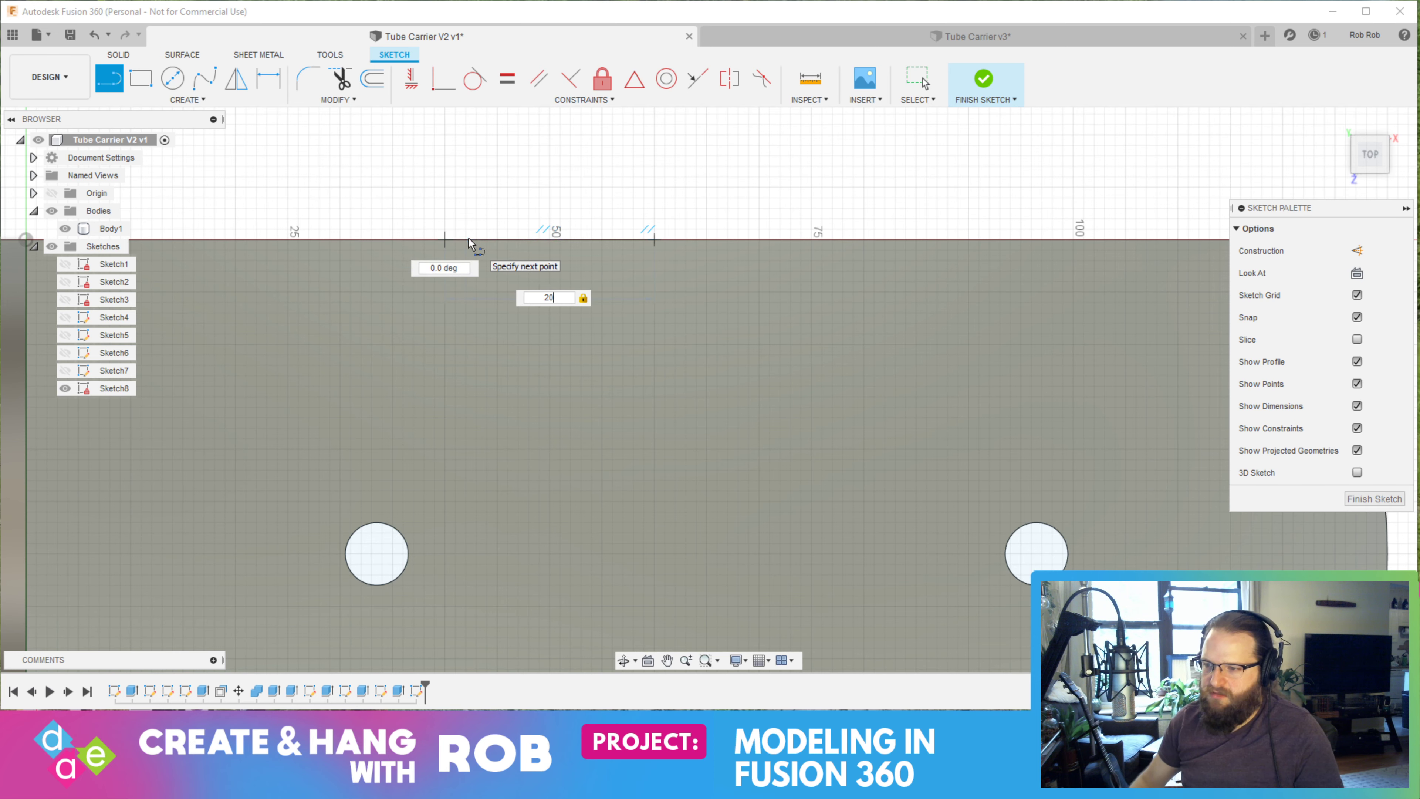
pyautogui.press('Escape')
# Sketch a second 20 mm line from the same midpoint along the edge toward the plate's rounded end
pyautogui.press('l')
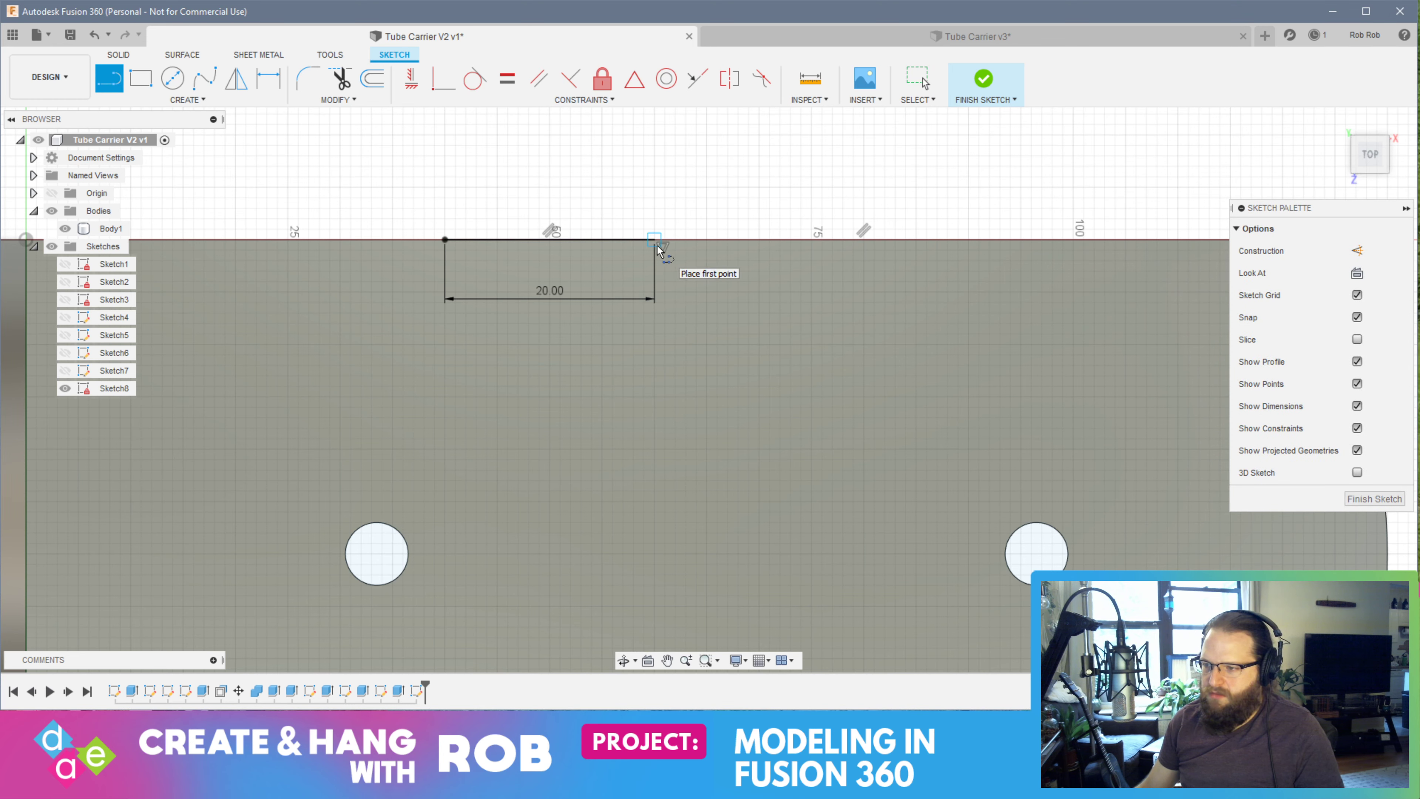
pyautogui.moveTo(655, 239); pyautogui.dragTo(870, 242)
pyautogui.write('20')
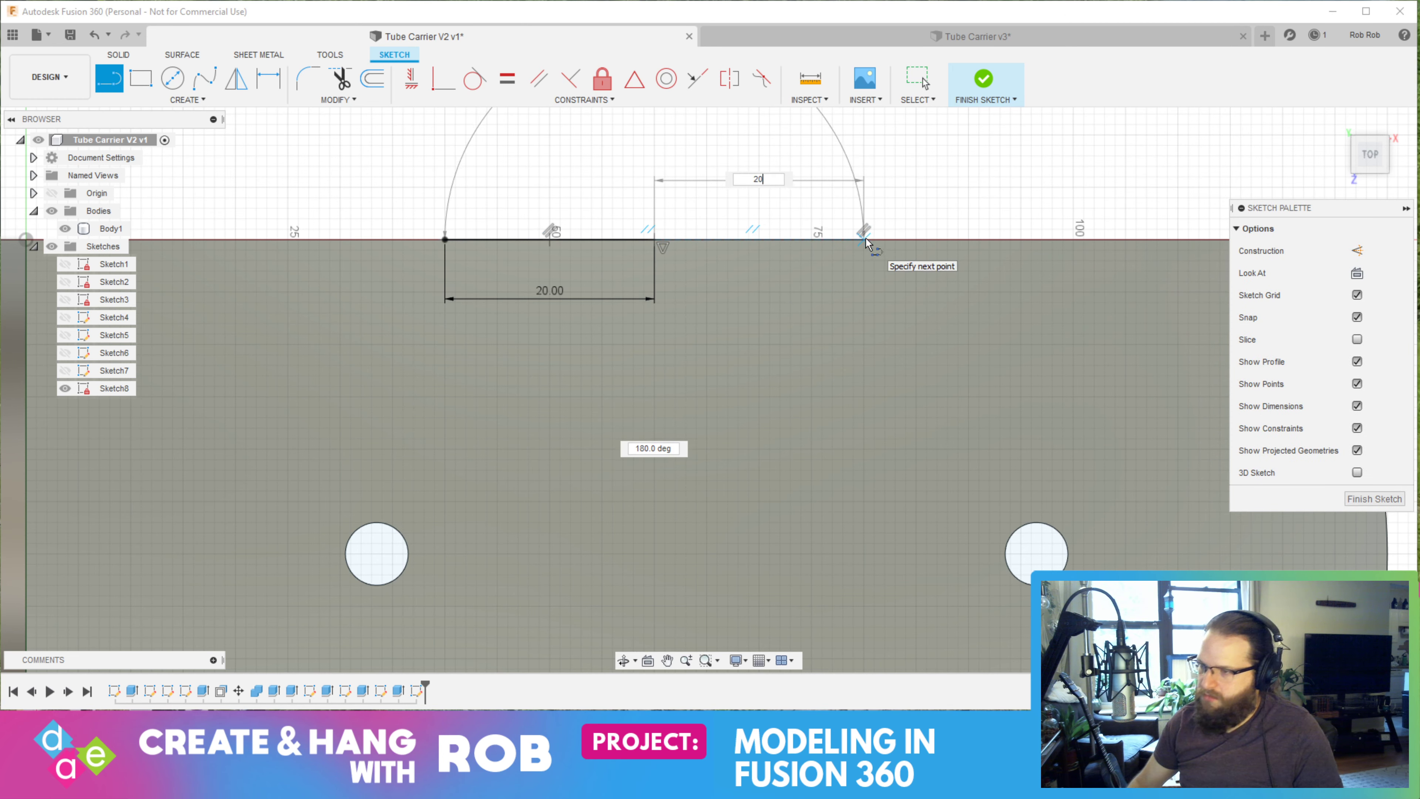
pyautogui.press('Return')
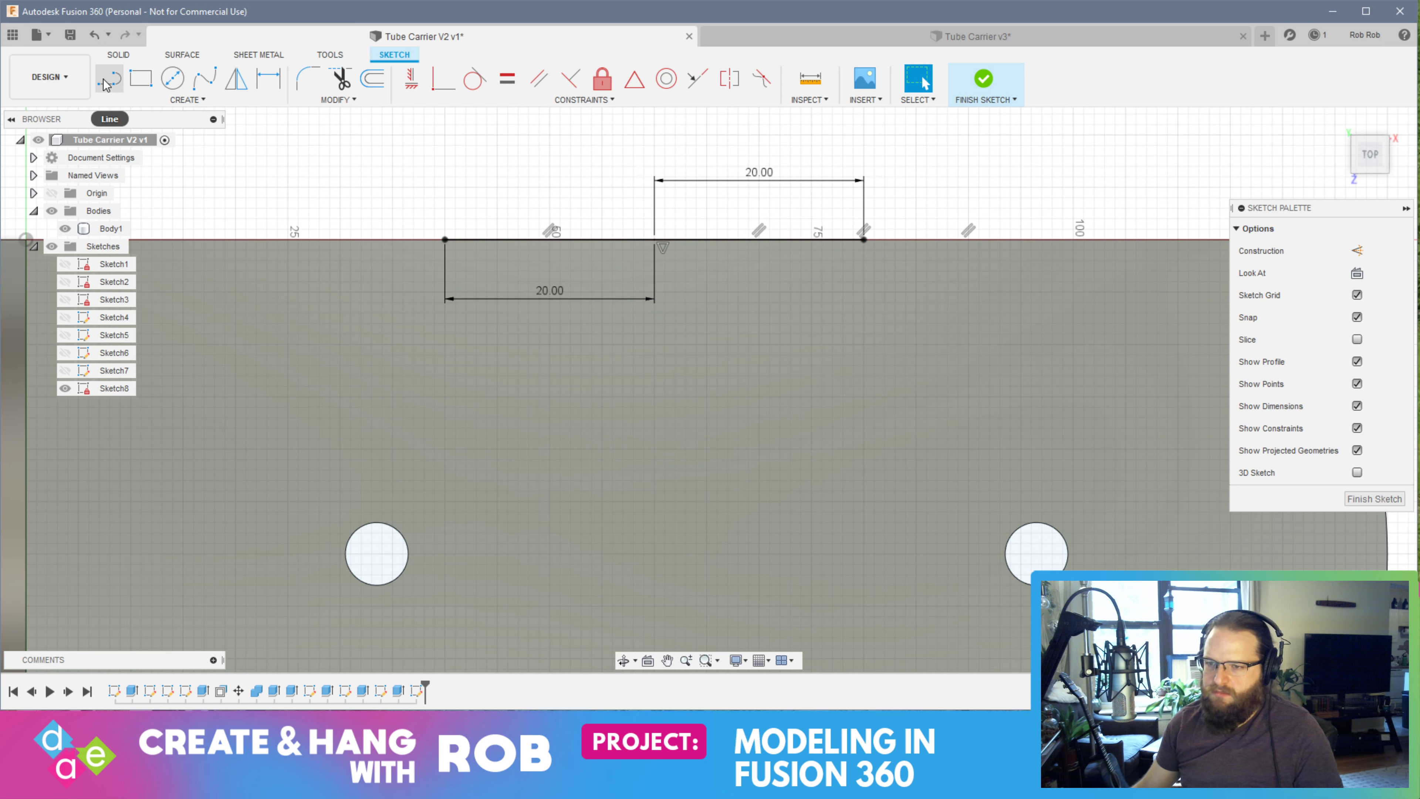
# Sketch a narrow 40 mm long rectangle outward from the plate's long edge, spanning both 20 mm lines, and finish the sketch
pyautogui.click(443, 237)
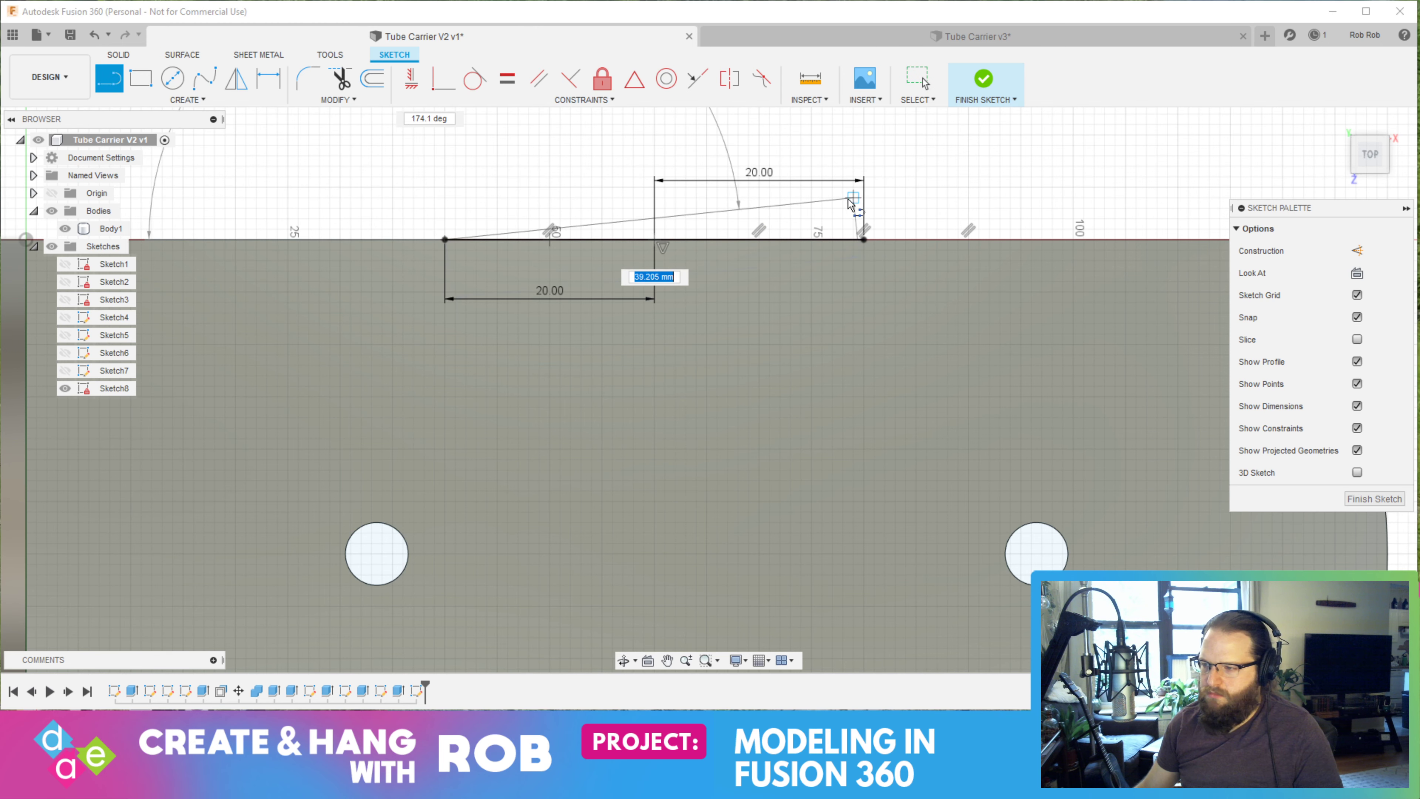
pyautogui.press('Escape')
pyautogui.click(152, 84)
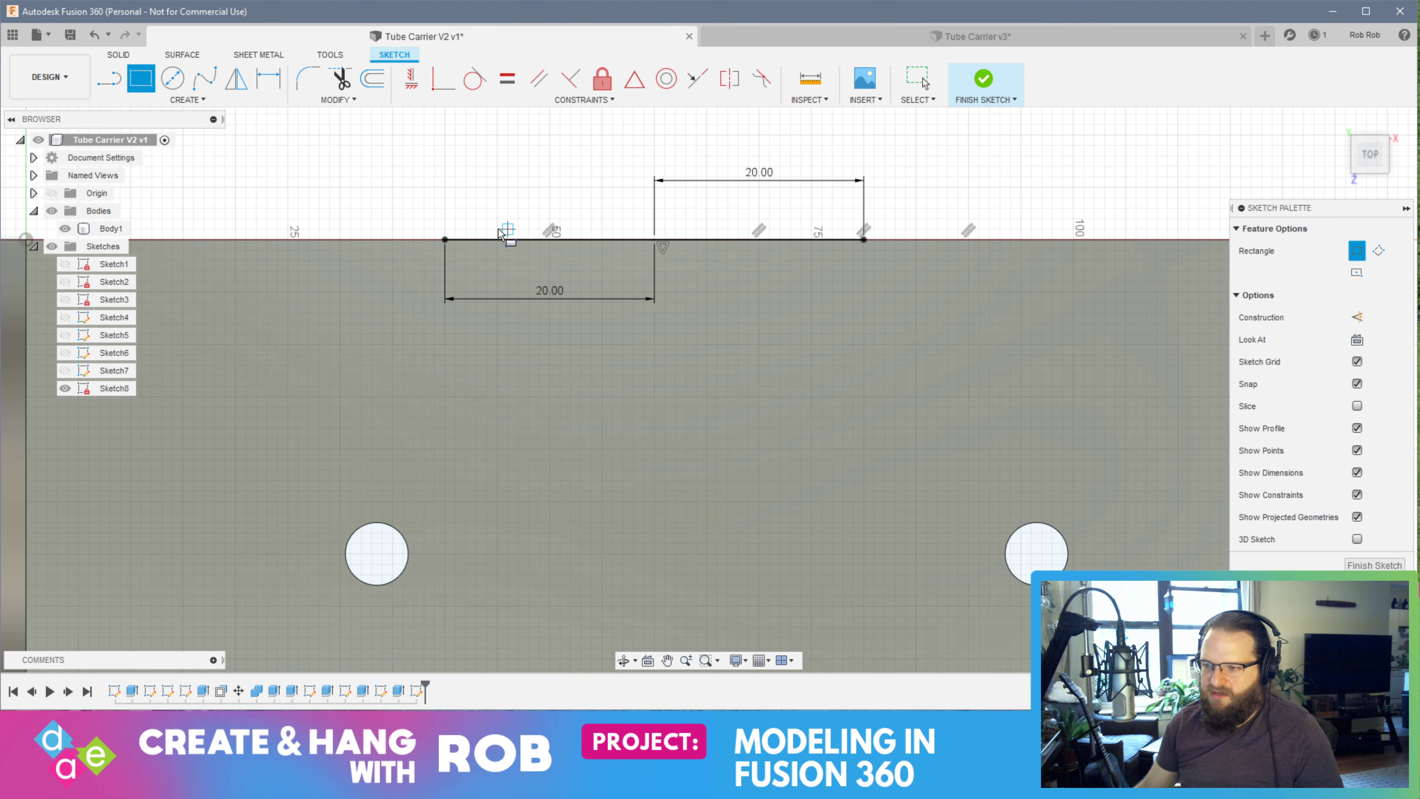
pyautogui.click(444, 239)
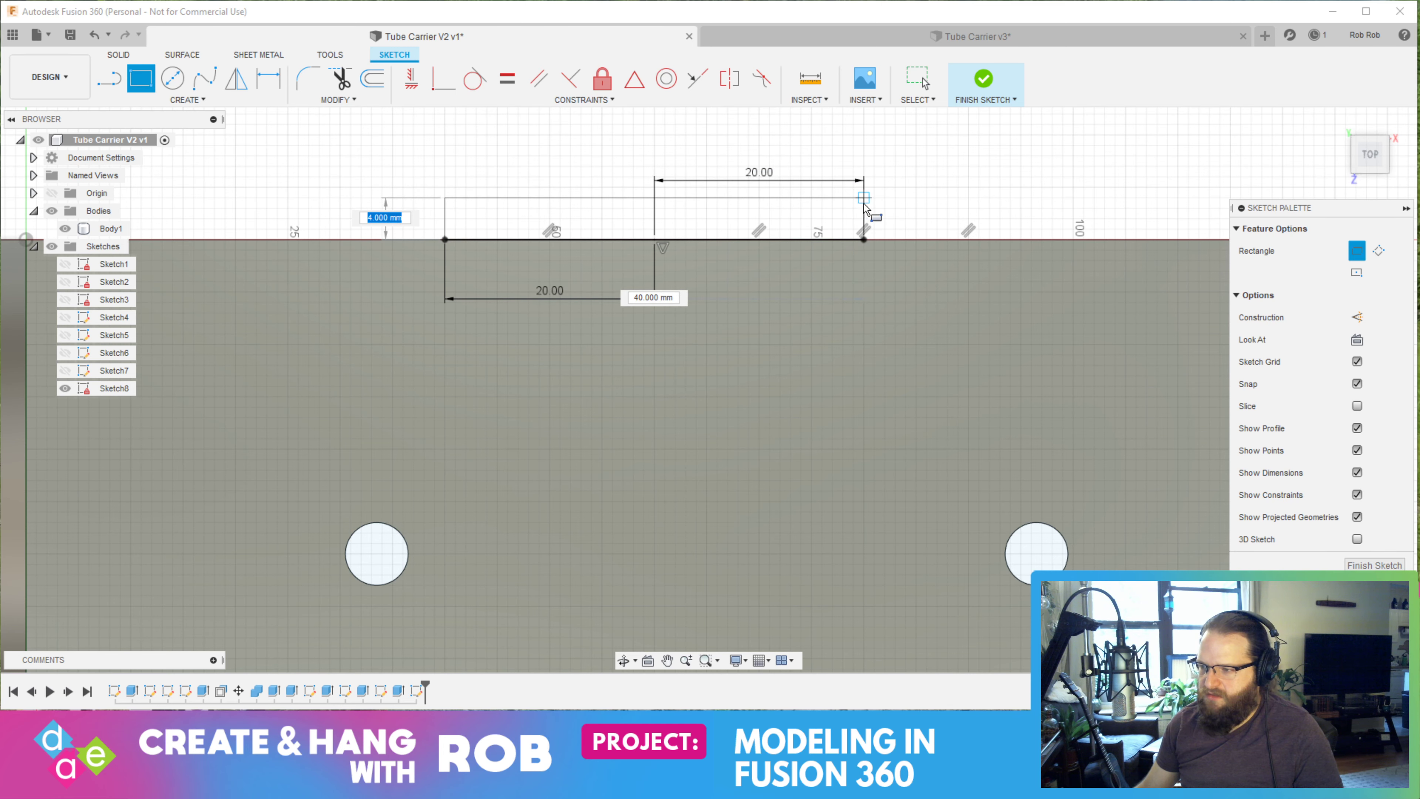
pyautogui.click(863, 190)
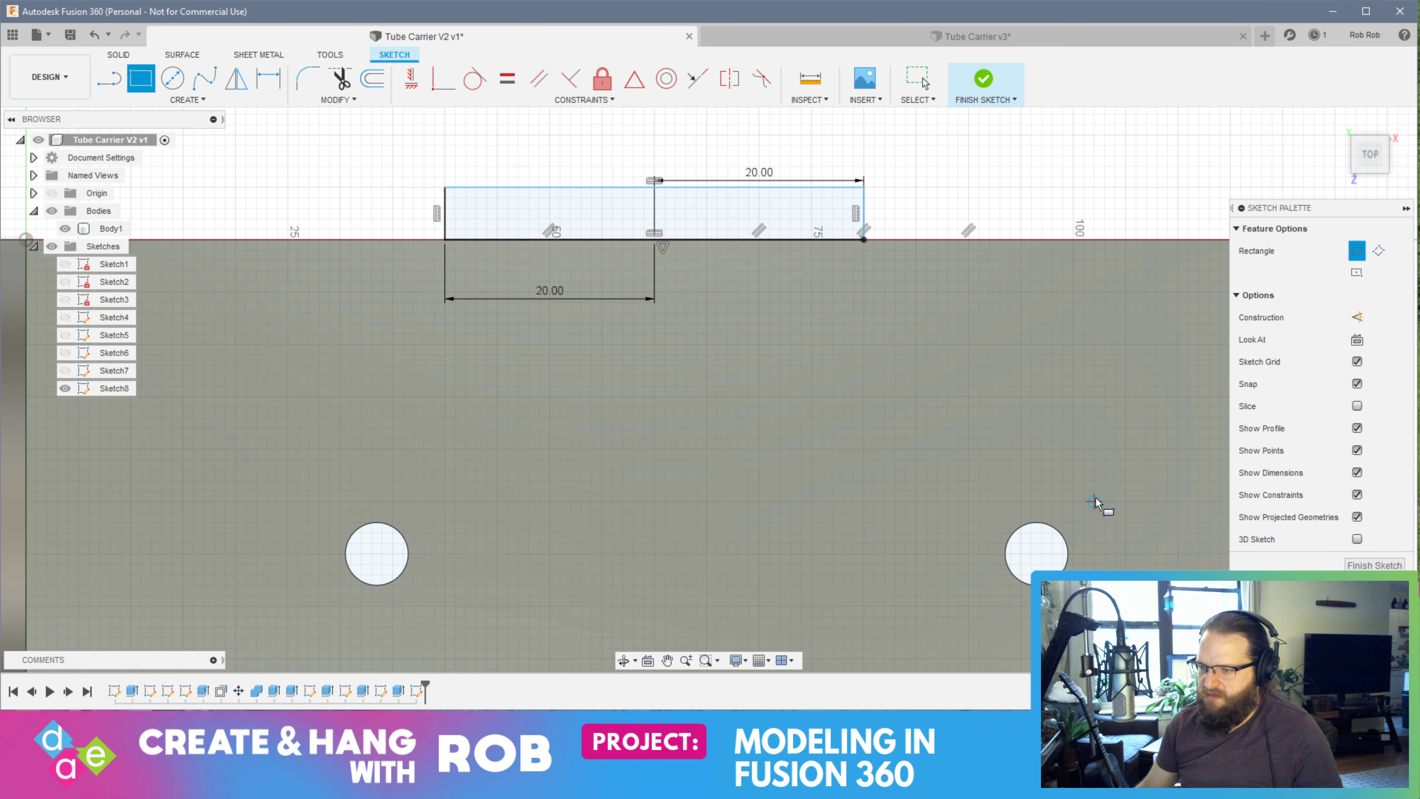
pyautogui.click(983, 80)
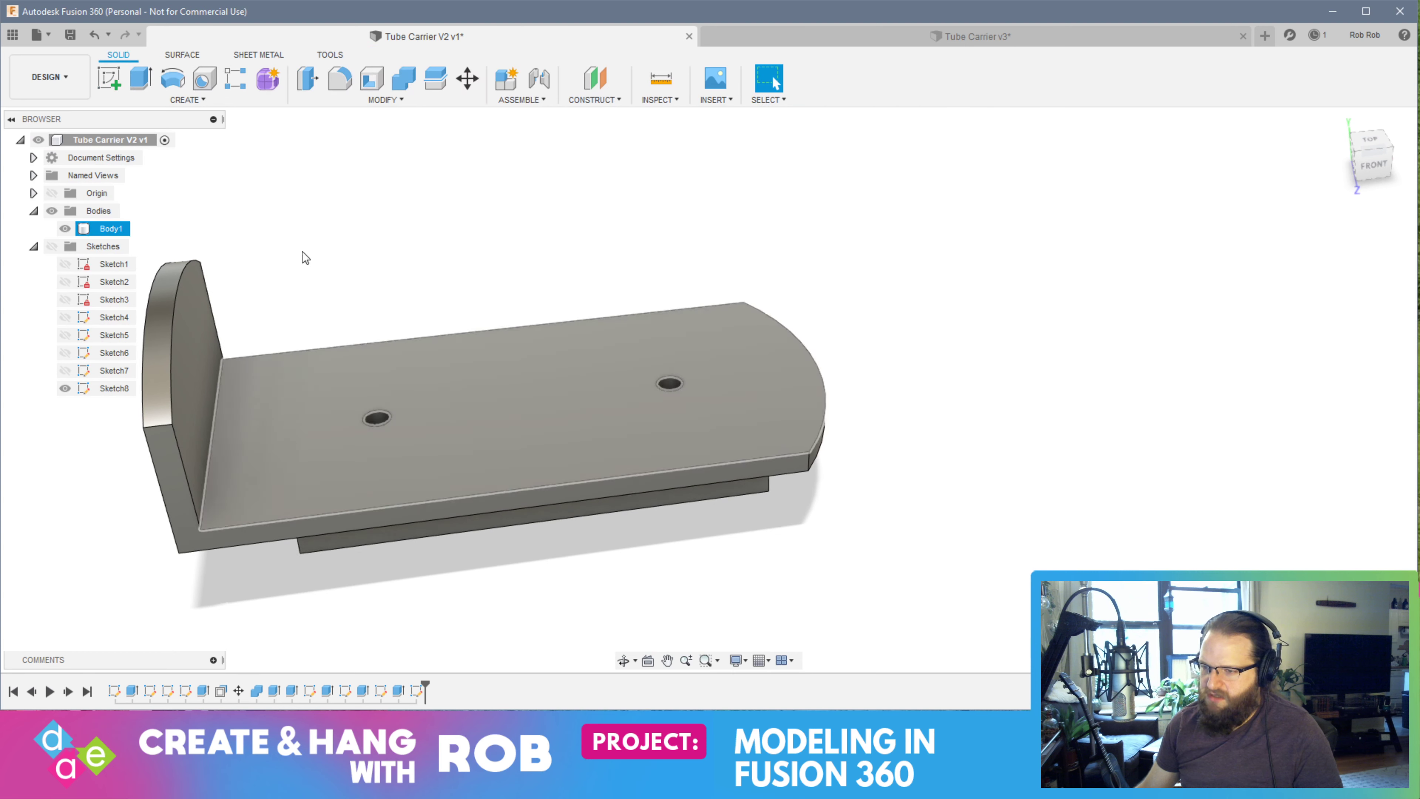
# Show the Sketches folder and extrude the rectangle by -5 mm, joined to the plate as a side tab
pyautogui.click(51, 246)
pyautogui.moveTo(358, 458)
pyautogui.keyDown('shift'); pyautogui.mouseDown(button='middle')
pyautogui.moveTo(447, 437)
pyautogui.moveTo(613, 341)
pyautogui.mouseUp(button='middle'); pyautogui.keyUp('shift')
pyautogui.click(774, 77)
pyautogui.click(520, 287)
pyautogui.rightClick(539, 285)
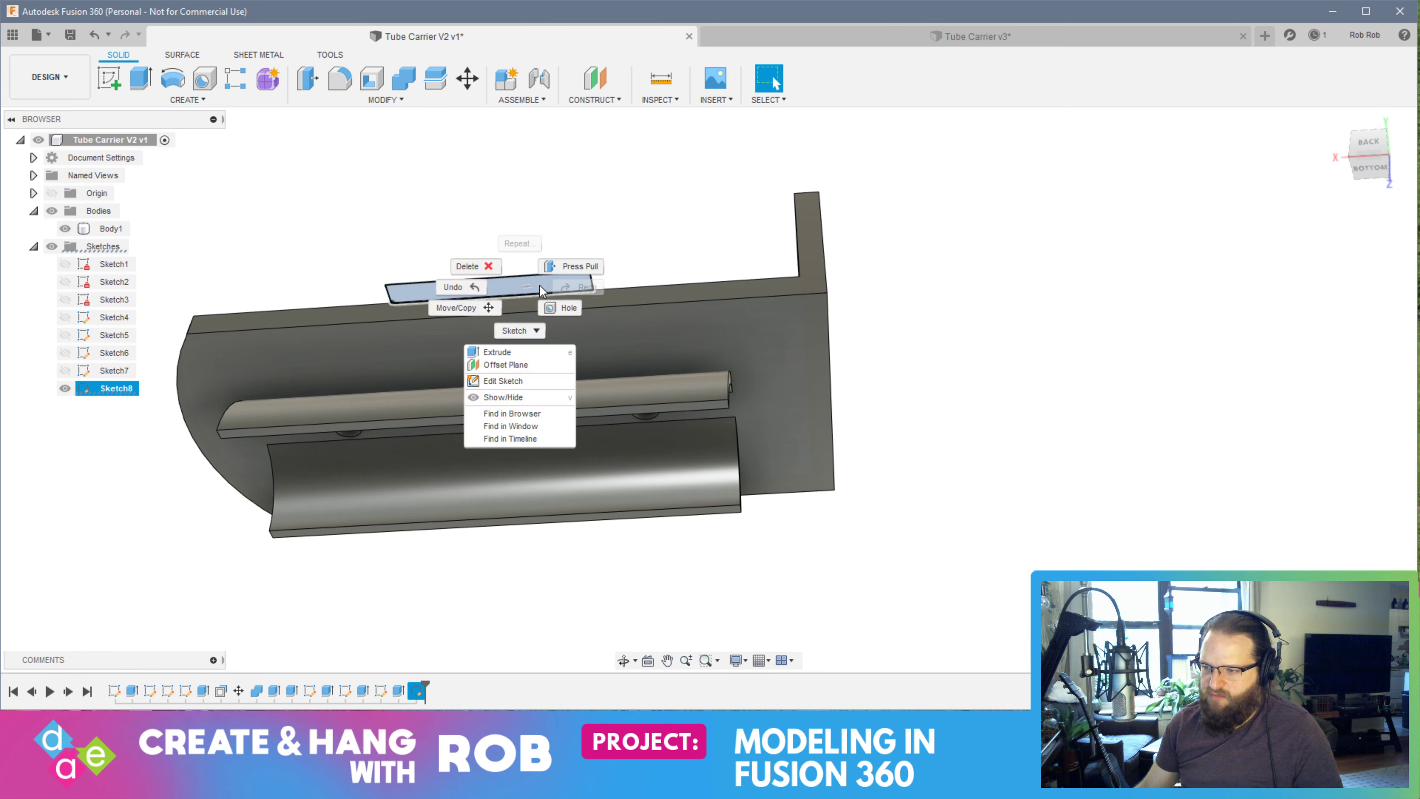
pyautogui.press('Escape')
pyautogui.write('e-5')
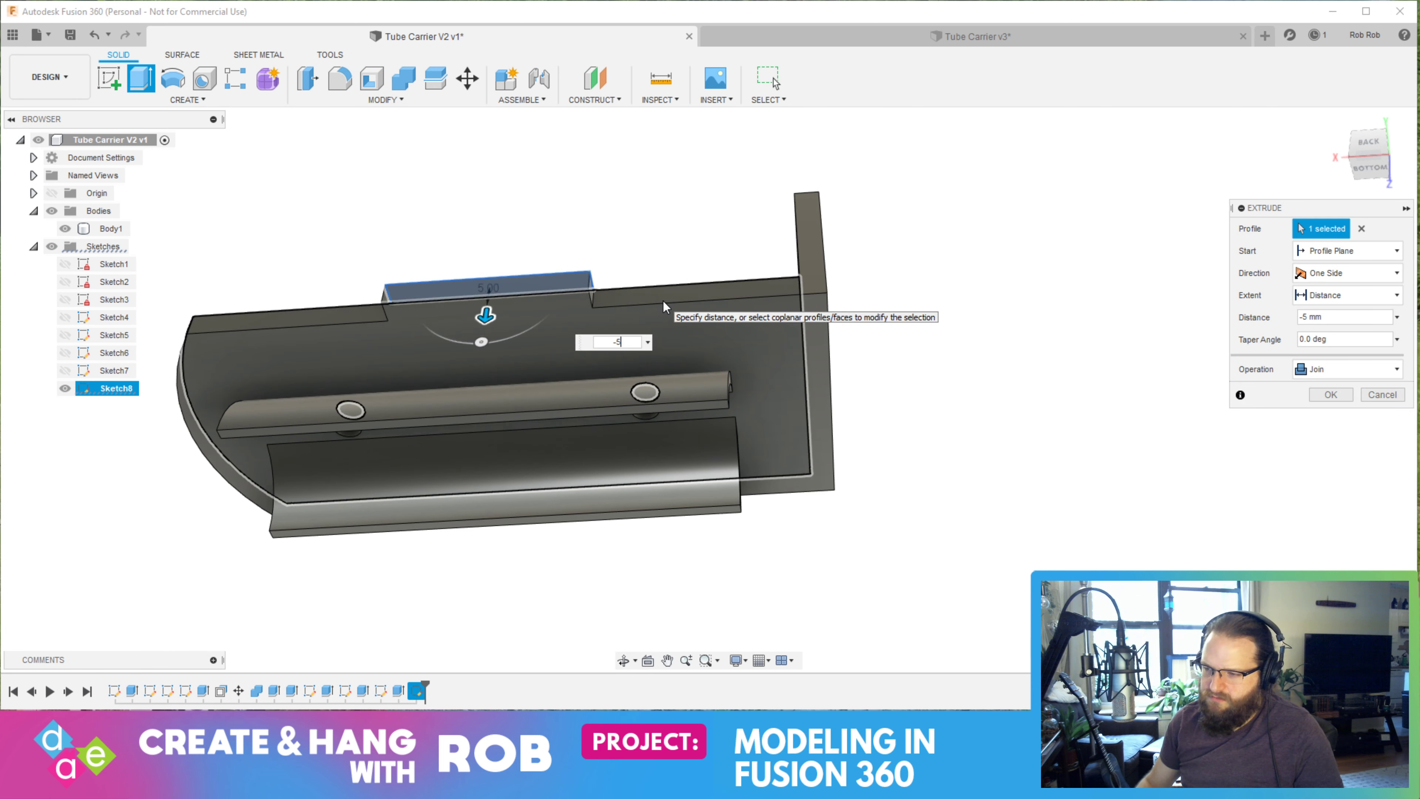
pyautogui.press('Return')
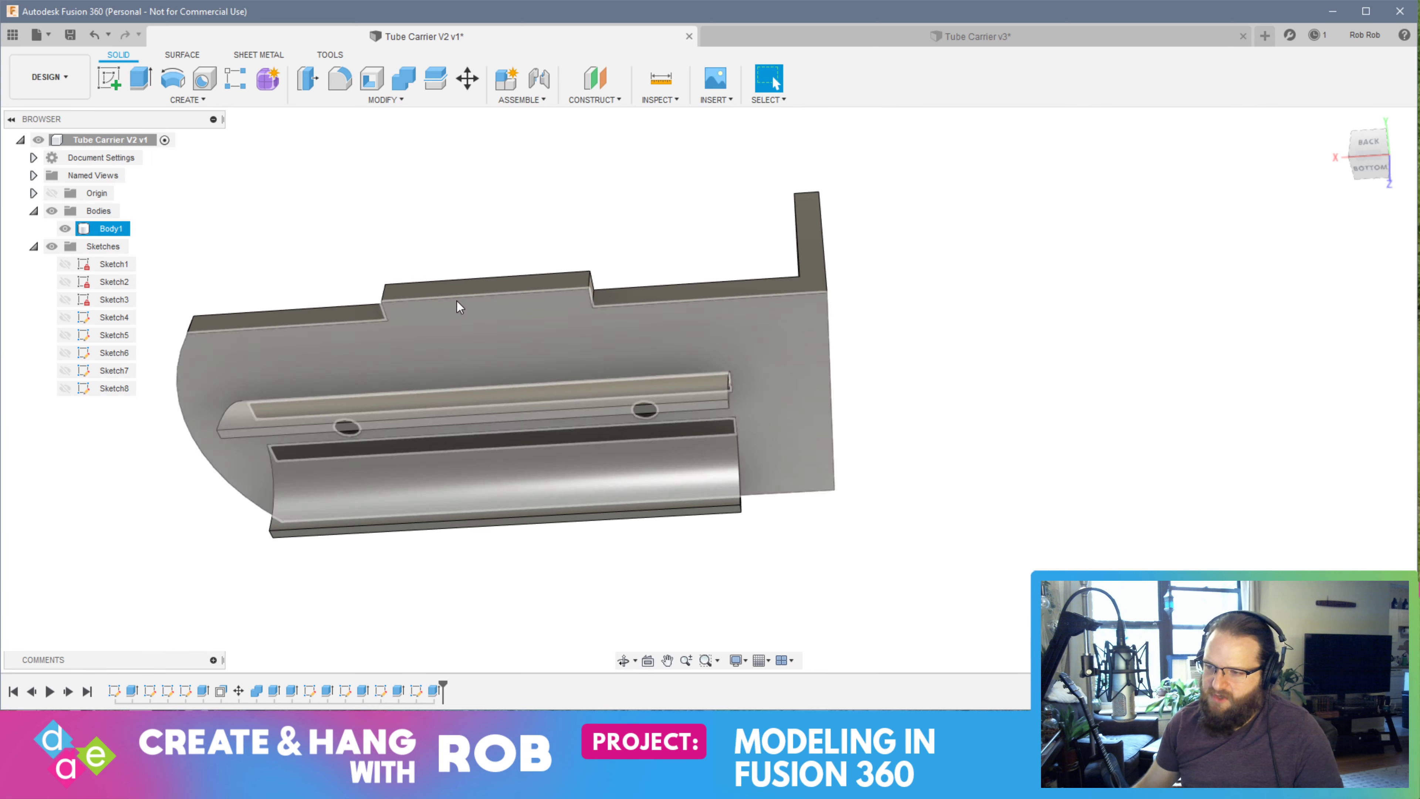
# Show Sketch8 again and extrude its rectangle 40 mm upward from the plate, joined to the body
pyautogui.keyDown('shift'); pyautogui.moveTo(457, 301); pyautogui.dragTo(427, 309, button='middle'); pyautogui.keyUp('shift')
pyautogui.click(773, 77)
pyautogui.press('F6')
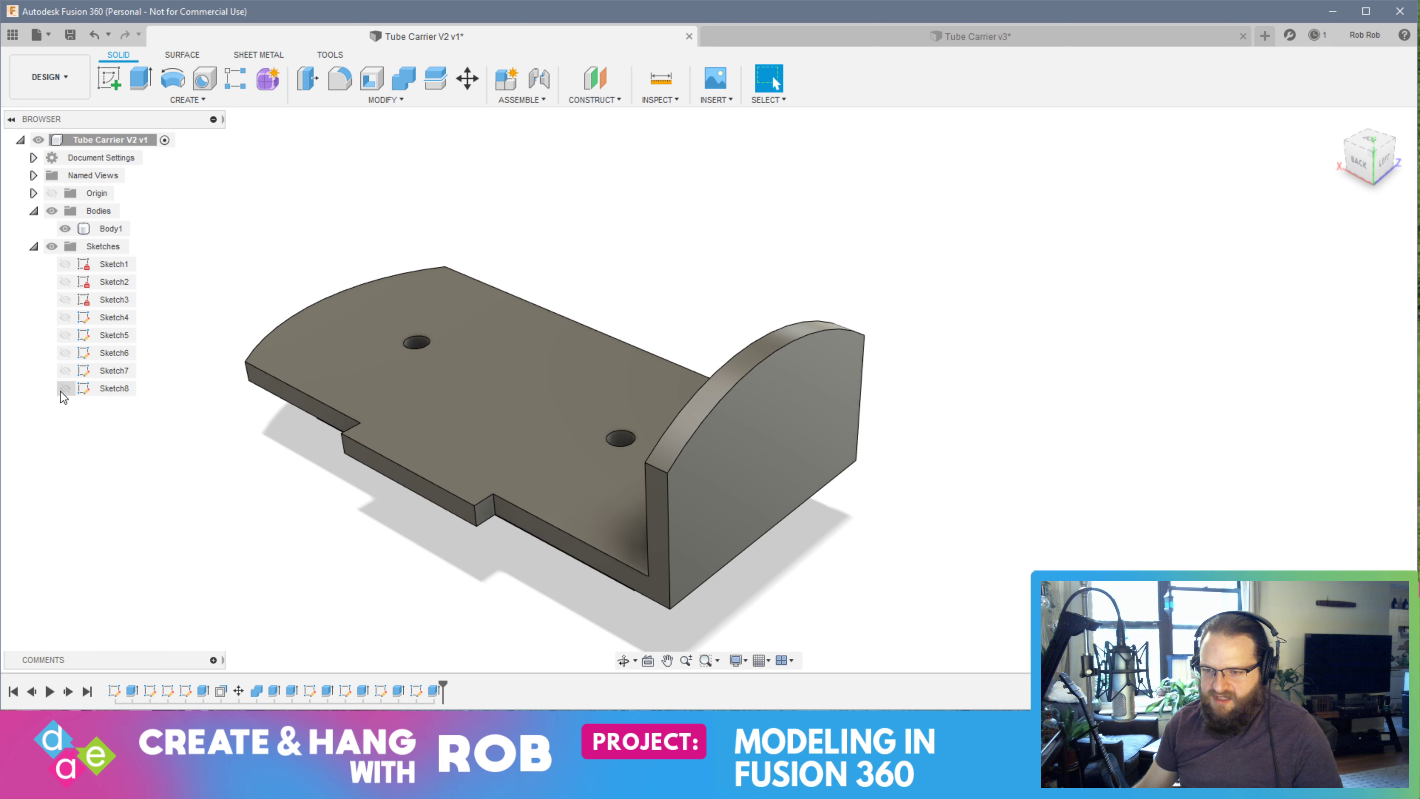
pyautogui.click(65, 388)
pyautogui.click(444, 479)
pyautogui.rightClick(444, 479)
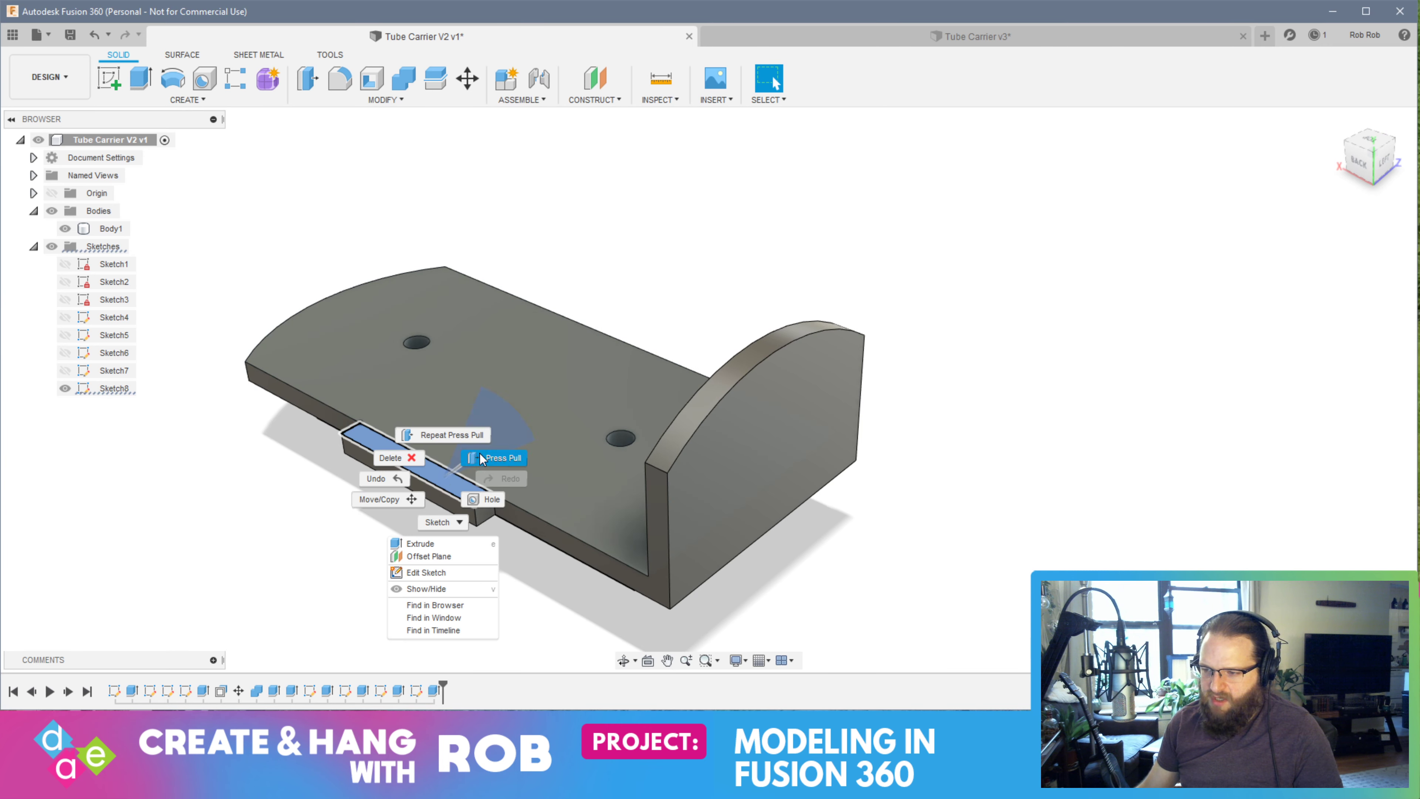
pyautogui.click(492, 457)
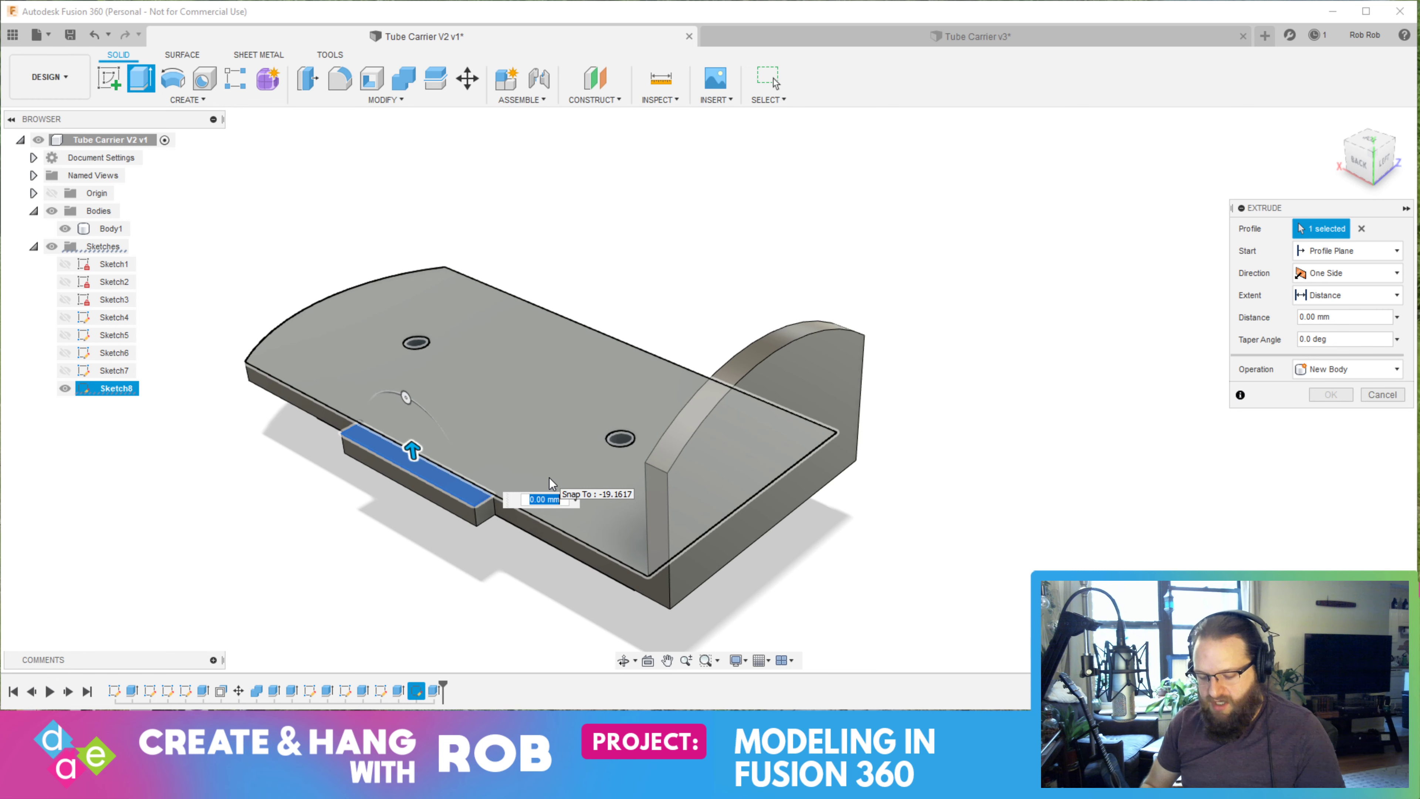
pyautogui.write('50')
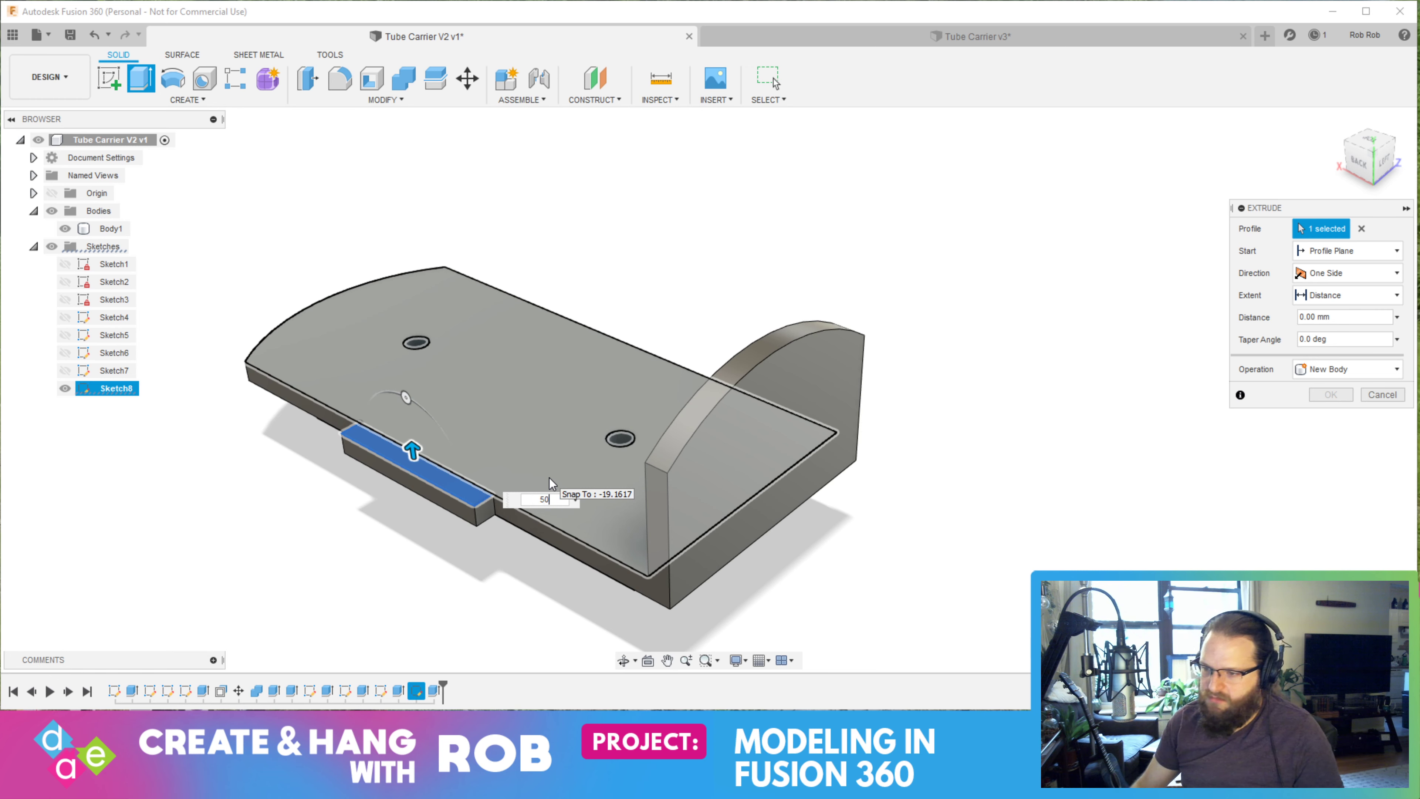
pyautogui.press('Return')
pyautogui.write('40')
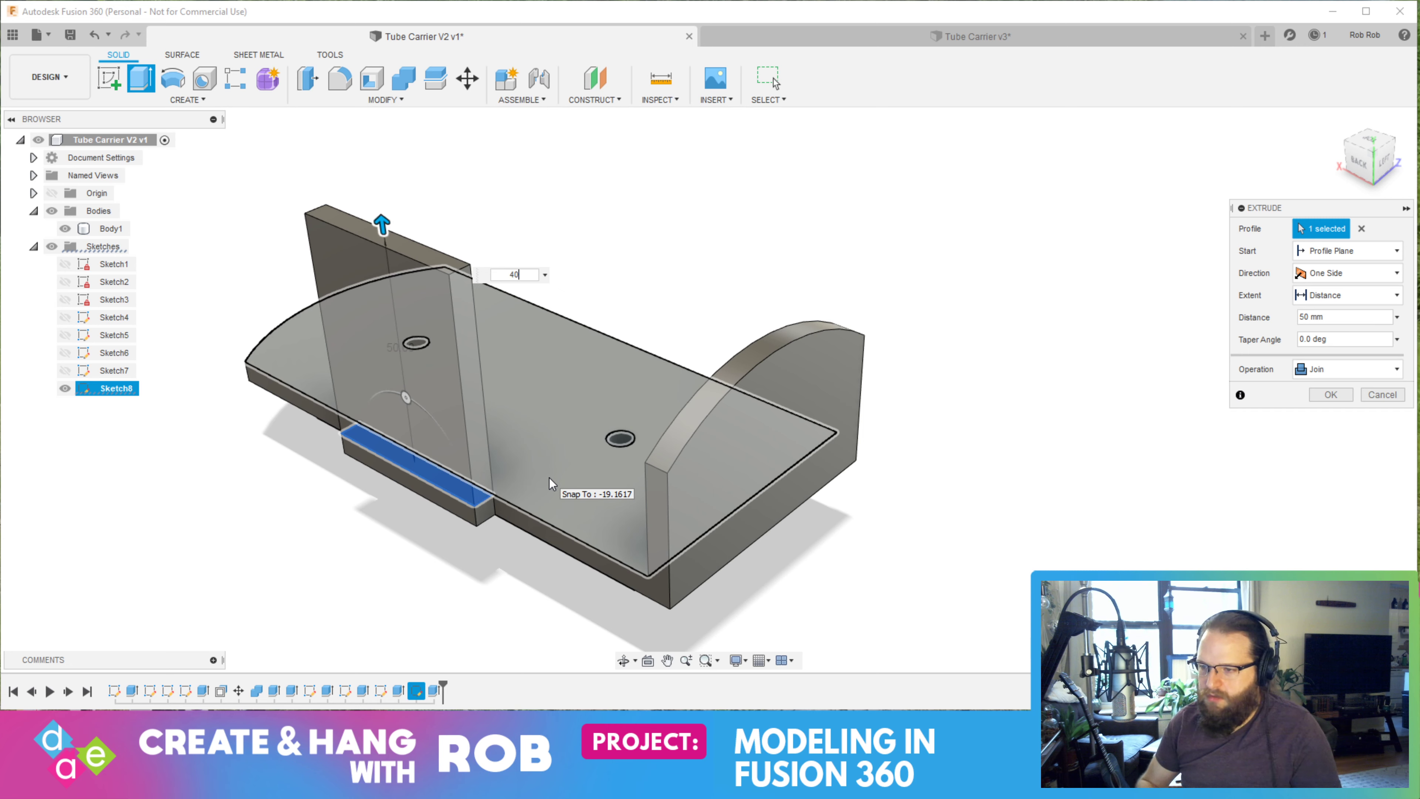
pyautogui.press('Return')
pyautogui.press('Return')
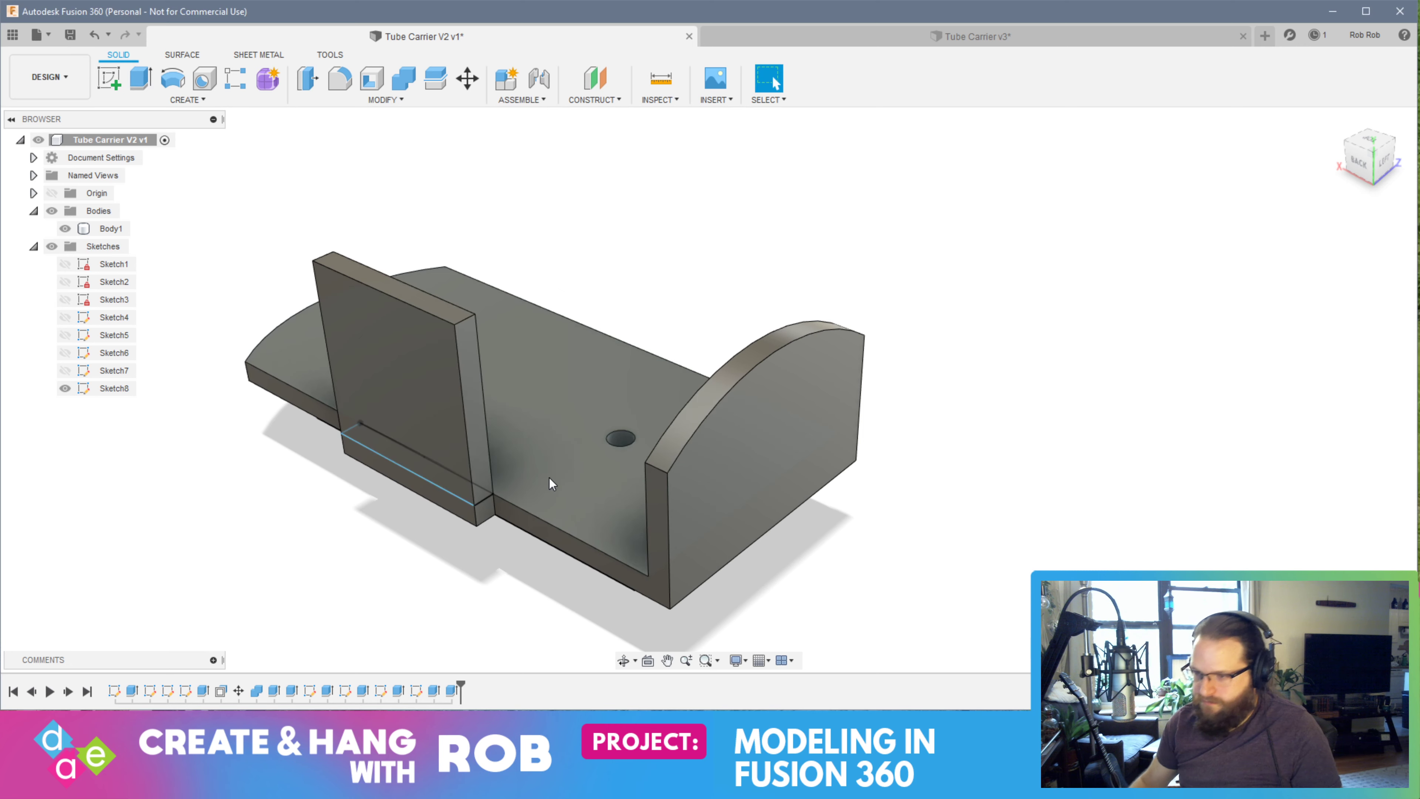
pyautogui.keyDown('shift'); pyautogui.moveTo(549, 477); pyautogui.dragTo(497, 505, button='middle'); pyautogui.keyUp('shift')
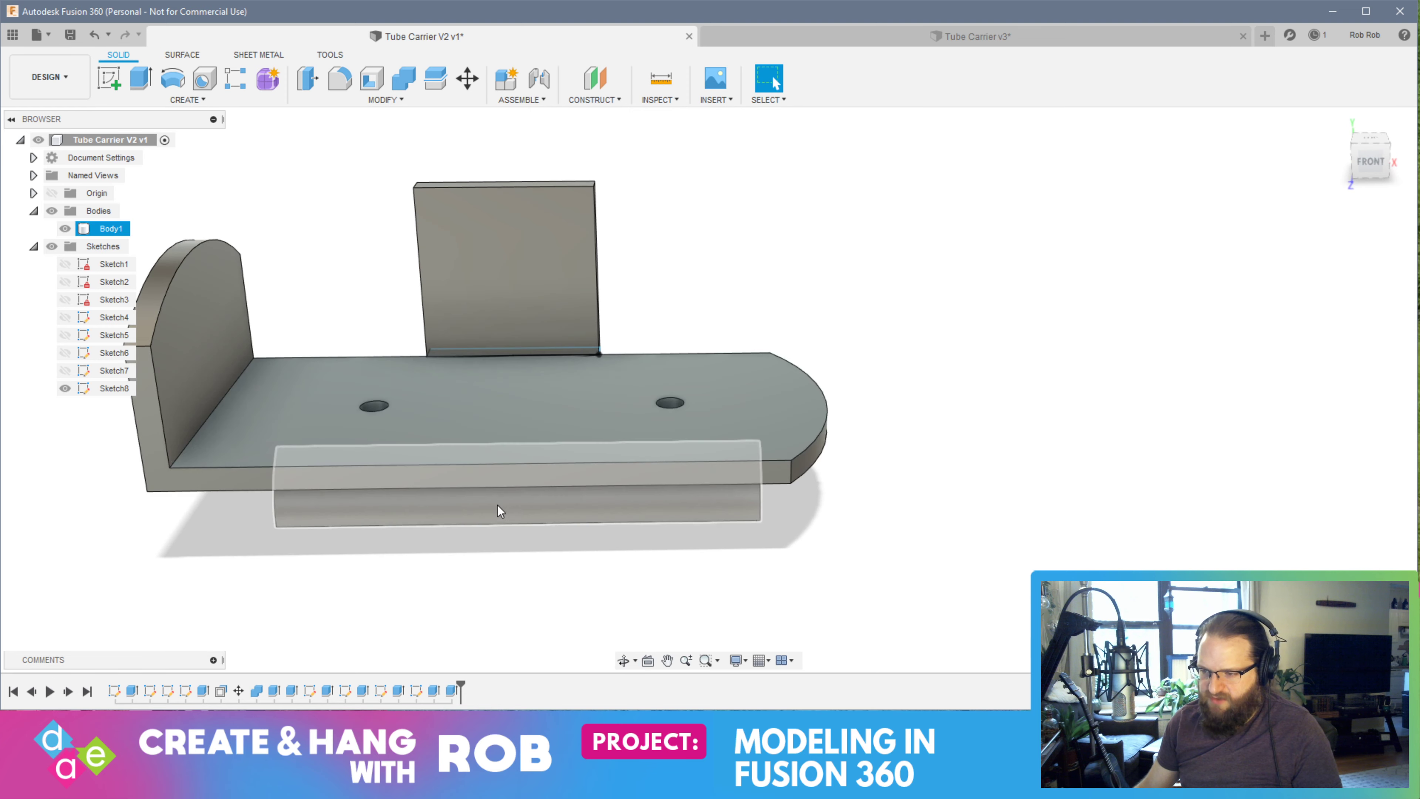
pyautogui.click(505, 448)
pyautogui.click(109, 79)
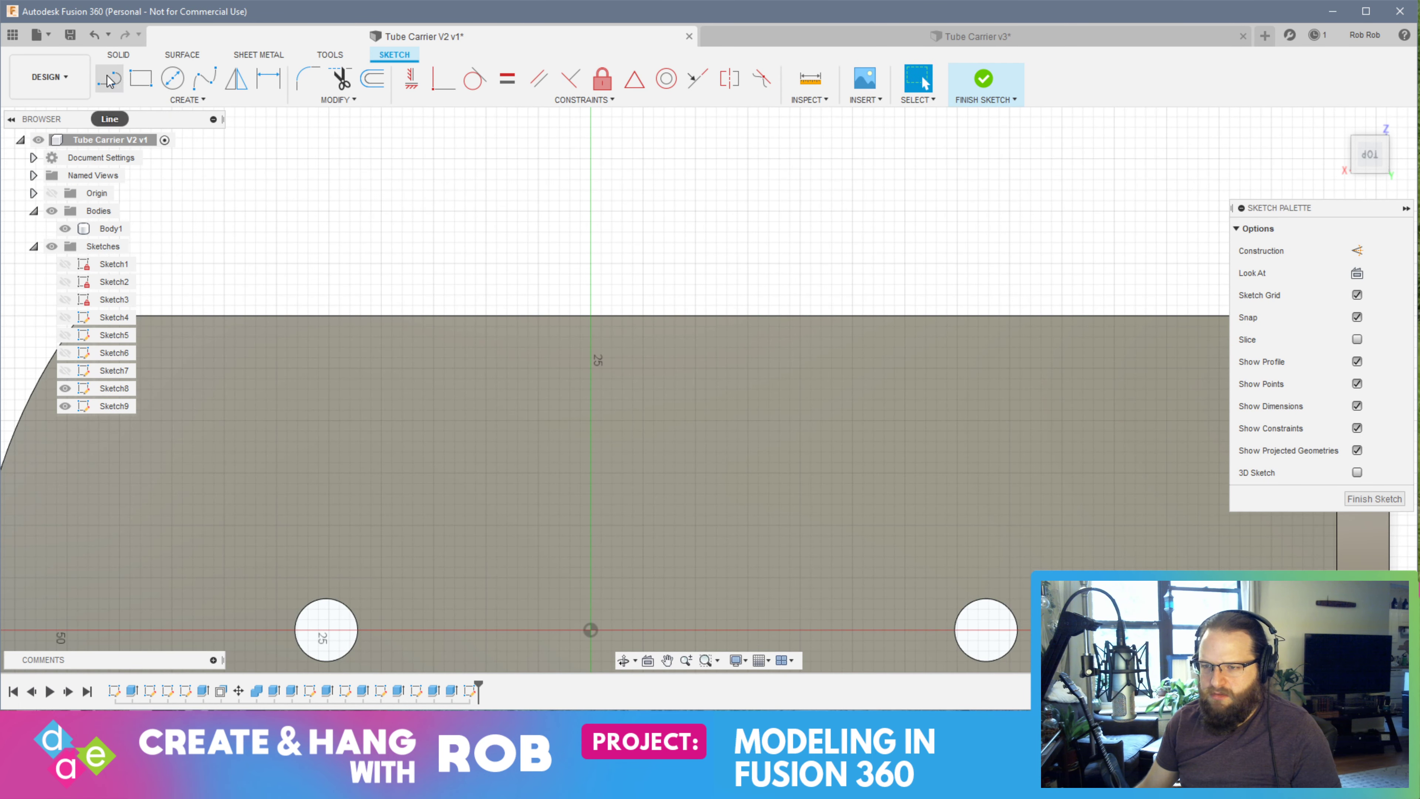
pyautogui.click(109, 80)
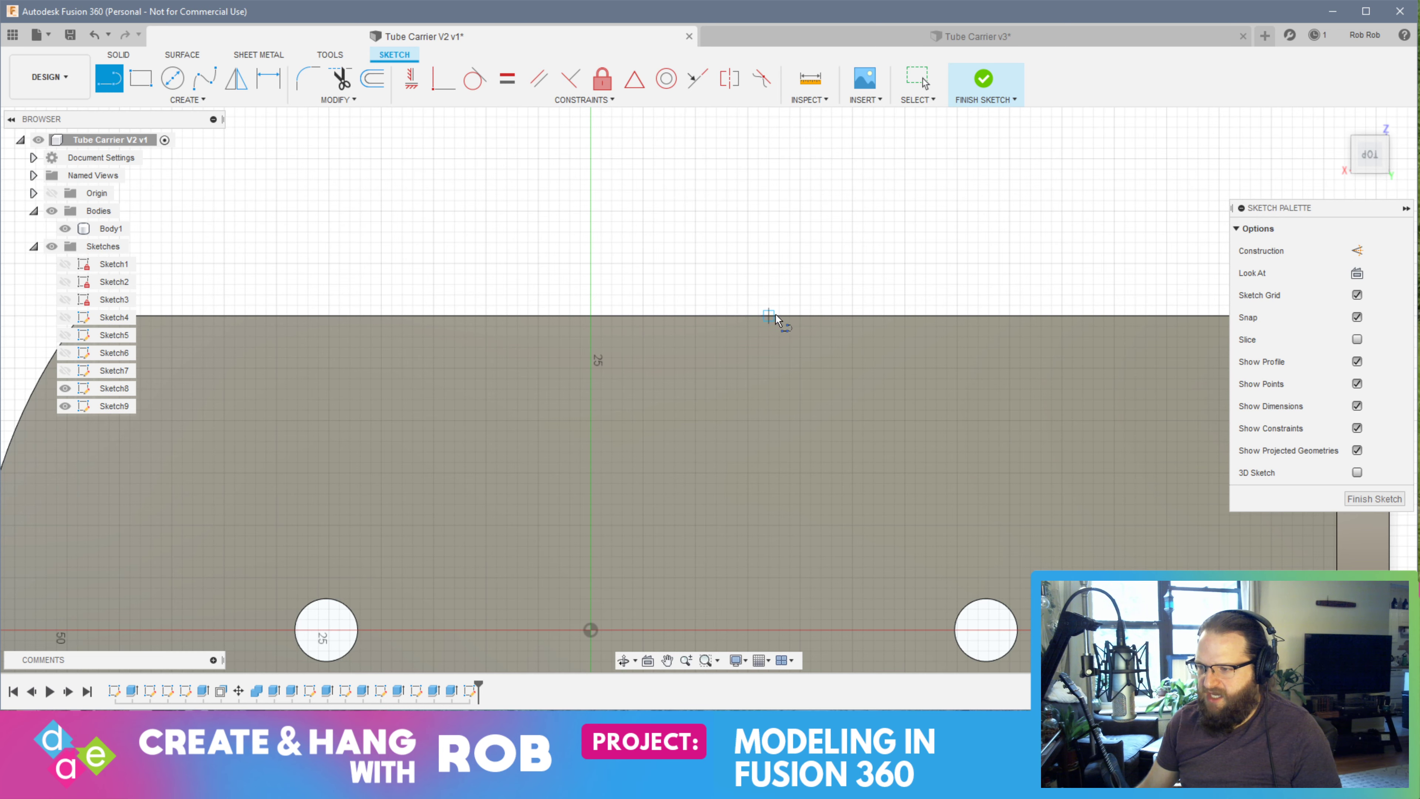
pyautogui.moveTo(624, 496)
pyautogui.mouseDown(button='middle')
pyautogui.moveTo(603, 11)
pyautogui.moveTo(502, 227)
pyautogui.moveTo(465, 429)
pyautogui.mouseUp(button='middle')
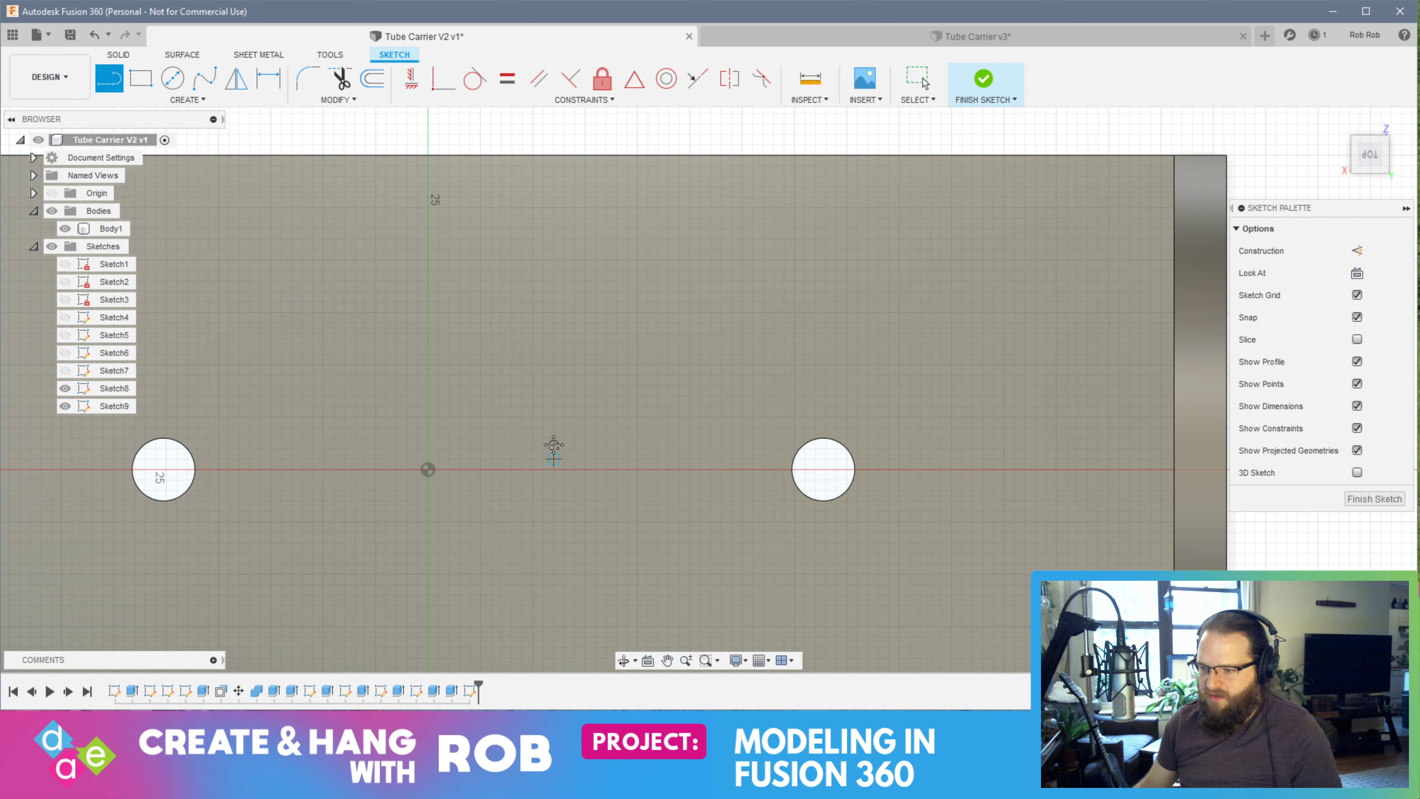
pyautogui.moveTo(554, 445)
pyautogui.mouseDown(button='middle')
pyautogui.moveTo(588, 65)
pyautogui.moveTo(599, 130)
pyautogui.mouseUp(button='middle')
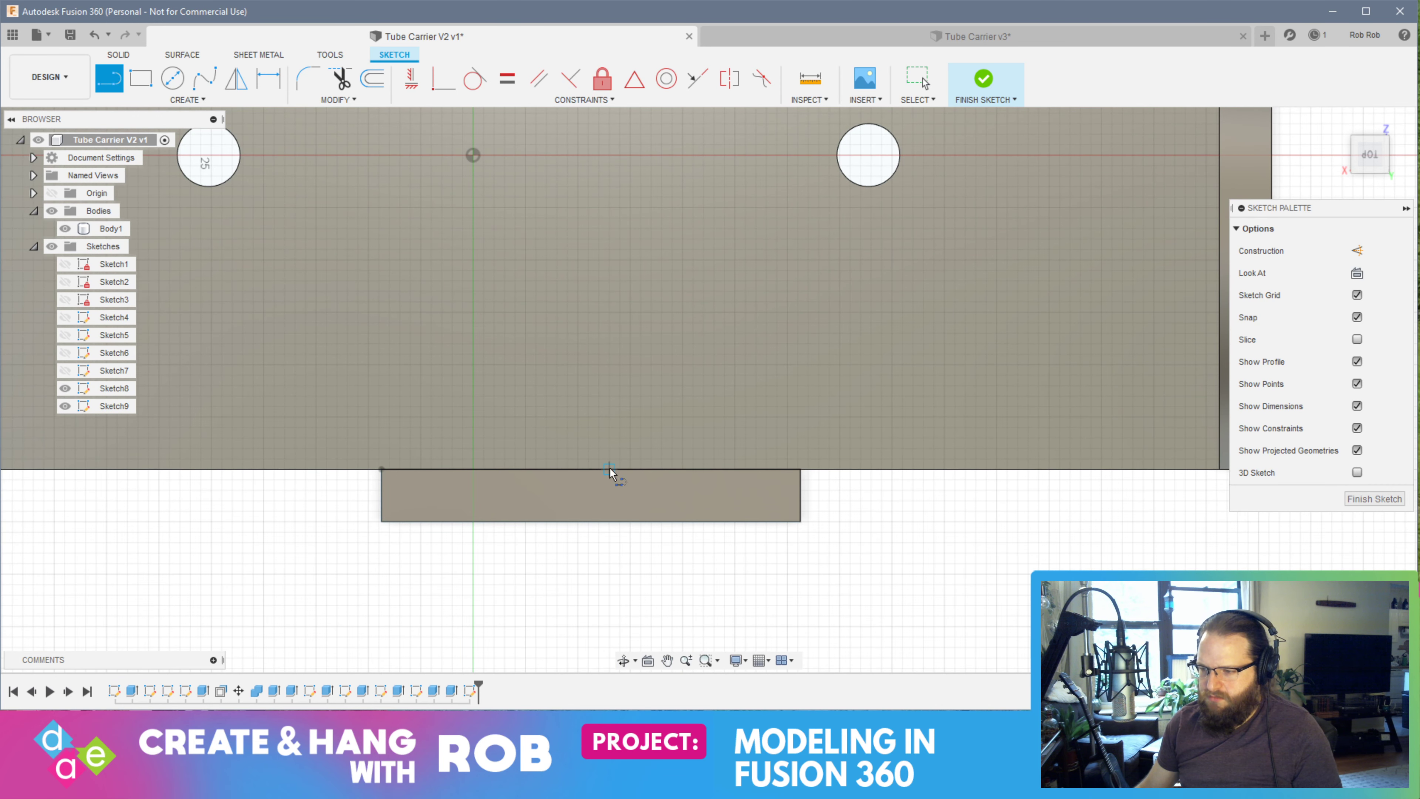
pyautogui.moveTo(593, 310)
pyautogui.mouseDown(button='middle')
pyautogui.moveTo(622, 387)
pyautogui.moveTo(580, 526)
pyautogui.moveTo(587, 207)
pyautogui.mouseUp(button='middle')
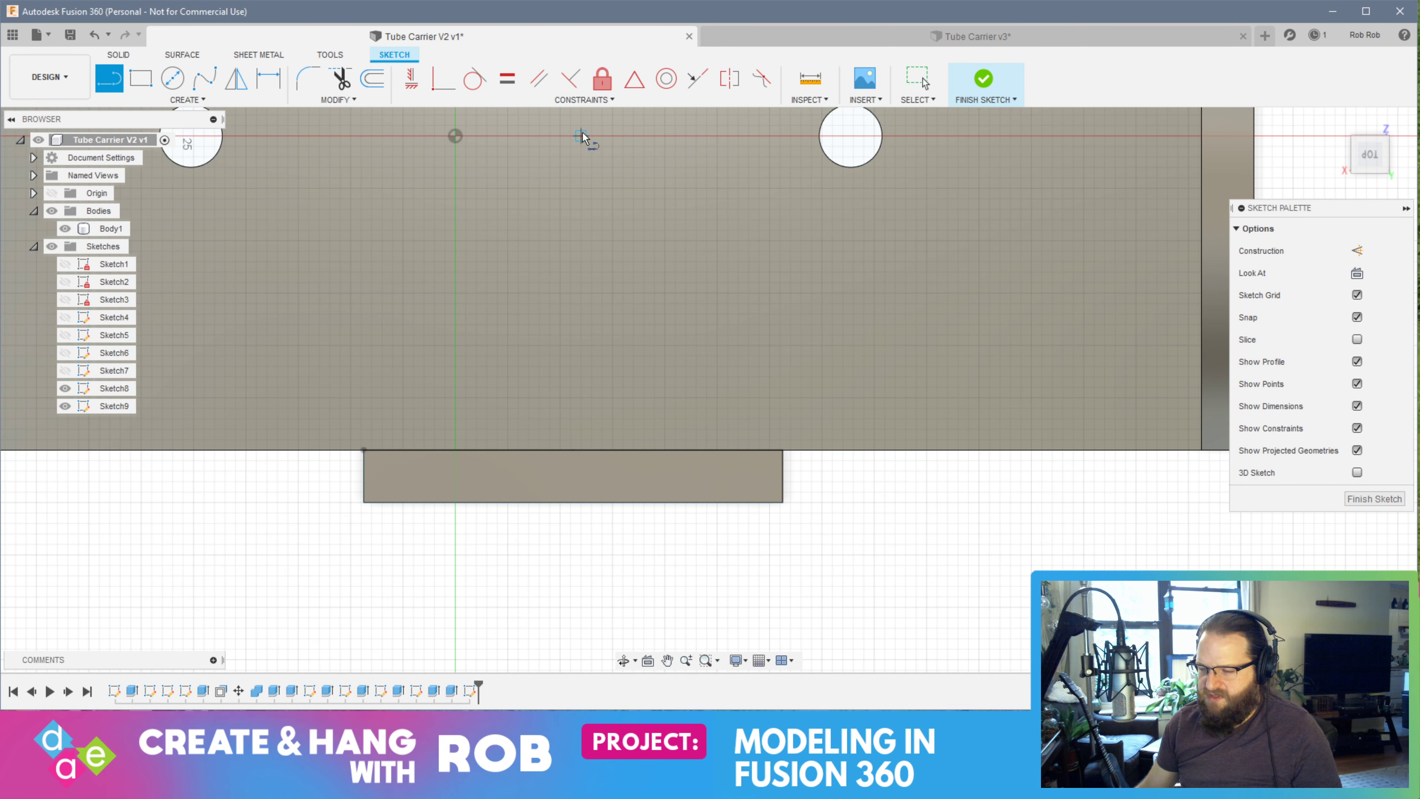
pyautogui.moveTo(582, 137)
pyautogui.mouseDown(button='middle')
pyautogui.moveTo(587, 355)
pyautogui.moveTo(497, 248)
pyautogui.moveTo(501, 136)
pyautogui.mouseUp(button='middle')
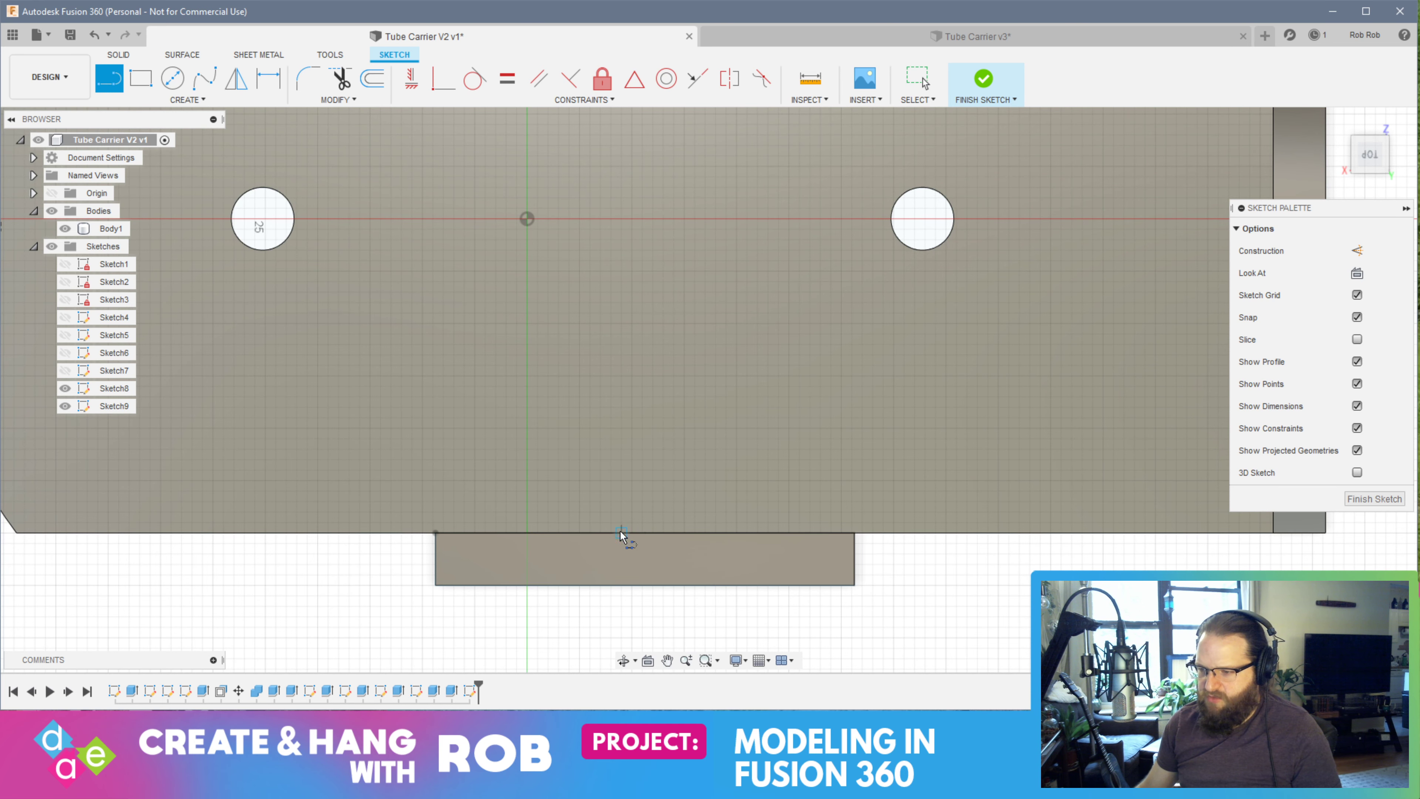
pyautogui.moveTo(622, 536)
pyautogui.mouseDown(button='middle')
pyautogui.moveTo(643, 464)
pyautogui.moveTo(608, 241)
pyautogui.mouseUp(button='middle')
pyautogui.moveTo(1364, 550); pyautogui.dragTo(1369, 508, button='right')
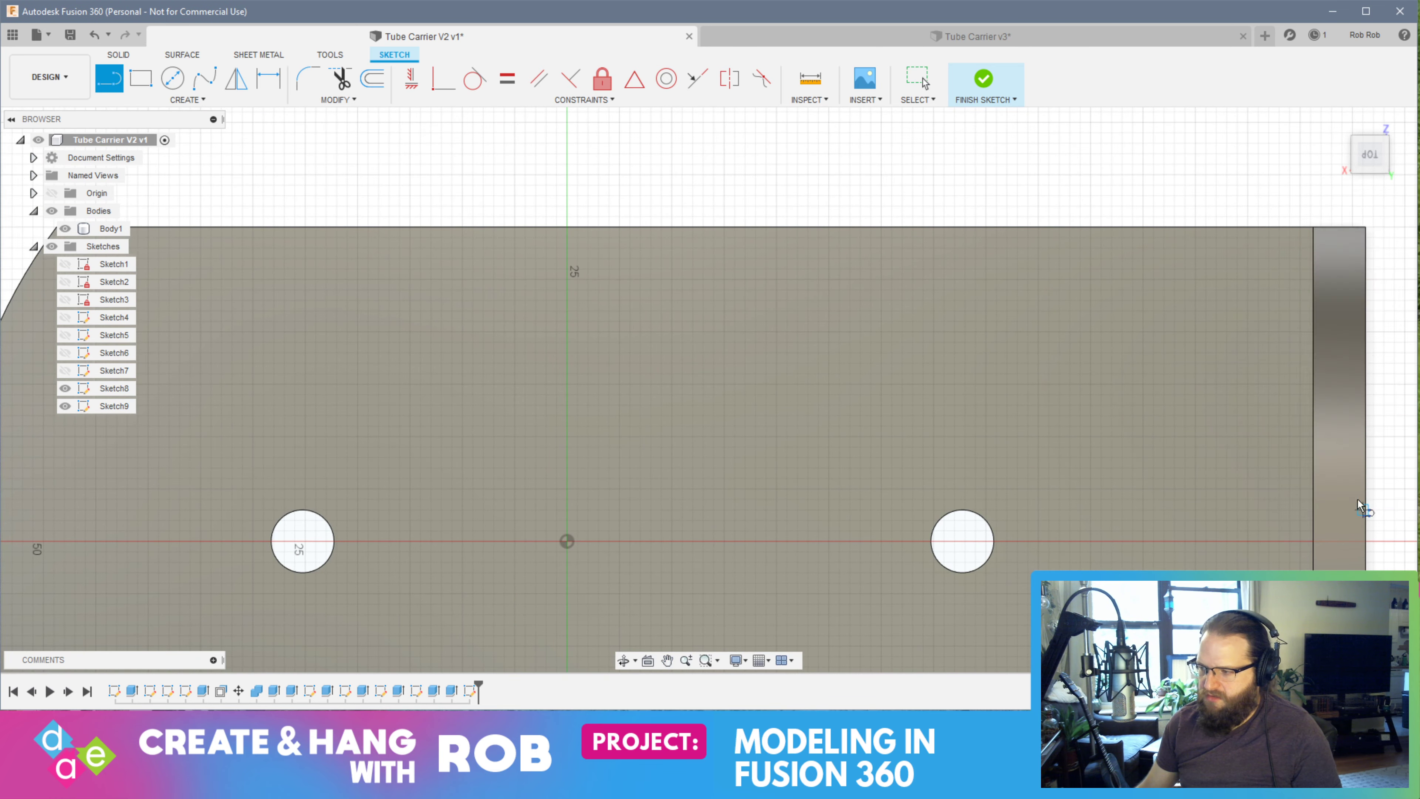
# Start a new sketch on the plate's top face with the Line tool ready near the upright tab
pyautogui.click(491, 450)
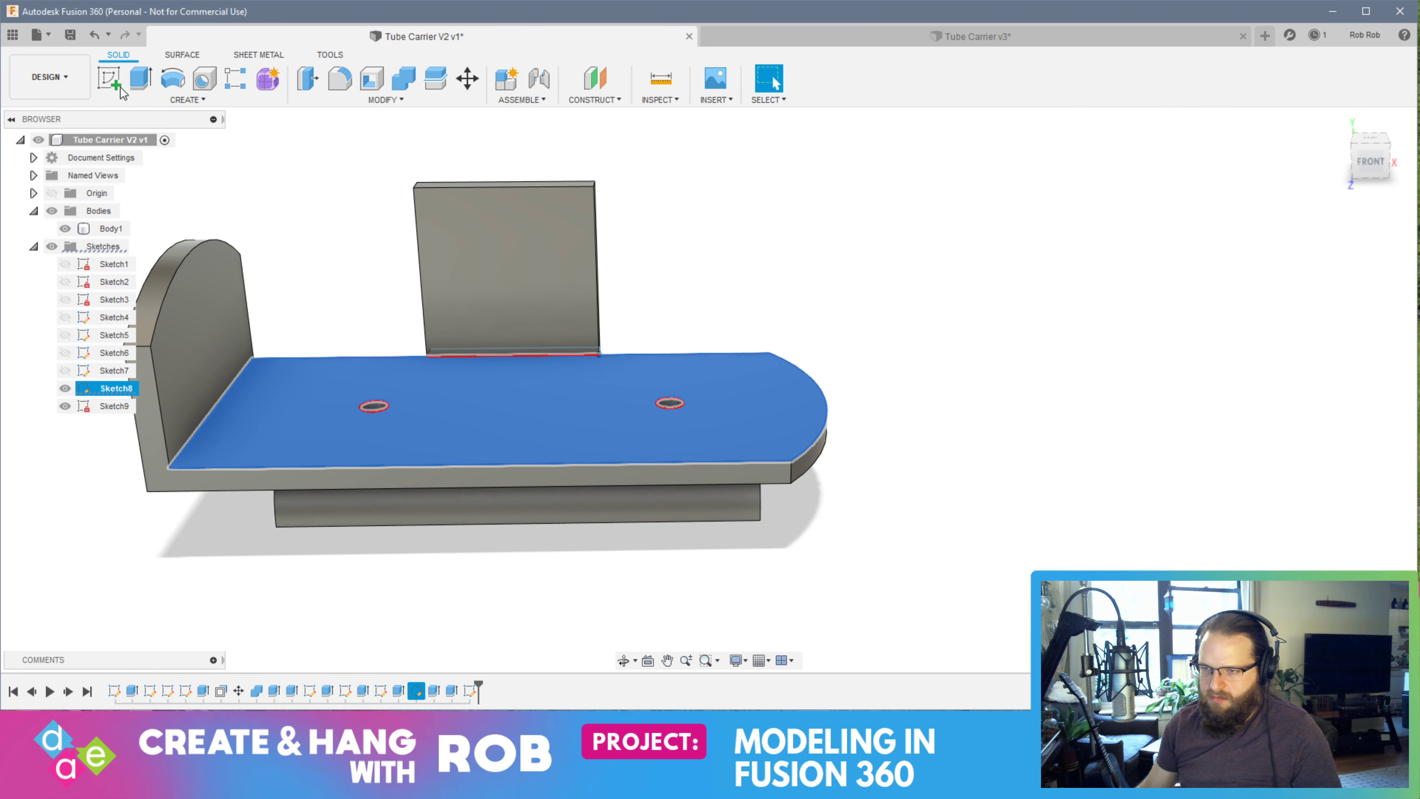
pyautogui.click(119, 85)
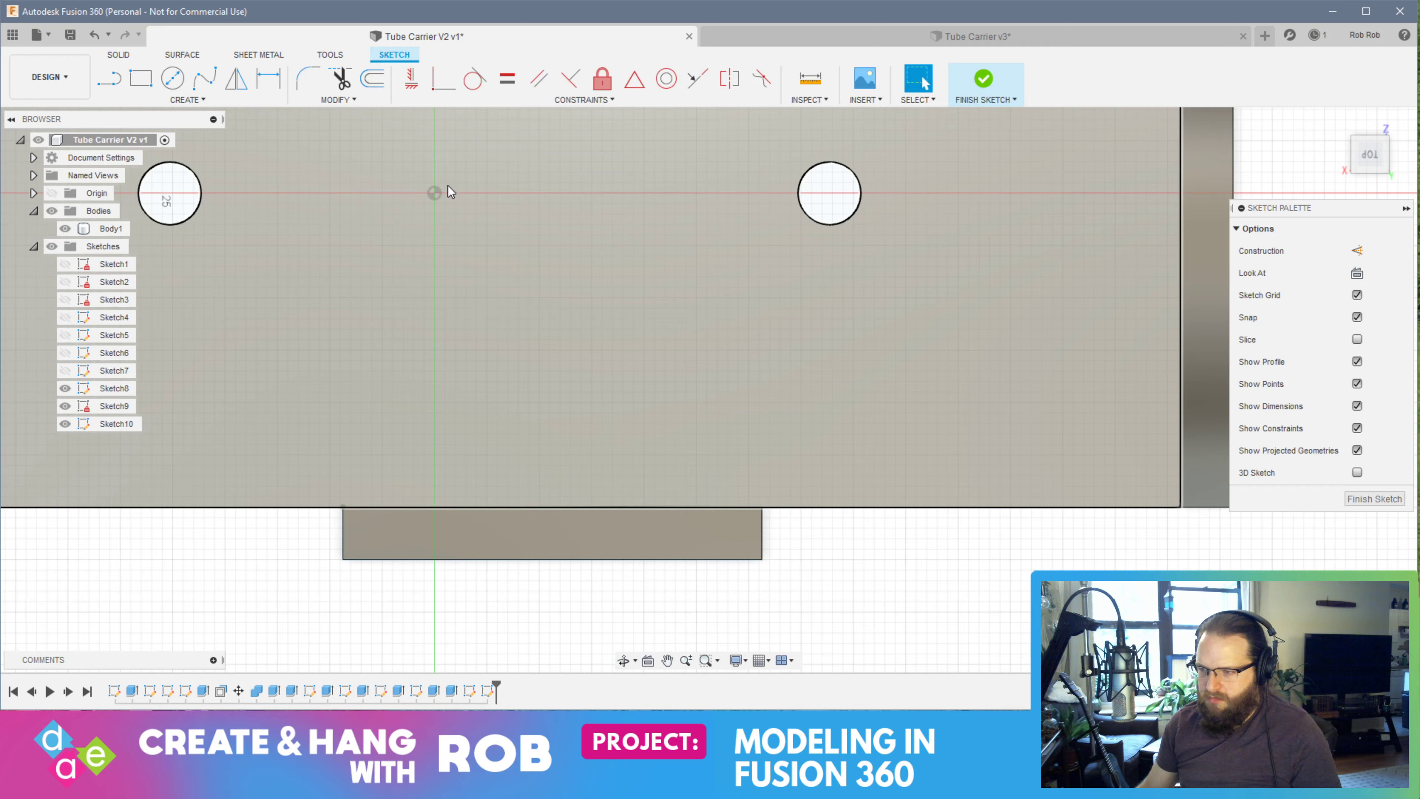
pyautogui.moveTo(451, 192); pyautogui.dragTo(492, 356, button='middle')
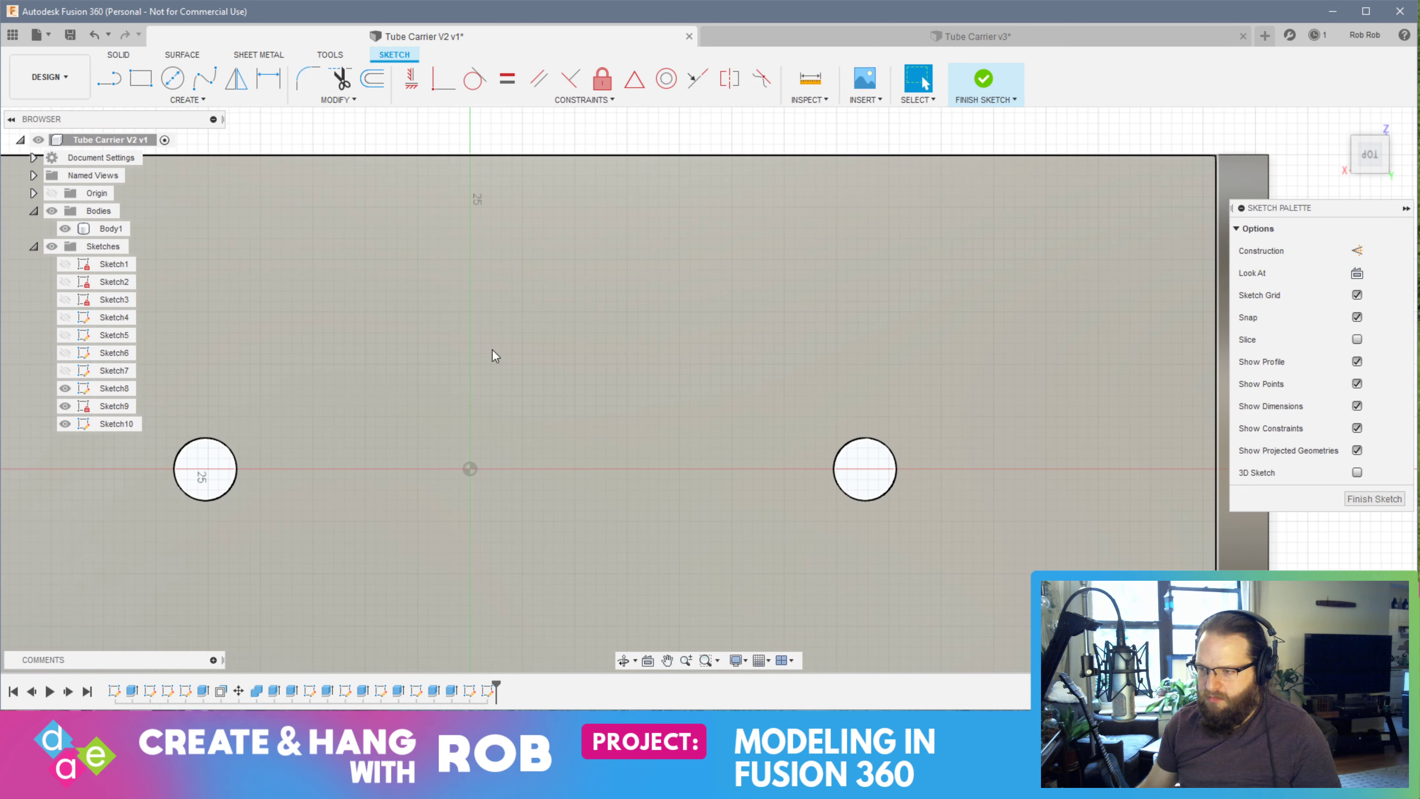
pyautogui.moveTo(475, 241); pyautogui.dragTo(529, 324, button='middle')
pyautogui.press('l')
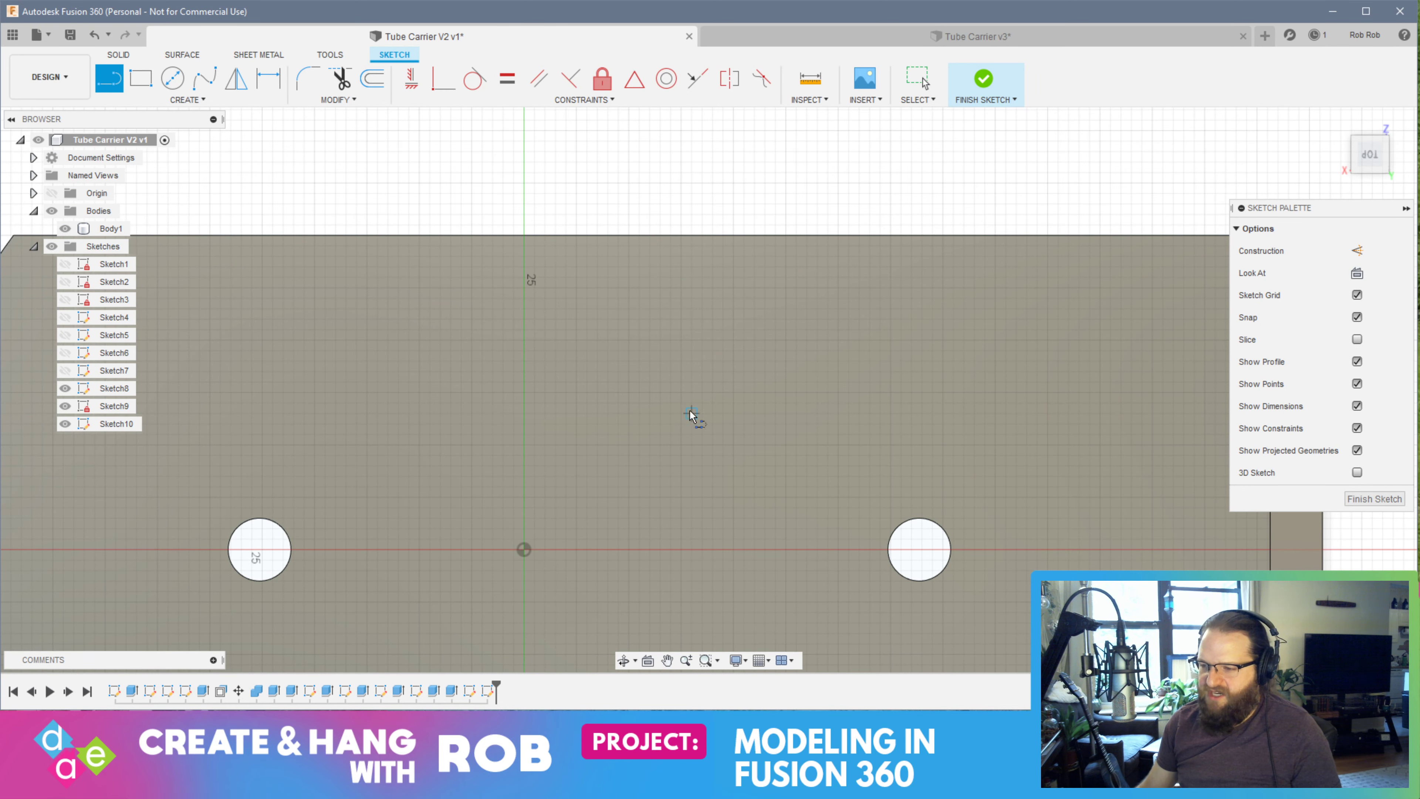
pyautogui.moveTo(694, 416)
pyautogui.mouseDown(button='middle')
pyautogui.moveTo(630, 143)
pyautogui.moveTo(643, 144)
pyautogui.mouseUp(button='middle')
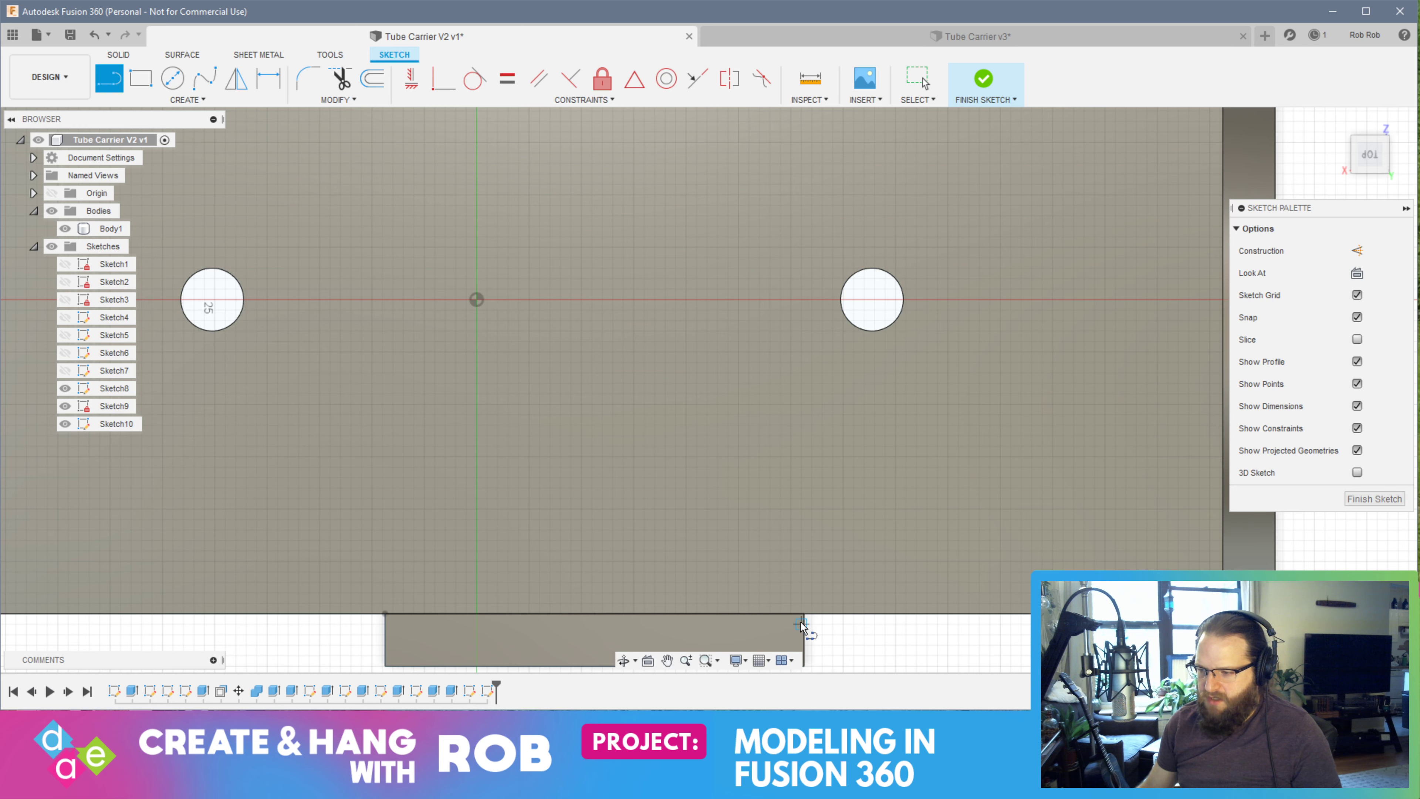
pyautogui.moveTo(807, 649); pyautogui.dragTo(775, 540, button='middle')
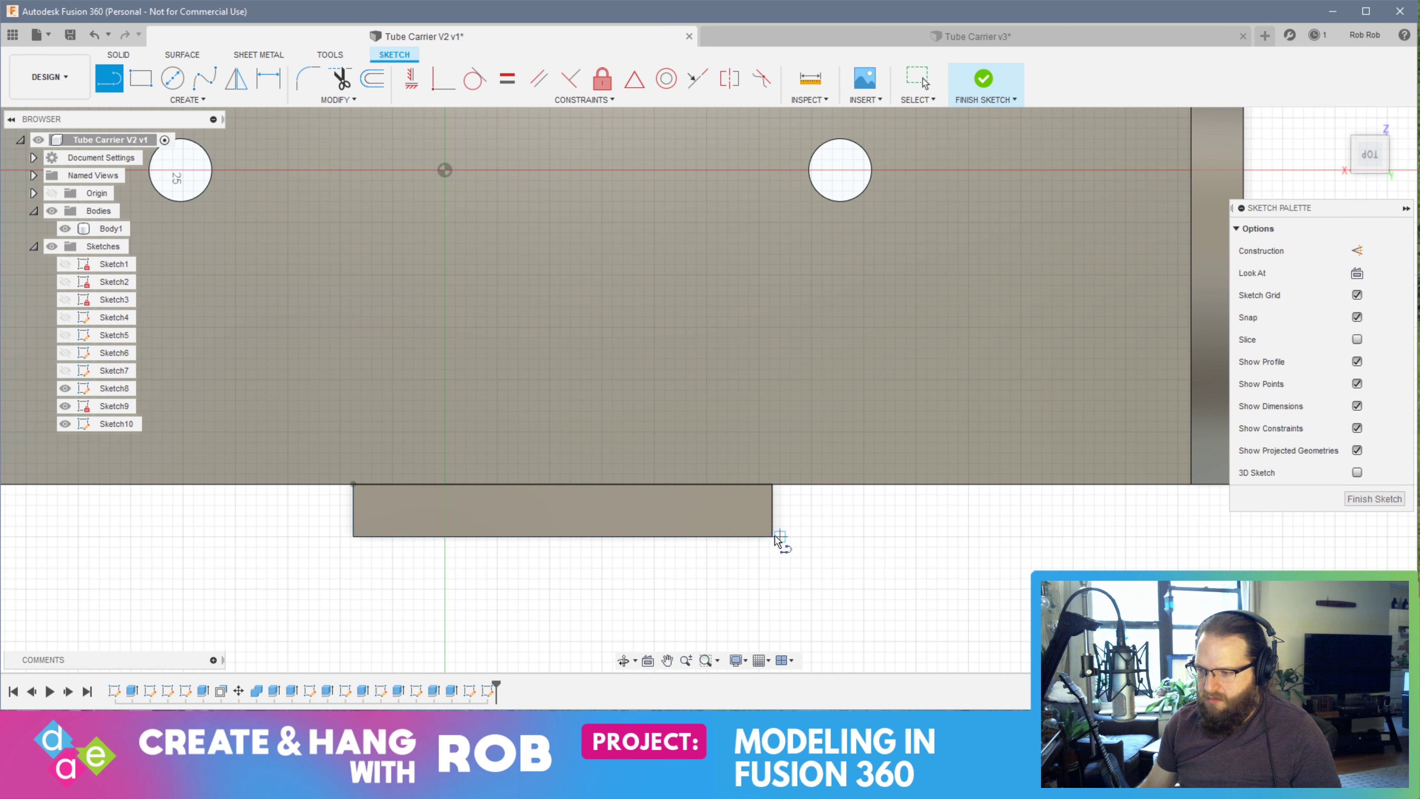
# Sketch a line from the upright tab's inner base corner straight across the plate to the opposite long edge
pyautogui.keyDown('shift'); pyautogui.moveTo(342, 482); pyautogui.dragTo(22, 301, button='middle'); pyautogui.keyUp('shift')
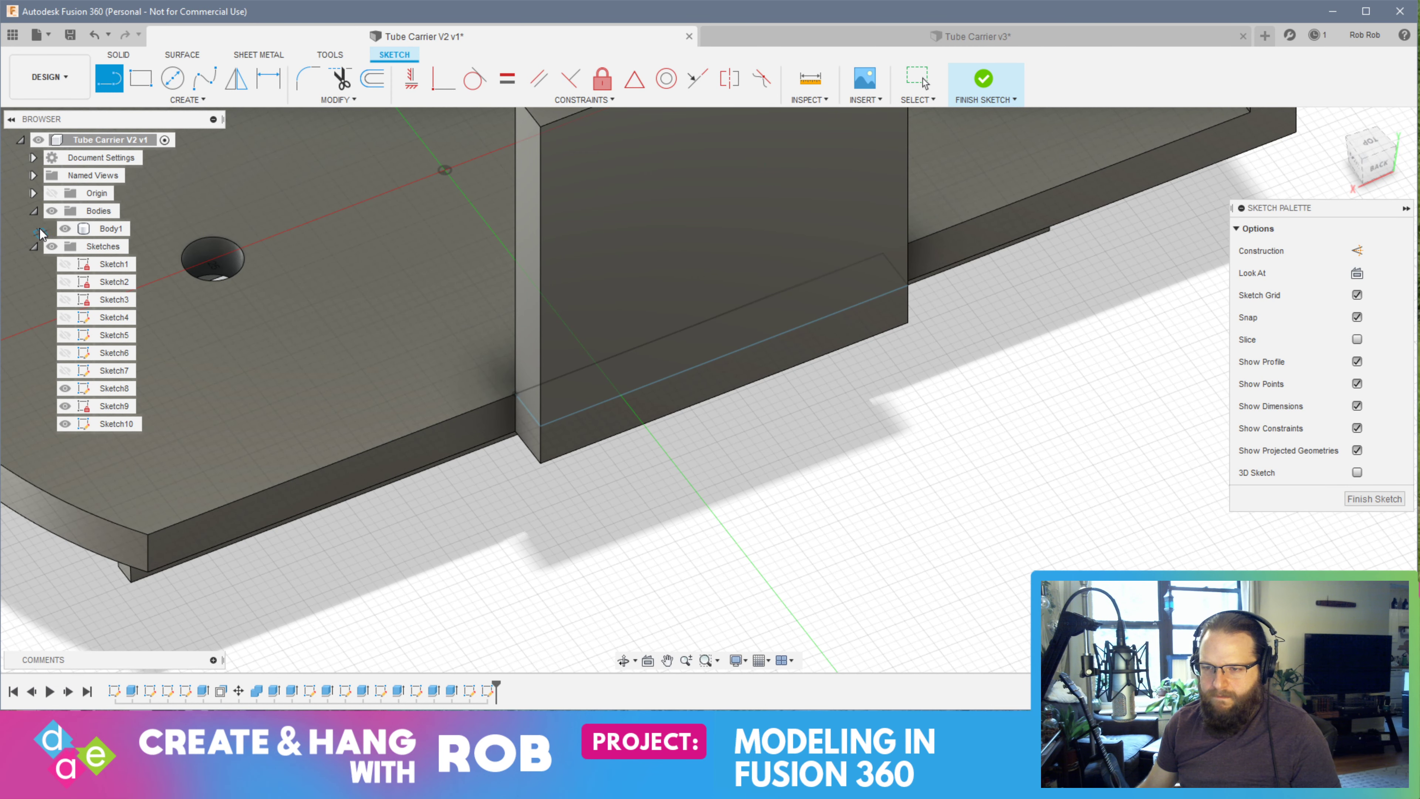
pyautogui.click(64, 228)
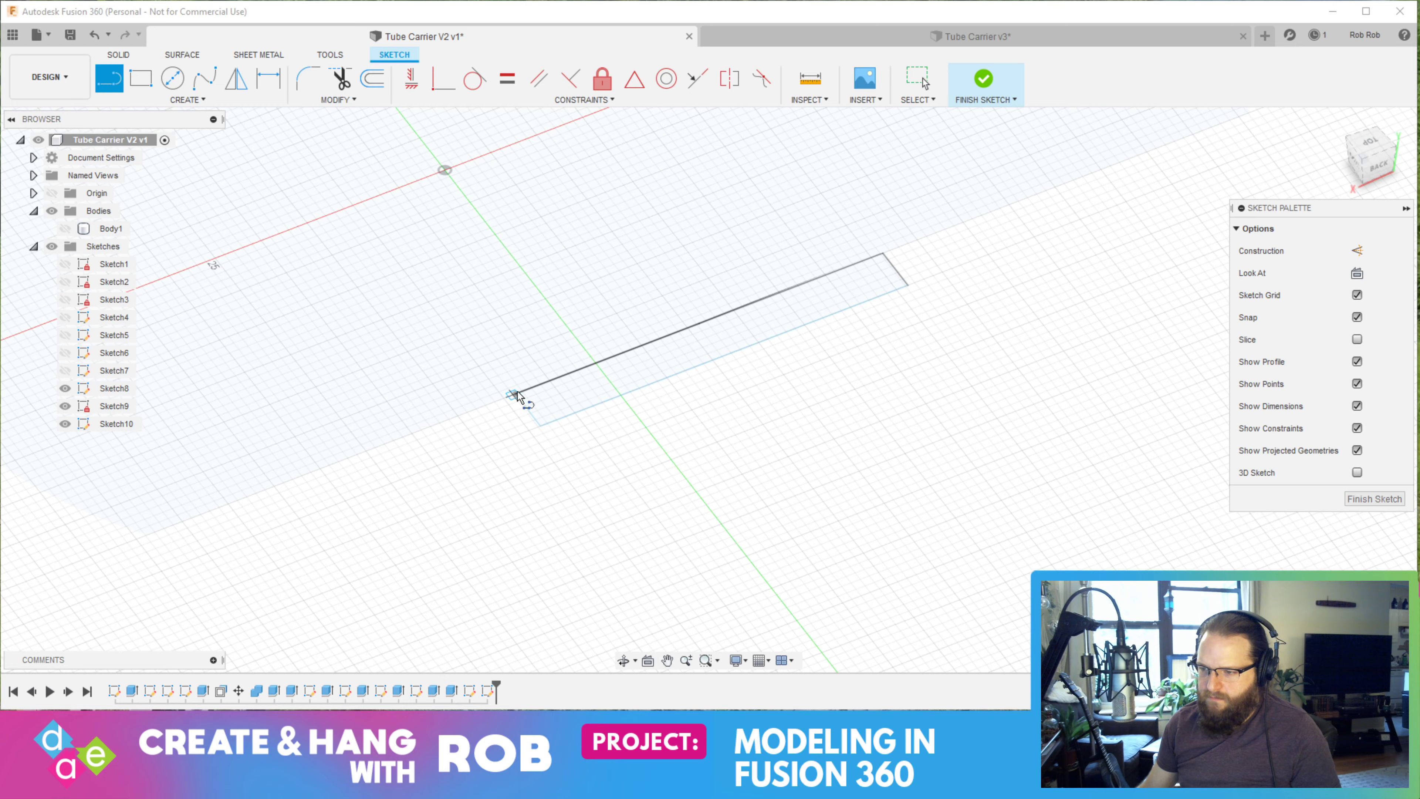
pyautogui.scroll(5, 519, 397)
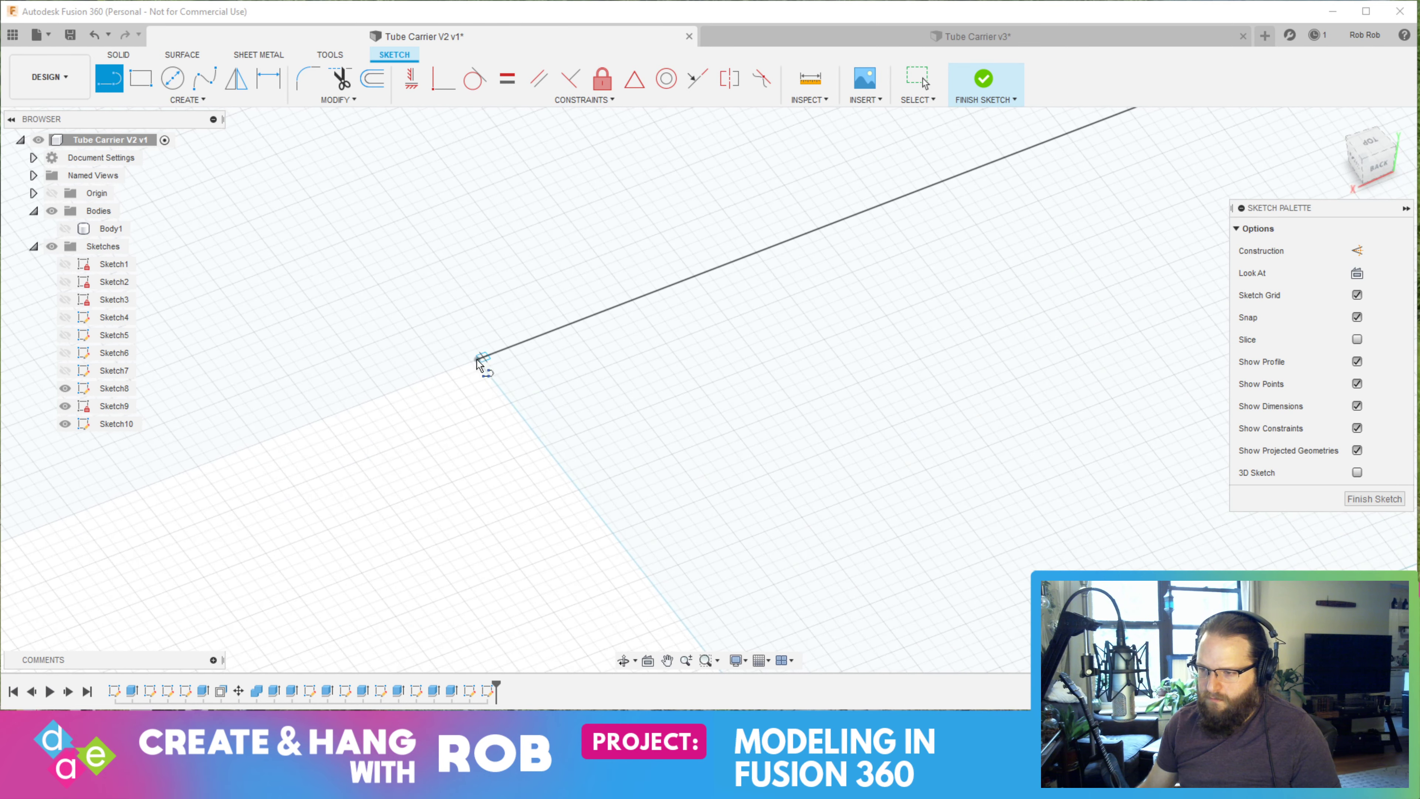
pyautogui.moveTo(478, 360); pyautogui.dragTo(460, 356, button='middle')
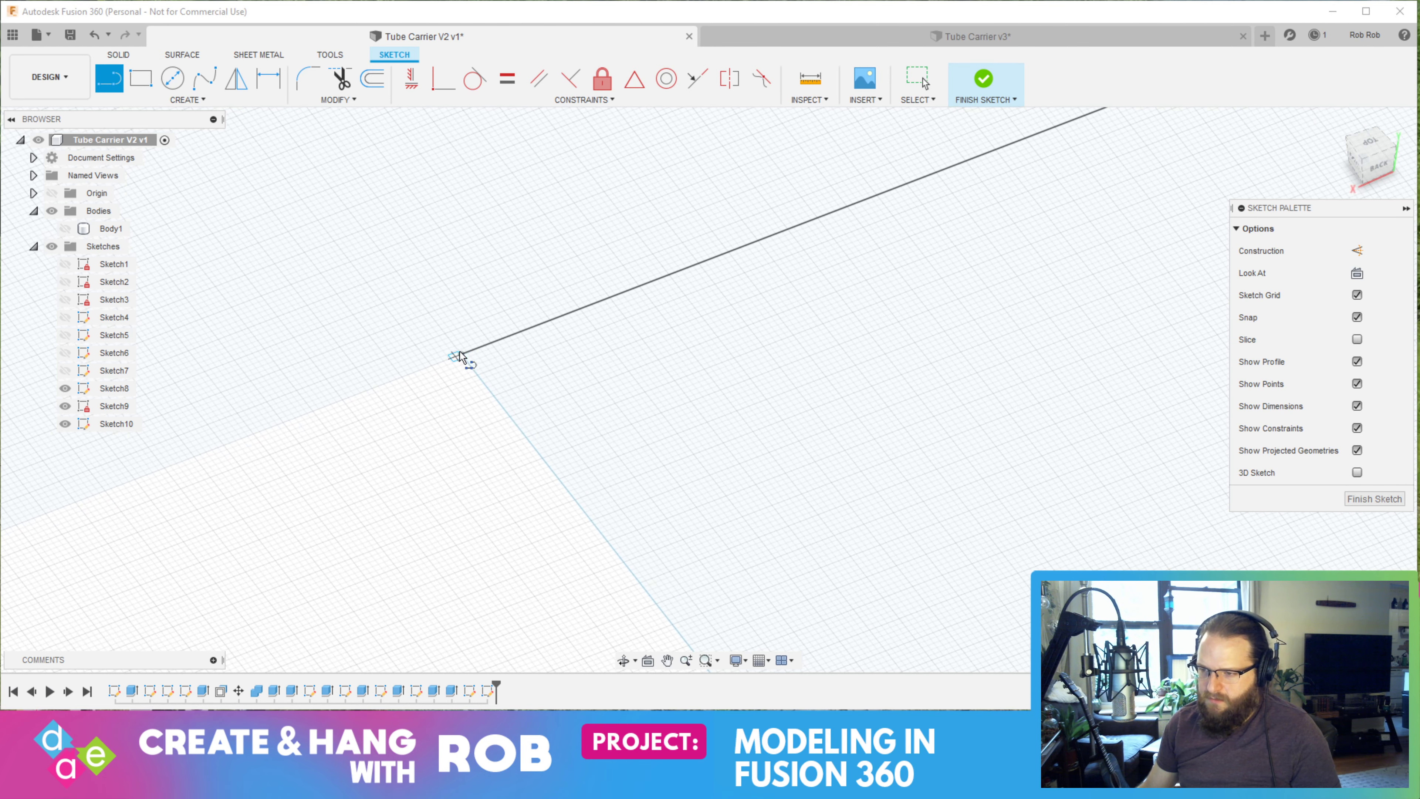
pyautogui.click(462, 355)
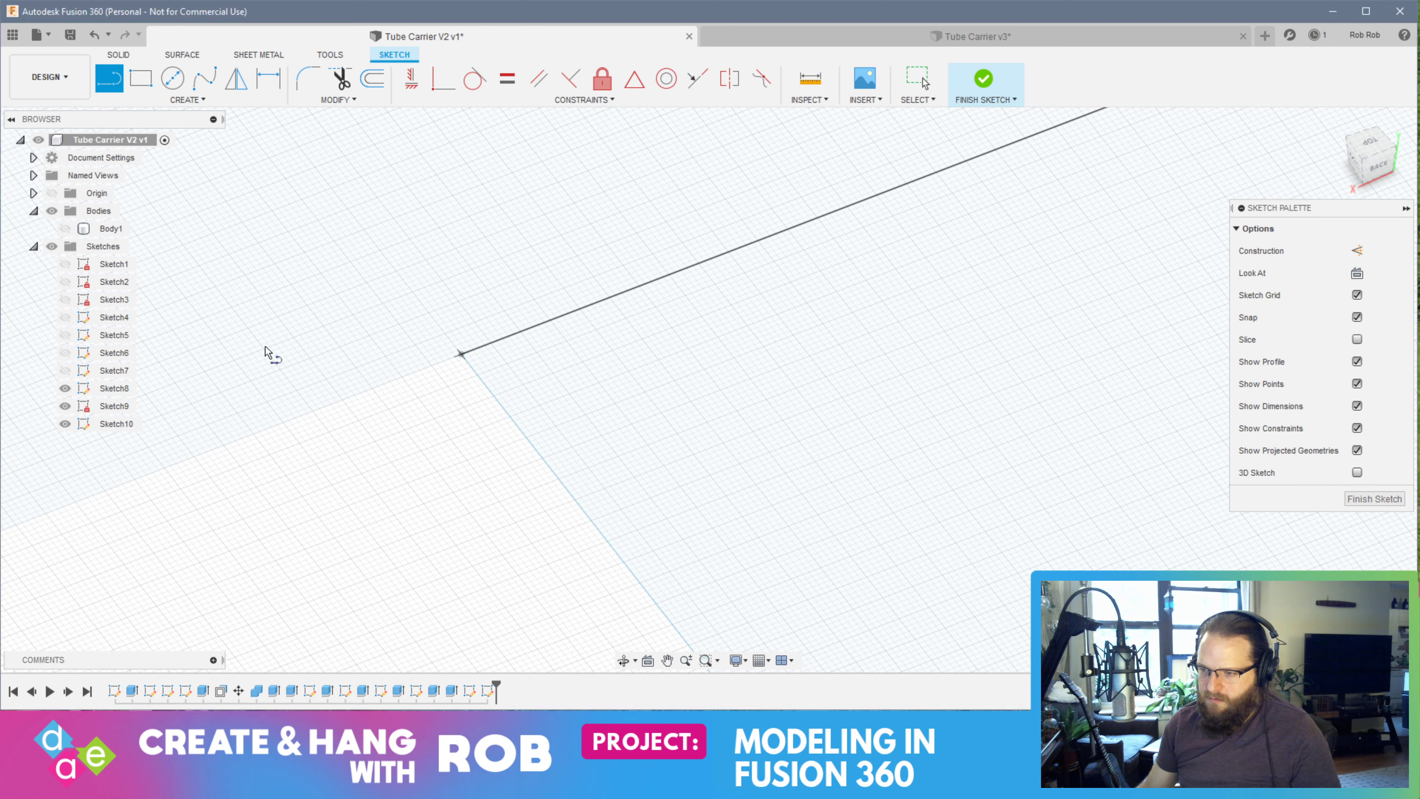
pyautogui.click(64, 228)
pyautogui.scroll(3, 415, 492)
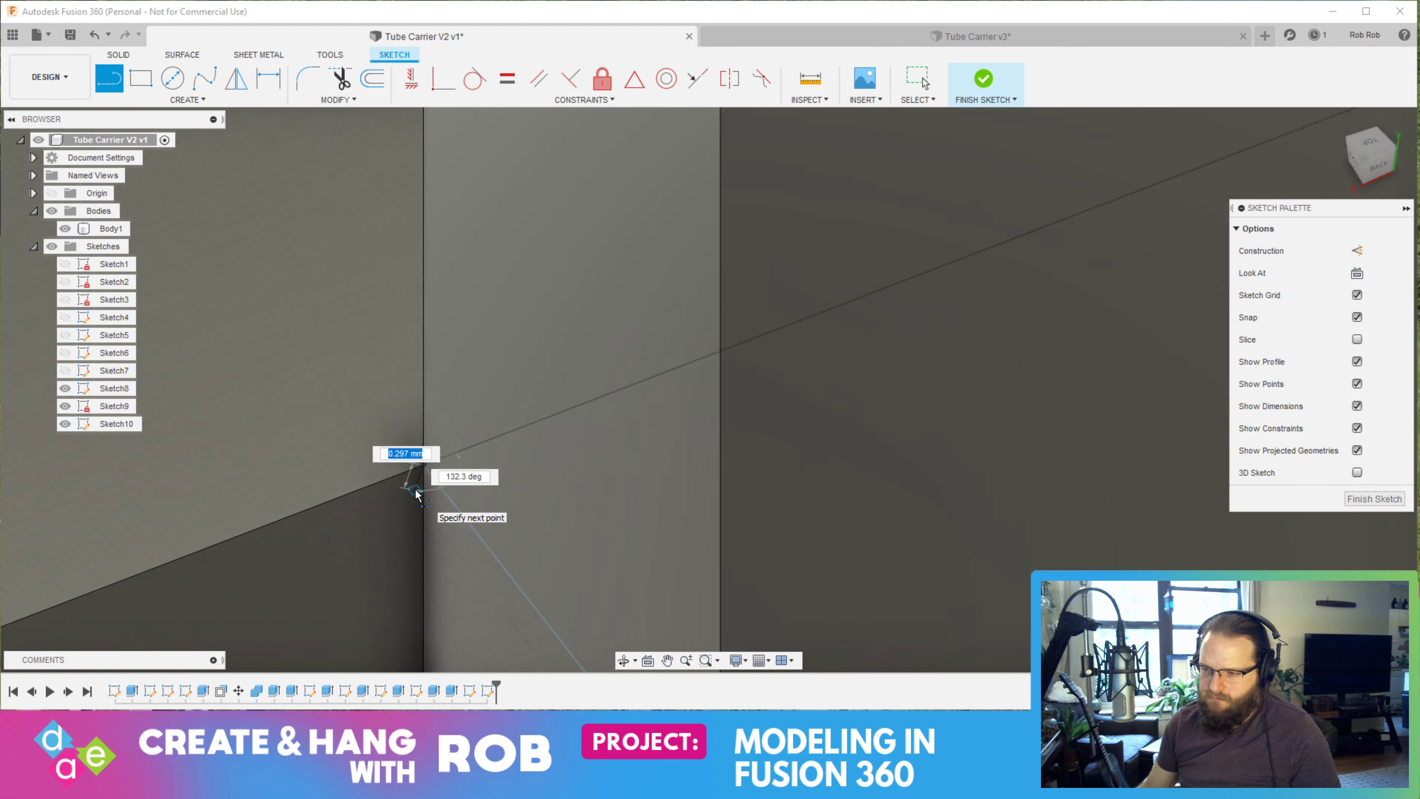
pyautogui.scroll(-5, 415, 492)
pyautogui.keyDown('shift'); pyautogui.moveTo(278, 359); pyautogui.dragTo(356, 411, button='middle'); pyautogui.keyUp('shift')
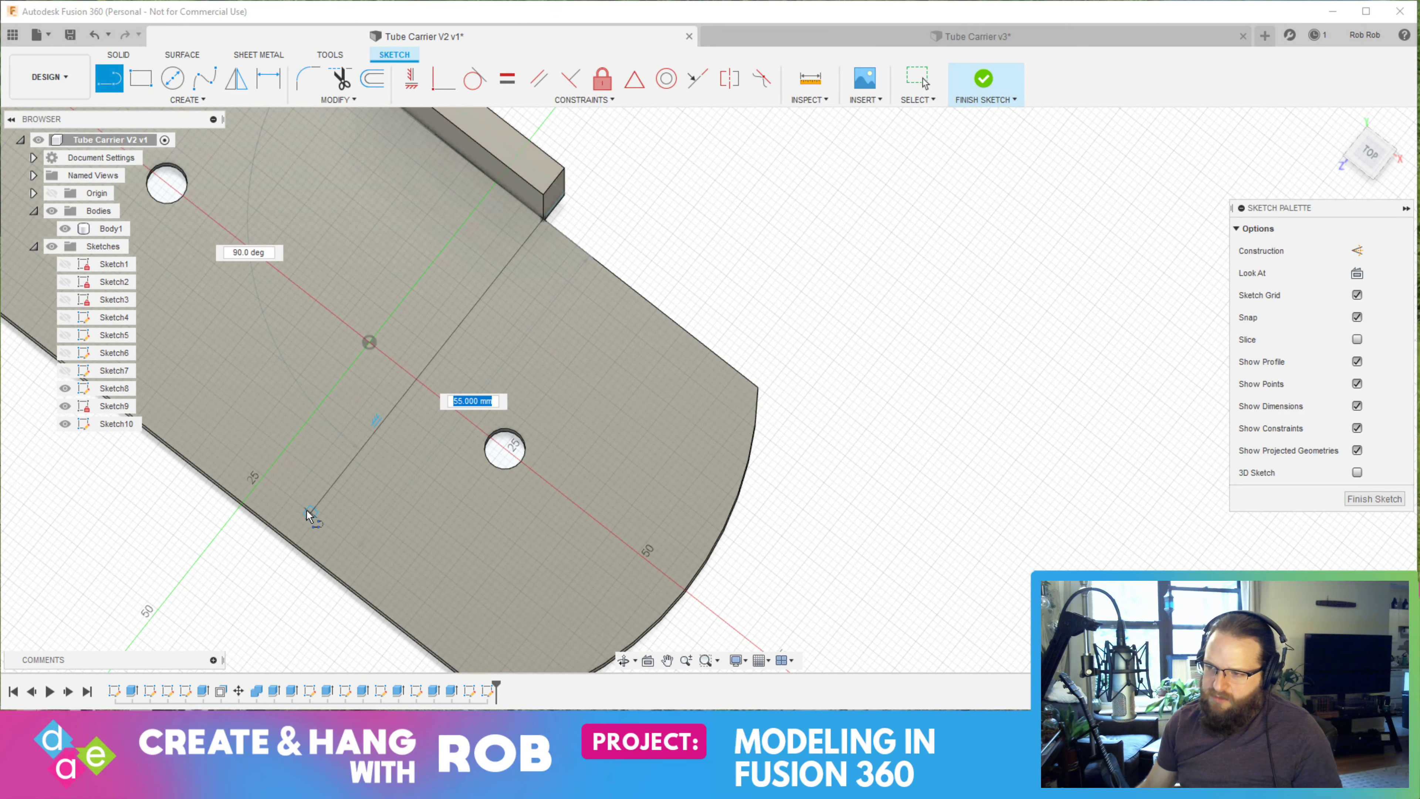
pyautogui.click(290, 540)
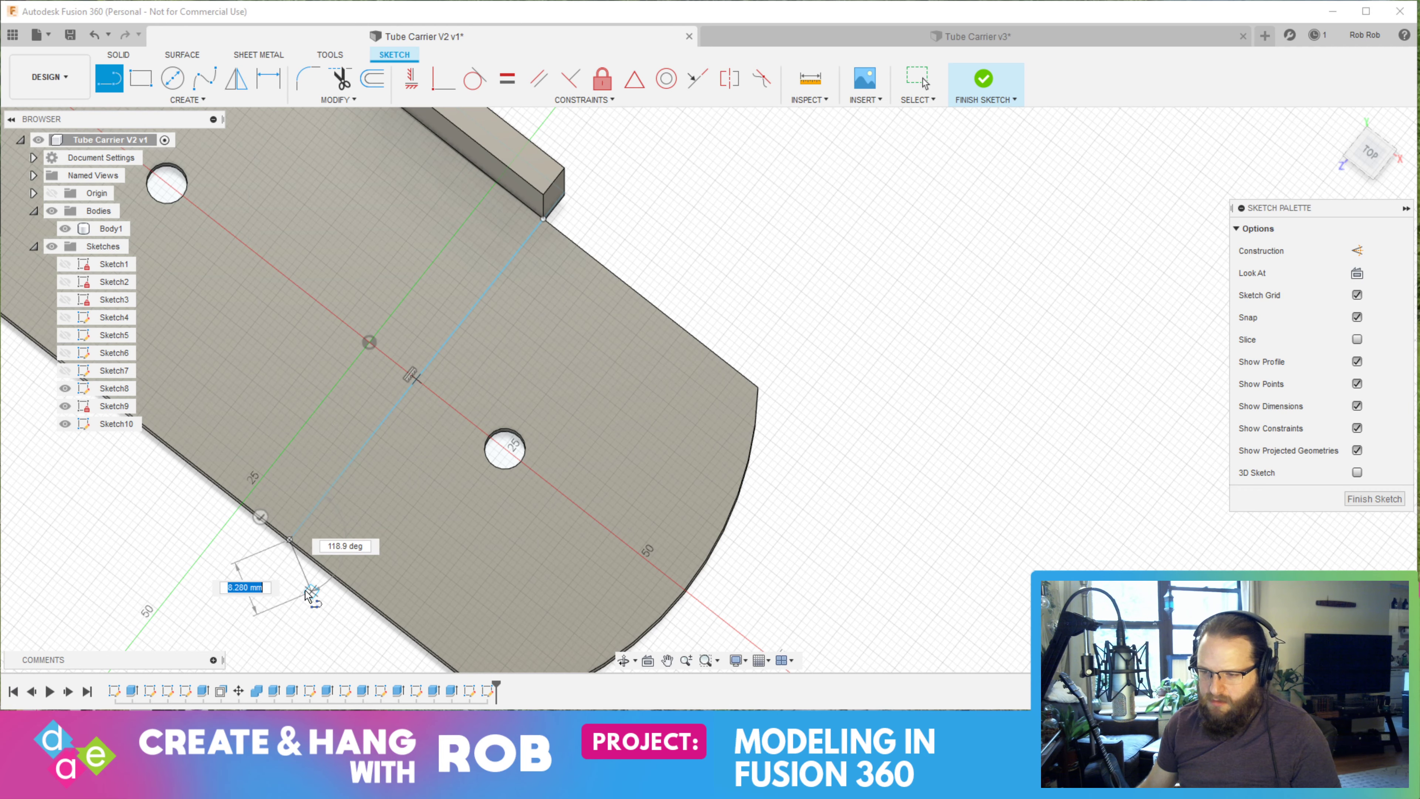
pyautogui.press('Escape')
# Sketch a 40 by 5 mm rectangle outward from the plate's opposite long edge, starting at the line's end, and finish the sketch
pyautogui.keyDown('shift'); pyautogui.moveTo(321, 588); pyautogui.dragTo(135, 313, button='middle'); pyautogui.keyUp('shift')
pyautogui.press('r')
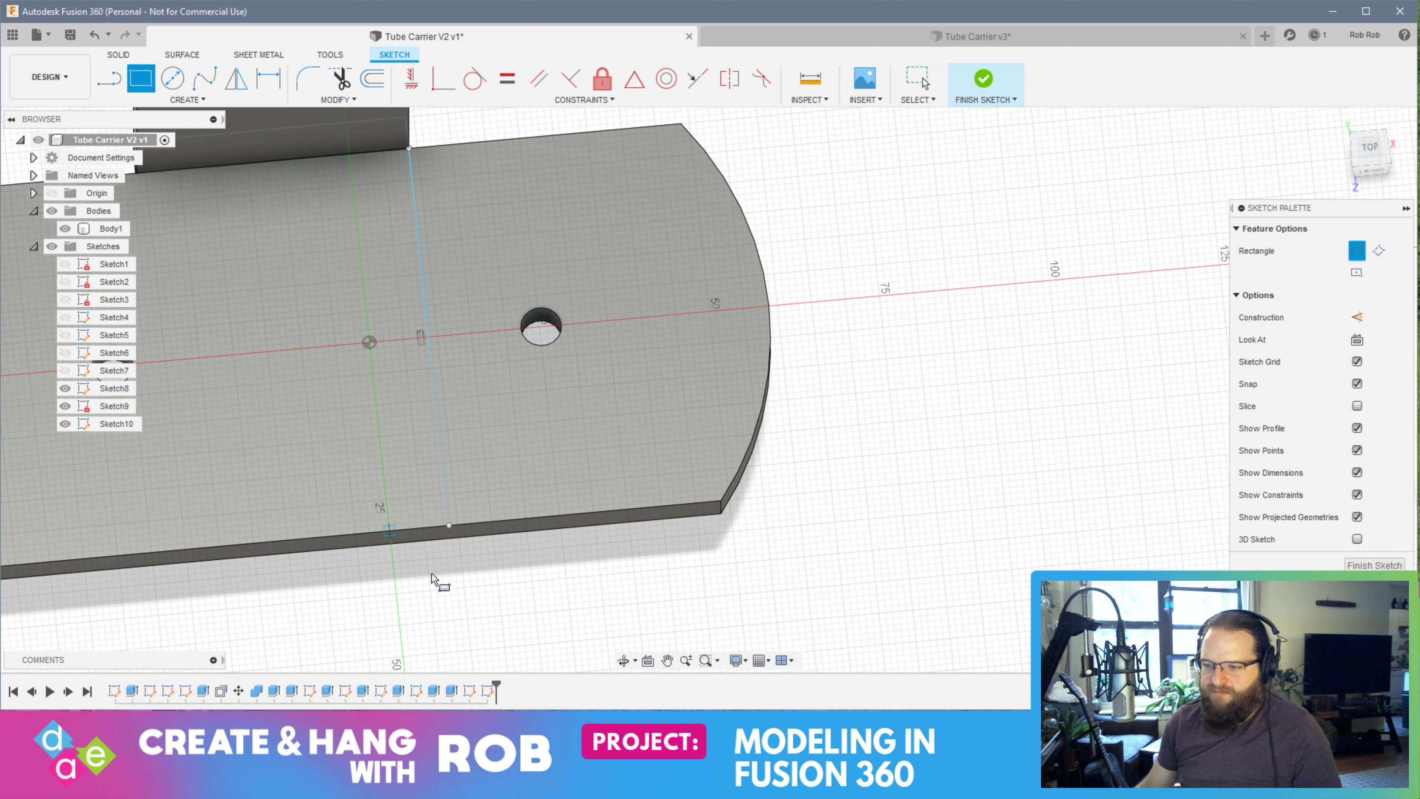
pyautogui.click(448, 524)
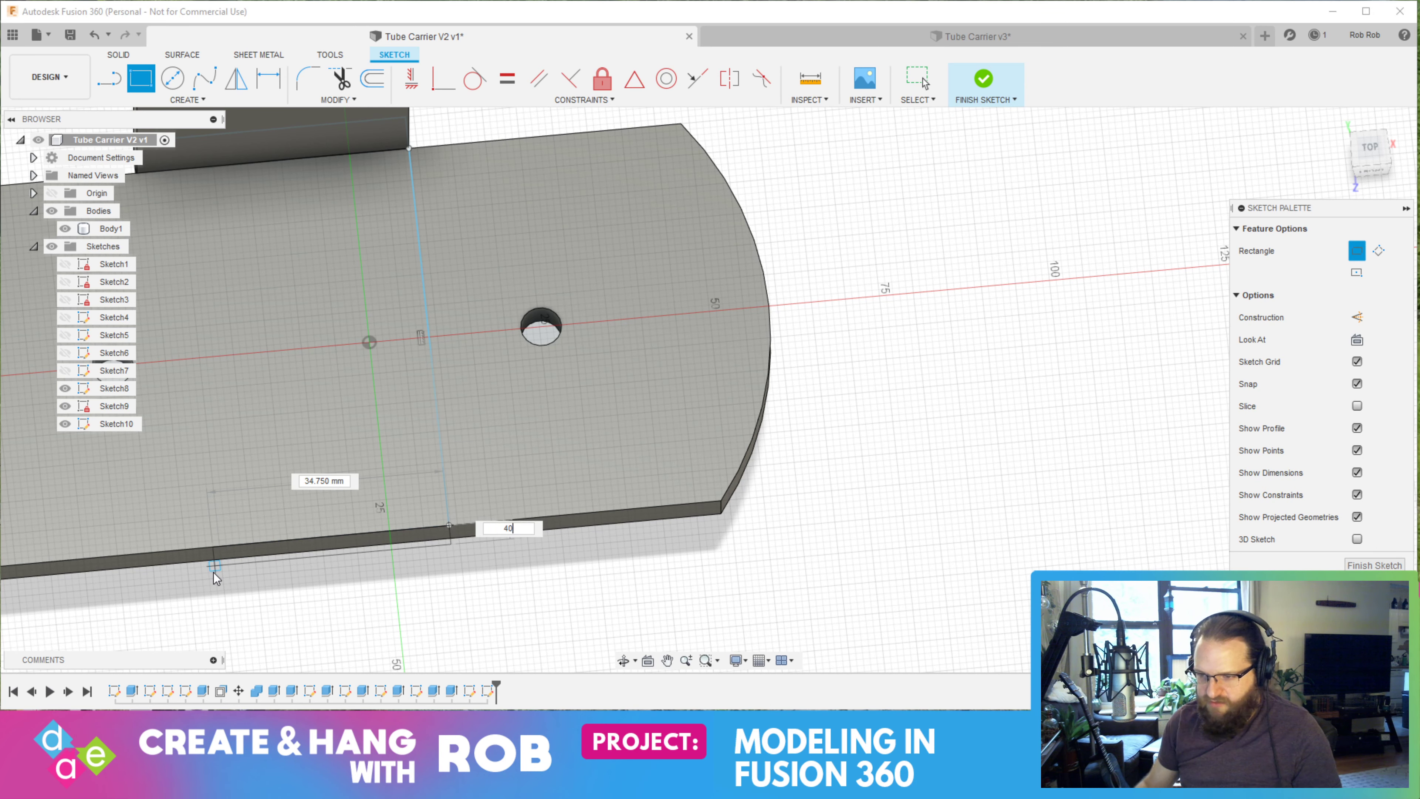
pyautogui.write('40')
pyautogui.press('Tab')
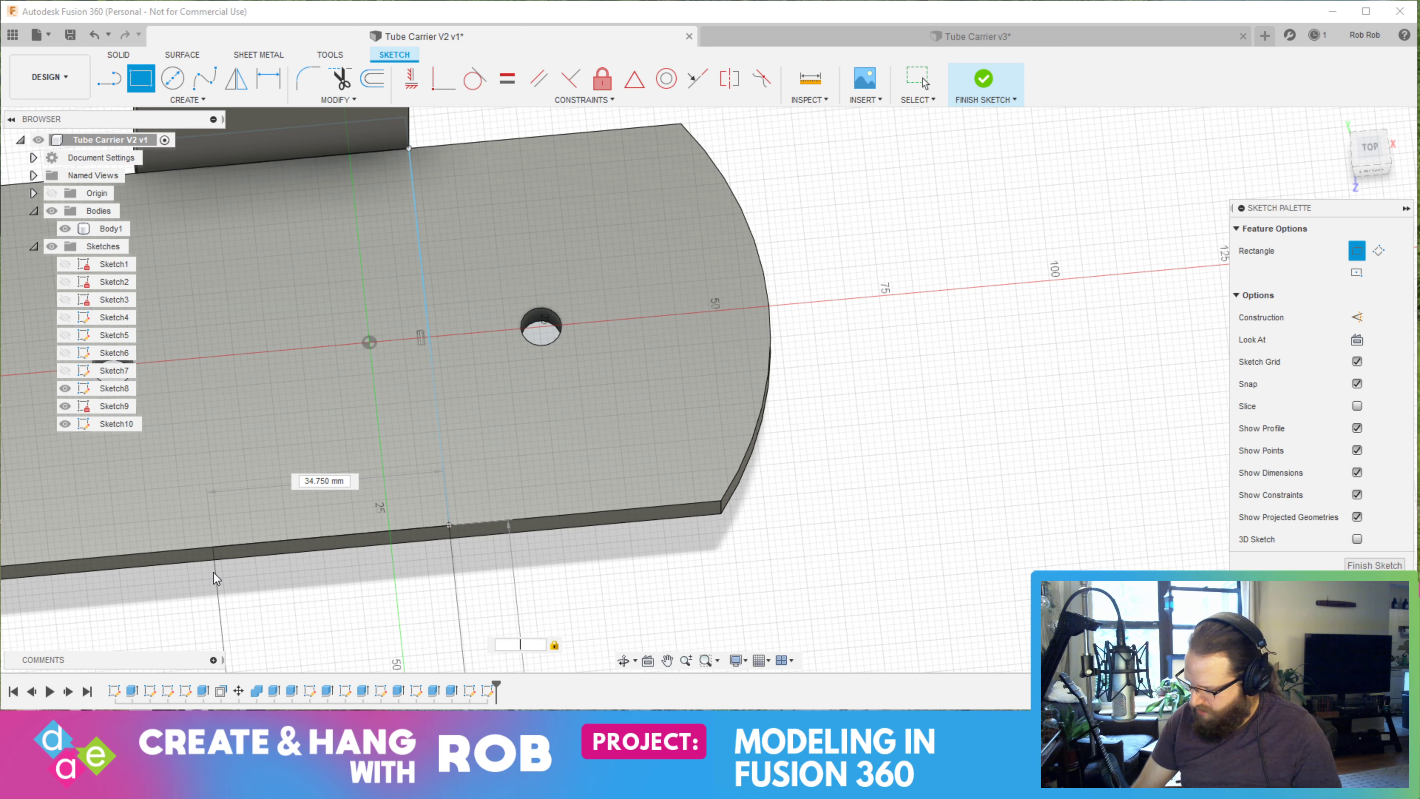
pyautogui.write('5')
pyautogui.press('Tab')
pyautogui.write('10')
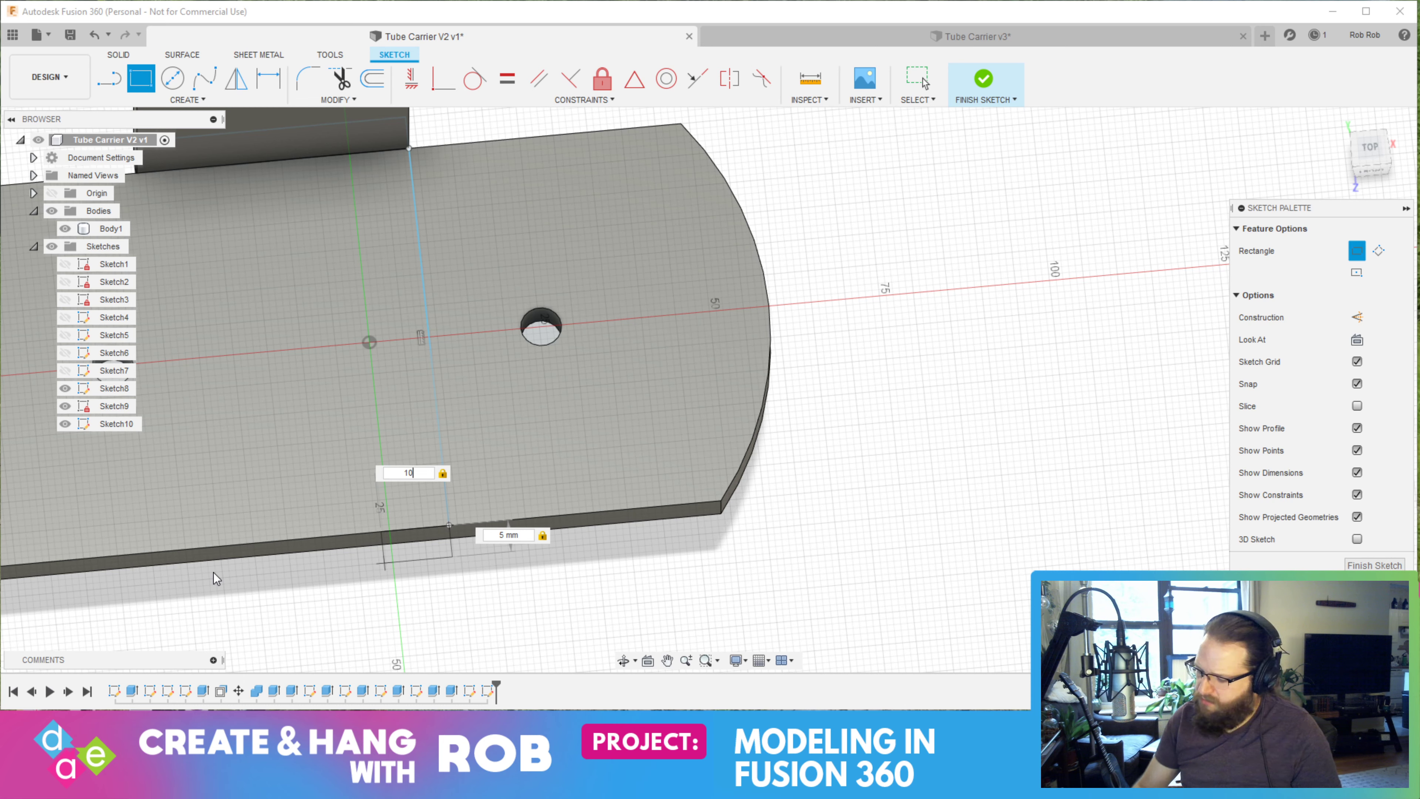
pyautogui.press('BackSpace')
pyautogui.press('BackSpace')
pyautogui.write('40')
pyautogui.press('Tab')
pyautogui.click(213, 572)
pyautogui.press('Escape')
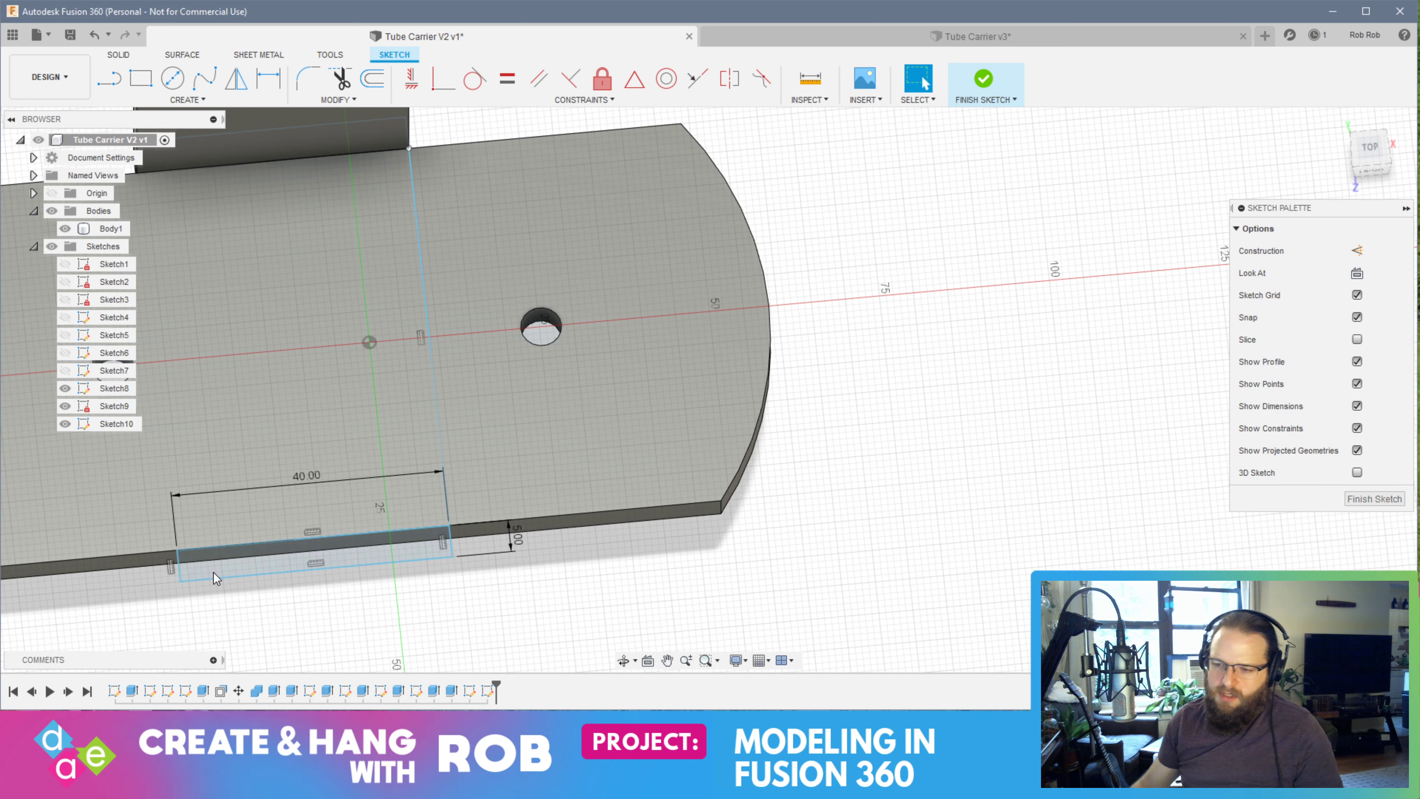
pyautogui.click(1374, 498)
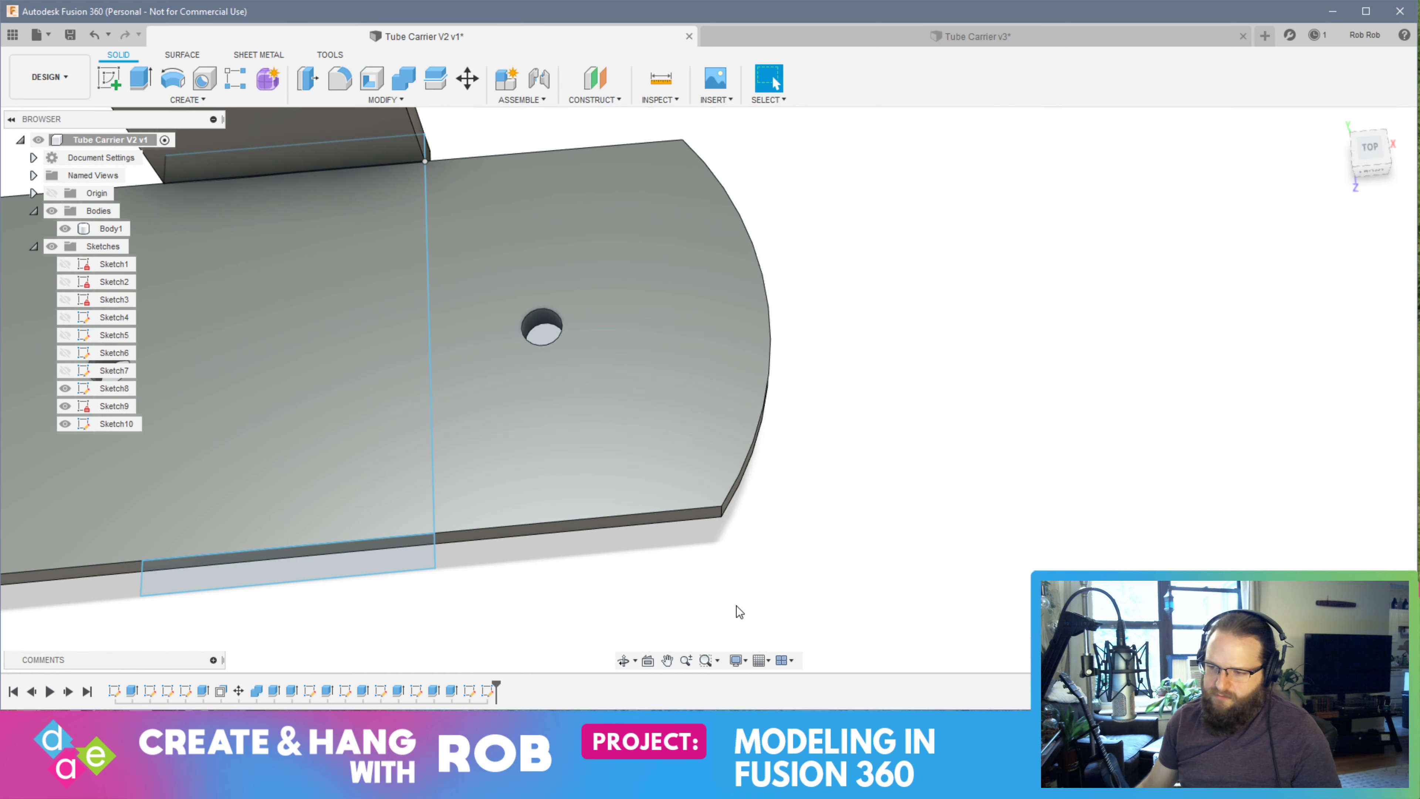
# Extrude the new rectangle downward by the plate's thickness, joined to the plate's edge as a second side tab
pyautogui.moveTo(452, 576)
pyautogui.keyDown('shift'); pyautogui.mouseDown(button='middle')
pyautogui.moveTo(482, 555)
pyautogui.moveTo(498, 570)
pyautogui.moveTo(723, 276)
pyautogui.moveTo(573, 301)
pyautogui.moveTo(655, 342)
pyautogui.moveTo(625, 320)
pyautogui.mouseUp(button='middle'); pyautogui.keyUp('shift')
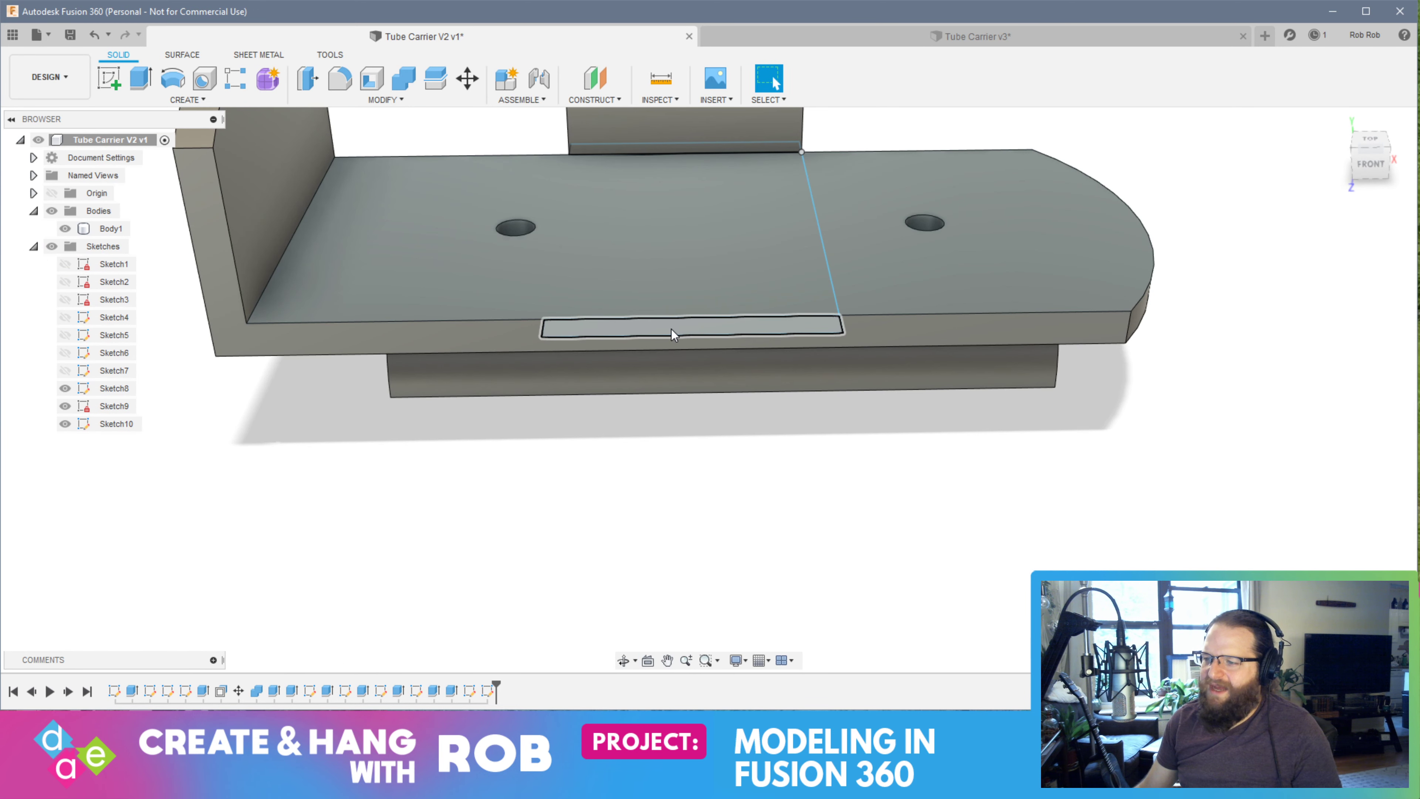
pyautogui.rightClick(671, 329)
pyautogui.click(706, 313)
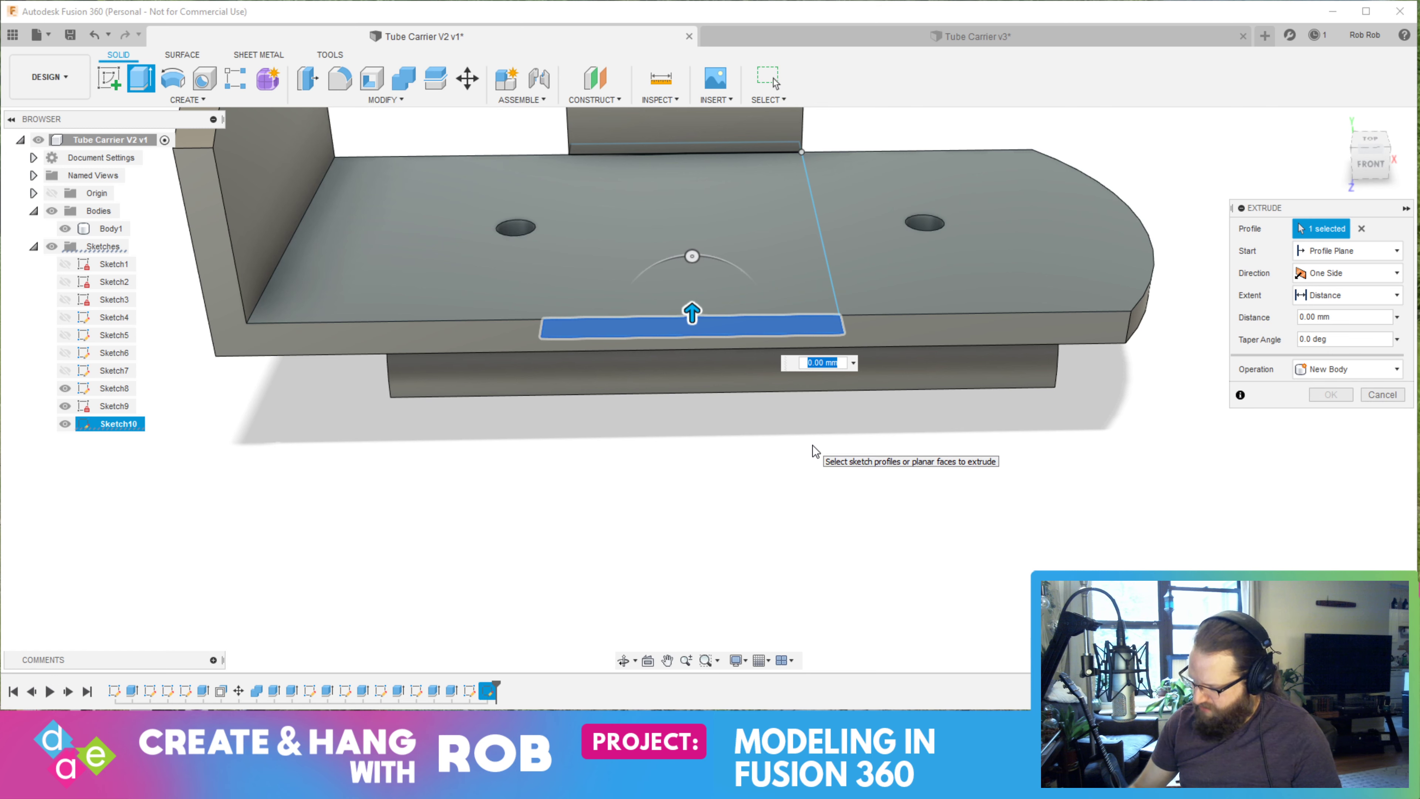
pyautogui.write('10')
pyautogui.press('Return')
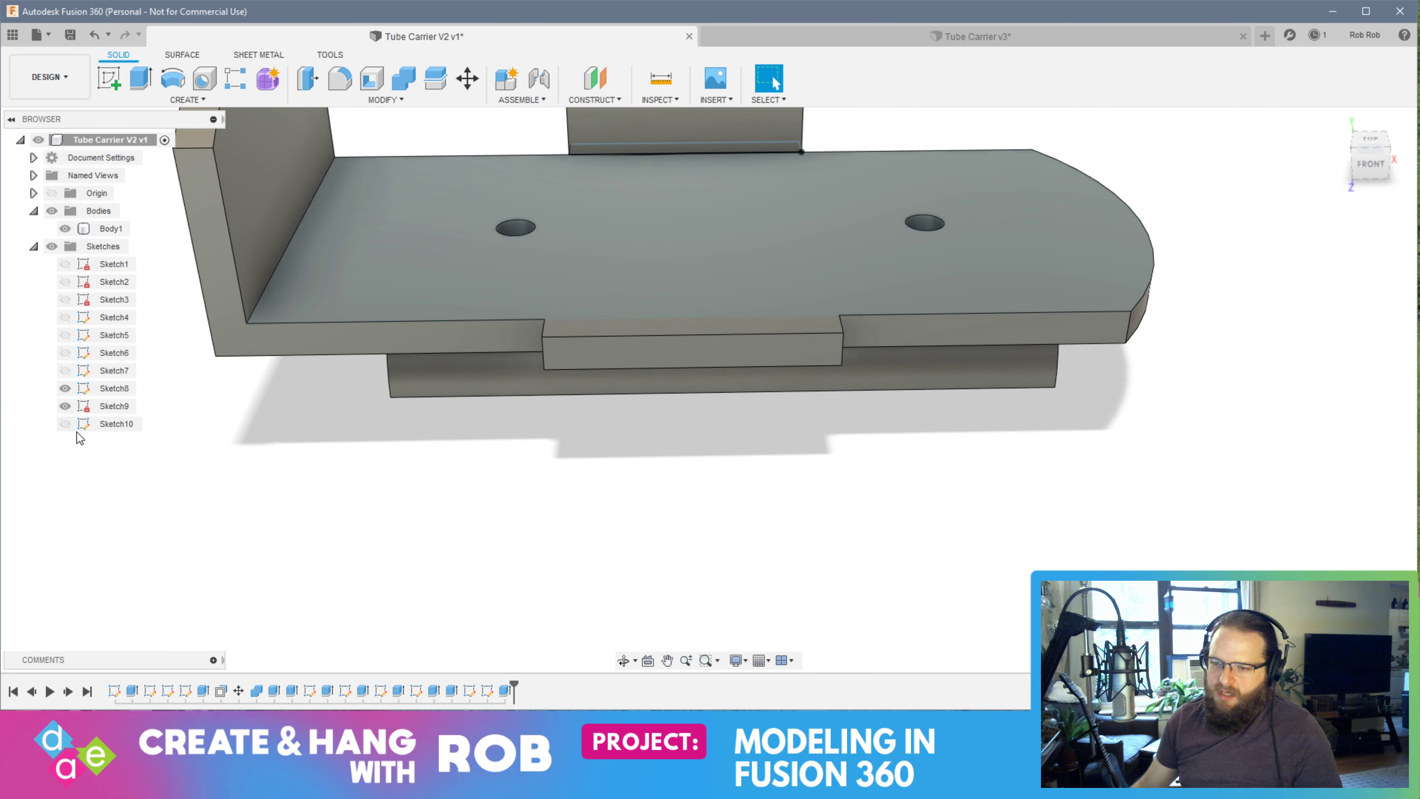
# Show Sketch10 again and extrude its rectangle 40 mm upward, joined to the body as a second upright tab
pyautogui.click(64, 424)
pyautogui.rightClick(697, 327)
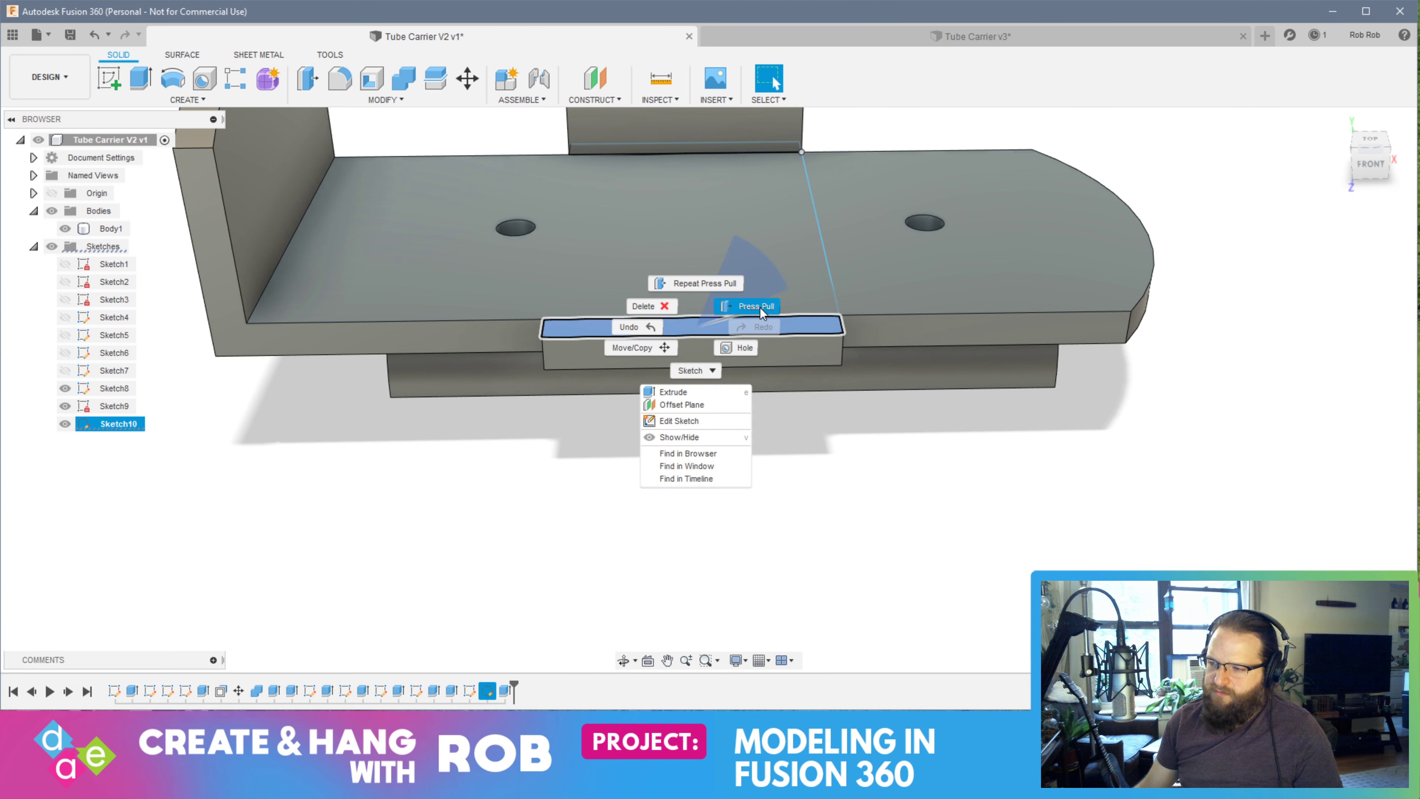
pyautogui.click(762, 307)
pyautogui.write('40')
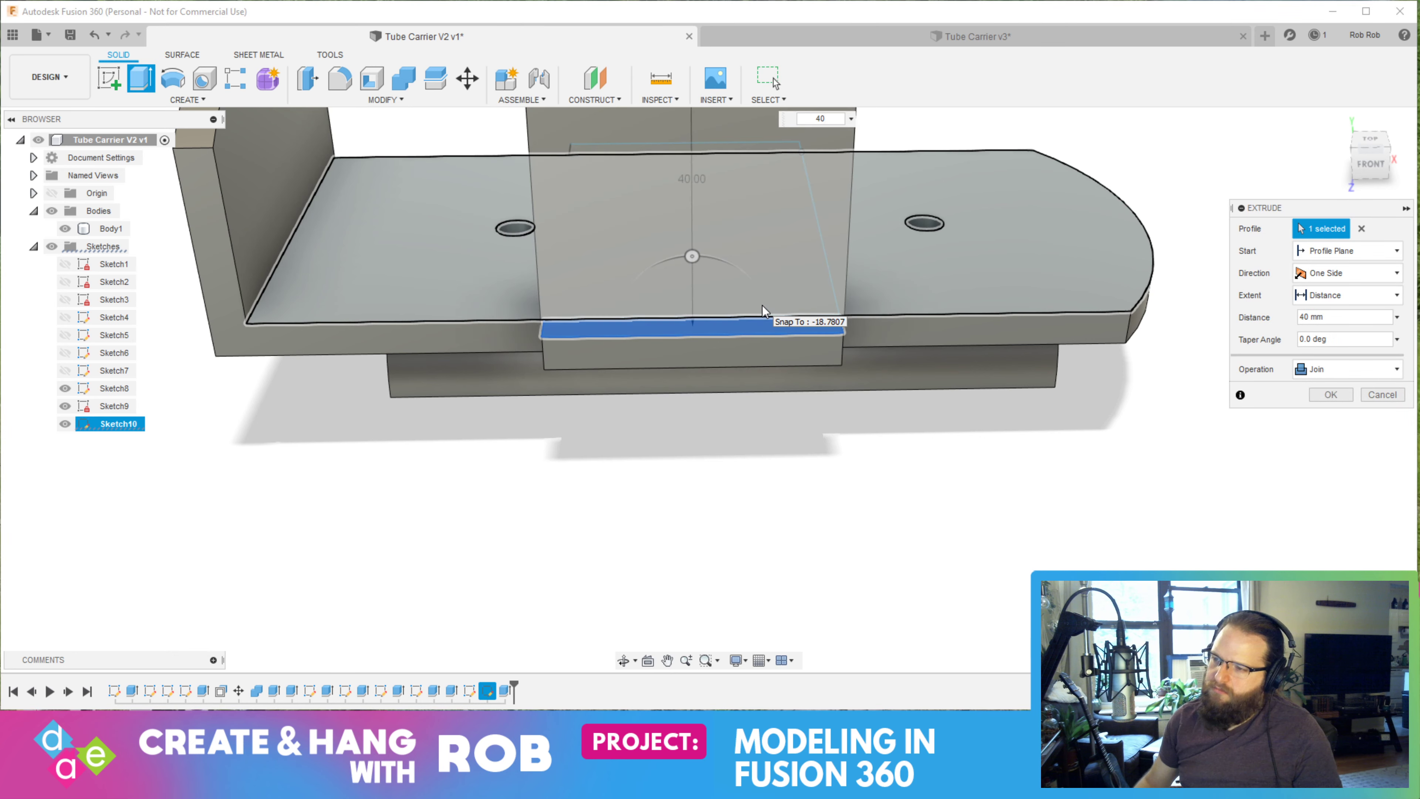
pyautogui.press('Return')
# On the second upright tab's outer face, sketch a 5 mm high, 40 mm wide rectangle on its top edge and finish the sketch
pyautogui.keyDown('shift'); pyautogui.moveTo(760, 310); pyautogui.dragTo(761, 561, button='middle'); pyautogui.keyUp('shift')
pyautogui.click(1025, 414)
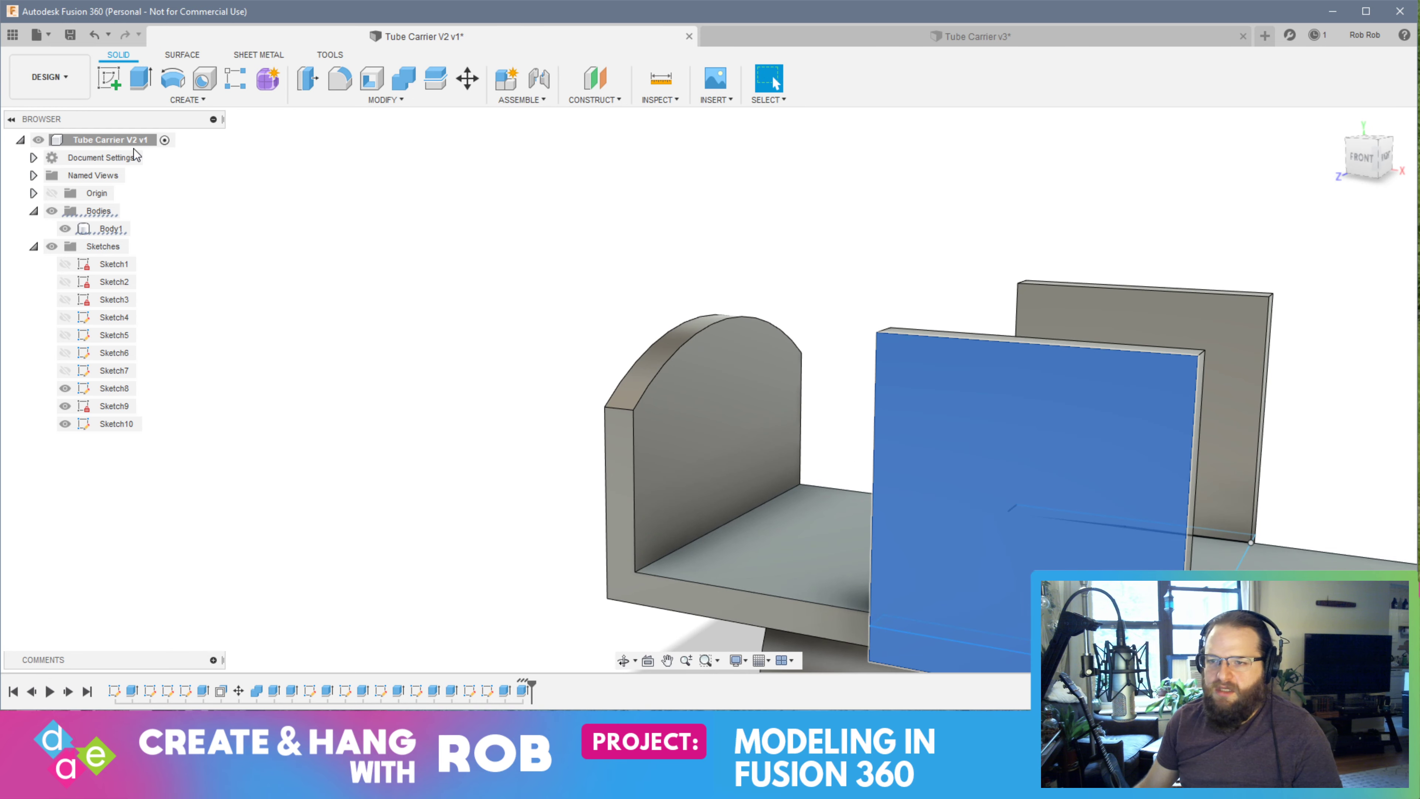
pyautogui.click(108, 78)
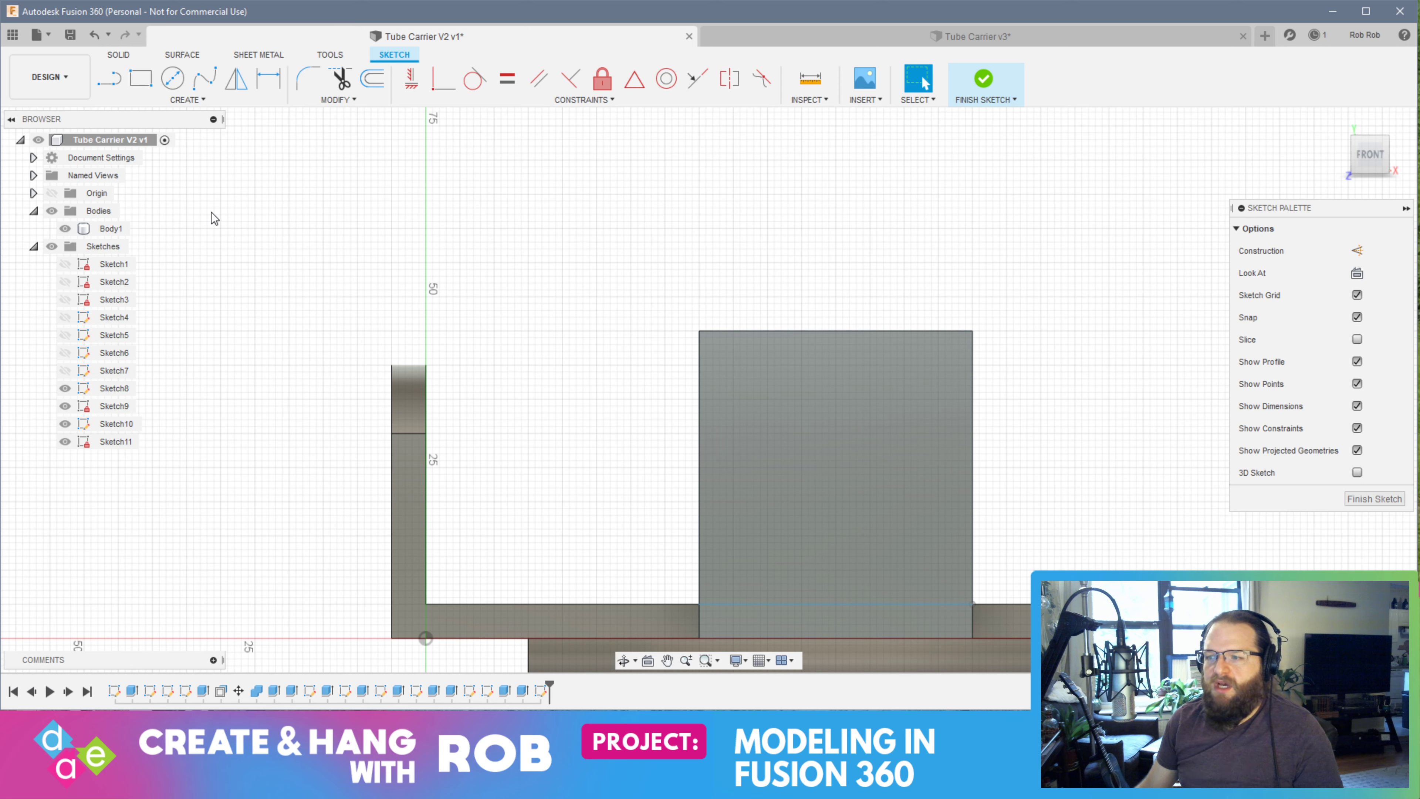
pyautogui.press('r')
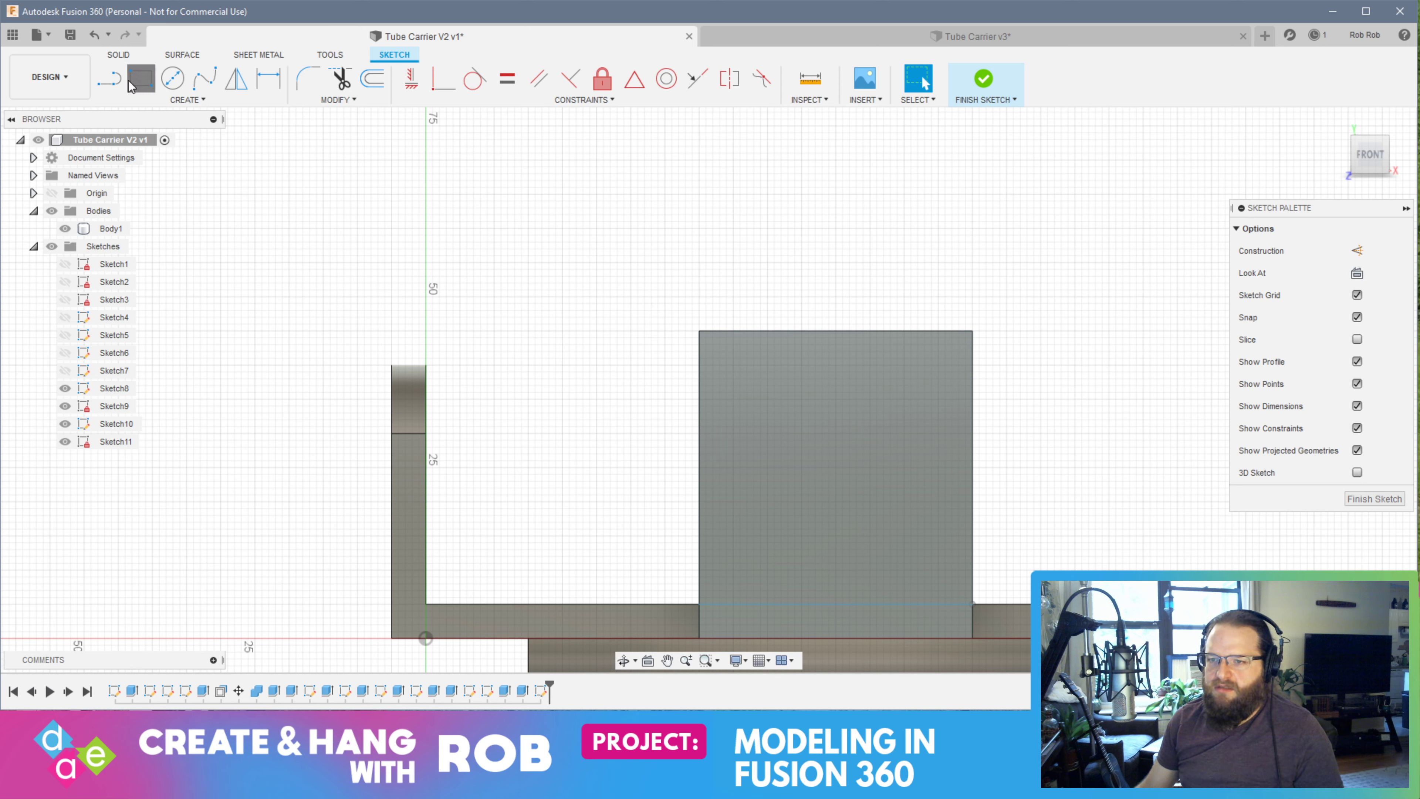
pyautogui.click(699, 331)
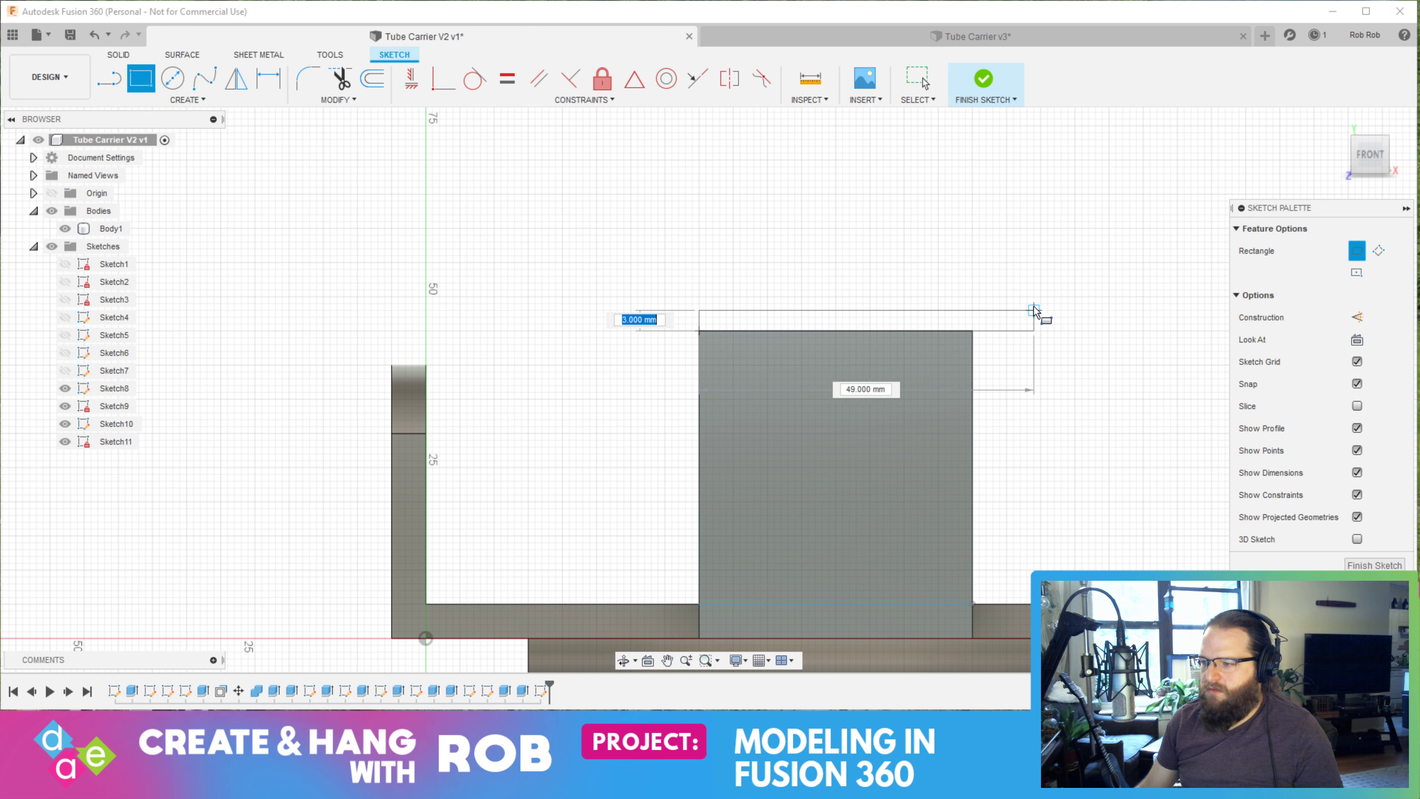
pyautogui.write('5')
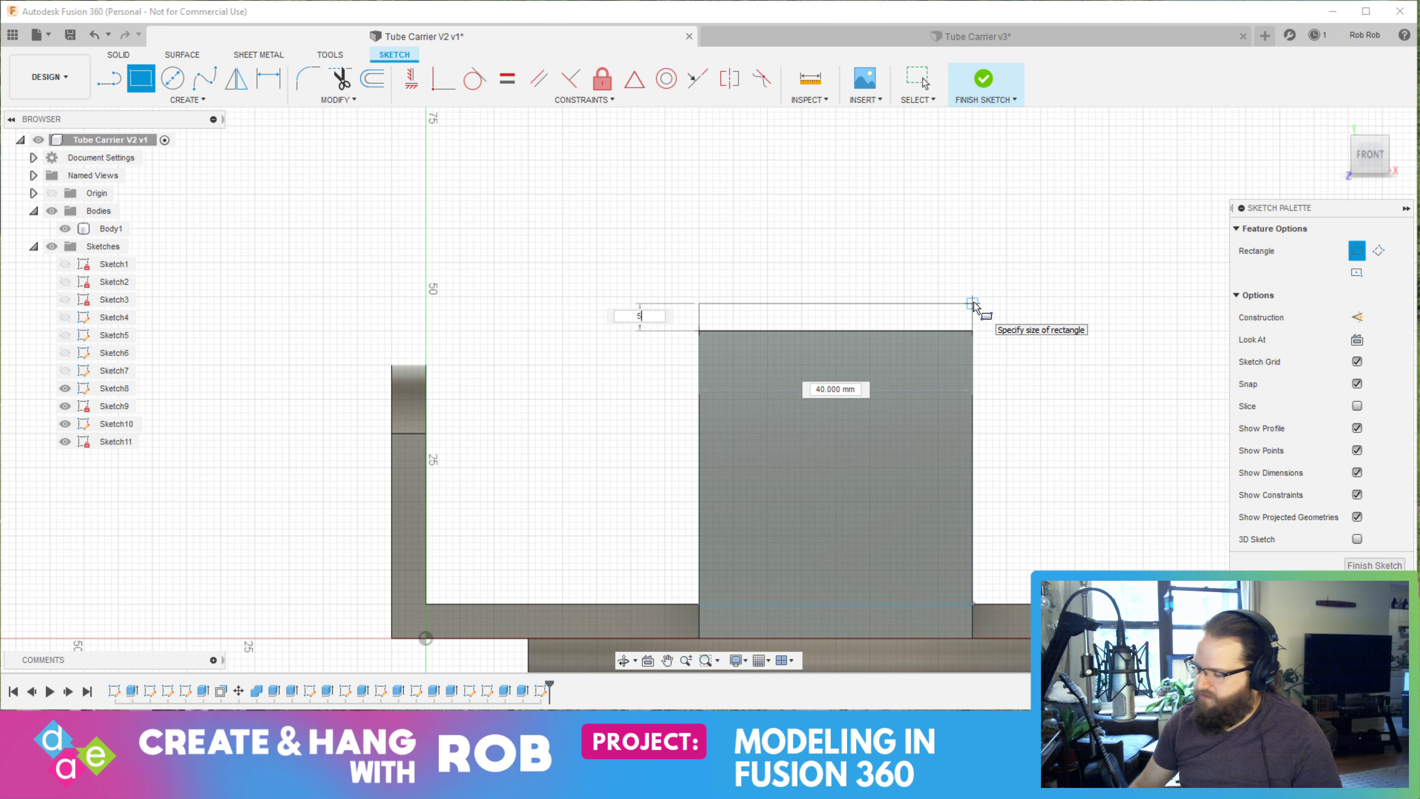
pyautogui.press('Return')
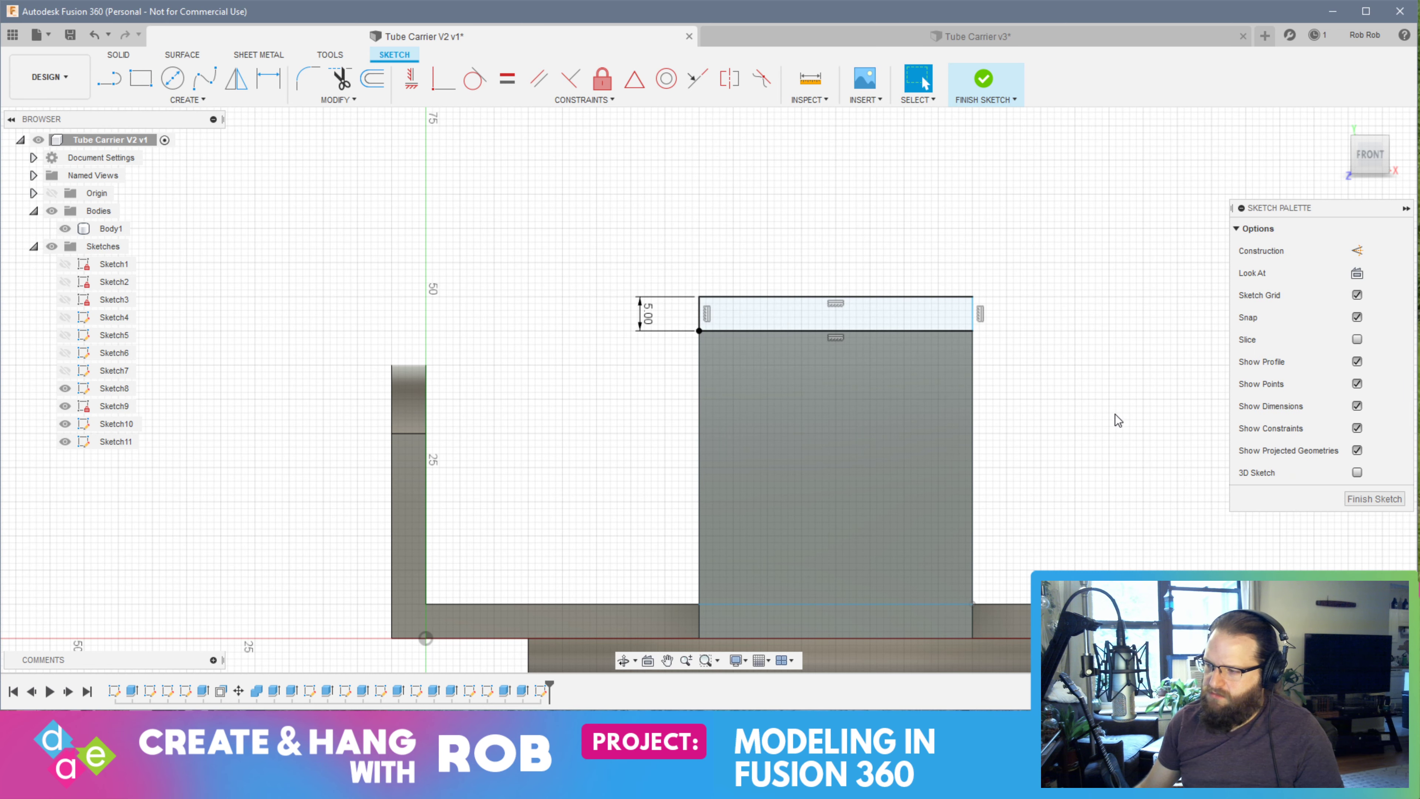
pyautogui.click(1372, 498)
# Extrude the rectangle above the tab by -70 mm, joined across to the opposite tab as a top bridge
pyautogui.moveTo(1166, 428)
pyautogui.keyDown('shift'); pyautogui.mouseDown(button='middle')
pyautogui.moveTo(1282, 450)
pyautogui.moveTo(1068, 448)
pyautogui.moveTo(1093, 261)
pyautogui.mouseUp(button='middle'); pyautogui.keyUp('shift')
pyautogui.click(1093, 263)
pyautogui.rightClick(1083, 264)
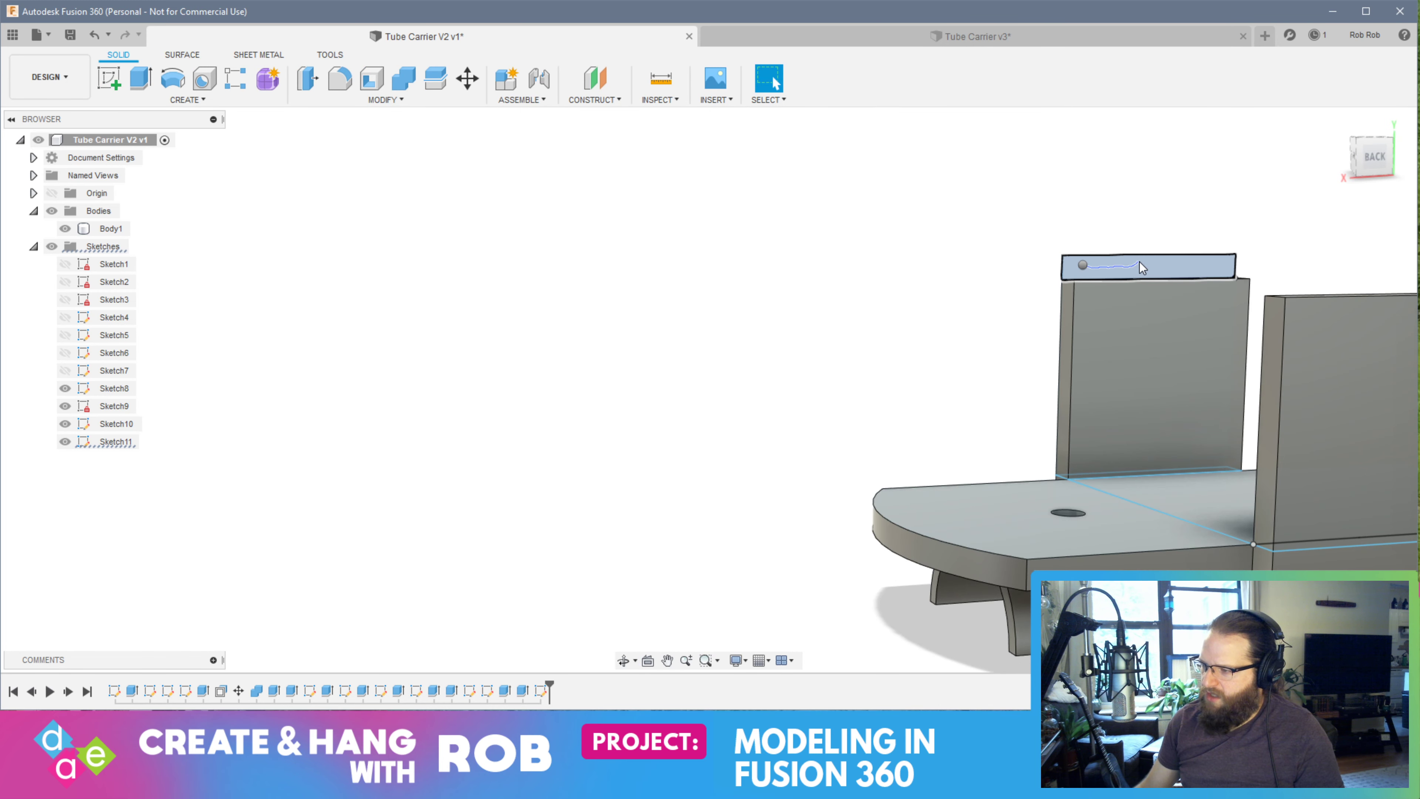
pyautogui.press('e')
pyautogui.keyDown('shift'); pyautogui.moveTo(951, 408); pyautogui.dragTo(705, 403, button='middle'); pyautogui.keyUp('shift')
pyautogui.moveTo(669, 246); pyautogui.dragTo(982, 290)
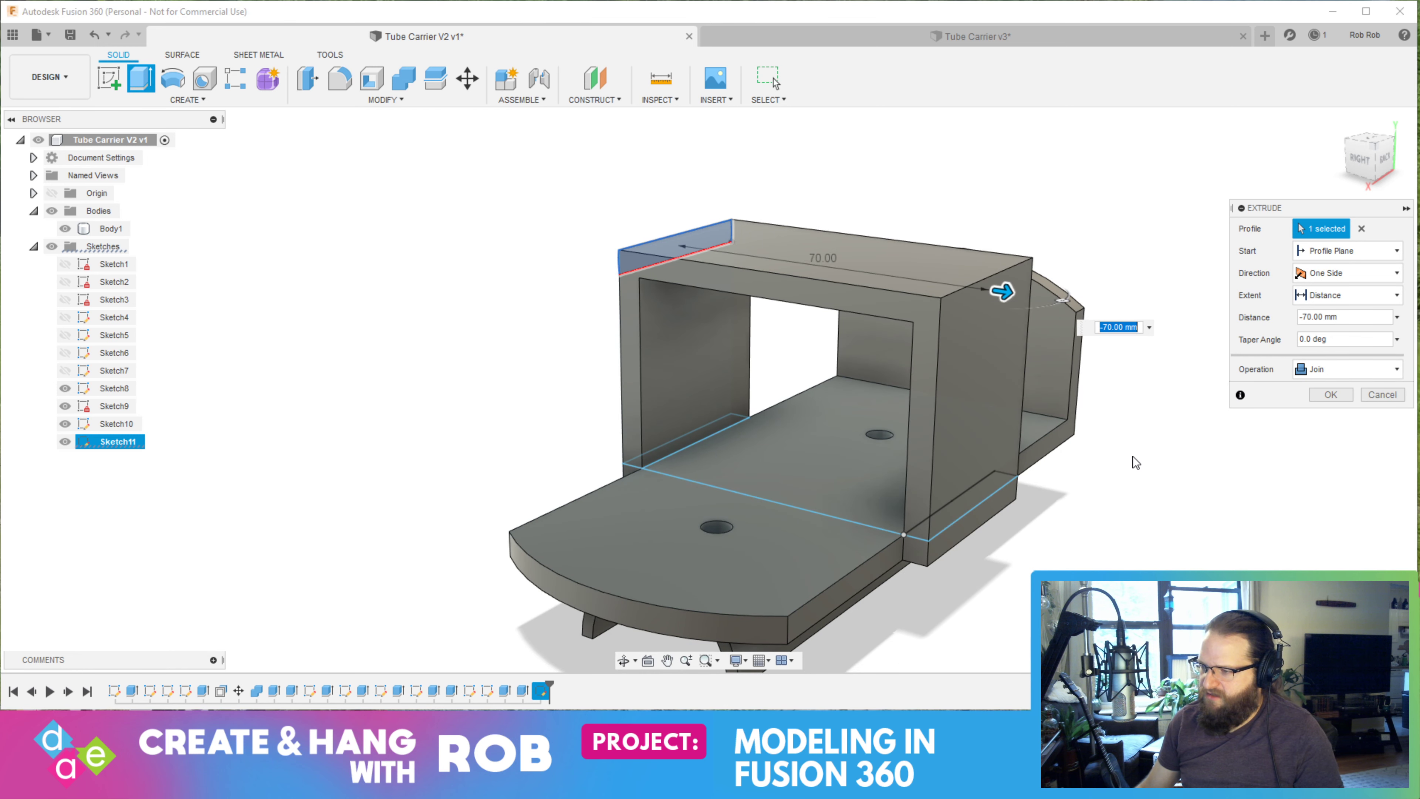
pyautogui.press('Return')
# Start a sketch on the frame face toward the plate's free rounded end and draw a three-point arc across one upper corner
pyautogui.keyDown('shift'); pyautogui.moveTo(744, 335); pyautogui.dragTo(675, 290, button='middle'); pyautogui.keyUp('shift')
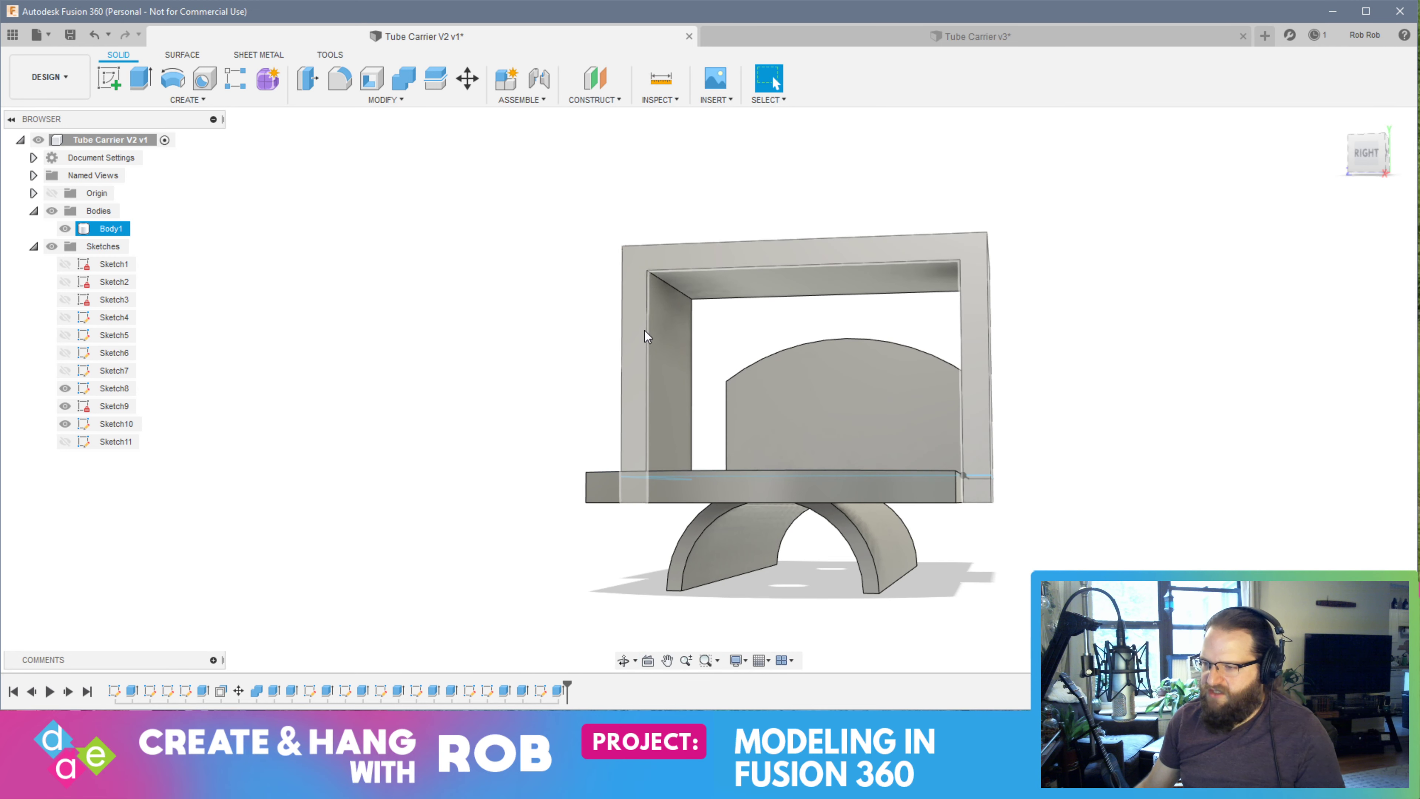
pyautogui.press('Escape')
pyautogui.keyDown('shift'); pyautogui.moveTo(951, 381); pyautogui.dragTo(952, 342, button='middle'); pyautogui.keyUp('shift')
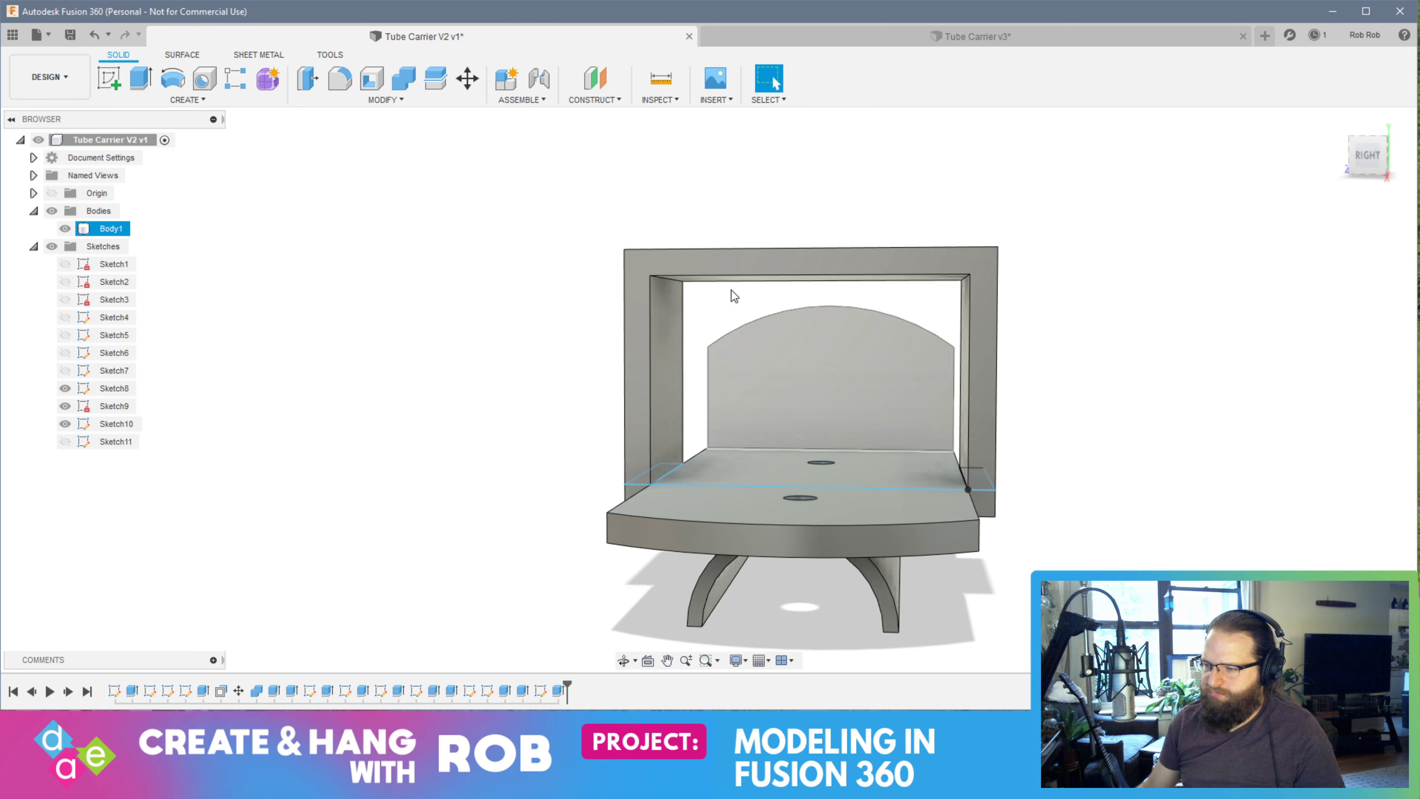
pyautogui.click(638, 270)
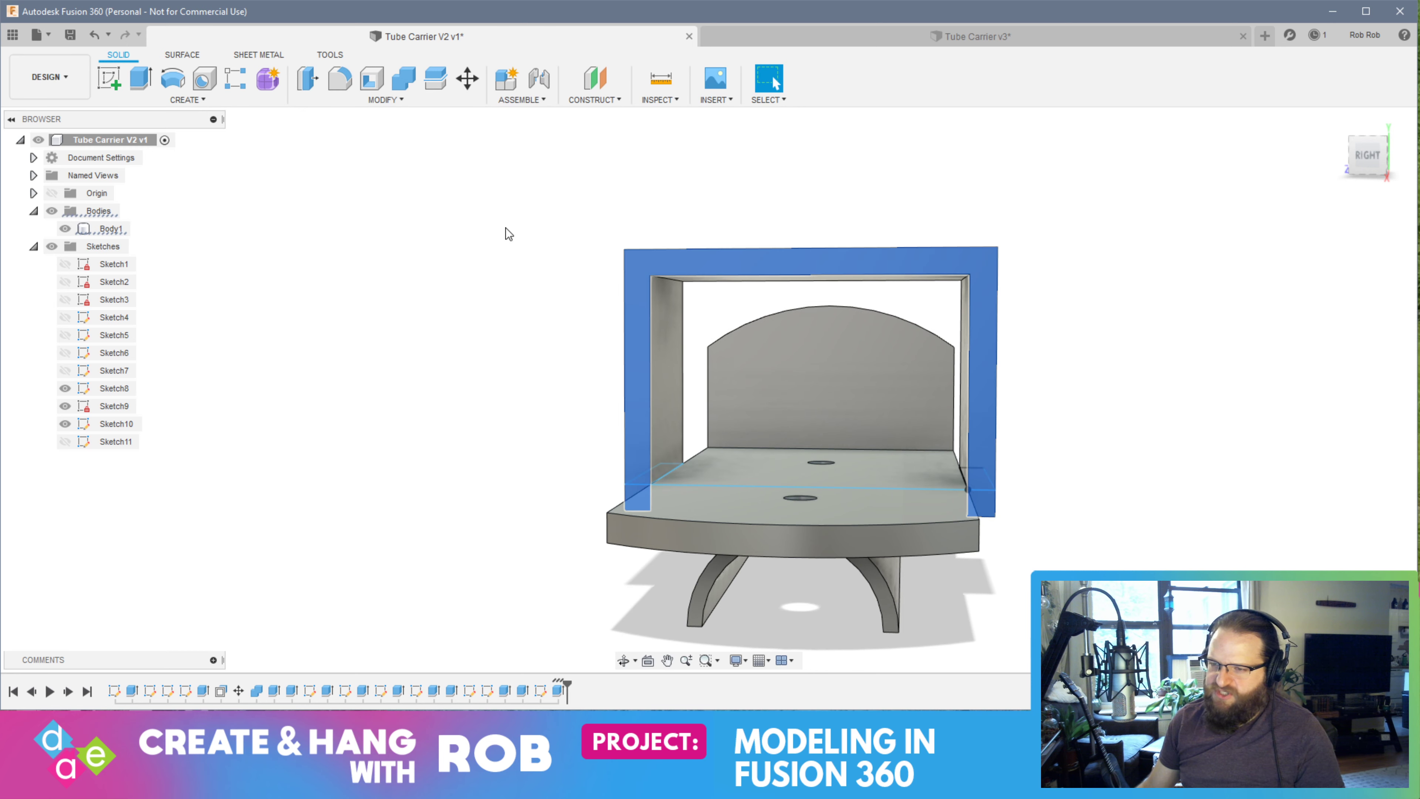
pyautogui.click(108, 78)
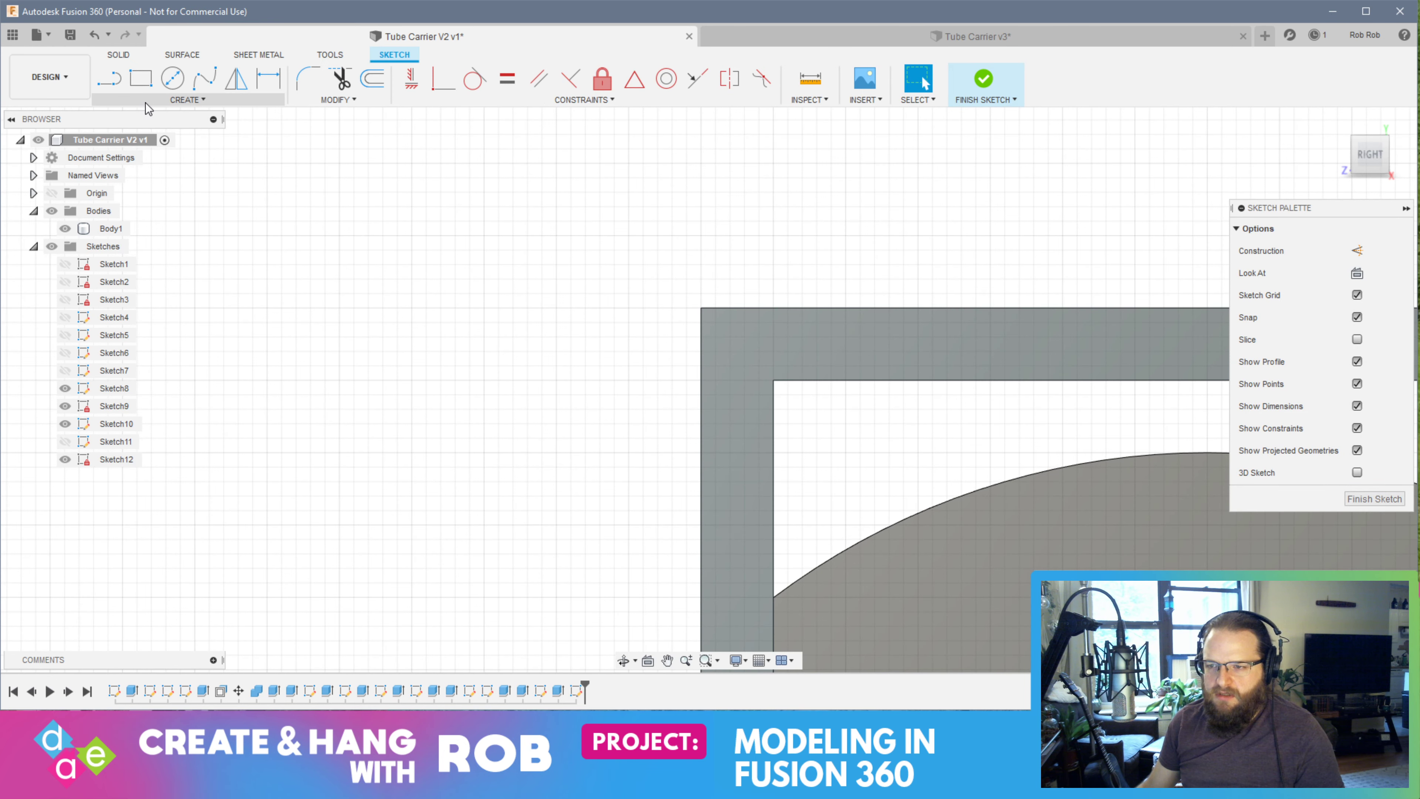
pyautogui.click(145, 102)
pyautogui.moveTo(184, 168)
pyautogui.click(279, 170)
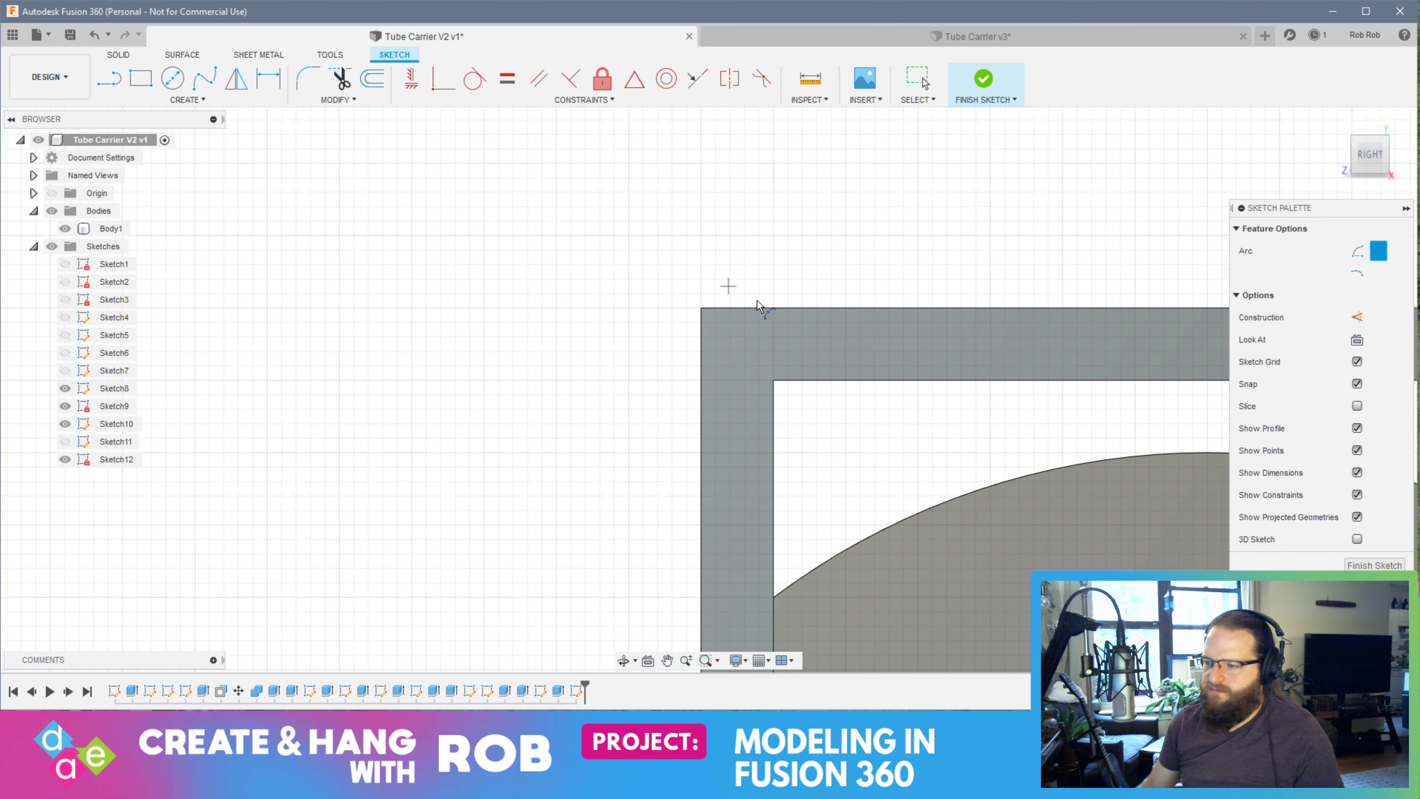
pyautogui.click(774, 316)
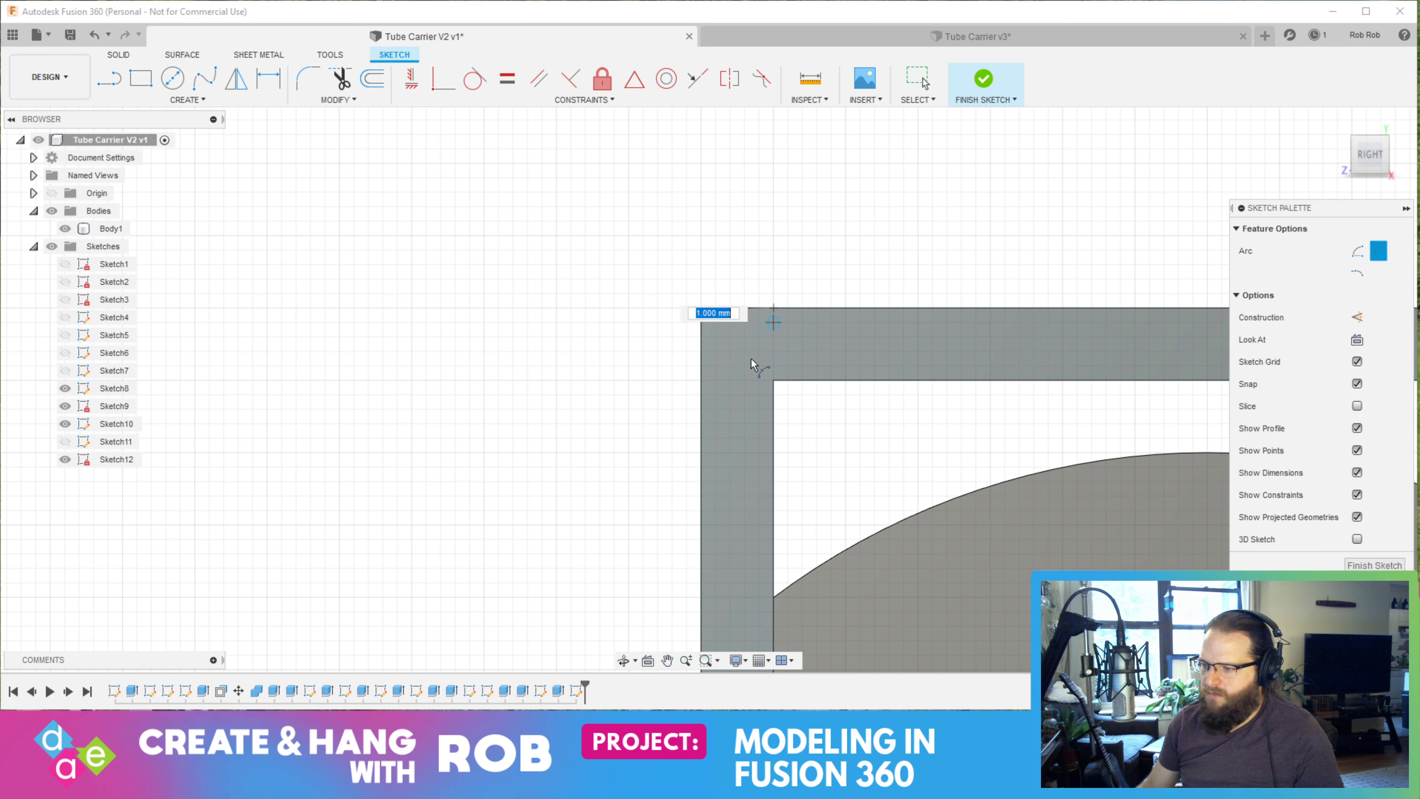
pyautogui.click(701, 380)
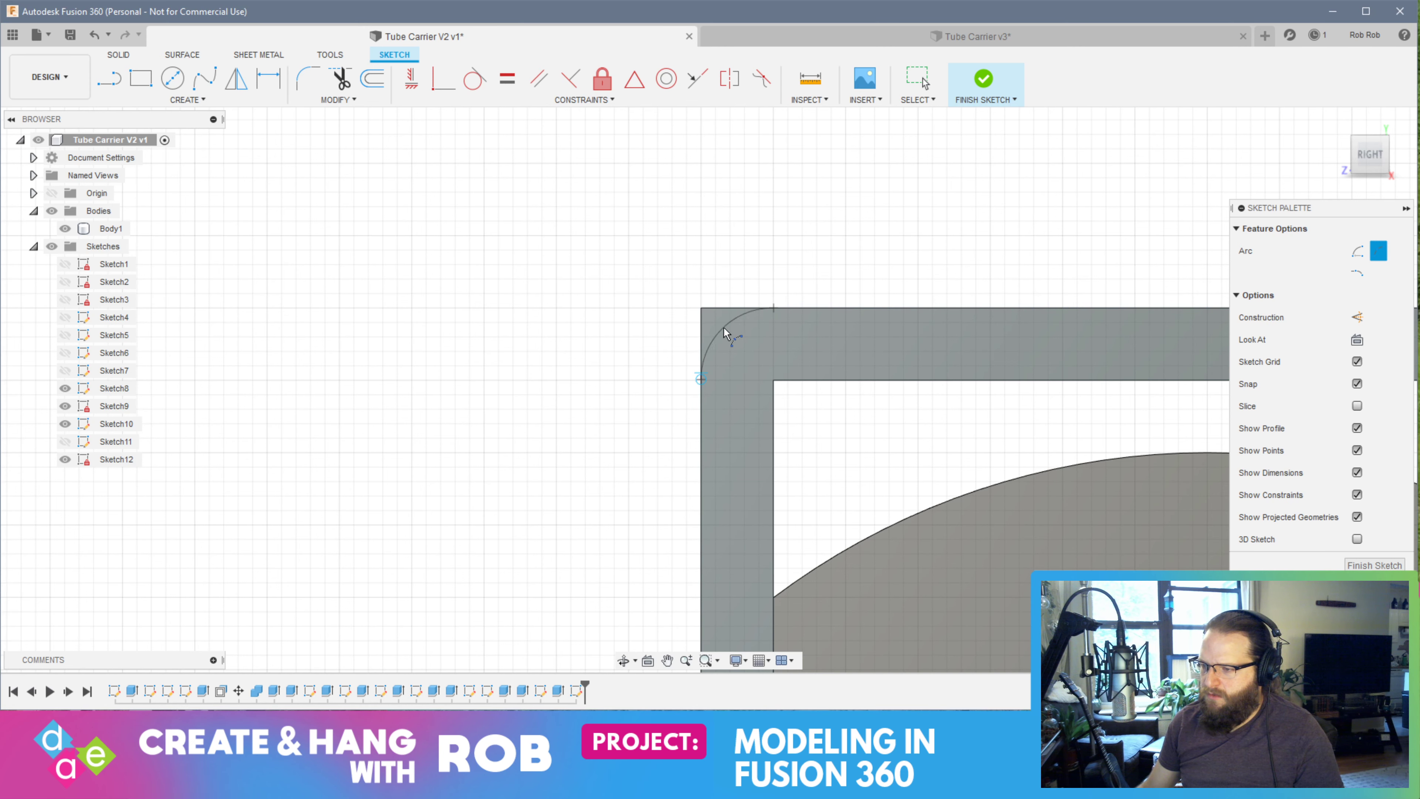
# Draw a matching three-point arc across the frame's other upper corner and finish the sketch
pyautogui.moveTo(1004, 352); pyautogui.dragTo(373, 314, button='middle')
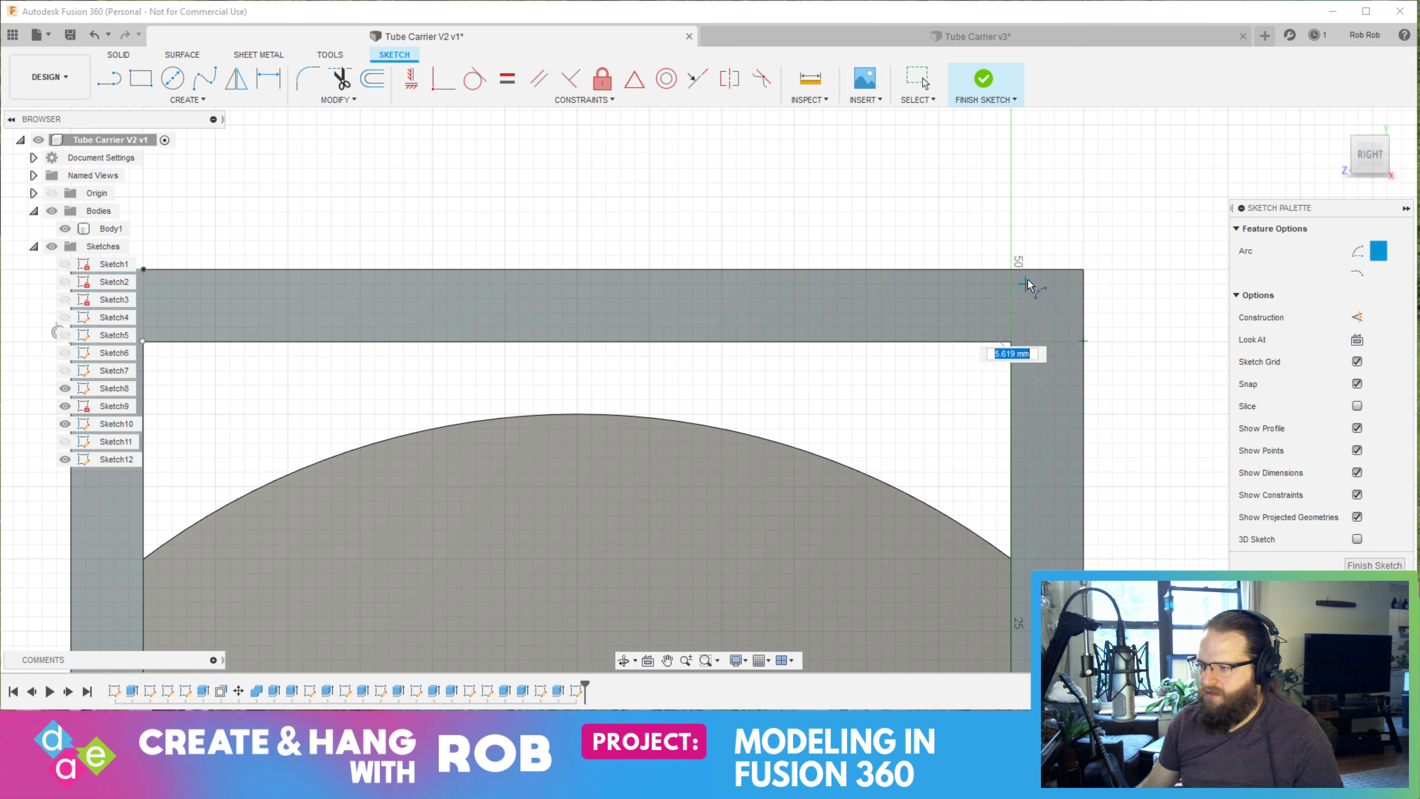
pyautogui.click(1010, 269)
pyautogui.click(1084, 341)
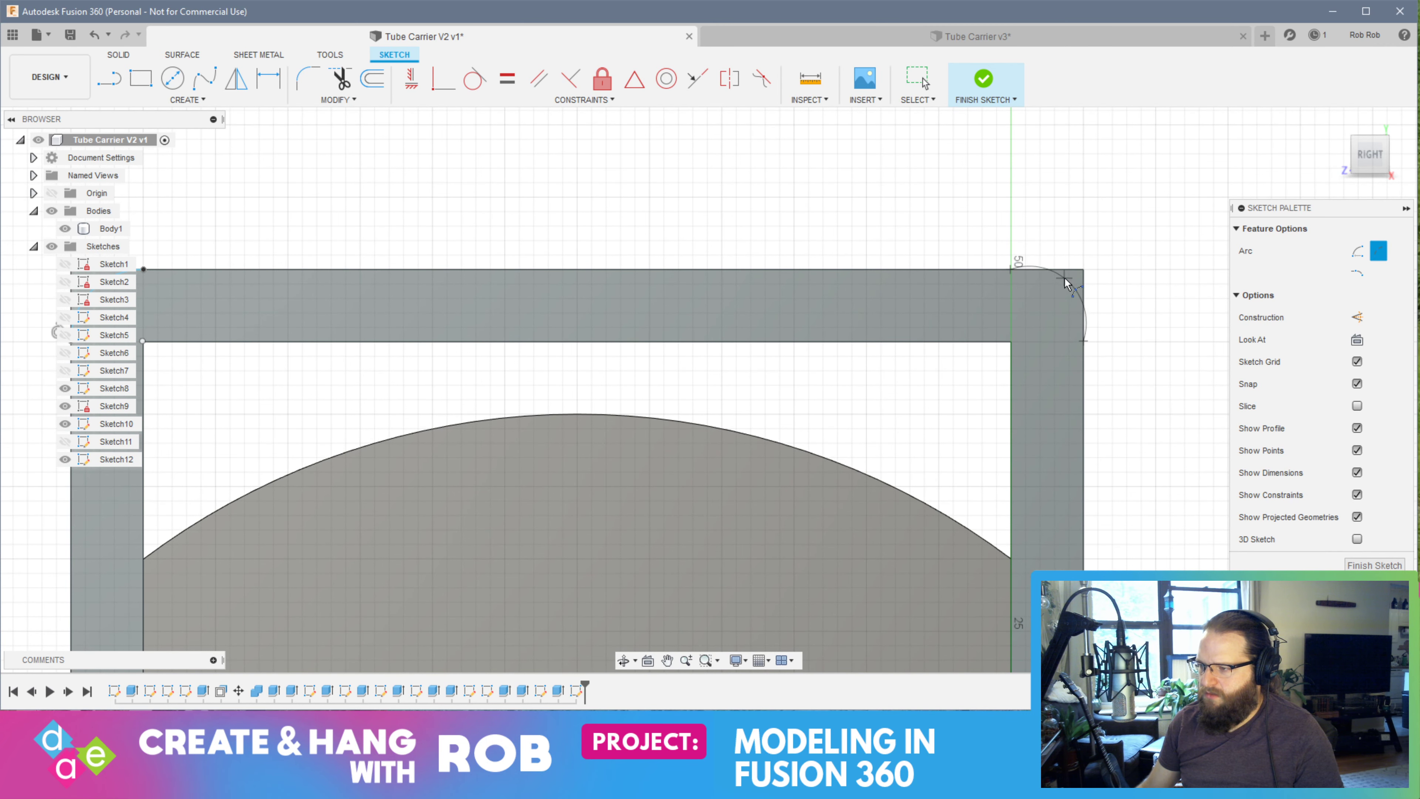
pyautogui.click(1068, 296)
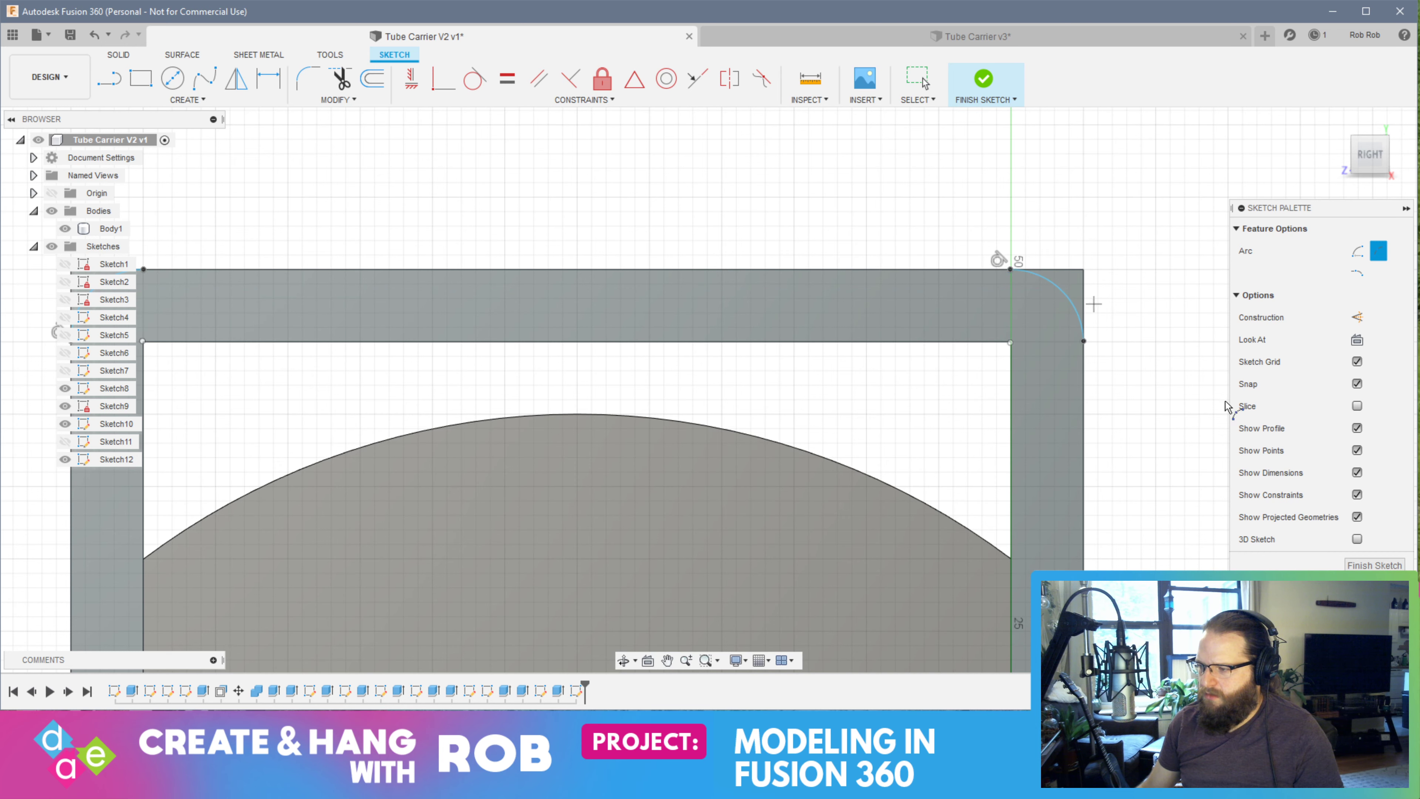
pyautogui.click(1374, 565)
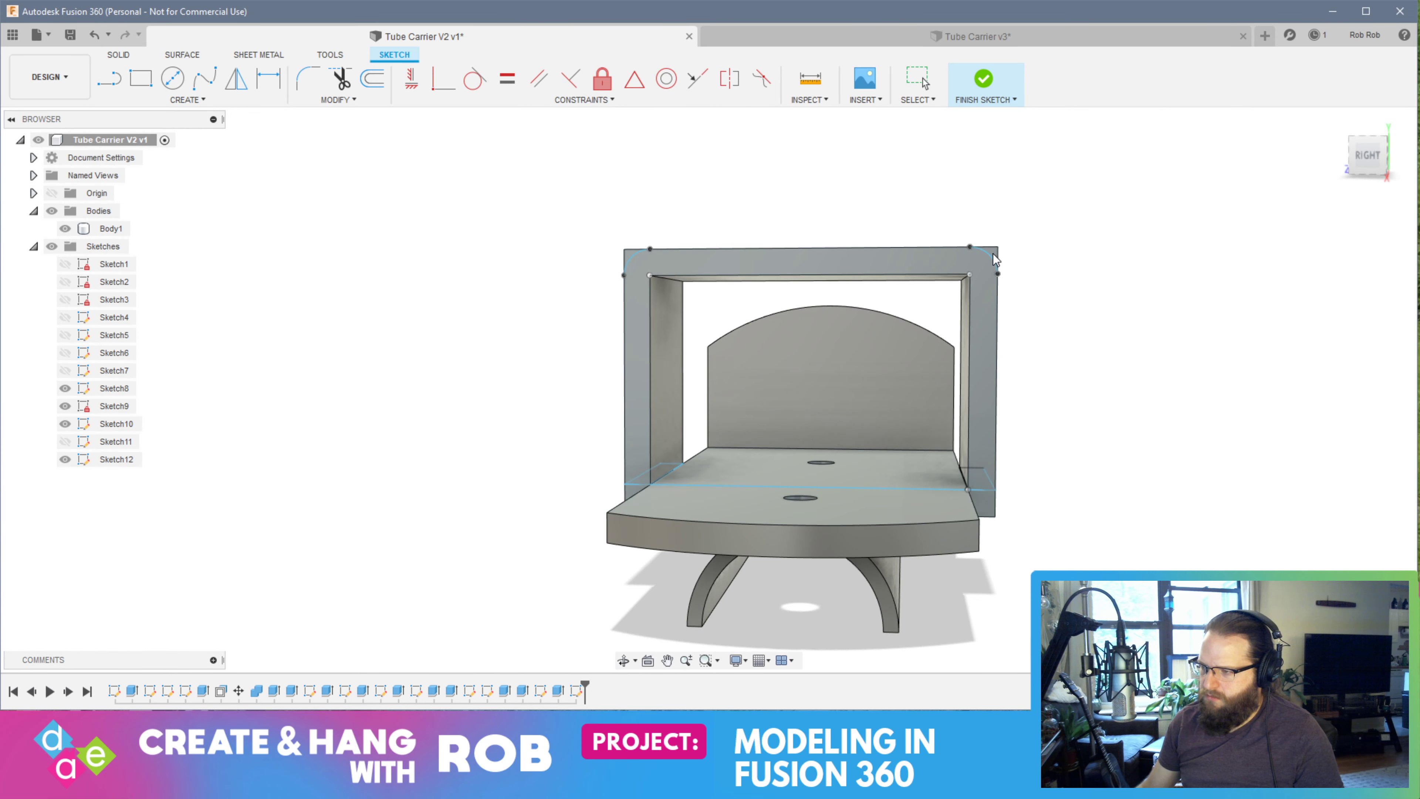
pyautogui.scroll(5, 1043, 368)
pyautogui.click(983, 78)
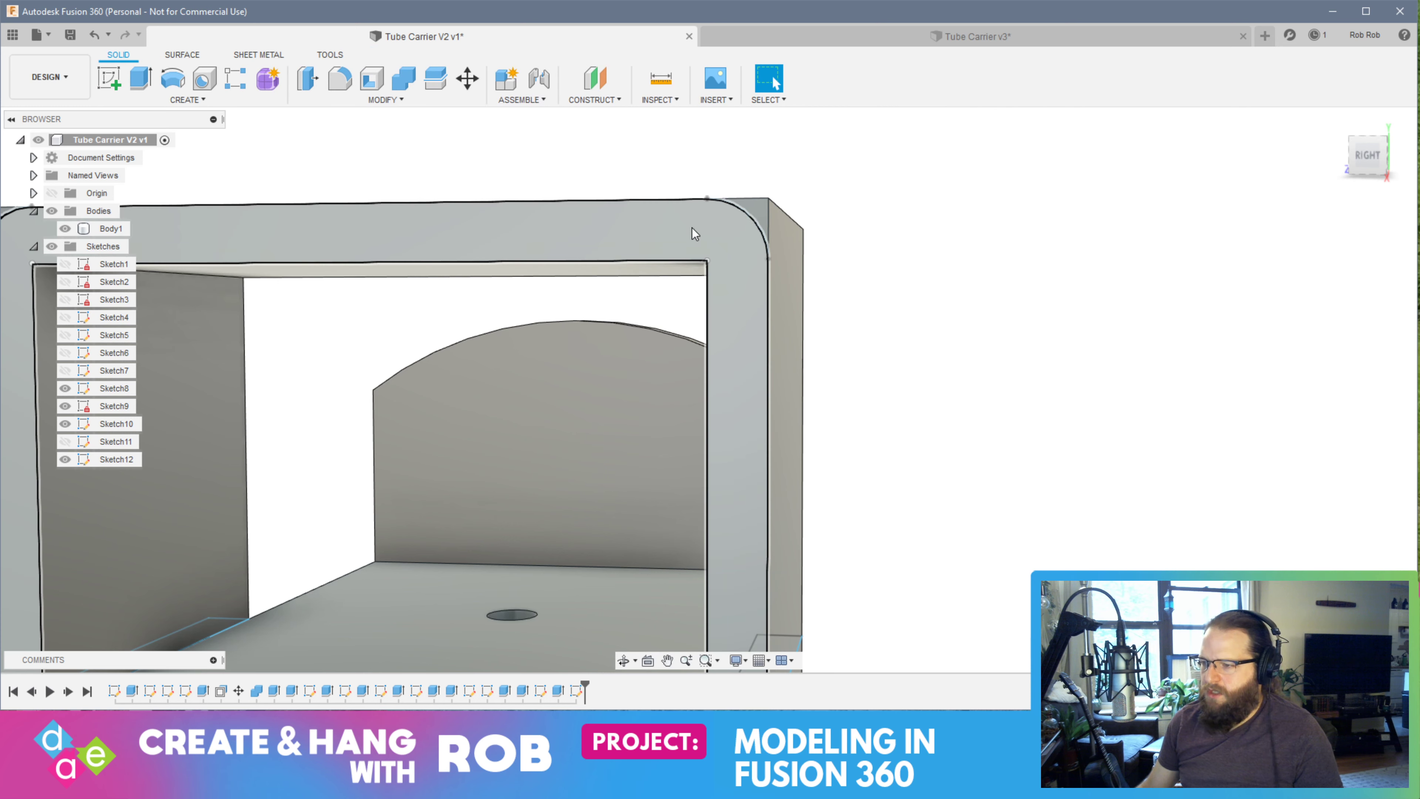
# Extrude both corner profiles outside the arcs as a cut through the frame's depth to round its upper corners
pyautogui.click(749, 213)
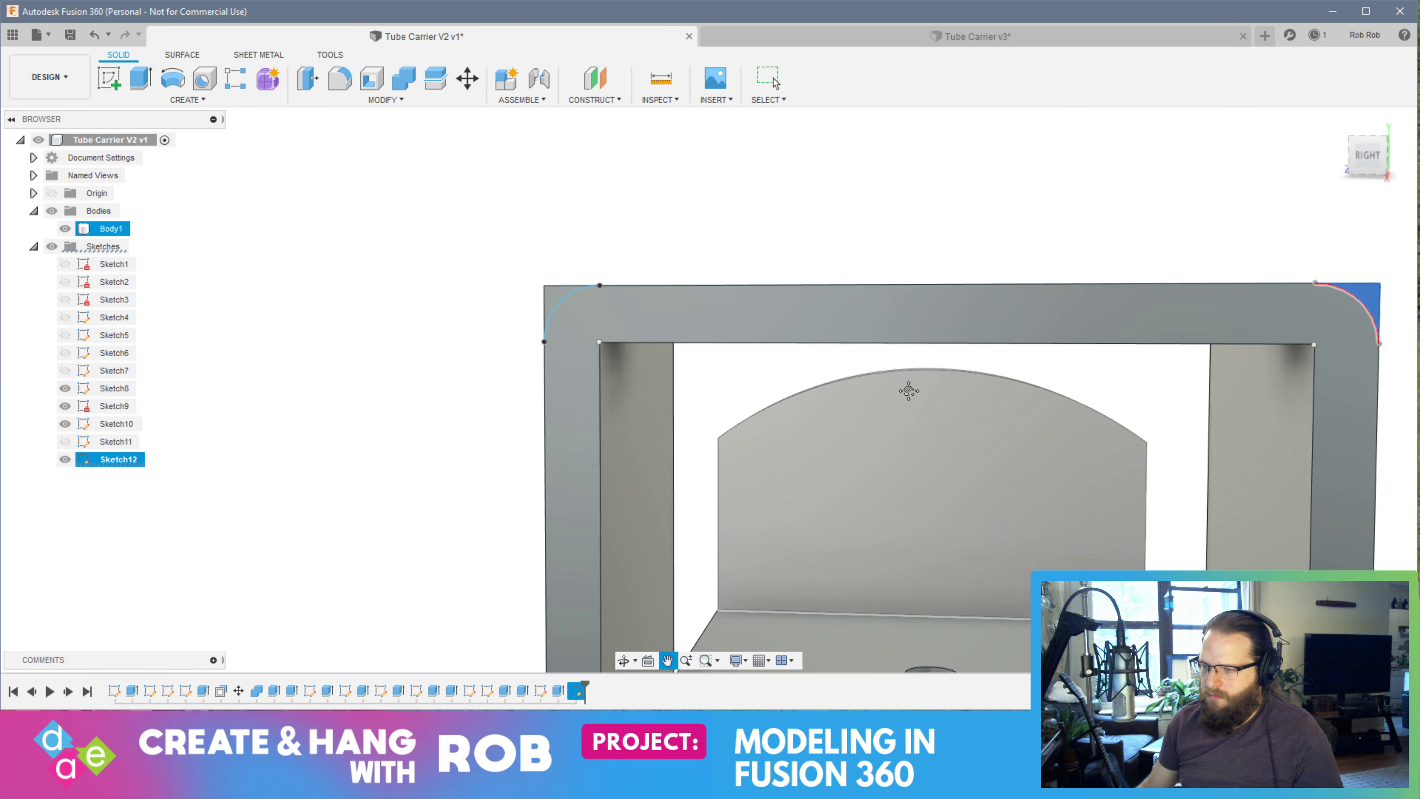
pyautogui.click(546, 287)
pyautogui.press('e')
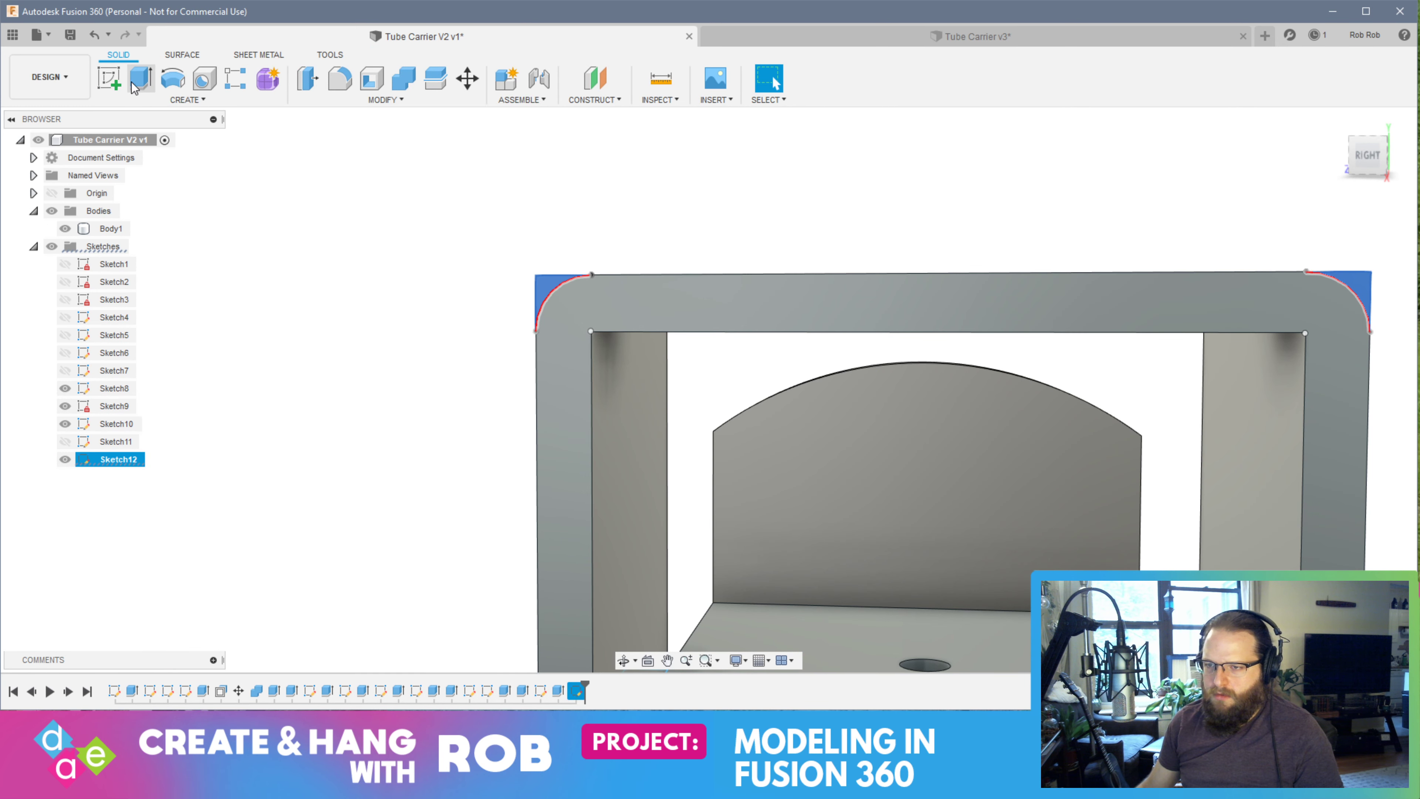
pyautogui.press('Escape')
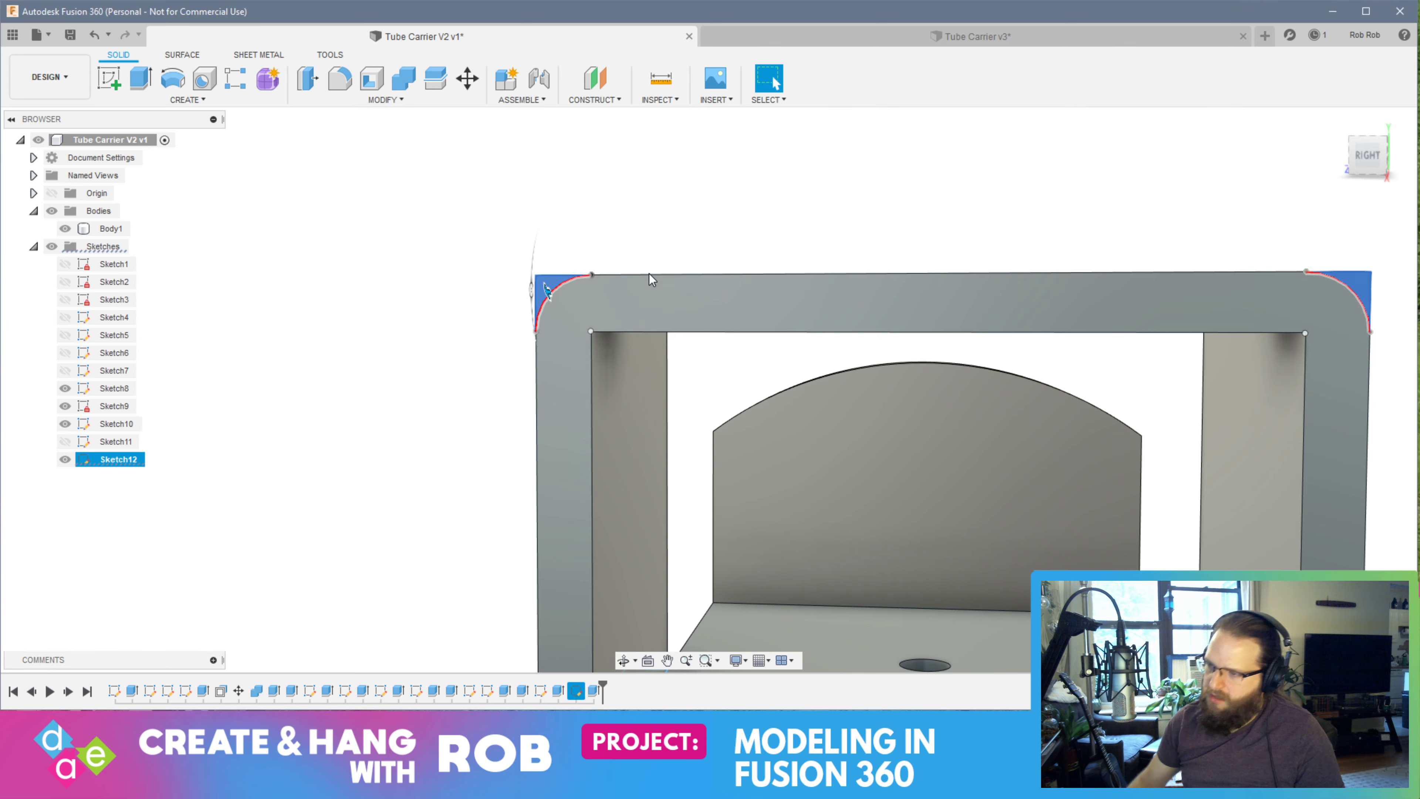
pyautogui.click(980, 402)
pyautogui.keyDown('shift'); pyautogui.moveTo(979, 402); pyautogui.dragTo(839, 425, button='middle'); pyautogui.keyUp('shift')
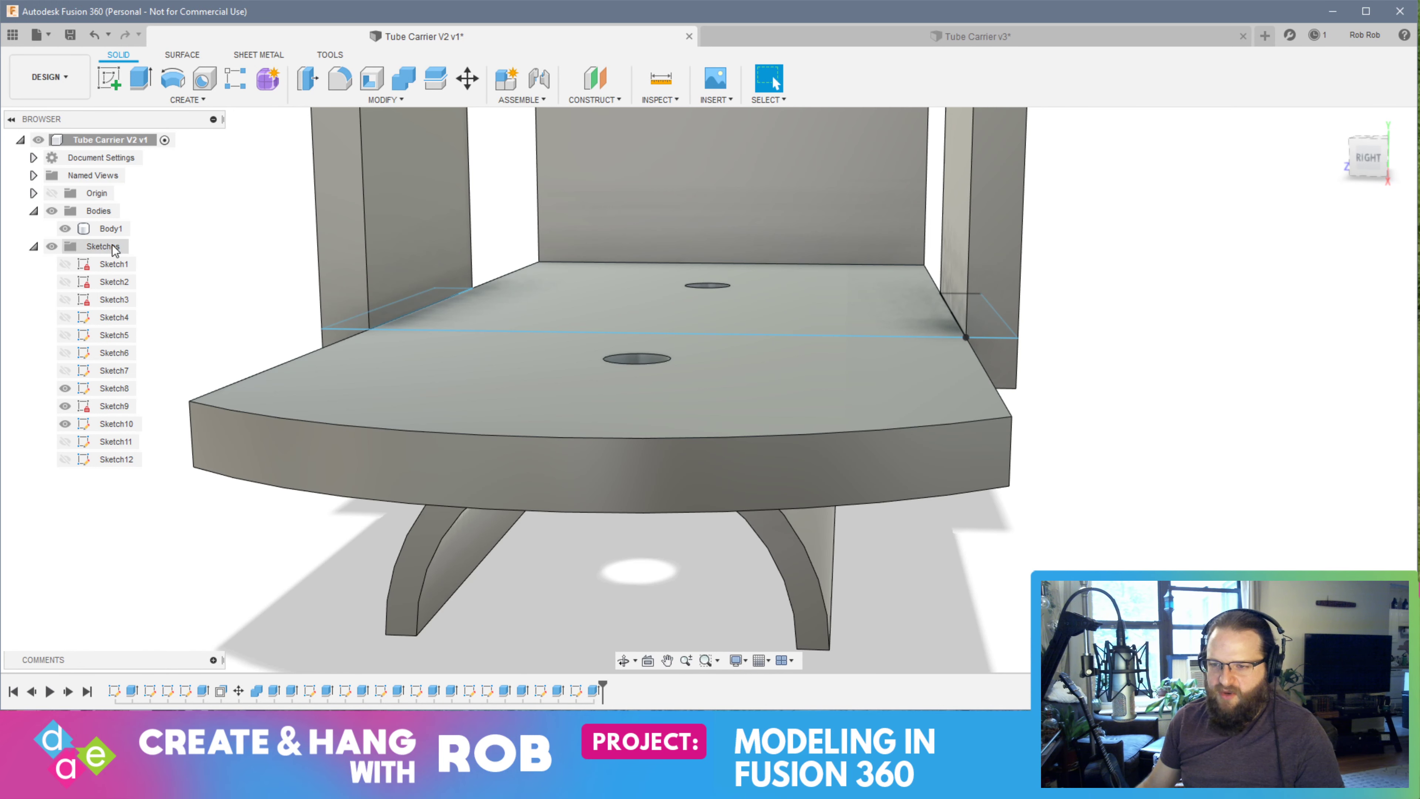
# Hide all sketches and examine the carrier from several sides
pyautogui.click(52, 246)
pyautogui.click(1367, 157)
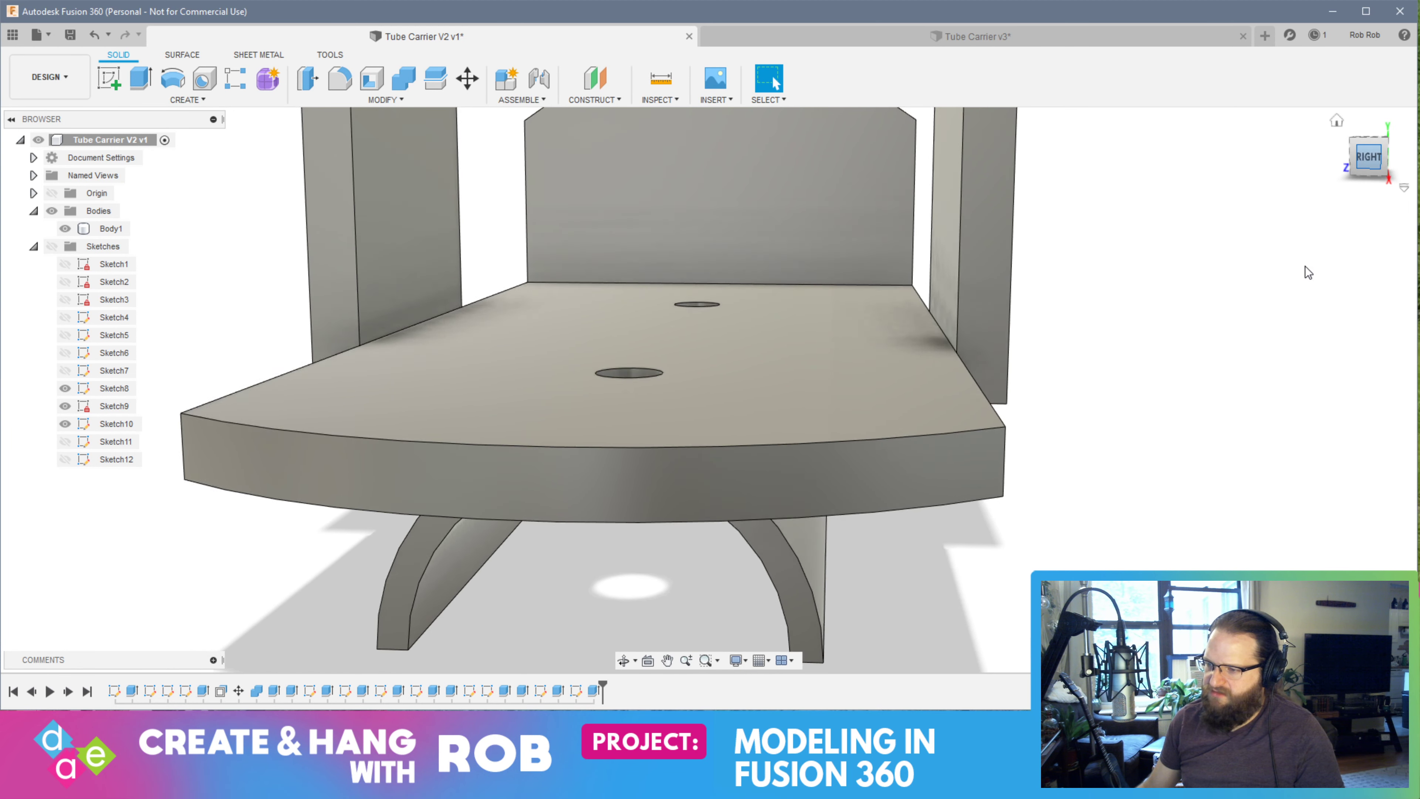
pyautogui.scroll(-8, 1135, 339)
pyautogui.keyDown('shift'); pyautogui.moveTo(1141, 343); pyautogui.dragTo(797, 435, button='middle'); pyautogui.keyUp('shift')
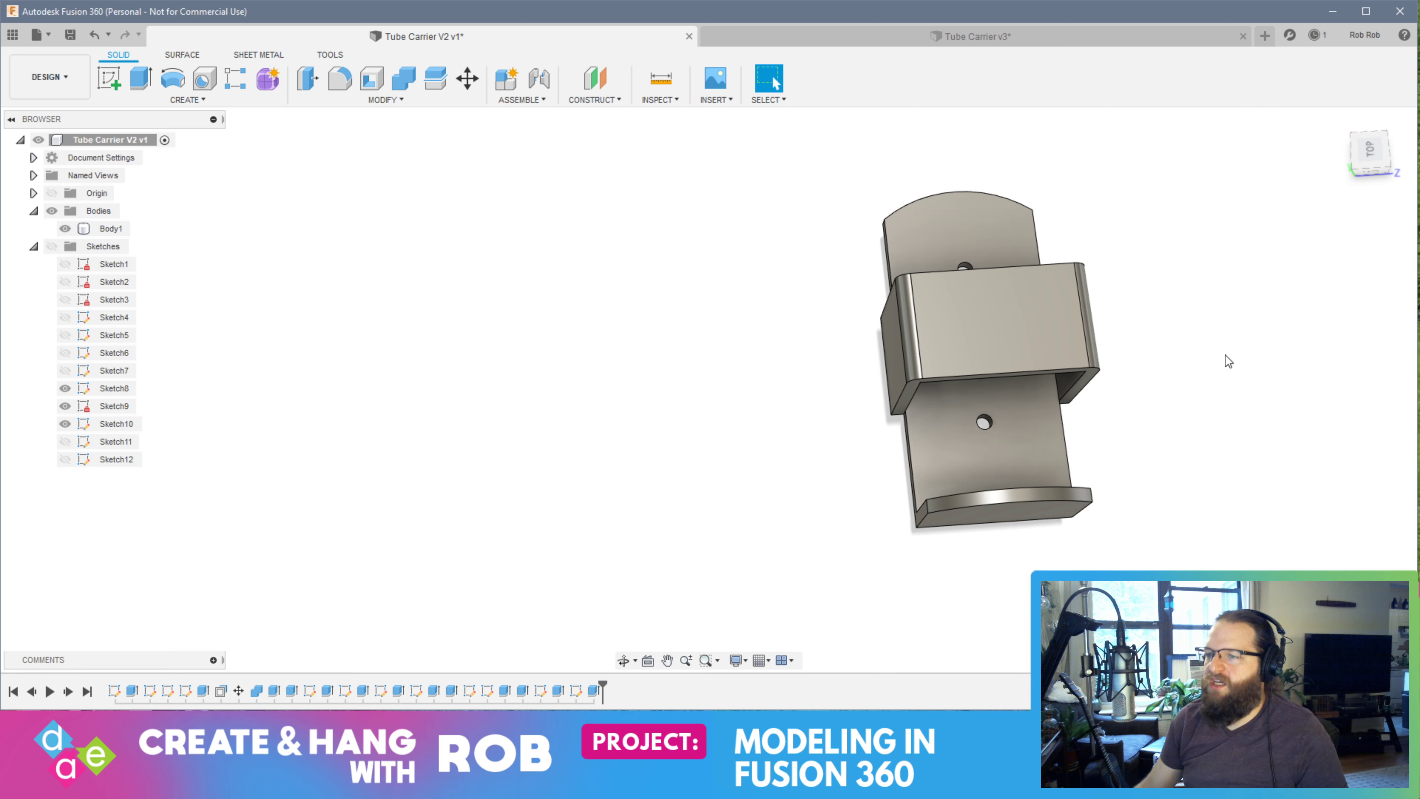
pyautogui.keyDown('shift'); pyautogui.moveTo(1182, 373); pyautogui.dragTo(968, 276, button='middle'); pyautogui.keyUp('shift')
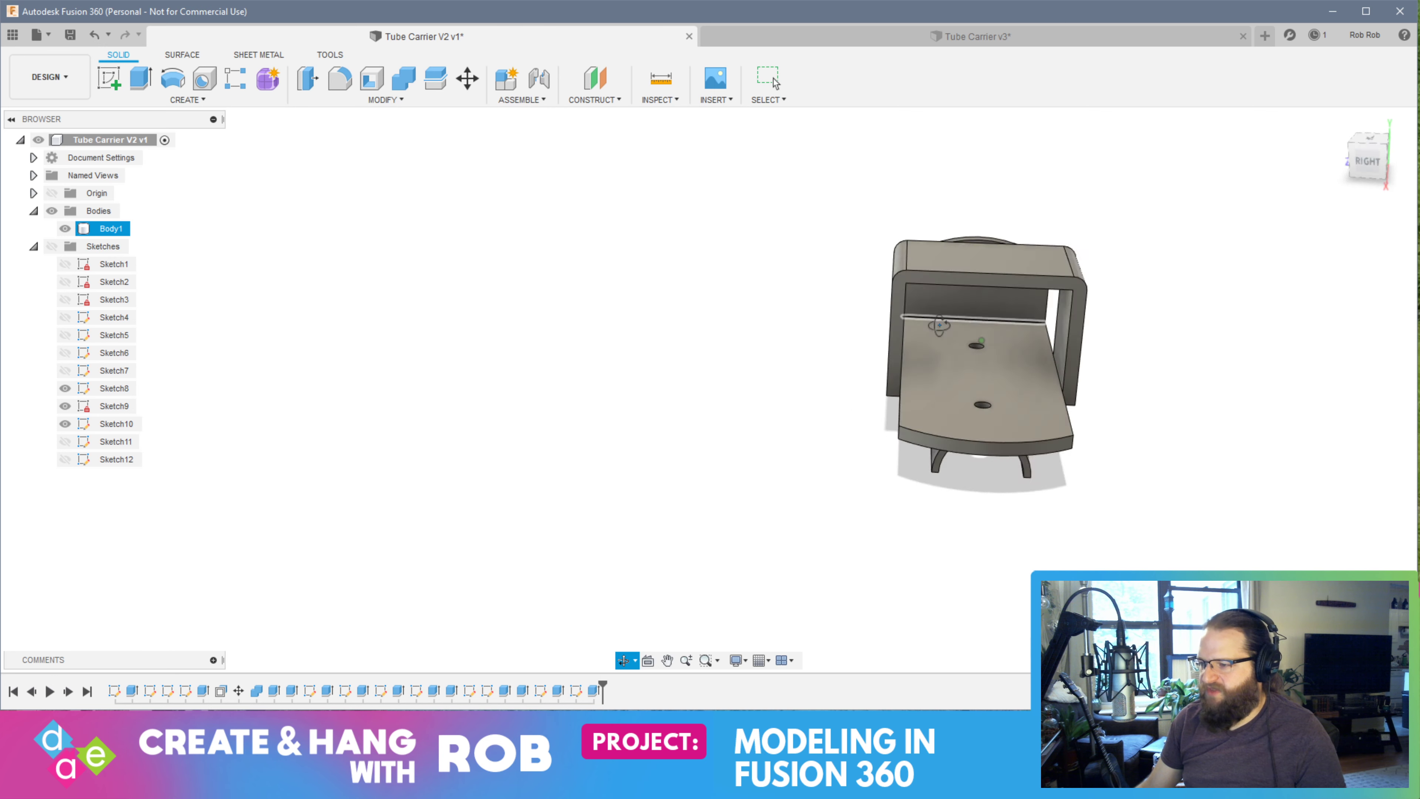
# Fillet the inner and outer edges of the frame face toward the plate's free rounded end with a 2 mm radius
pyautogui.keyDown('shift'); pyautogui.moveTo(939, 324); pyautogui.dragTo(907, 341, button='middle'); pyautogui.keyUp('shift')
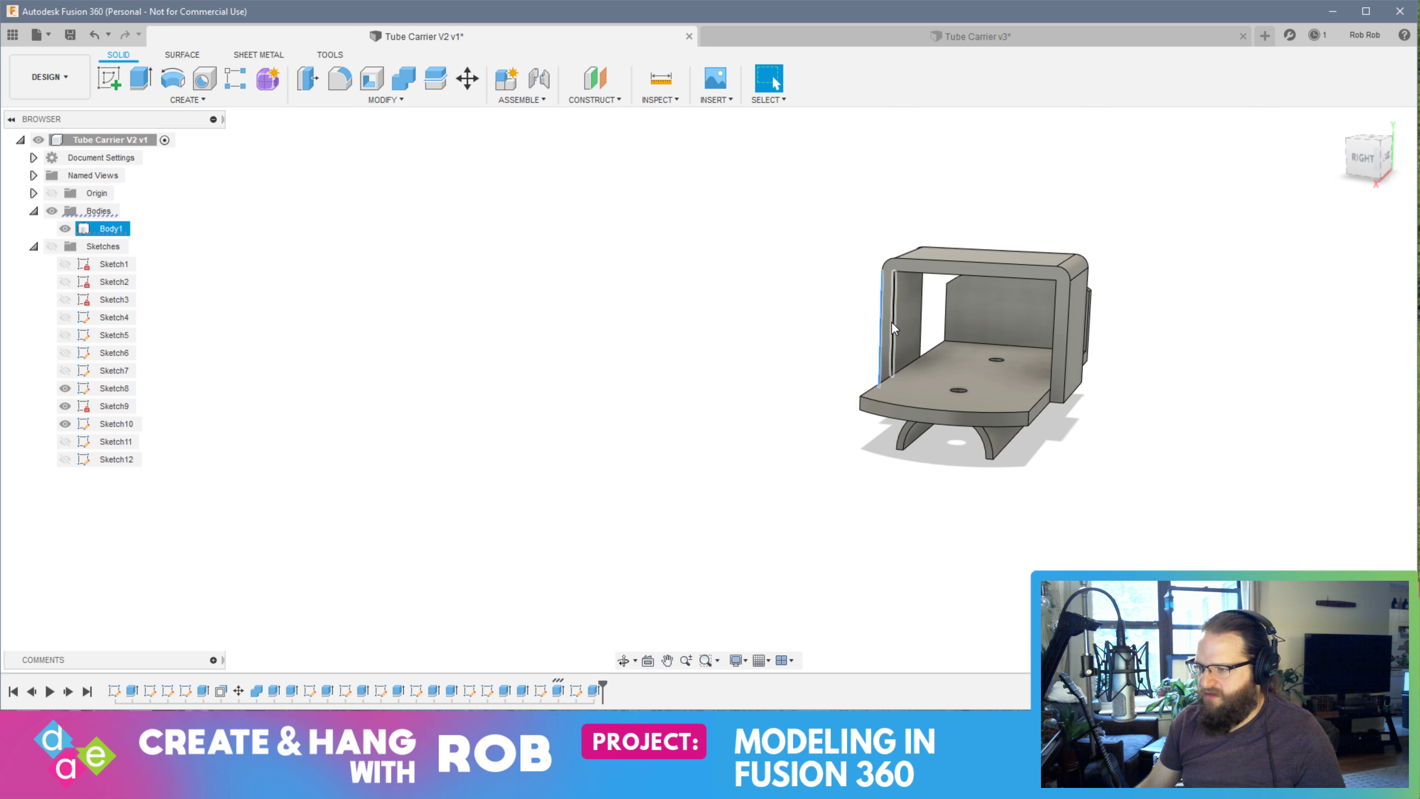
pyautogui.click(894, 327)
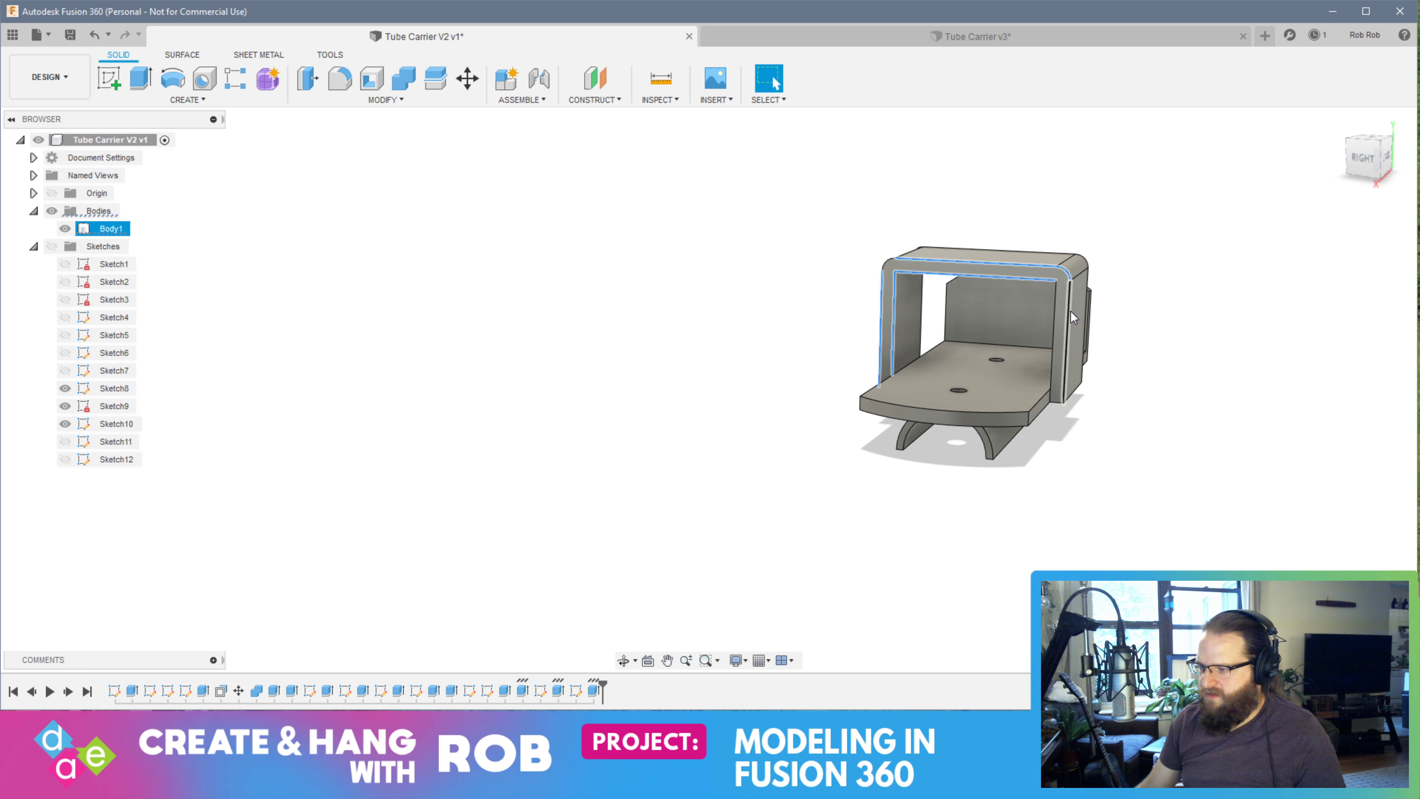
pyautogui.click(1067, 321)
pyautogui.click(1062, 342)
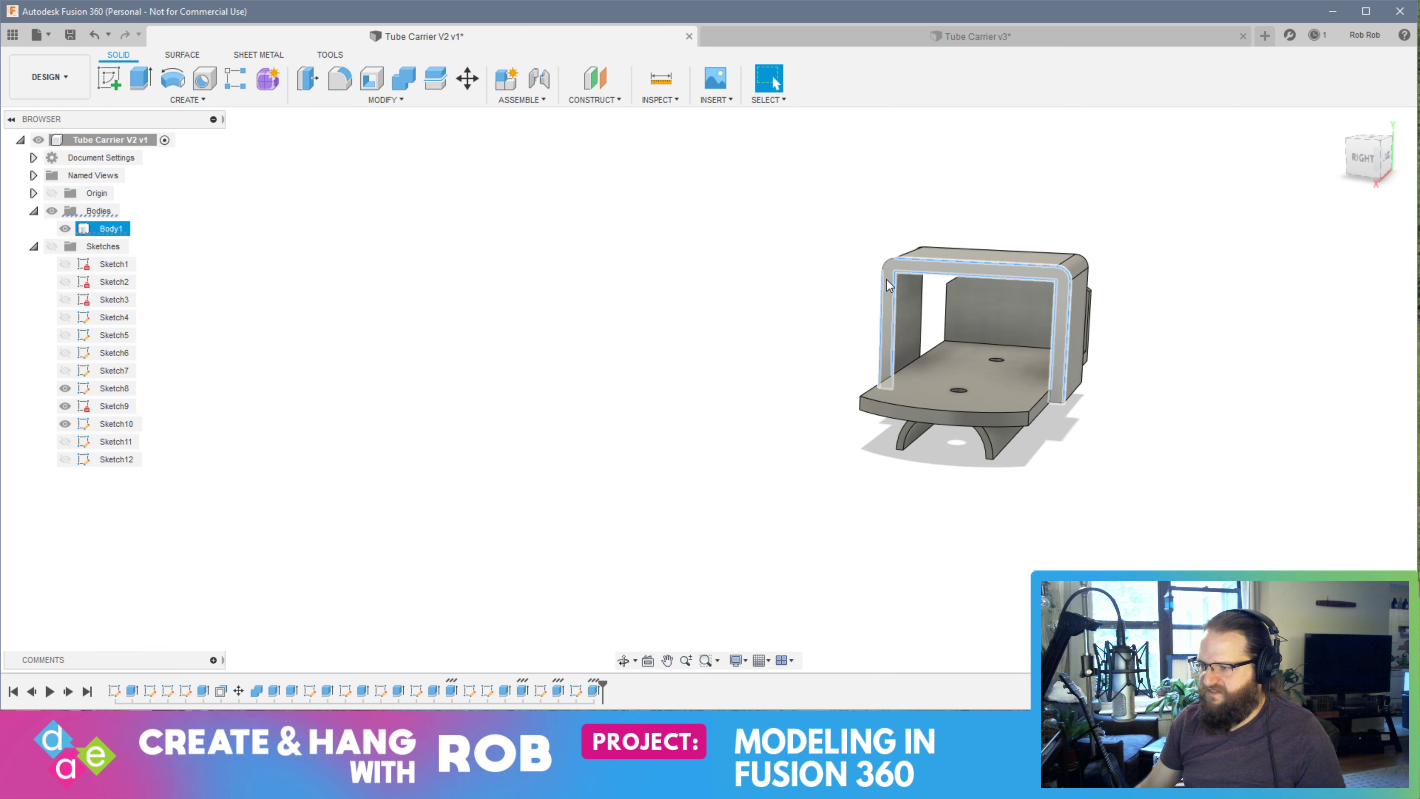
pyautogui.click(889, 264)
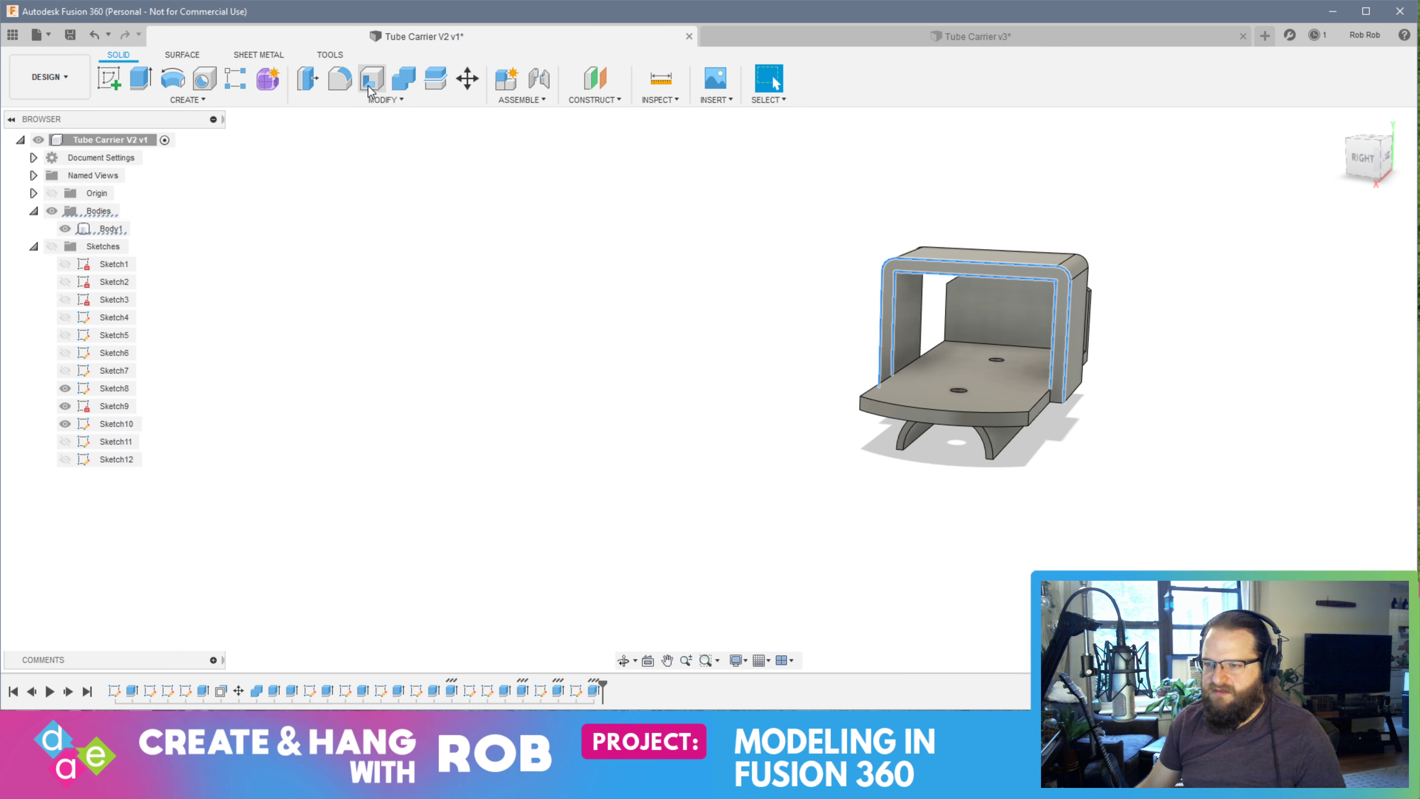
pyautogui.click(339, 78)
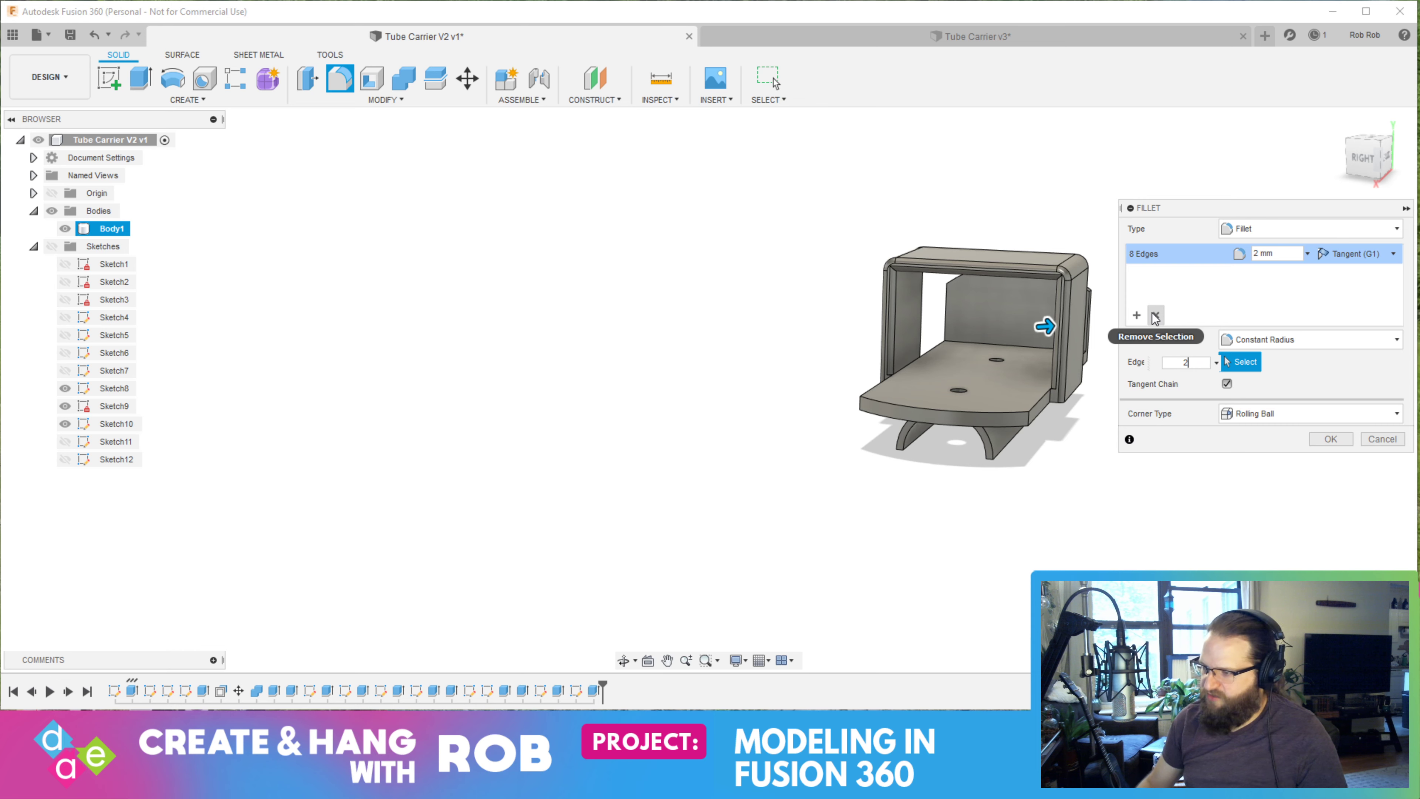
pyautogui.press('Return')
# Fillet the inner and outer edges of the frame face toward the upright end wall with a 2 mm radius
pyautogui.keyDown('shift'); pyautogui.moveTo(1154, 314); pyautogui.dragTo(923, 383, button='middle'); pyautogui.keyUp('shift')
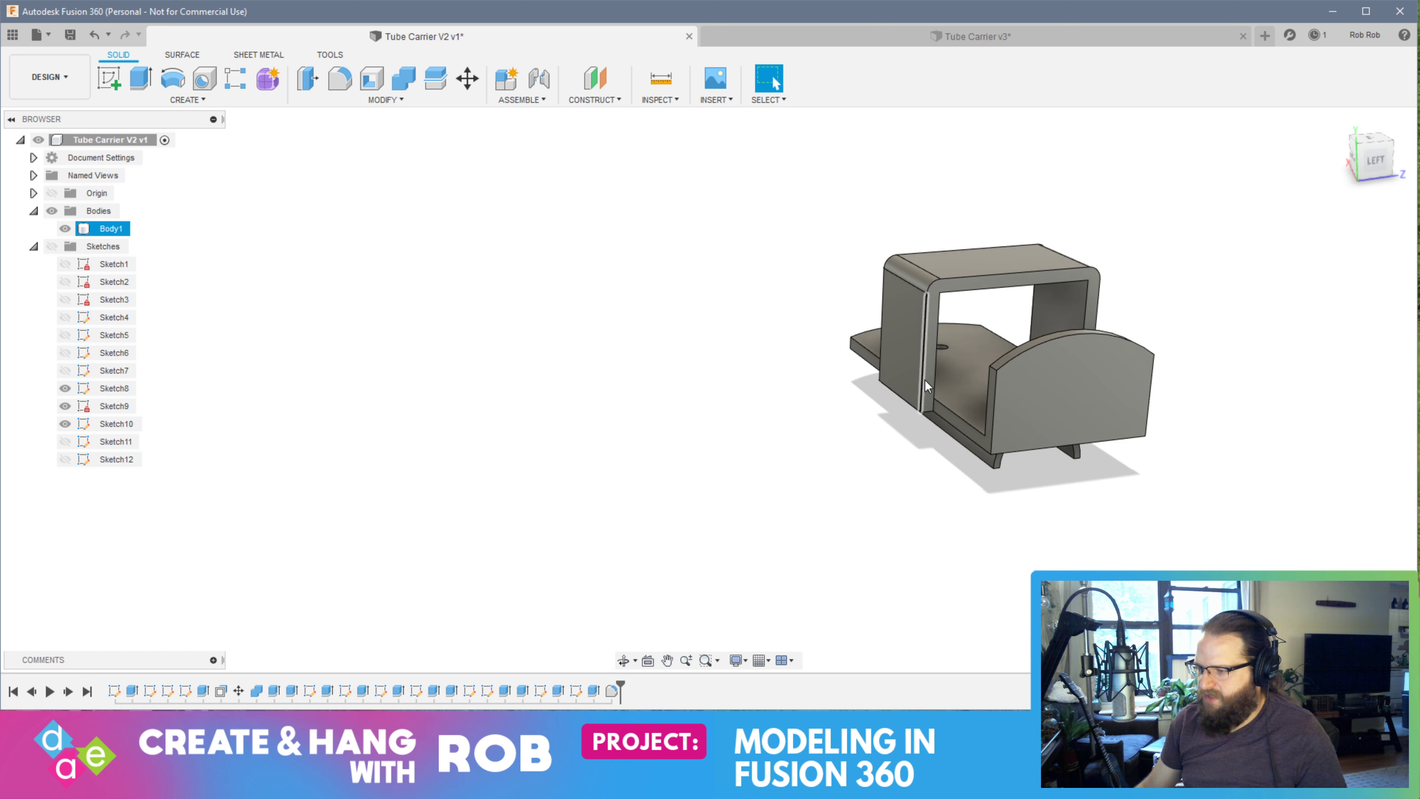
pyautogui.keyDown('shift'); pyautogui.click(934, 369); pyautogui.keyUp('shift')
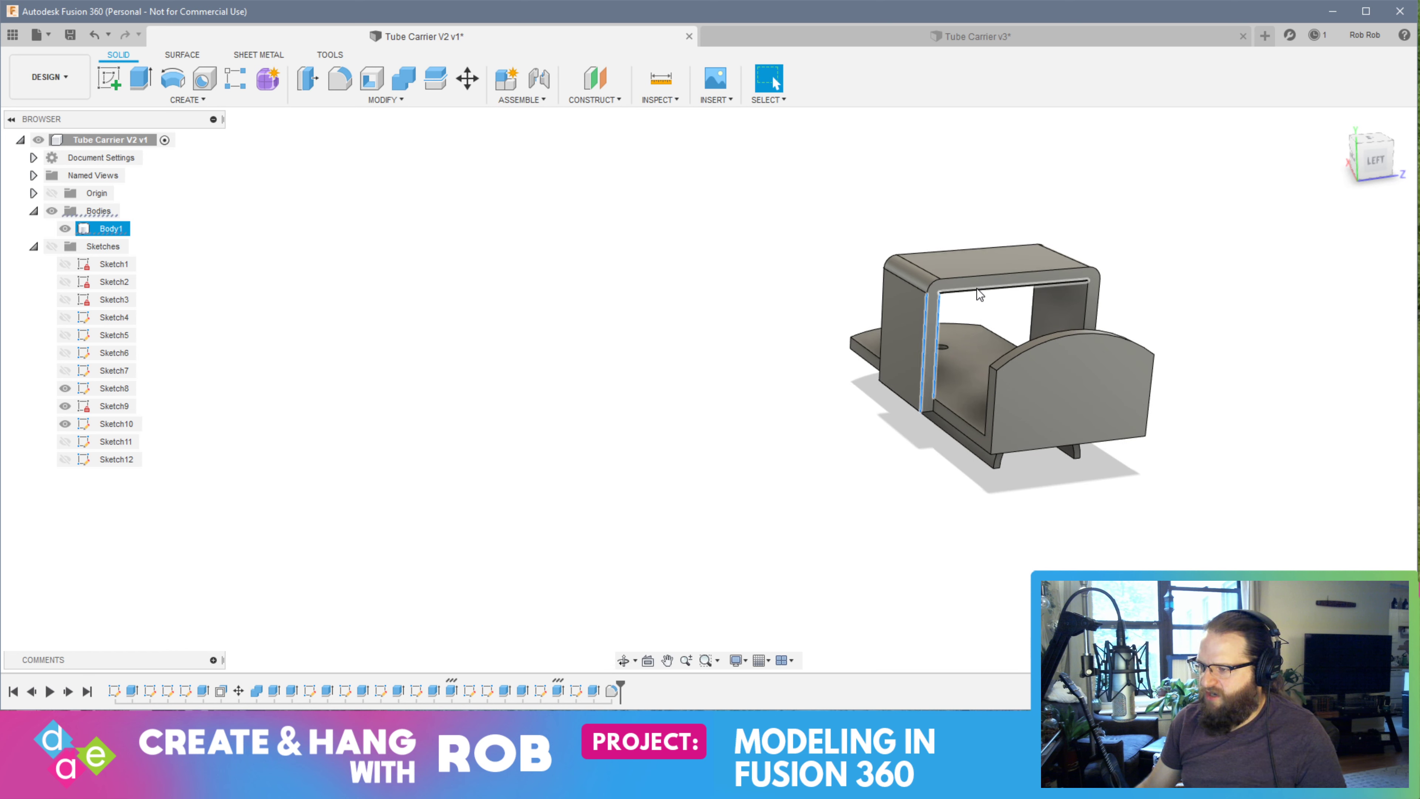
pyautogui.keyDown('shift'); pyautogui.moveTo(1173, 311); pyautogui.dragTo(1100, 348, button='middle'); pyautogui.keyUp('shift')
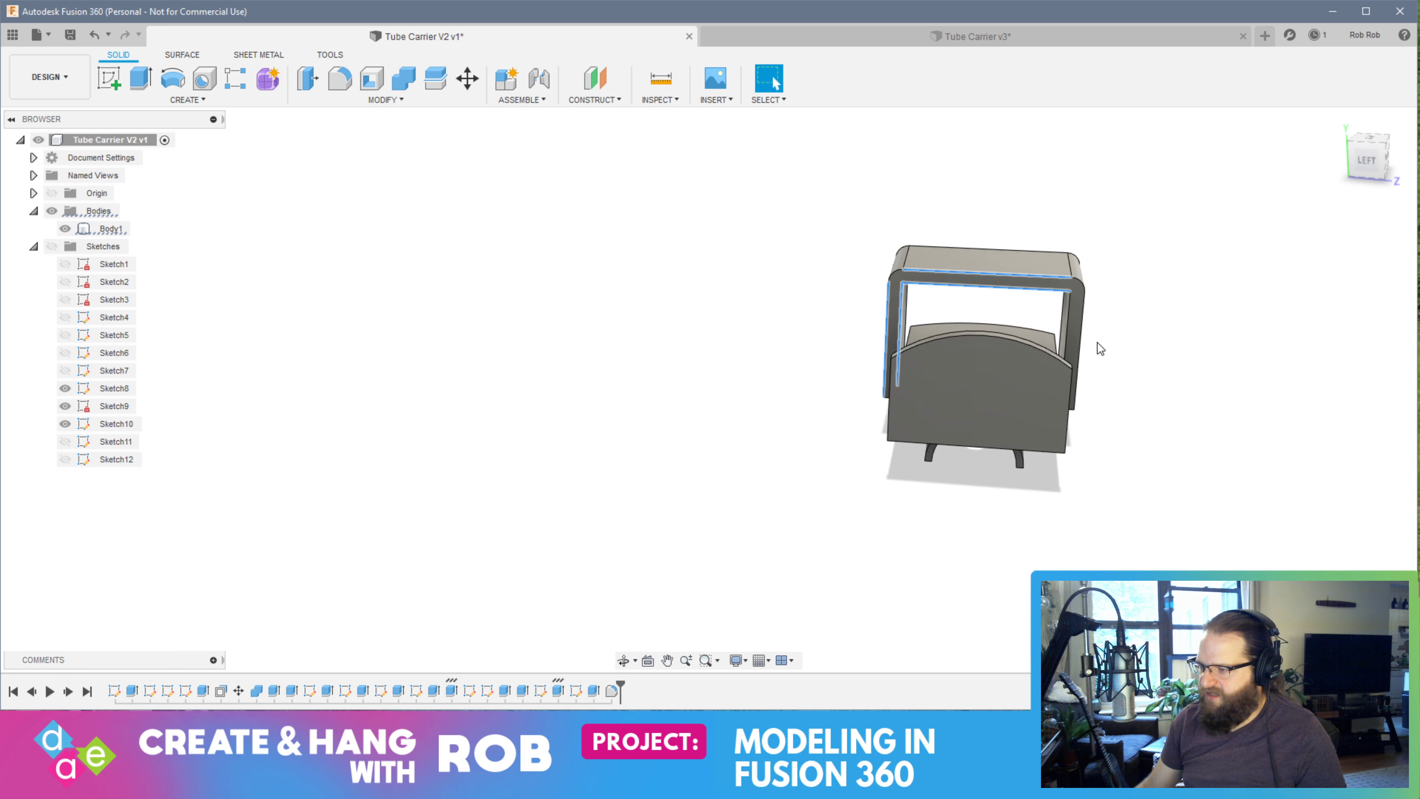
pyautogui.keyDown('shift'); pyautogui.click(1074, 340); pyautogui.keyUp('shift')
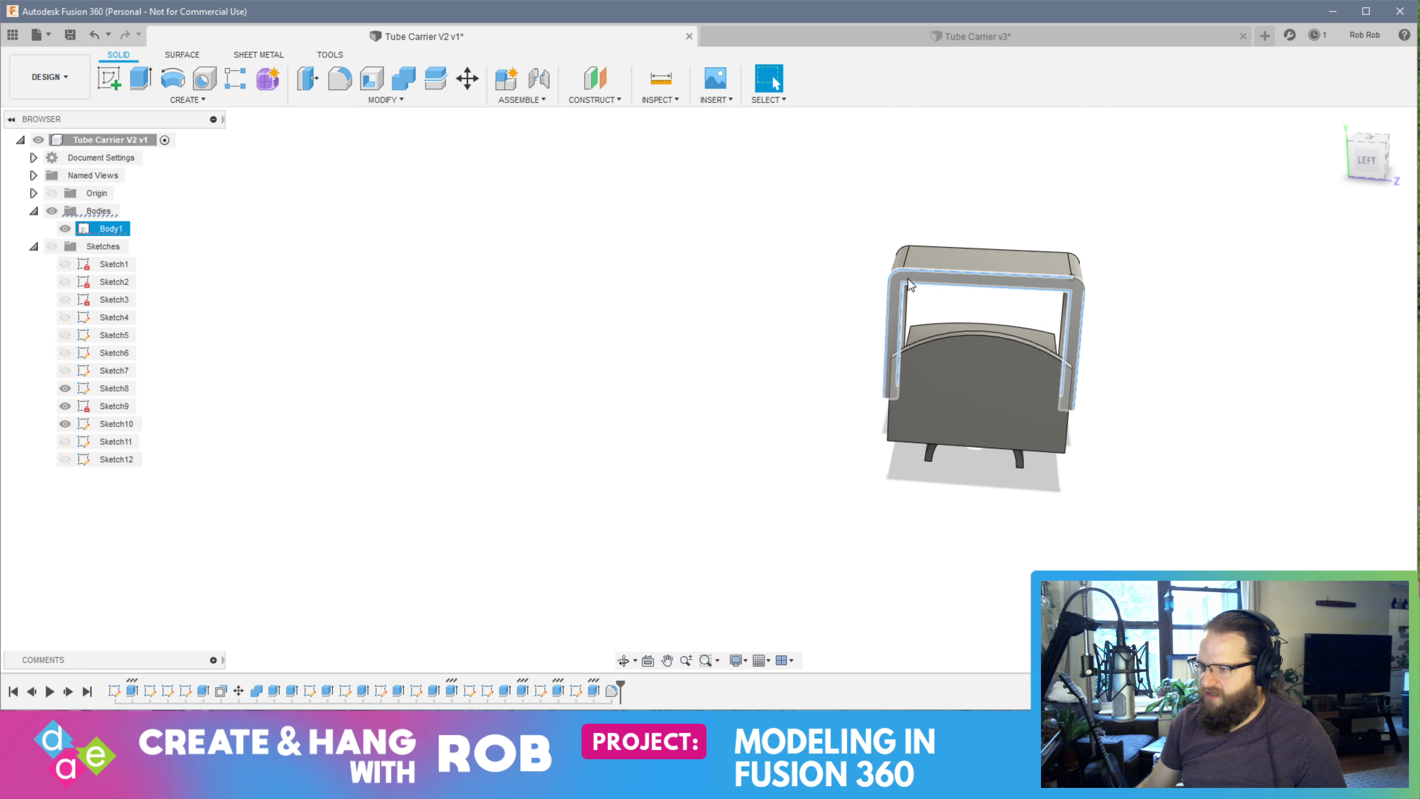
pyautogui.click(339, 79)
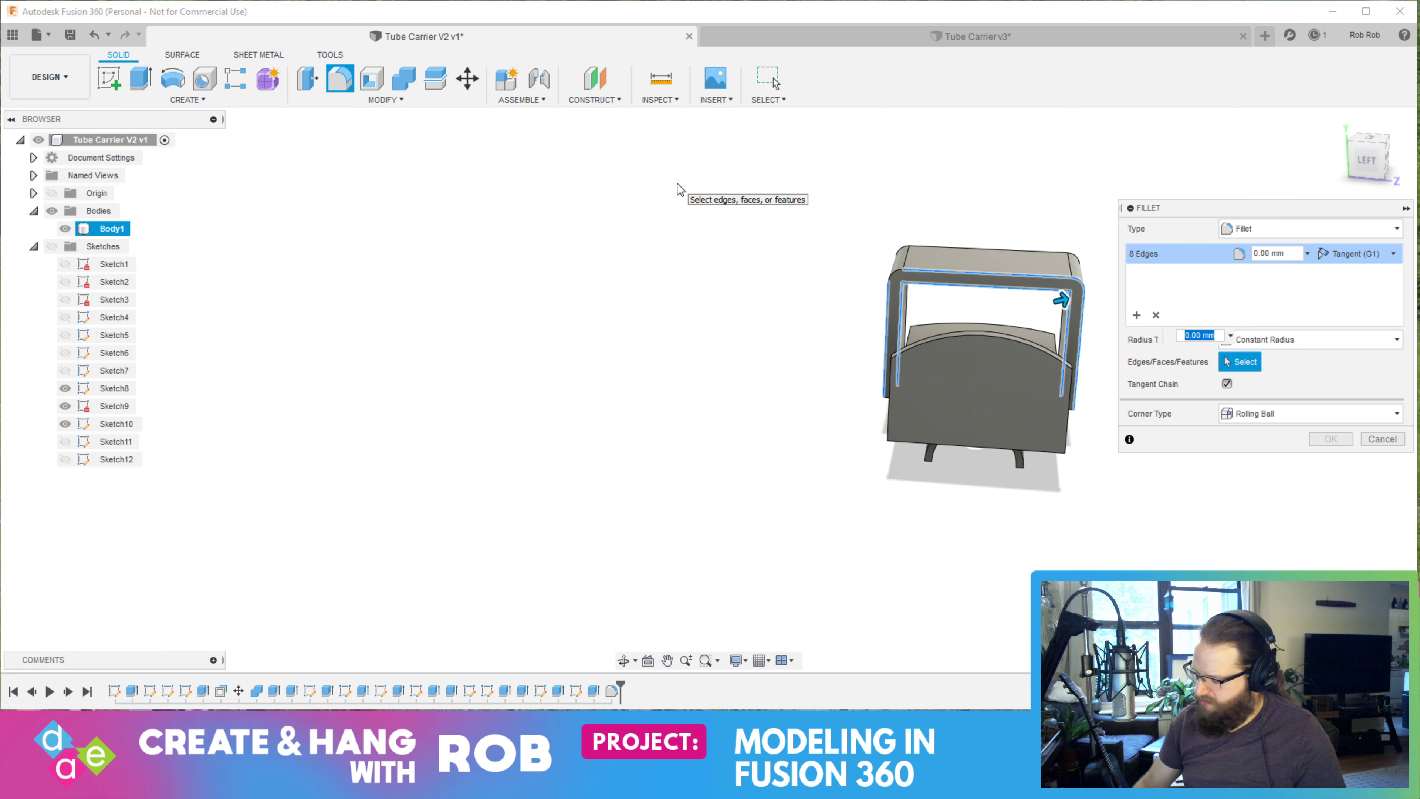
pyautogui.write('2')
pyautogui.press('Return')
# Fillet the side edges of the upright end wall and the plate on both sides of the frame with a 2 mm radius
pyautogui.keyDown('shift'); pyautogui.moveTo(675, 301); pyautogui.dragTo(573, 304, button='middle'); pyautogui.keyUp('shift')
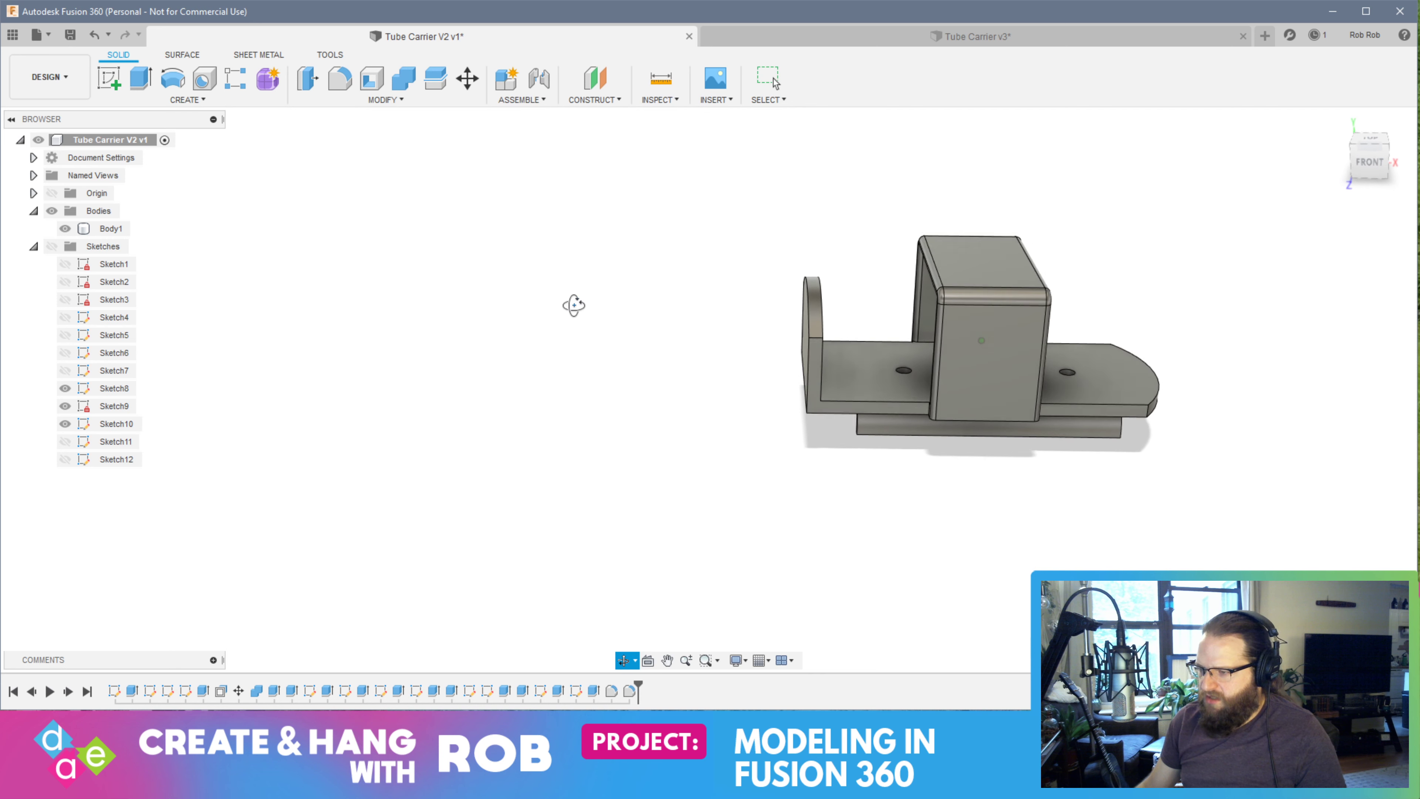
pyautogui.keyDown('shift'); pyautogui.moveTo(744, 379); pyautogui.dragTo(691, 339, button='middle'); pyautogui.keyUp('shift')
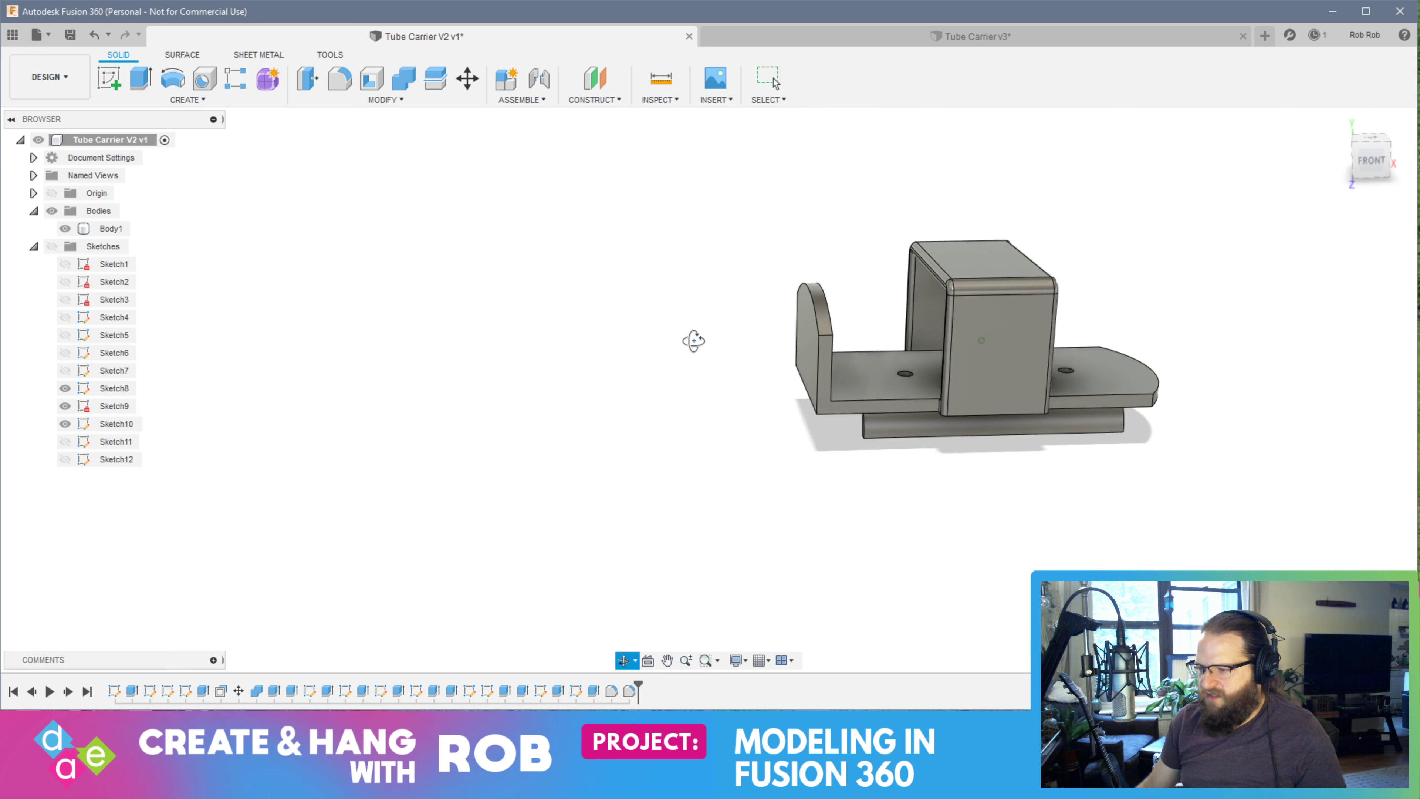
pyautogui.click(822, 381)
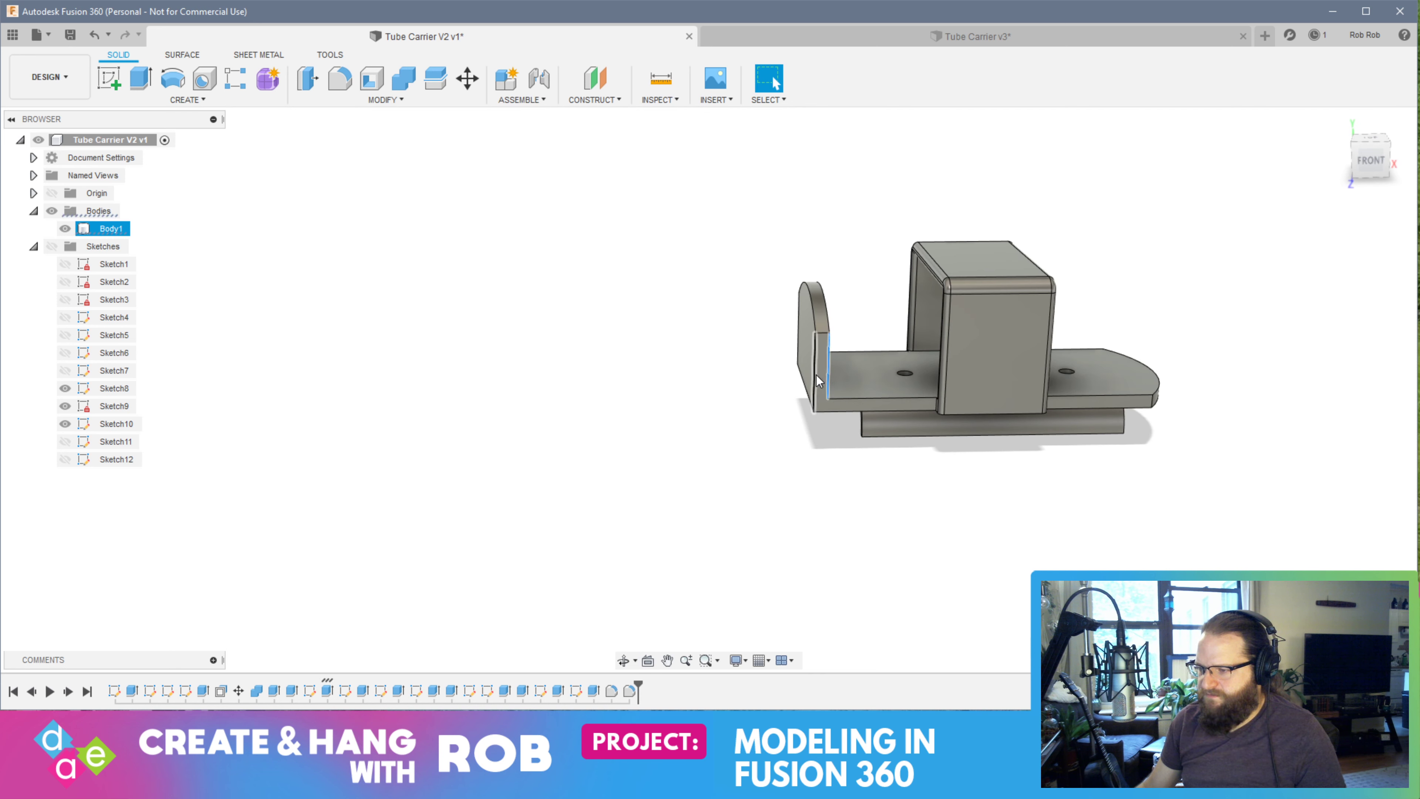
pyautogui.click(852, 412)
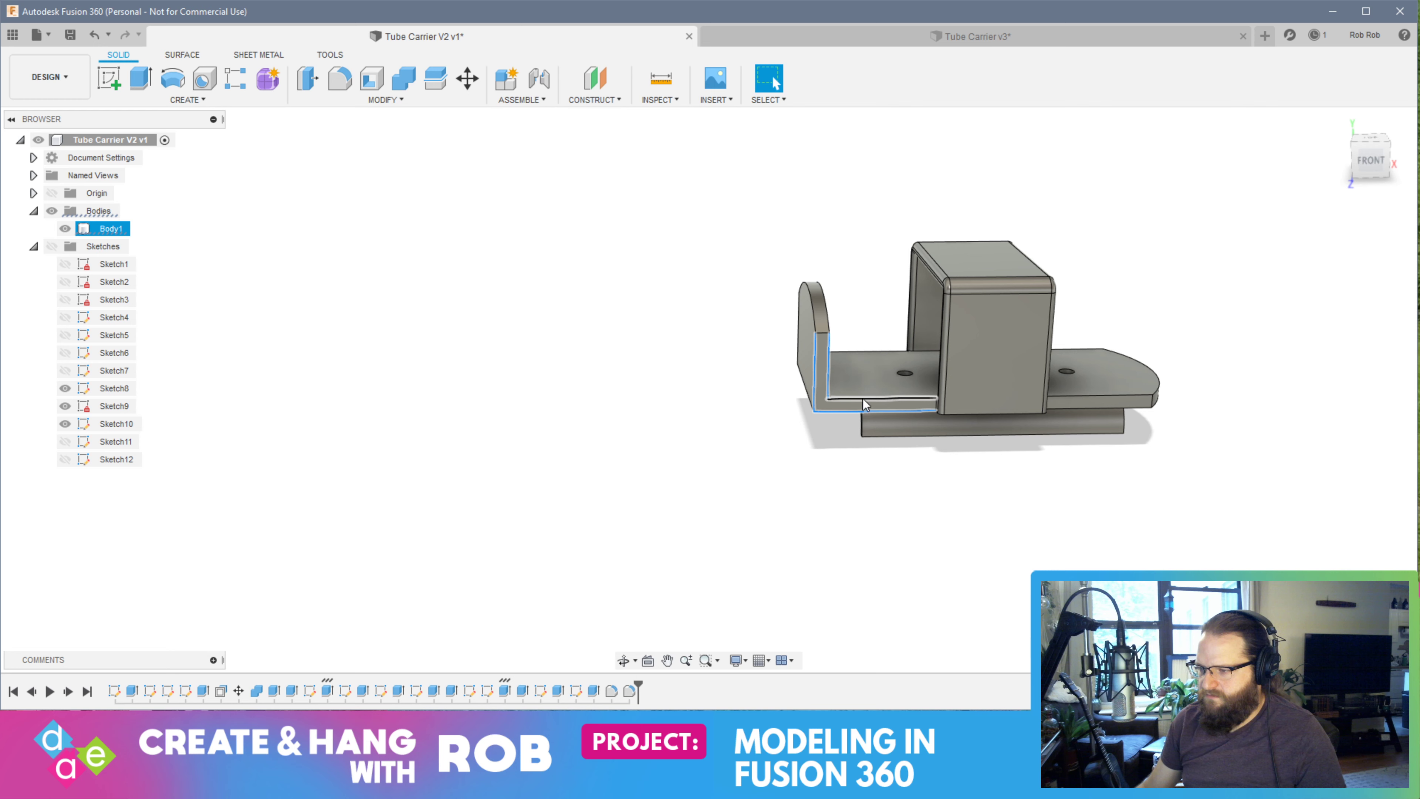
pyautogui.click(1091, 402)
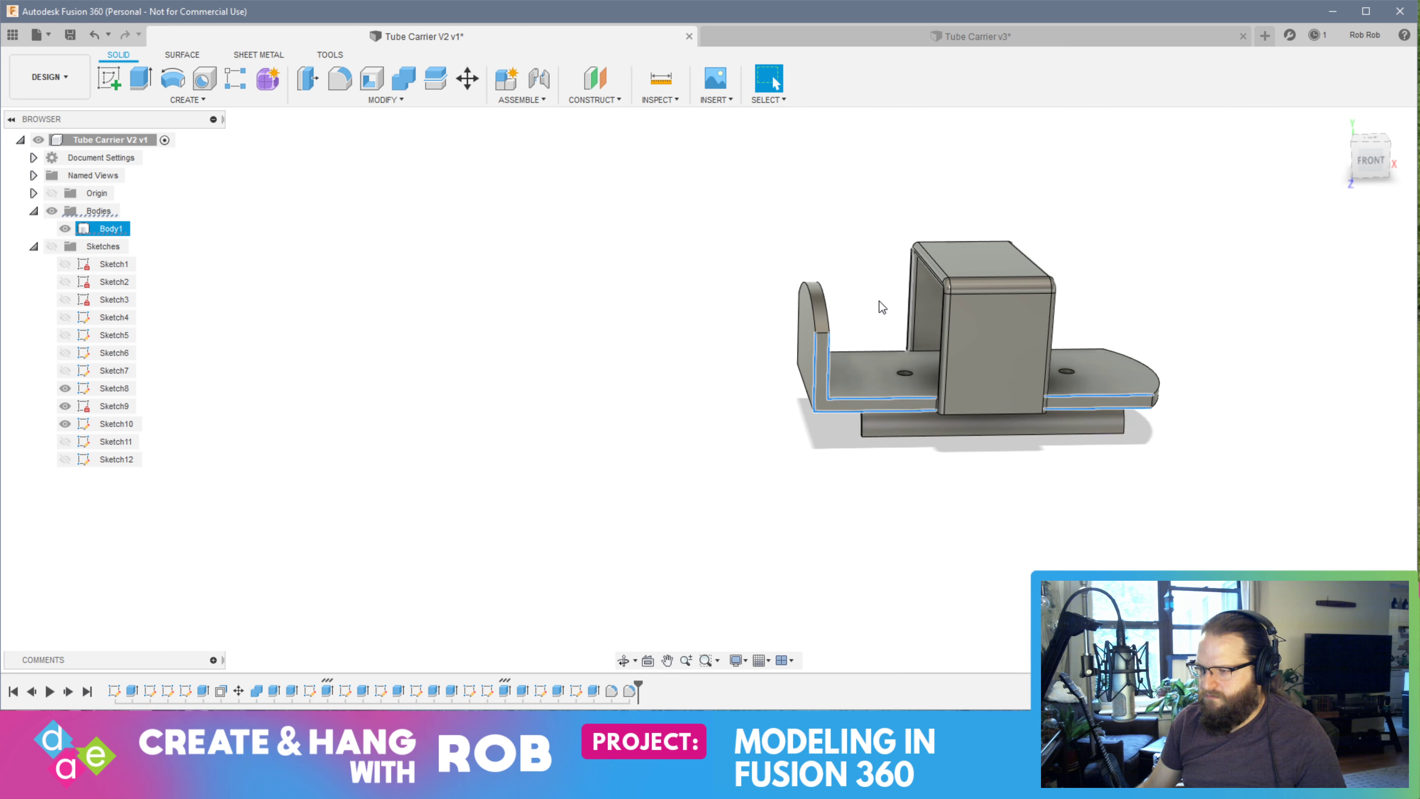
pyautogui.click(333, 87)
pyautogui.write('2')
pyautogui.press('Return')
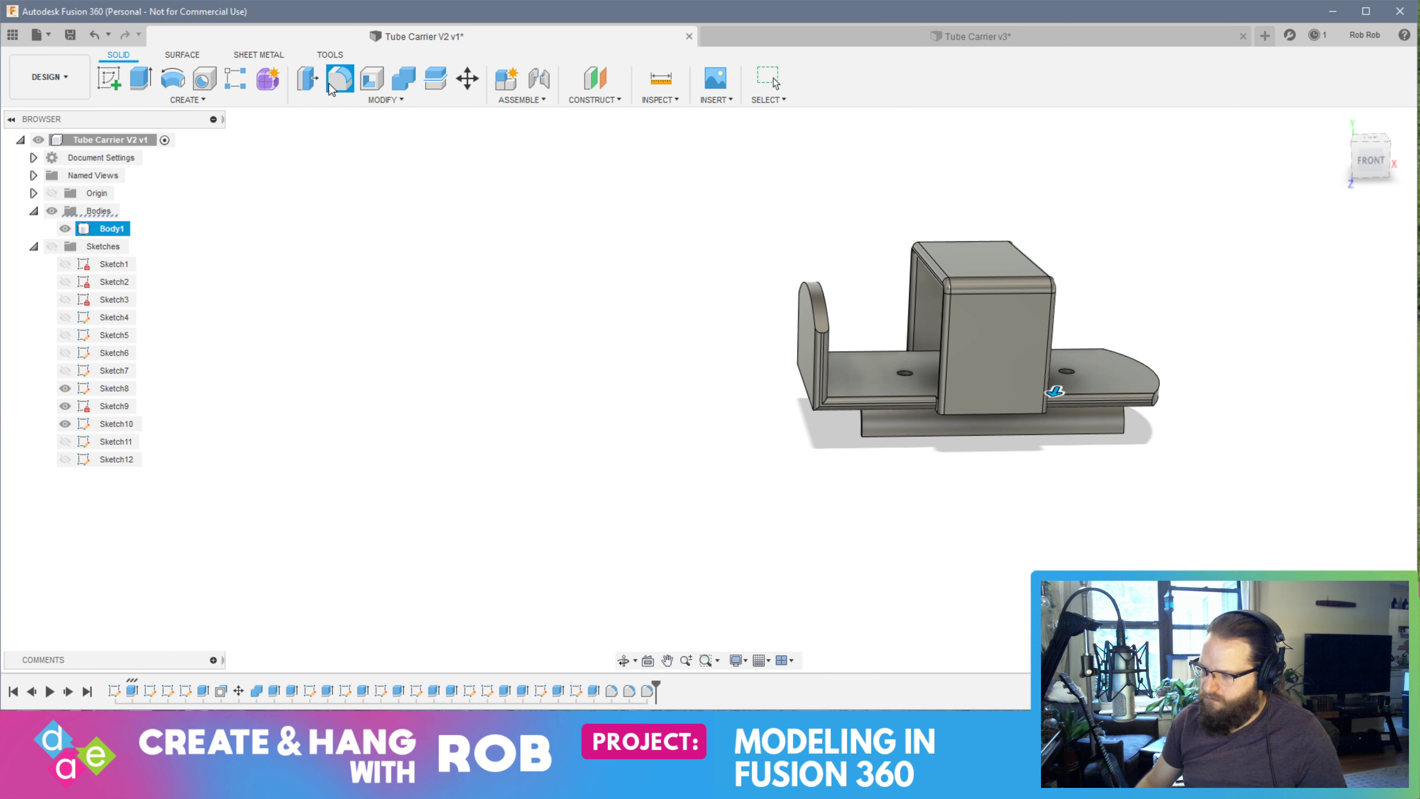
# Fillet the edges along the opposite long side of the plate and the matching side of the upright end wall
pyautogui.keyDown('shift'); pyautogui.moveTo(574, 311); pyautogui.dragTo(859, 334, button='middle'); pyautogui.keyUp('shift')
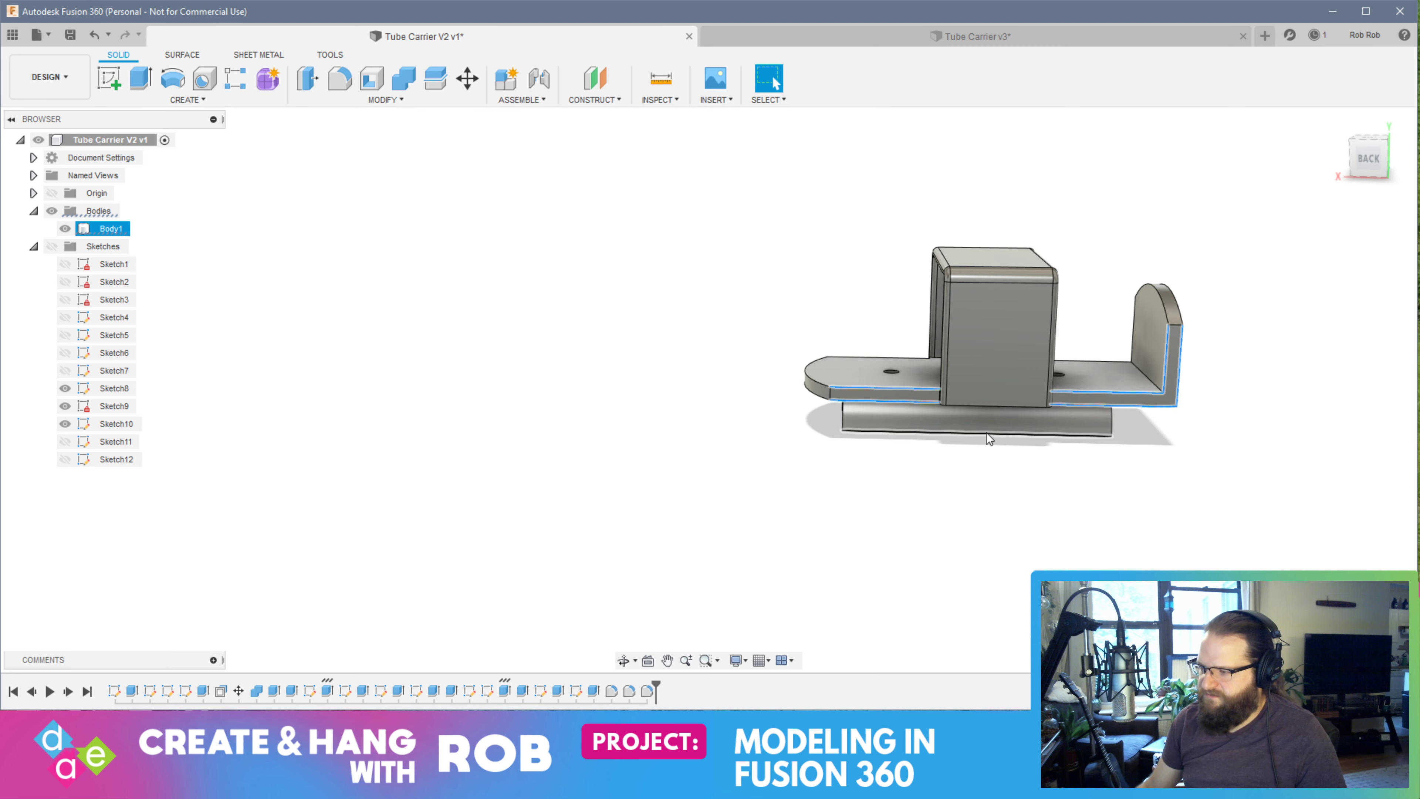
pyautogui.click(341, 83)
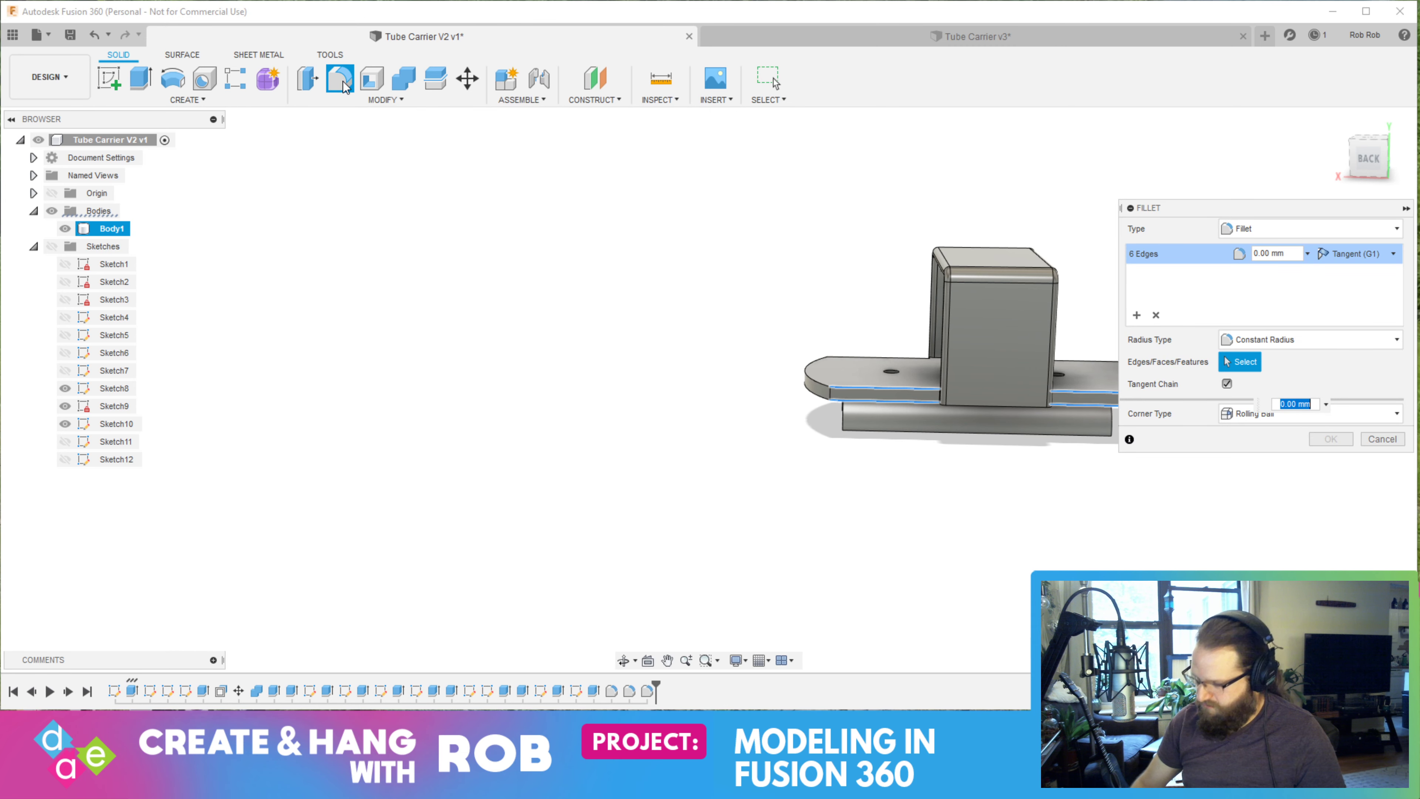
pyautogui.press('Return')
# Fillet the edges of the upright end wall's curved top face with a 2 mm radius
pyautogui.keyDown('shift'); pyautogui.moveTo(1058, 510); pyautogui.dragTo(968, 461, button='middle'); pyautogui.keyUp('shift')
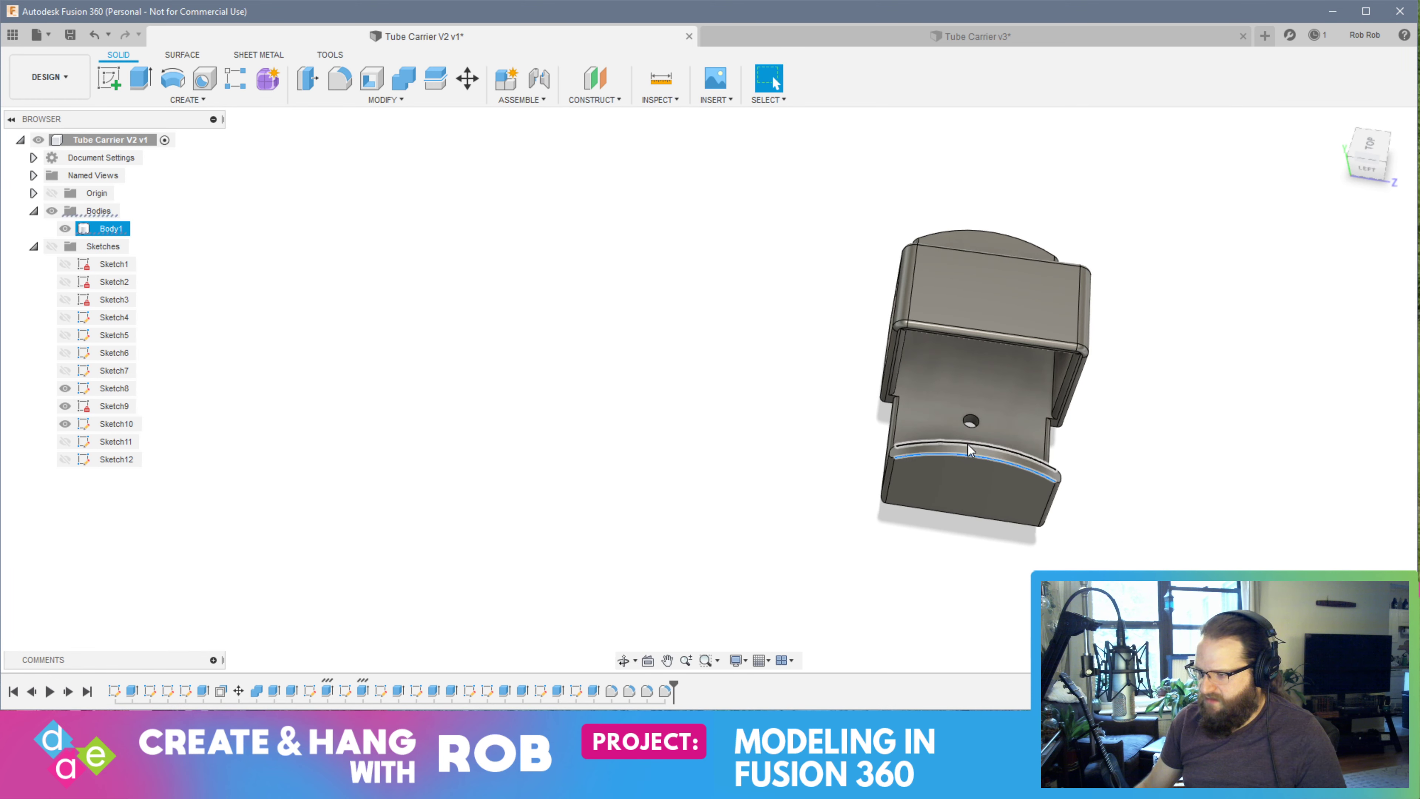
pyautogui.click(969, 451)
pyautogui.click(347, 84)
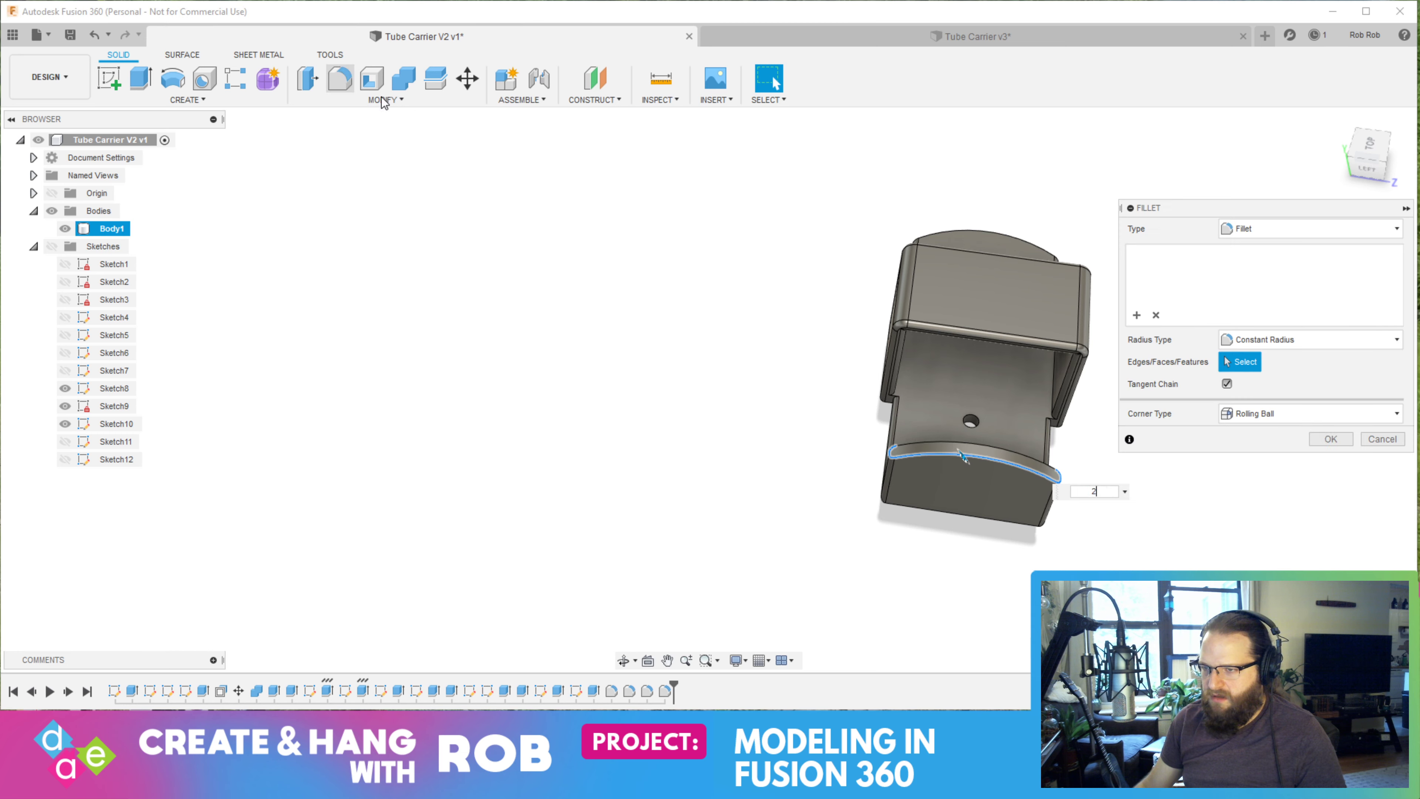
pyautogui.press('Return')
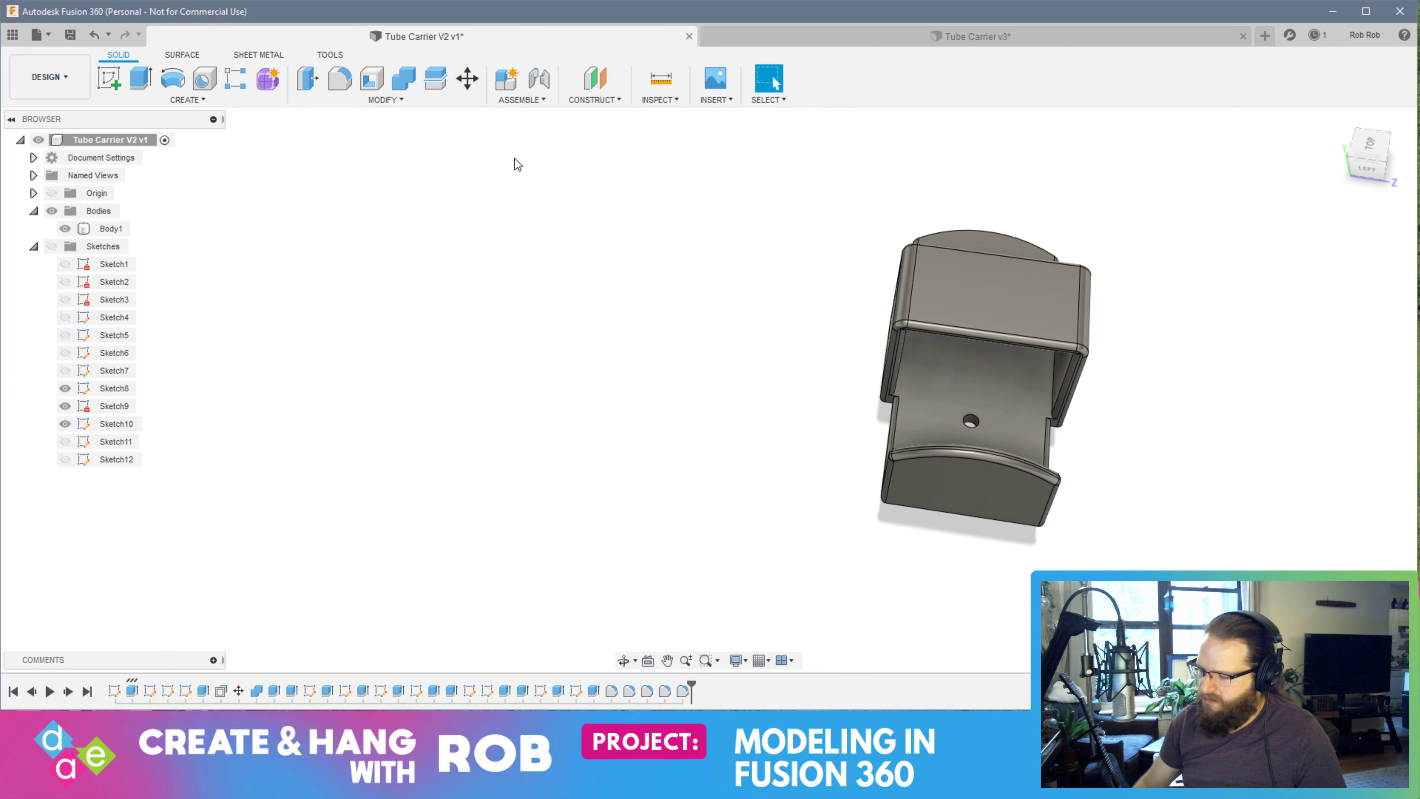
# Fillet the upper and lower edges of the plate's free rounded end with a 2 mm radius
pyautogui.keyDown('shift'); pyautogui.moveTo(721, 403); pyautogui.dragTo(993, 378, button='middle'); pyautogui.keyUp('shift')
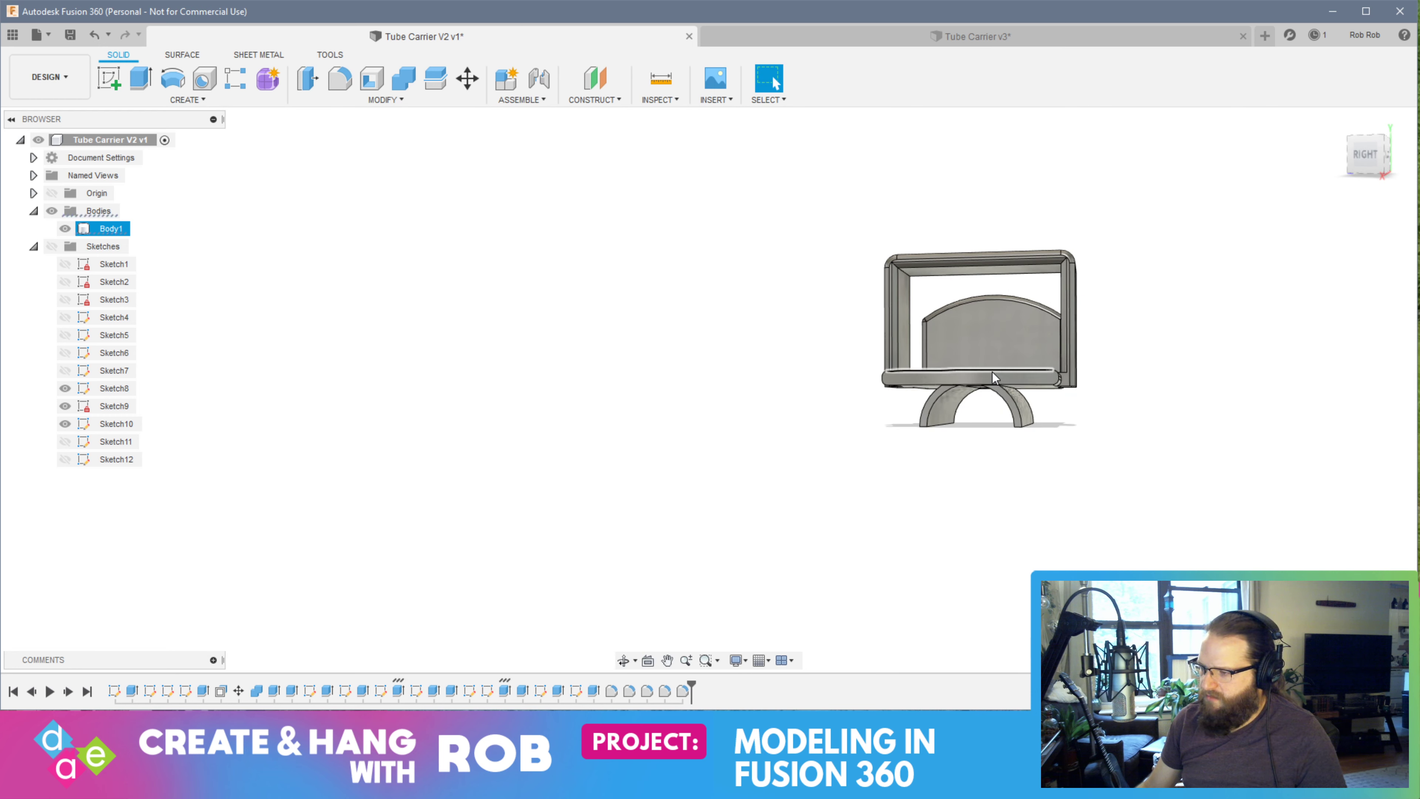
pyautogui.click(984, 388)
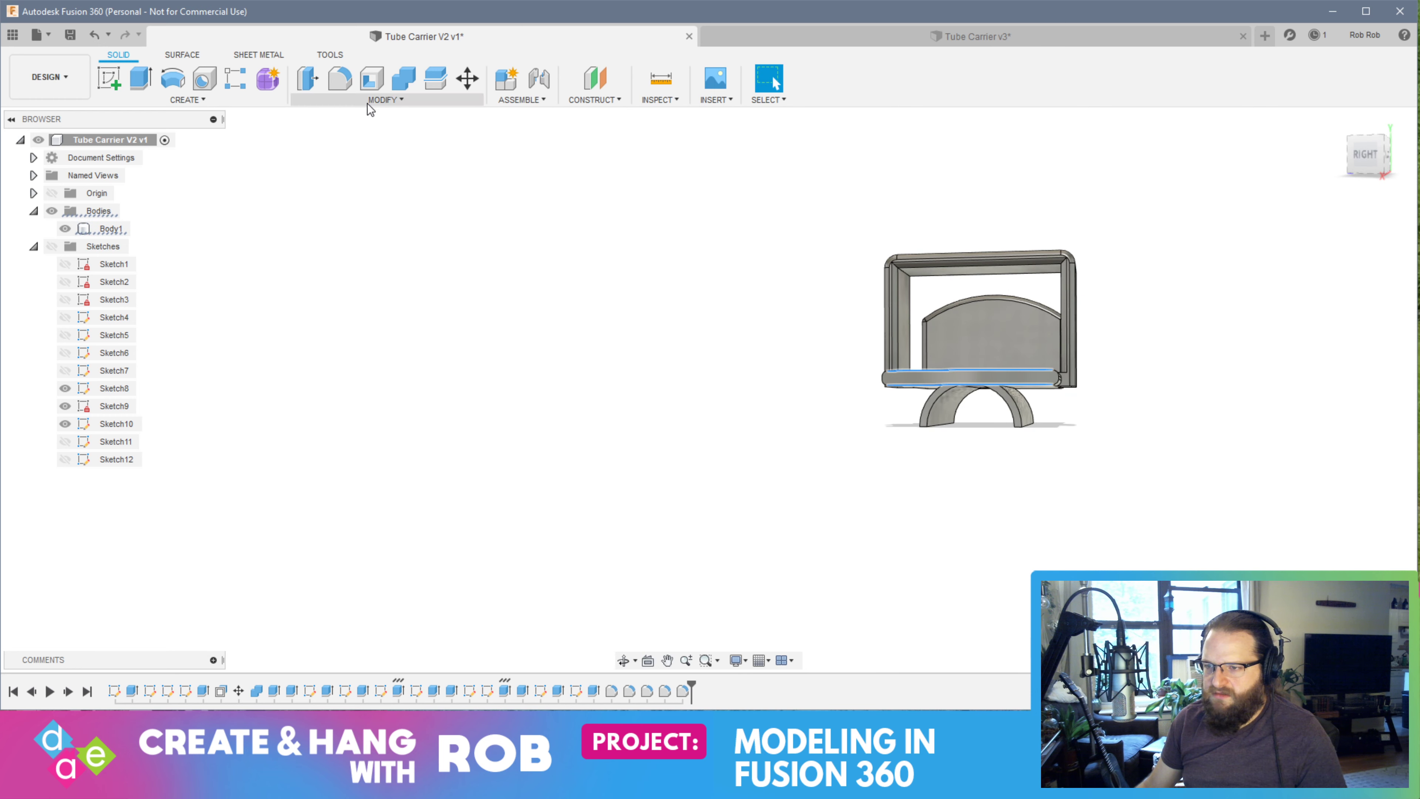
pyautogui.click(338, 81)
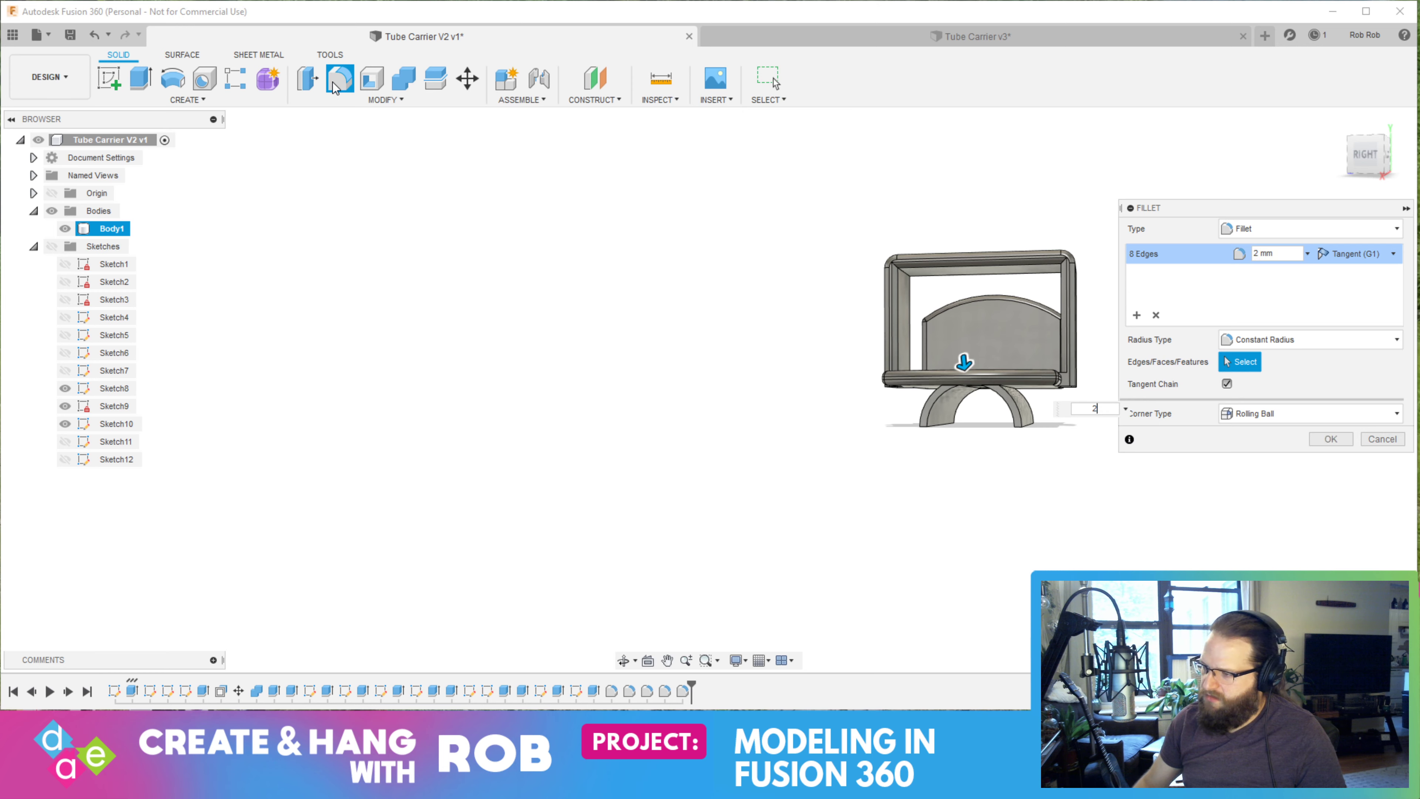
pyautogui.press('Return')
# Fillet the long edges of both narrow bottom faces of the half-tube cradle
pyautogui.keyDown('shift'); pyautogui.moveTo(523, 121); pyautogui.dragTo(775, 83, button='middle'); pyautogui.keyUp('shift')
pyautogui.keyDown('shift'); pyautogui.moveTo(905, 387); pyautogui.dragTo(613, 273, button='middle'); pyautogui.keyUp('shift')
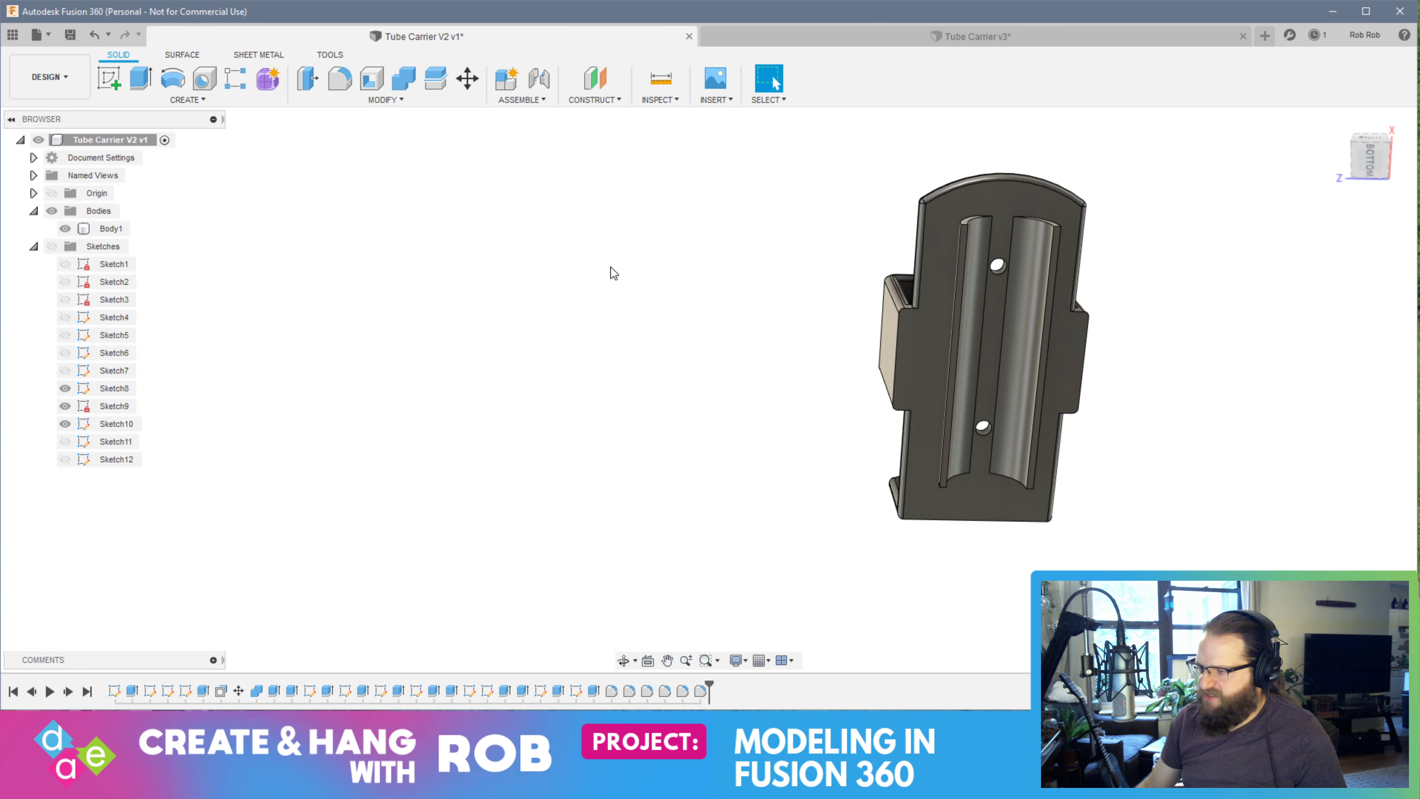
pyautogui.click(954, 294)
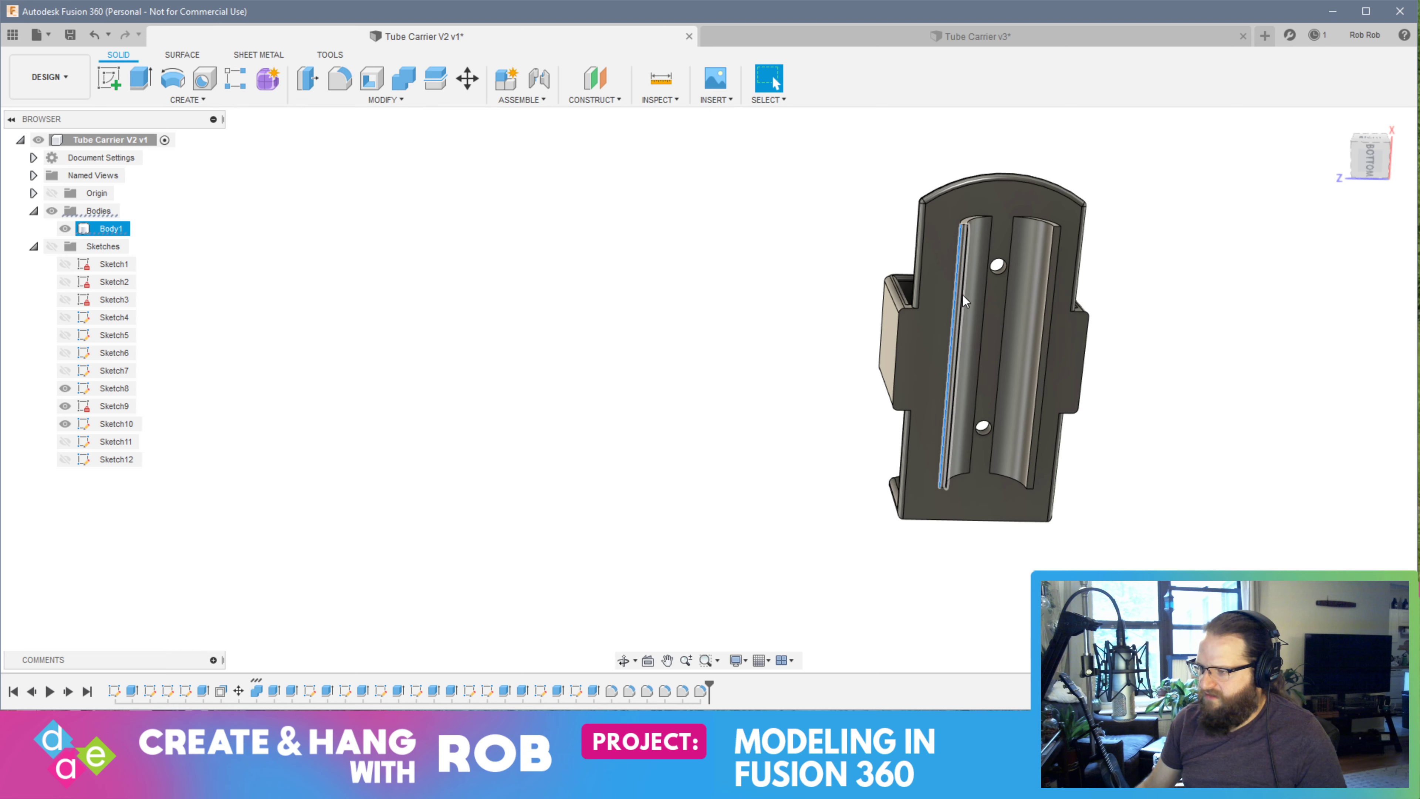
pyautogui.keyDown('ctrl'); pyautogui.click(1044, 323); pyautogui.keyUp('ctrl')
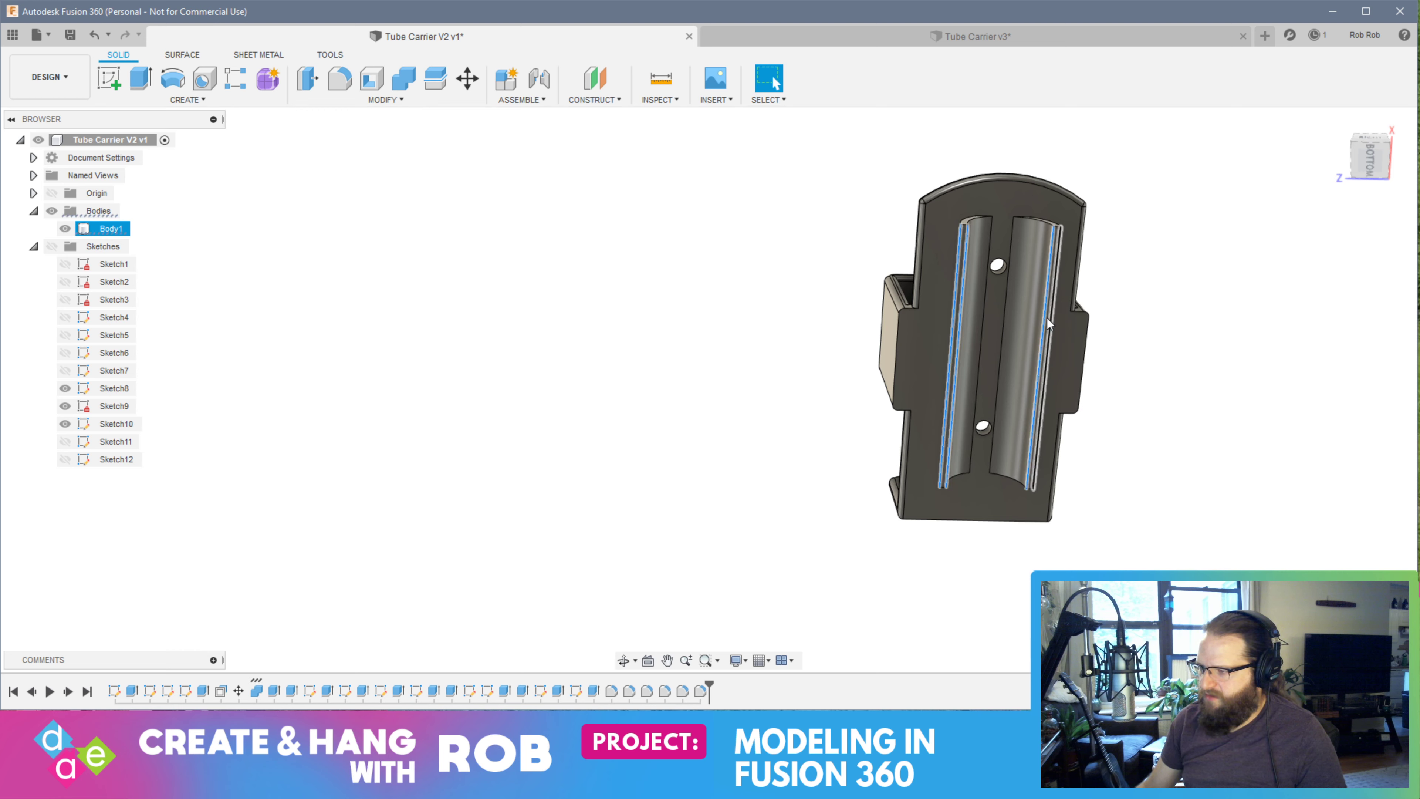
pyautogui.click(340, 80)
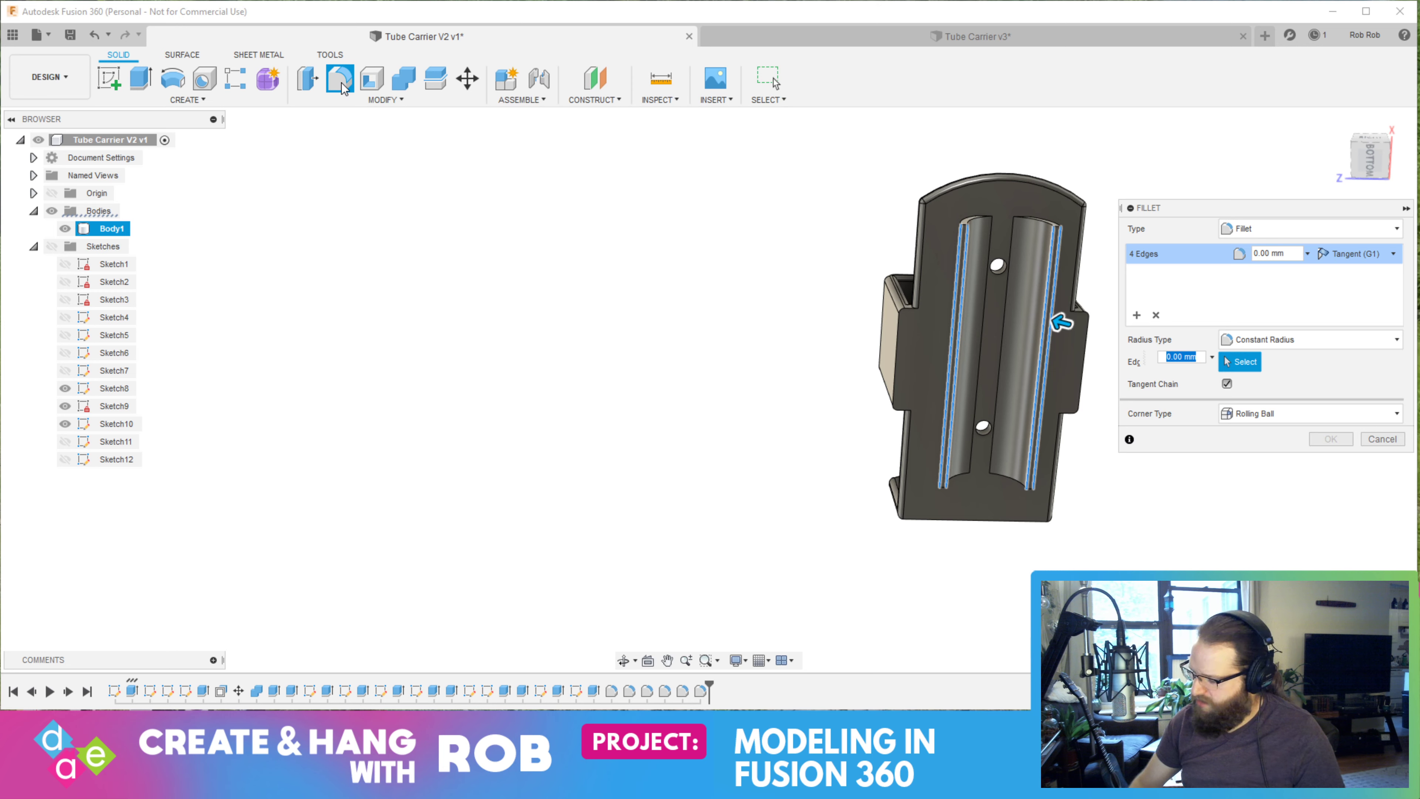
pyautogui.press('Escape')
pyautogui.click(984, 347)
pyautogui.keyDown('shift'); pyautogui.moveTo(983, 347); pyautogui.dragTo(462, 371, button='middle'); pyautogui.keyUp('shift')
pyautogui.click(461, 371)
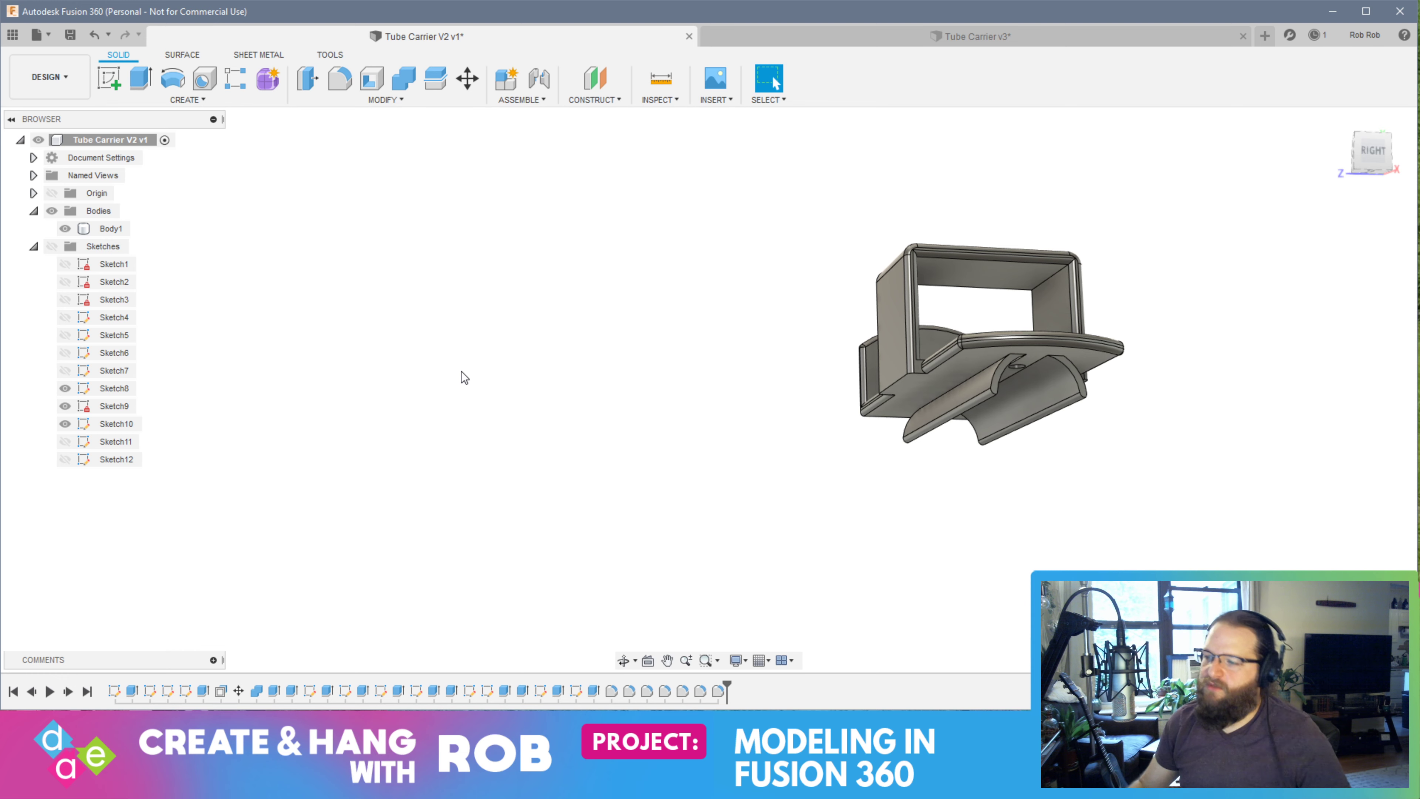
pyautogui.keyDown('shift'); pyautogui.moveTo(697, 254); pyautogui.dragTo(861, 339, button='middle'); pyautogui.keyUp('shift')
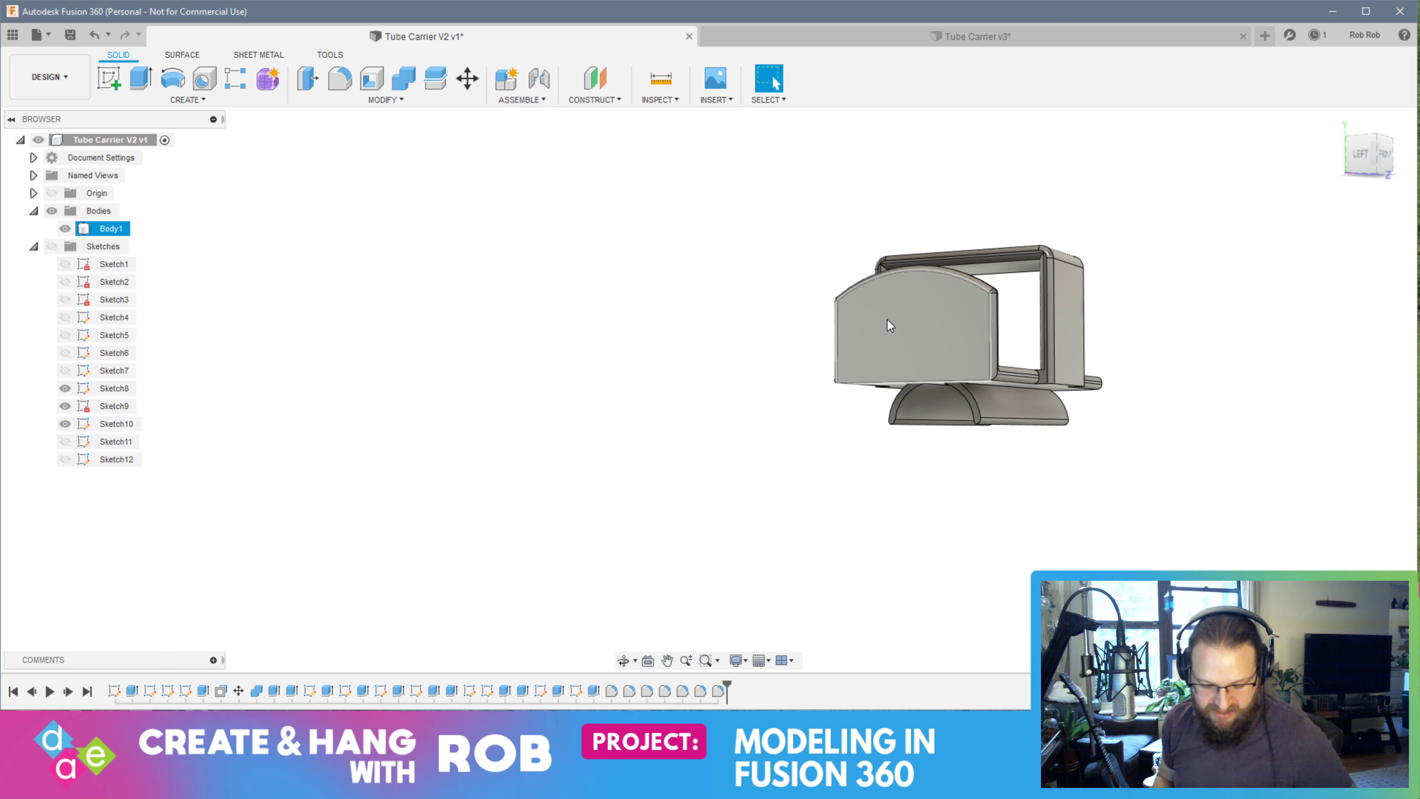
pyautogui.click(950, 195)
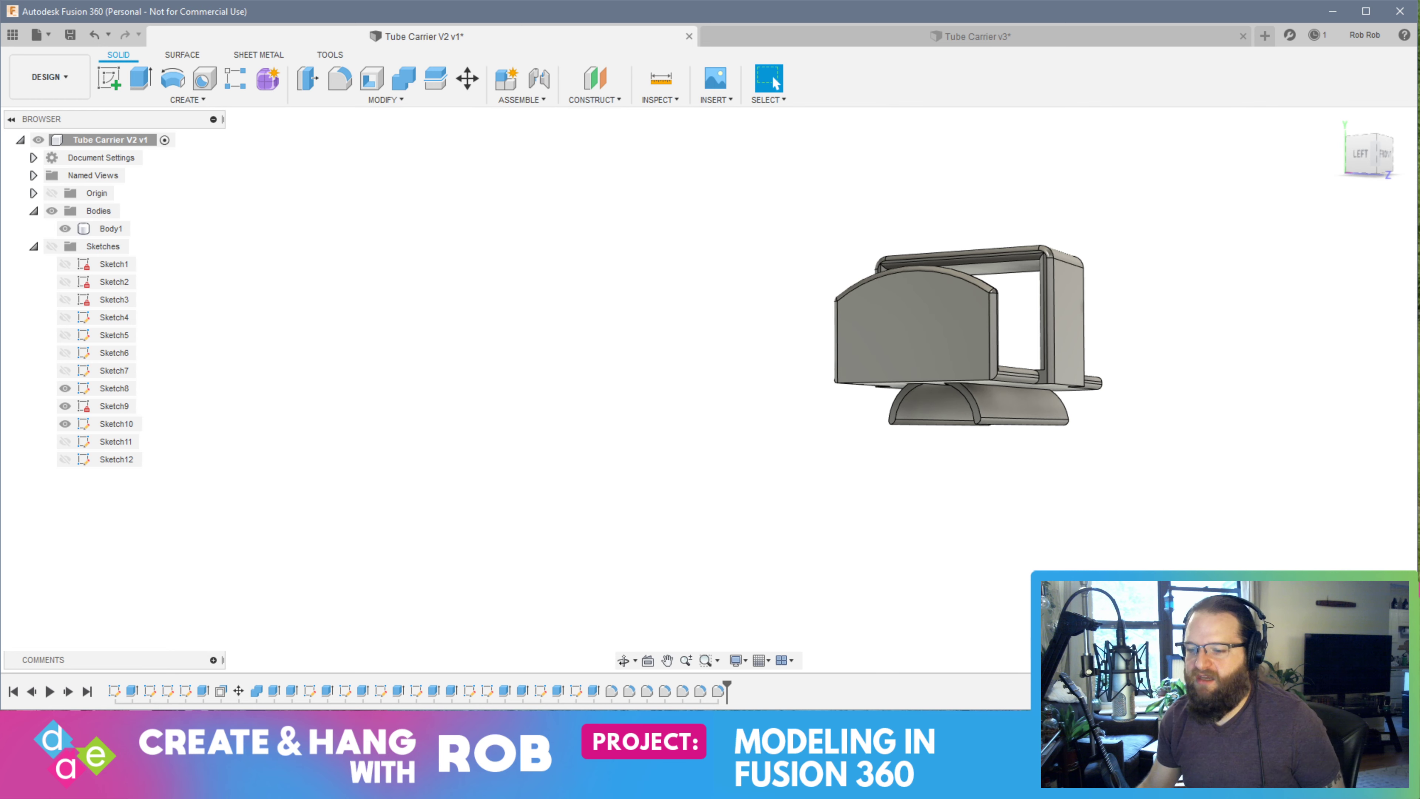
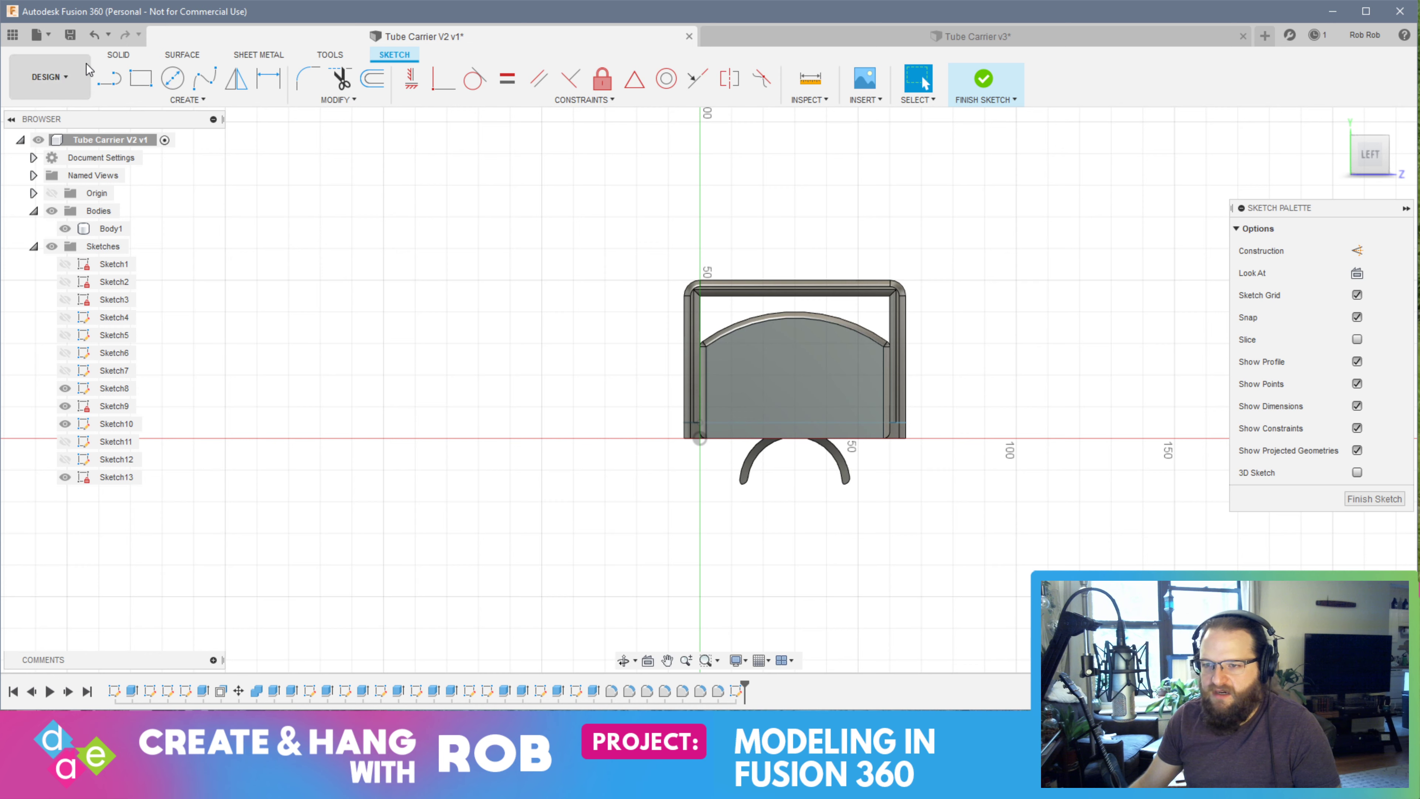
pyautogui.press('r')
pyautogui.scroll(4, 718, 450)
pyautogui.scroll(3, 719, 447)
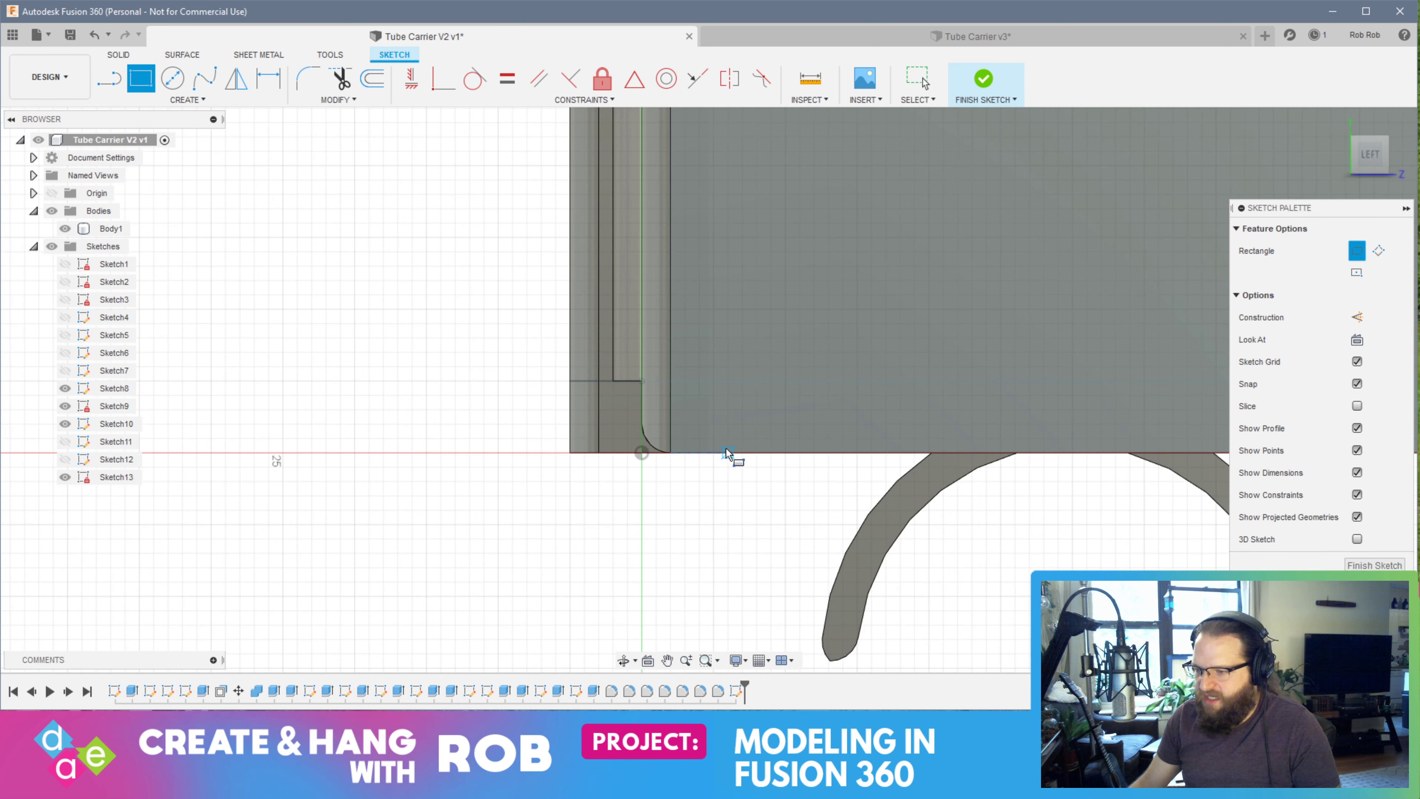
pyautogui.click(670, 451)
pyautogui.moveTo(985, 422); pyautogui.dragTo(518, 394, button='middle')
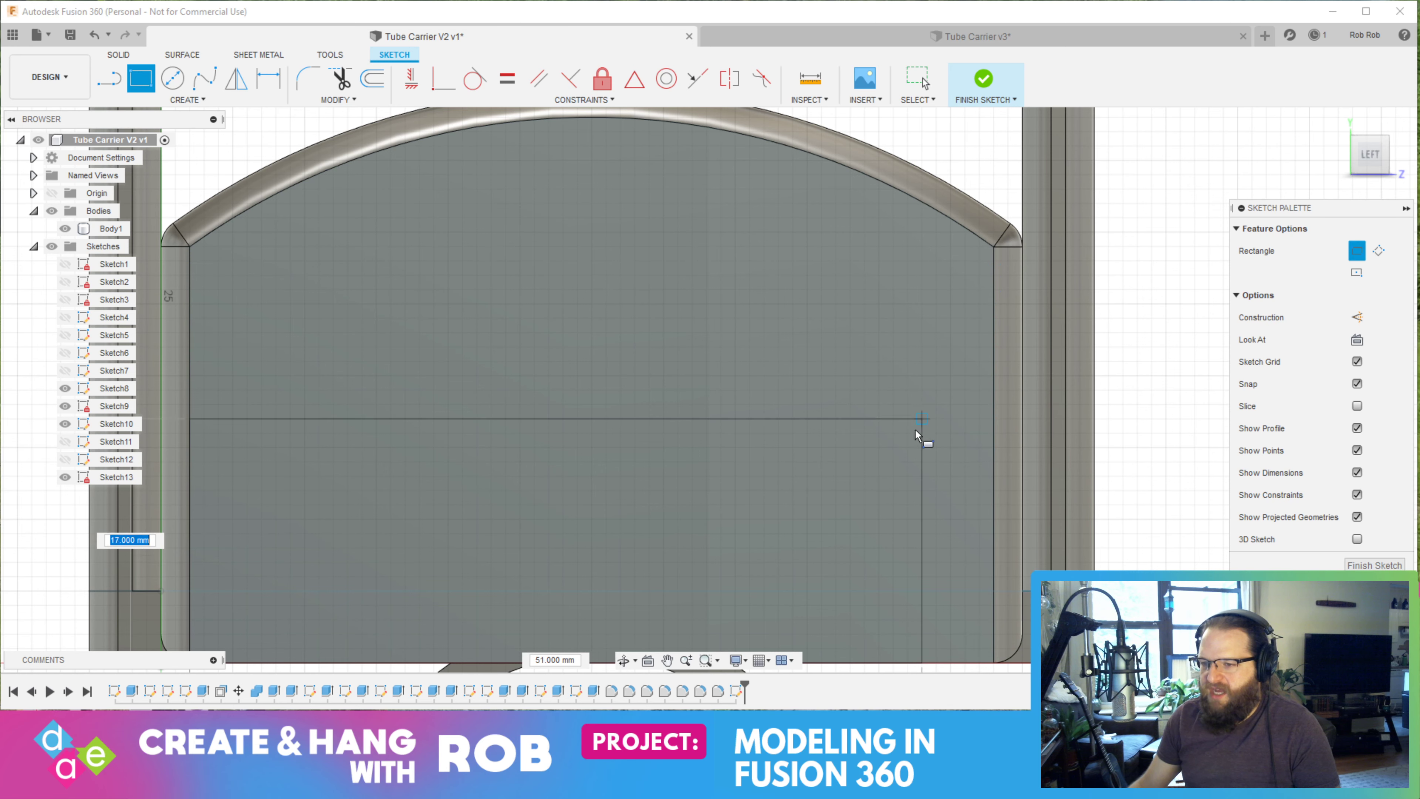
pyautogui.scroll(-2, 925, 427)
pyautogui.scroll(-2, 925, 428)
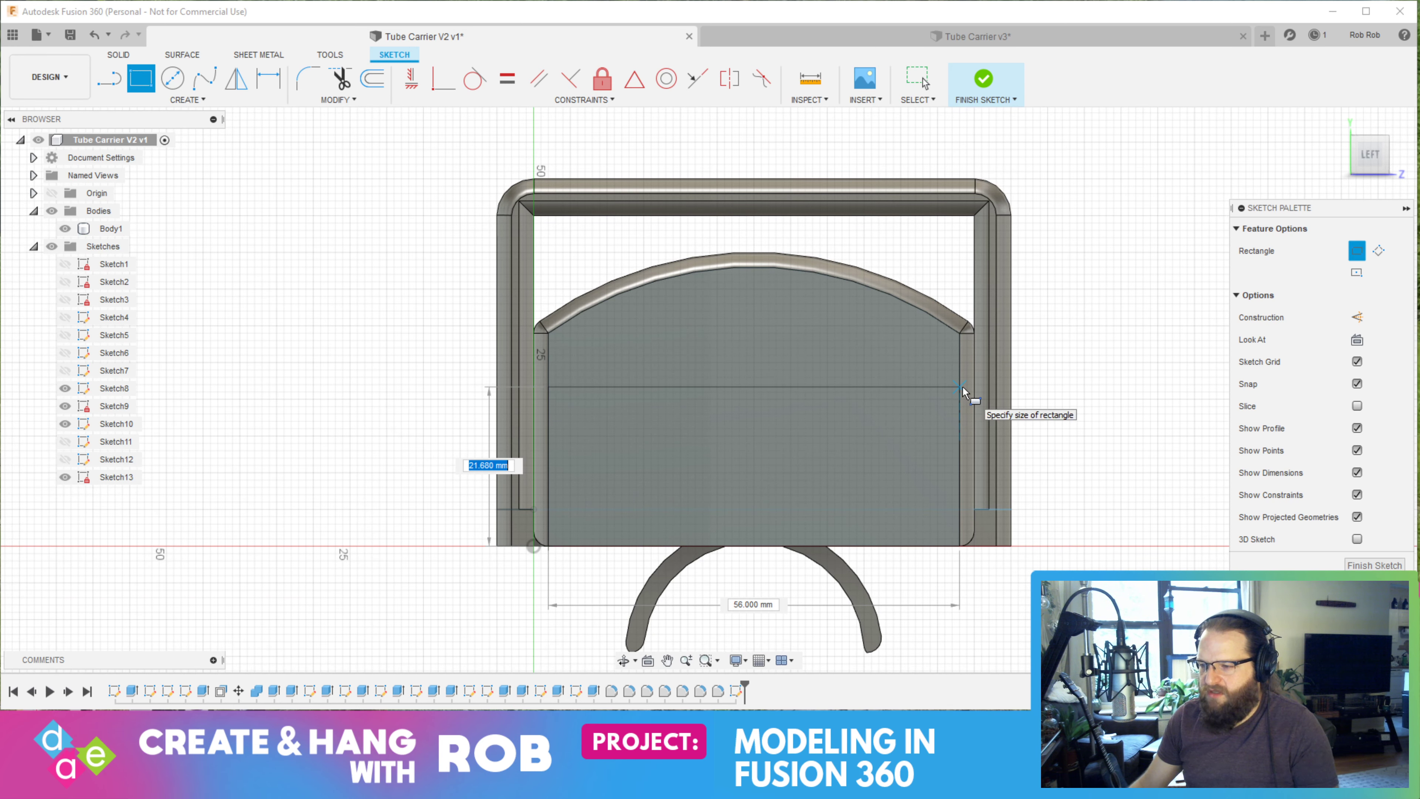
pyautogui.press('Escape')
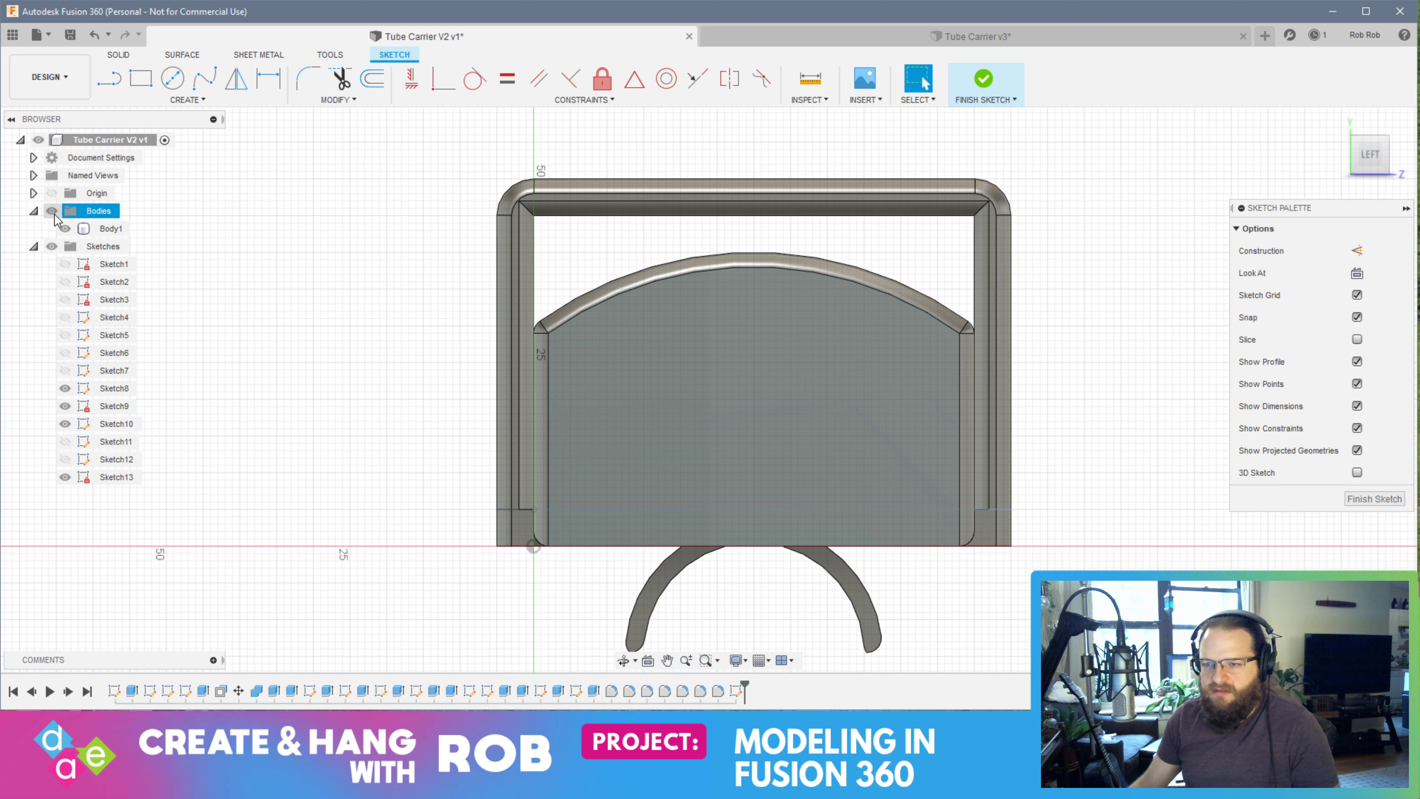
# Draw two 45 mm horizontal lines from the midpoint of the end wall's lower edge, one outward to each side
pyautogui.press('l')
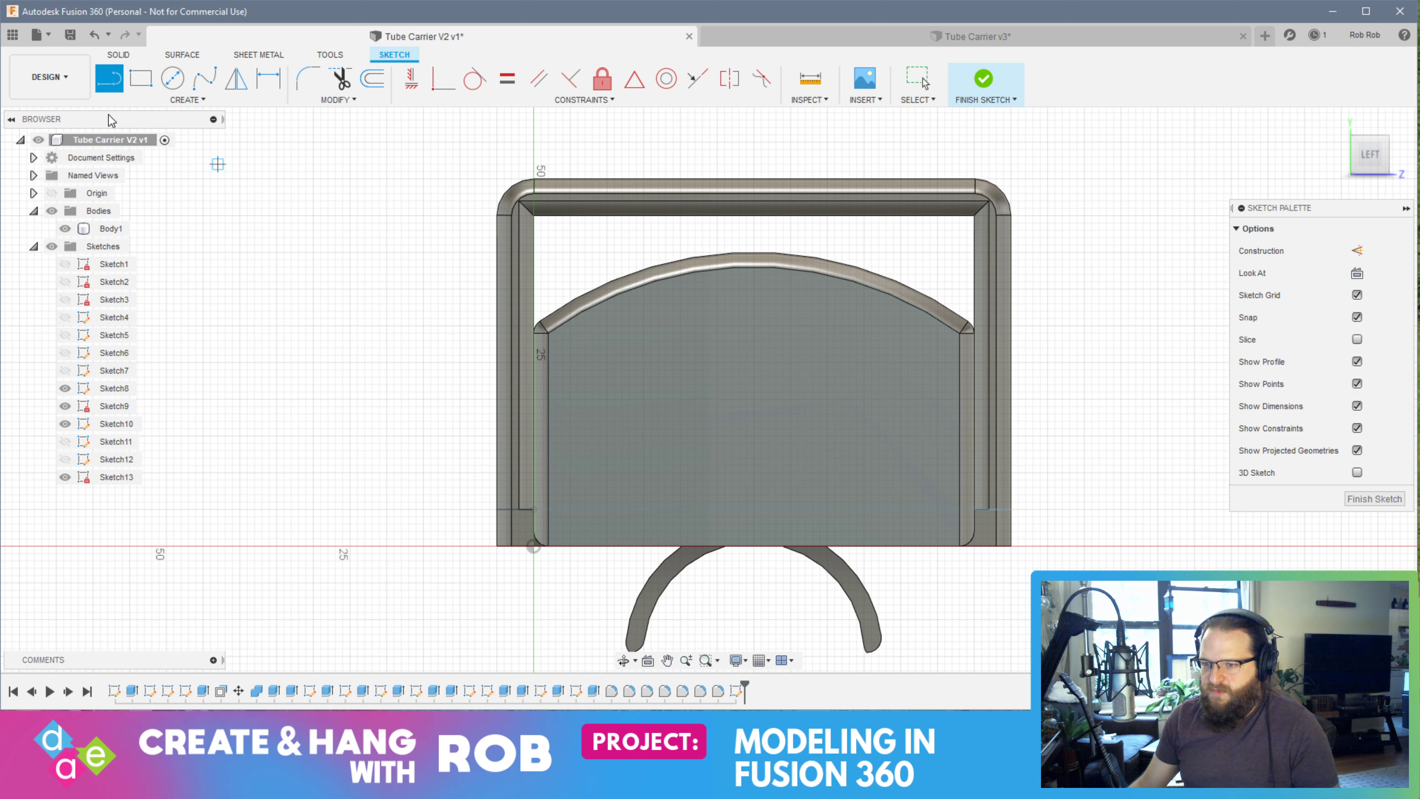
pyautogui.click(752, 547)
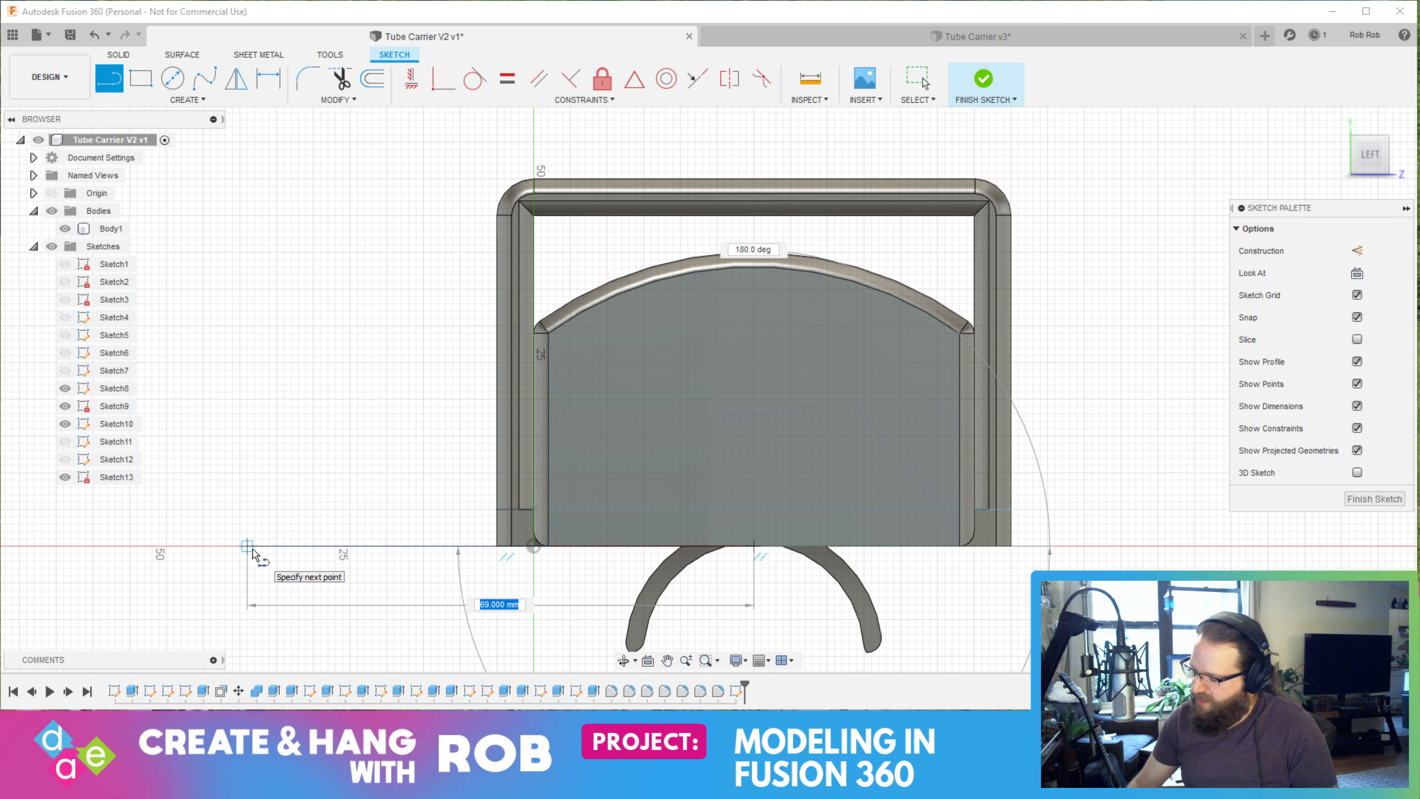
pyautogui.press('Return')
pyautogui.press('Escape')
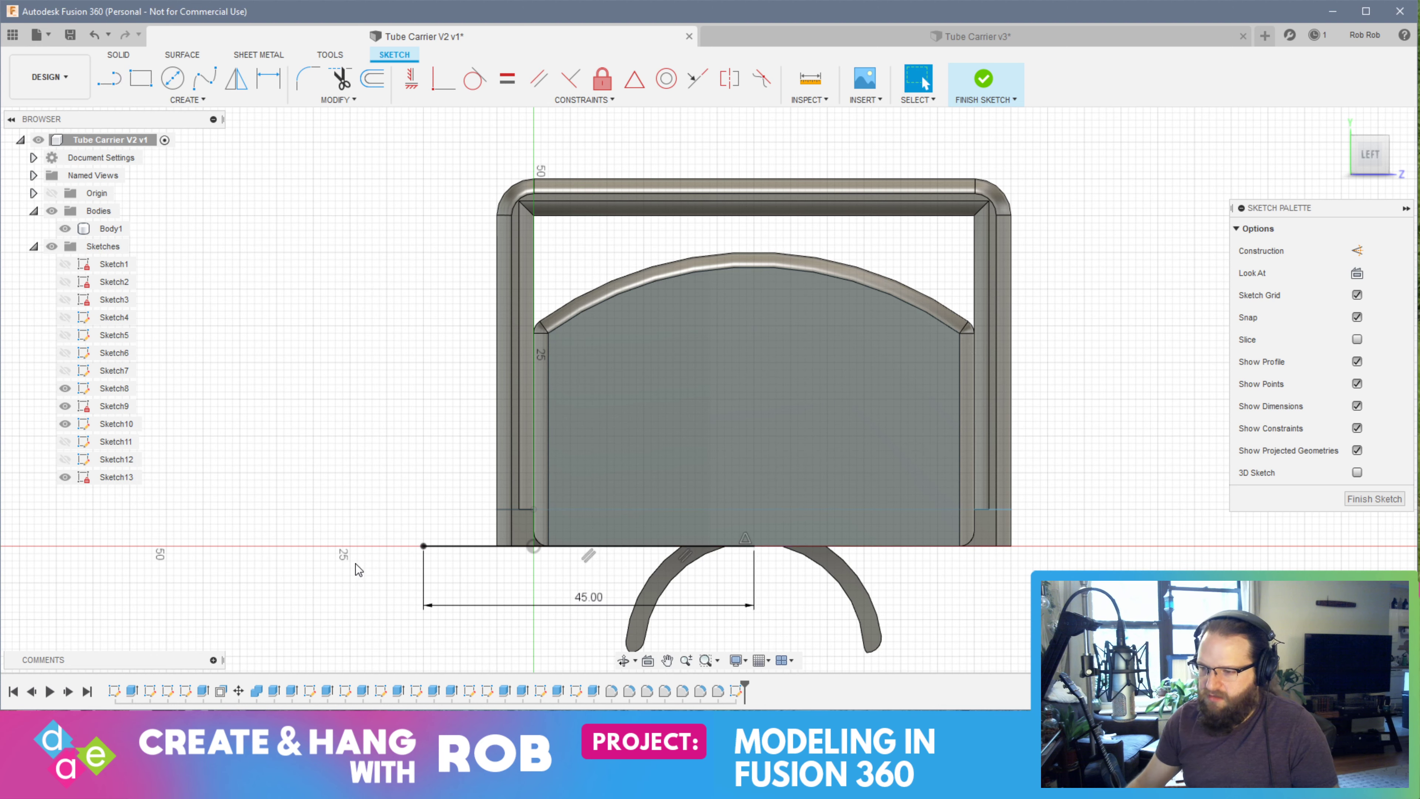
pyautogui.press('l')
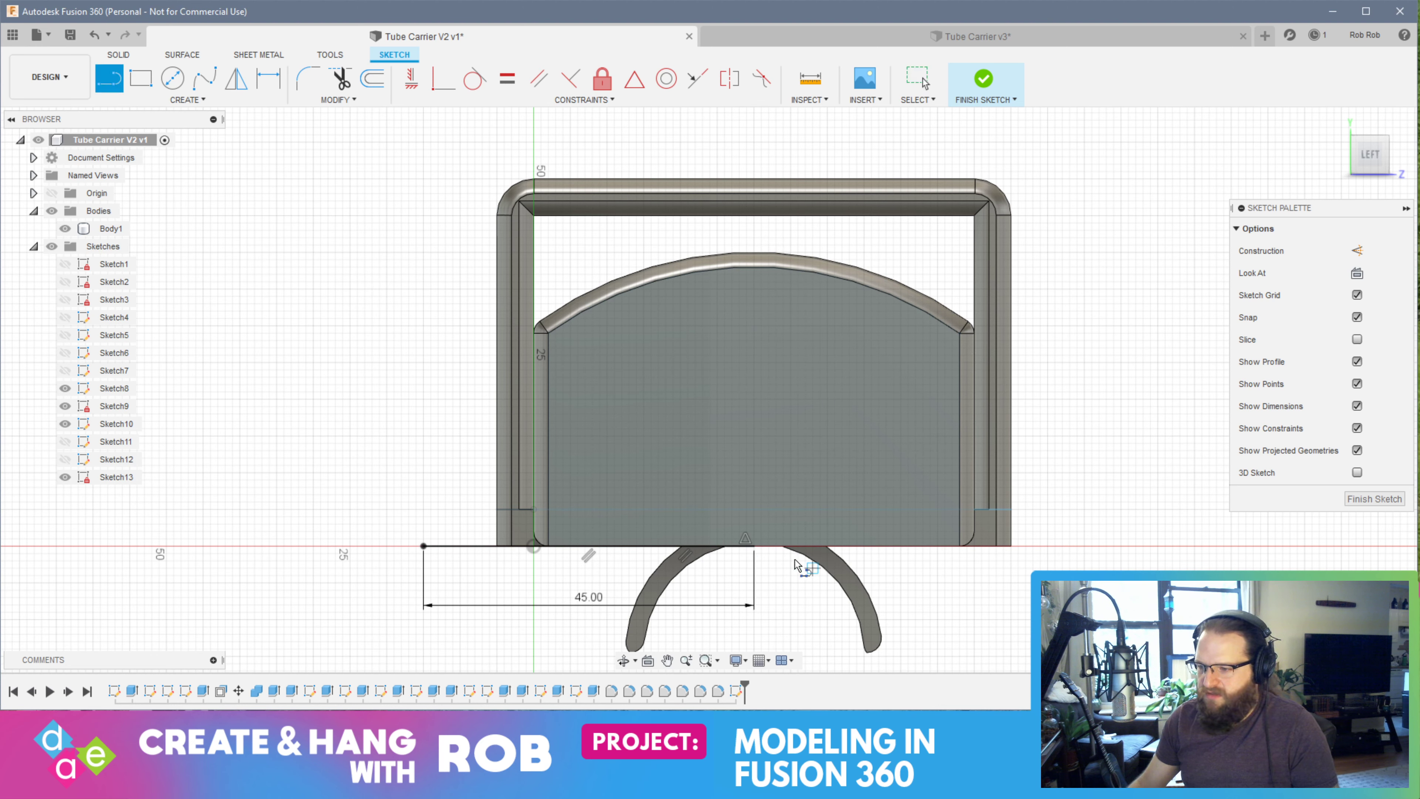
pyautogui.click(753, 547)
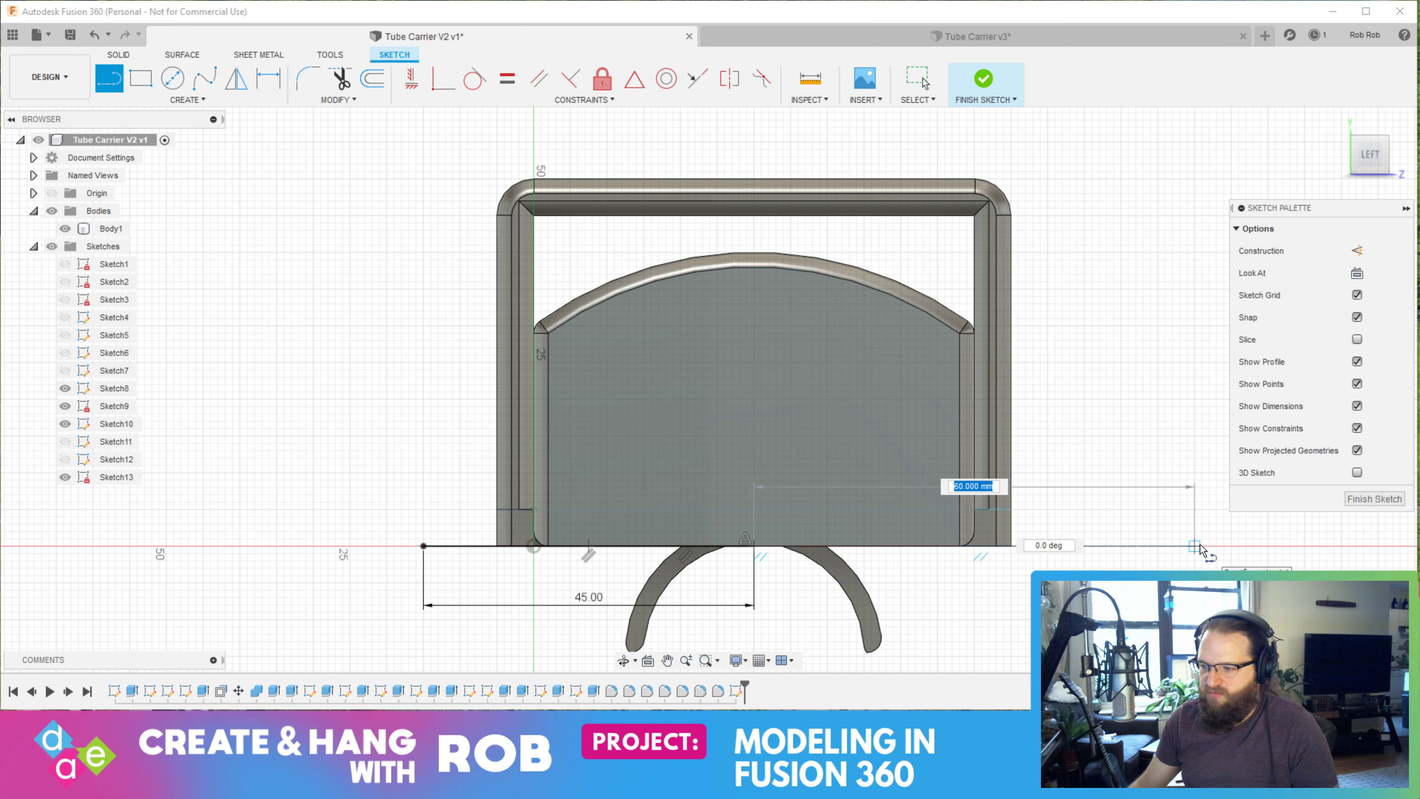
pyautogui.write('45')
pyautogui.press('Return')
pyautogui.press('Escape')
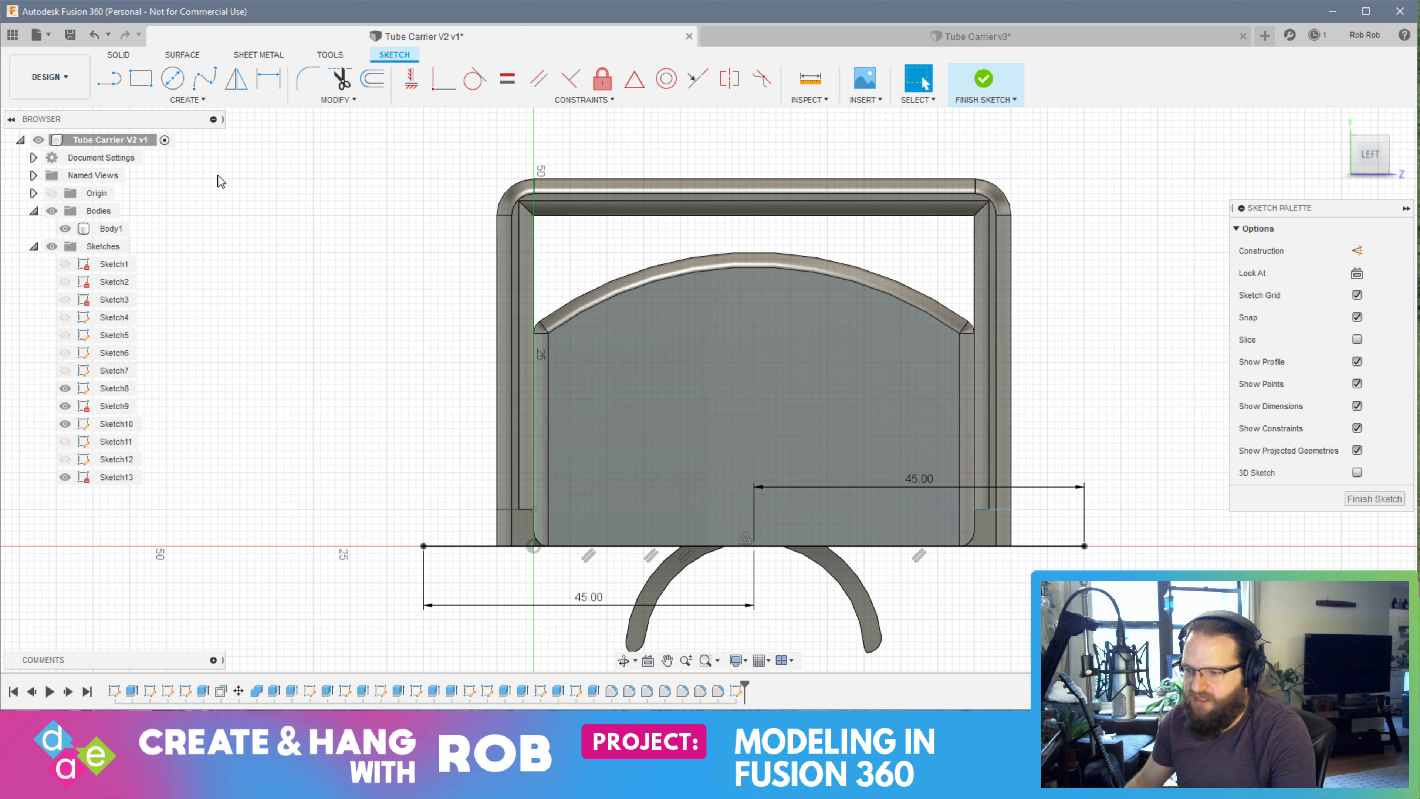
# Draw a rectangle 90 mm wide and 40 mm high from one line's outer end, and undo it together with both lines
pyautogui.click(141, 78)
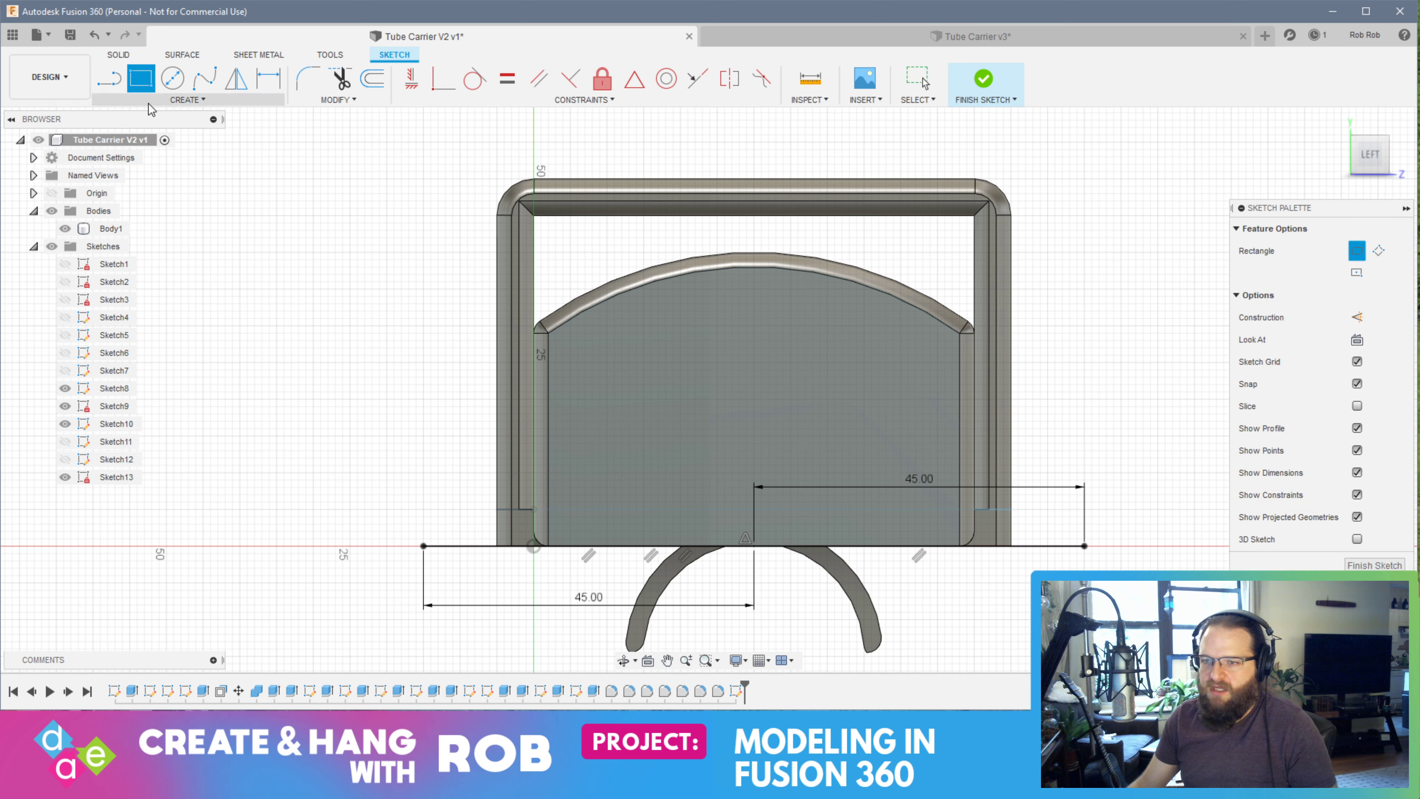
pyautogui.click(423, 546)
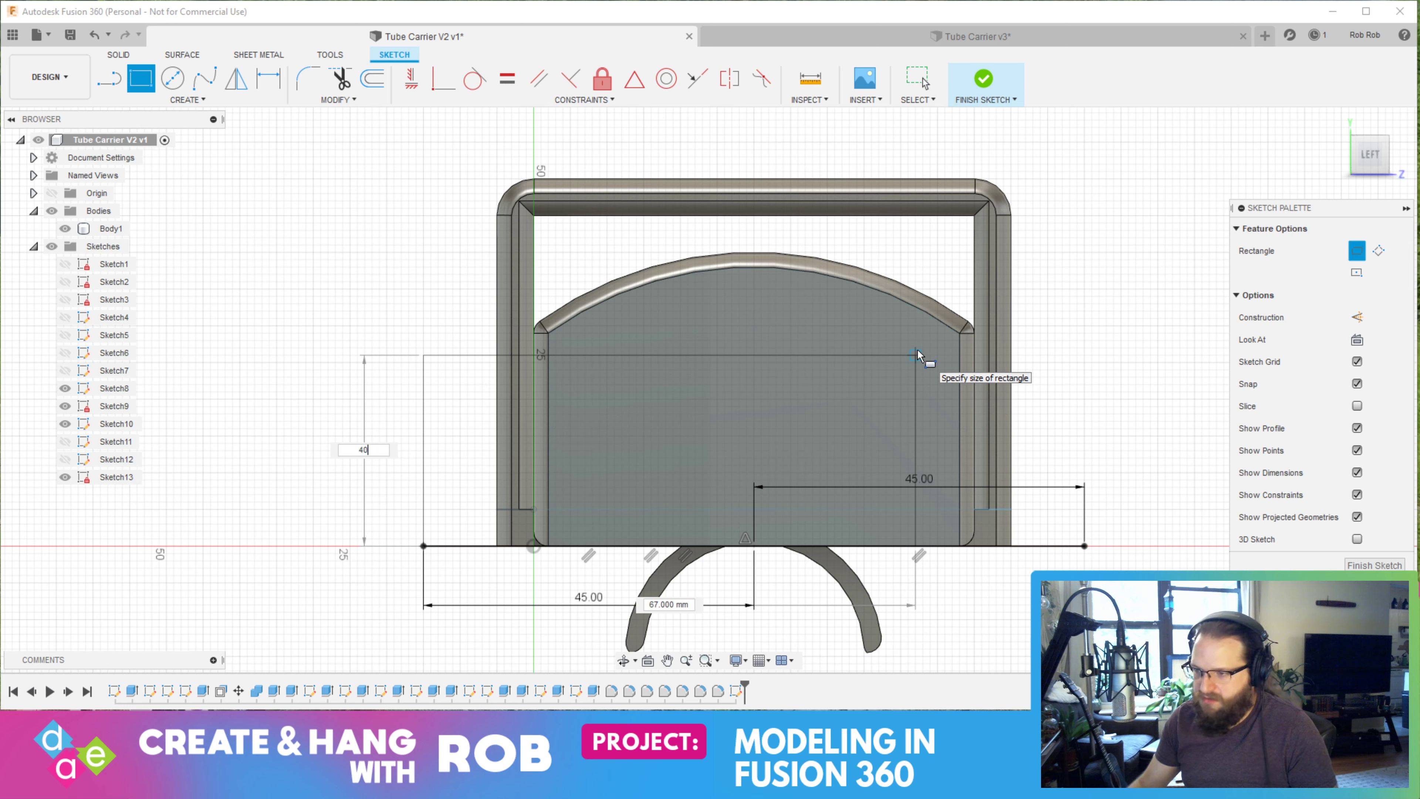
pyautogui.press('Tab')
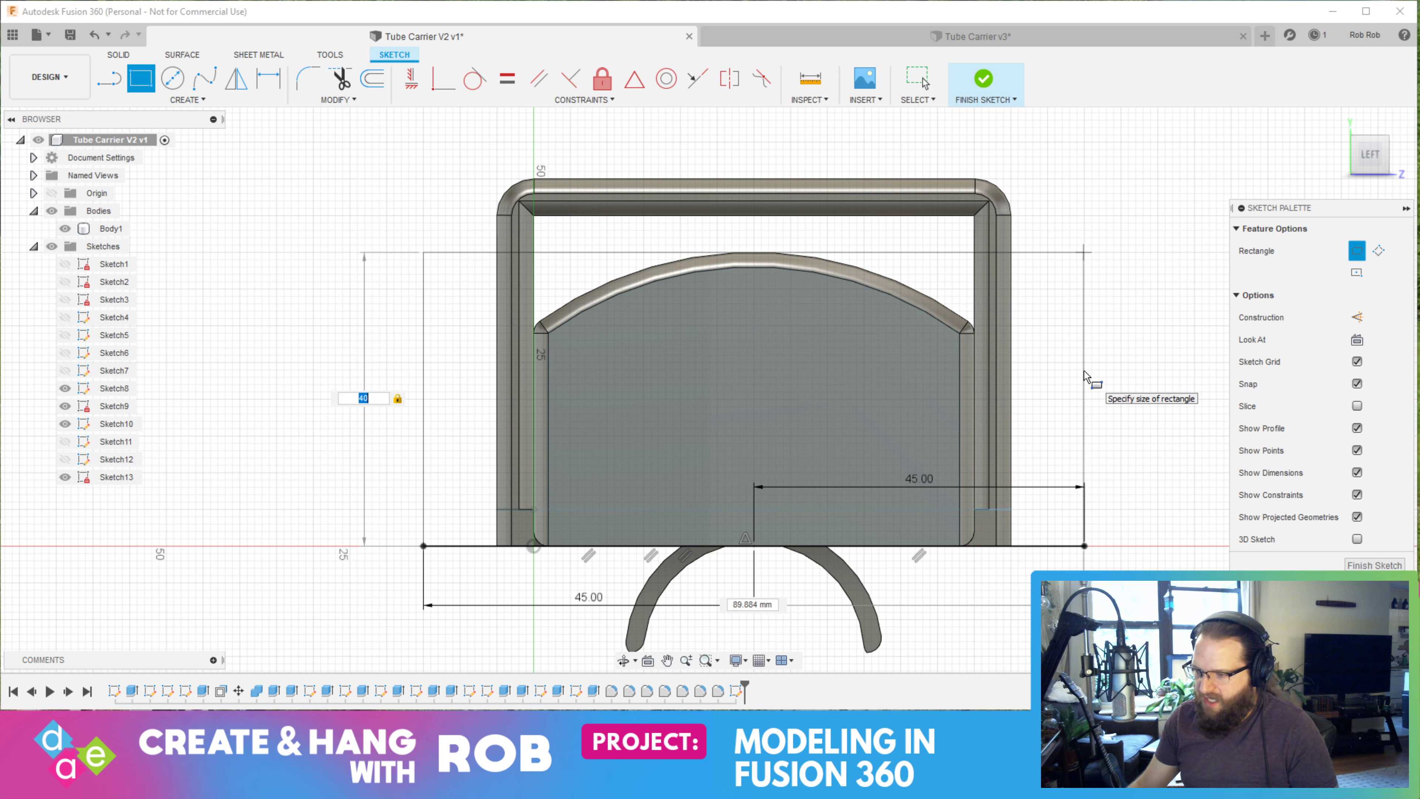
pyautogui.write('90')
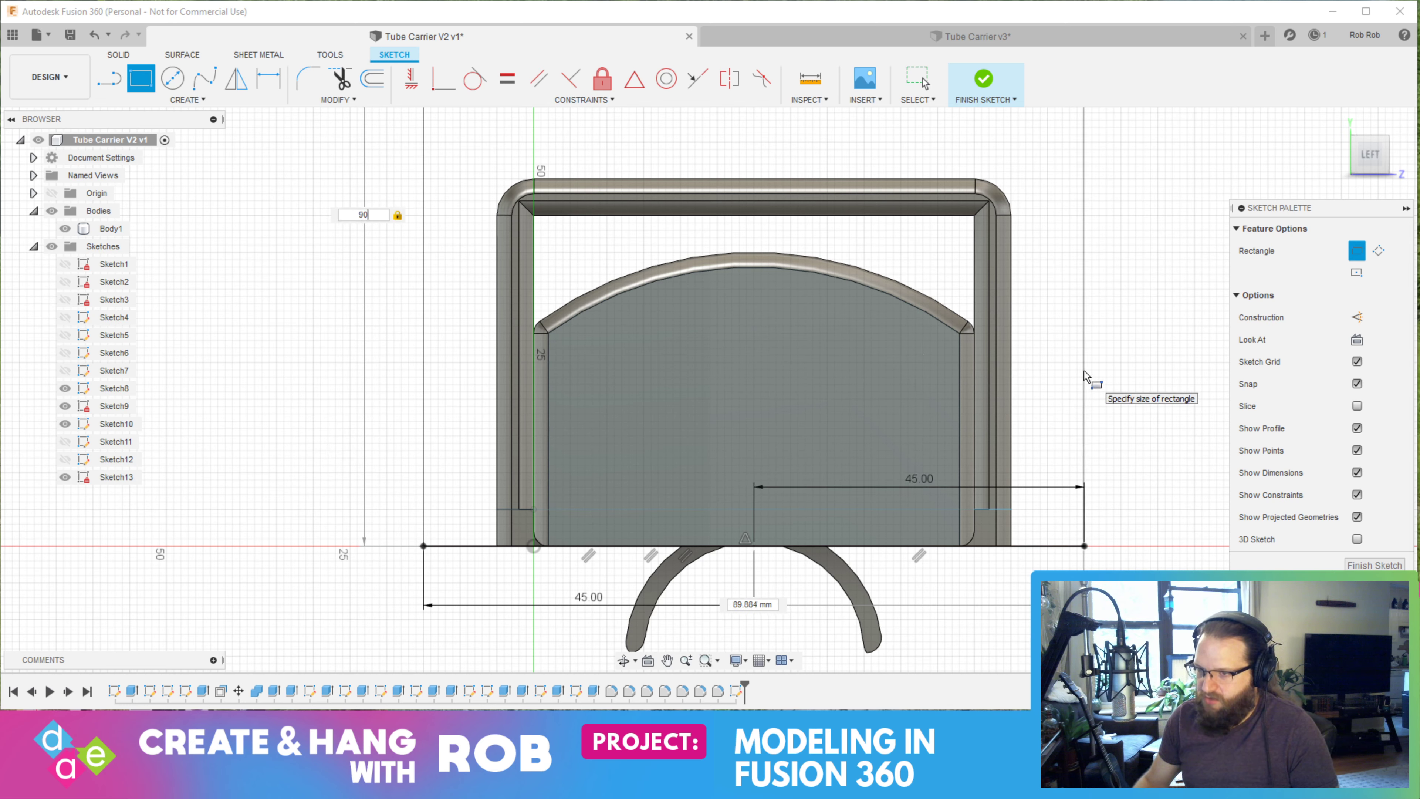
pyautogui.press('Tab')
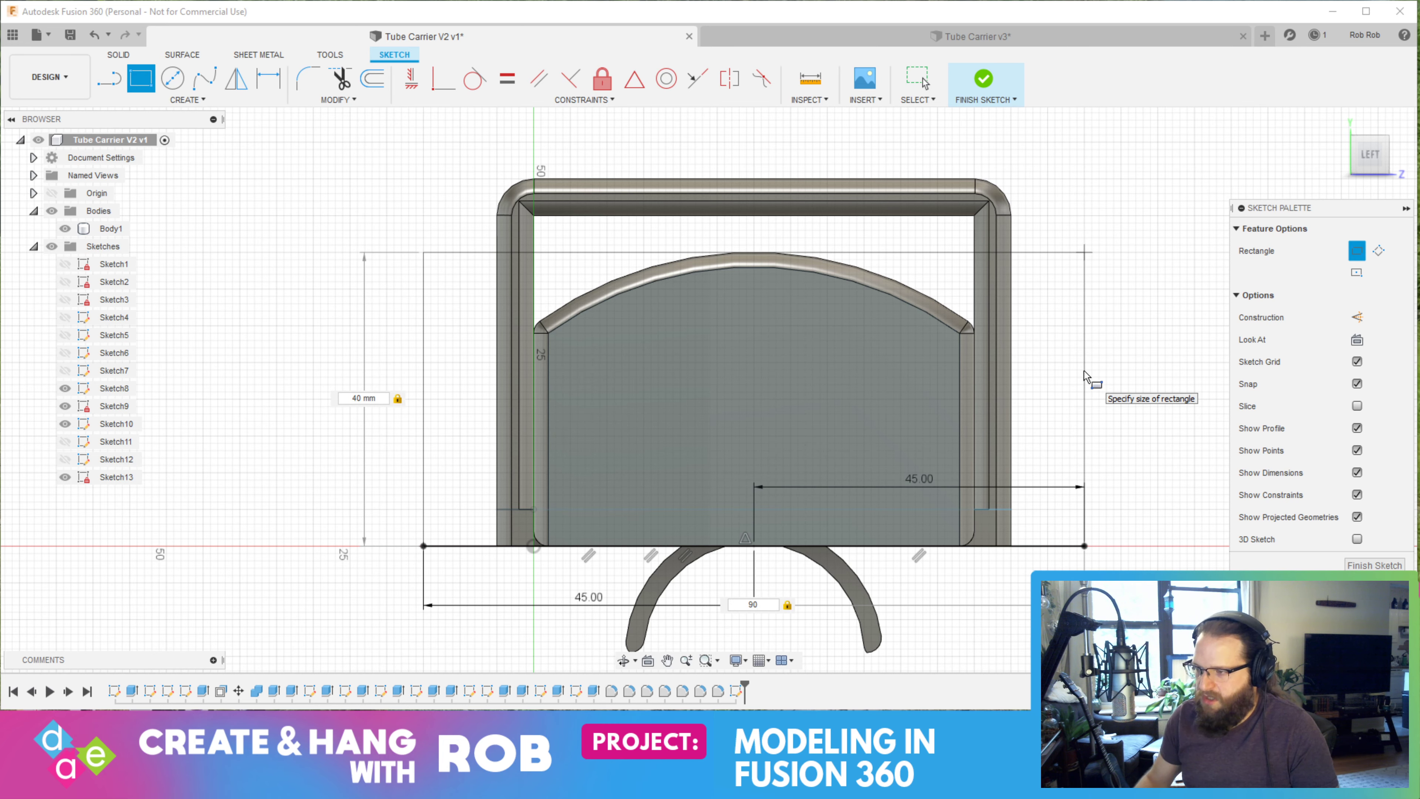
pyautogui.press('Return')
pyautogui.moveTo(908, 366)
pyautogui.keyDown('shift'); pyautogui.mouseDown(button='middle')
pyautogui.moveTo(808, 412)
pyautogui.moveTo(624, 381)
pyautogui.moveTo(437, 484)
pyautogui.moveTo(529, 376)
pyautogui.moveTo(502, 385)
pyautogui.mouseUp(button='middle'); pyautogui.keyUp('shift')
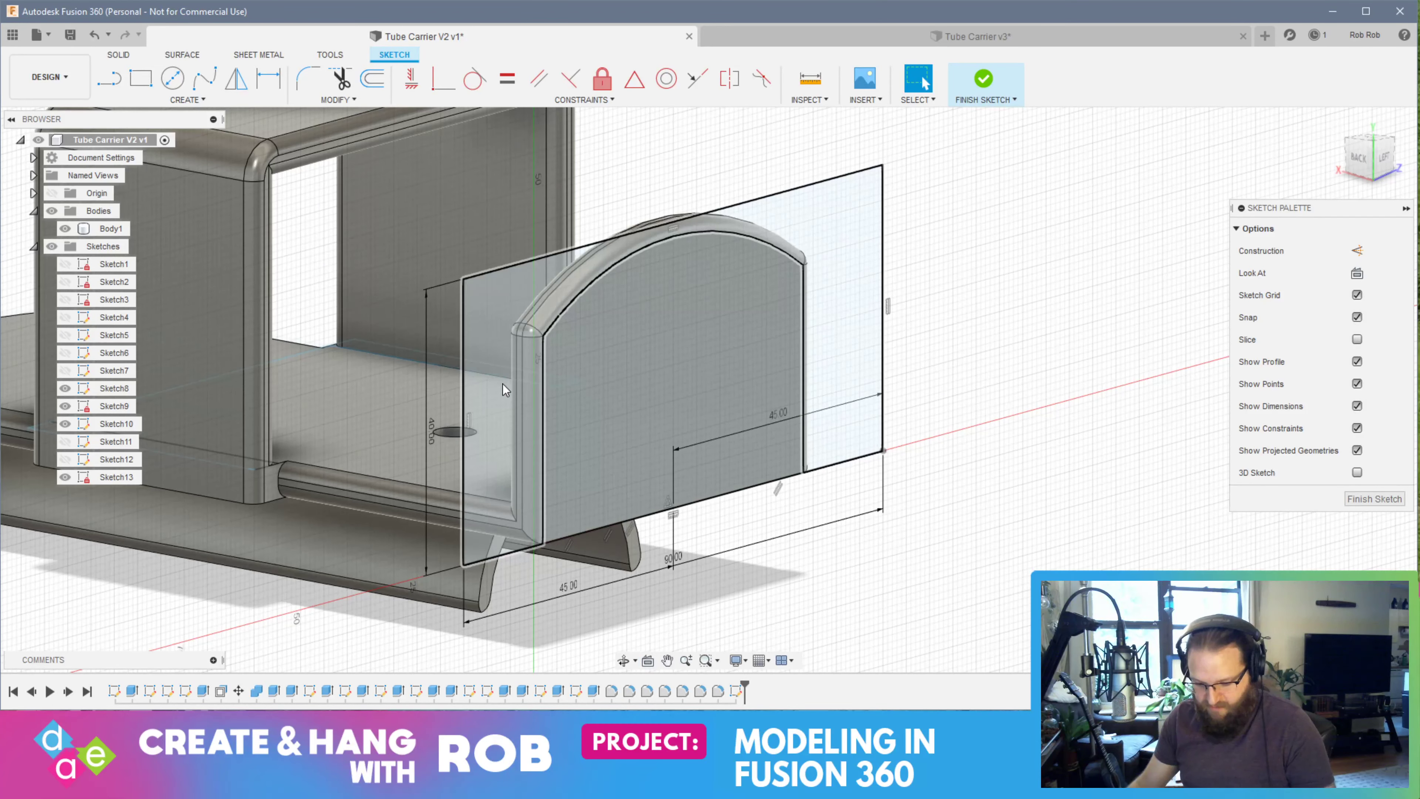
pyautogui.hotkey('ctrl', 'z')
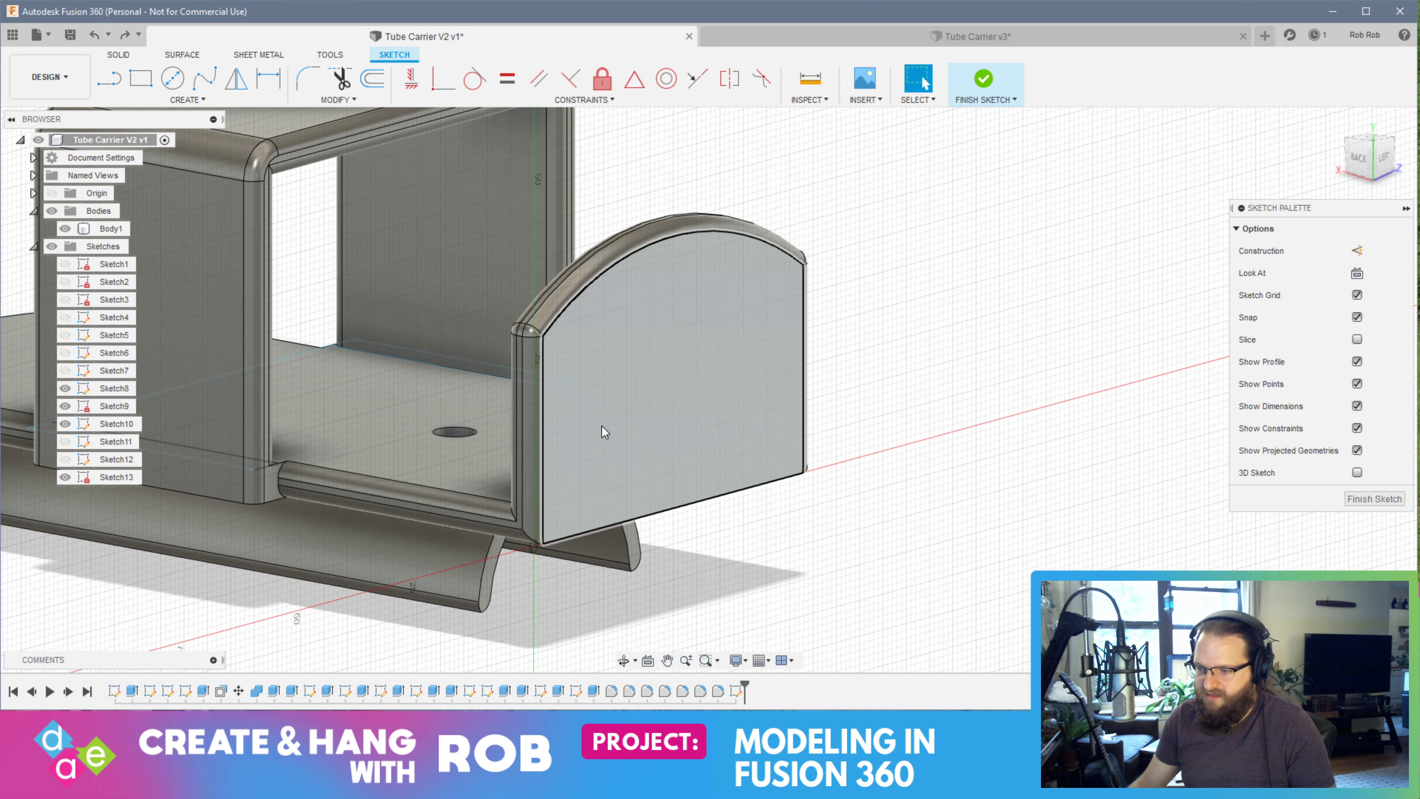
# Finish the sketch on the end wall's outer face and return to the solid model
pyautogui.click(1372, 499)
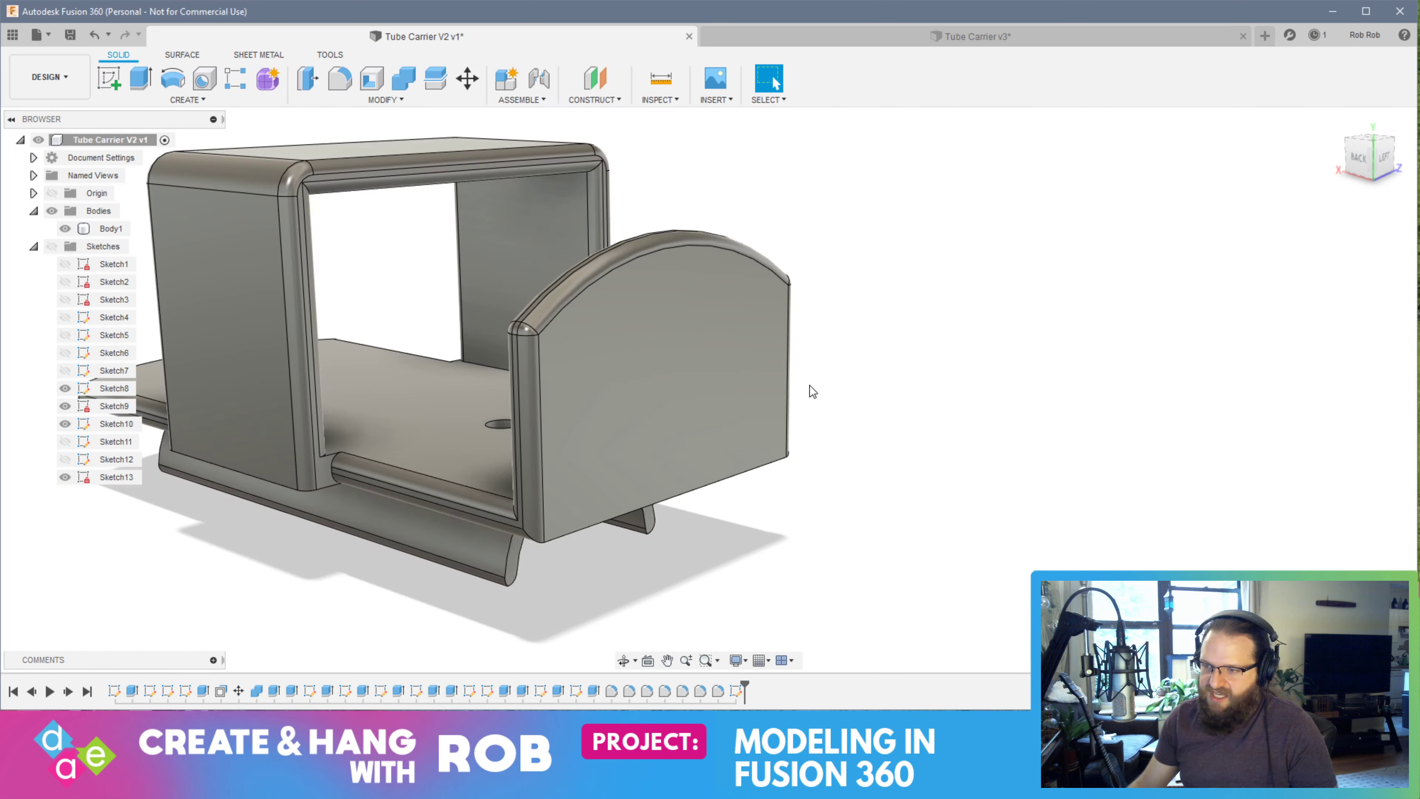
pyautogui.keyDown('shift'); pyautogui.moveTo(810, 386); pyautogui.dragTo(630, 359, button='middle'); pyautogui.keyUp('shift')
pyautogui.click(387, 264)
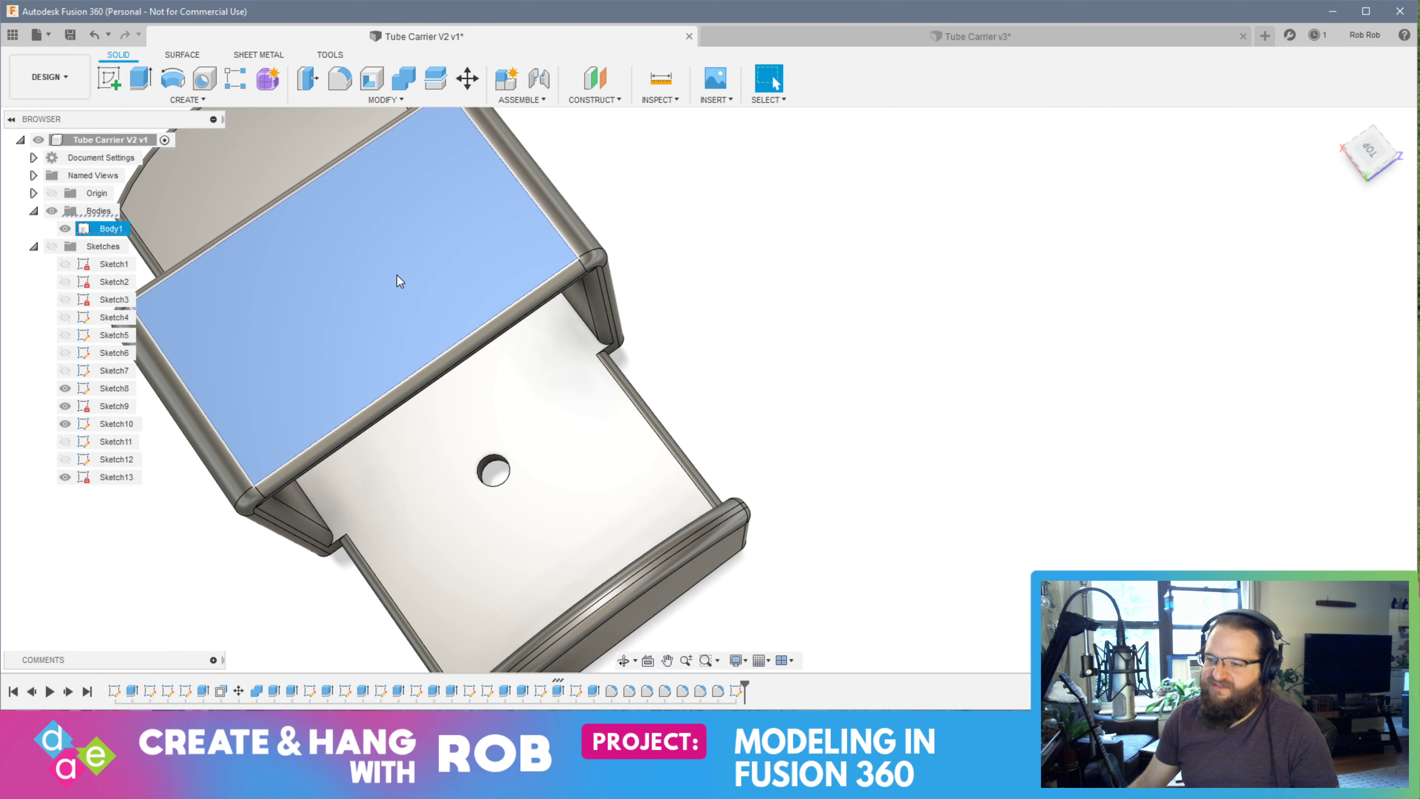
# Start a sketch on the bridging frame's top face and draw a centre rectangle 90 mm by 40 mm about the face's centre
pyautogui.click(109, 79)
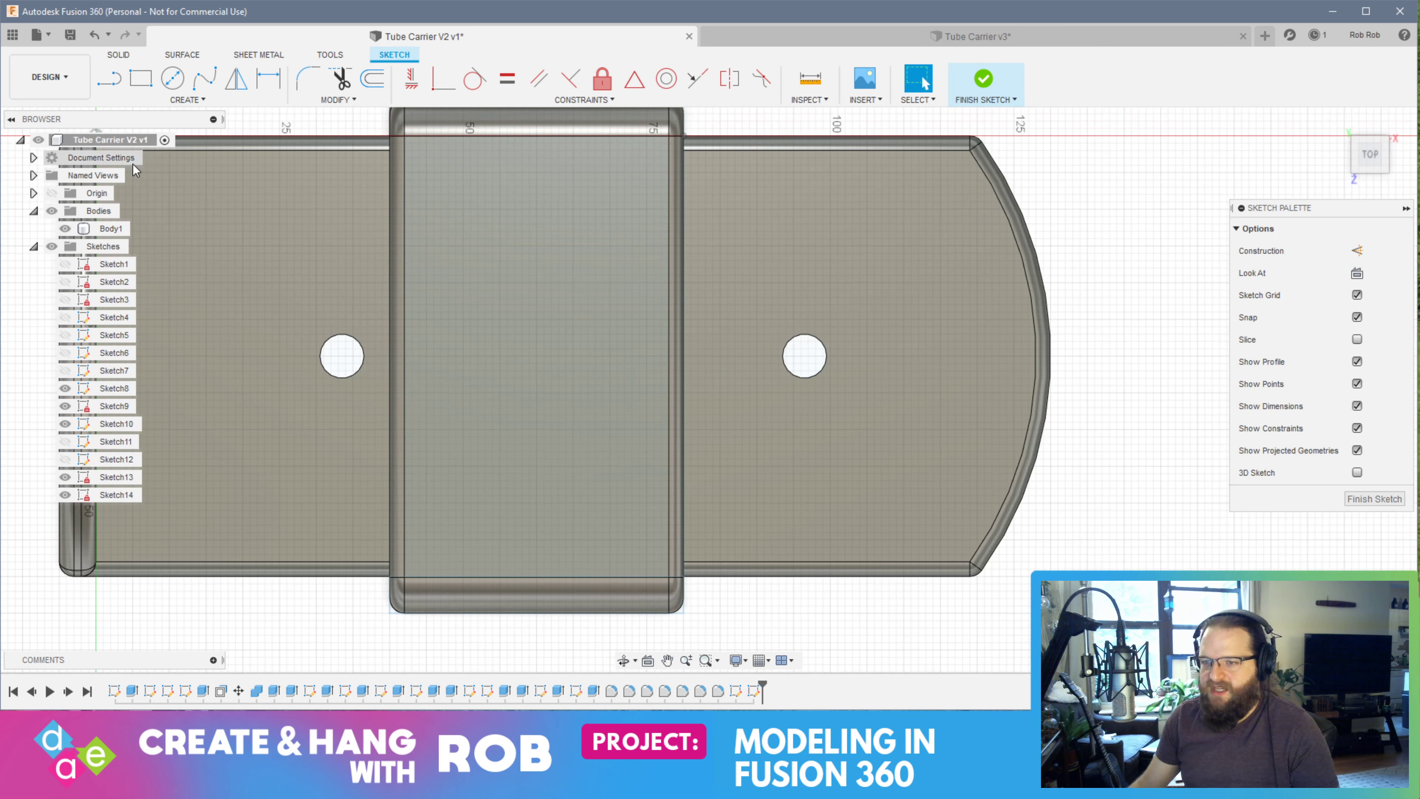
pyautogui.click(201, 100)
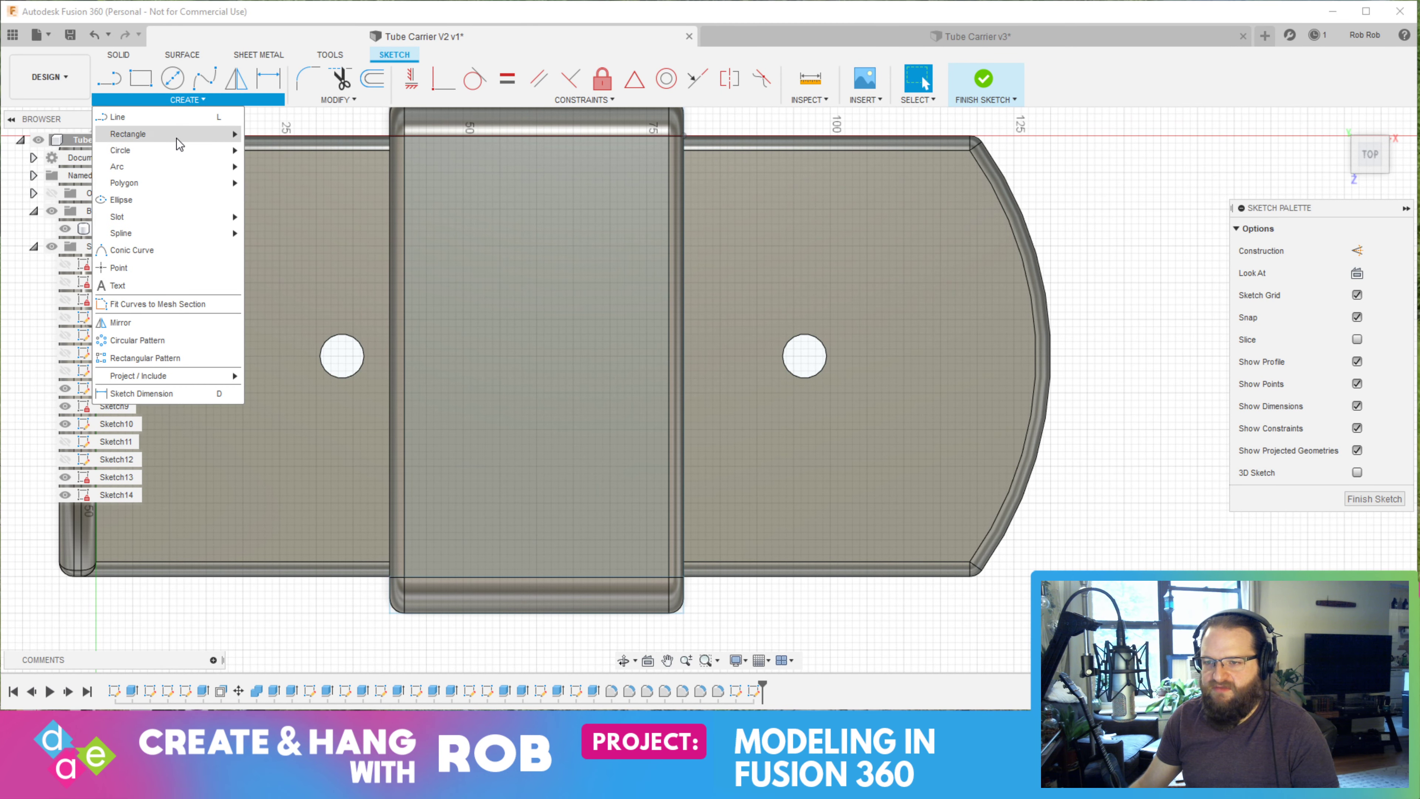
pyautogui.moveTo(179, 144)
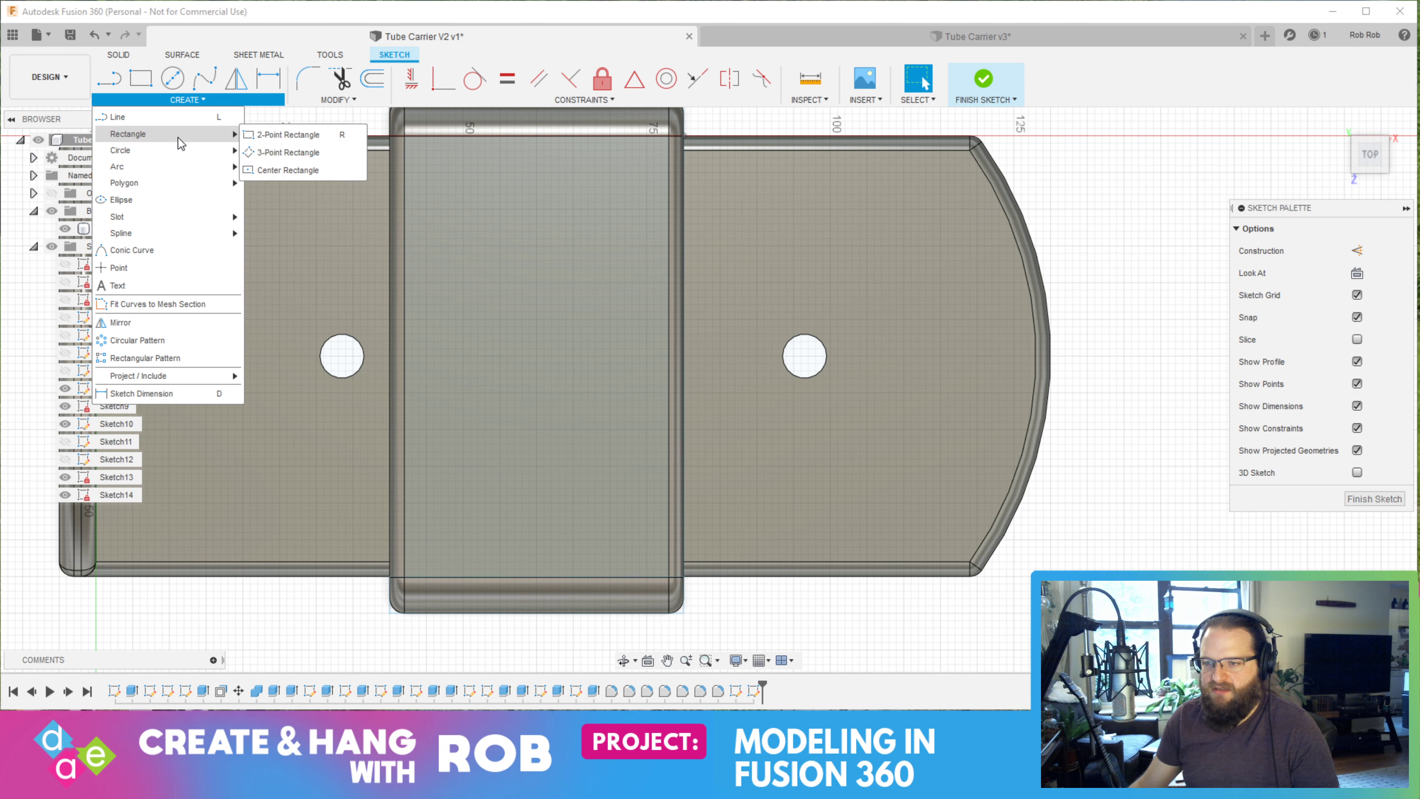
pyautogui.click(291, 150)
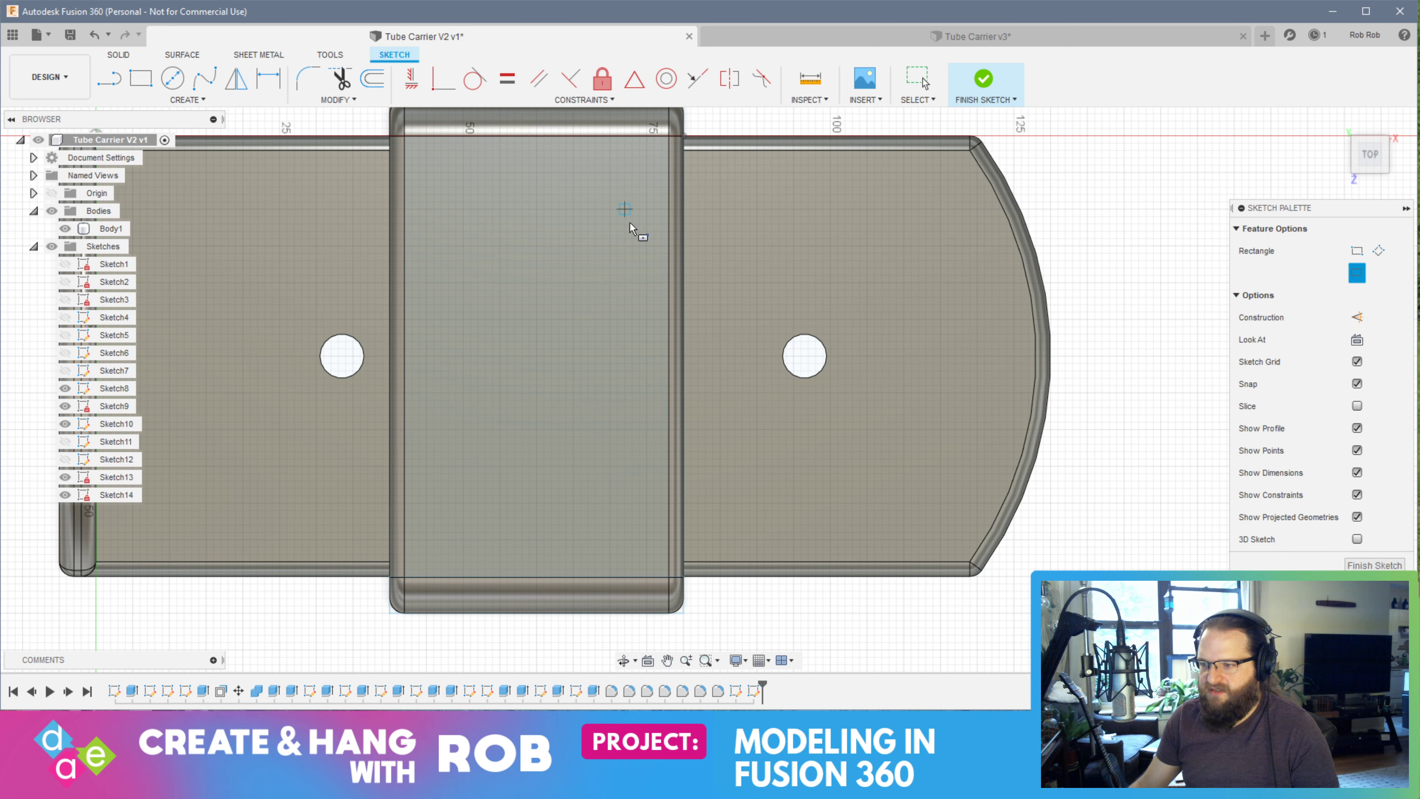
pyautogui.click(535, 356)
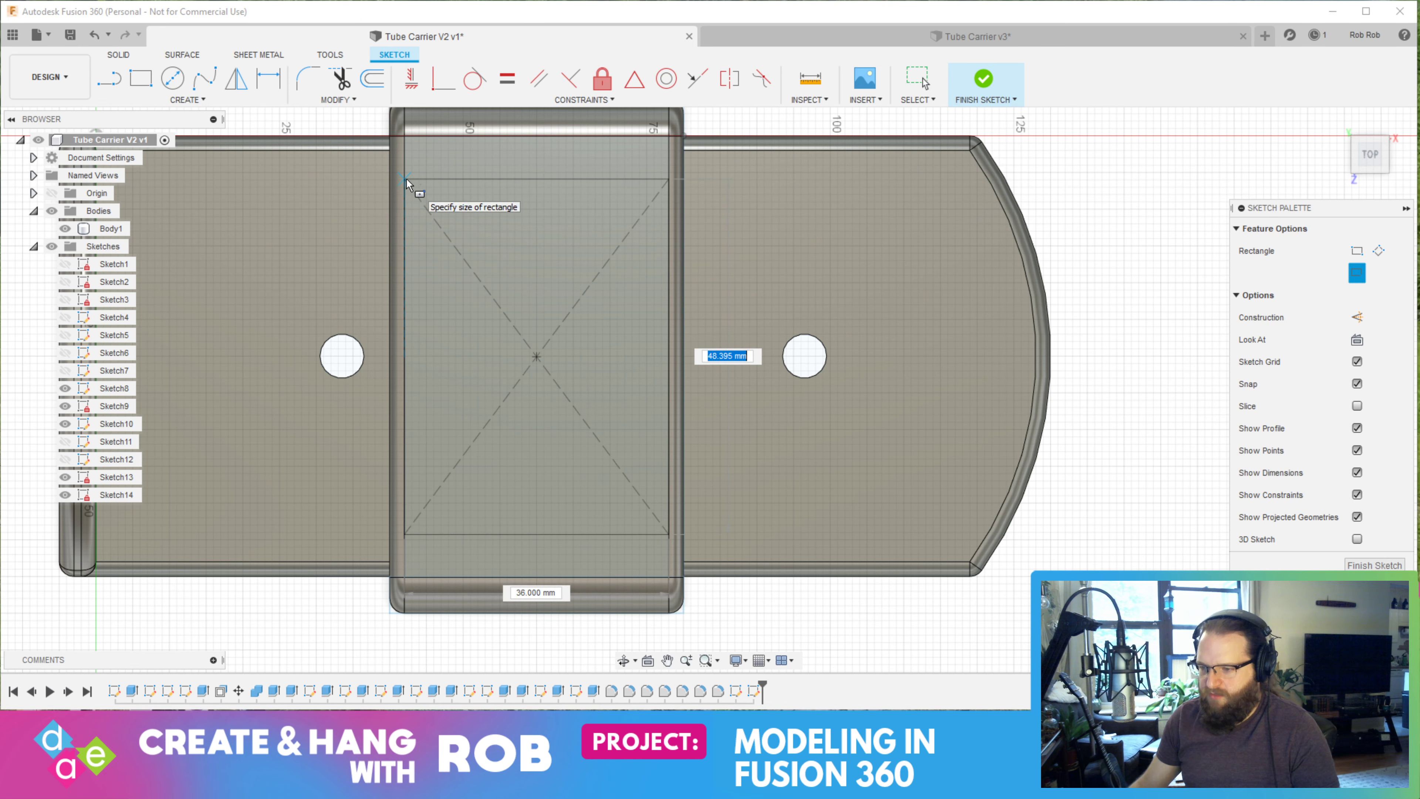
pyautogui.write('90')
pyautogui.press('Tab')
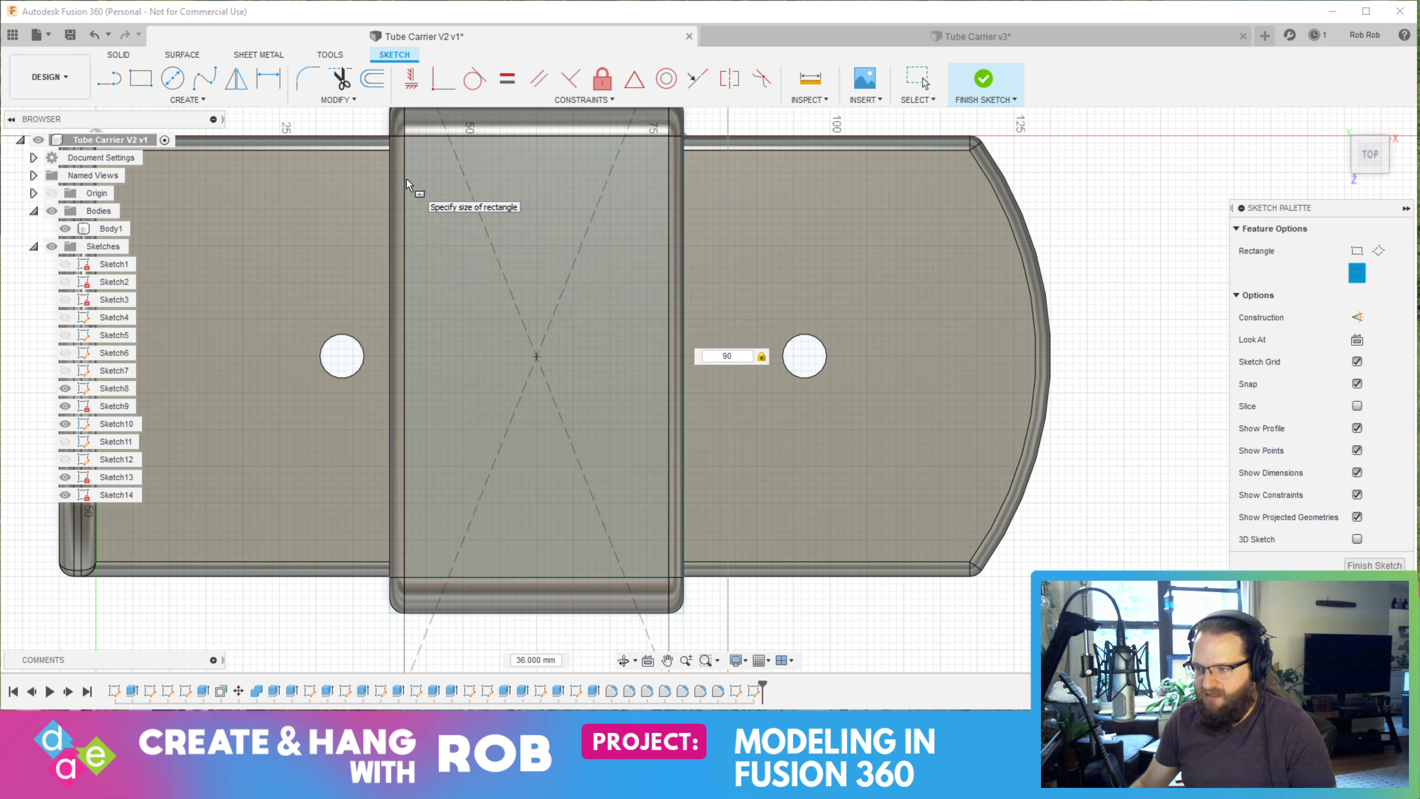
pyautogui.press('Tab')
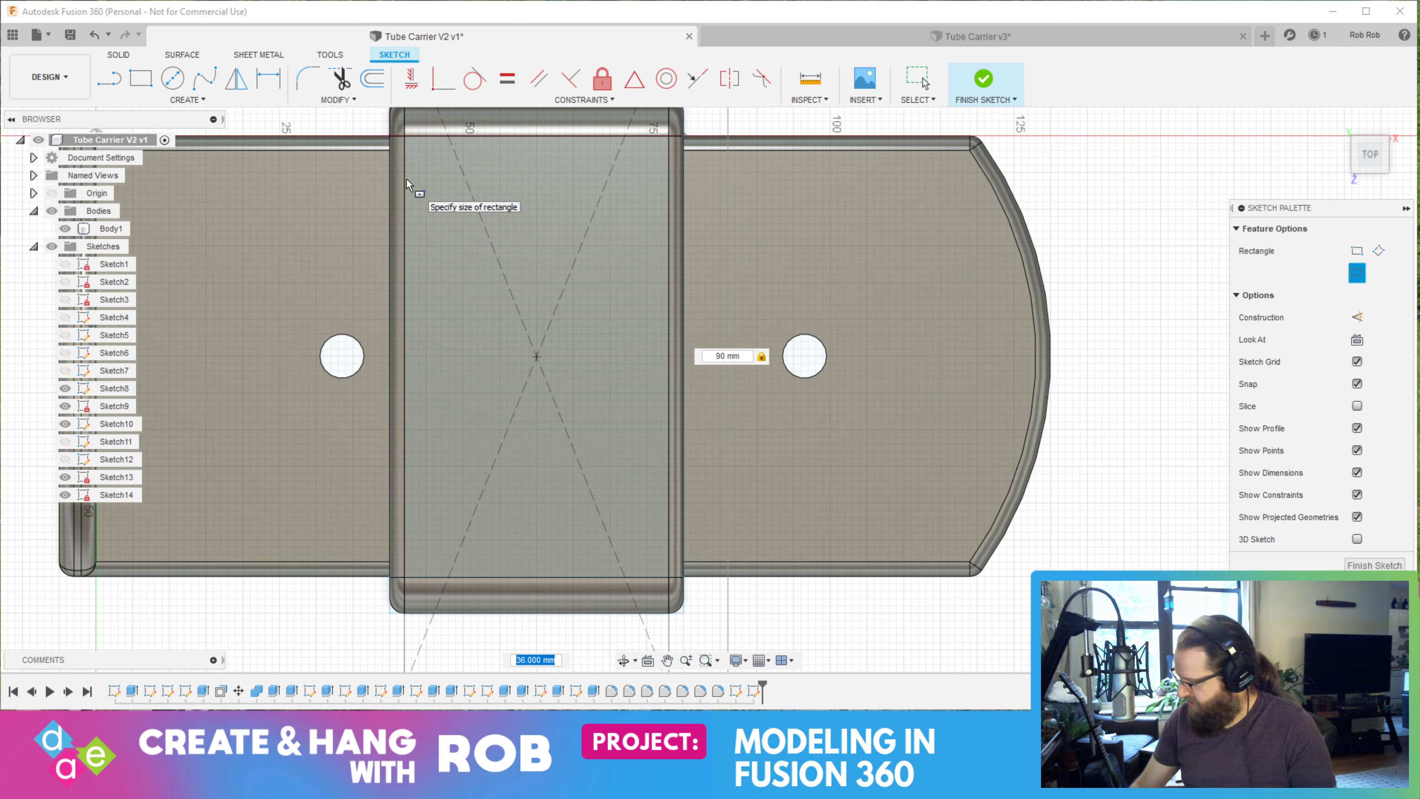
pyautogui.write('40')
pyautogui.press('Return')
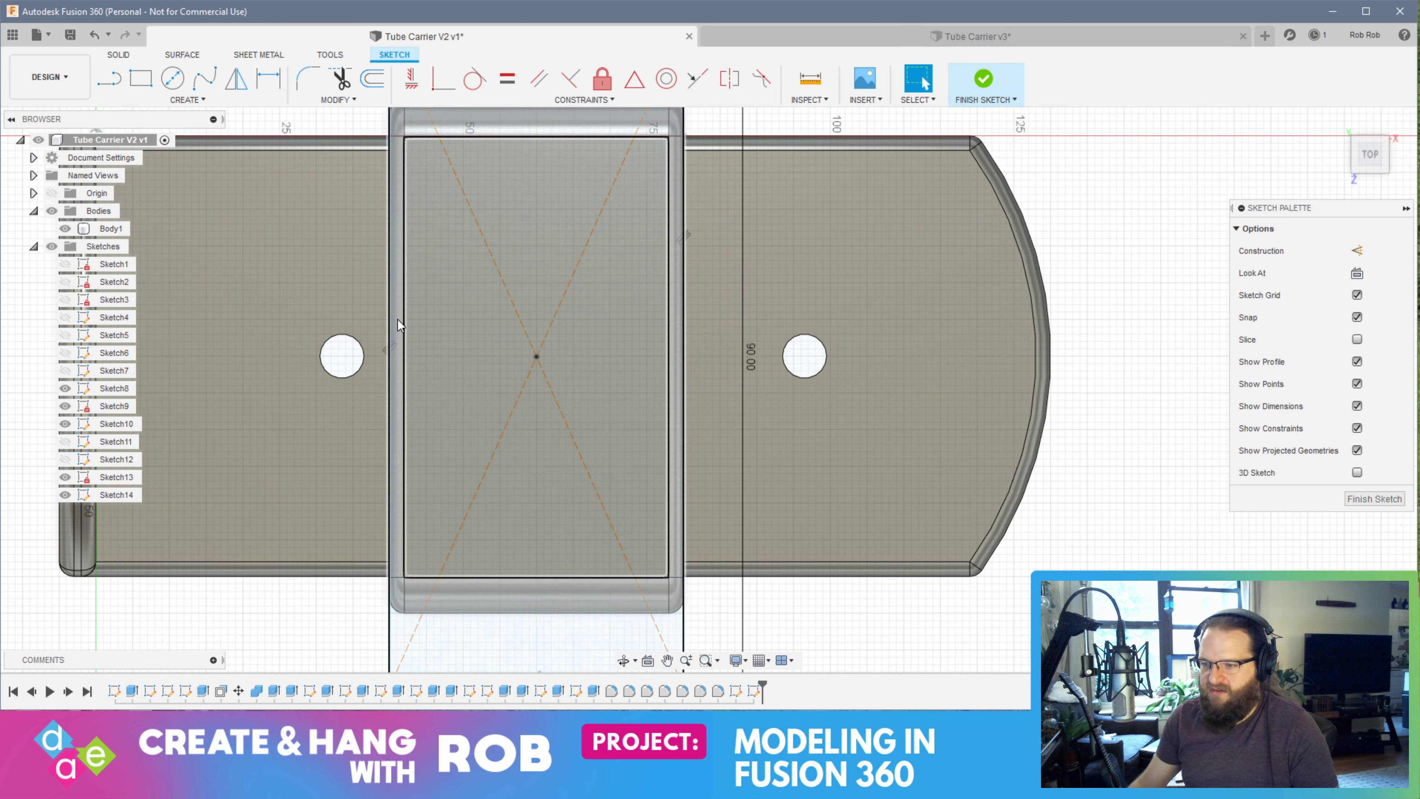
# Inspect the rectangle against the frame, open its 90 mm dimension for editing, and undo the rectangle
pyautogui.keyDown('shift'); pyautogui.moveTo(397, 320); pyautogui.dragTo(385, 217, button='middle'); pyautogui.keyUp('shift')
pyautogui.press('Escape')
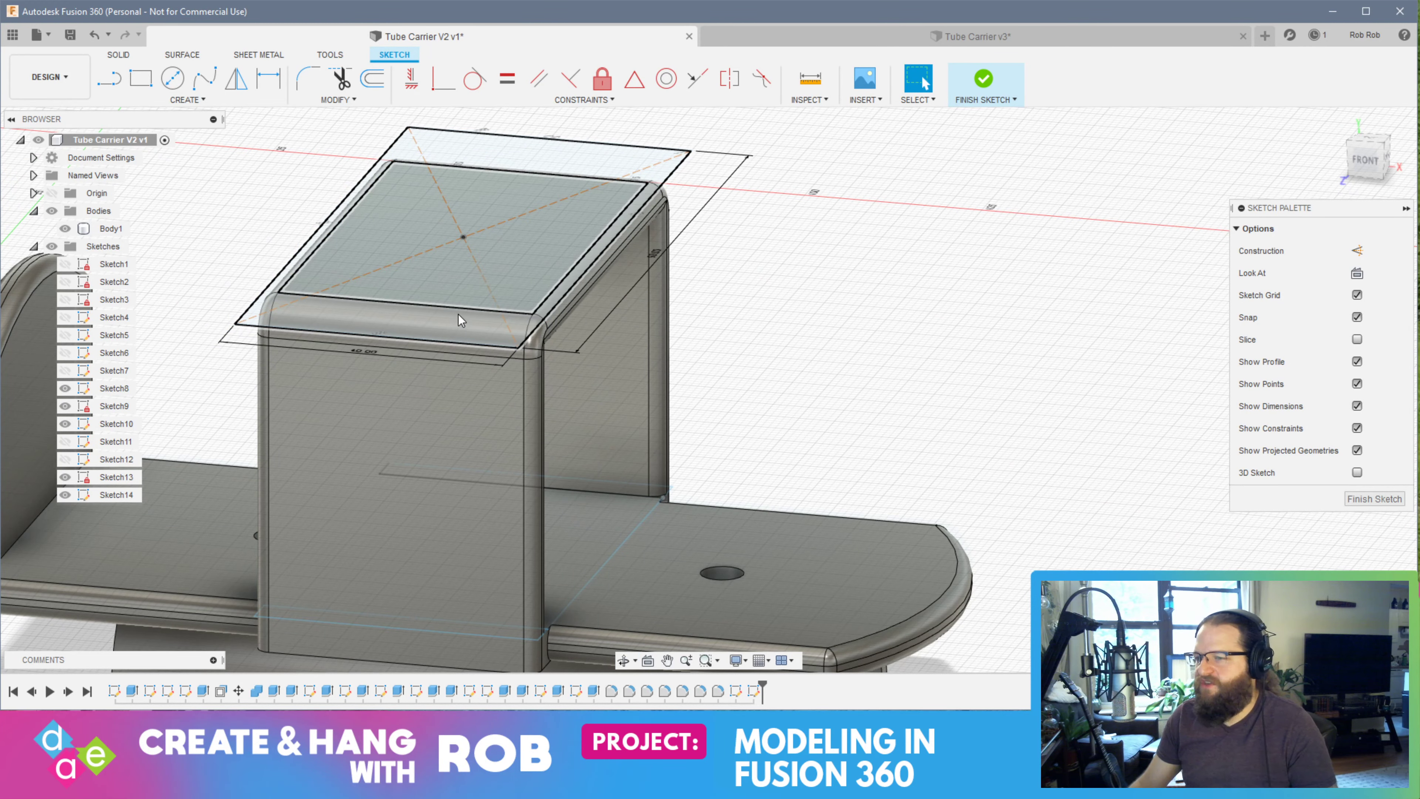
pyautogui.keyDown('shift'); pyautogui.moveTo(459, 314); pyautogui.dragTo(471, 365, button='middle'); pyautogui.keyUp('shift')
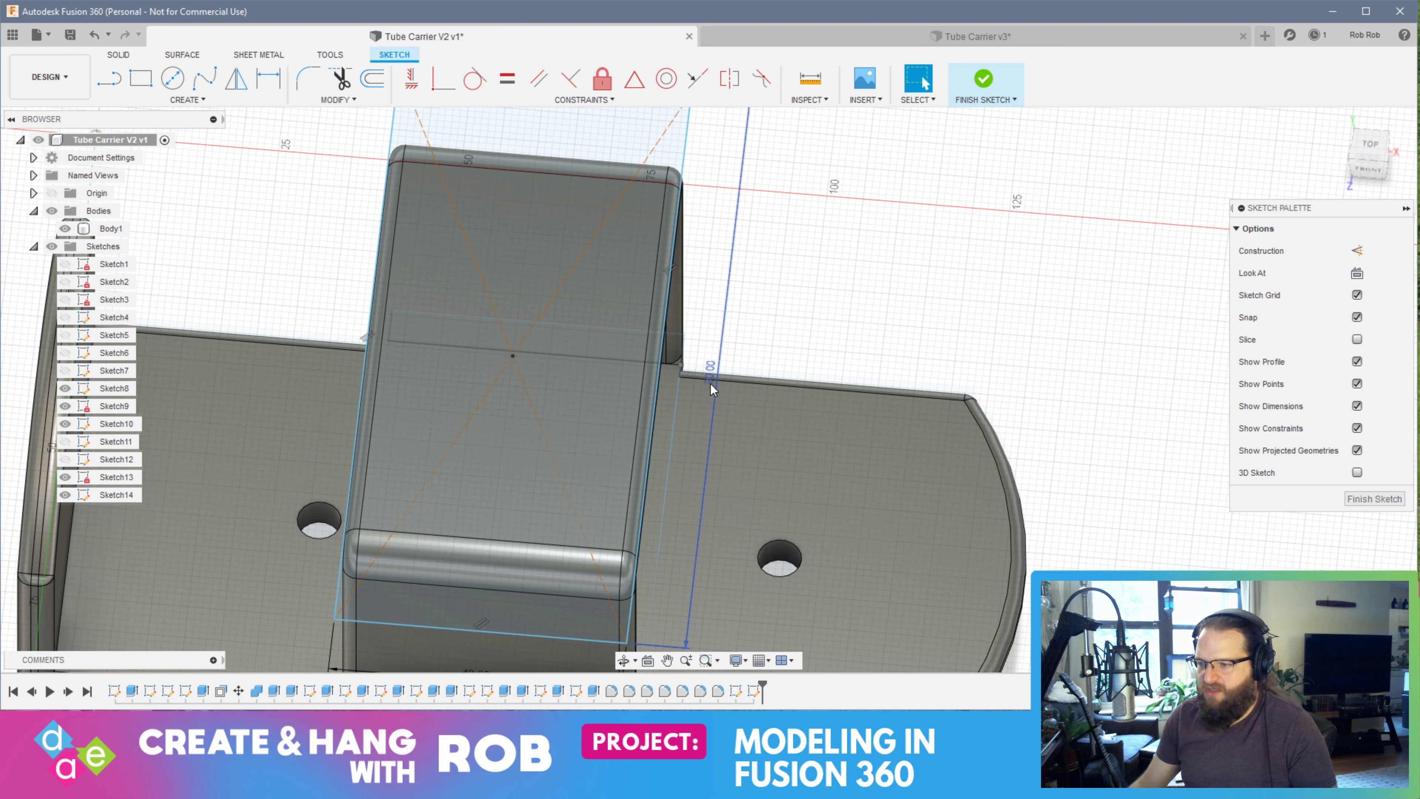
pyautogui.doubleClick(711, 371)
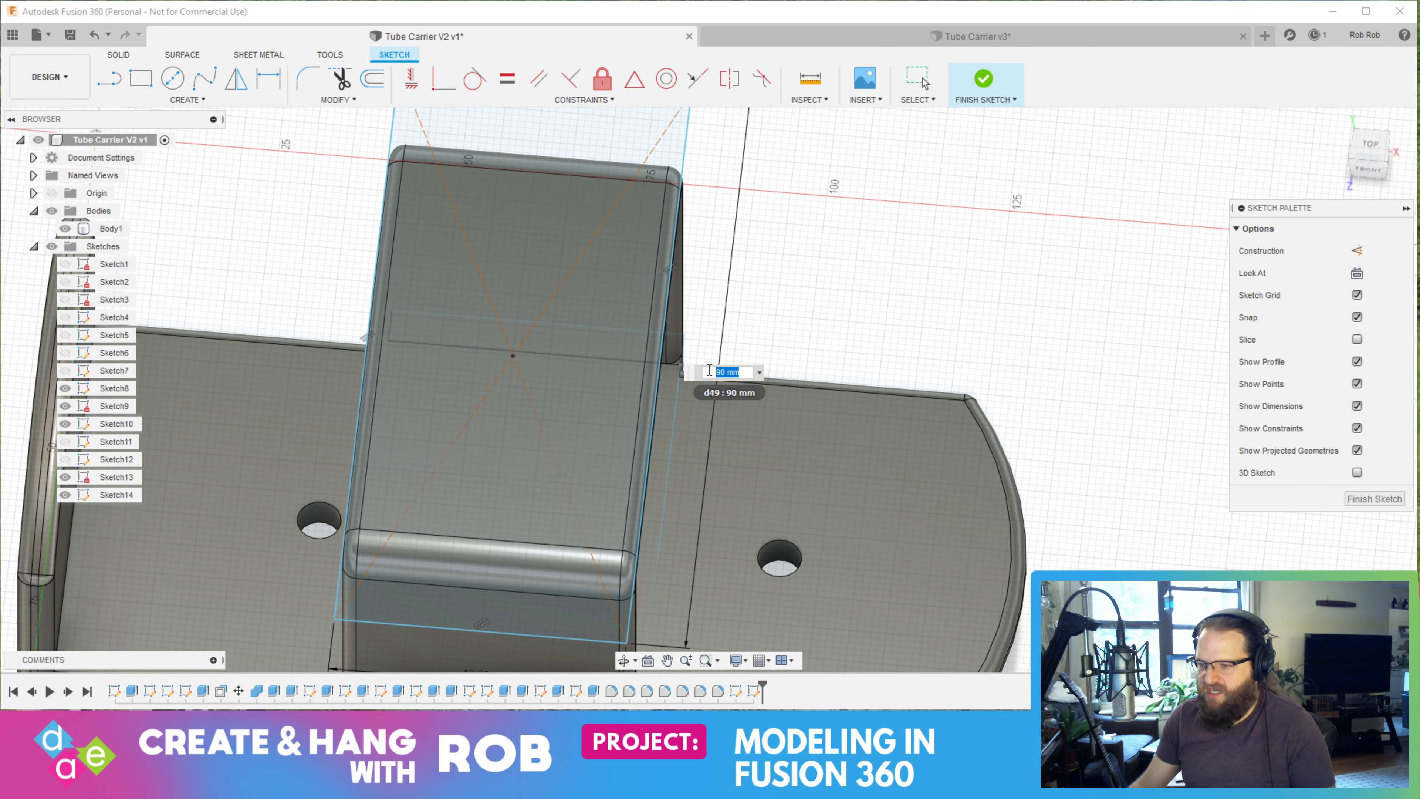
pyautogui.press('Return')
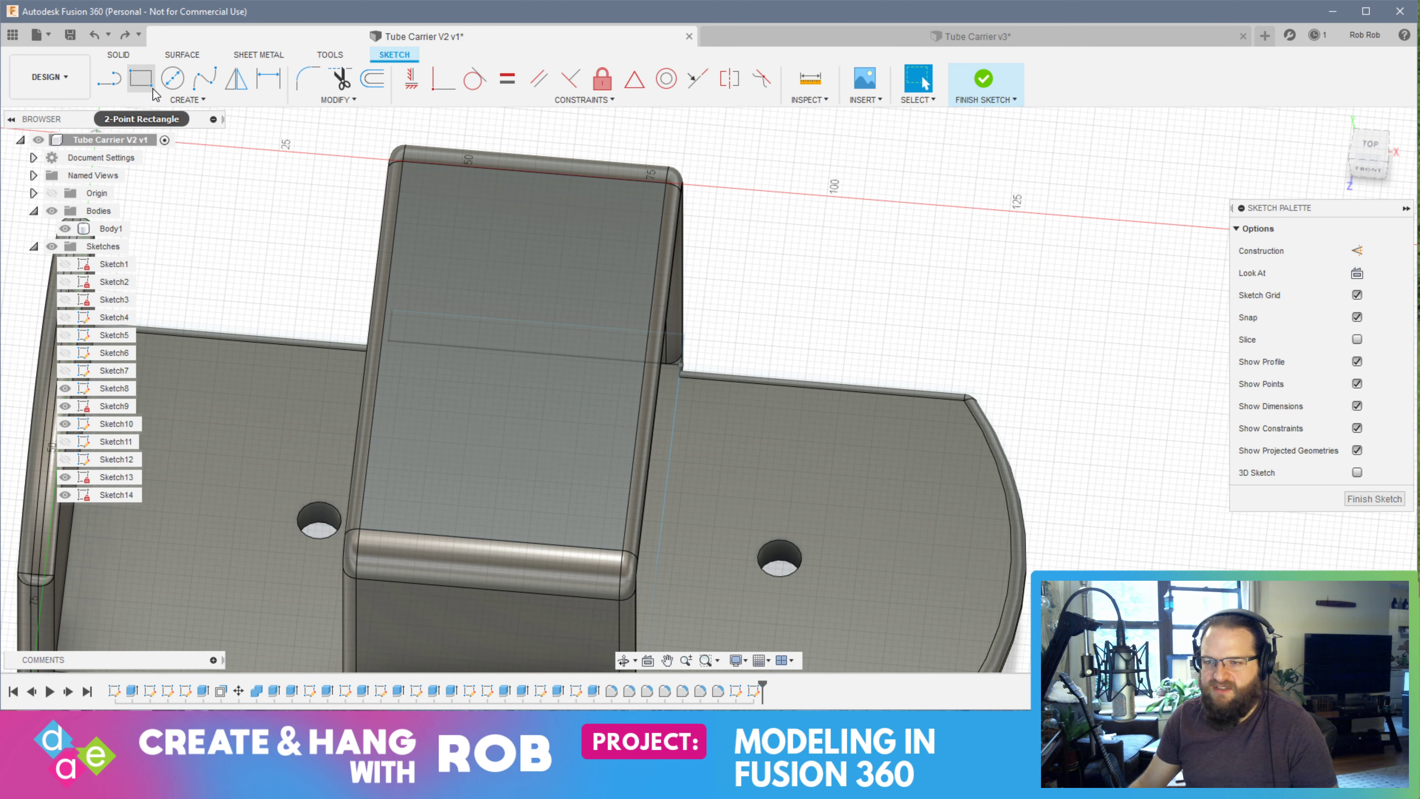
# Draw a centre rectangle 95 mm long and 45 mm wide about the centre of the bridging frame's top face
pyautogui.click(172, 78)
pyautogui.click(186, 100)
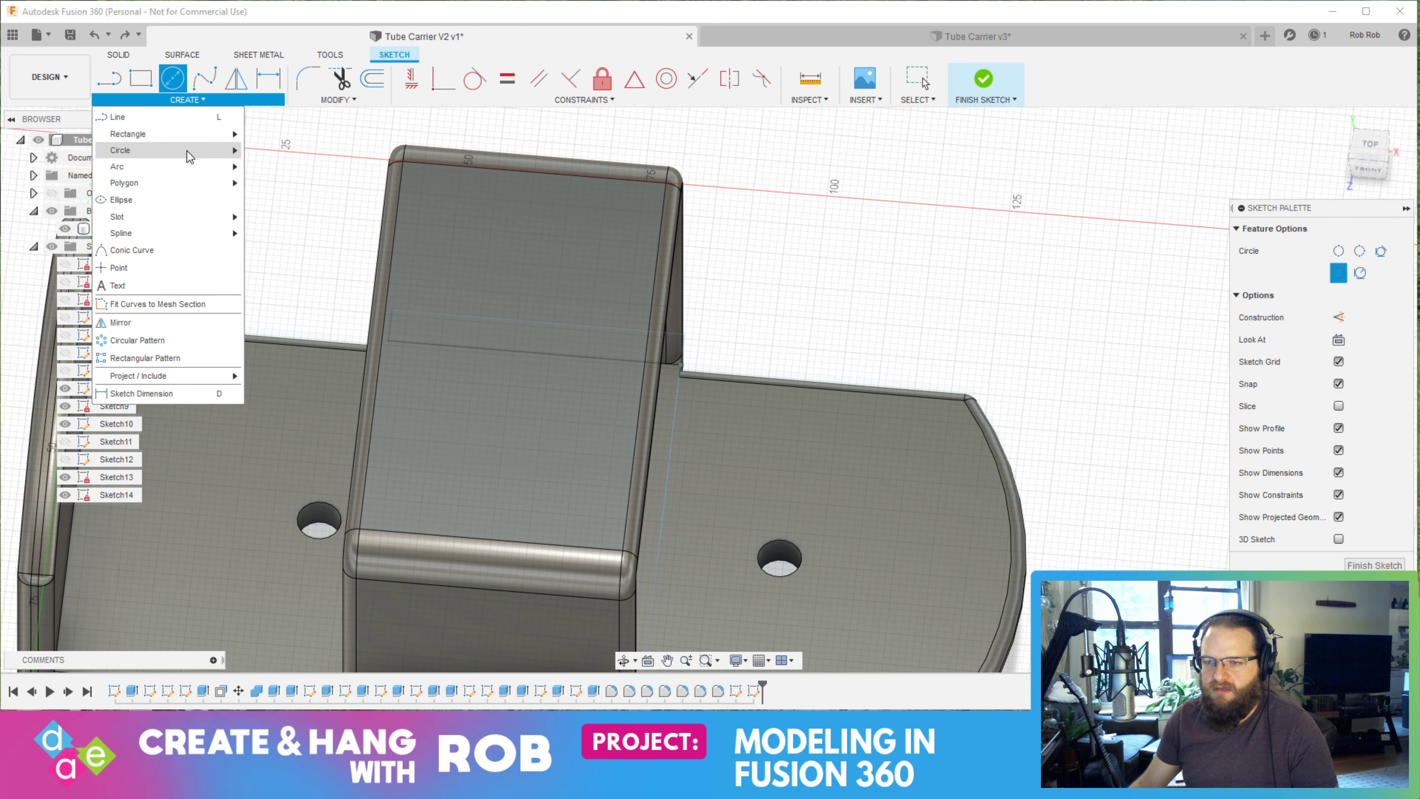
pyautogui.moveTo(193, 136)
pyautogui.click(290, 168)
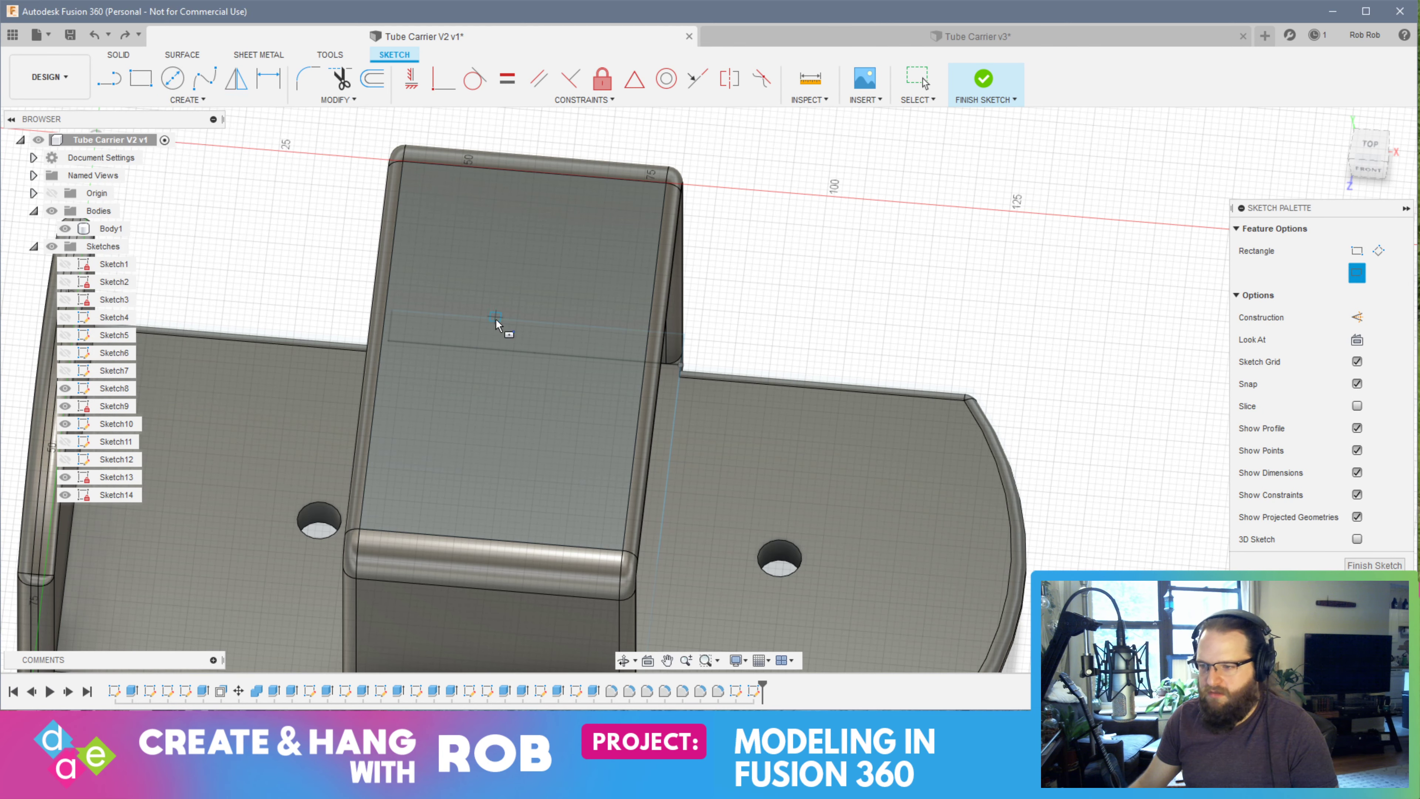
pyautogui.press('F6')
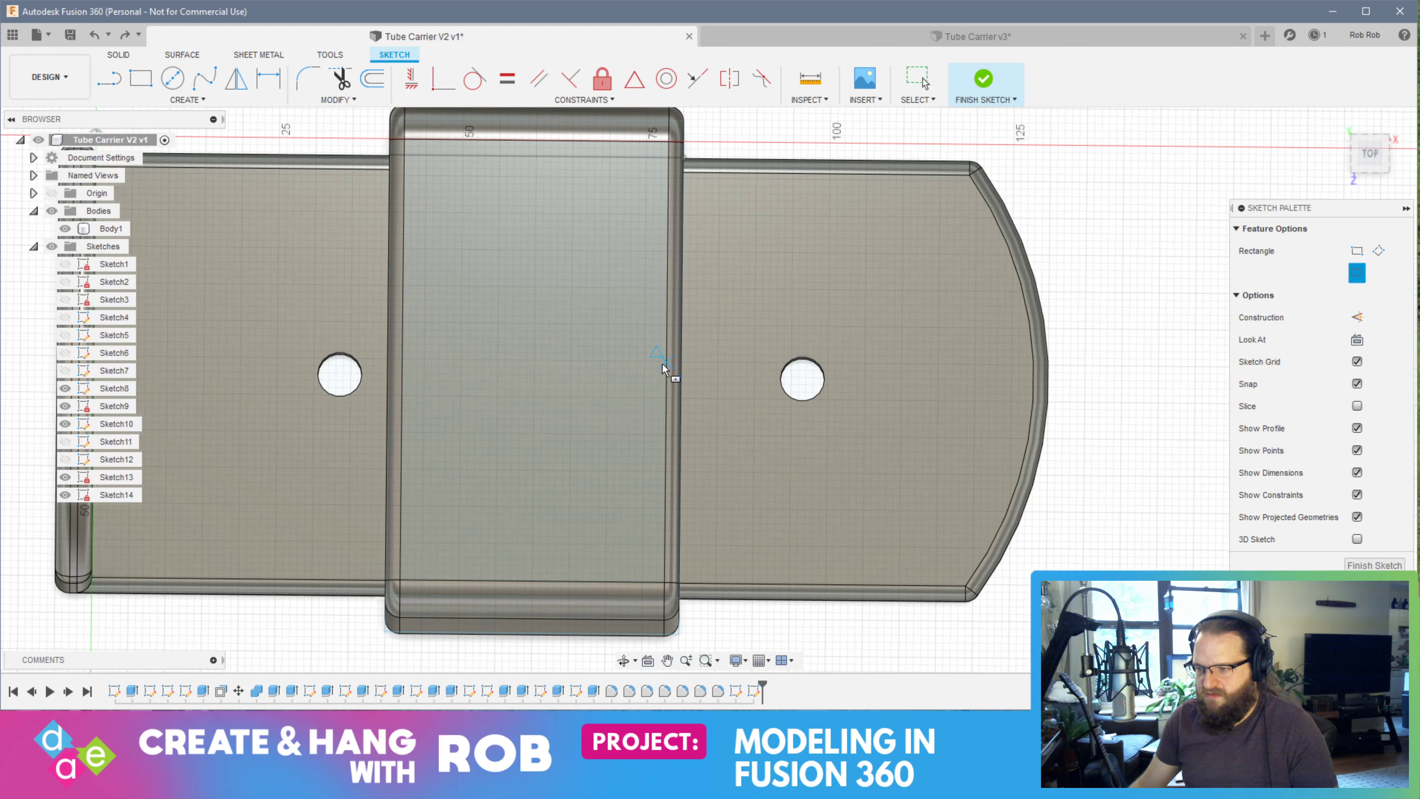
pyautogui.click(534, 360)
pyautogui.write('36')
pyautogui.press('Tab')
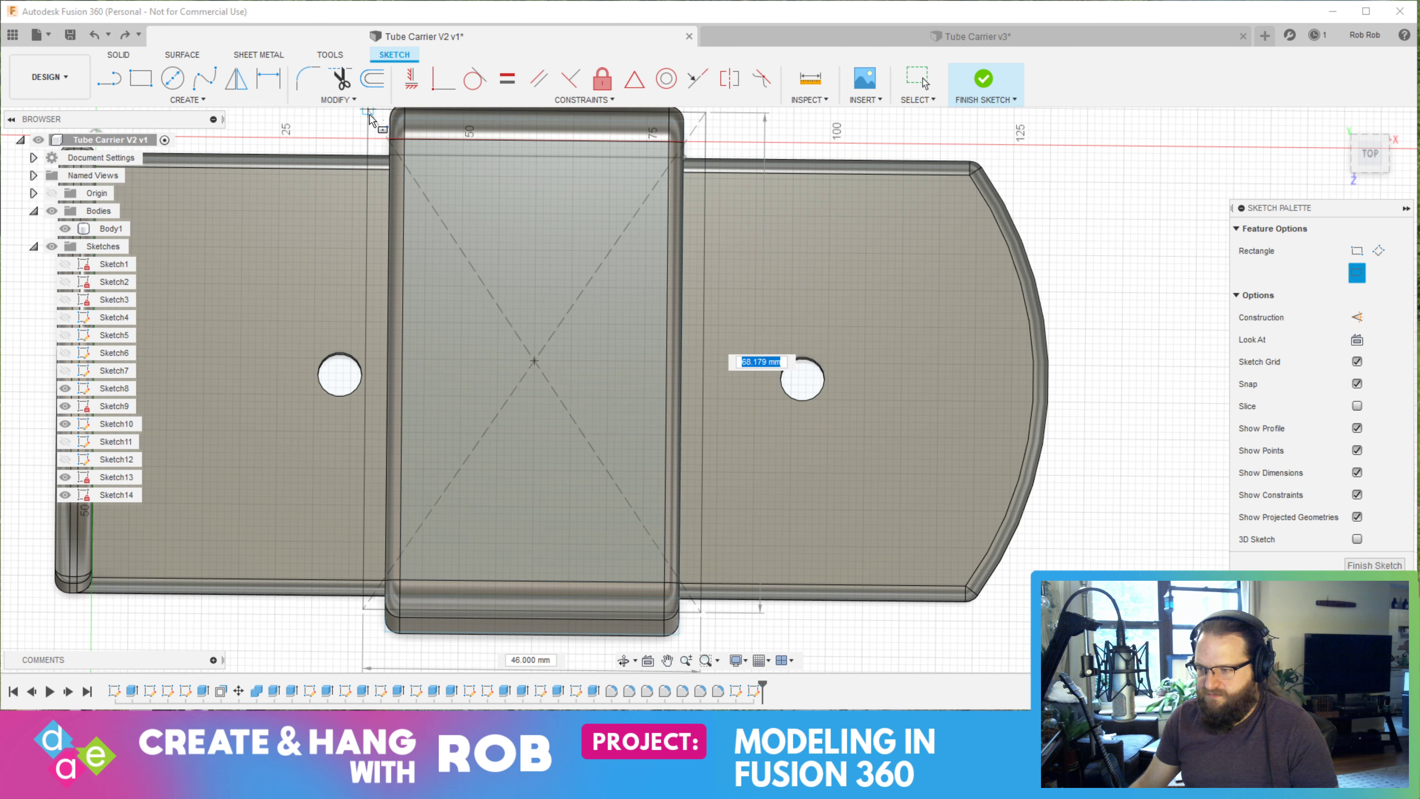
pyautogui.write('95')
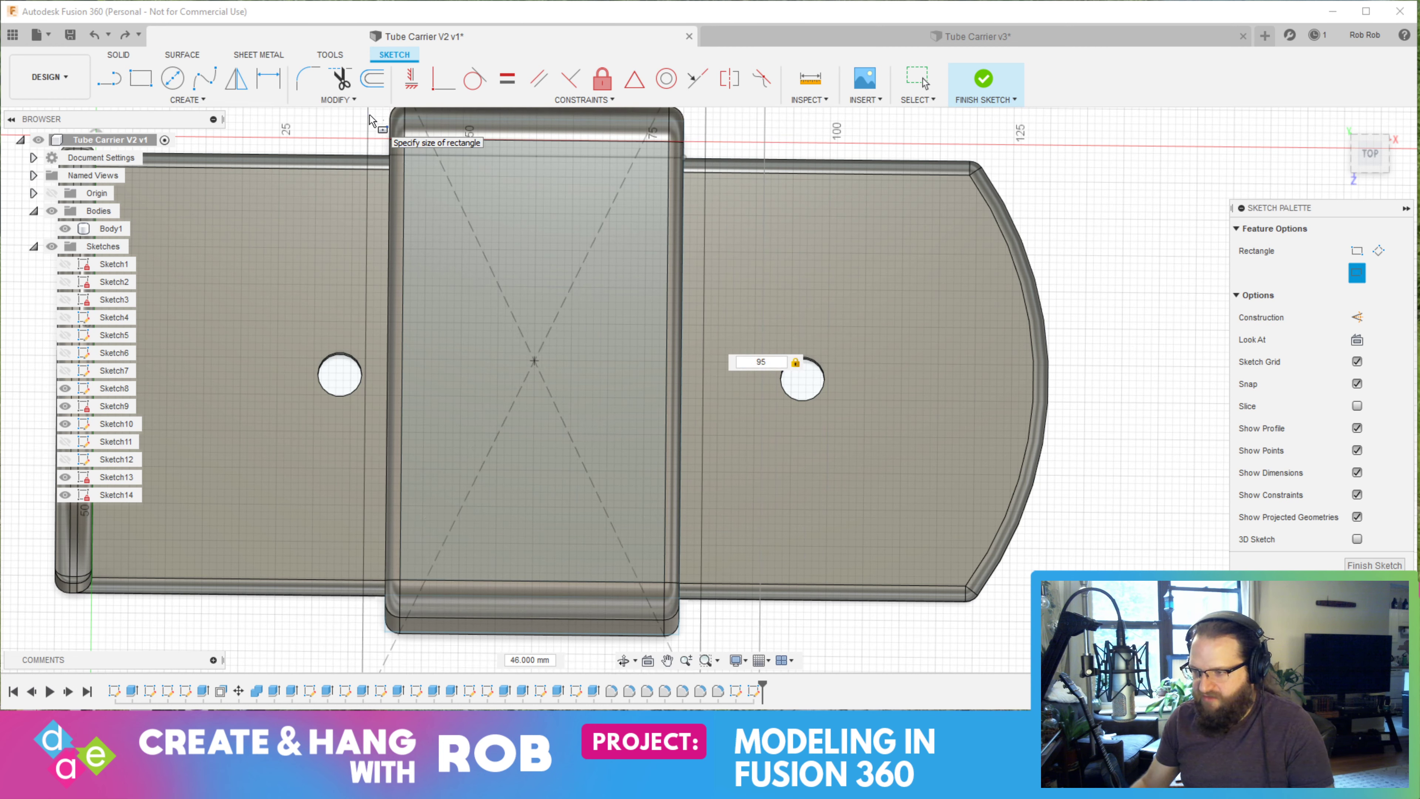
pyautogui.press('Tab')
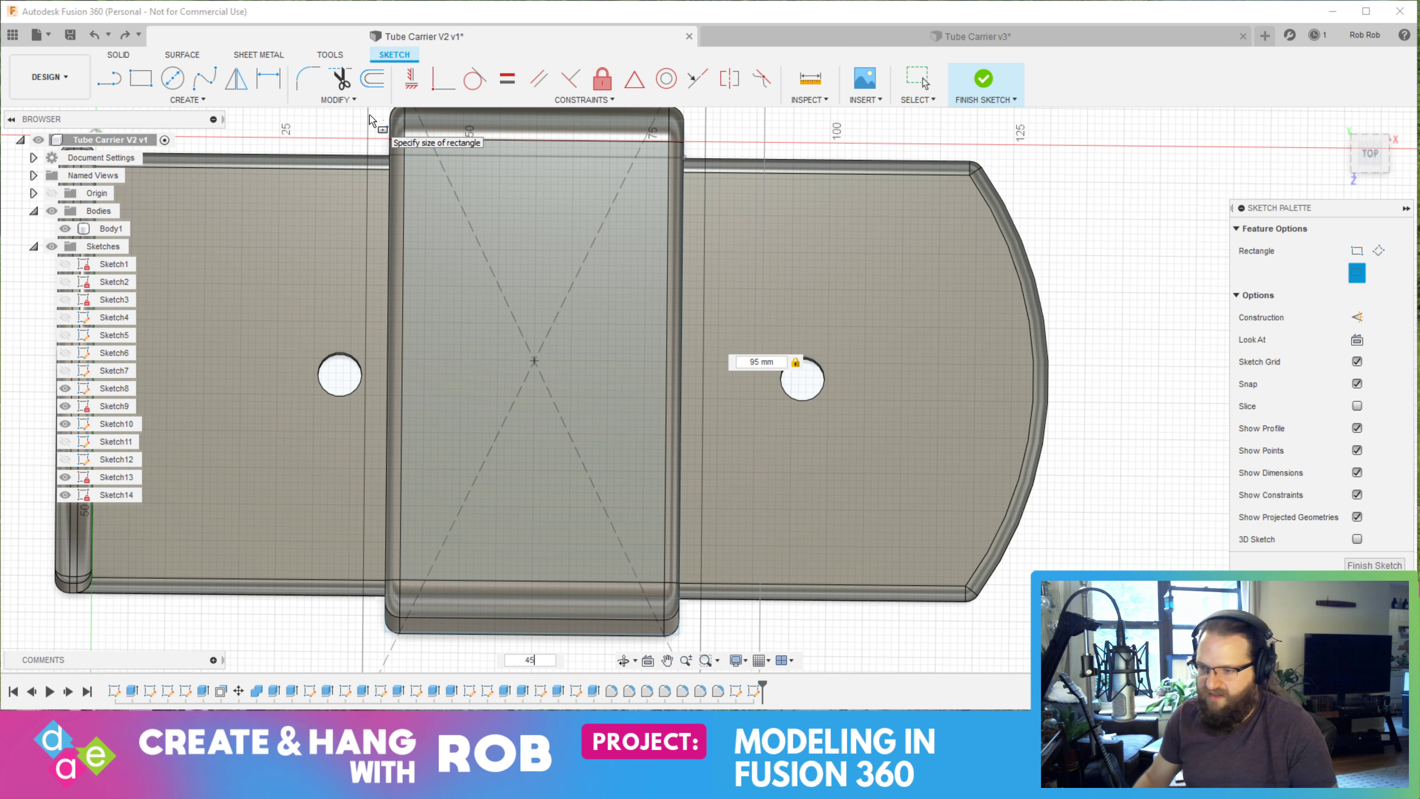
pyautogui.press('Return')
pyautogui.press('Escape')
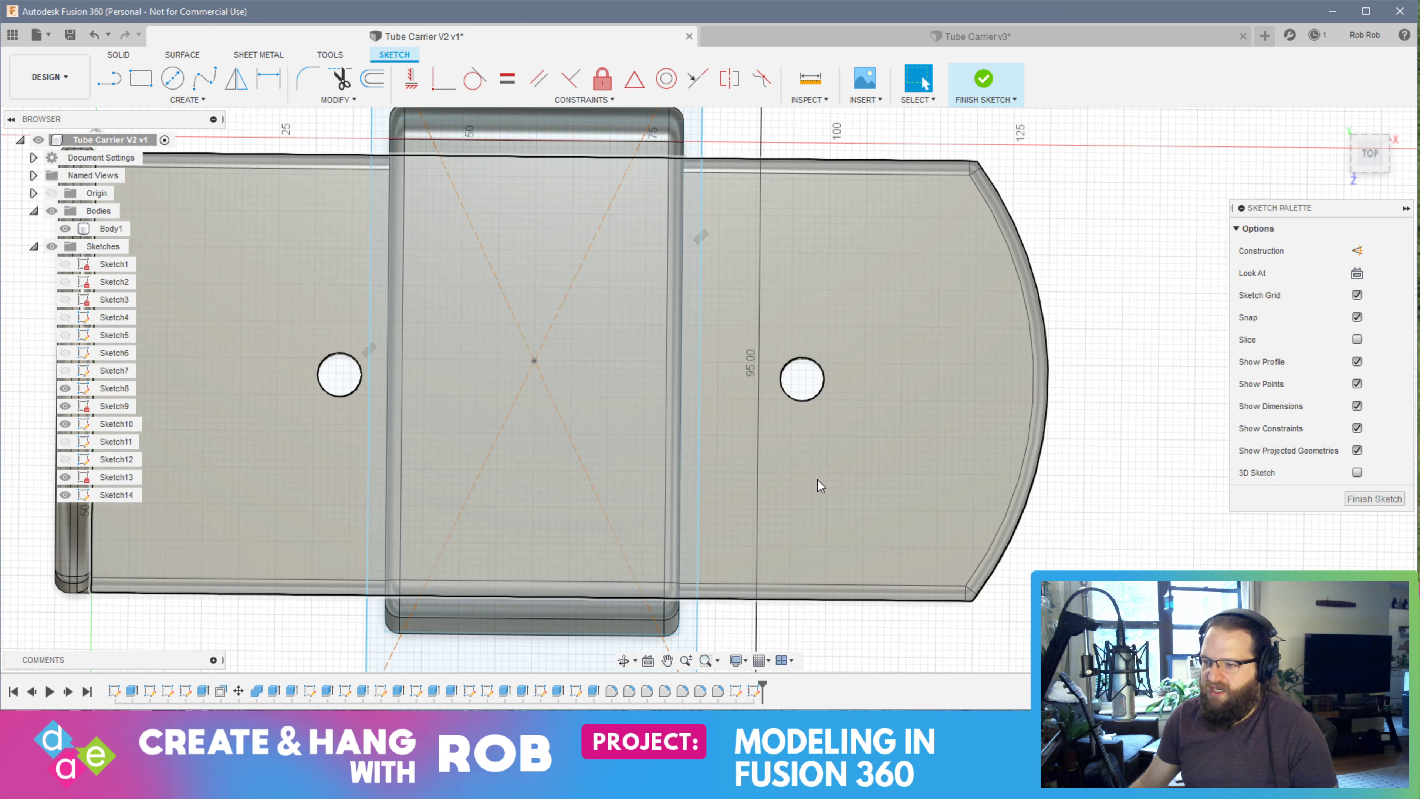
# Extrude both the outer and inner profiles of the rectangle on the bridging frame by 23 mm into a solid block
pyautogui.keyDown('shift'); pyautogui.moveTo(818, 485); pyautogui.dragTo(765, 444, button='middle'); pyautogui.keyUp('shift')
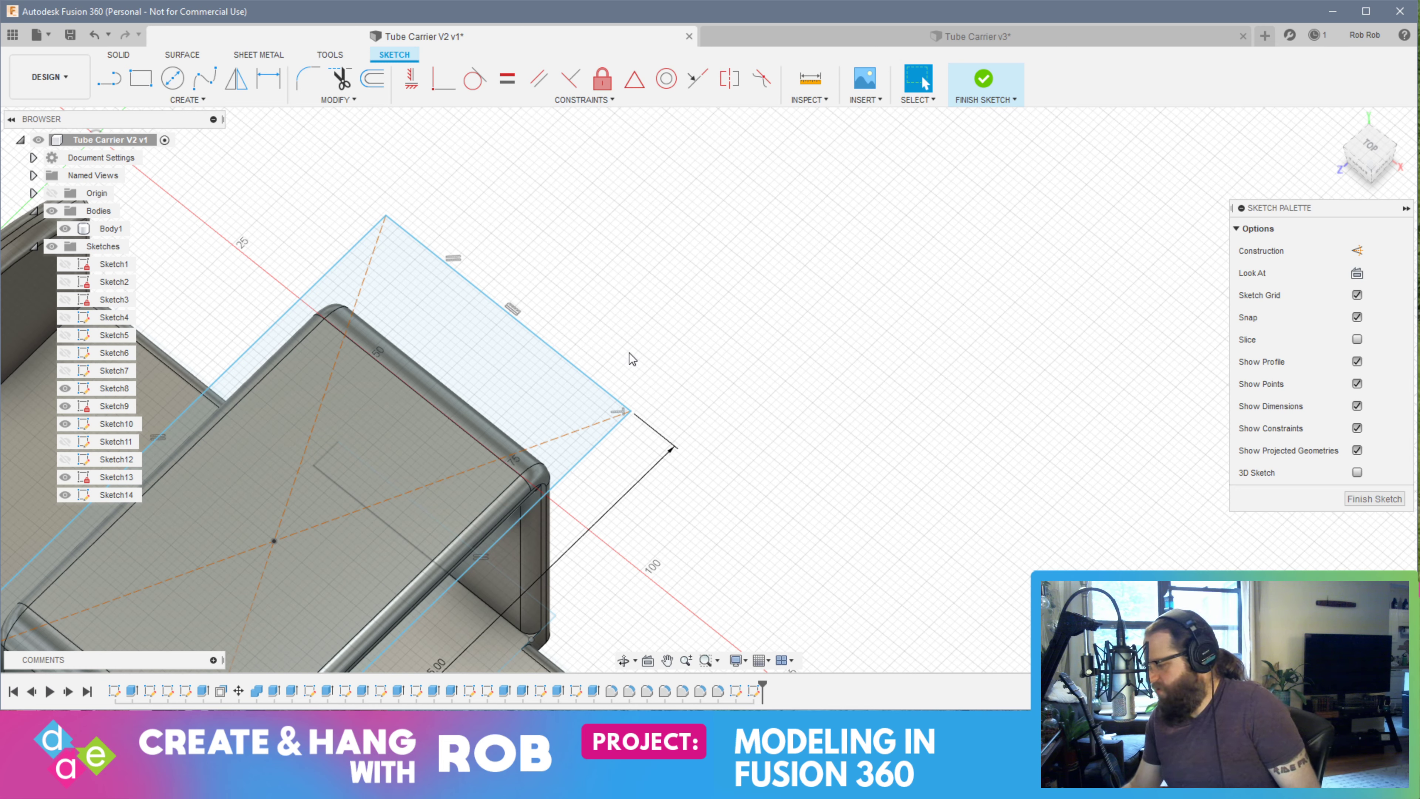
pyautogui.rightClick(460, 343)
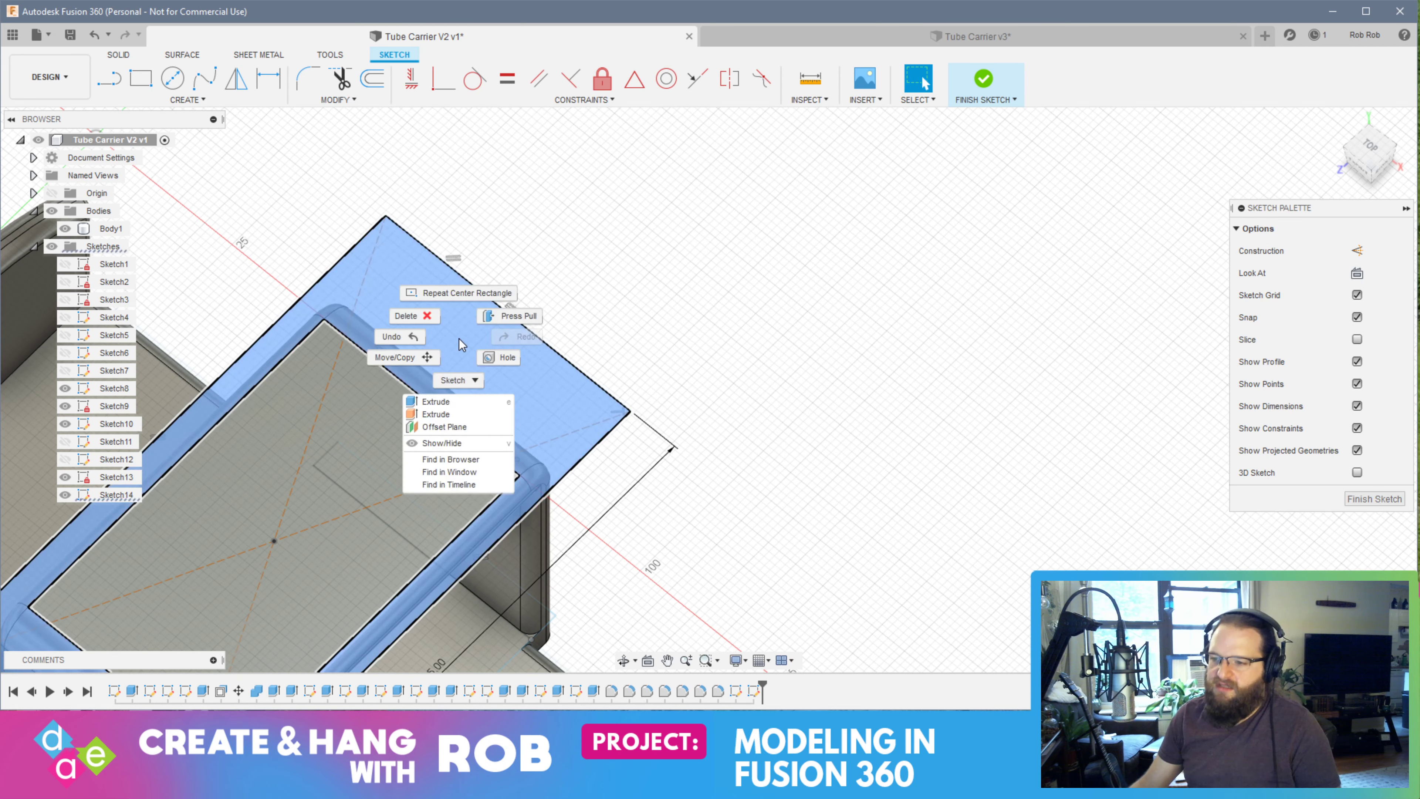
pyautogui.click(339, 450)
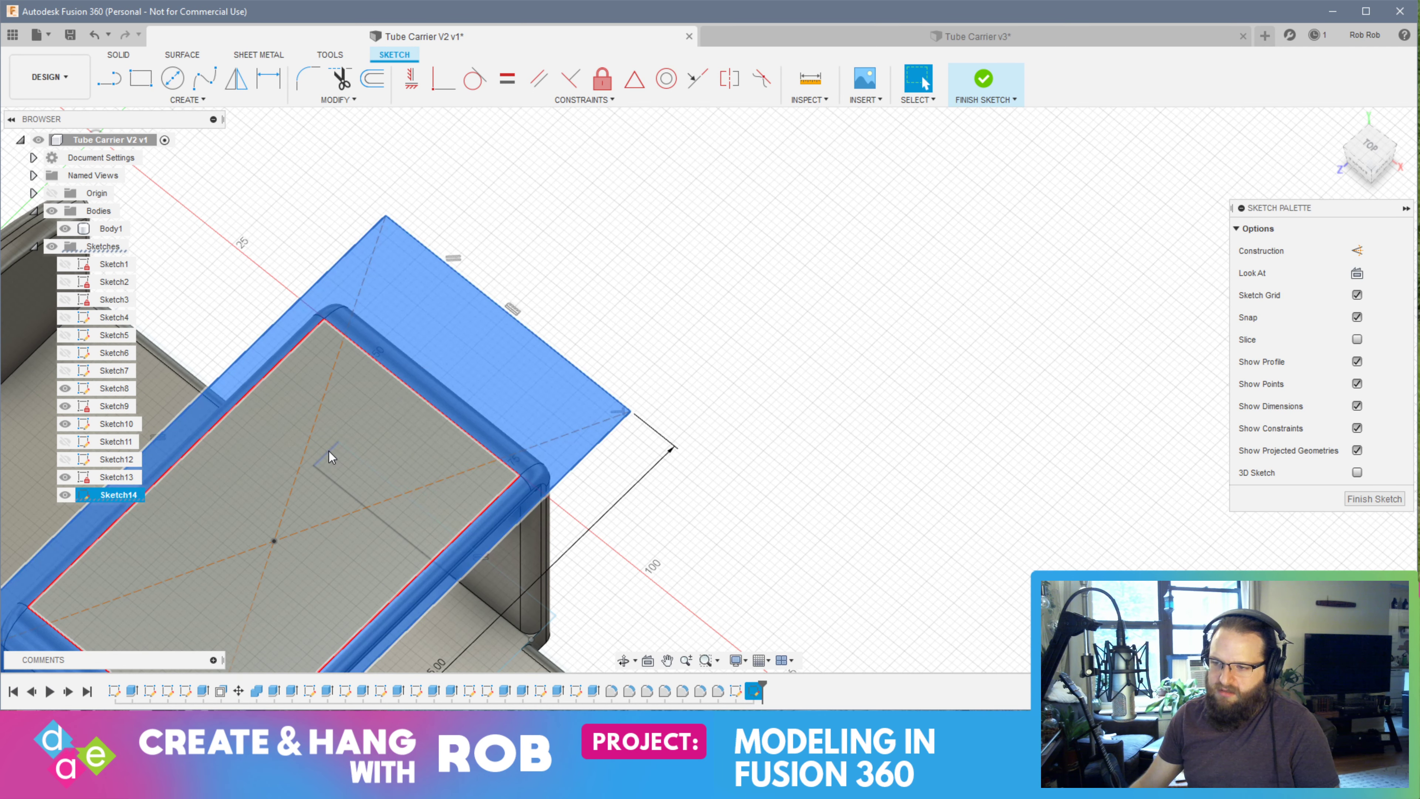
pyautogui.click(412, 452)
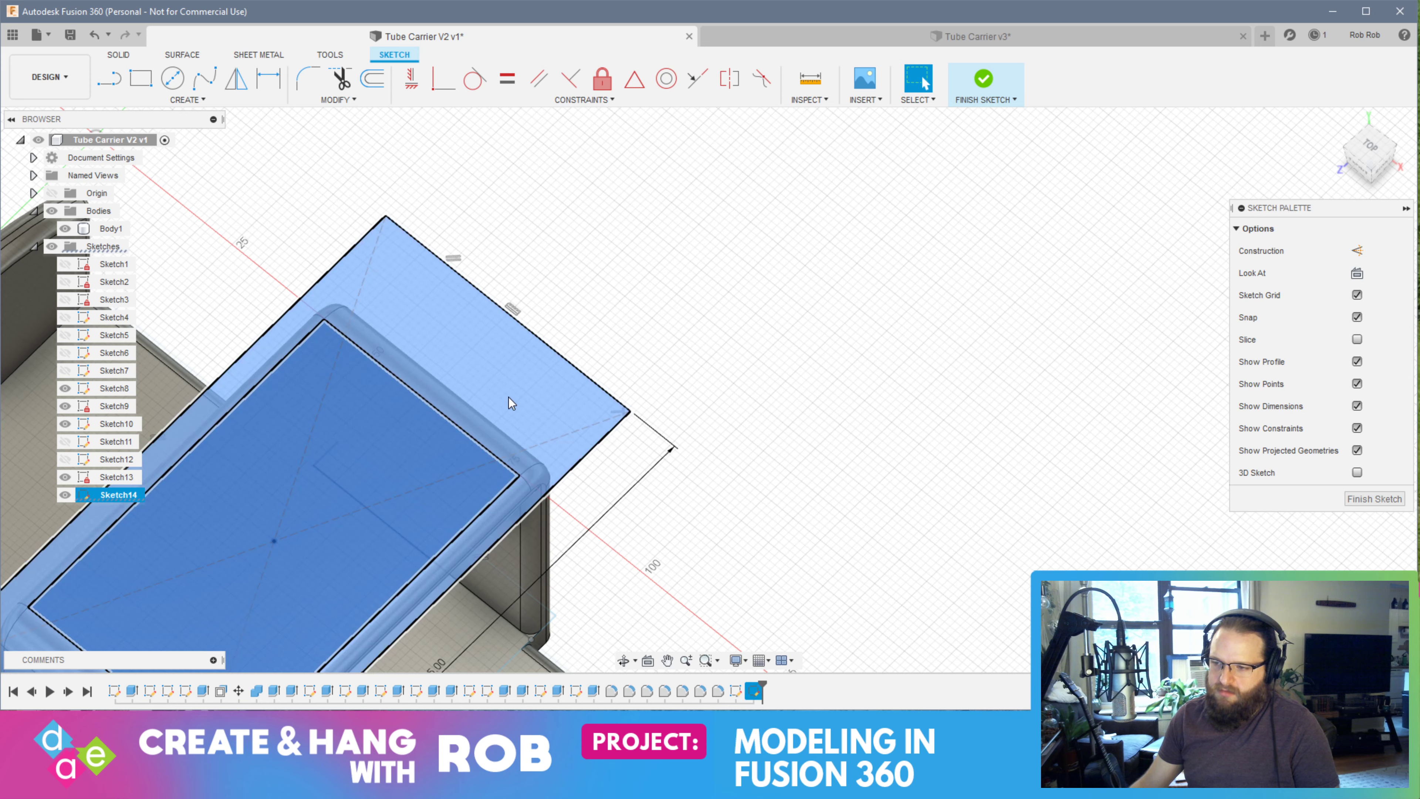
pyautogui.rightClick(510, 401)
pyautogui.click(542, 384)
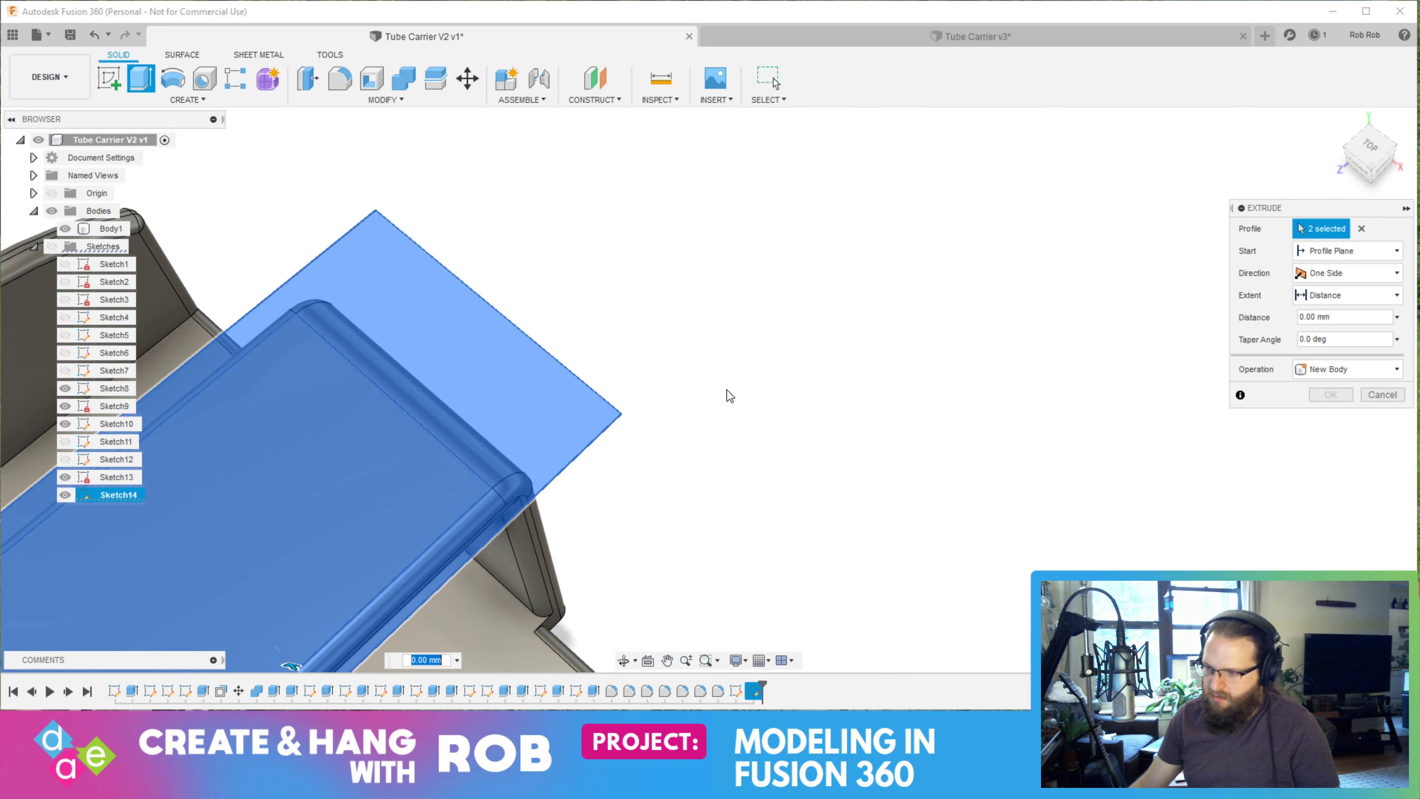
pyautogui.write('10')
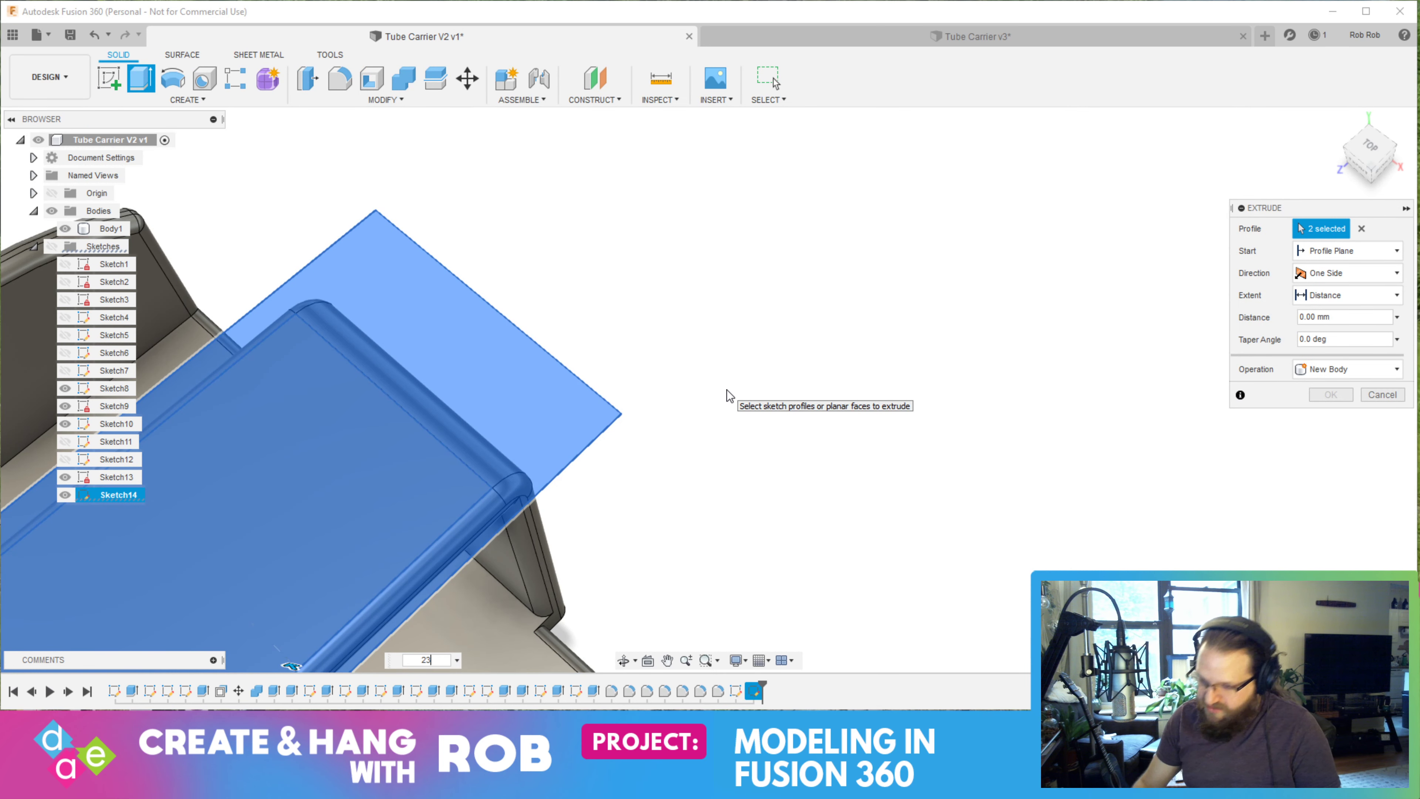
pyautogui.press('Return')
# Start a sketch on the block's back end face and draw a centre rectangle 40 mm wide and 17 mm high about its centre
pyautogui.keyDown('shift'); pyautogui.moveTo(755, 337); pyautogui.dragTo(589, 292, button='middle'); pyautogui.keyUp('shift')
pyautogui.click(769, 535)
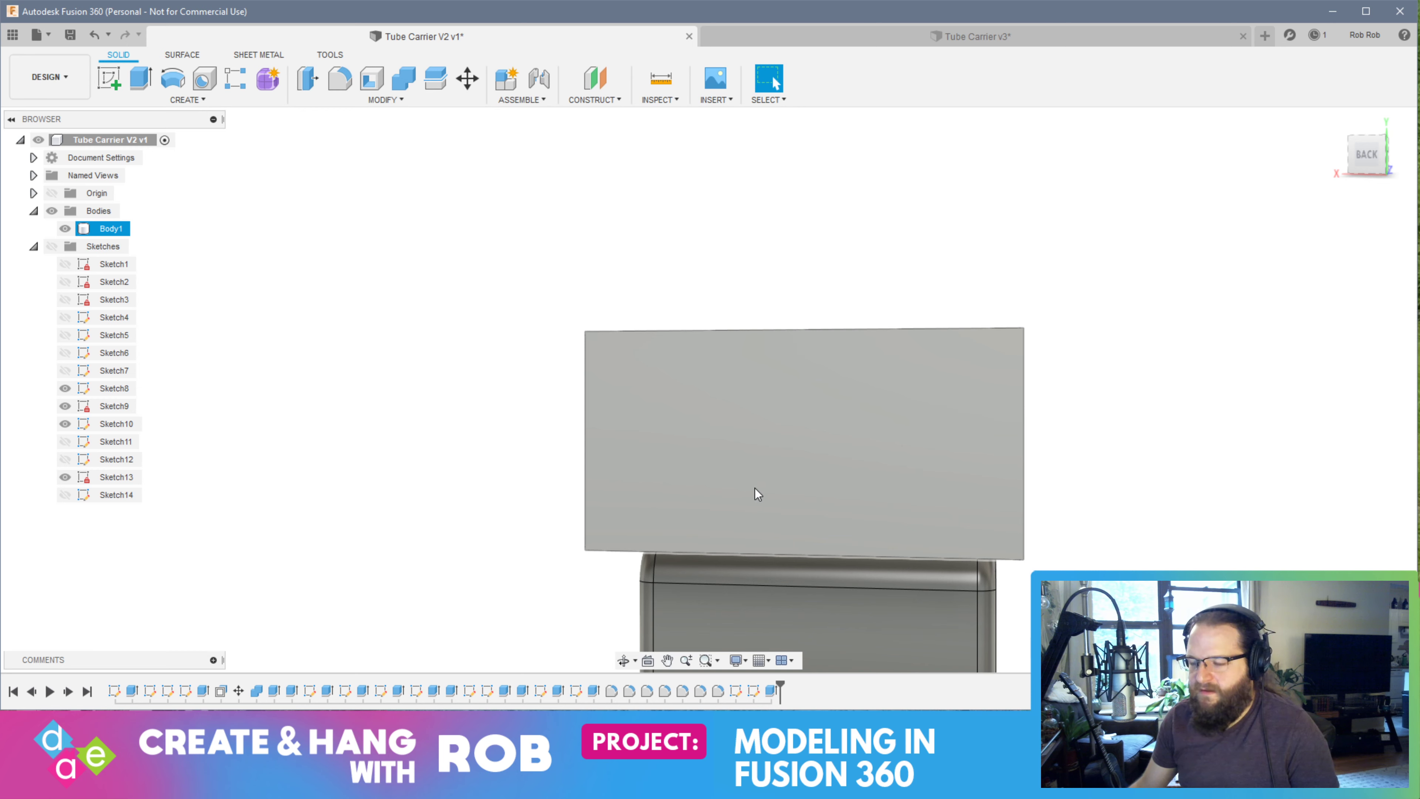
pyautogui.press('s')
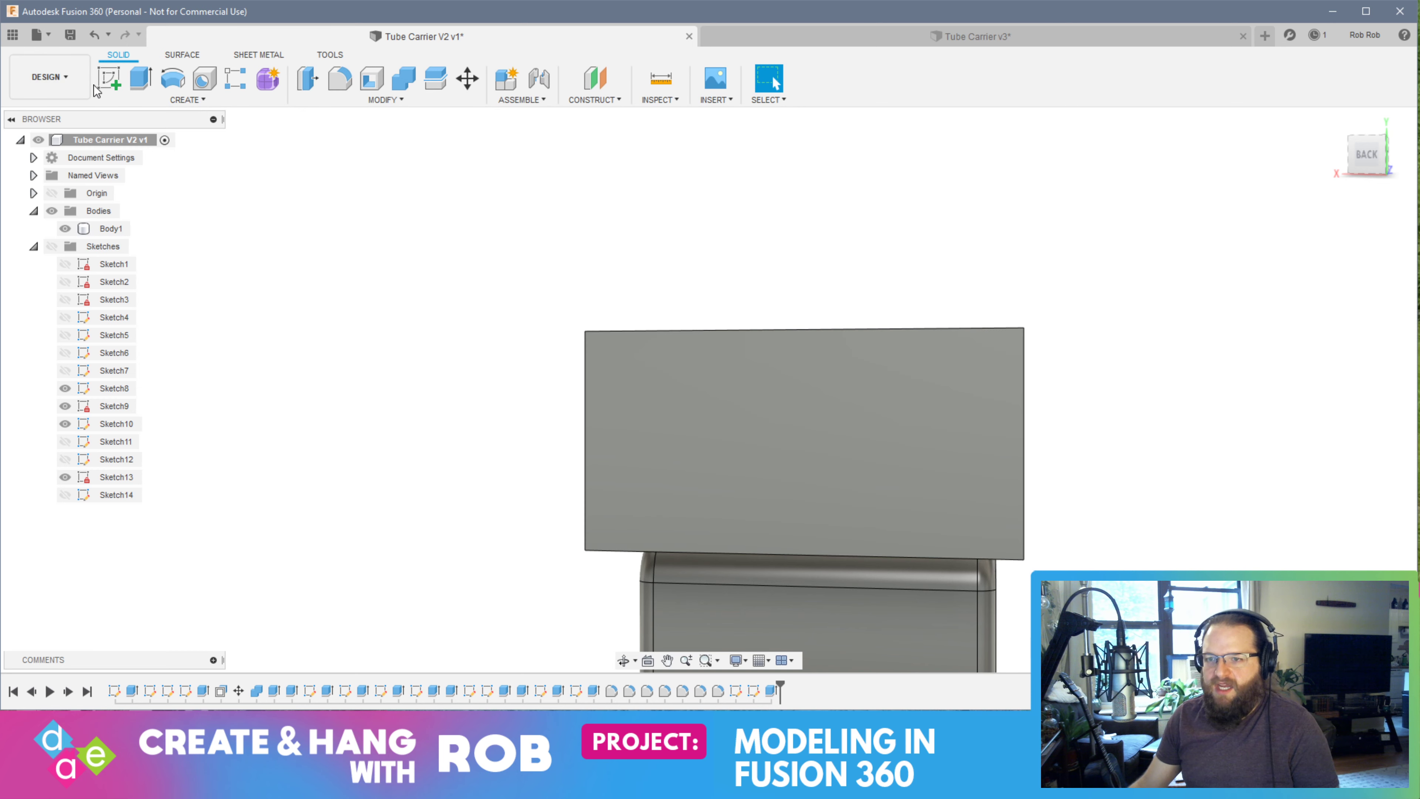
pyautogui.click(805, 436)
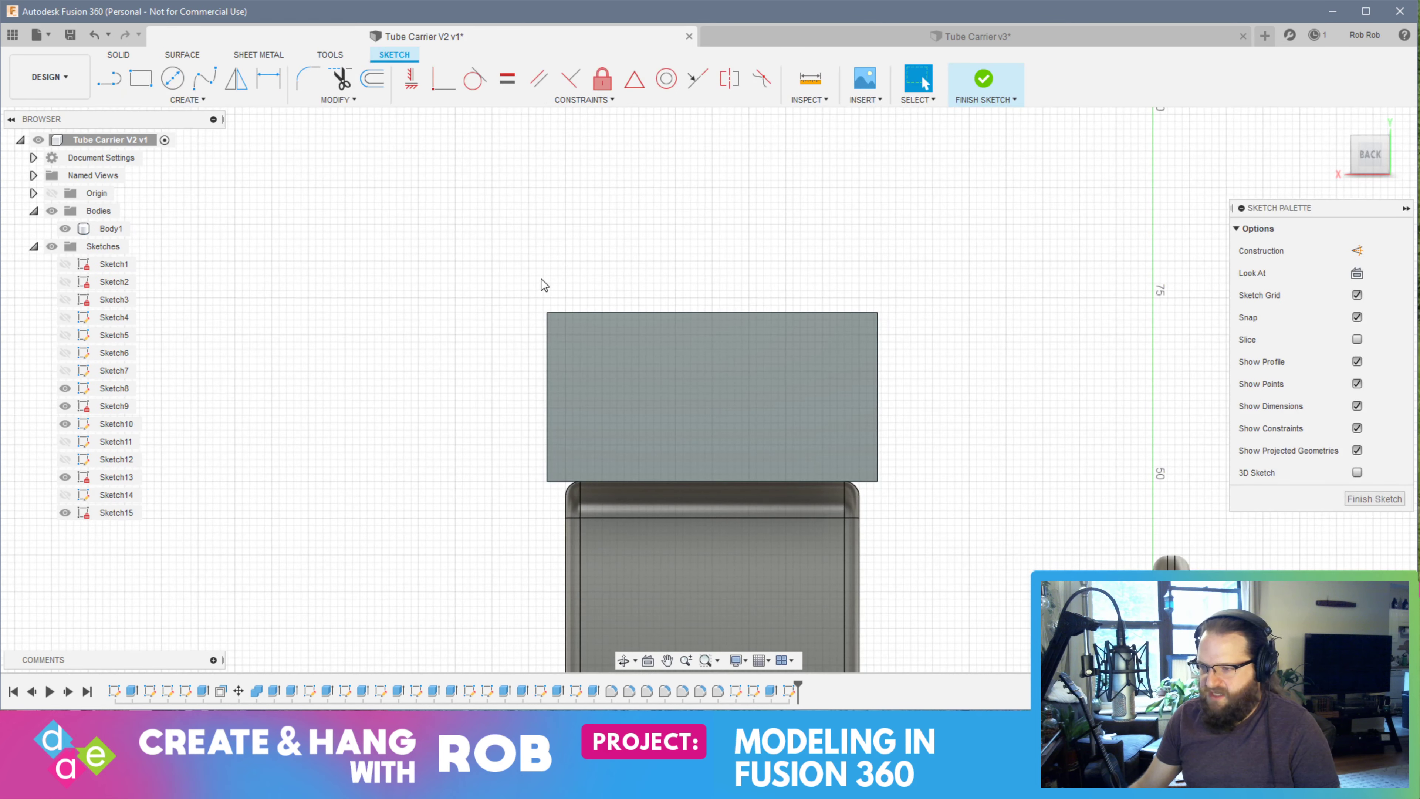
pyautogui.click(187, 100)
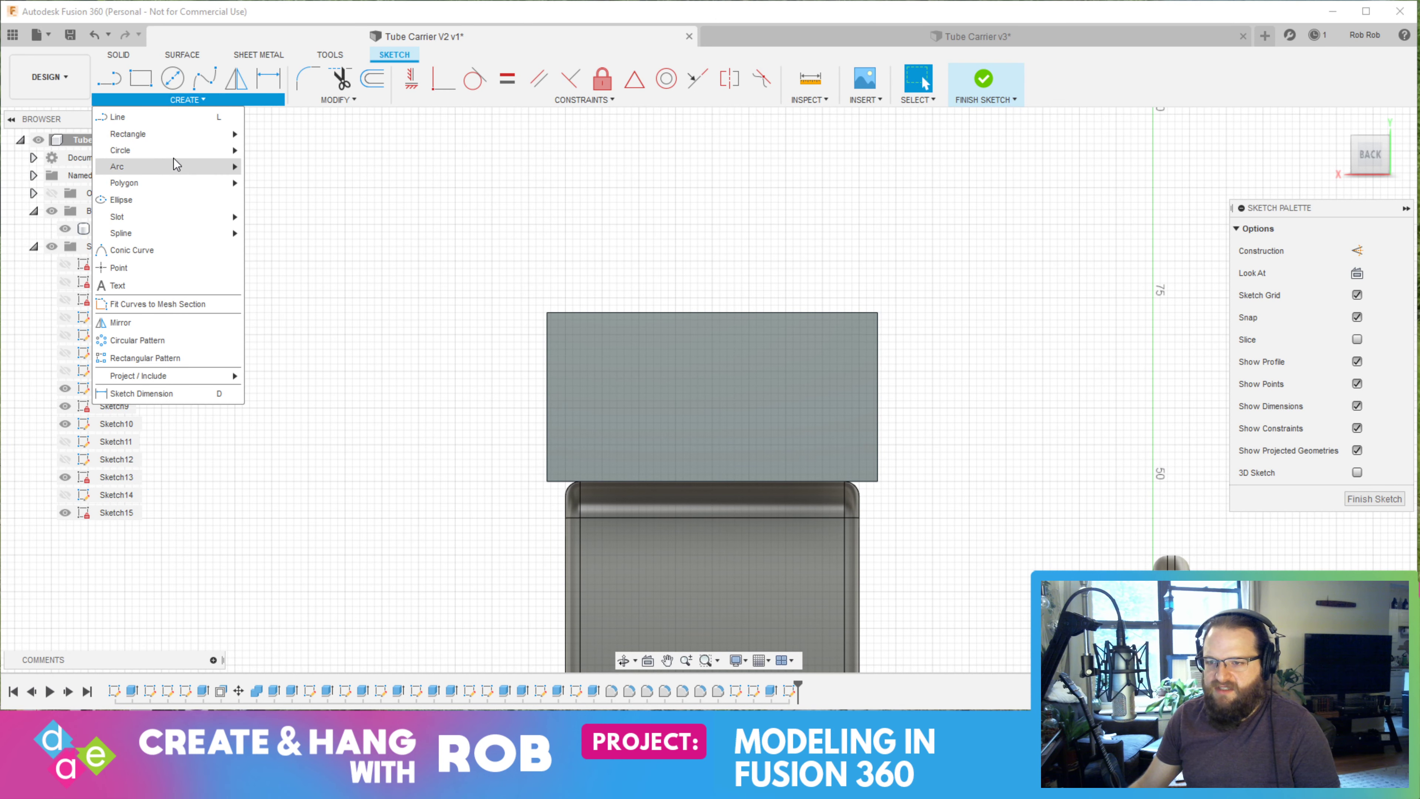
pyautogui.moveTo(178, 152)
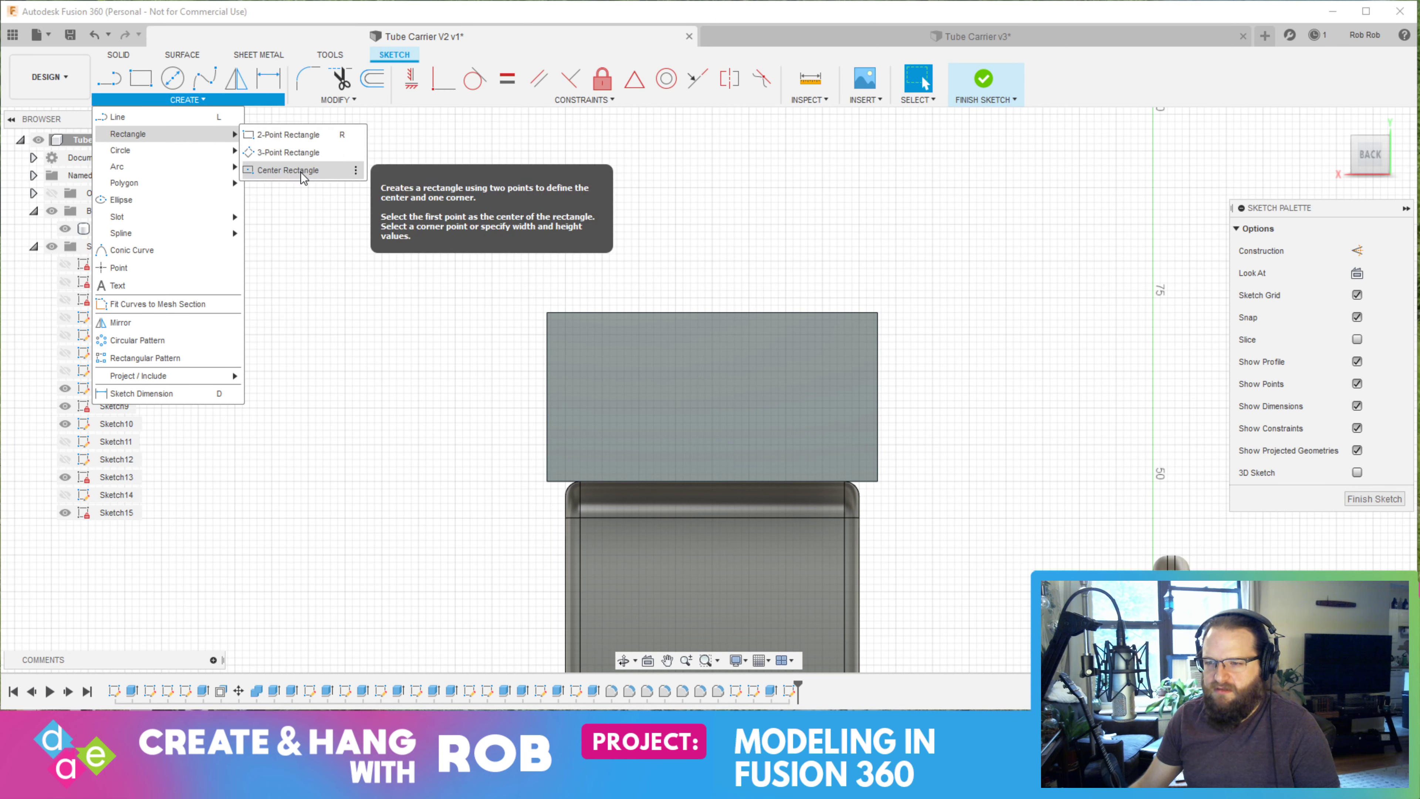
pyautogui.click(288, 170)
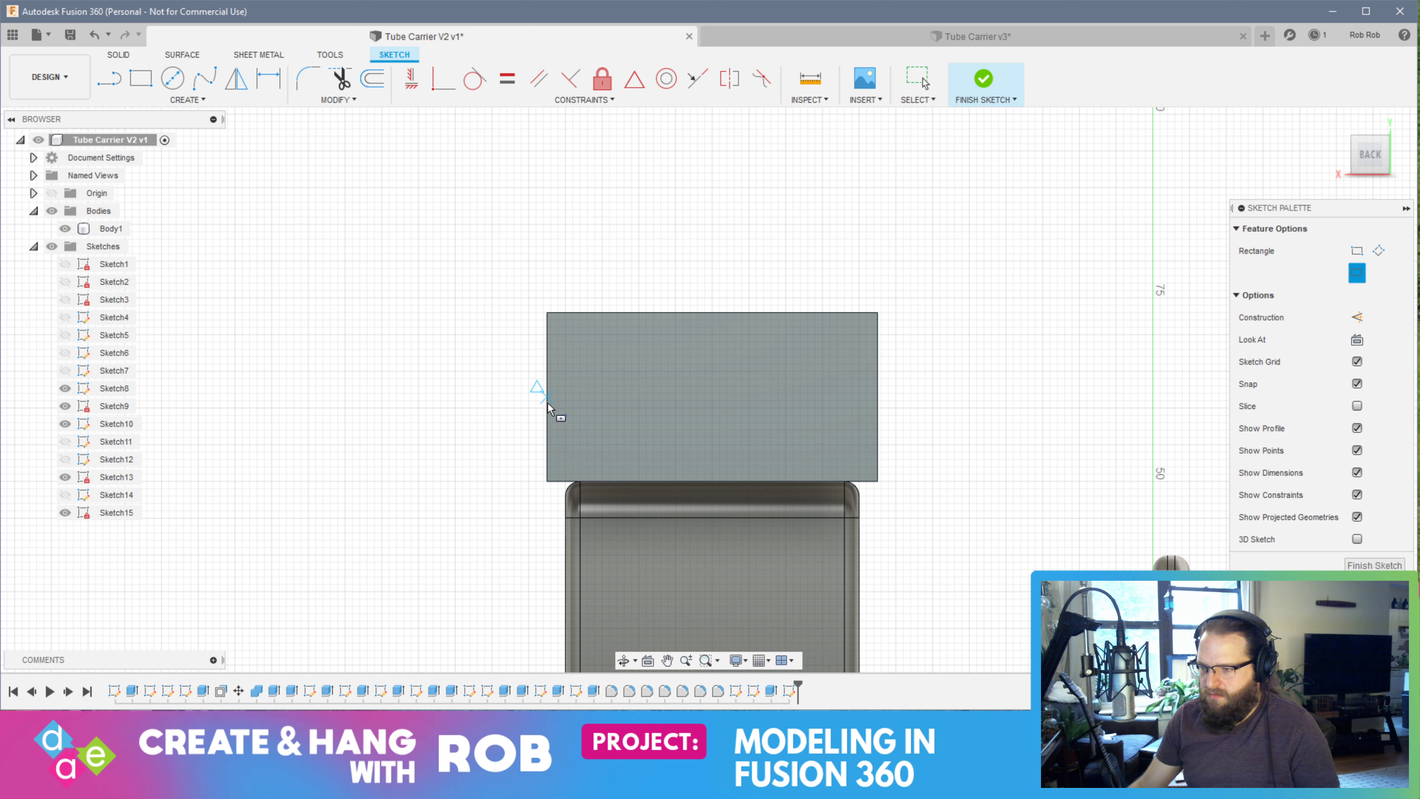
pyautogui.click(713, 401)
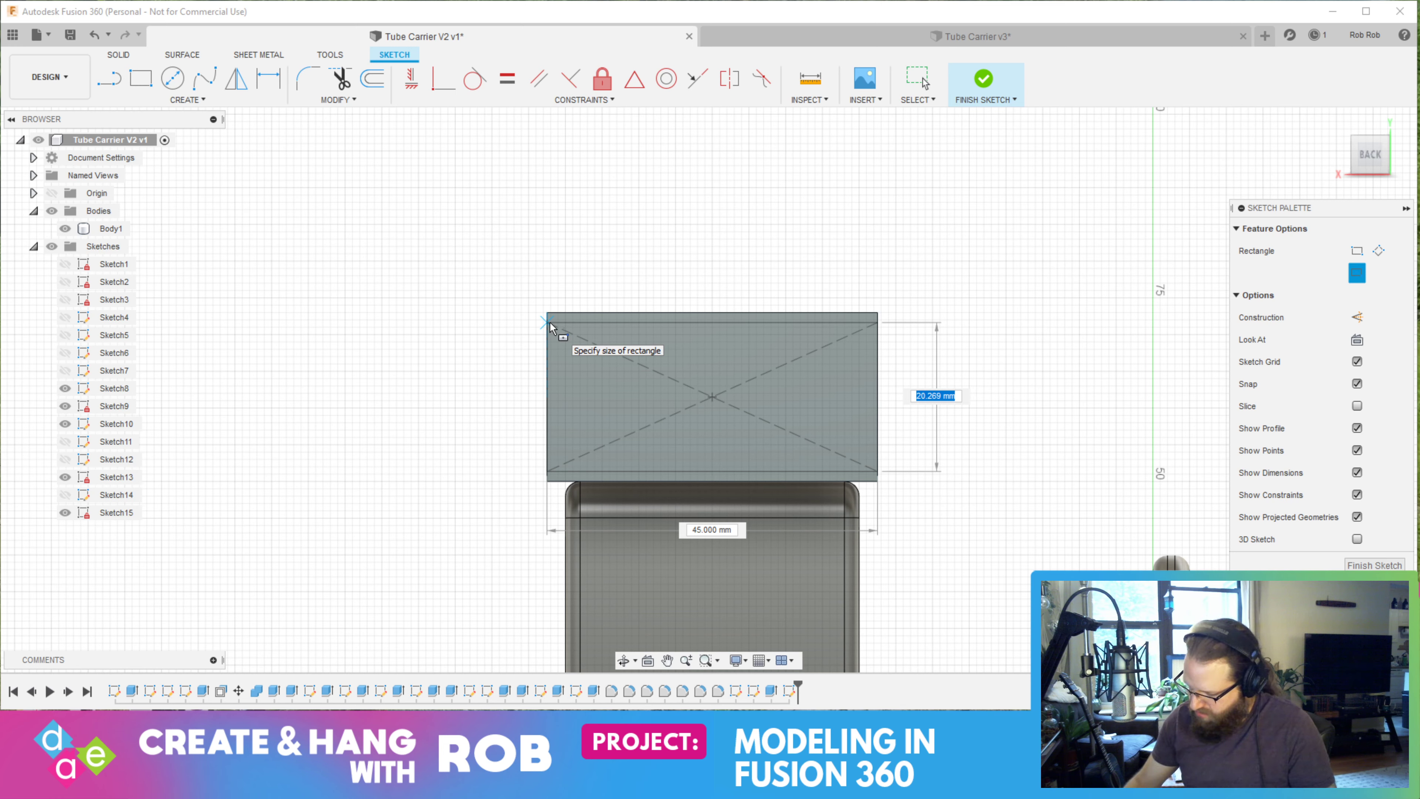
pyautogui.write('17')
pyautogui.press('Tab')
pyautogui.write('40')
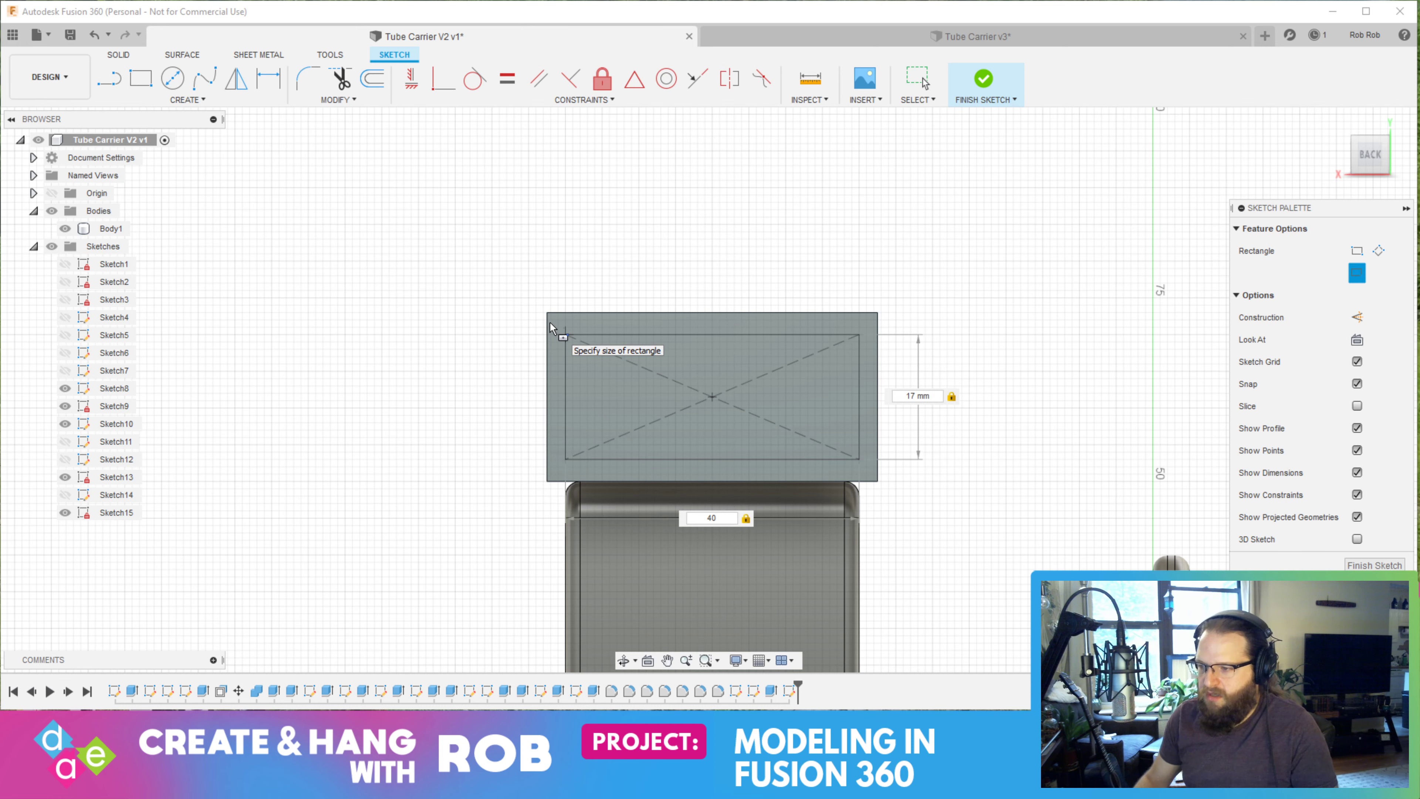
pyautogui.press('Return')
pyautogui.press('Escape')
# Place the 40 x 17 mm rectangle and extrude-cut it through the block's full length, making a hollow box
pyautogui.click(783, 442)
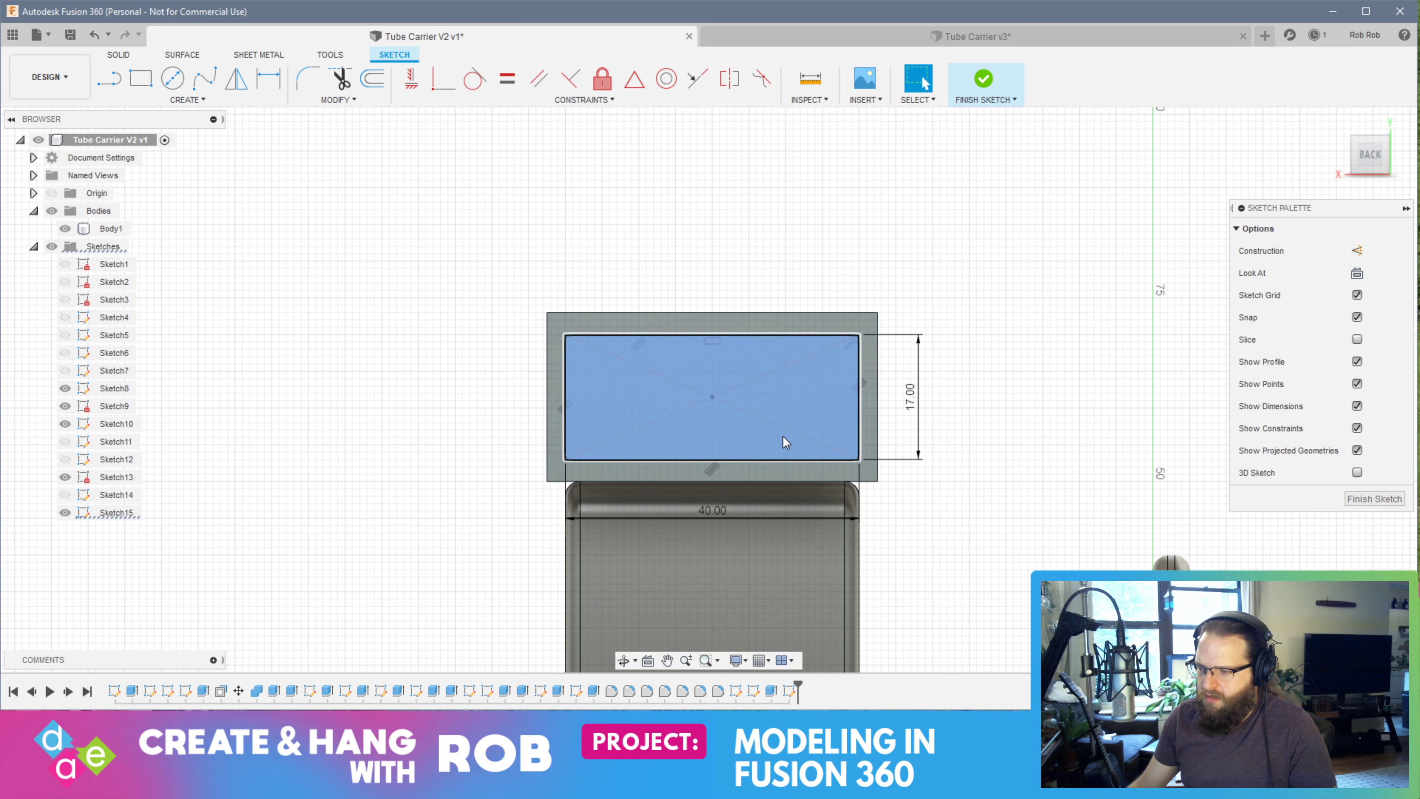
pyautogui.rightClick(783, 436)
pyautogui.click(817, 424)
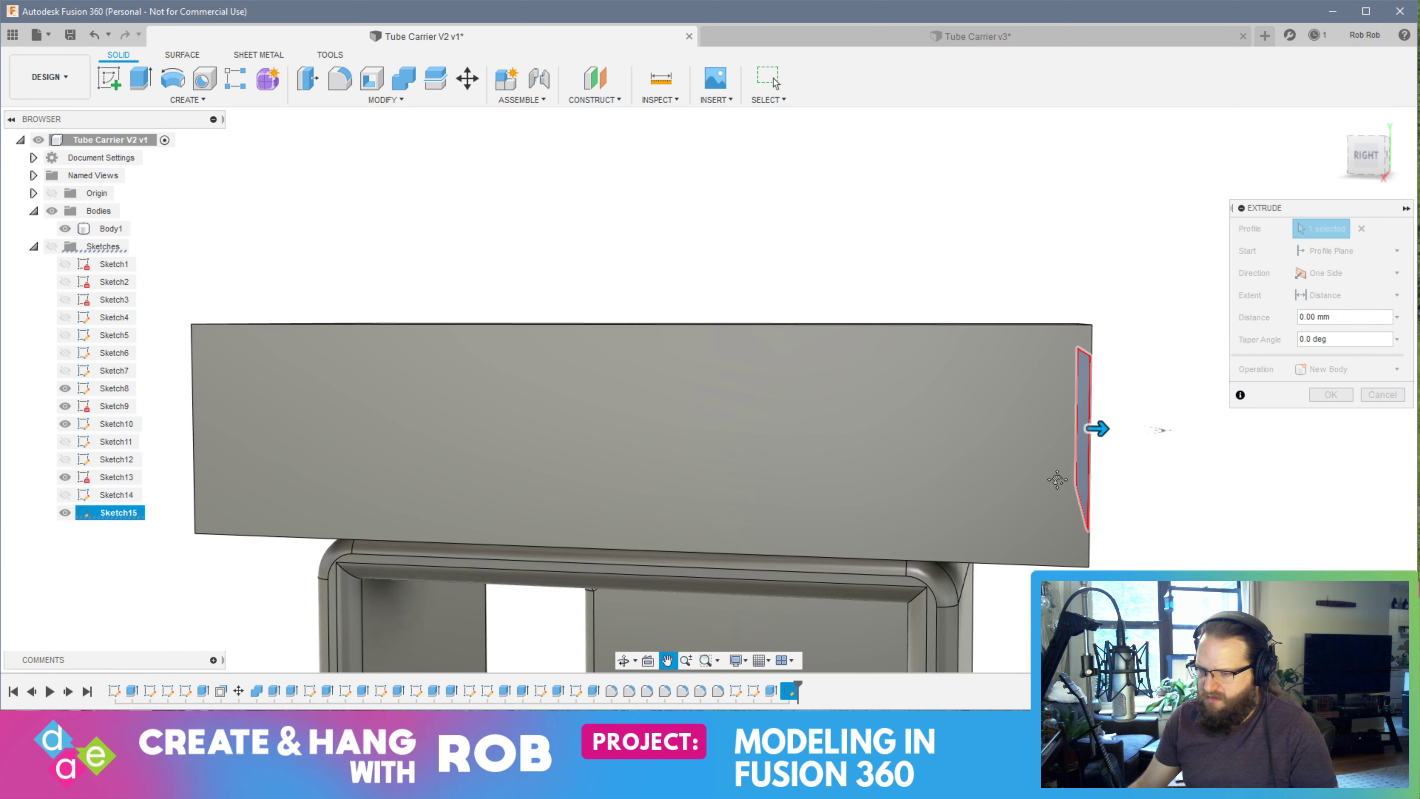
pyautogui.moveTo(1091, 428); pyautogui.dragTo(347, 401)
pyautogui.press('Return')
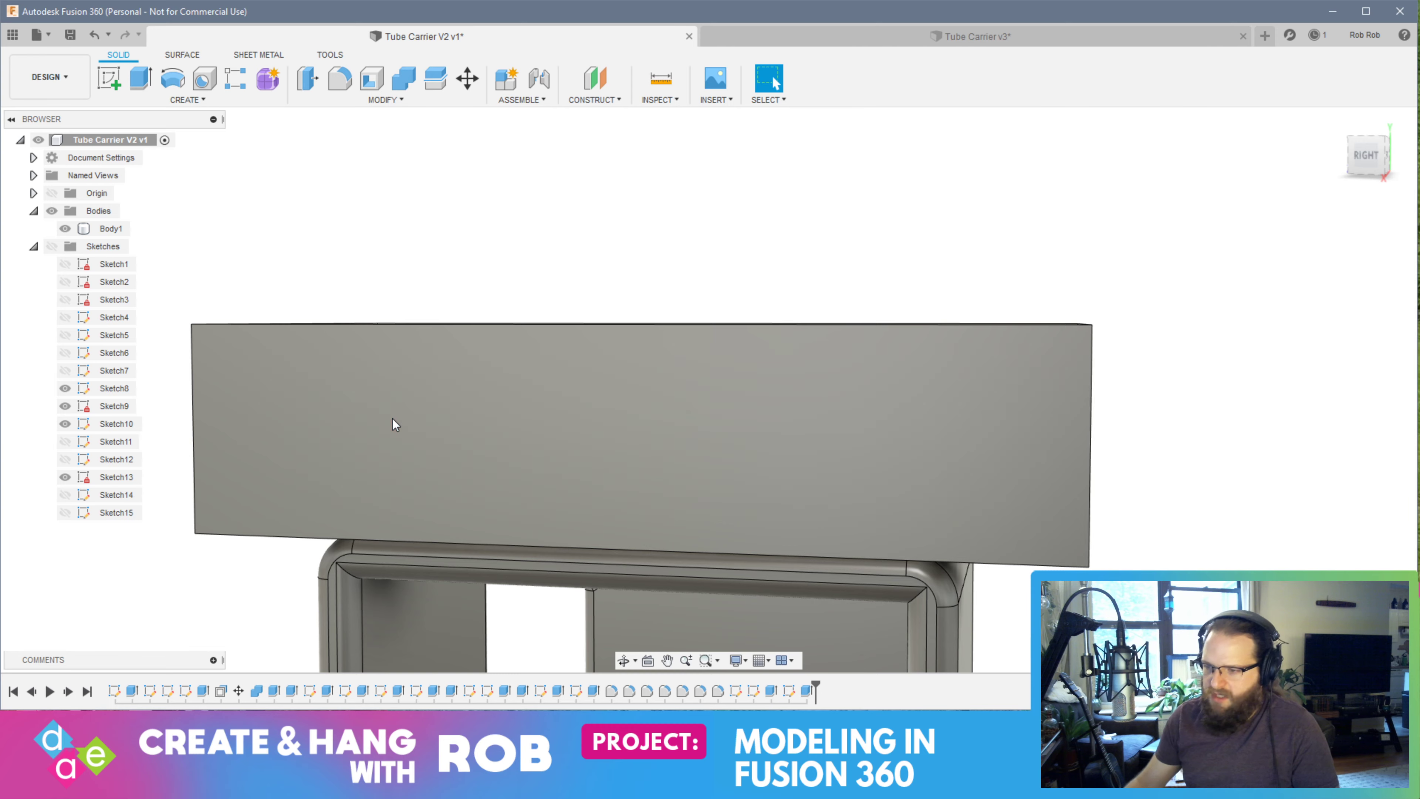
# Save the design as a new version with the description "User Saved"
pyautogui.click(602, 447)
pyautogui.moveTo(602, 448)
pyautogui.keyDown('shift'); pyautogui.mouseDown(button='middle')
pyautogui.moveTo(488, 418)
pyautogui.moveTo(498, 446)
pyautogui.moveTo(532, 314)
pyautogui.moveTo(532, 476)
pyautogui.moveTo(516, 543)
pyautogui.moveTo(529, 506)
pyautogui.moveTo(384, 416)
pyautogui.moveTo(245, 453)
pyautogui.moveTo(266, 412)
pyautogui.moveTo(269, 431)
pyautogui.mouseUp(button='middle'); pyautogui.keyUp('shift')
pyautogui.scroll(-3, 532, 476)
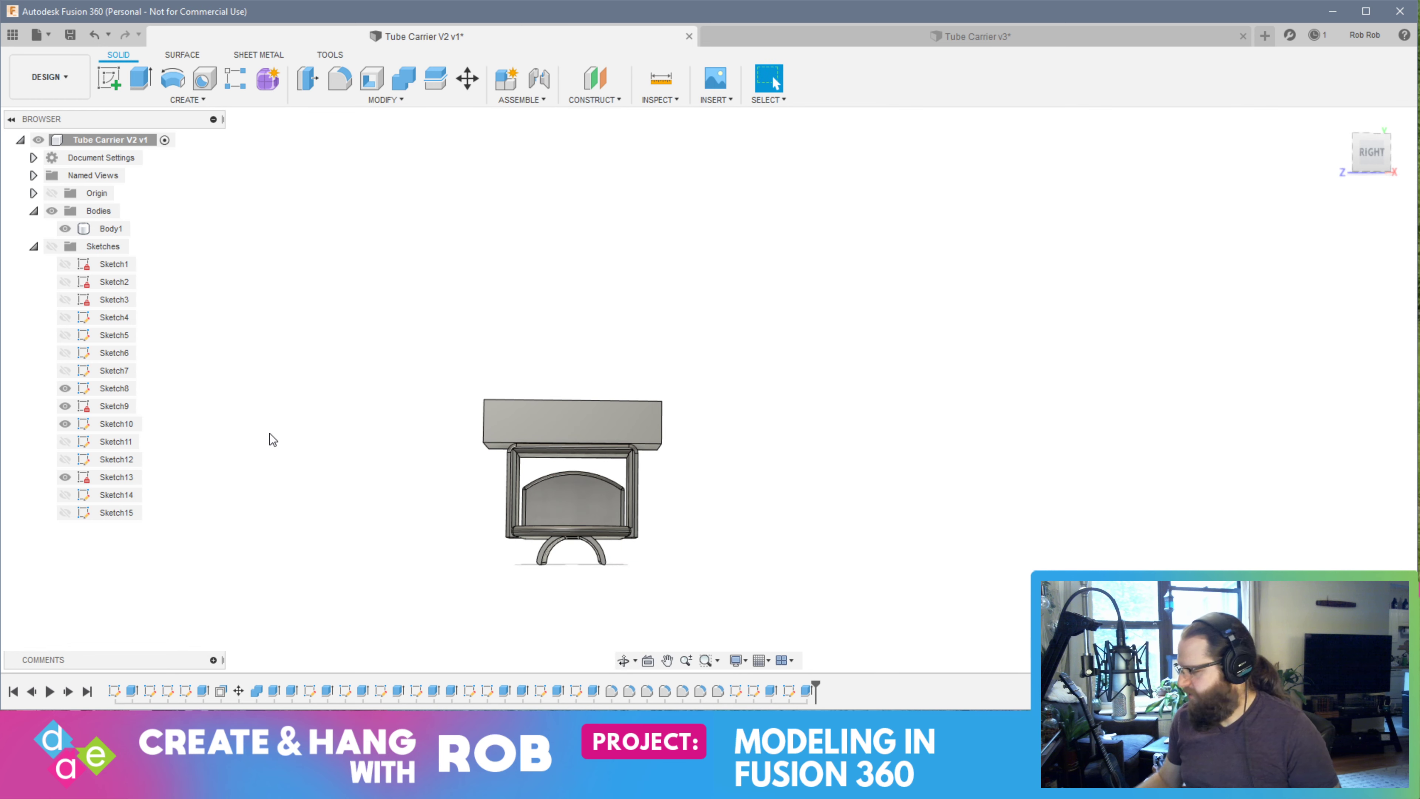
pyautogui.moveTo(680, 516)
pyautogui.keyDown('shift'); pyautogui.mouseDown(button='middle')
pyautogui.moveTo(510, 512)
pyautogui.moveTo(685, 532)
pyautogui.moveTo(664, 498)
pyautogui.moveTo(681, 535)
pyautogui.mouseUp(button='middle'); pyautogui.keyUp('shift')
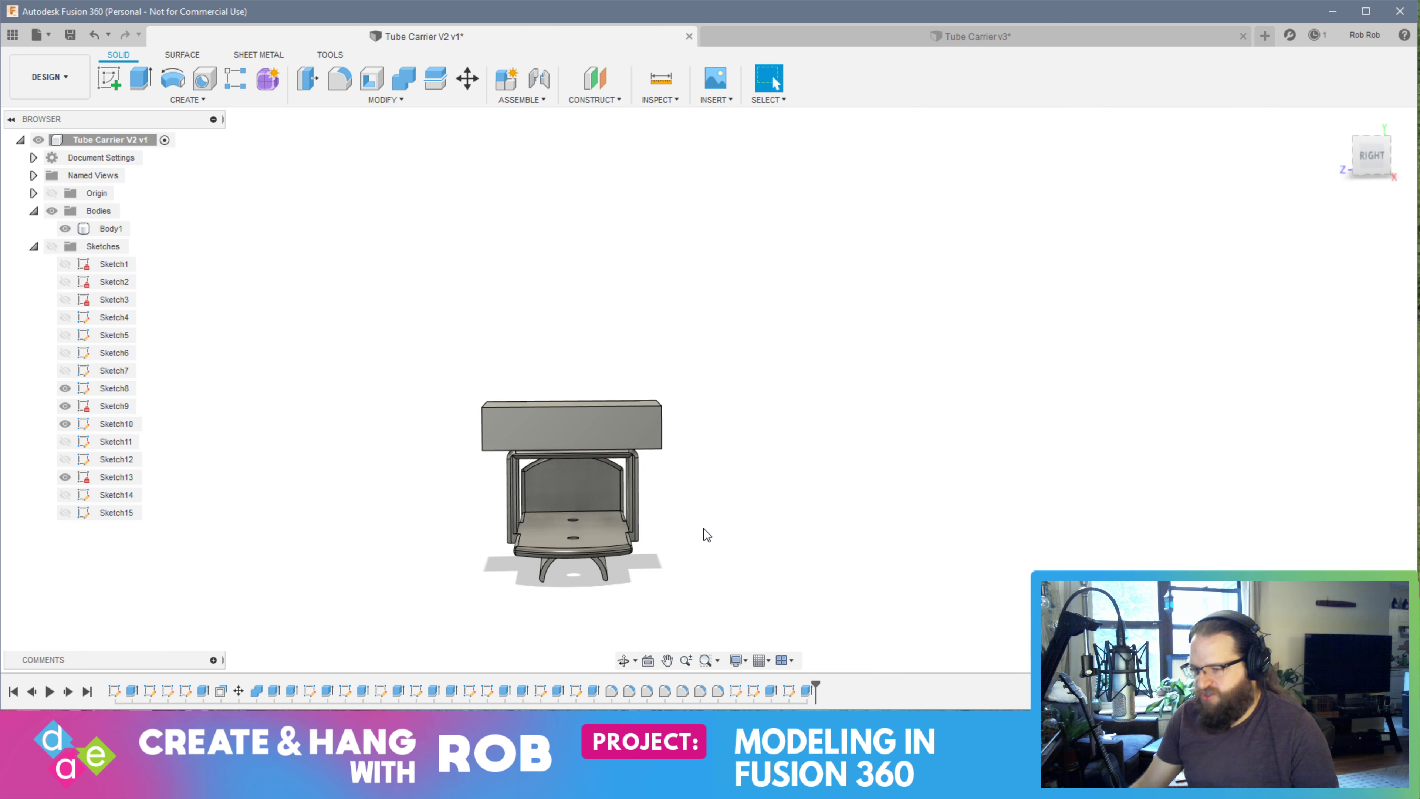
pyautogui.click(526, 532)
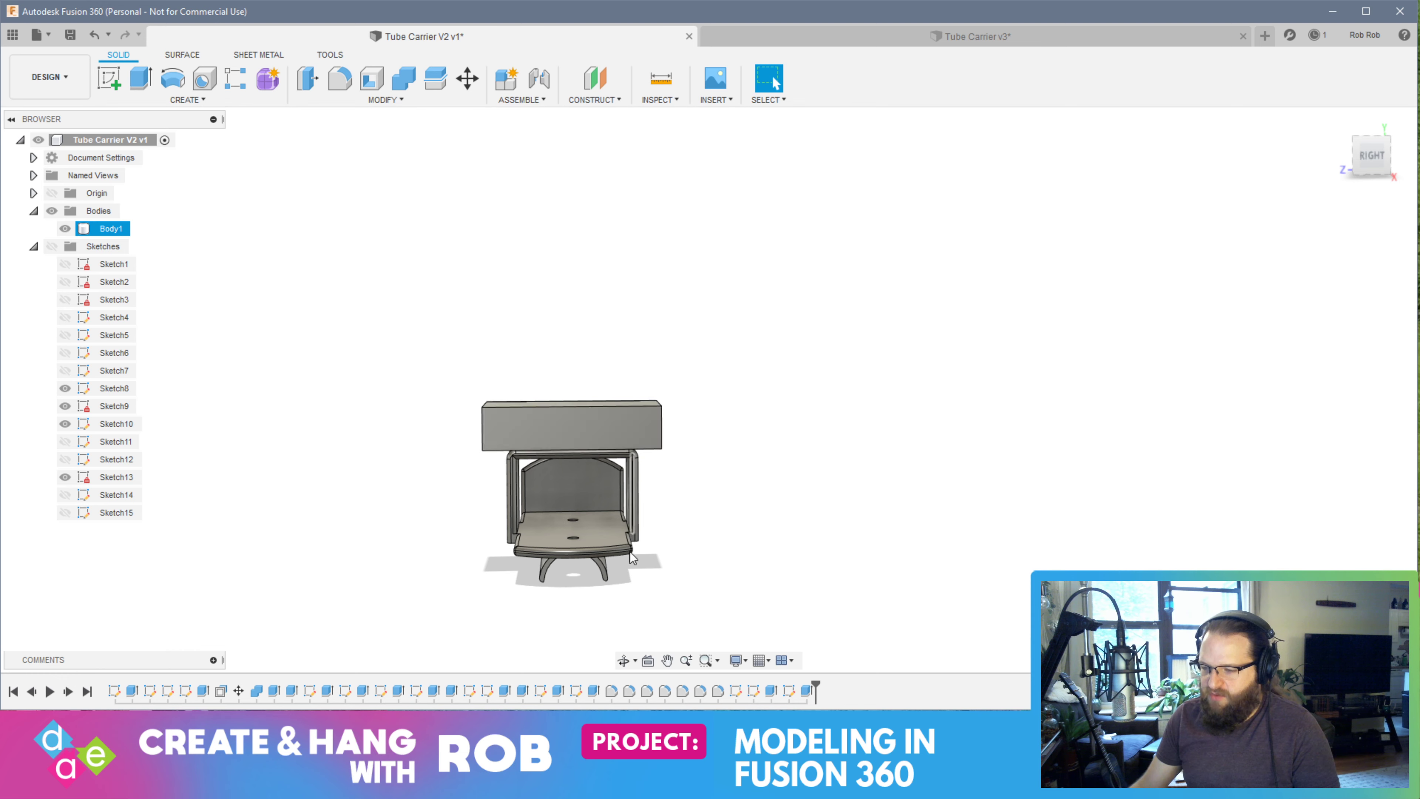
pyautogui.keyDown('shift'); pyautogui.moveTo(760, 565); pyautogui.dragTo(503, 576, button='middle'); pyautogui.keyUp('shift')
pyautogui.hotkey('ctrl', 's')
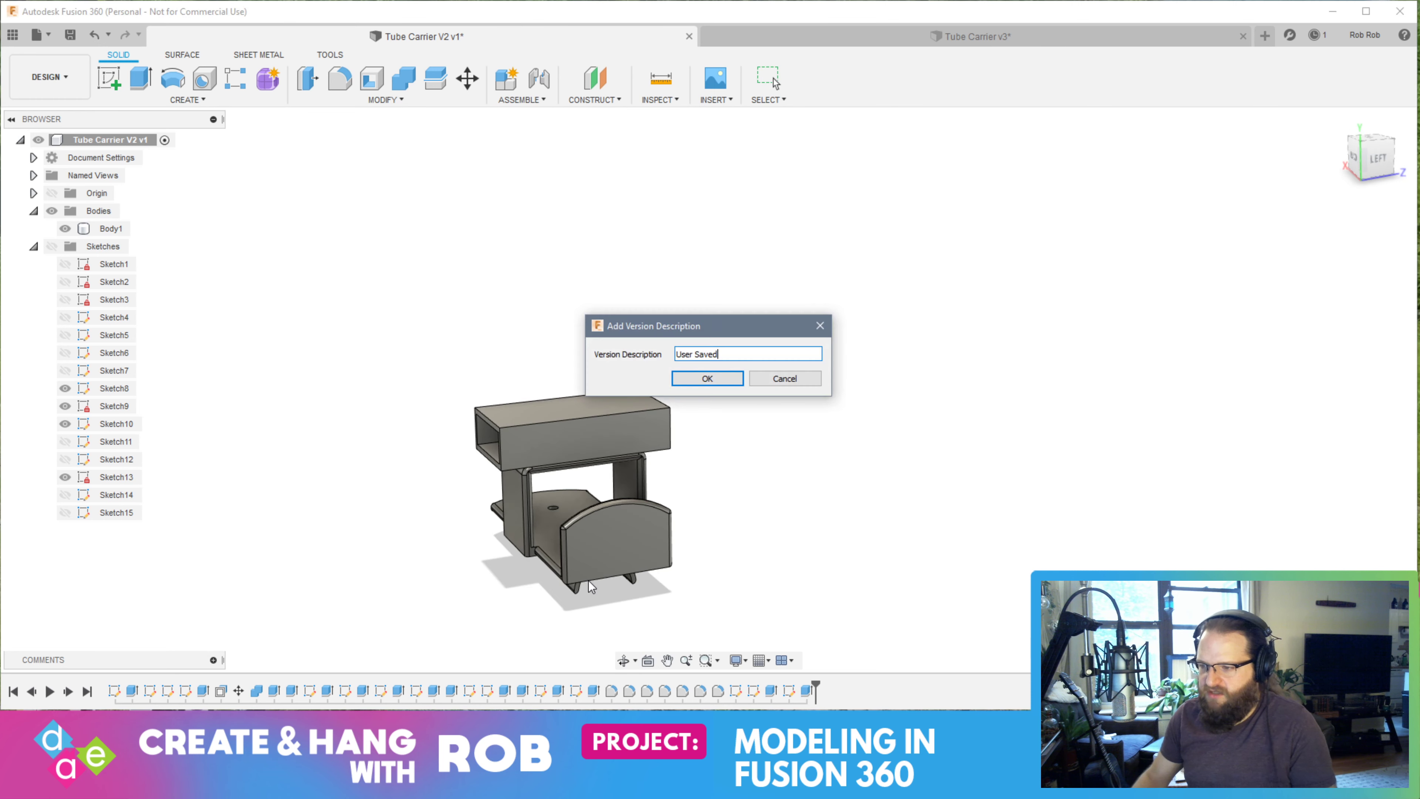
pyautogui.press('Return')
# Collapse the list of sketches, and hide and show Body1 to check what it contains
pyautogui.keyDown('shift'); pyautogui.moveTo(782, 575); pyautogui.dragTo(906, 573, button='middle'); pyautogui.keyUp('shift')
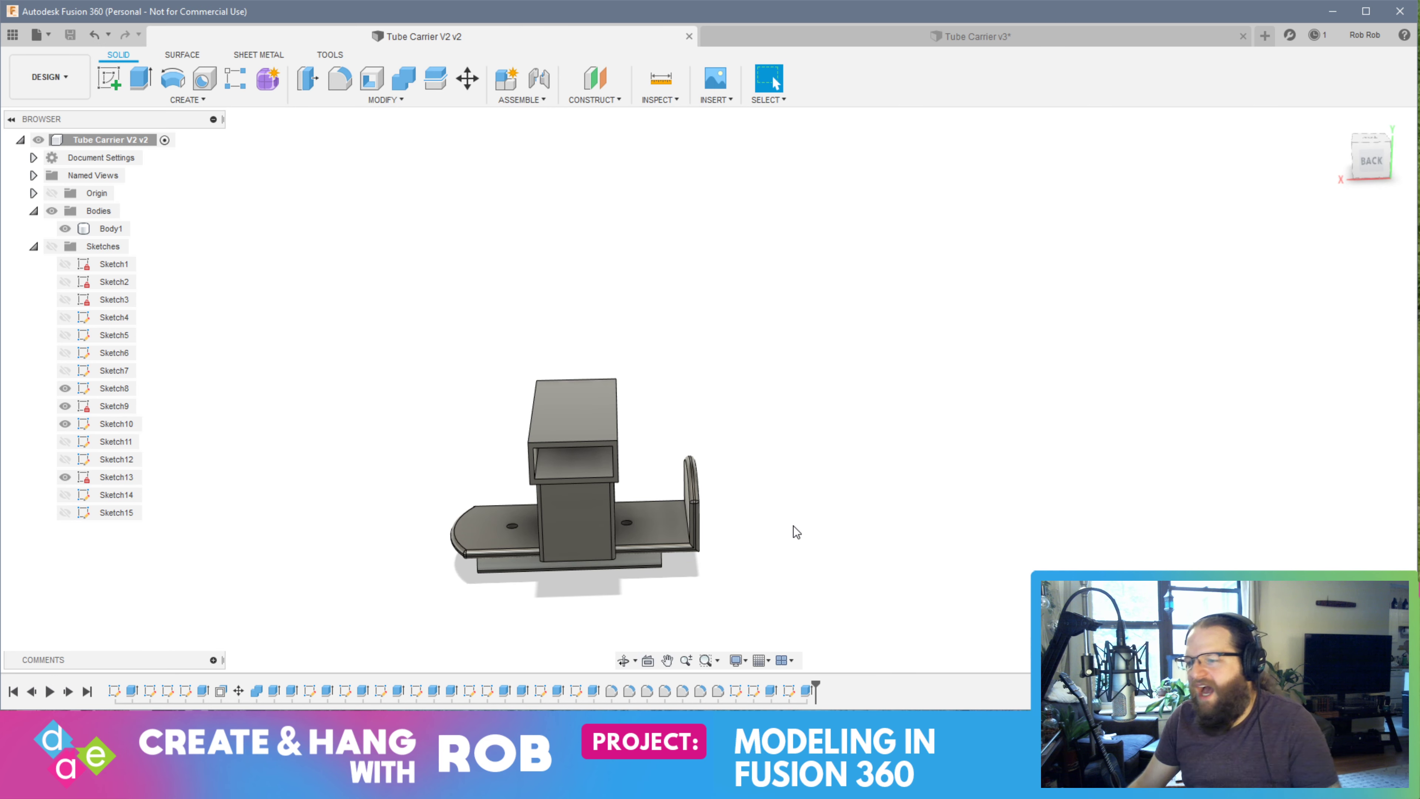
pyautogui.keyDown('shift'); pyautogui.moveTo(784, 527); pyautogui.dragTo(799, 493, button='middle'); pyautogui.keyUp('shift')
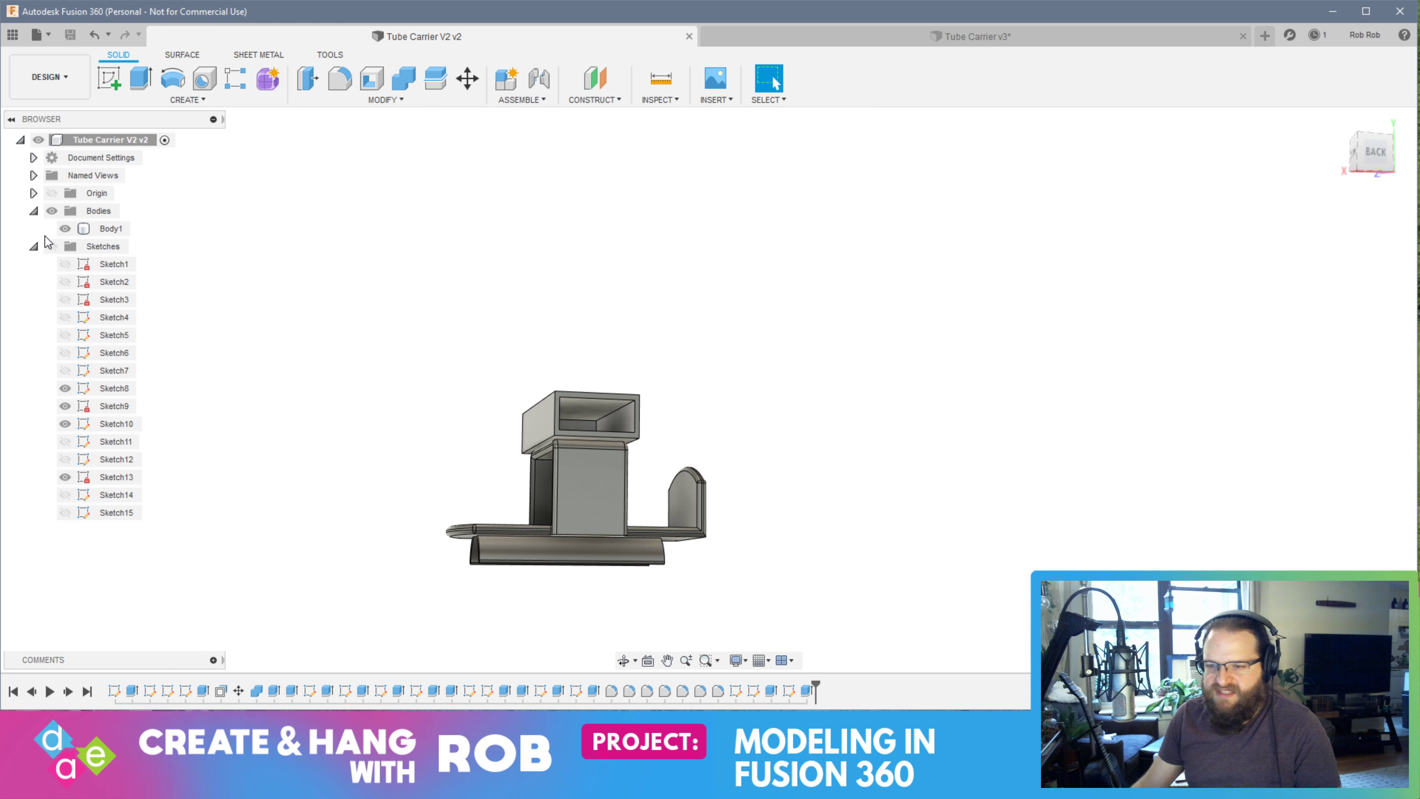
pyautogui.click(34, 246)
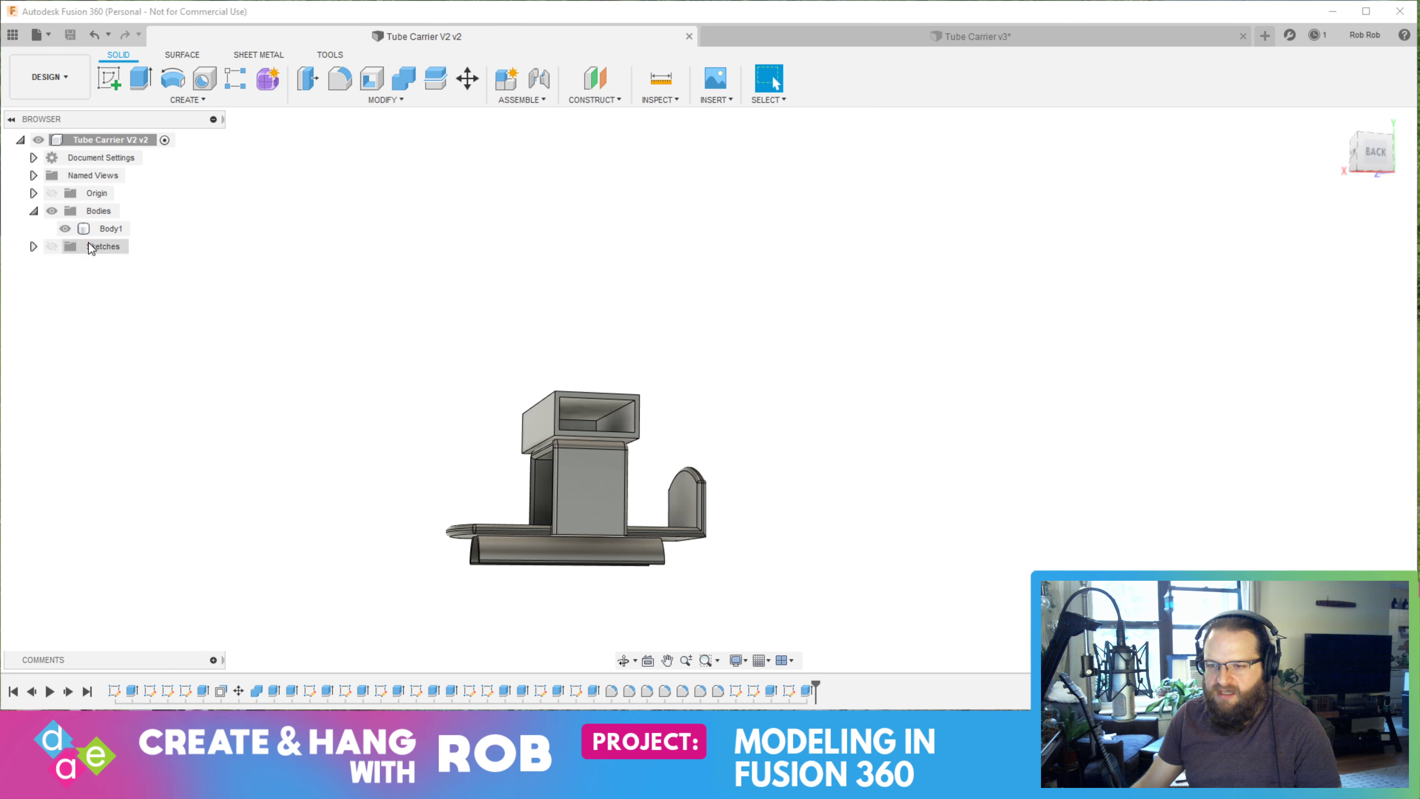
pyautogui.click(64, 228)
pyautogui.click(64, 229)
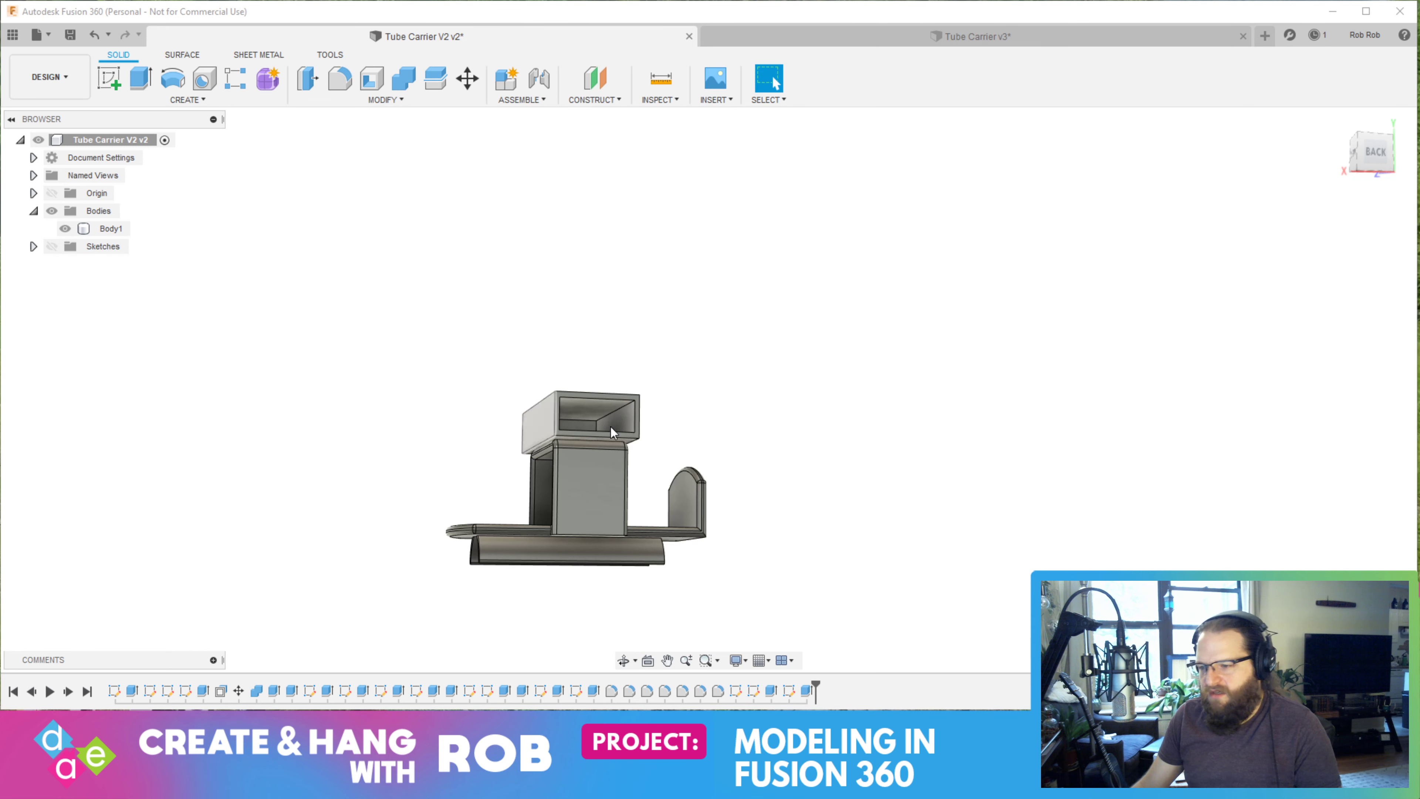
pyautogui.click(110, 228)
pyautogui.keyDown('shift'); pyautogui.moveTo(738, 369); pyautogui.dragTo(723, 412, button='middle'); pyautogui.keyUp('shift')
pyautogui.press('Escape')
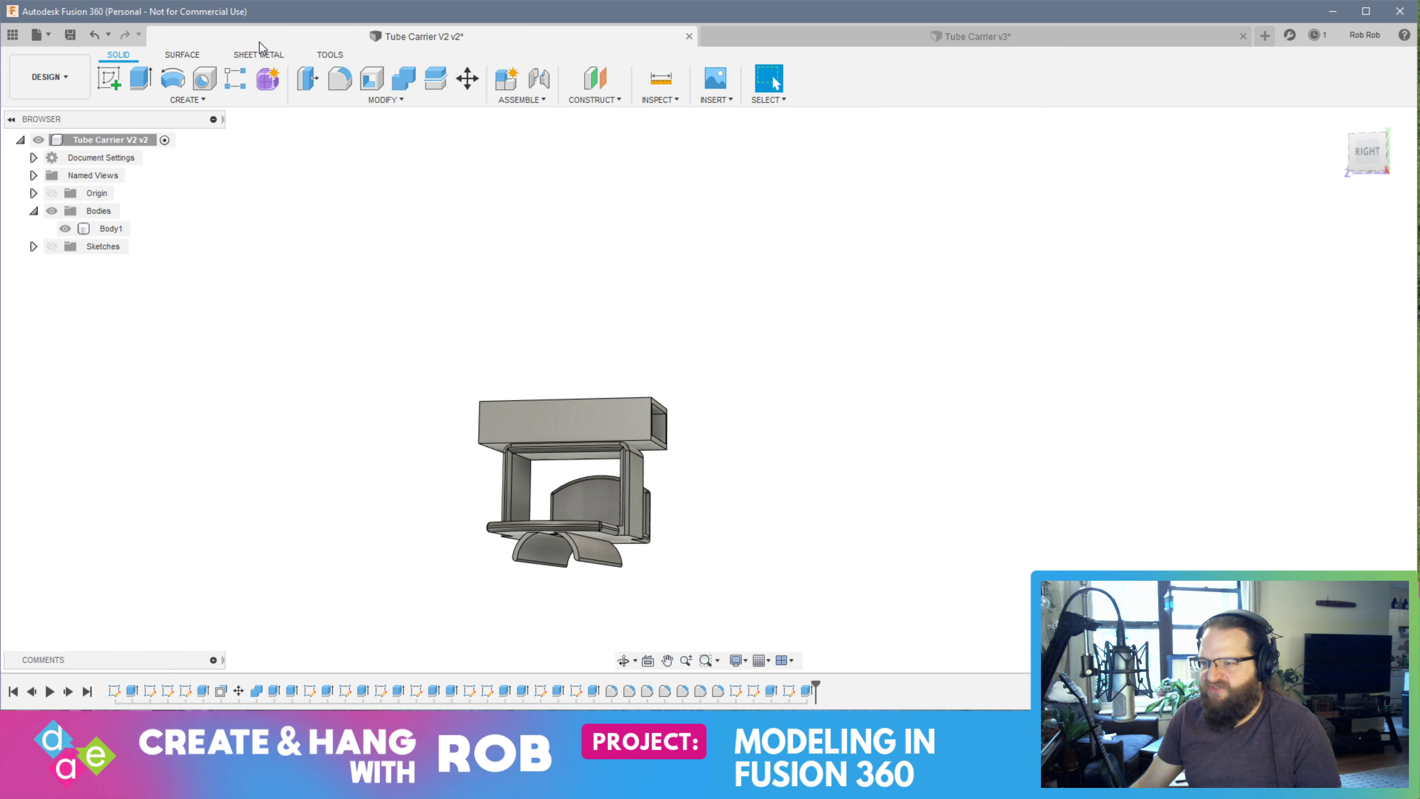
# Split Body1 using the hollow box's underside face, separating the box from the bridging frame
pyautogui.keyDown('shift'); pyautogui.moveTo(827, 508); pyautogui.dragTo(667, 504, button='middle'); pyautogui.keyUp('shift')
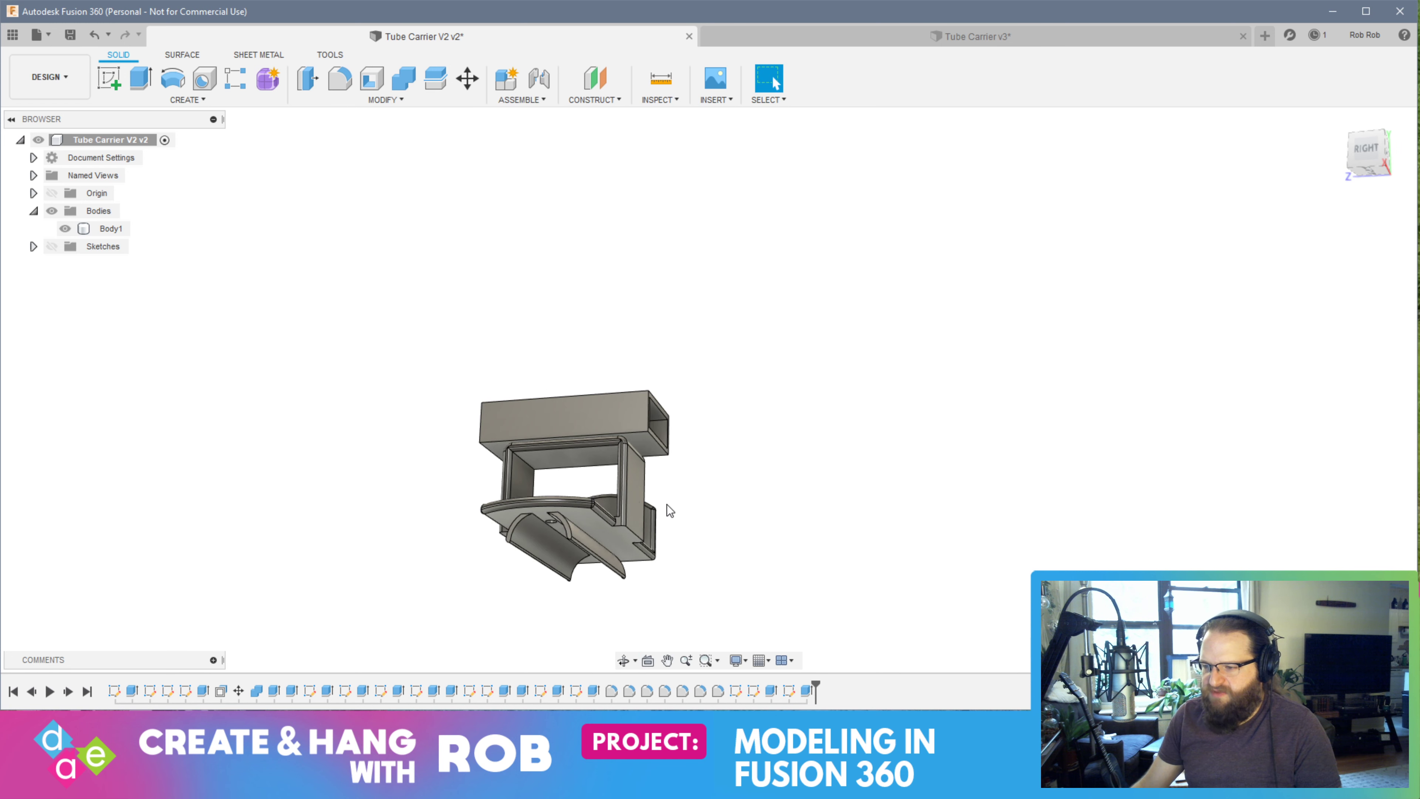
pyautogui.click(436, 79)
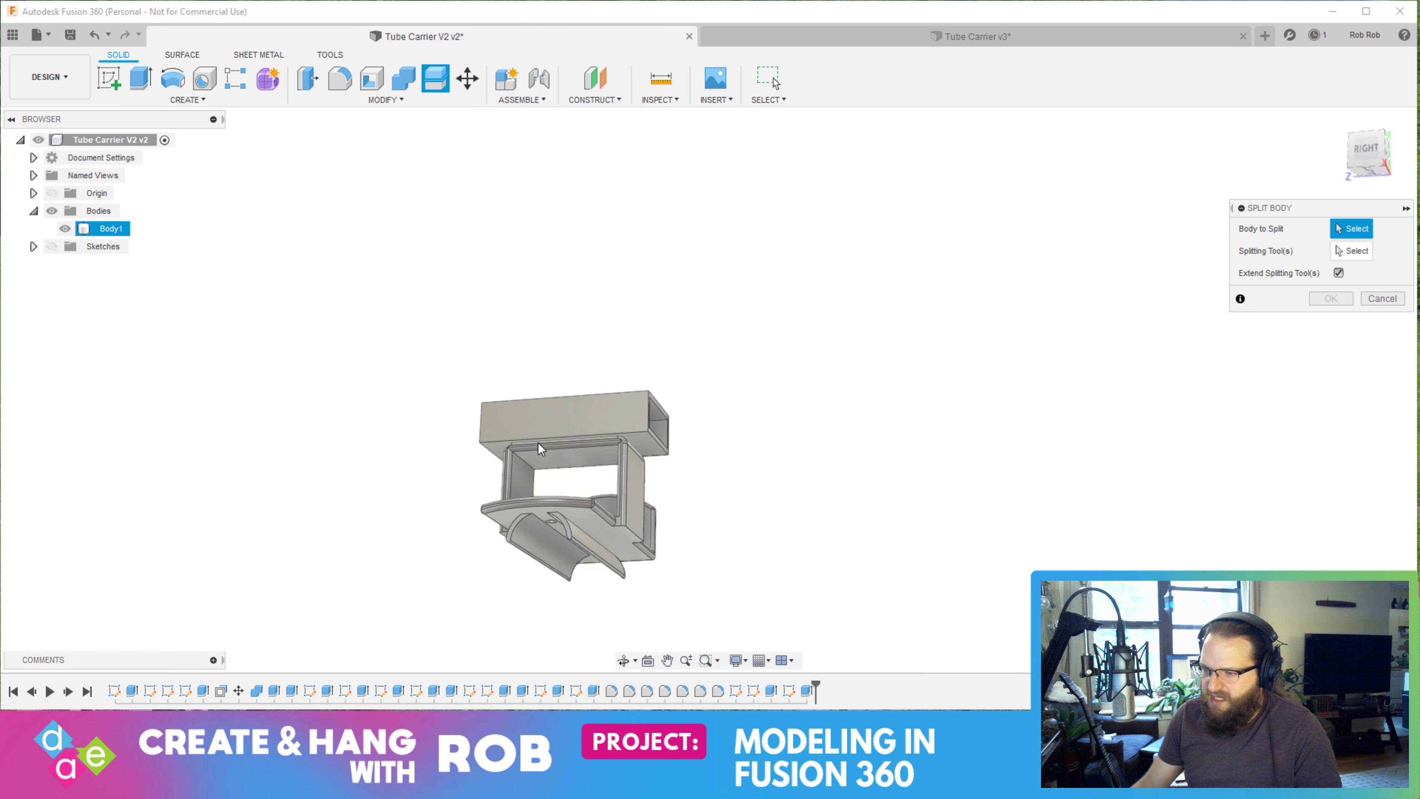
pyautogui.click(627, 481)
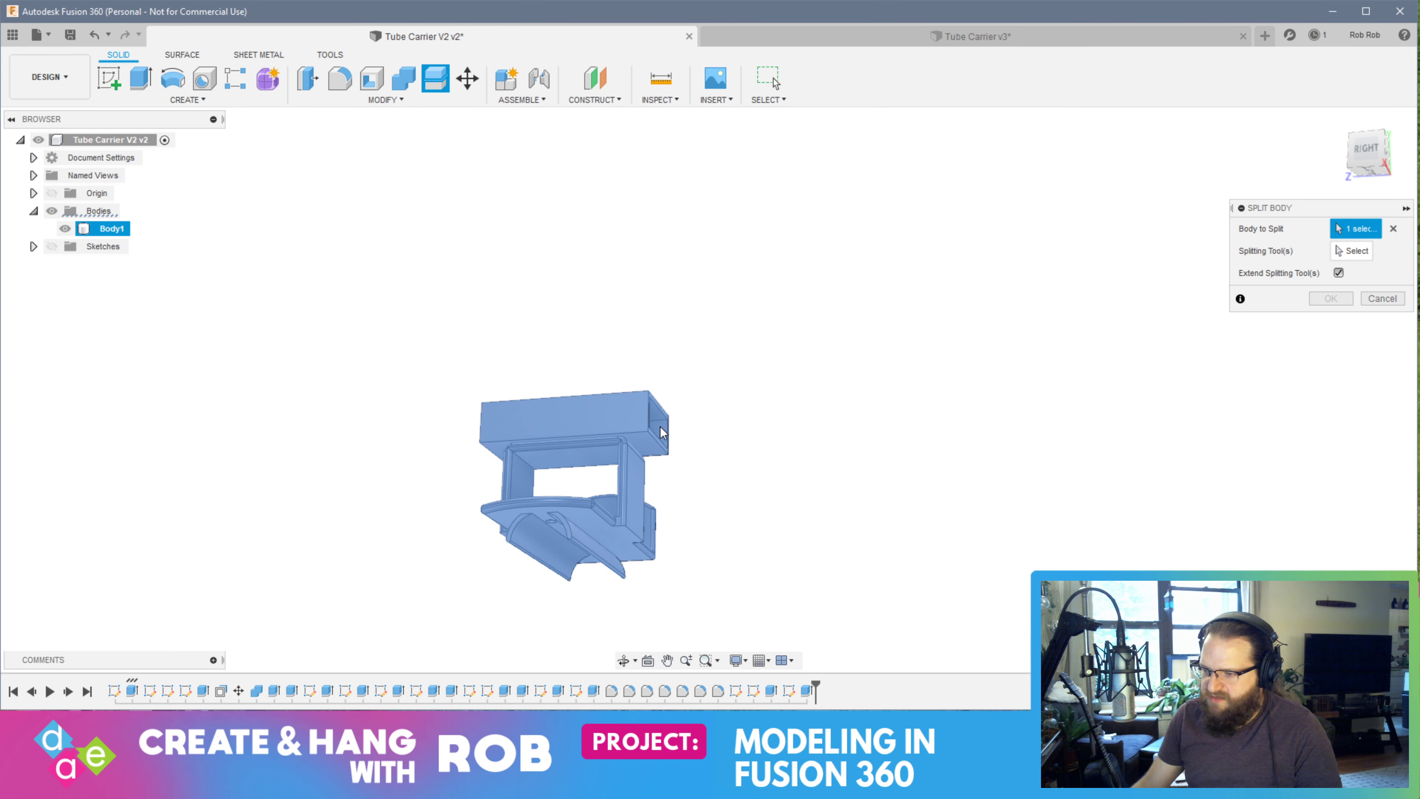
pyautogui.click(649, 446)
pyautogui.click(1330, 298)
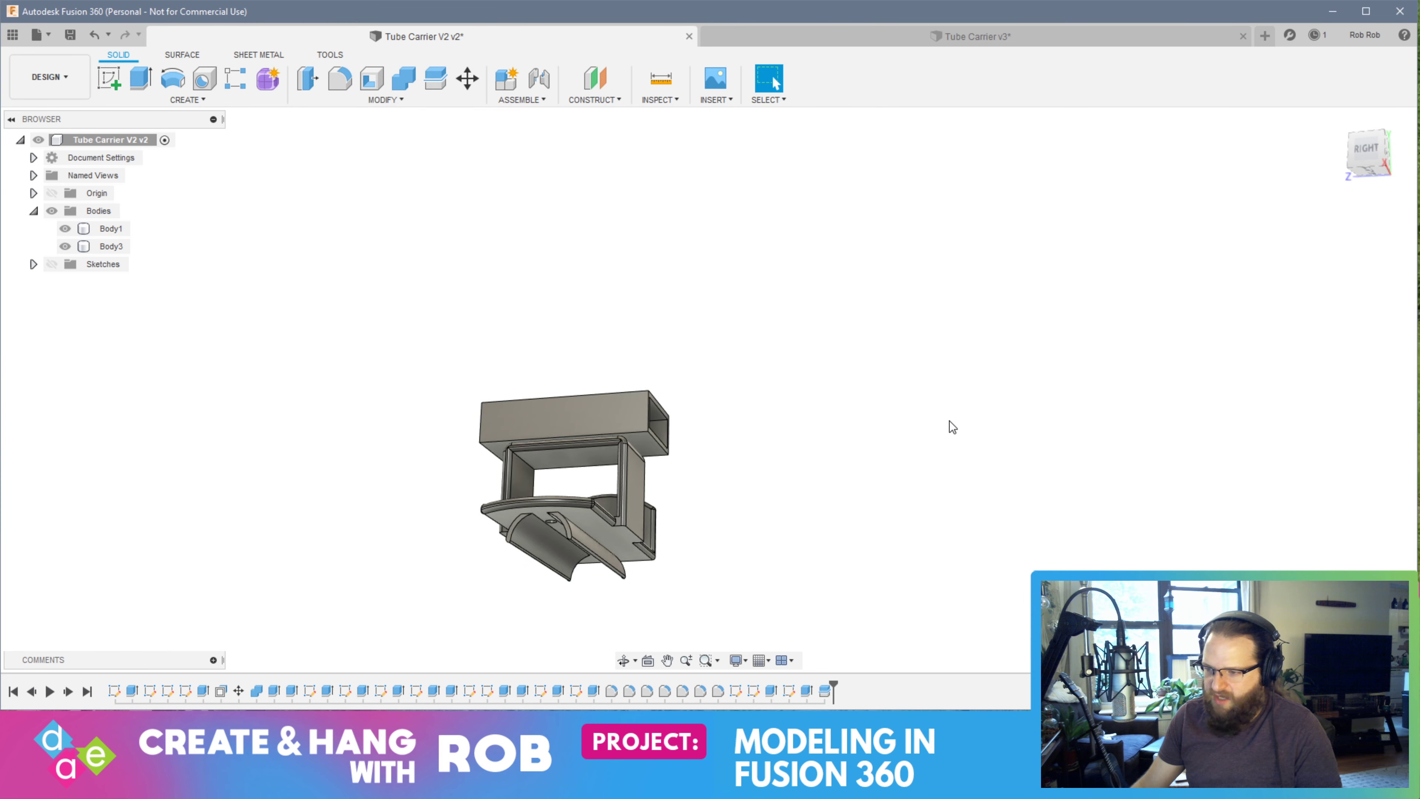
# Move the hollow box body 40 mm upward in Y, away from the bridging frame
pyautogui.keyDown('shift'); pyautogui.moveTo(909, 404); pyautogui.dragTo(903, 413, button='middle'); pyautogui.keyUp('shift')
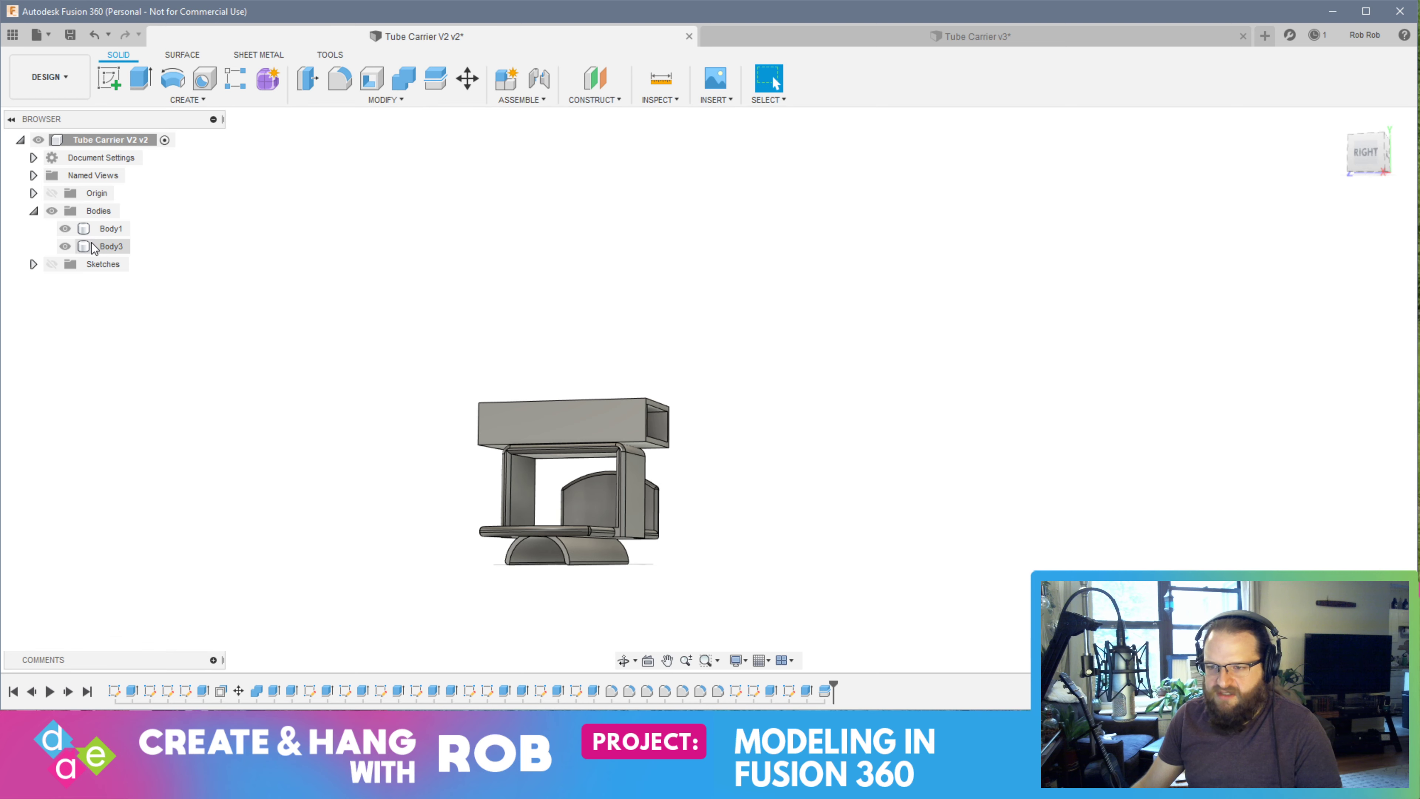
pyautogui.click(106, 247)
pyautogui.click(111, 228)
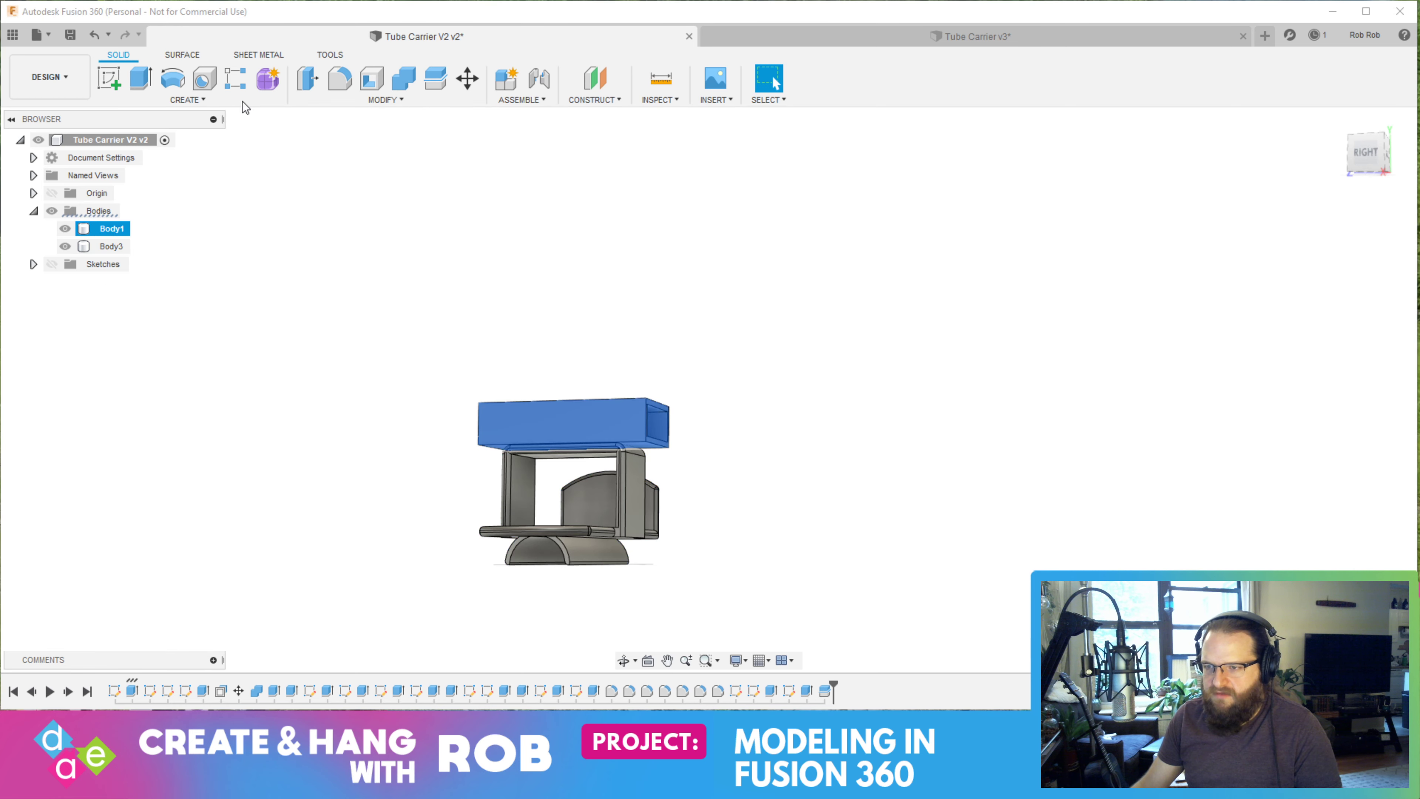
pyautogui.click(468, 93)
pyautogui.moveTo(678, 401); pyautogui.dragTo(669, 329)
pyautogui.keyDown('shift'); pyautogui.moveTo(748, 371); pyautogui.dragTo(659, 374, button='middle'); pyautogui.keyUp('shift')
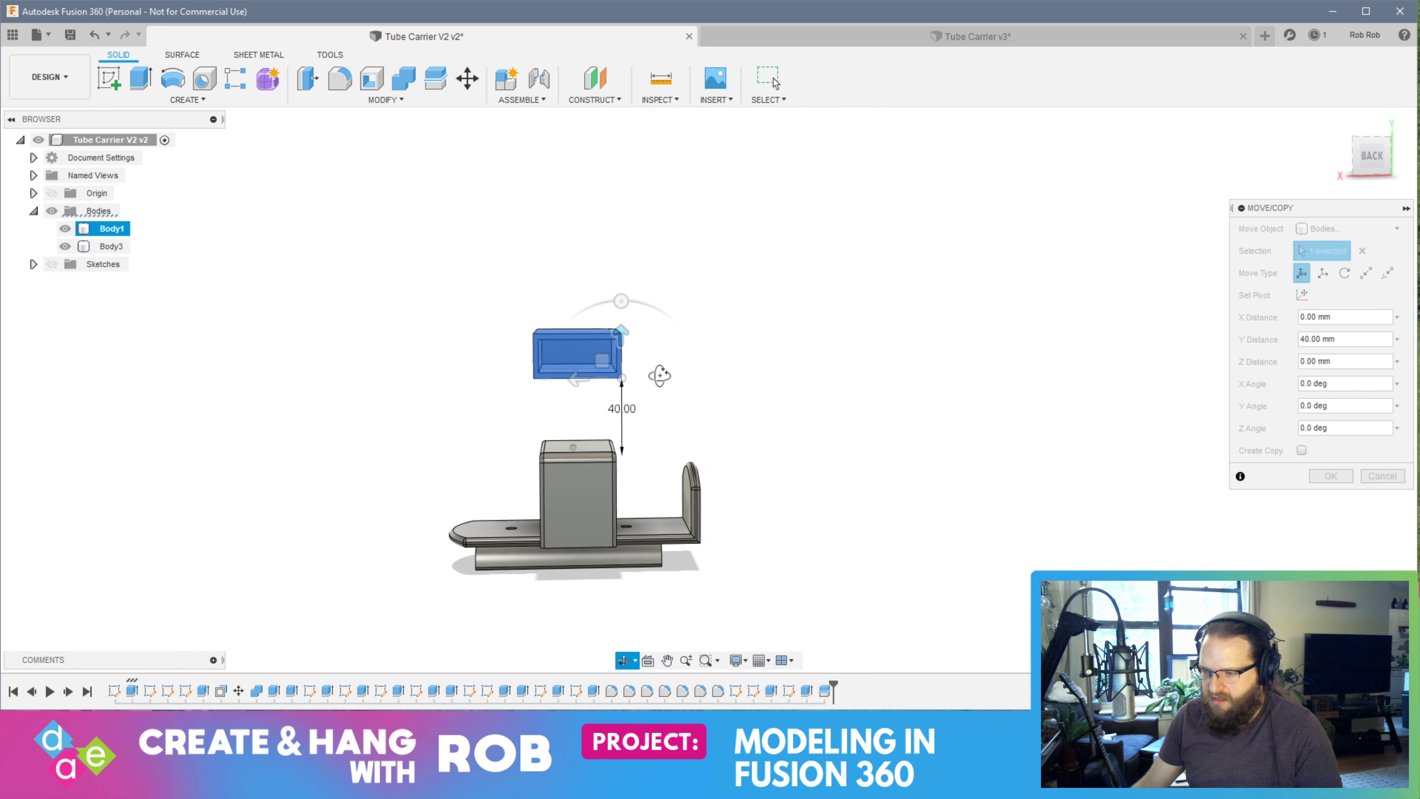
pyautogui.keyDown('shift'); pyautogui.moveTo(815, 352); pyautogui.dragTo(808, 413, button='middle'); pyautogui.keyUp('shift')
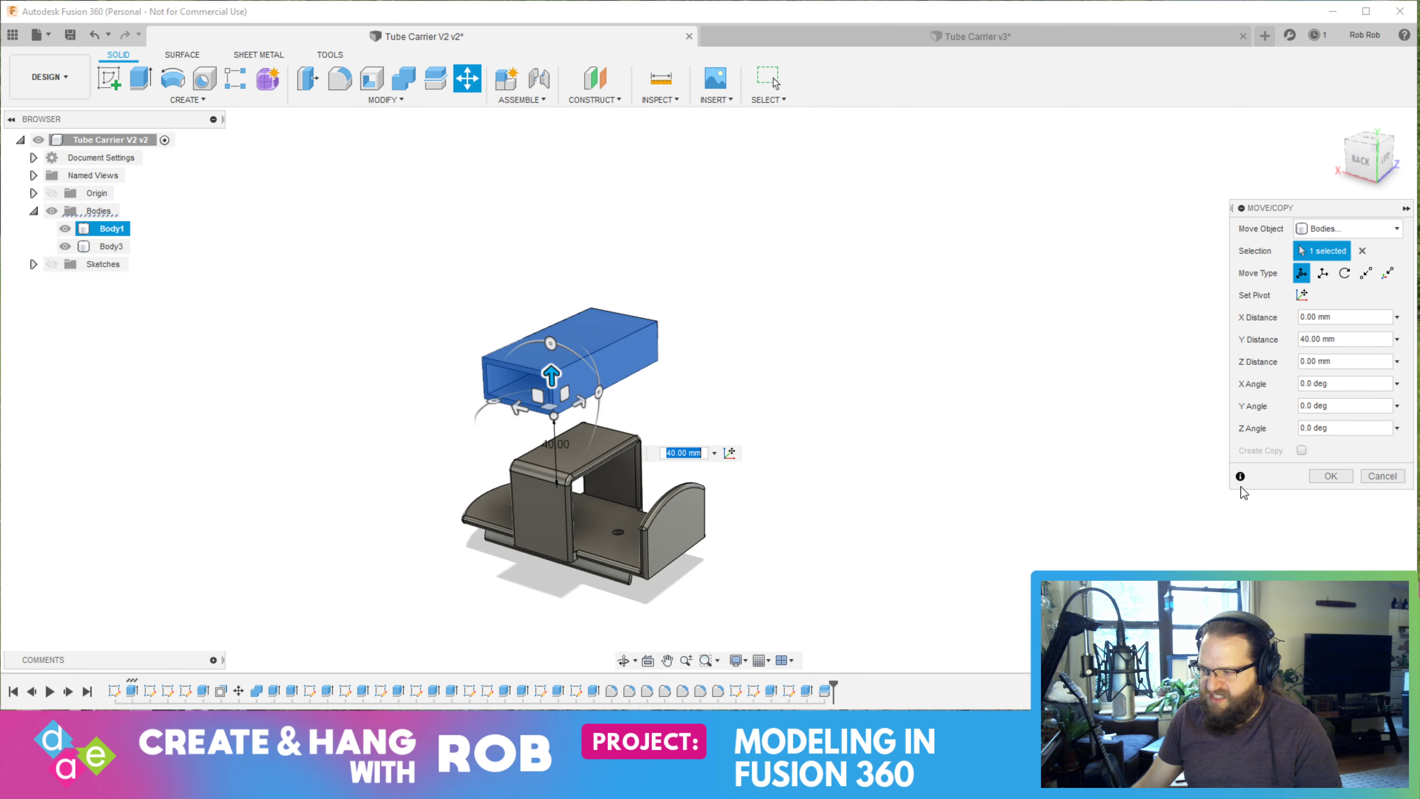
pyautogui.click(1351, 477)
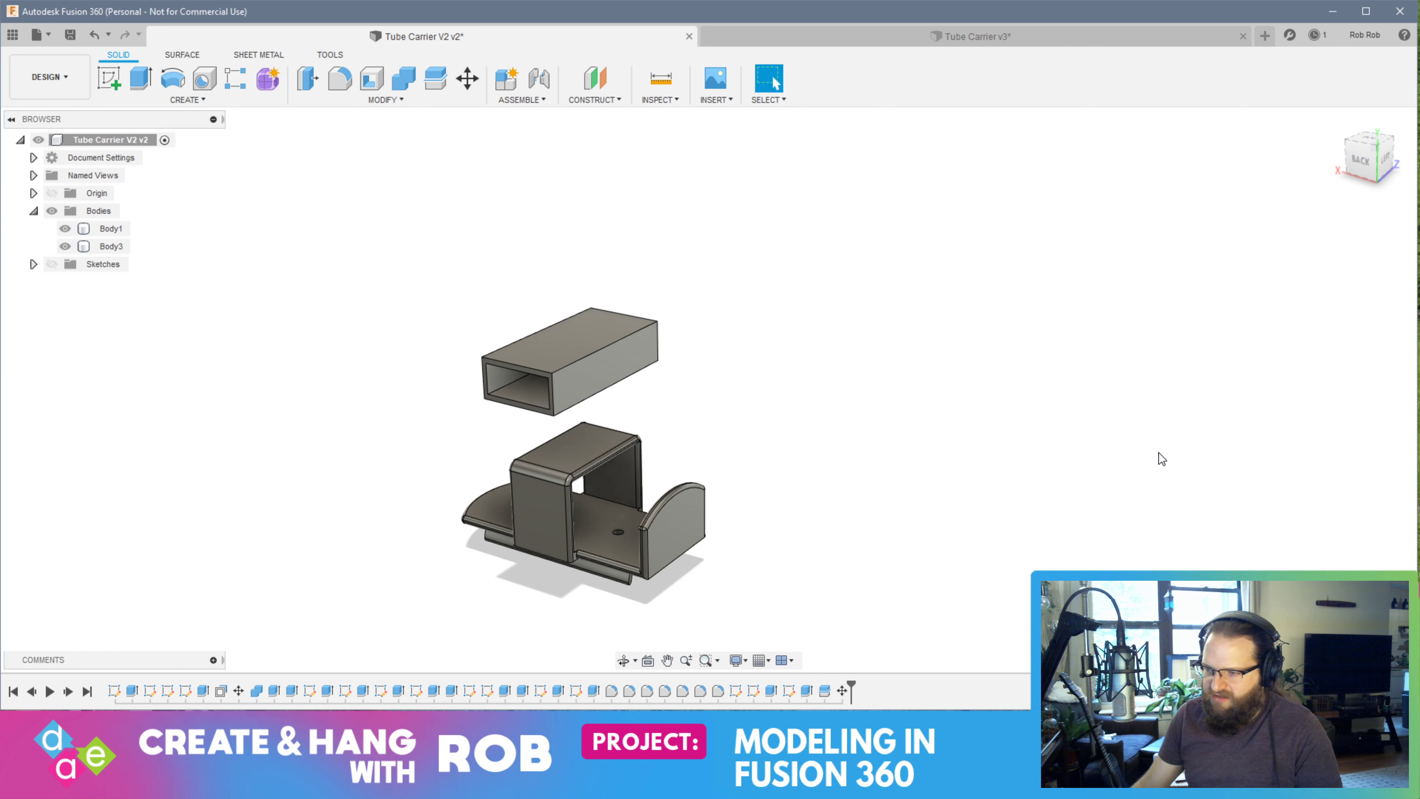
pyautogui.click(577, 342)
pyautogui.click(382, 99)
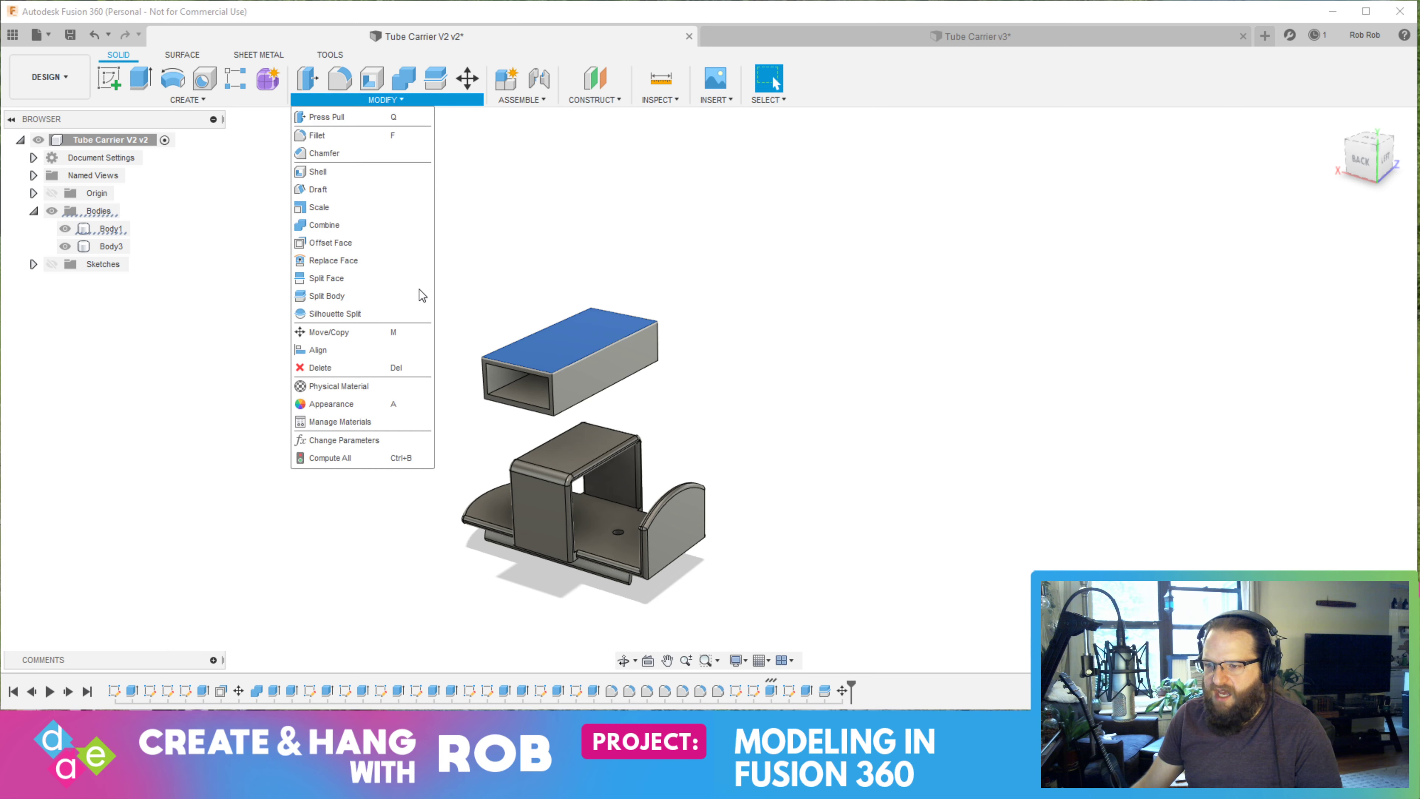
pyautogui.click(358, 358)
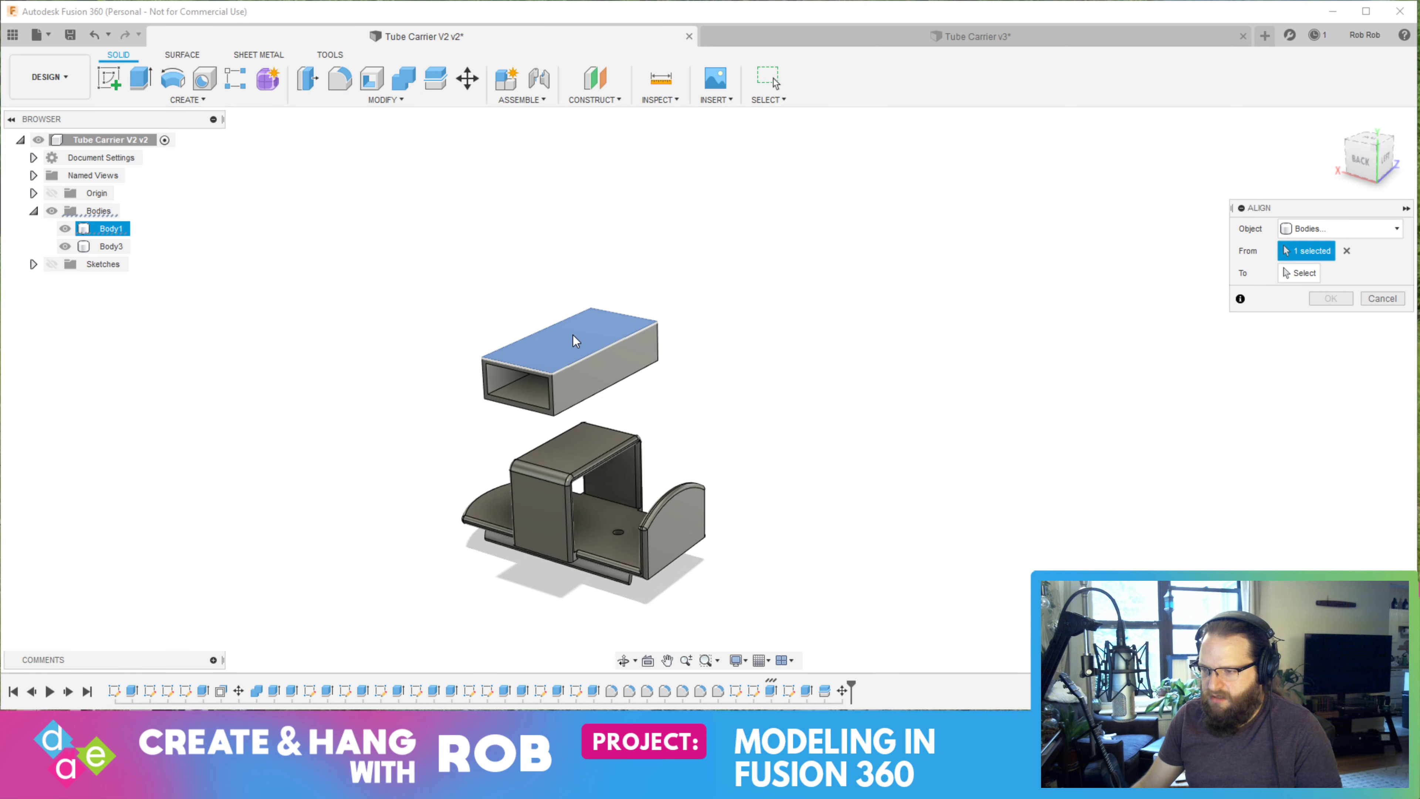
pyautogui.scroll(5, 582, 344)
pyautogui.scroll(-4, 591, 347)
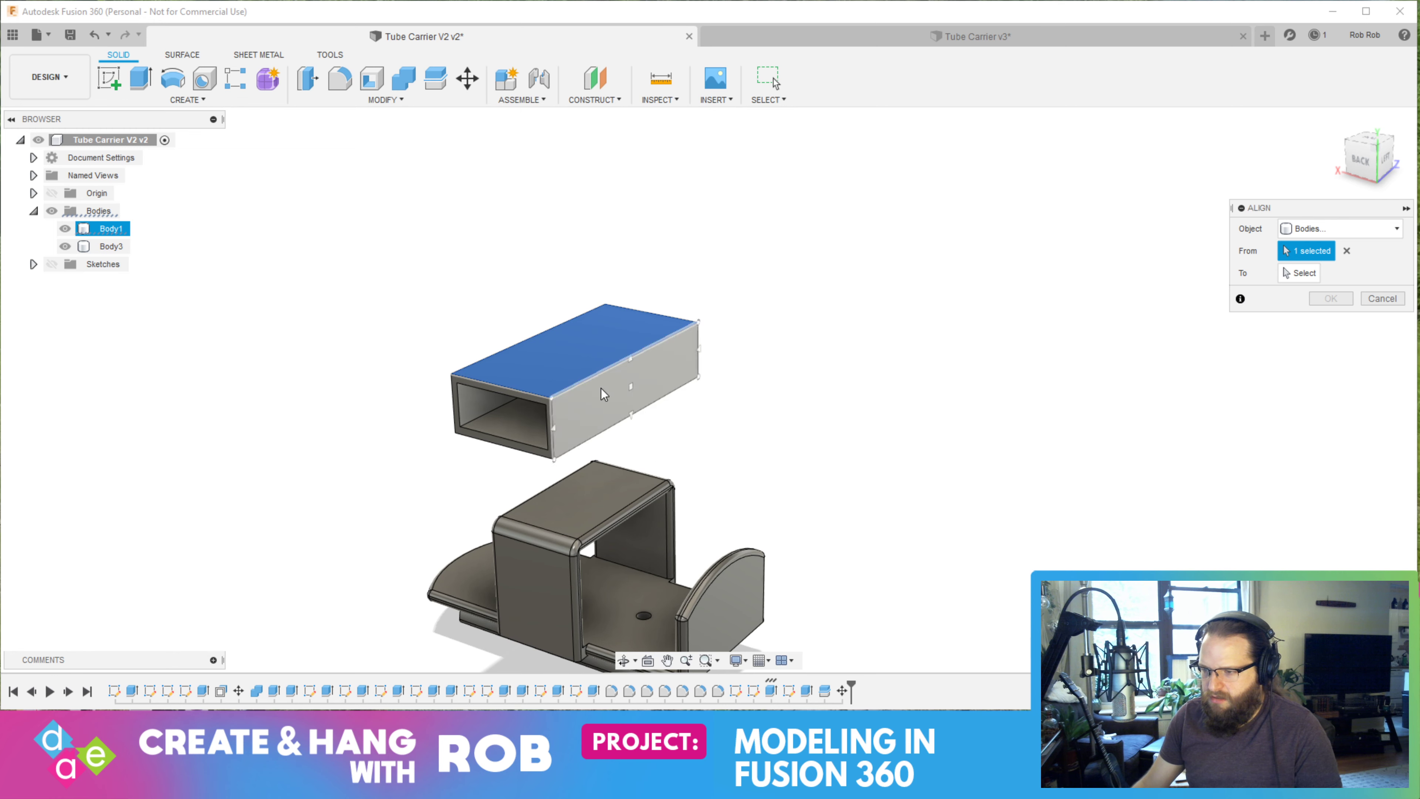
pyautogui.keyDown('shift'); pyautogui.moveTo(584, 342); pyautogui.dragTo(587, 400, button='middle'); pyautogui.keyUp('shift')
pyautogui.click(591, 429)
pyautogui.keyDown('shift'); pyautogui.moveTo(766, 494); pyautogui.dragTo(632, 410, button='middle'); pyautogui.keyUp('shift')
pyautogui.click(594, 524)
pyautogui.press('Return')
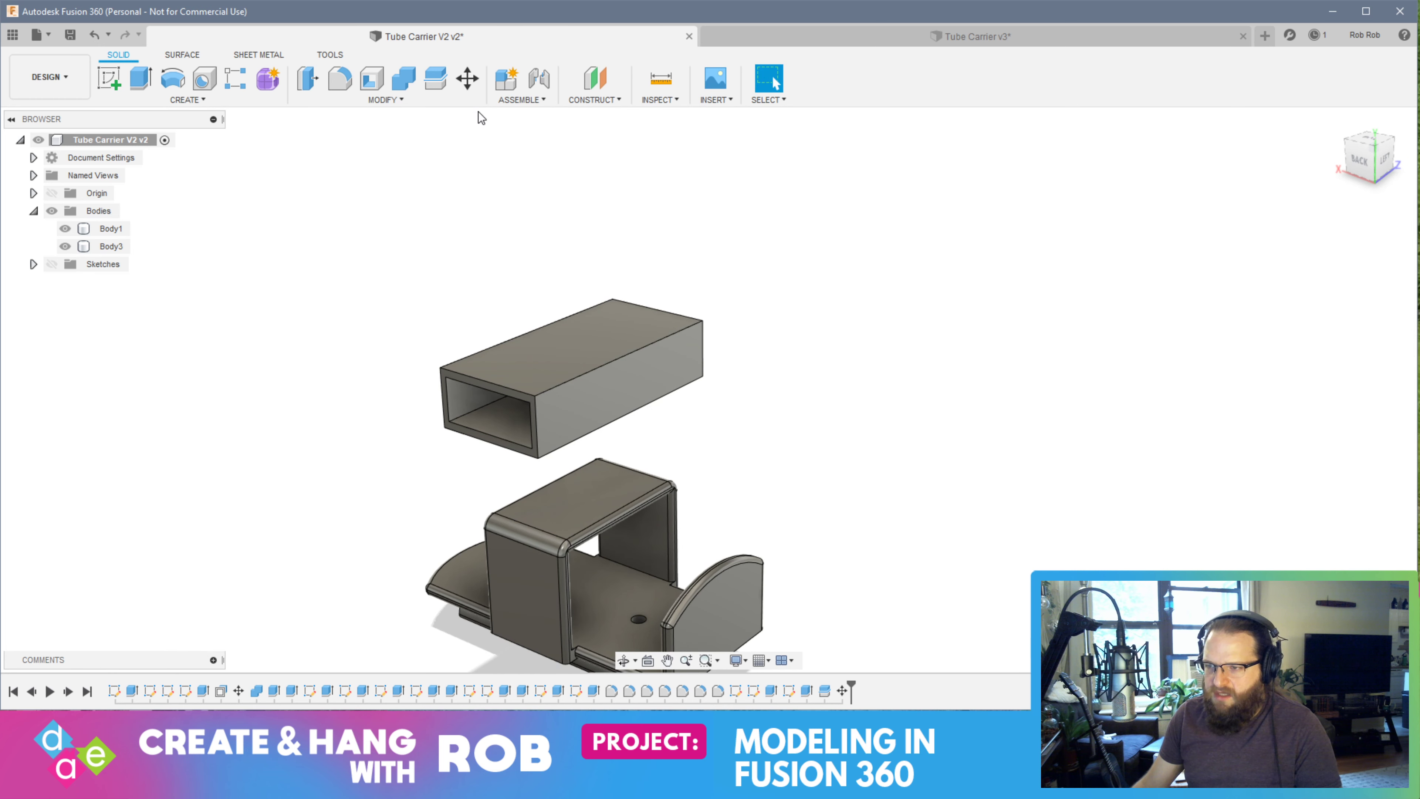
pyautogui.click(466, 78)
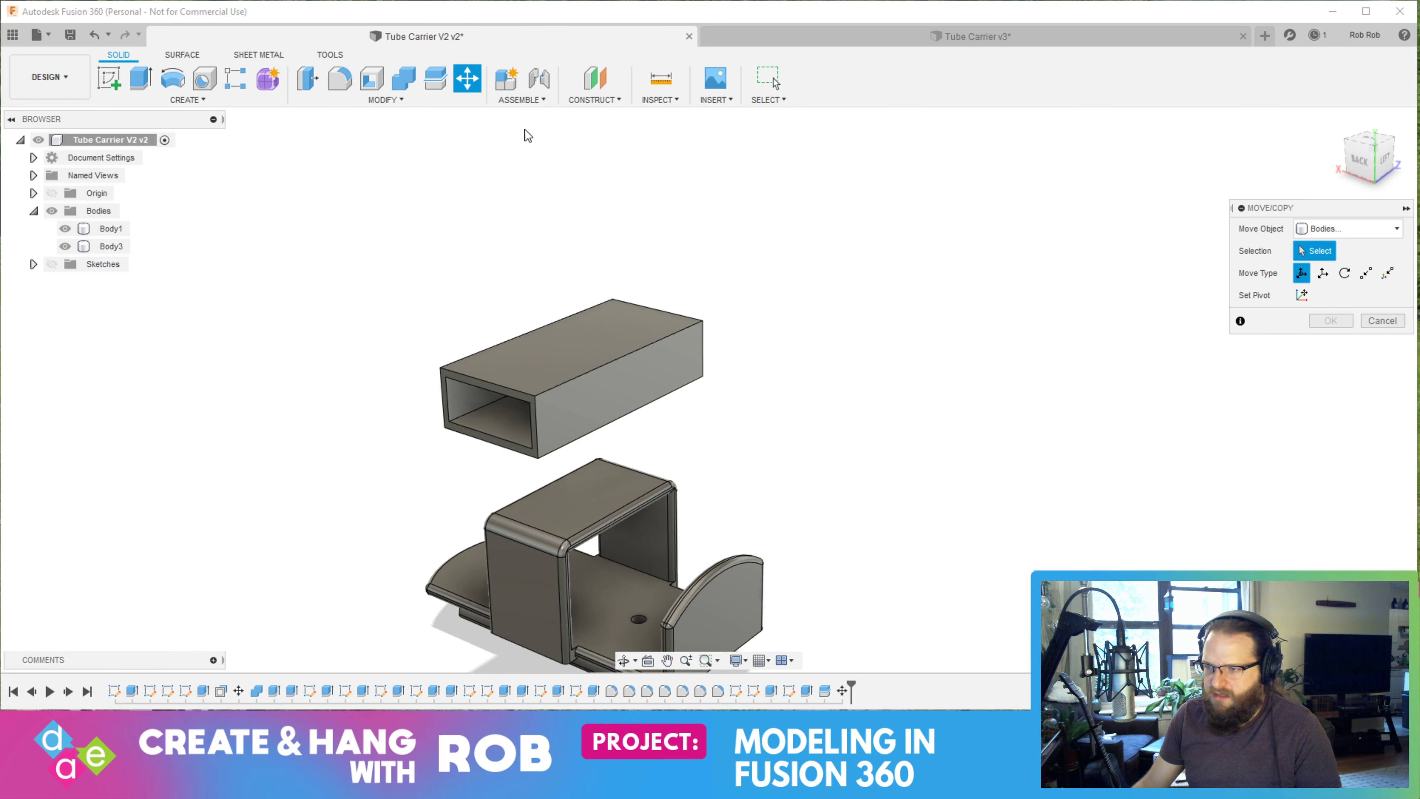
# Align the centre of the hollow box's top face to the centre of the end wall's outer face
pyautogui.click(382, 100)
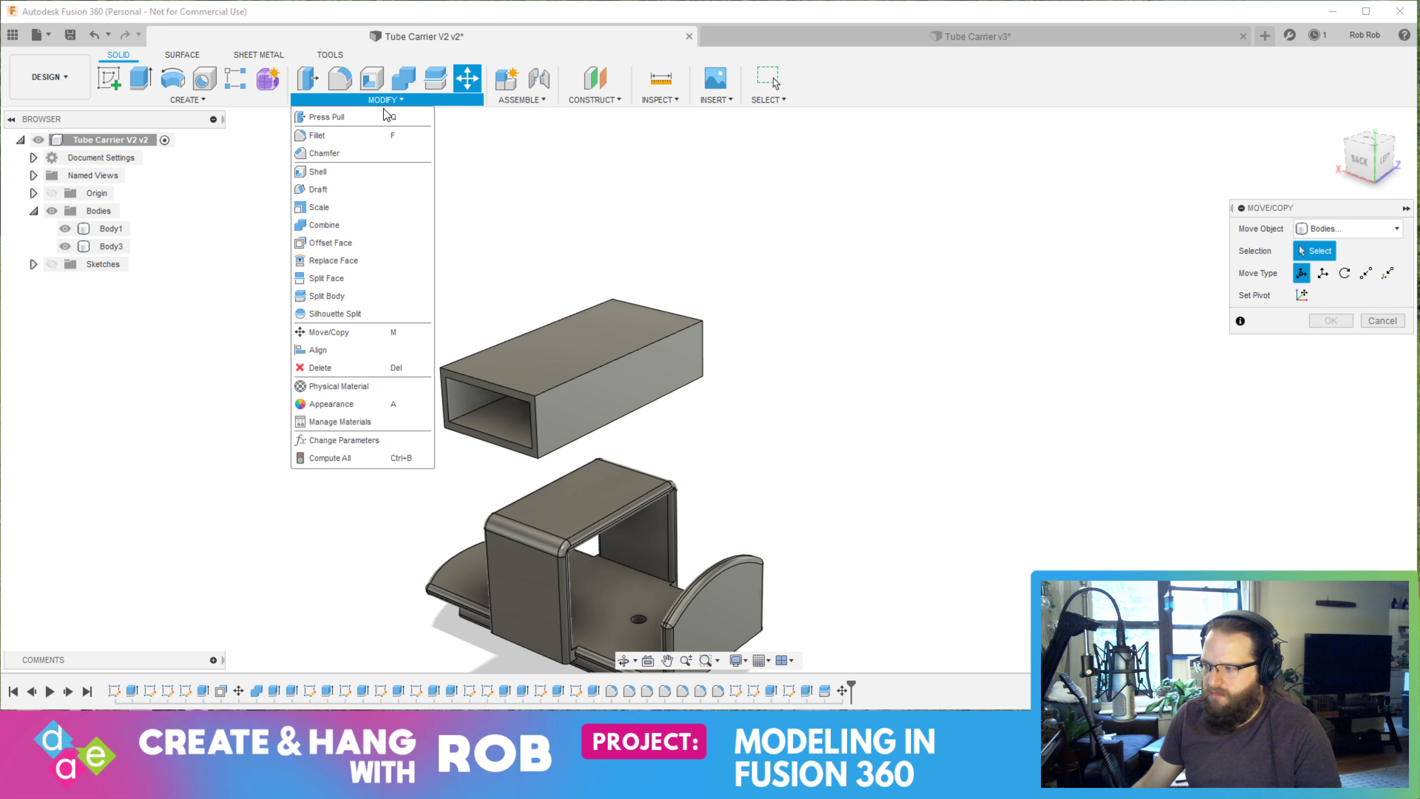
pyautogui.click(330, 350)
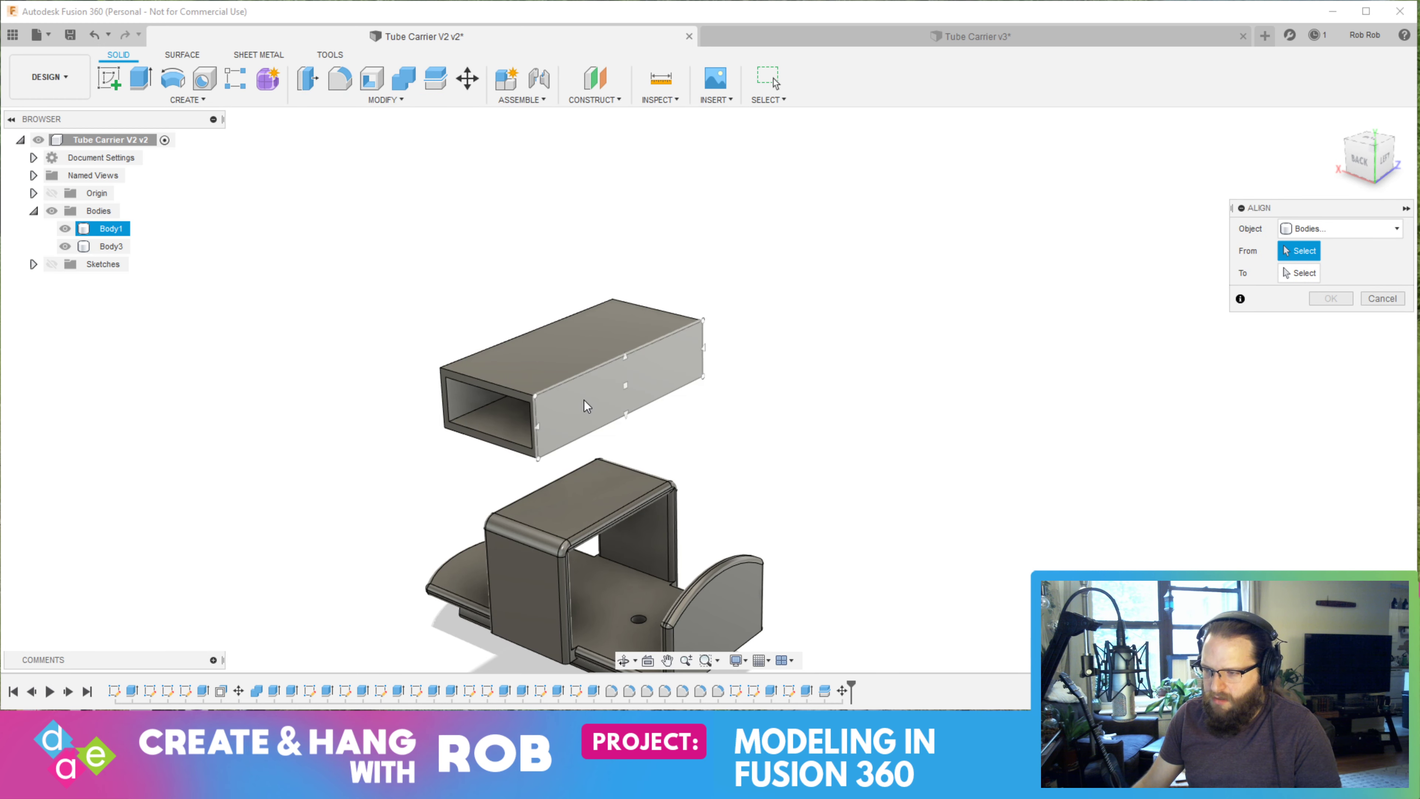
pyautogui.keyDown('shift'); pyautogui.moveTo(583, 400); pyautogui.dragTo(553, 442, button='middle'); pyautogui.keyUp('shift')
pyautogui.click(568, 406)
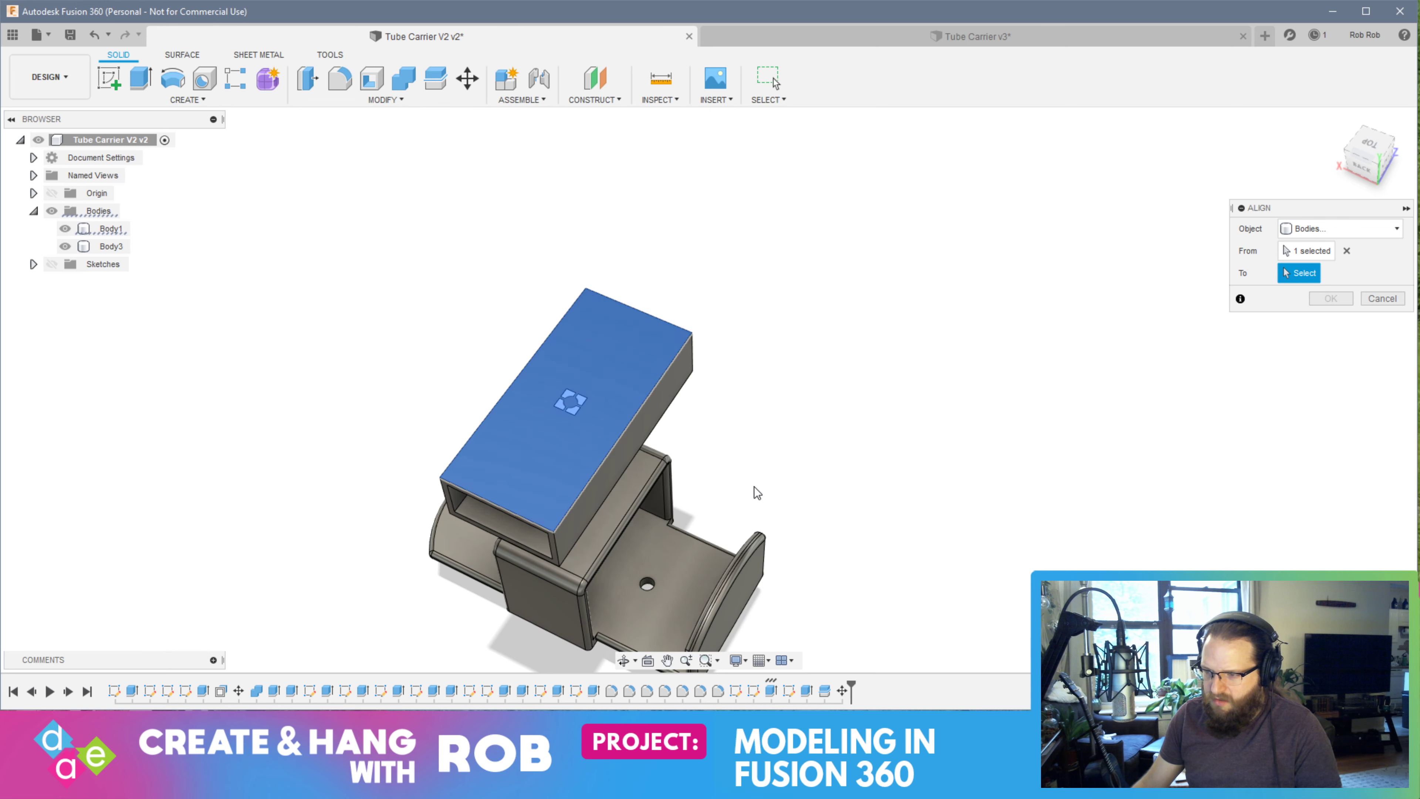
pyautogui.keyDown('shift'); pyautogui.moveTo(754, 486); pyautogui.dragTo(724, 526, button='middle'); pyautogui.keyUp('shift')
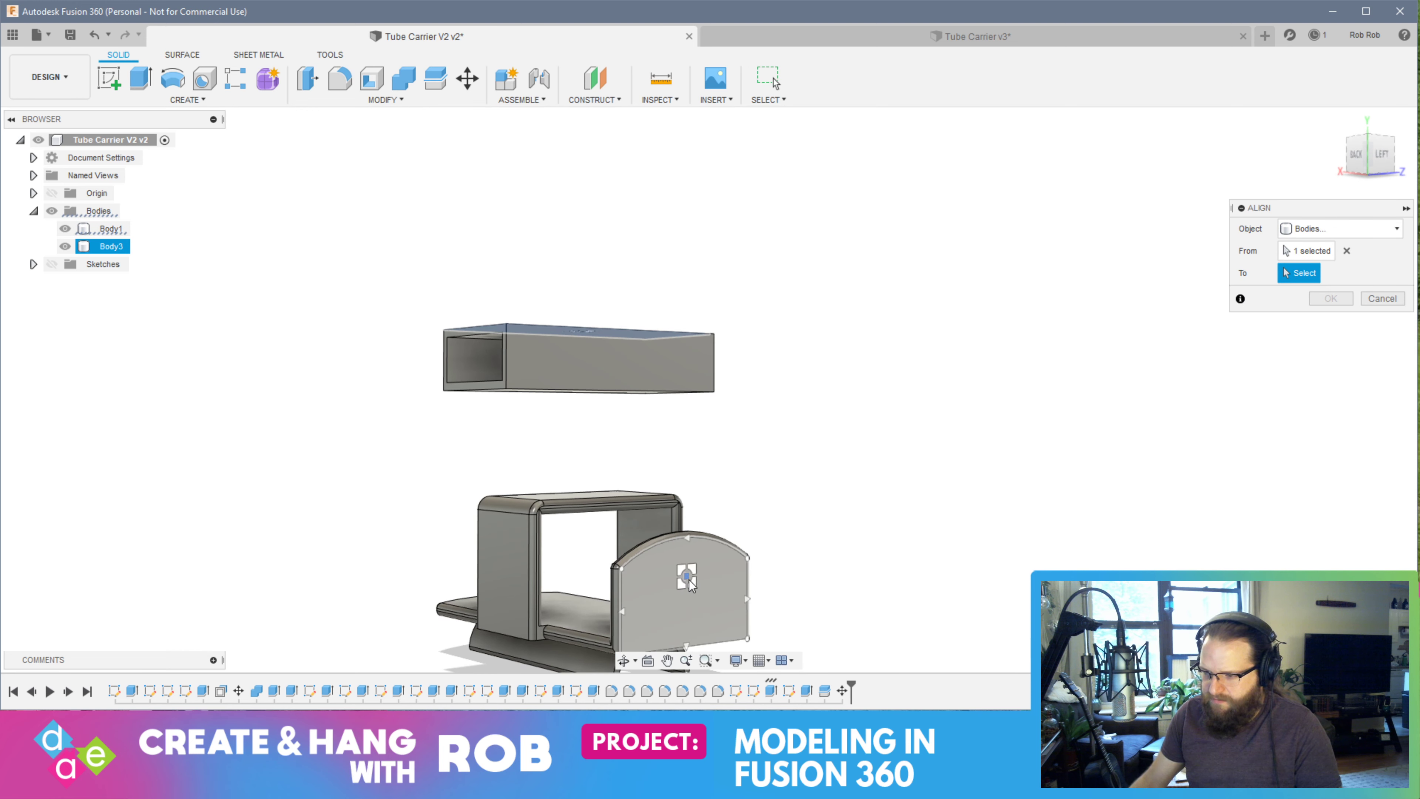
pyautogui.click(688, 577)
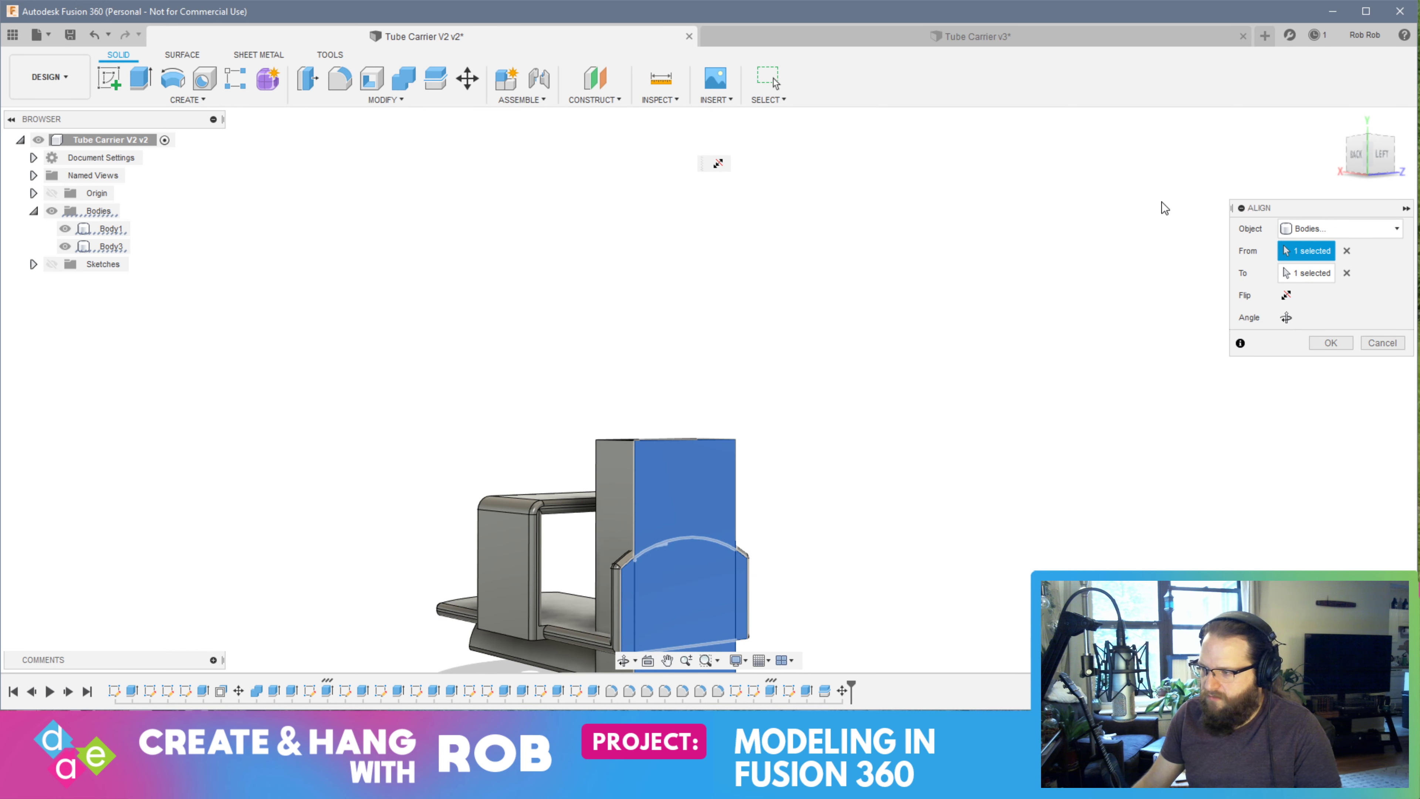
pyautogui.click(467, 78)
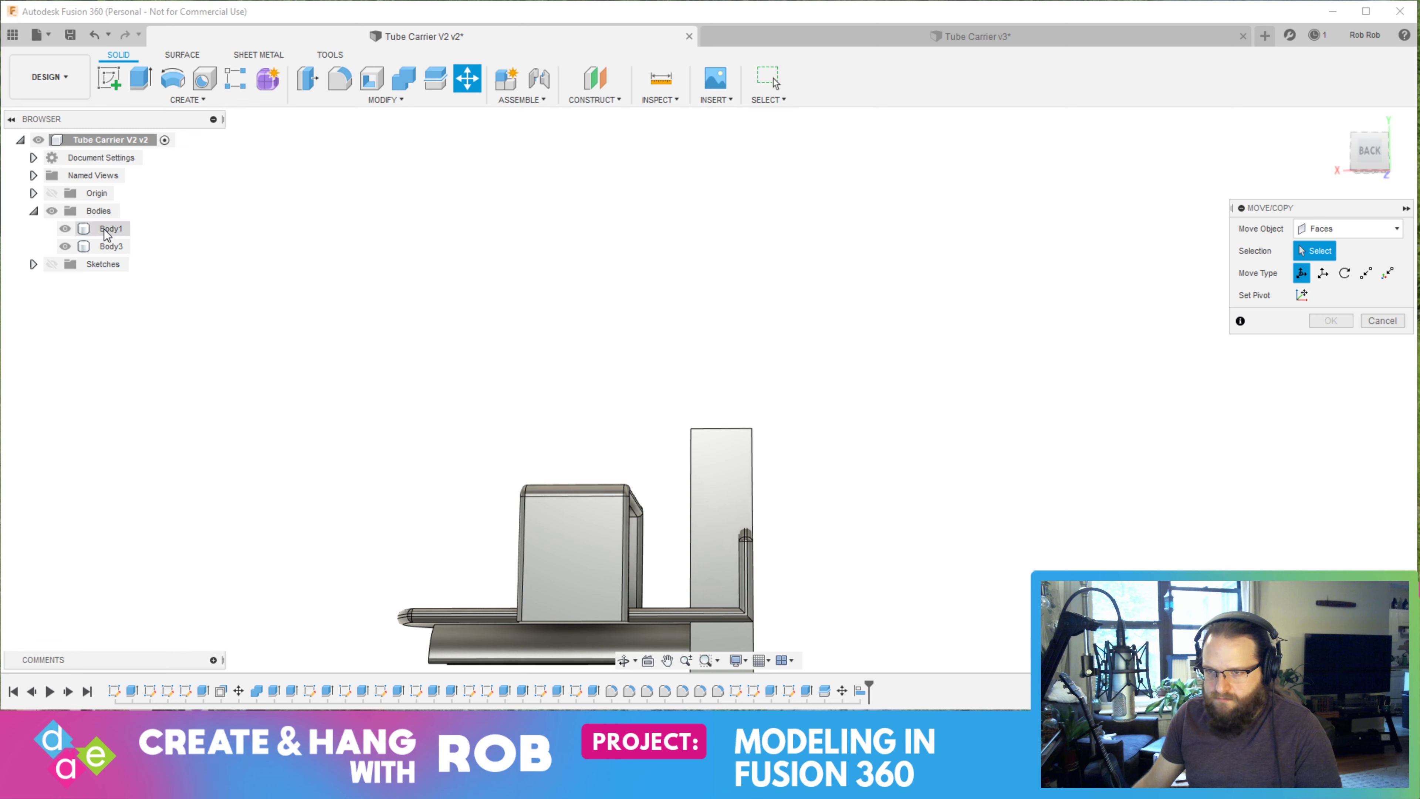
pyautogui.keyDown('shift'); pyautogui.moveTo(713, 435); pyautogui.dragTo(698, 452, button='middle'); pyautogui.keyUp('shift')
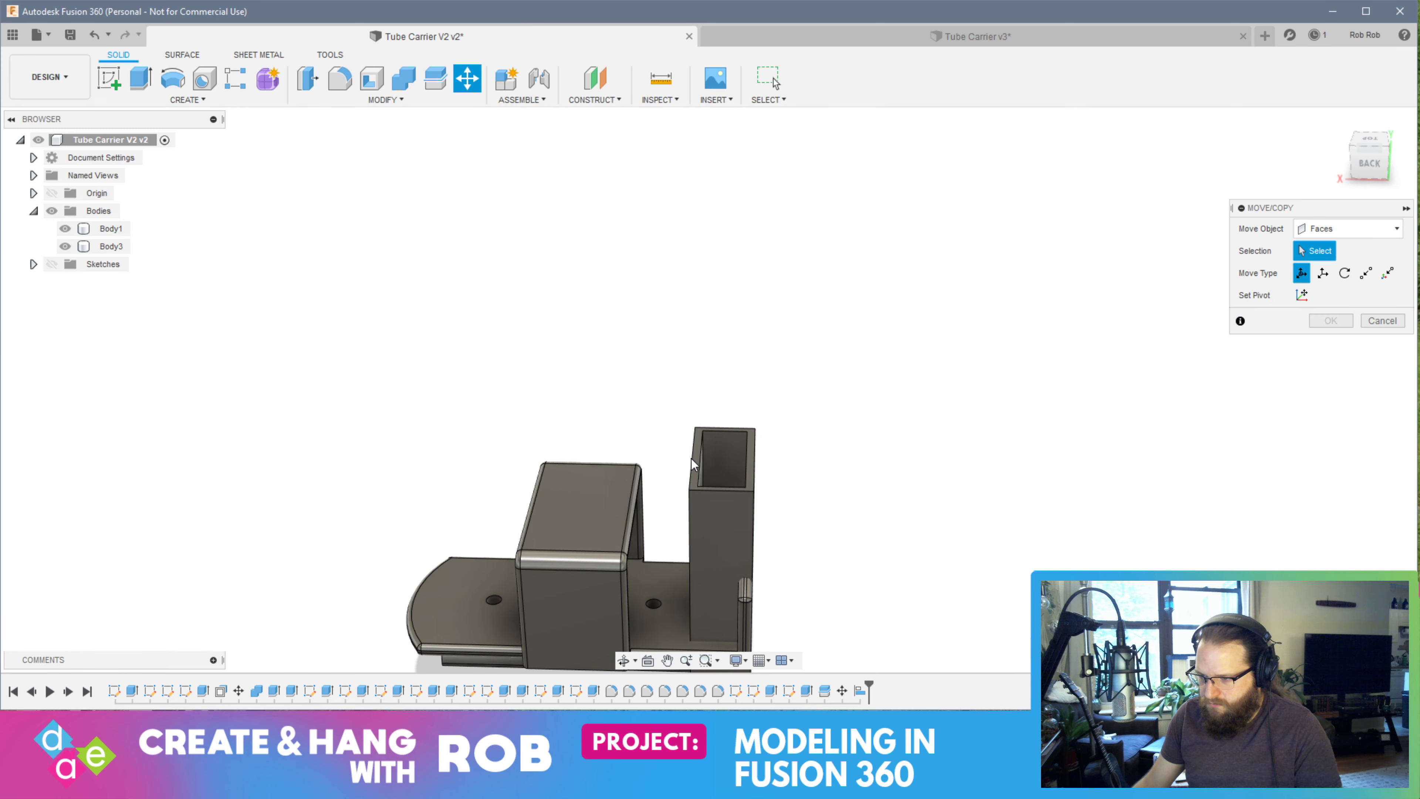
pyautogui.click(691, 458)
pyautogui.click(692, 486)
pyautogui.moveTo(761, 490); pyautogui.dragTo(856, 505)
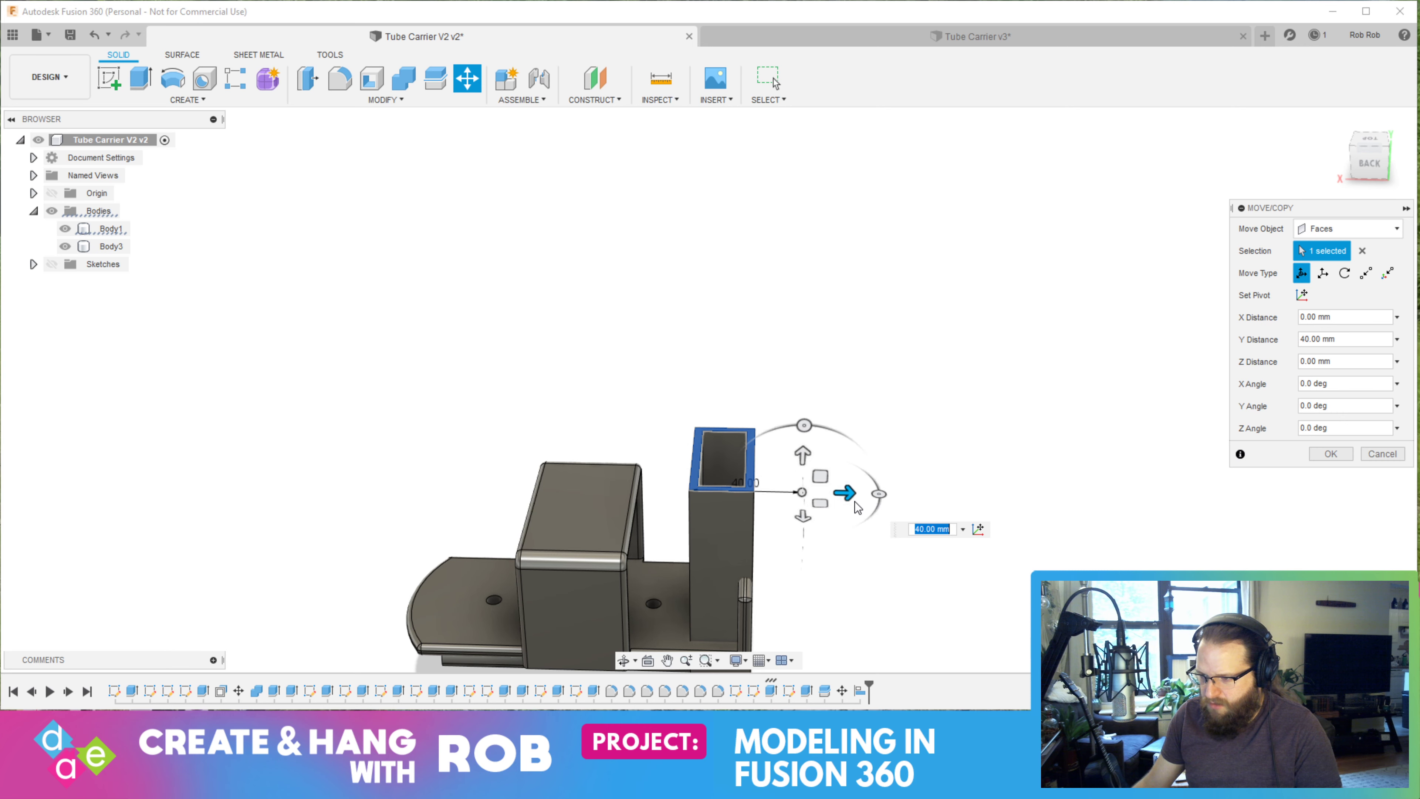
pyautogui.click(1383, 455)
# Move the hollow box body -50 mm in X, clear of the end wall
pyautogui.click(111, 229)
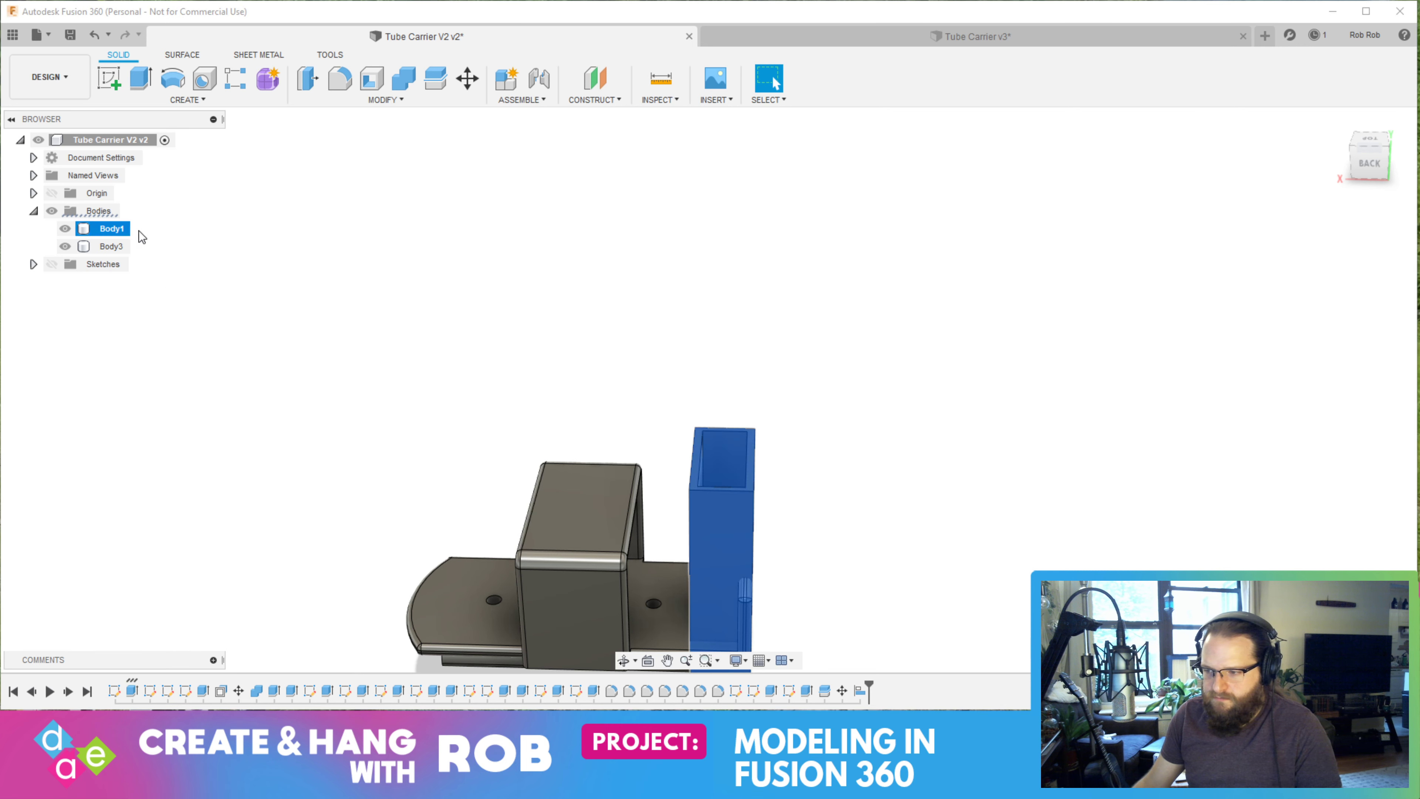
pyautogui.click(463, 79)
pyautogui.moveTo(845, 514); pyautogui.dragTo(822, 377, button='middle')
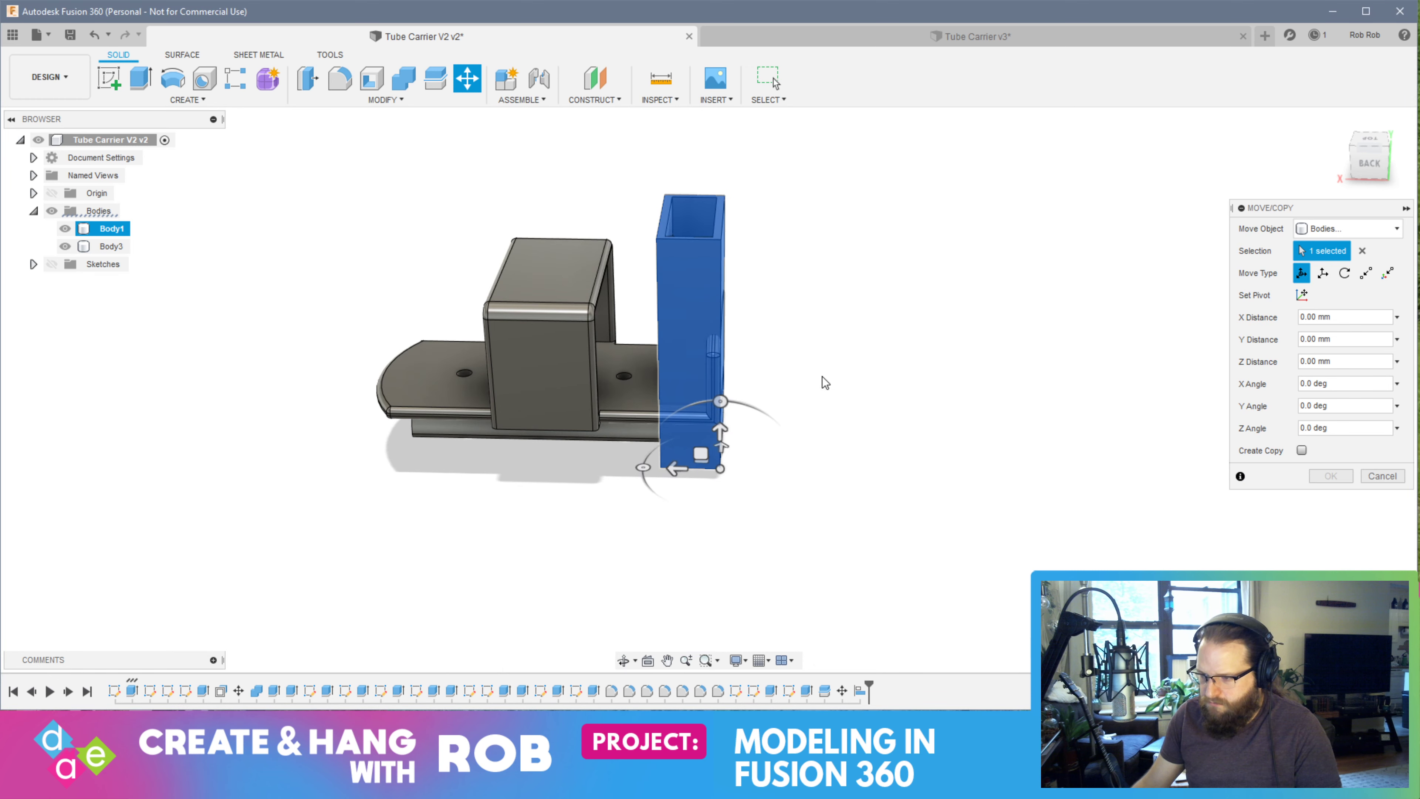
pyautogui.moveTo(687, 467); pyautogui.dragTo(748, 465)
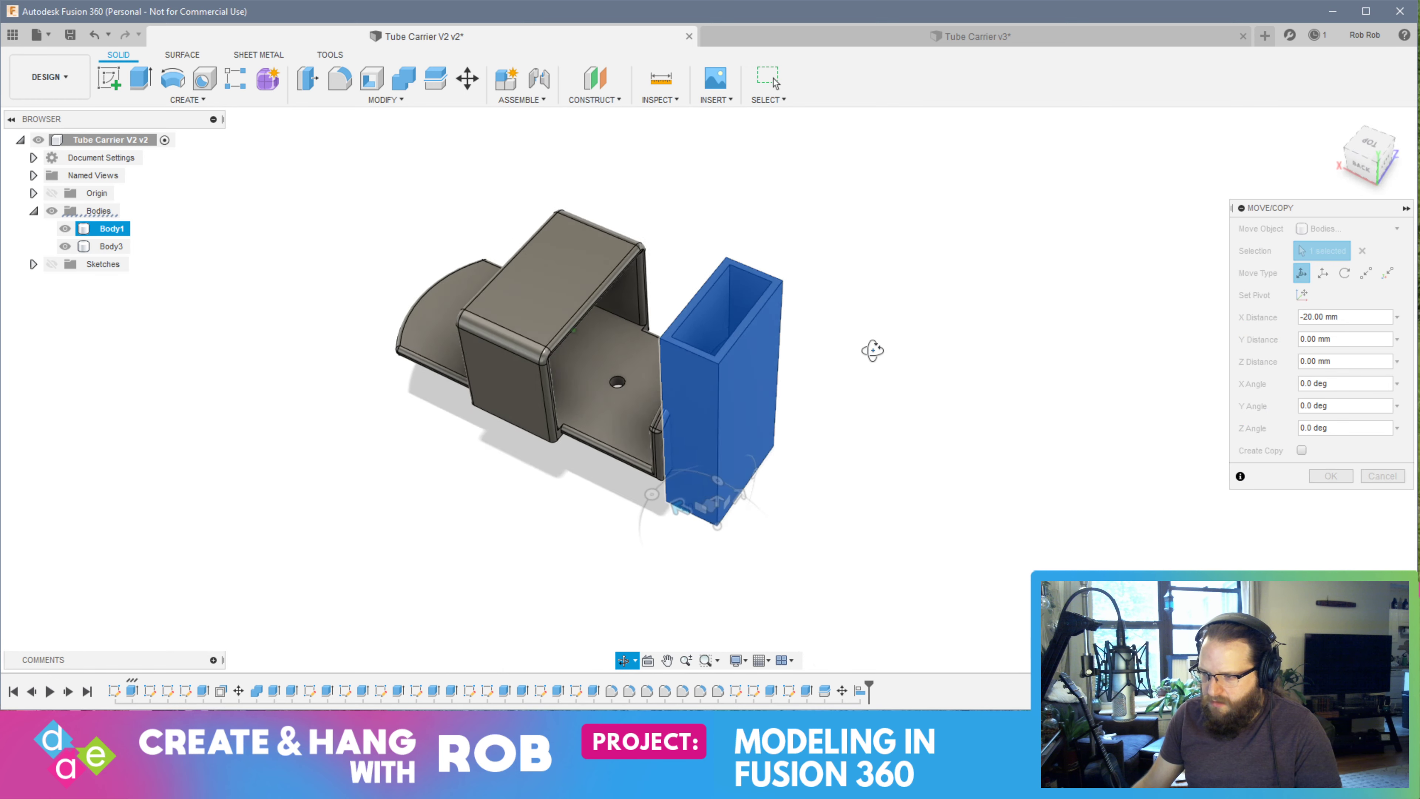
pyautogui.moveTo(745, 471); pyautogui.dragTo(809, 472)
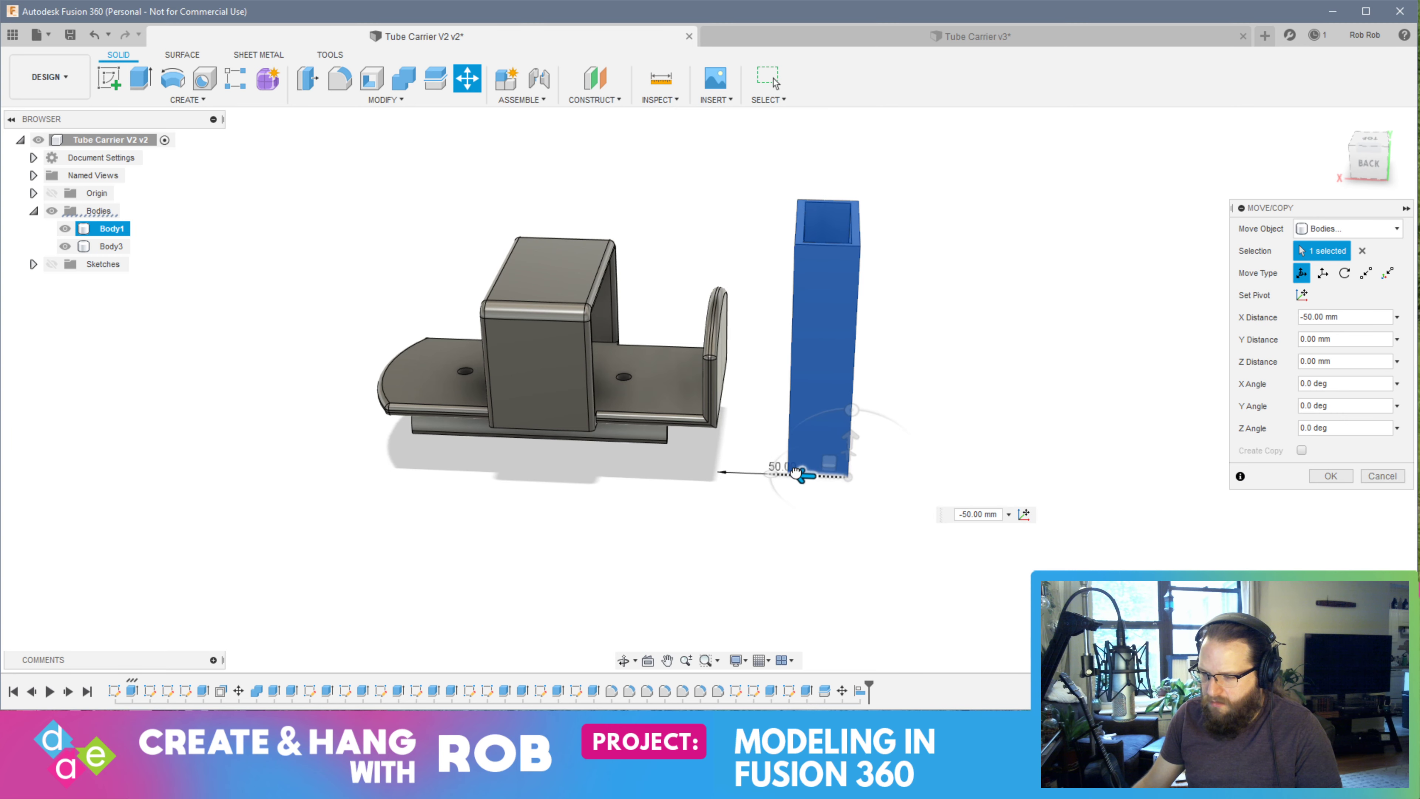
pyautogui.keyDown('shift'); pyautogui.moveTo(809, 472); pyautogui.dragTo(923, 411, button='middle'); pyautogui.keyUp('shift')
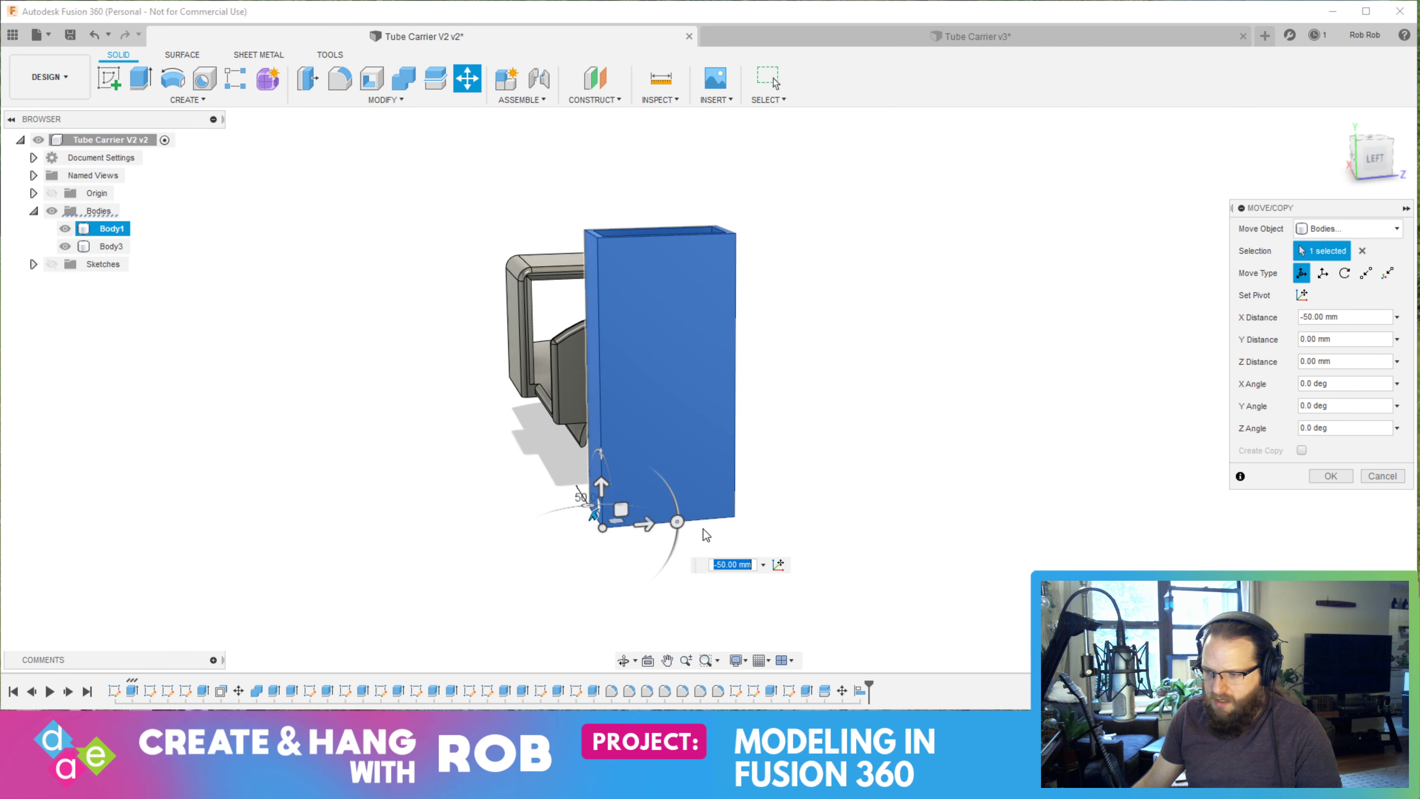
# Rotate the hollow box -90 degrees about X so it lies lengthwise across the carrier, and apply the move
pyautogui.moveTo(675, 523); pyautogui.dragTo(604, 433)
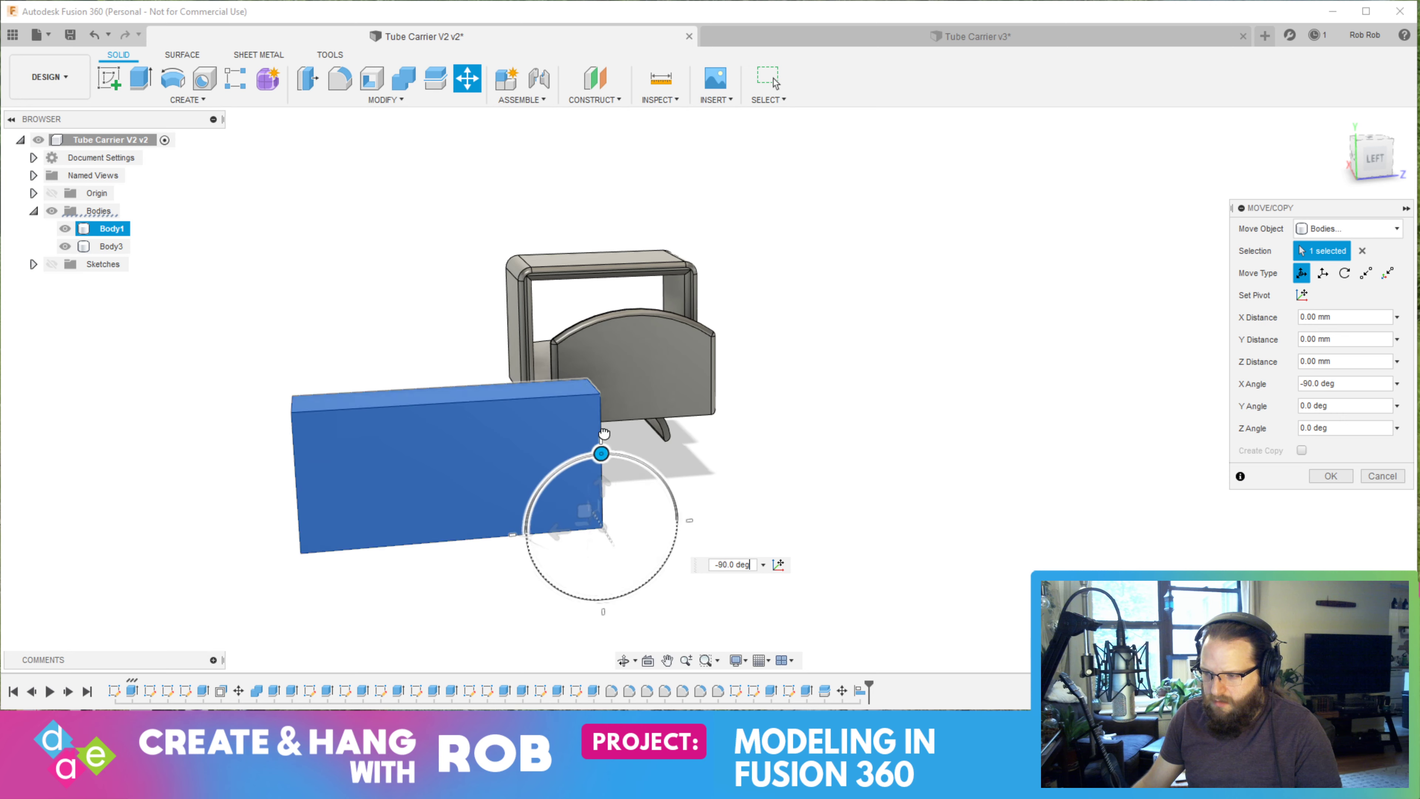
pyautogui.keyDown('shift'); pyautogui.moveTo(522, 551); pyautogui.dragTo(602, 571, button='middle'); pyautogui.keyUp('shift')
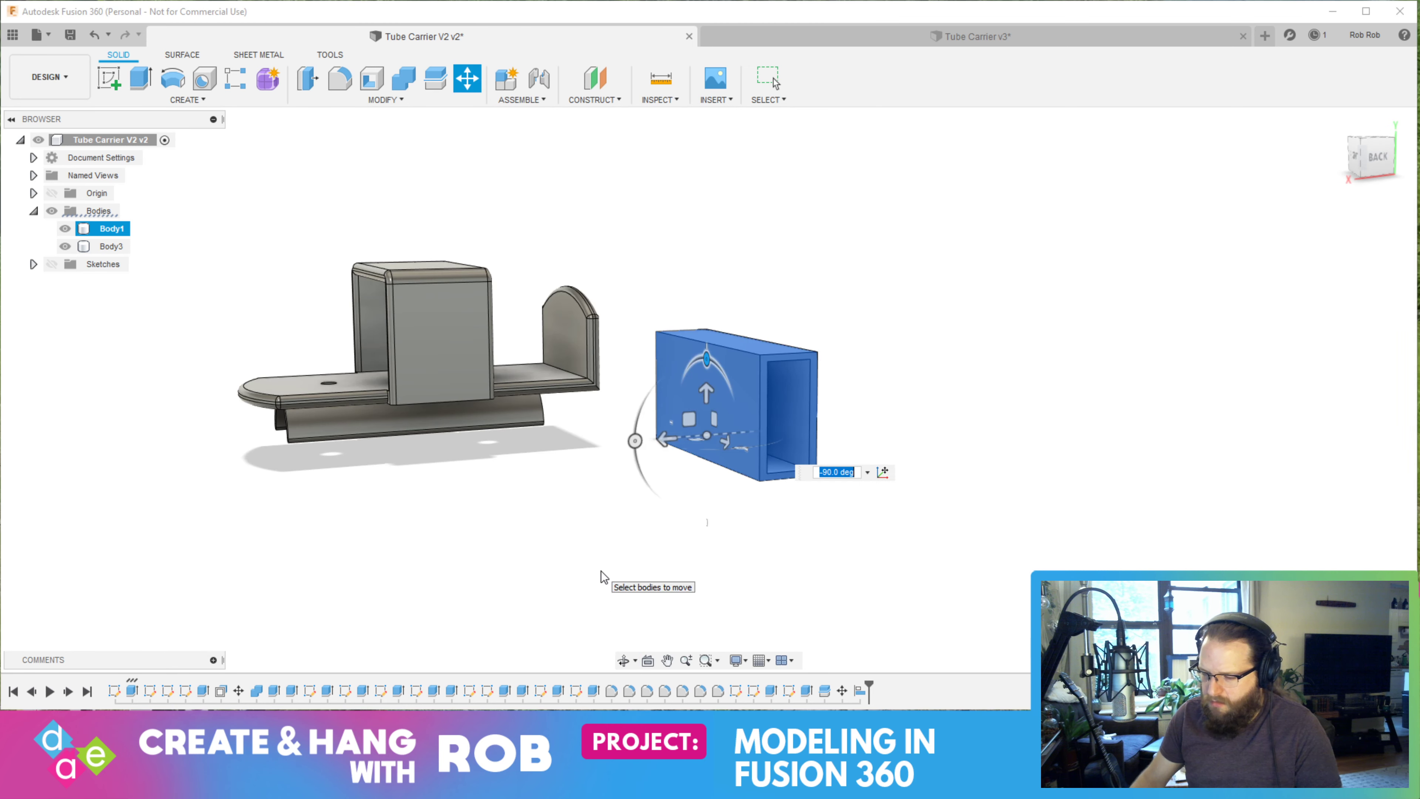
pyautogui.press('Return')
# Align the centre of the hollow box's large side face facing the carrier to the end wall's outer face
pyautogui.keyDown('shift'); pyautogui.moveTo(708, 395); pyautogui.dragTo(680, 375, button='middle'); pyautogui.keyUp('shift')
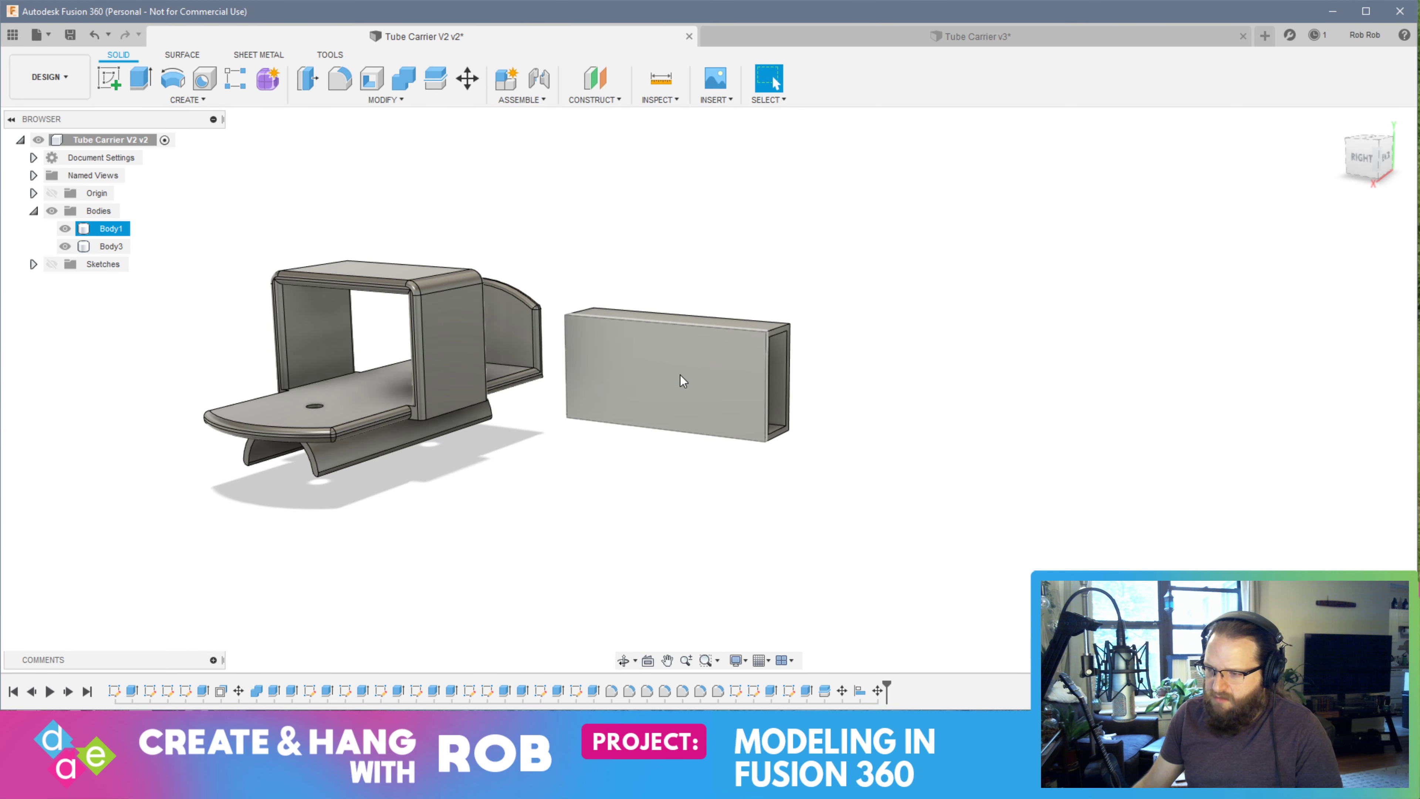
pyautogui.click(413, 152)
pyautogui.click(413, 95)
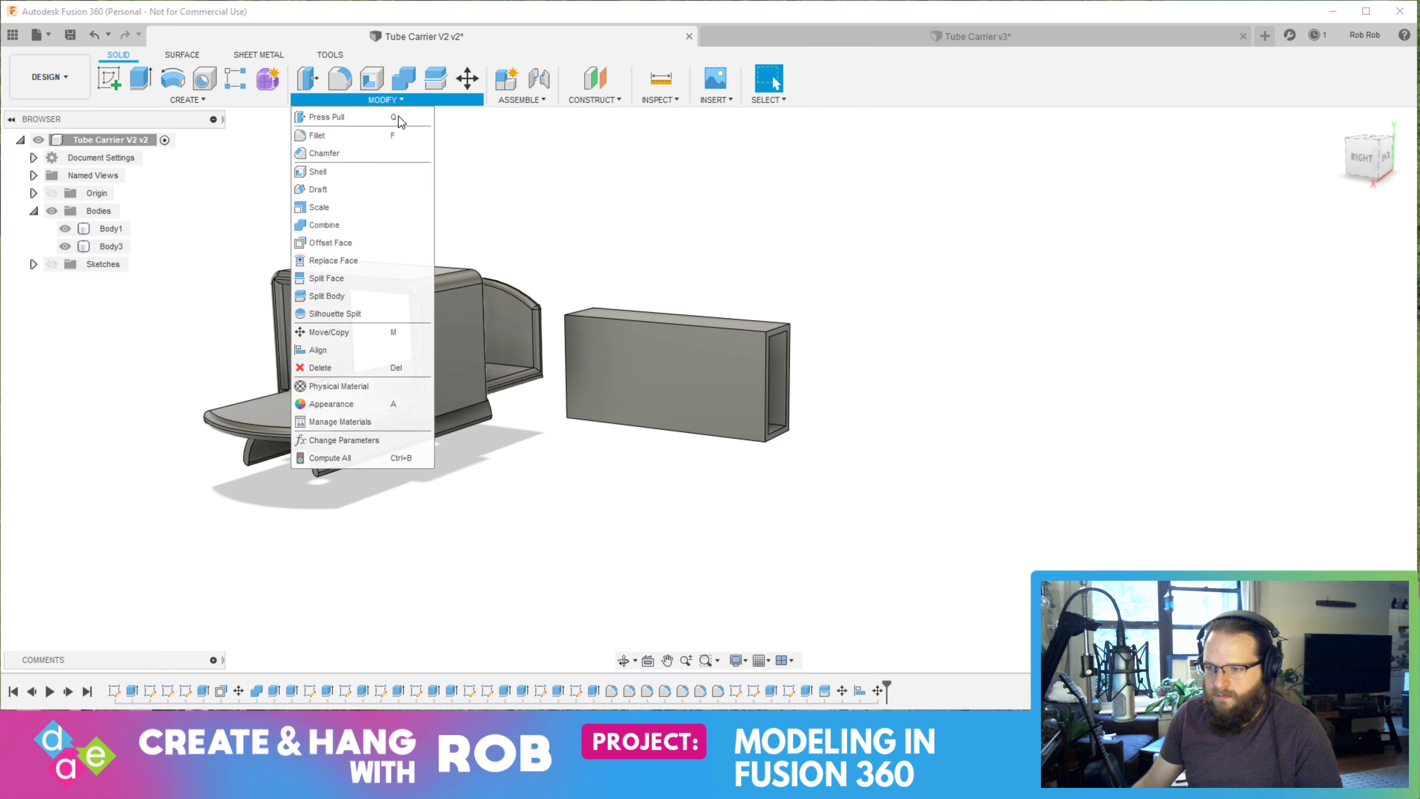
pyautogui.click(336, 347)
pyautogui.click(620, 378)
pyautogui.click(657, 380)
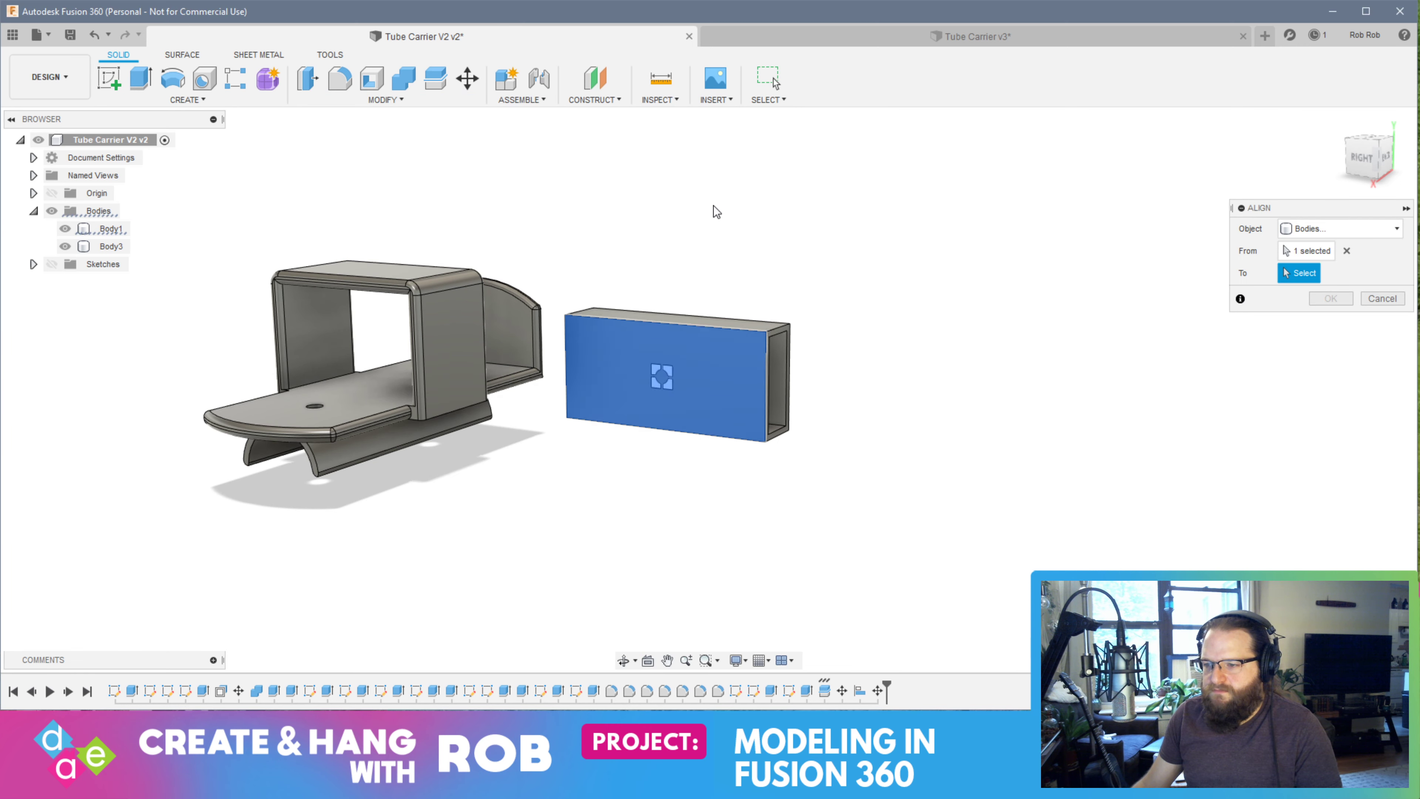
pyautogui.keyDown('shift'); pyautogui.moveTo(713, 213); pyautogui.dragTo(599, 284, button='middle'); pyautogui.keyUp('shift')
pyautogui.click(650, 349)
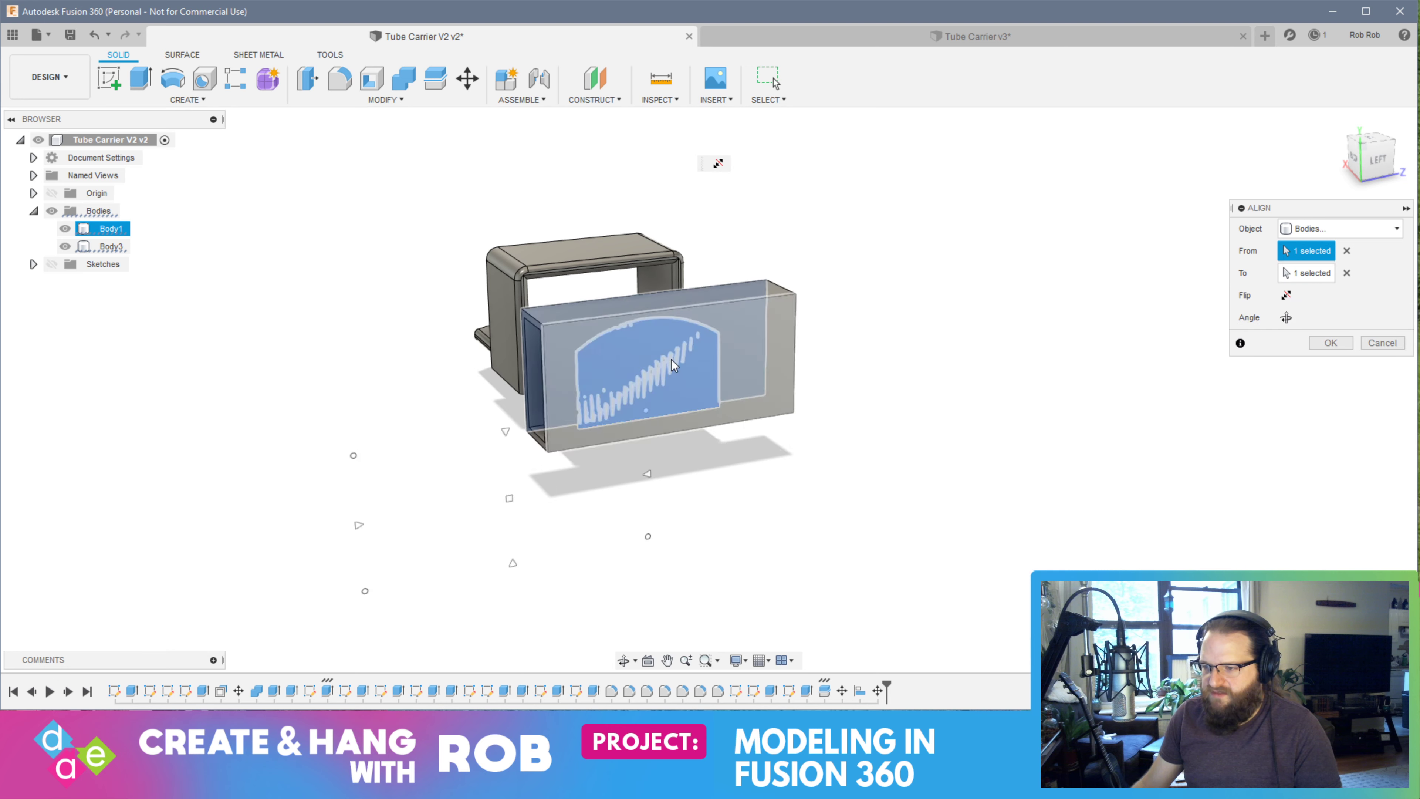
pyautogui.keyDown('shift'); pyautogui.moveTo(671, 360); pyautogui.dragTo(836, 469, button='middle'); pyautogui.keyUp('shift')
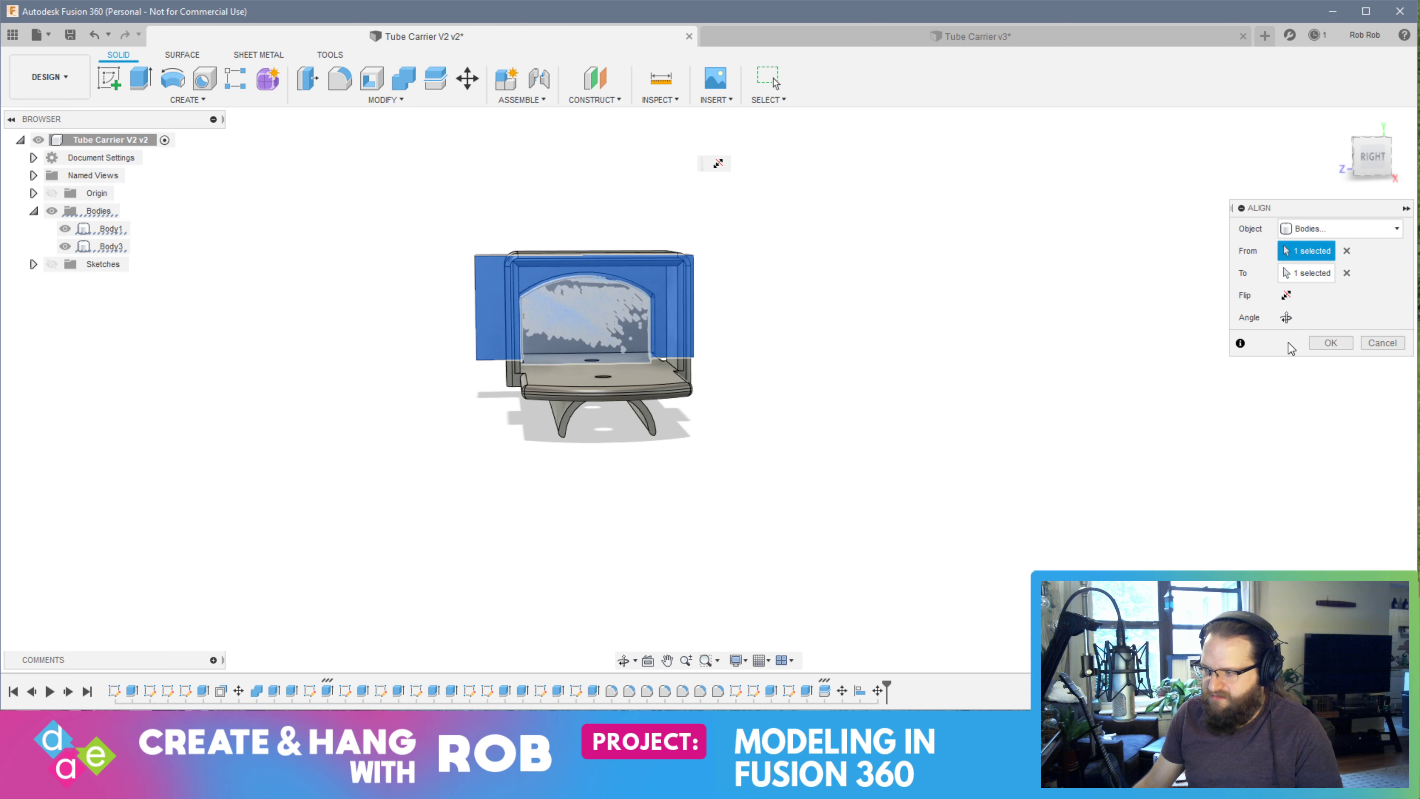
pyautogui.click(1329, 343)
# Move the hollow box body 10 mm in X toward the bridging frame so it overlaps the end wall
pyautogui.keyDown('shift'); pyautogui.moveTo(1017, 399); pyautogui.dragTo(878, 309, button='middle'); pyautogui.keyUp('shift')
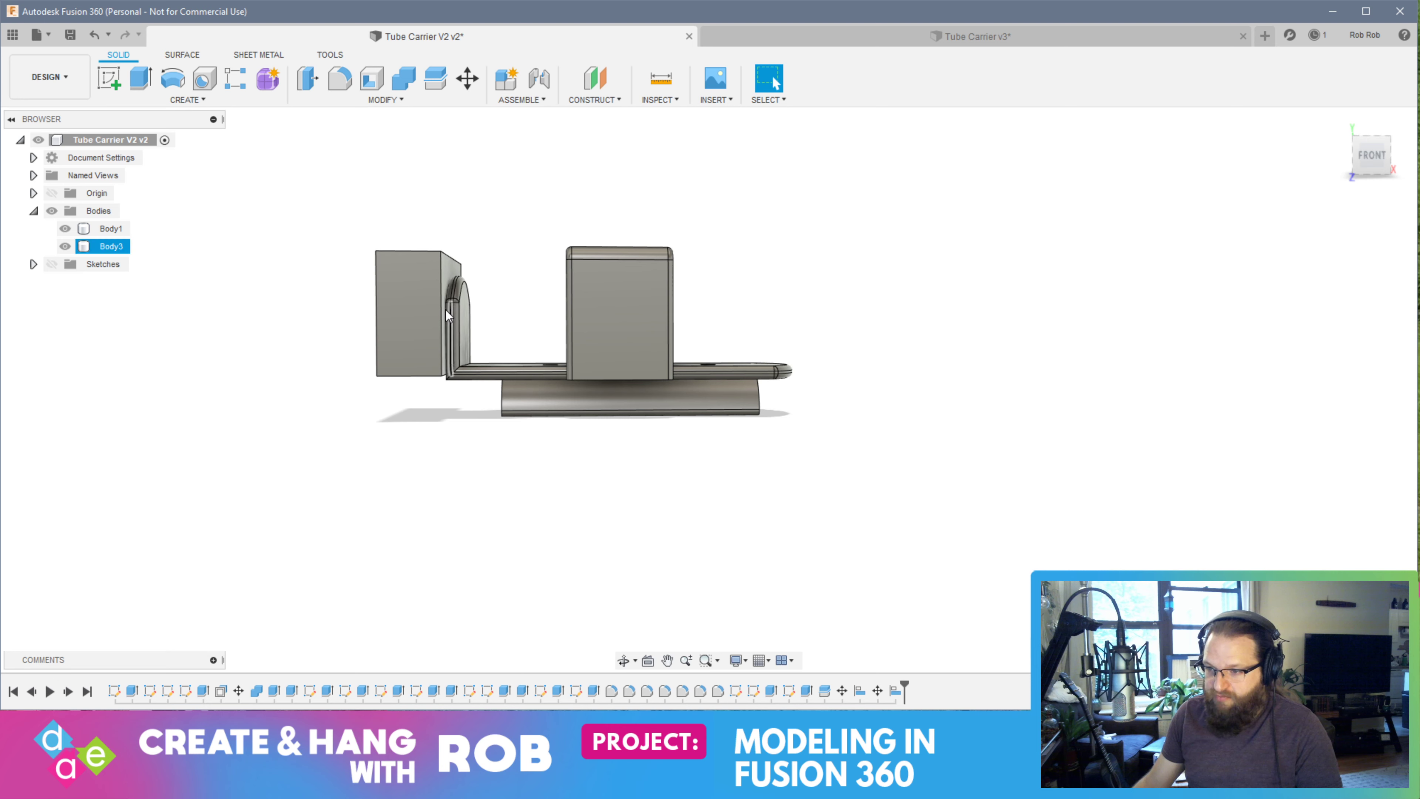
pyautogui.moveTo(501, 351)
pyautogui.keyDown('shift'); pyautogui.mouseDown(button='middle')
pyautogui.moveTo(481, 392)
pyautogui.moveTo(412, 343)
pyautogui.moveTo(492, 363)
pyautogui.mouseUp(button='middle'); pyautogui.keyUp('shift')
pyautogui.click(498, 368)
pyautogui.click(111, 228)
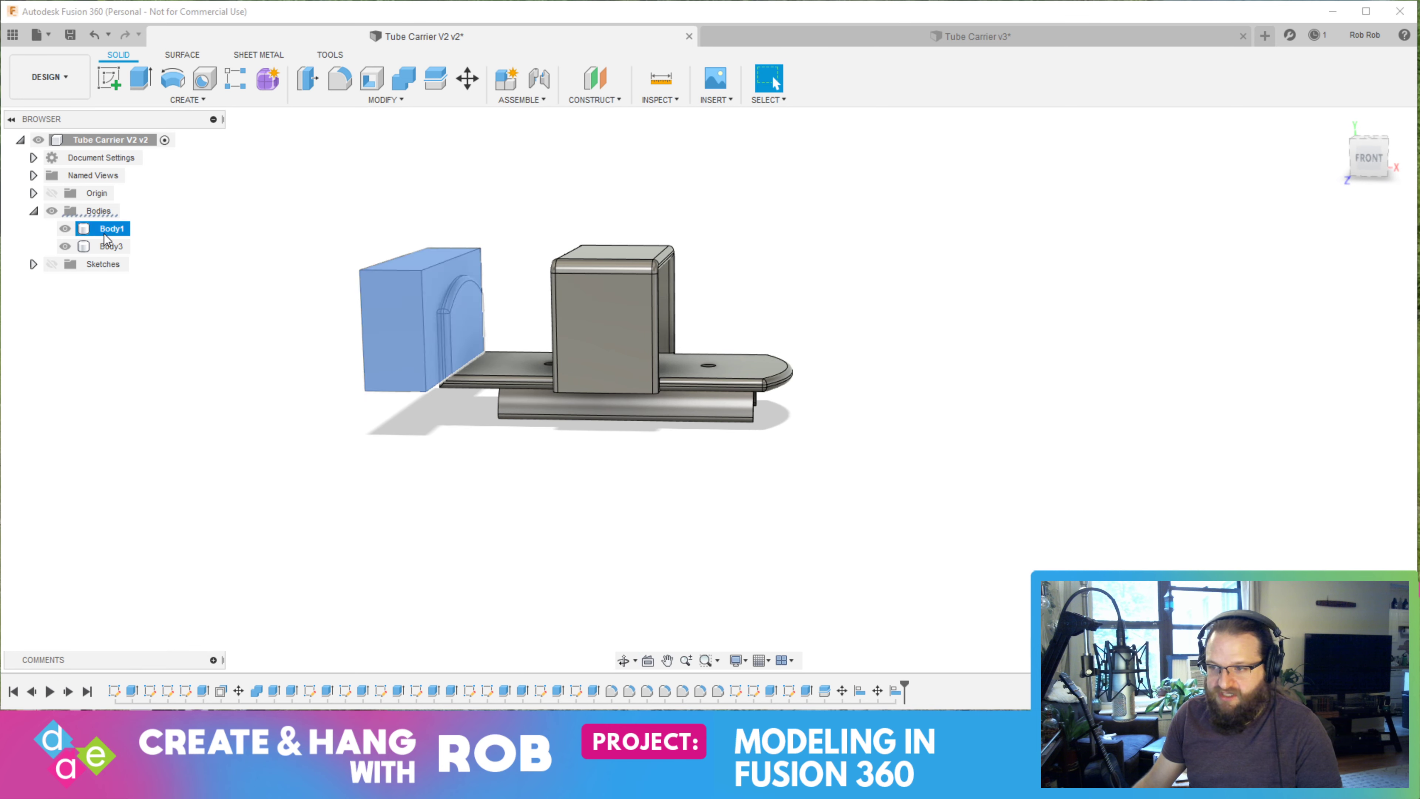
pyautogui.keyDown('shift'); pyautogui.moveTo(384, 284); pyautogui.dragTo(279, 199, button='middle'); pyautogui.keyUp('shift')
pyautogui.click(464, 93)
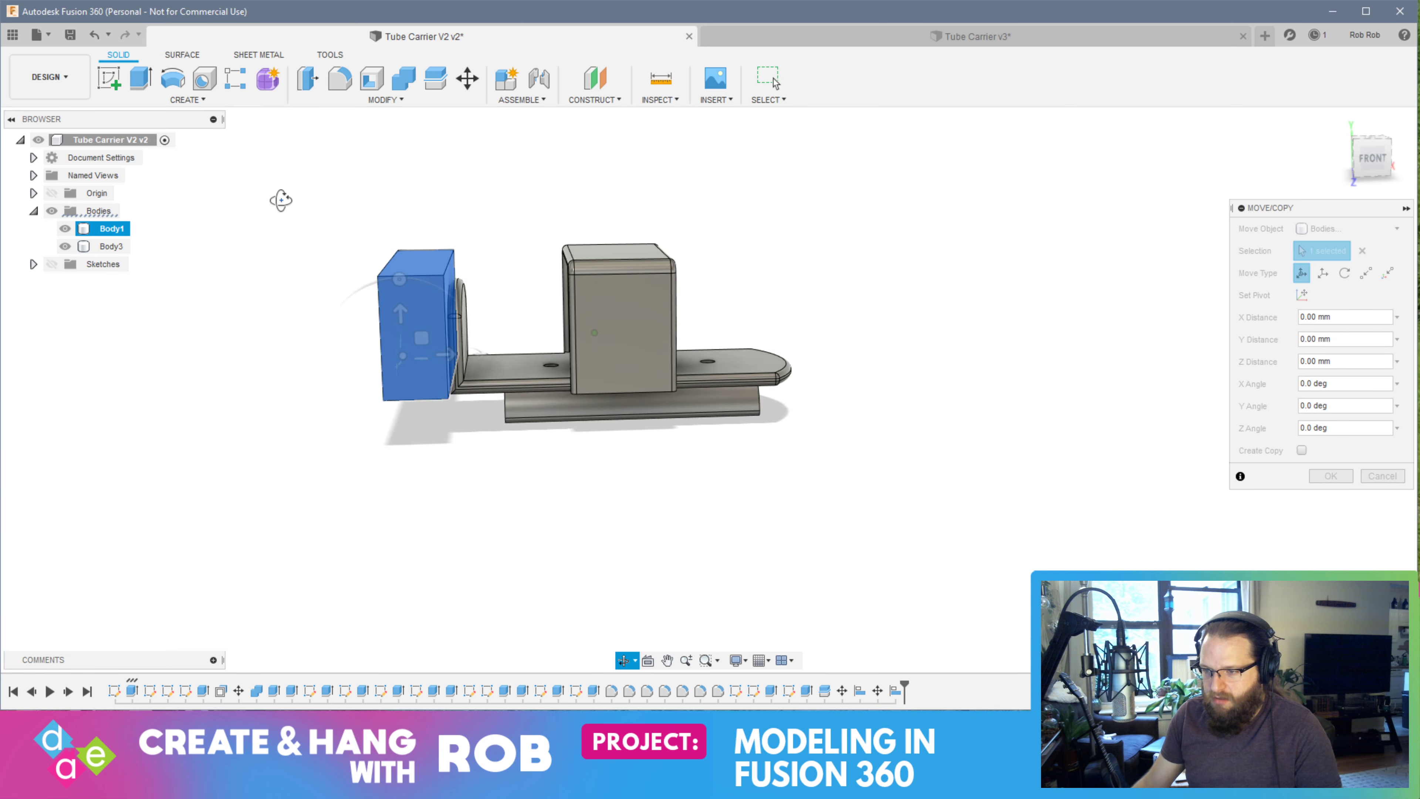
pyautogui.moveTo(446, 359); pyautogui.dragTo(467, 358)
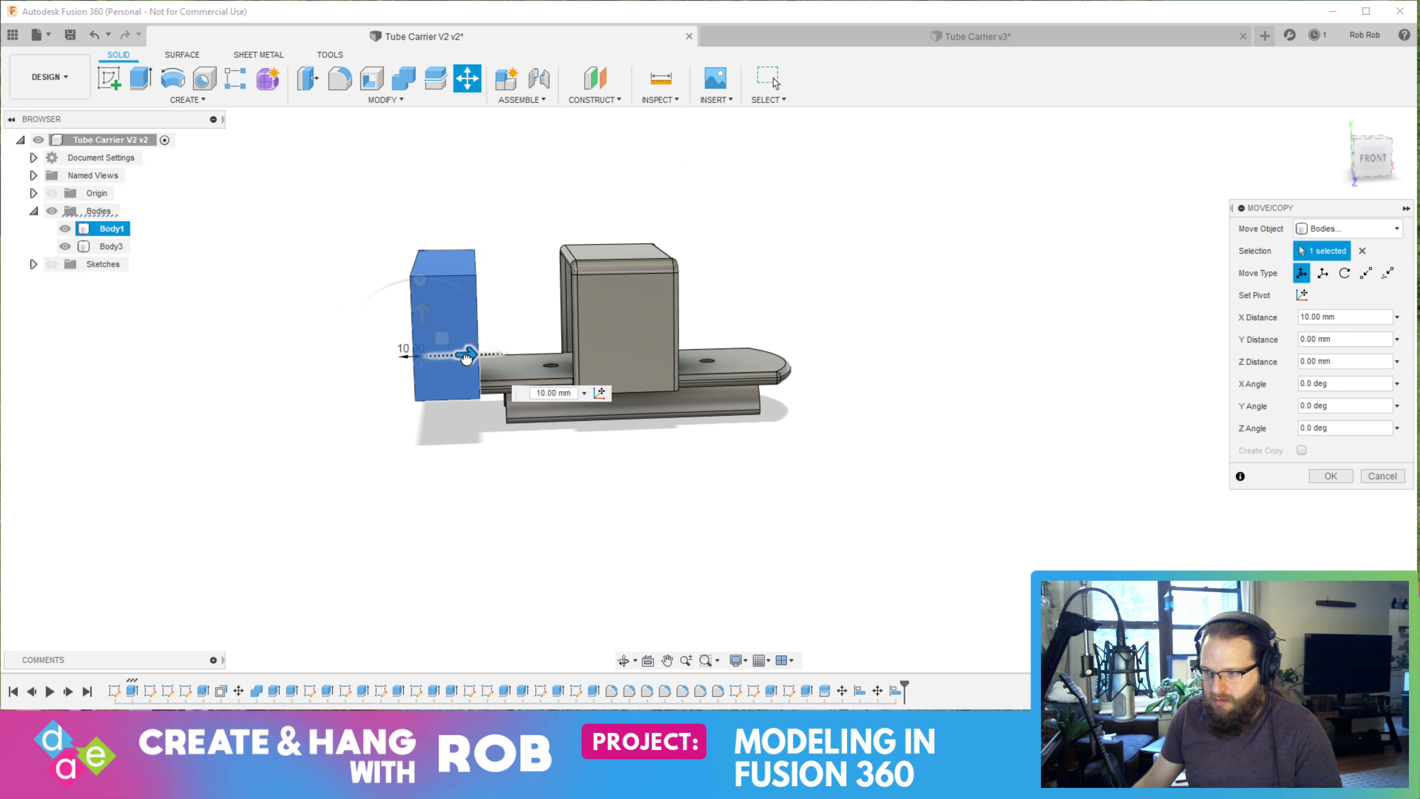
pyautogui.press('Return')
# Check the box's position on the carrier from below and above, and save the design as a new version
pyautogui.click(493, 365)
pyautogui.keyDown('shift'); pyautogui.moveTo(492, 366); pyautogui.dragTo(311, 121, button='middle'); pyautogui.keyUp('shift')
pyautogui.click(311, 121)
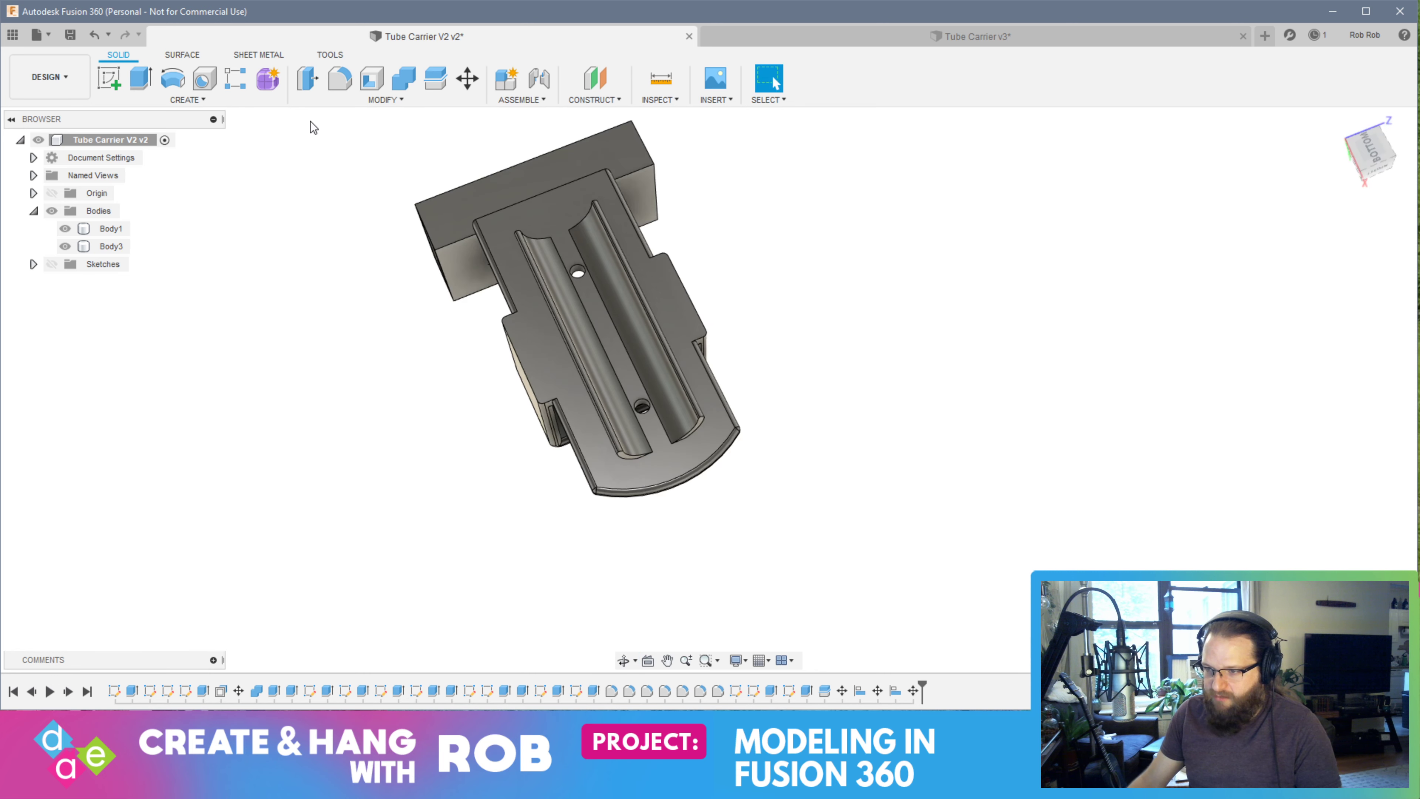
pyautogui.keyDown('shift'); pyautogui.moveTo(527, 396); pyautogui.dragTo(432, 522, button='middle'); pyautogui.keyUp('shift')
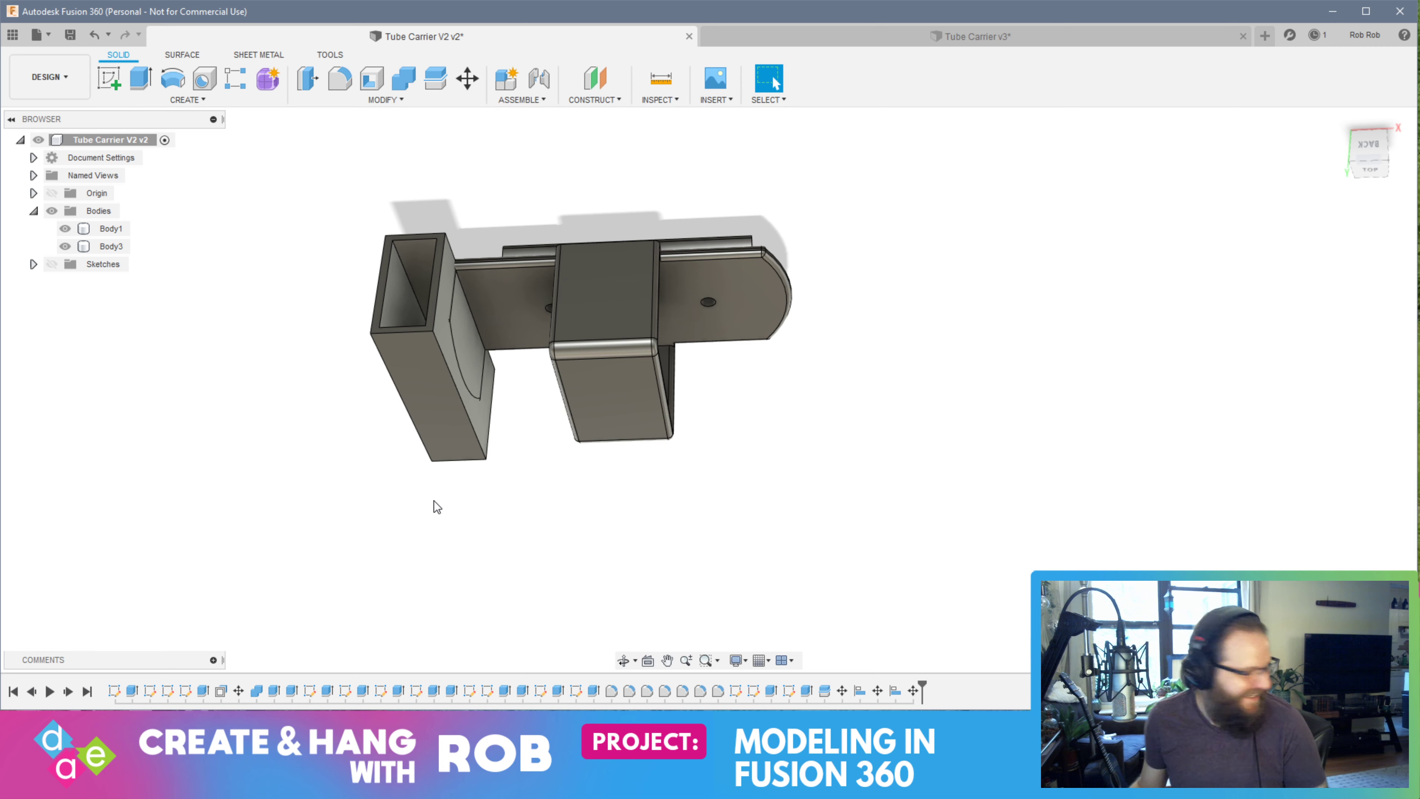
pyautogui.keyDown('shift'); pyautogui.moveTo(412, 521); pyautogui.dragTo(837, 419, button='middle'); pyautogui.keyUp('shift')
pyautogui.hotkey('ctrl', 's')
pyautogui.press('Return')
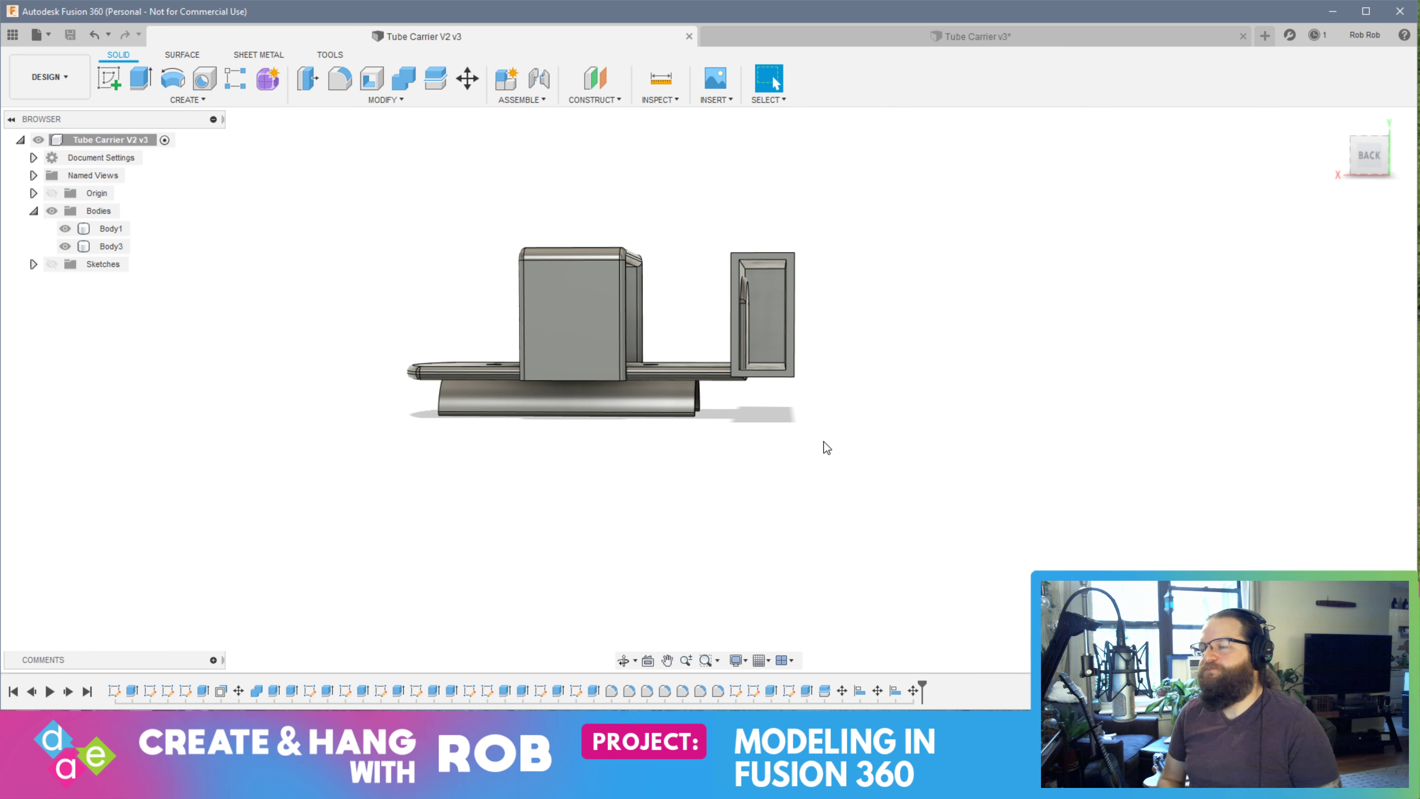